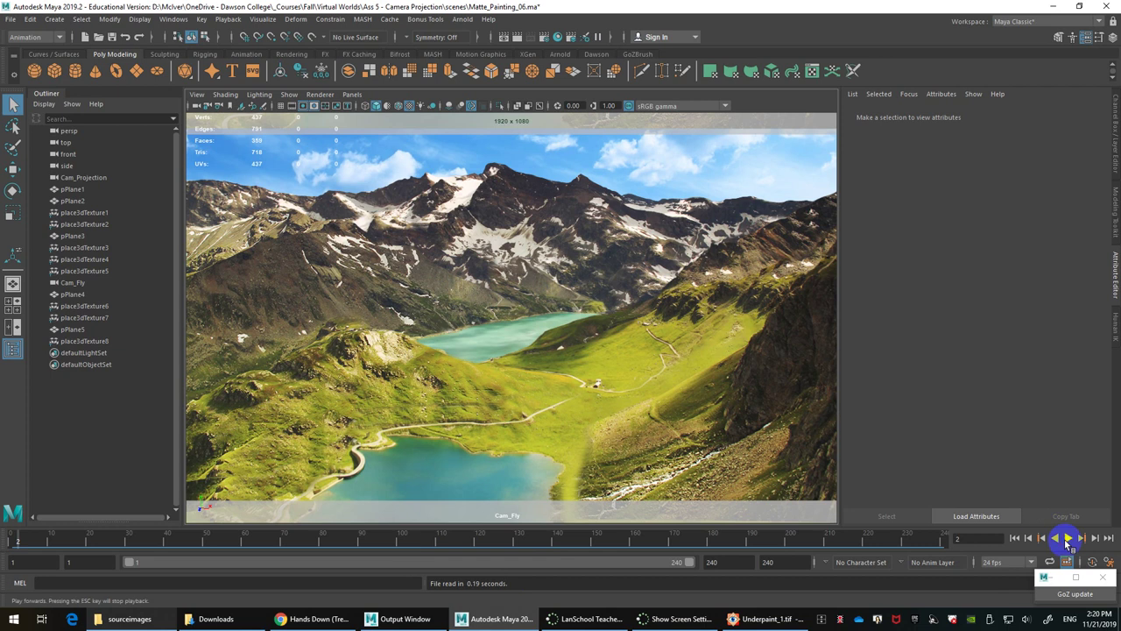
Step: Play the Cam_Fly camera animation, then scrub the timeline to frame 180 to review the camera move
{"action": "left_click", "coordinate": [1068, 538]}
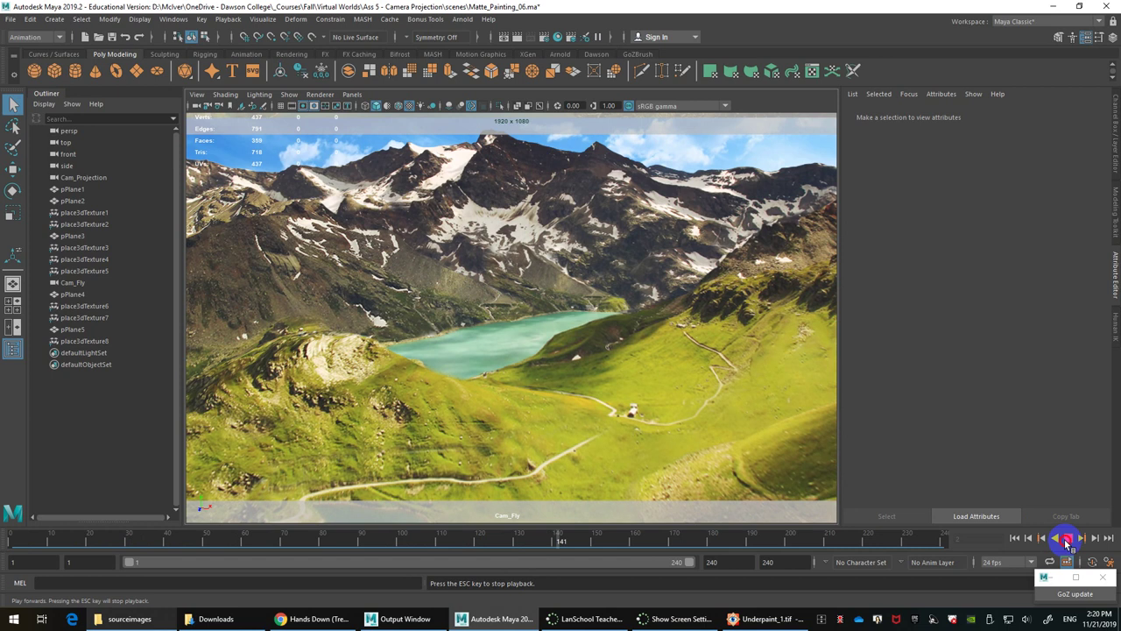
{"action": "left_click", "coordinate": [1068, 538]}
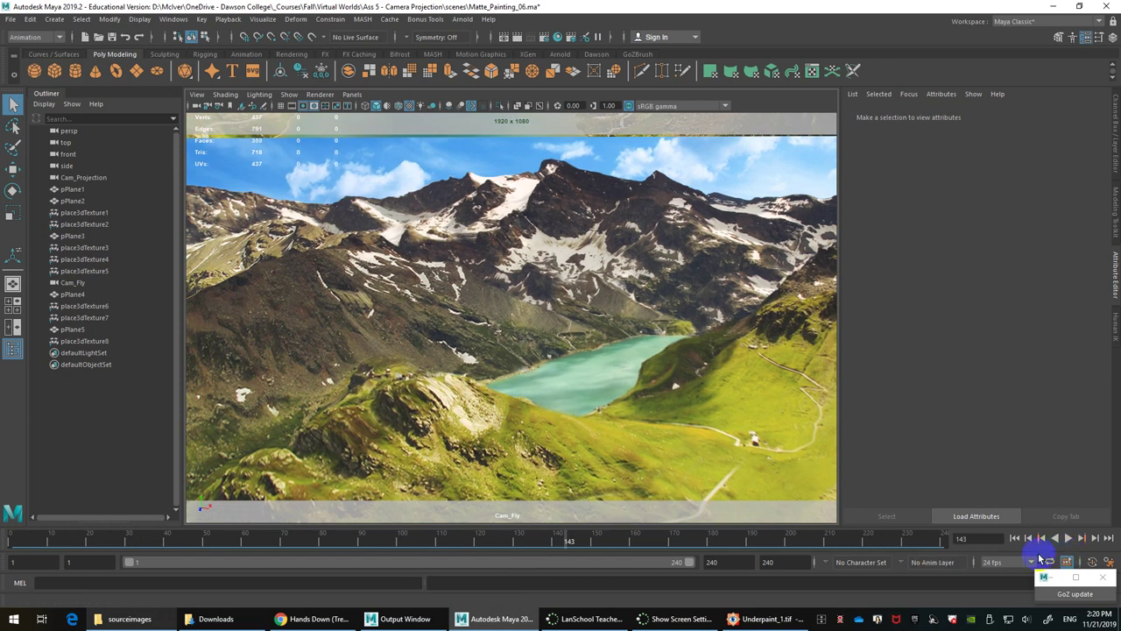
{"action": "key", "text": "alt+shift+v"}
{"action": "key", "text": "alt+v"}
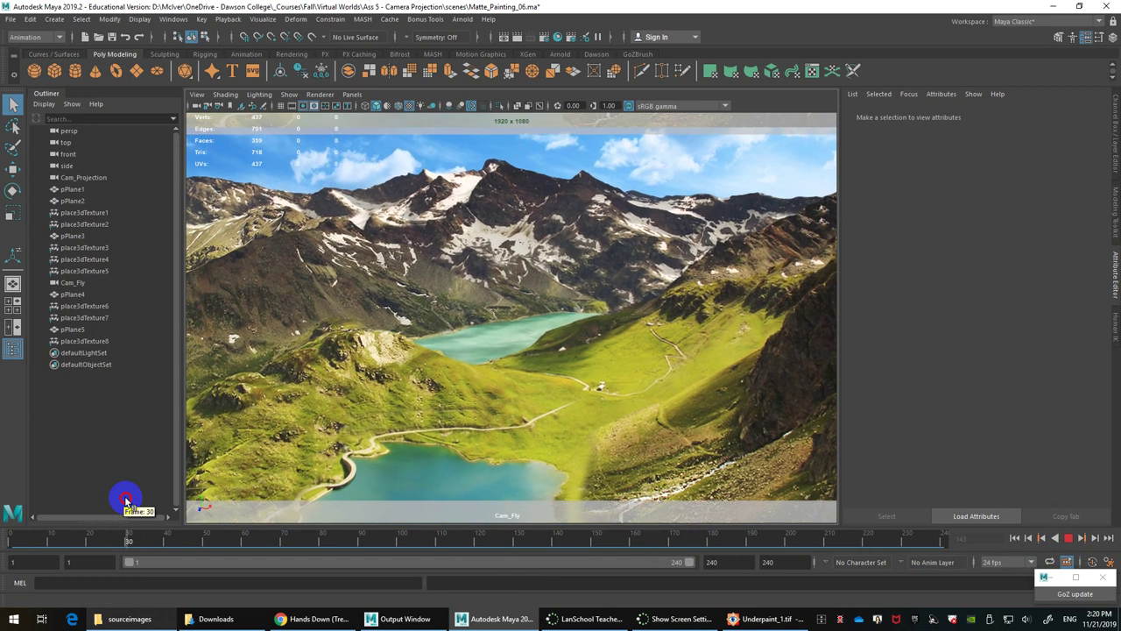
{"action": "left_click_drag", "start_coordinate": [125, 501], "coordinate": [711, 532]}
Step: Examine the projection geometry by selecting pPlane3, the ground plane pPlane1 and the background plane pPlane5 in turn
{"action": "left_click", "coordinate": [632, 296]}
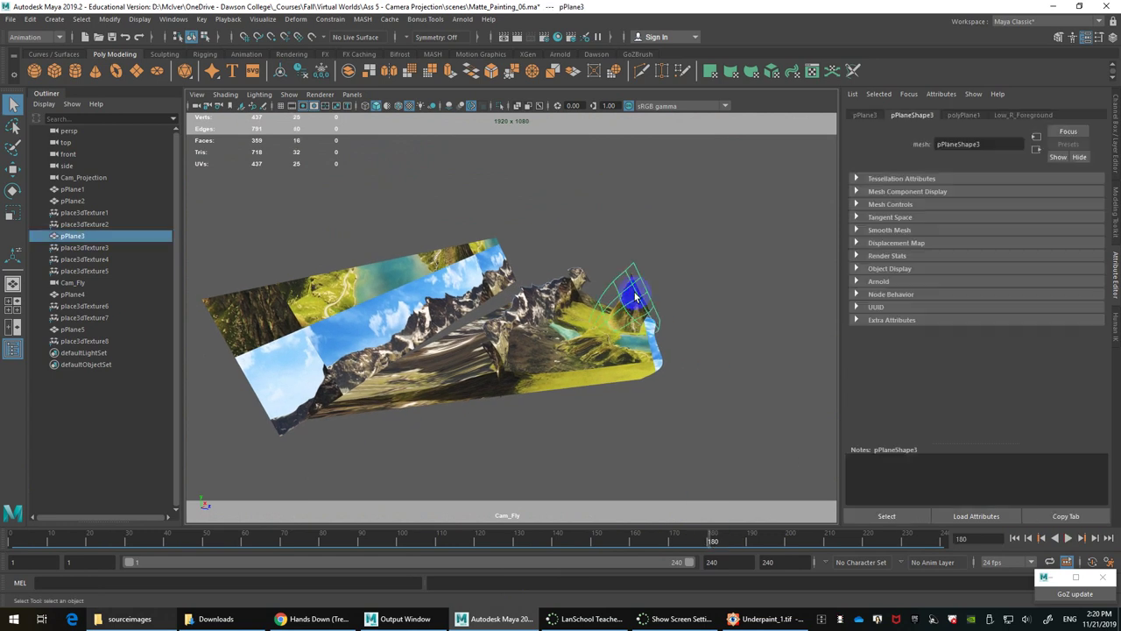
{"action": "left_click", "coordinate": [578, 355]}
{"action": "left_click", "coordinate": [541, 351]}
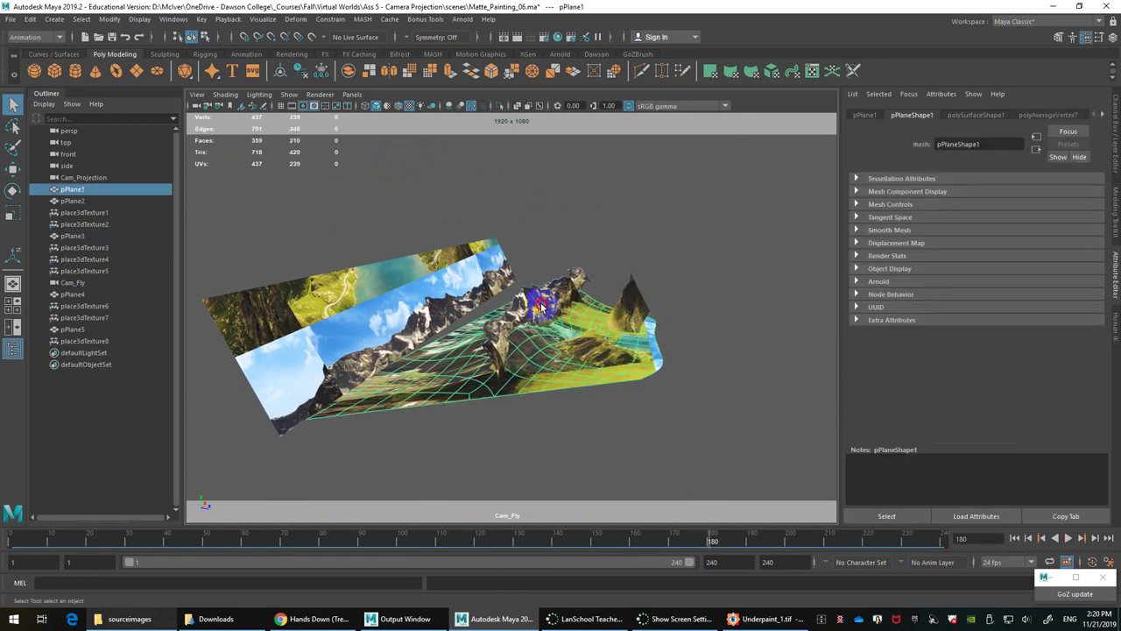
{"action": "left_click", "coordinate": [542, 307]}
{"action": "left_click", "coordinate": [322, 331]}
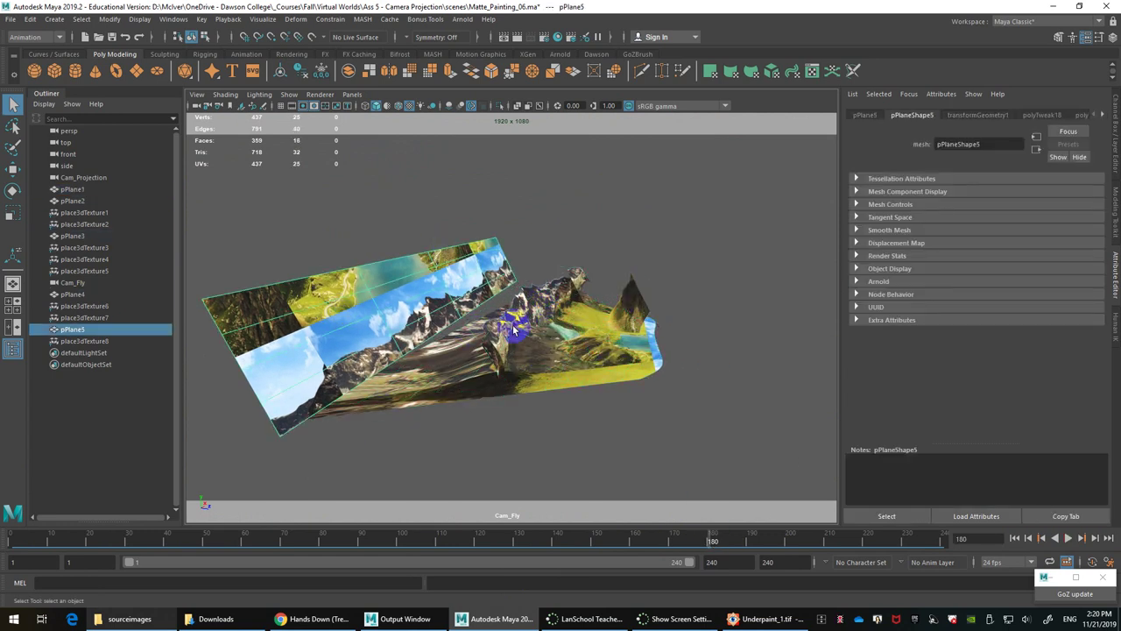
Step: Open the scene Matte_Painting_01.ma without saving changes to the current scene
{"action": "left_click", "coordinate": [8, 19]}
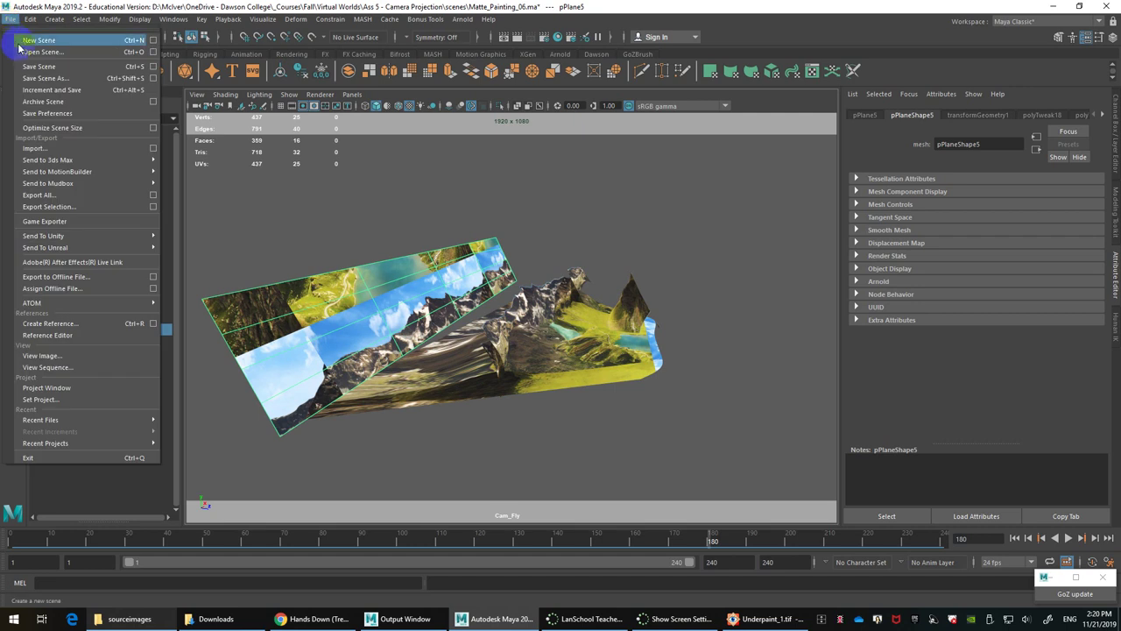
{"action": "left_click", "coordinate": [26, 51]}
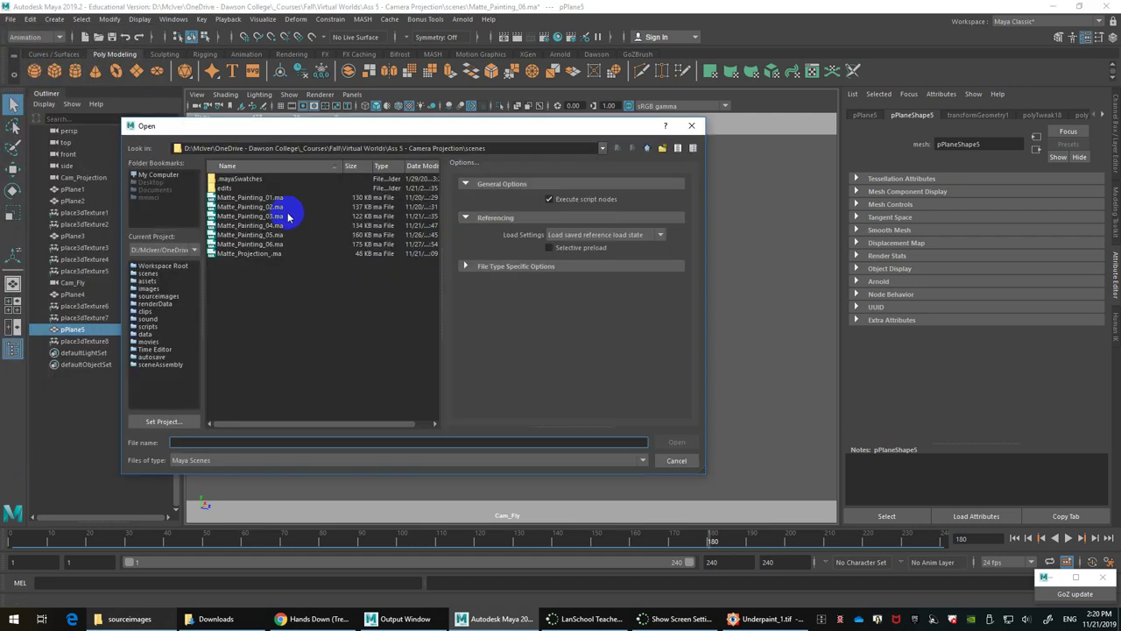
{"action": "double_click", "coordinate": [254, 198]}
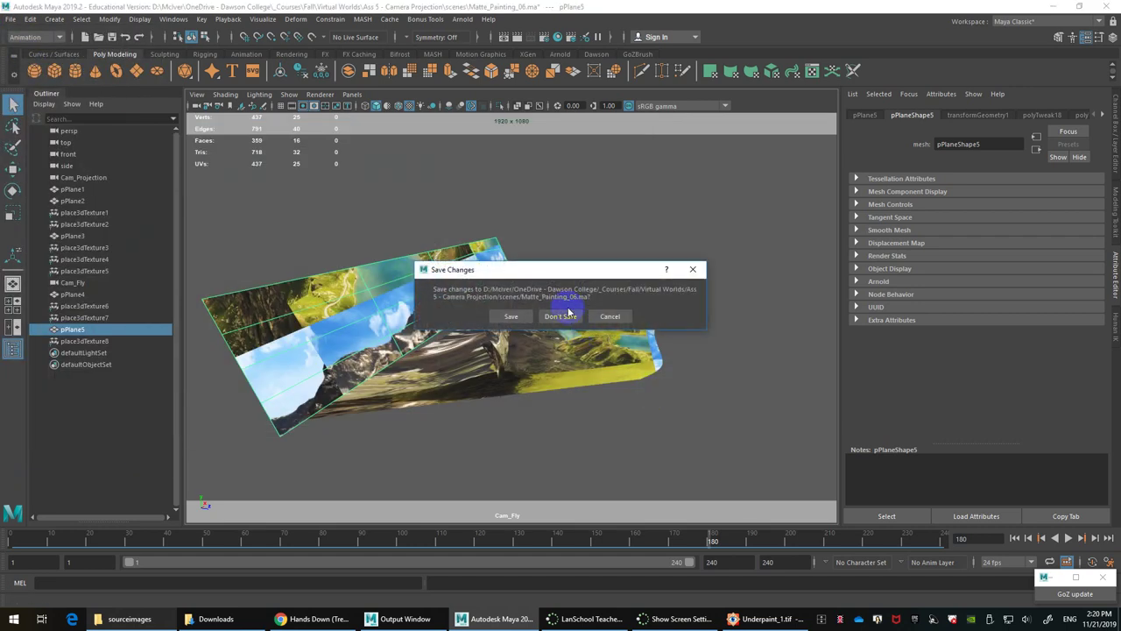
{"action": "left_click", "coordinate": [561, 316]}
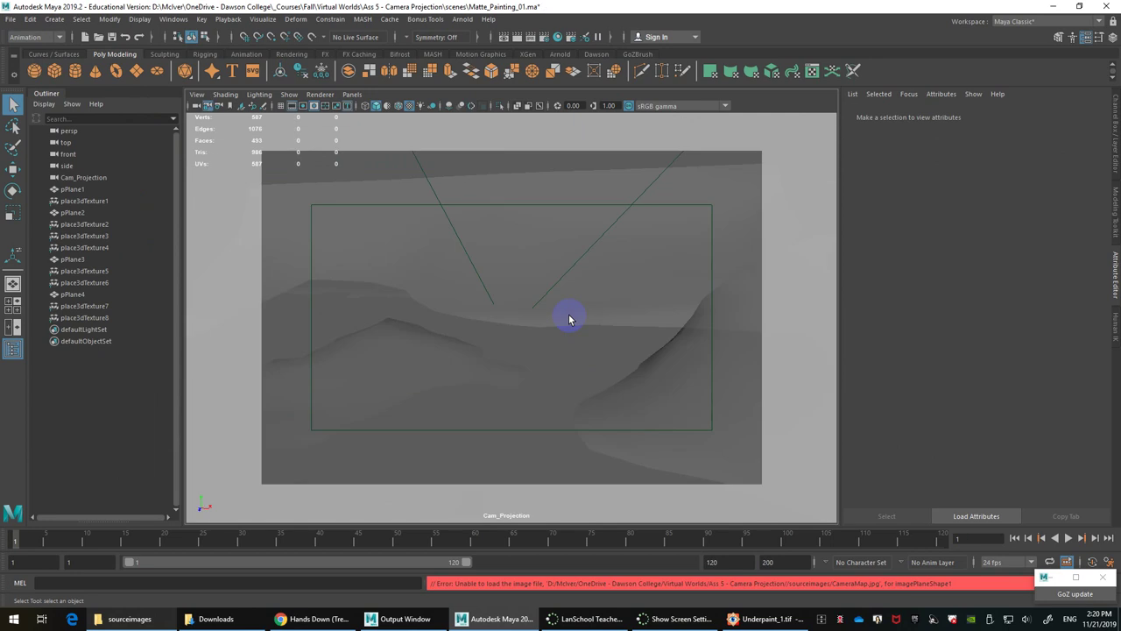
Step: Start a new empty scene without saving the open one, and turn on the viewport grid
{"action": "left_click", "coordinate": [10, 19]}
{"action": "left_click", "coordinate": [31, 40]}
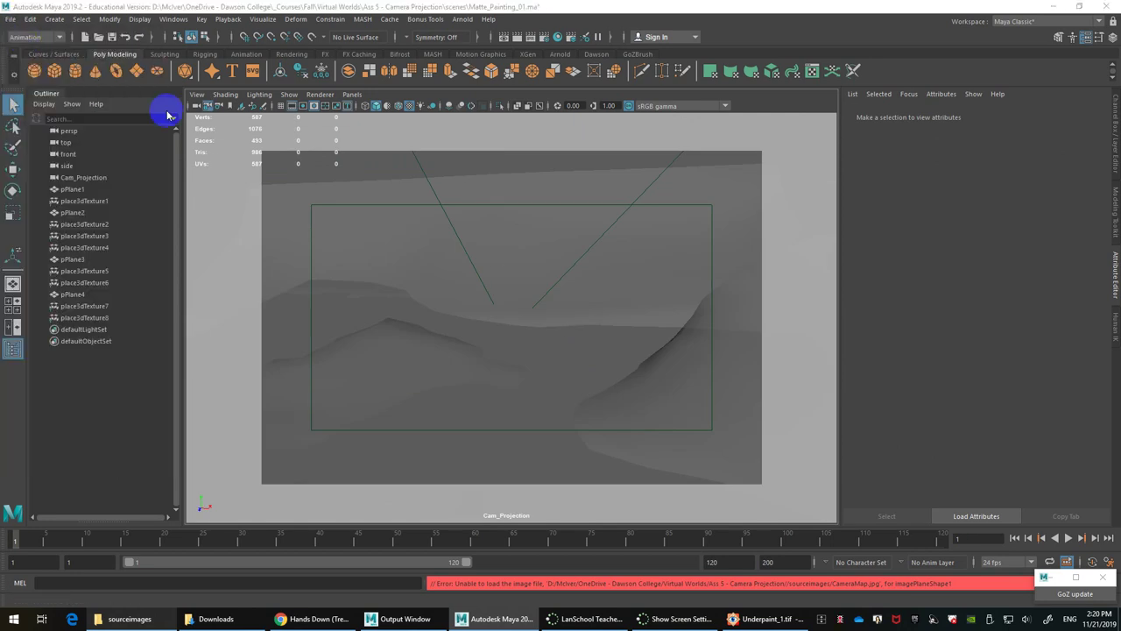
{"action": "left_click", "coordinate": [561, 318]}
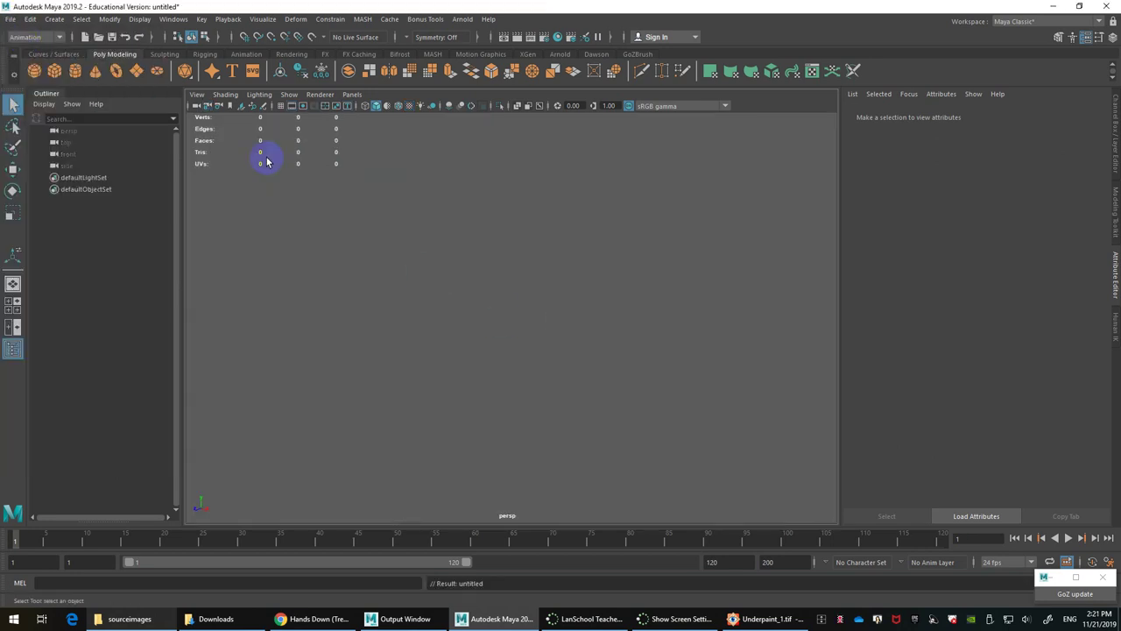
{"action": "left_click", "coordinate": [281, 106]}
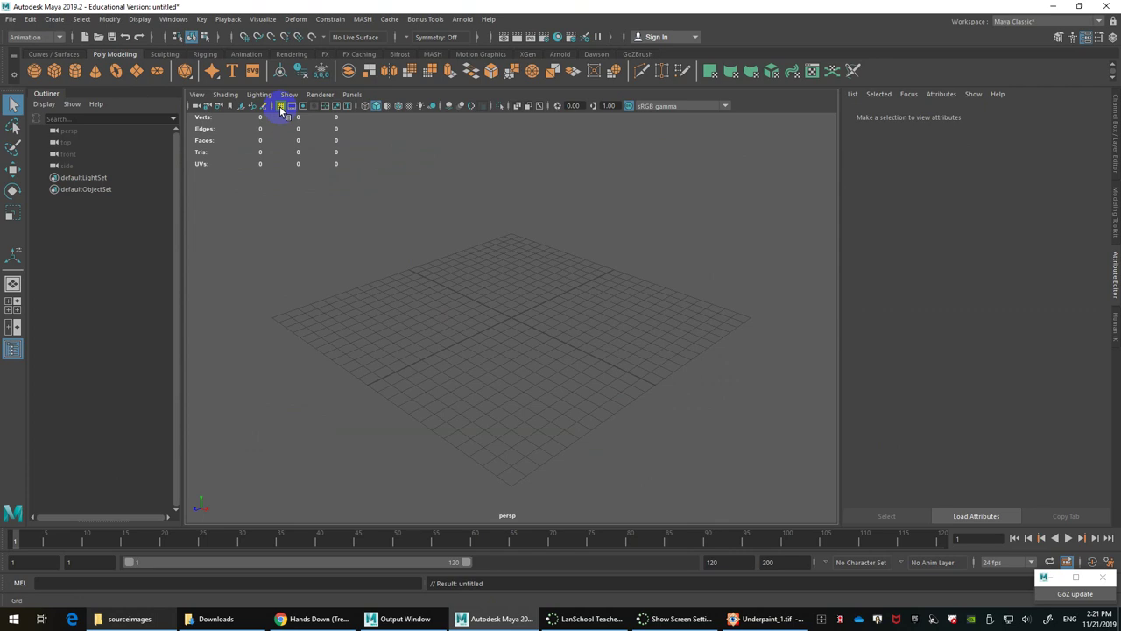
Step: Create a new camera from the perspective view and rename it CamProj
{"action": "left_click", "coordinate": [68, 130]}
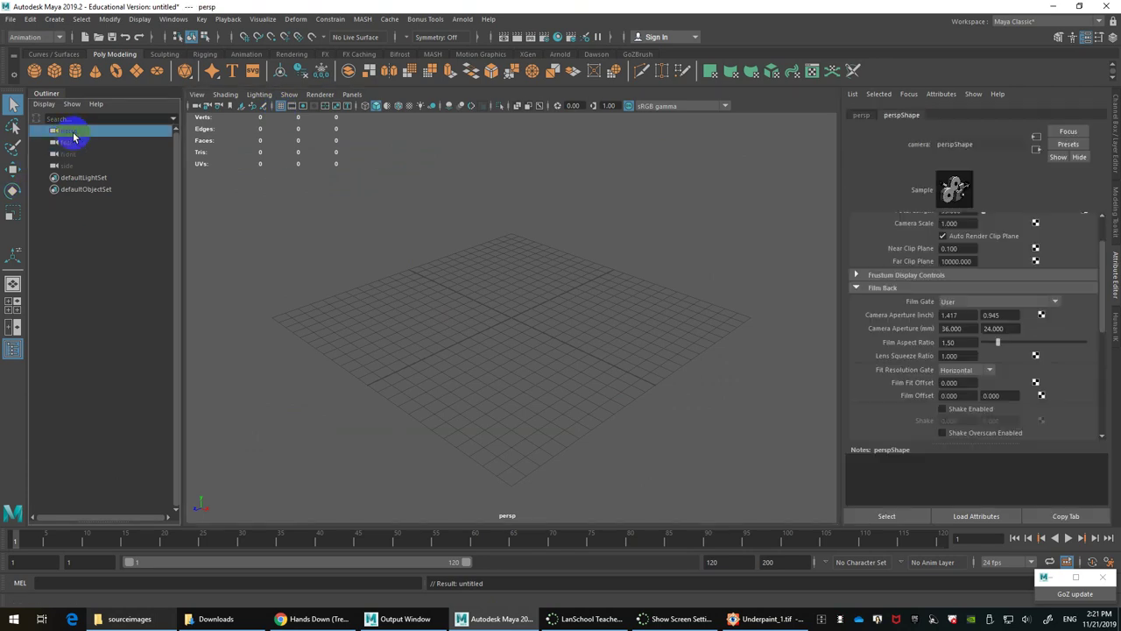
{"action": "left_click", "coordinate": [199, 107]}
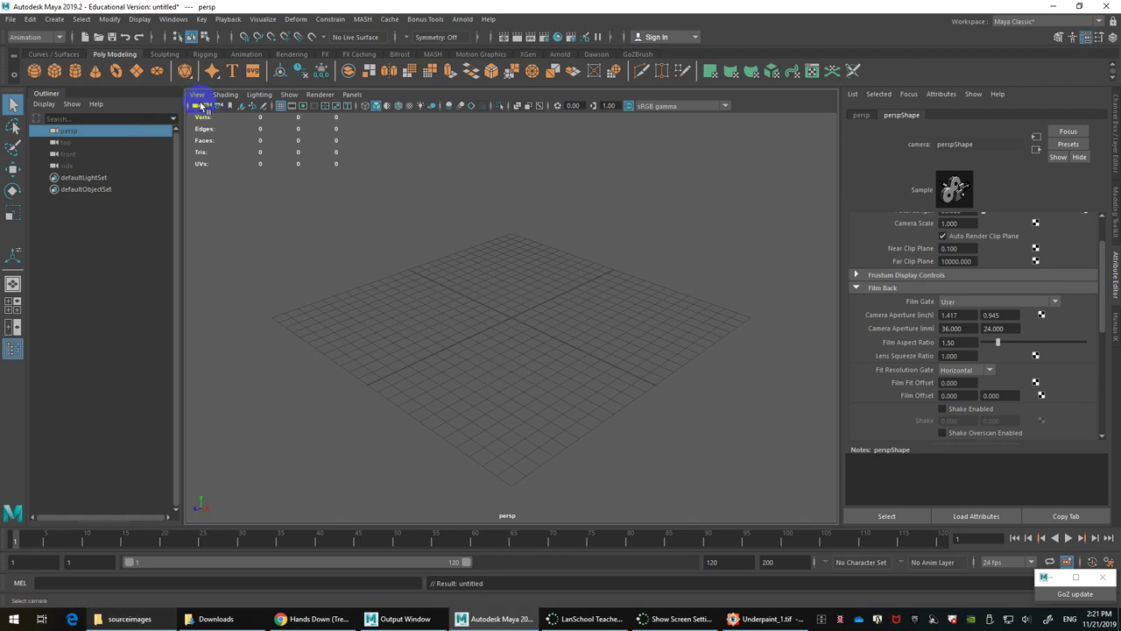
{"action": "left_click", "coordinate": [198, 94]}
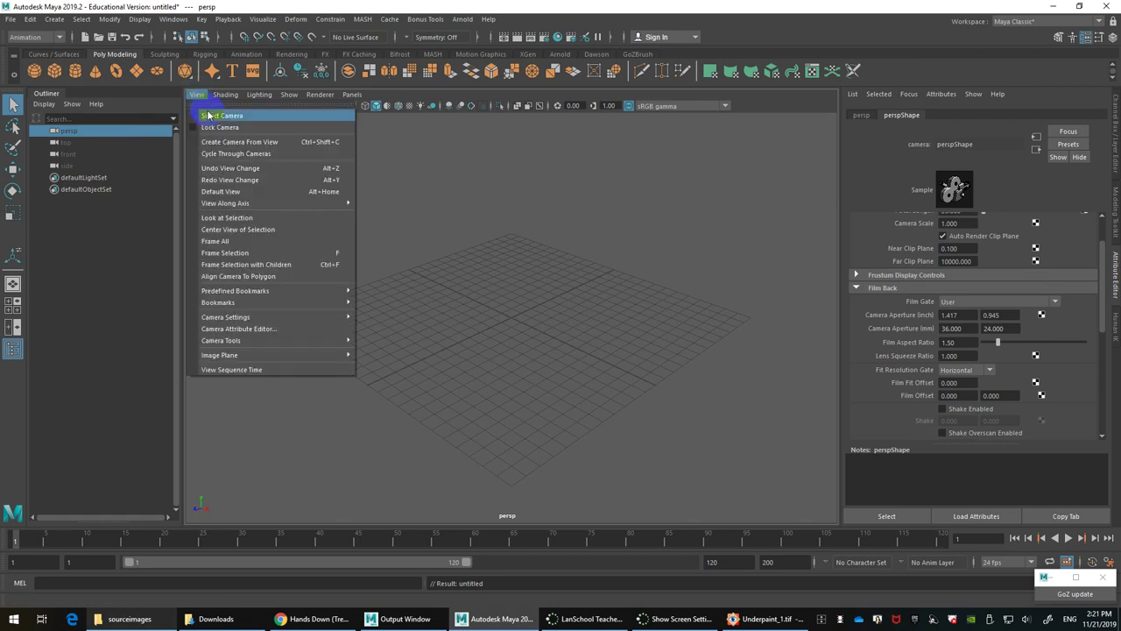
{"action": "left_click", "coordinate": [244, 143]}
{"action": "left_click_drag", "start_coordinate": [472, 358], "coordinate": [442, 356], "text": "alt"}
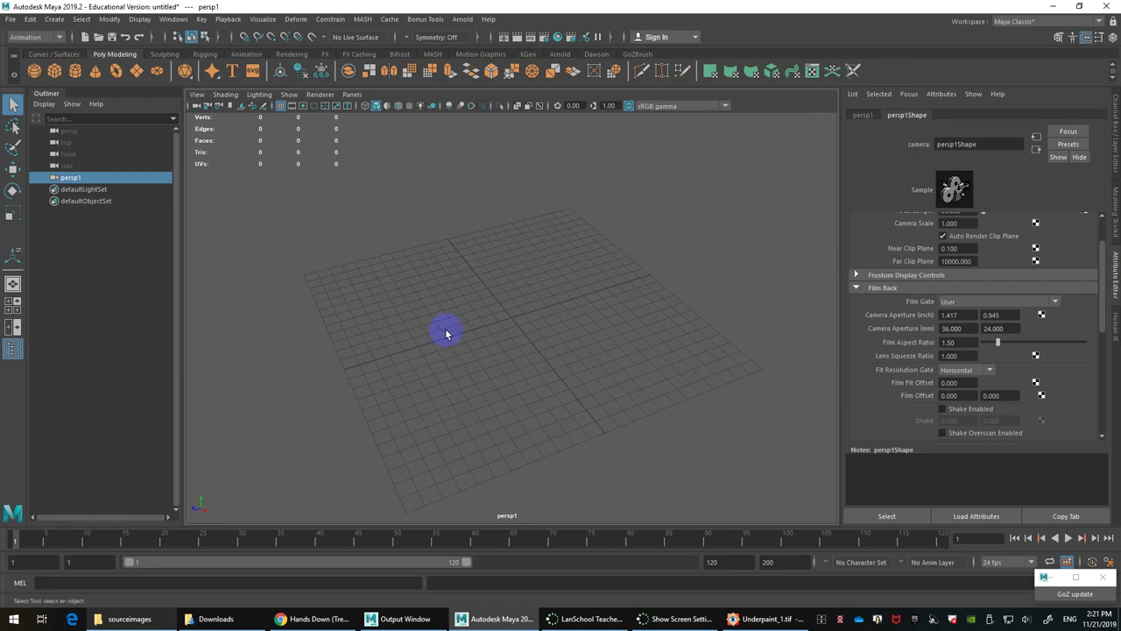
{"action": "double_click", "coordinate": [77, 178]}
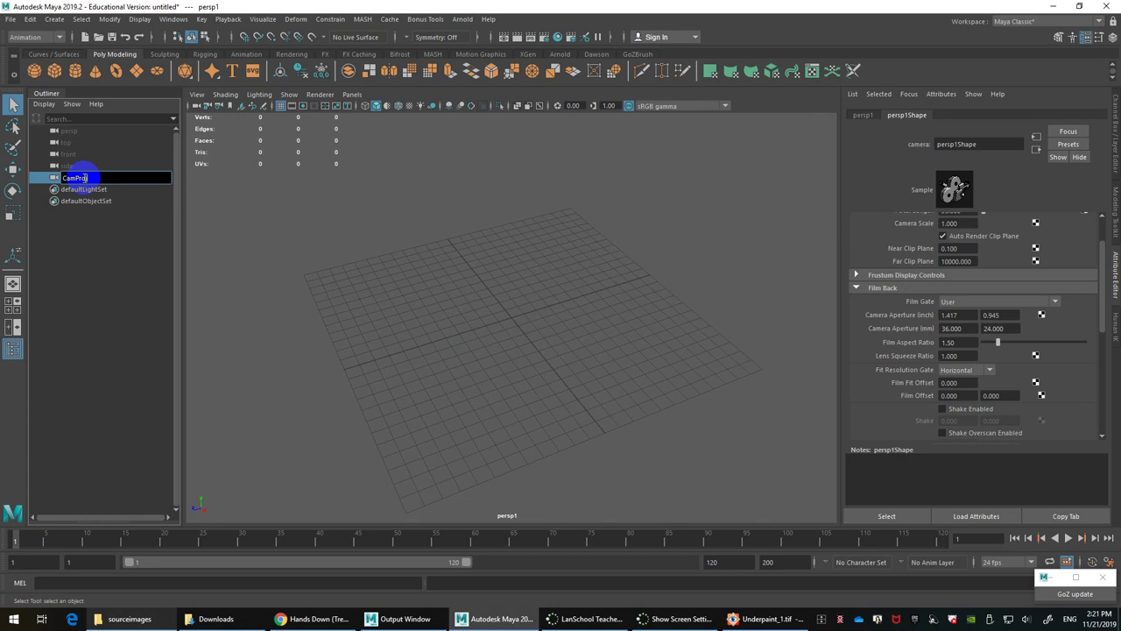
{"action": "key", "text": "Return"}
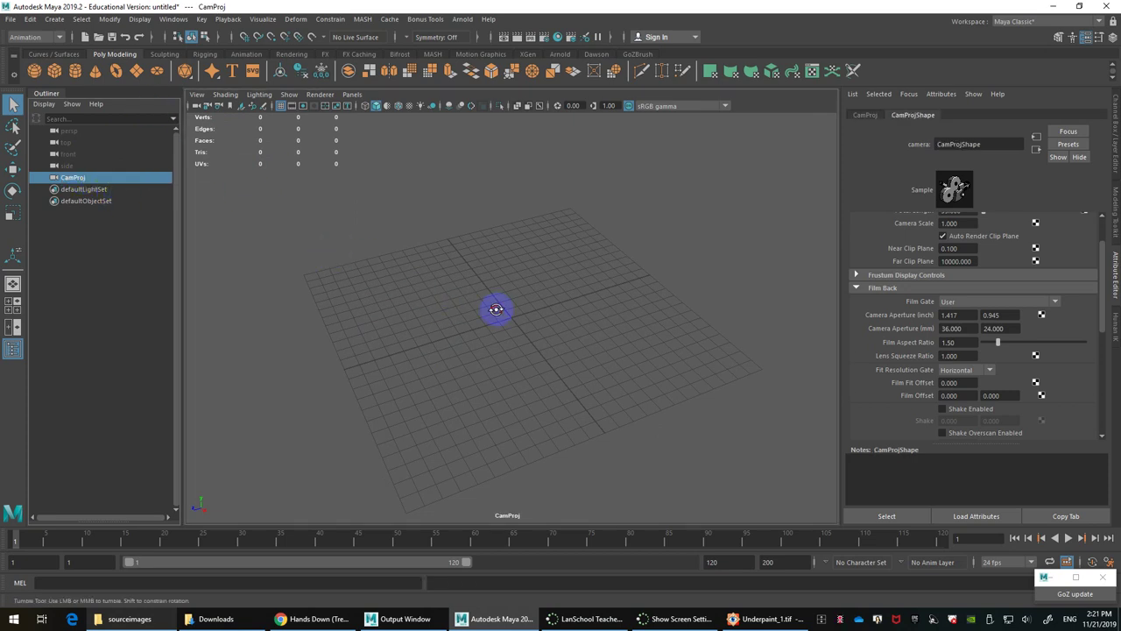
Step: Import Camera Projection.tif from the sourceimages folder as an image plane on the CamProj camera
{"action": "left_click_drag", "start_coordinate": [496, 309], "coordinate": [496, 295], "text": "alt"}
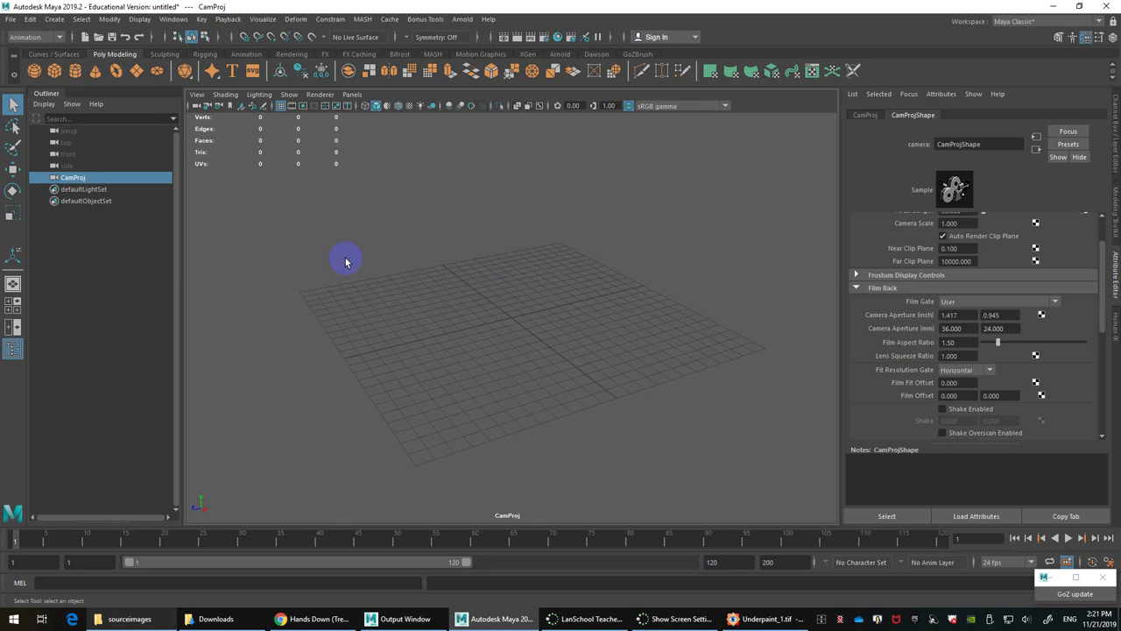
{"action": "left_click", "coordinate": [195, 94]}
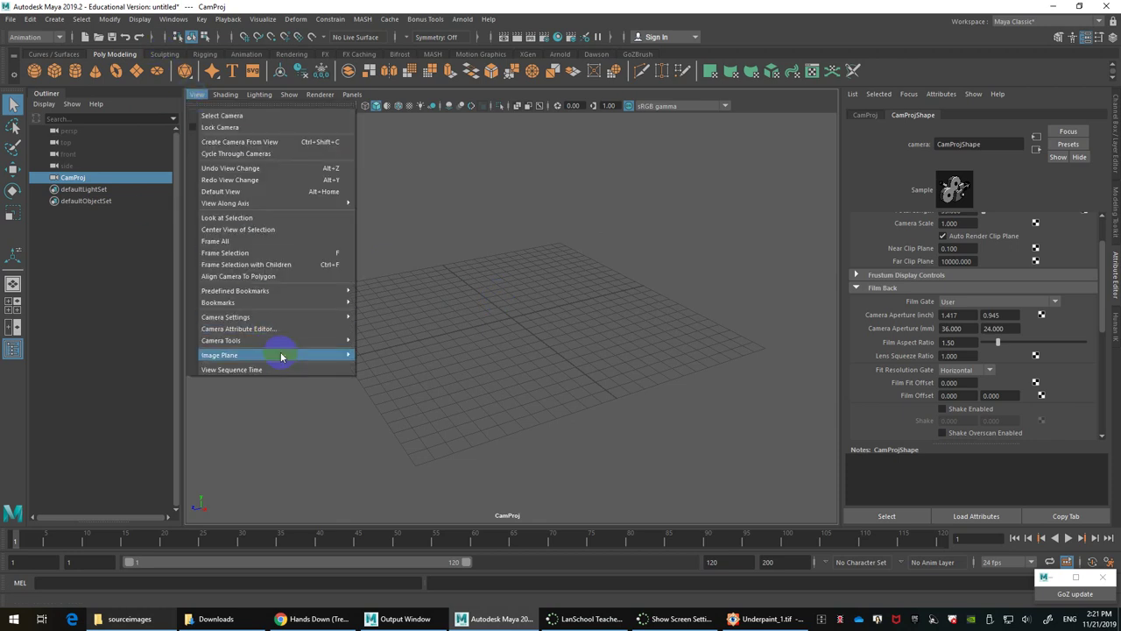
{"action": "mouse_move", "coordinate": [280, 355]}
{"action": "left_click", "coordinate": [412, 363]}
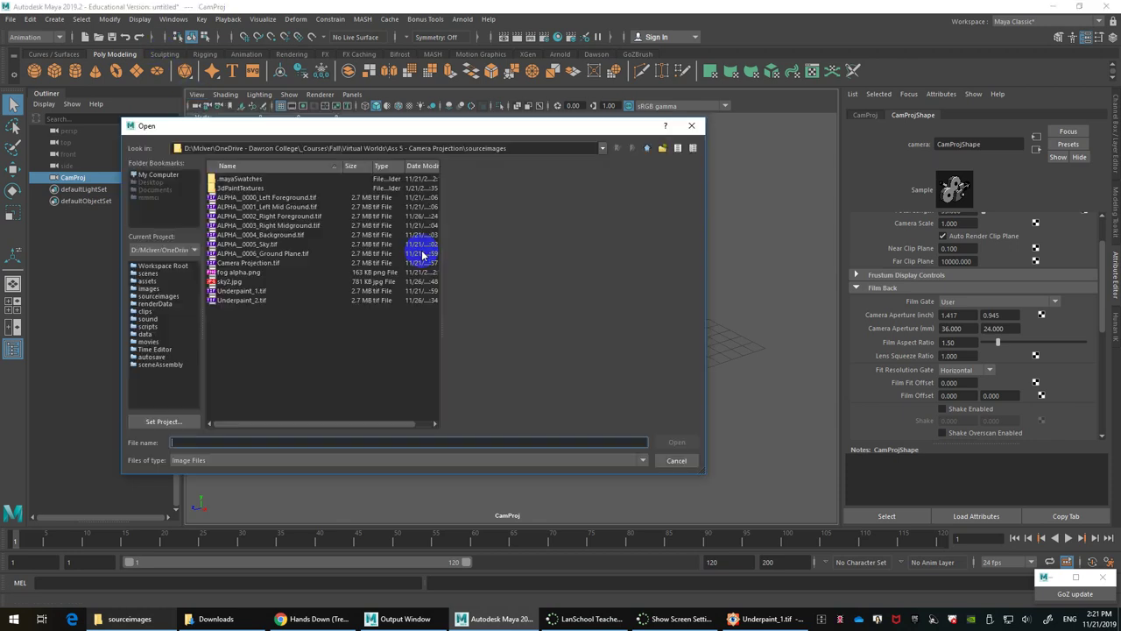
{"action": "left_click", "coordinate": [252, 263]}
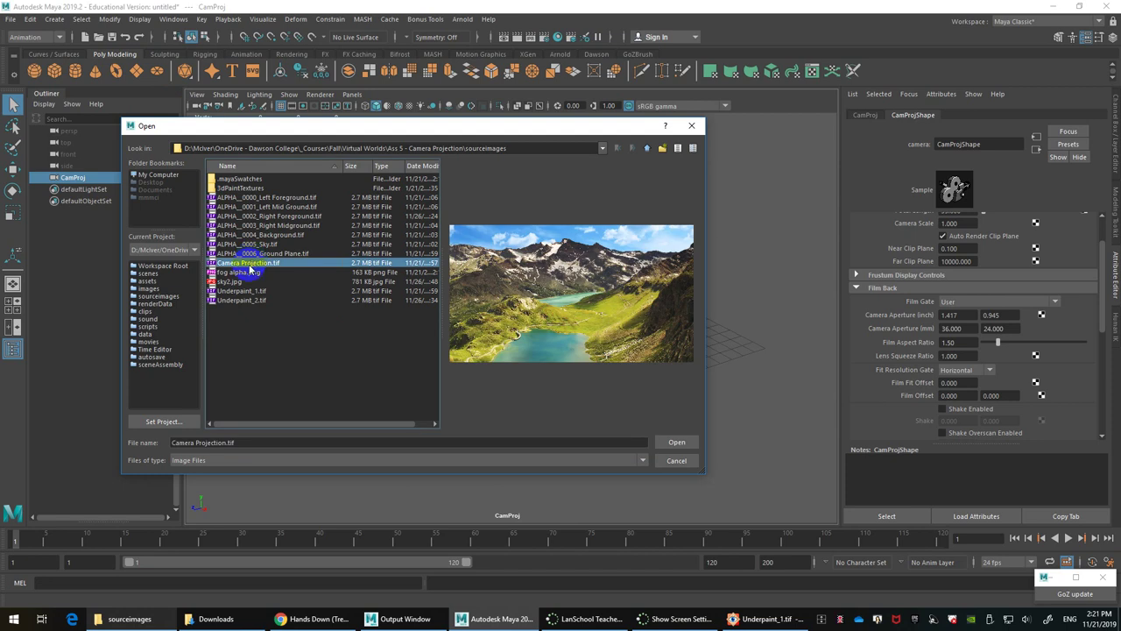
{"action": "double_click", "coordinate": [251, 263]}
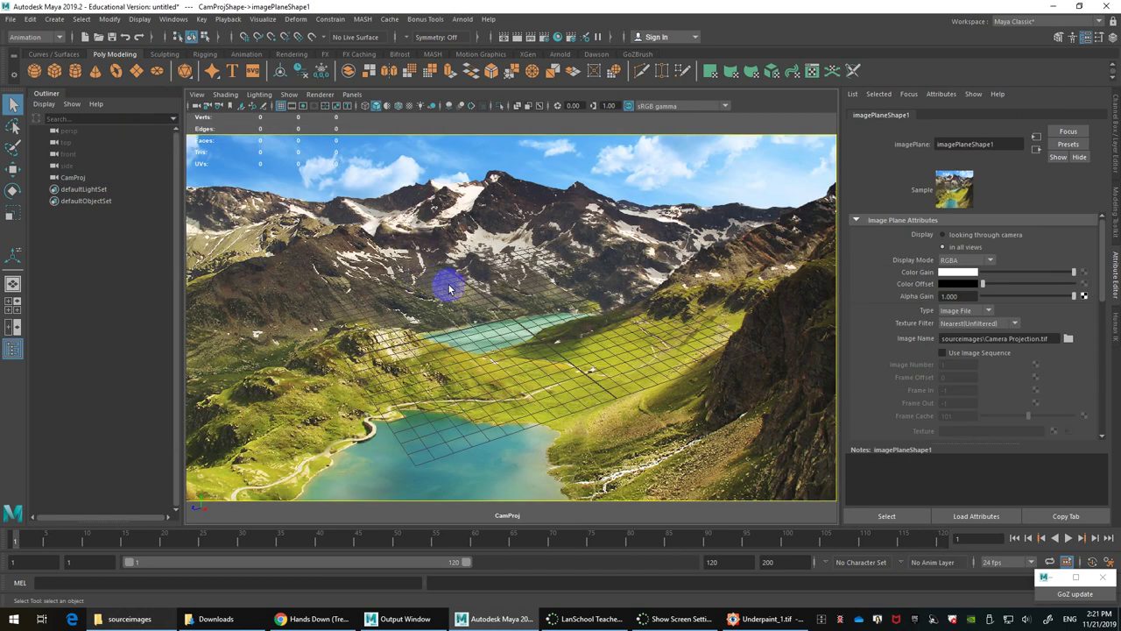
{"action": "left_click_drag", "start_coordinate": [471, 292], "coordinate": [506, 311], "text": "alt"}
Step: Switch the viewport to the persp camera and try rotating the CamProj camera
{"action": "left_click", "coordinate": [352, 94]}
{"action": "mouse_move", "coordinate": [406, 106]}
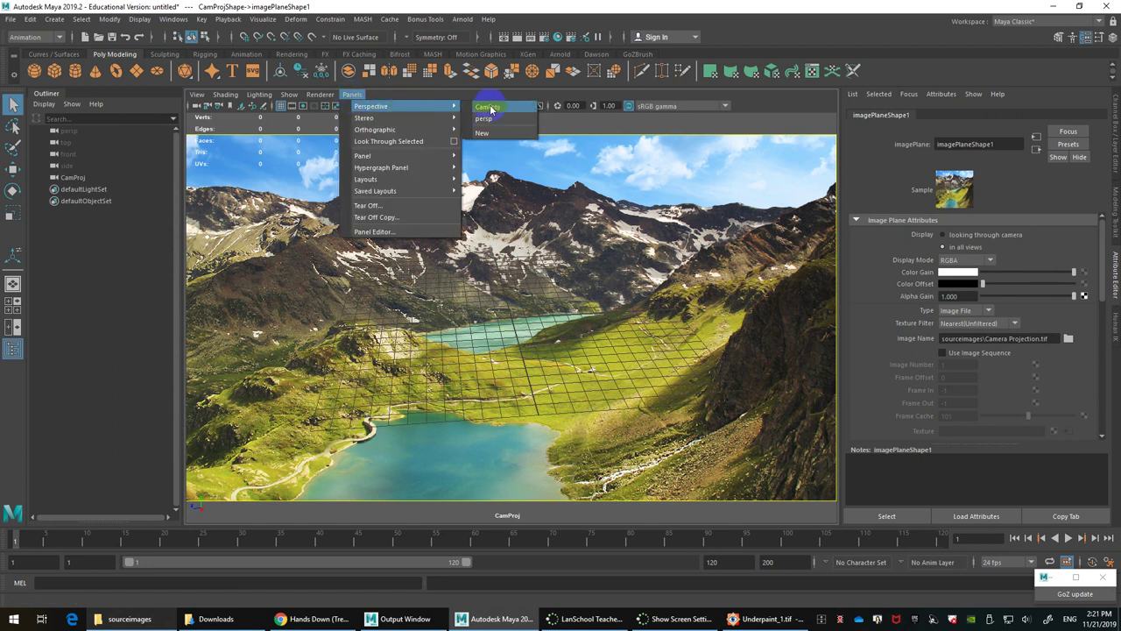
{"action": "left_click", "coordinate": [489, 120]}
{"action": "left_click_drag", "start_coordinate": [540, 343], "coordinate": [703, 251], "text": "alt"}
{"action": "left_click", "coordinate": [628, 279]}
{"action": "key", "text": "e"}
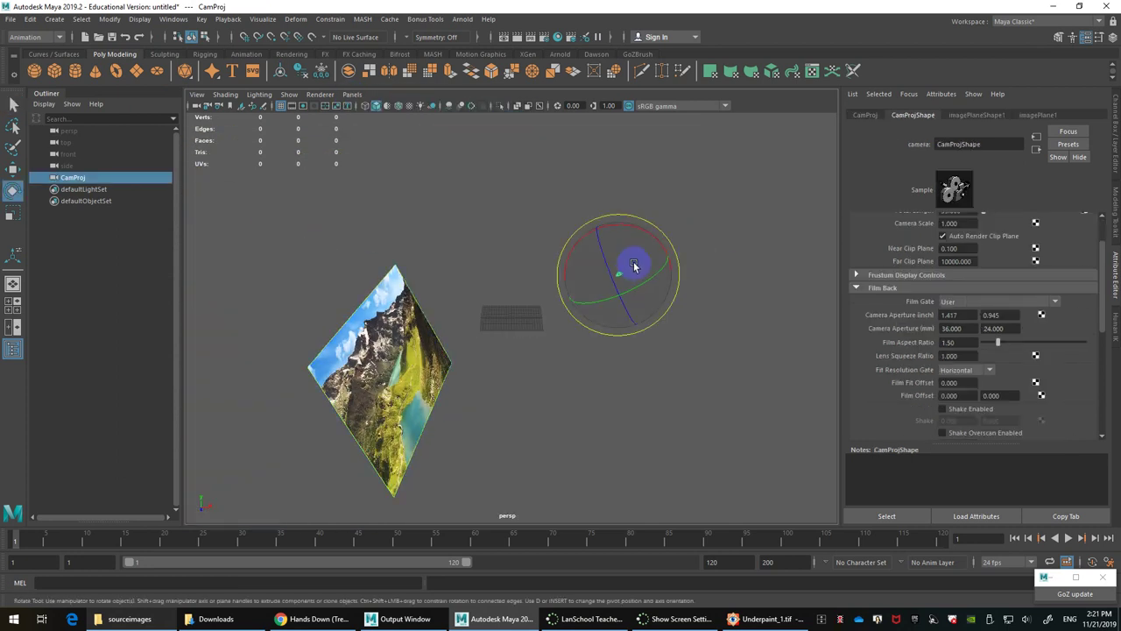
{"action": "left_click_drag", "start_coordinate": [636, 263], "coordinate": [626, 241]}
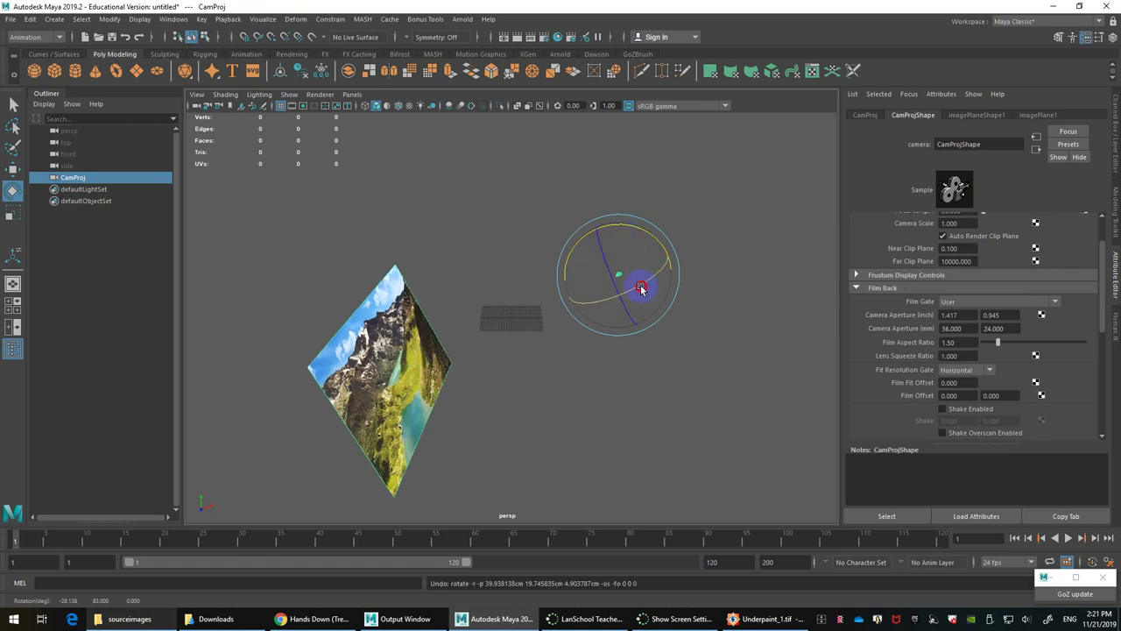
{"action": "left_click_drag", "start_coordinate": [643, 285], "coordinate": [631, 292]}
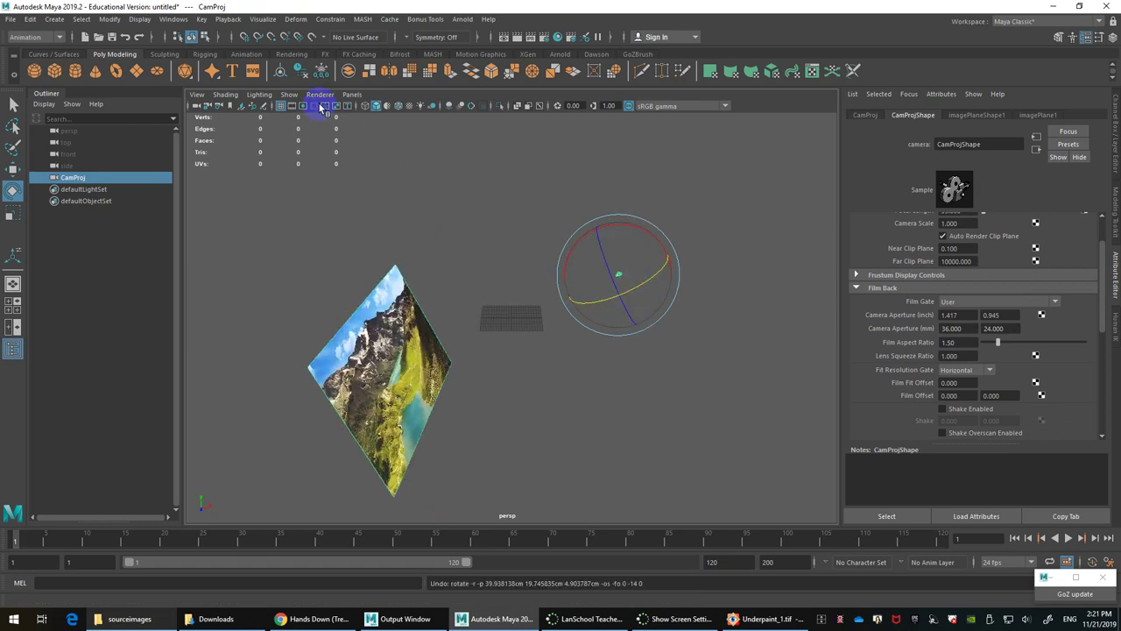
Step: Look through the CamProj camera and adjust its view to line the grid up with the landscape image
{"action": "left_click", "coordinate": [351, 93]}
{"action": "mouse_move", "coordinate": [403, 106]}
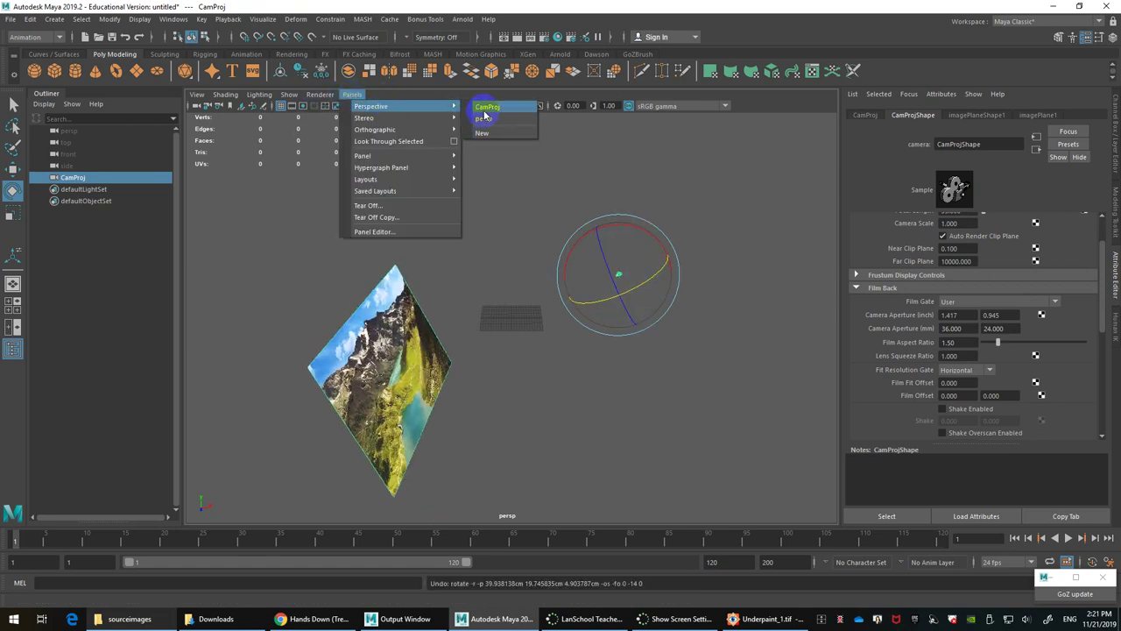
{"action": "left_click", "coordinate": [485, 107]}
{"action": "left_click_drag", "start_coordinate": [549, 349], "coordinate": [536, 403]}
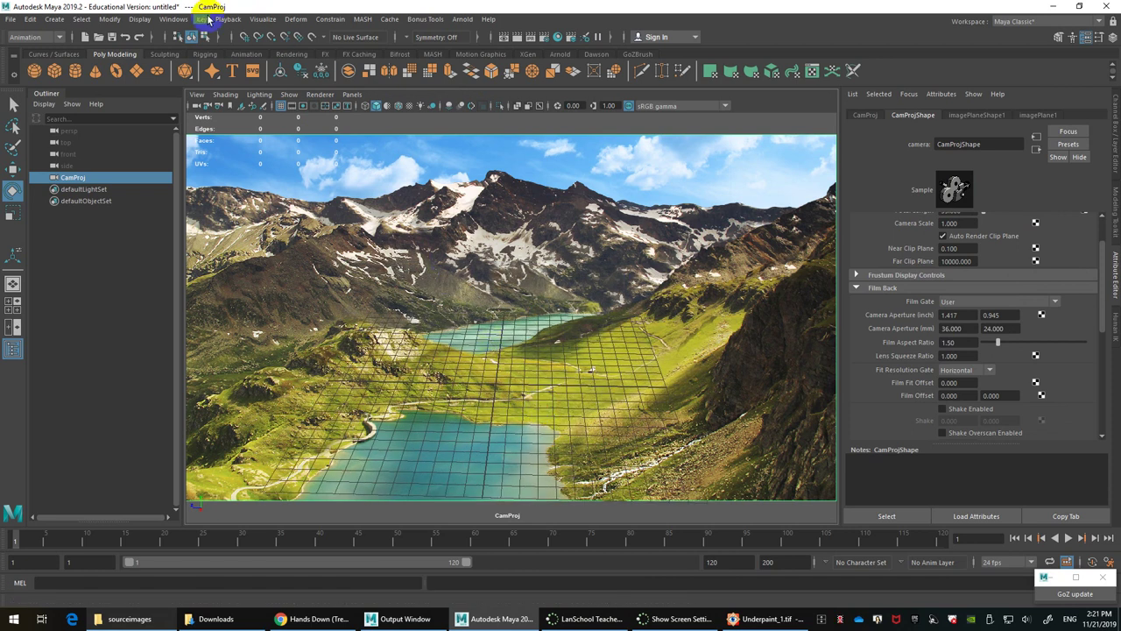
Step: Set the viewport grid's length and width to 50 units and apply the grid options
{"action": "left_click", "coordinate": [139, 22]}
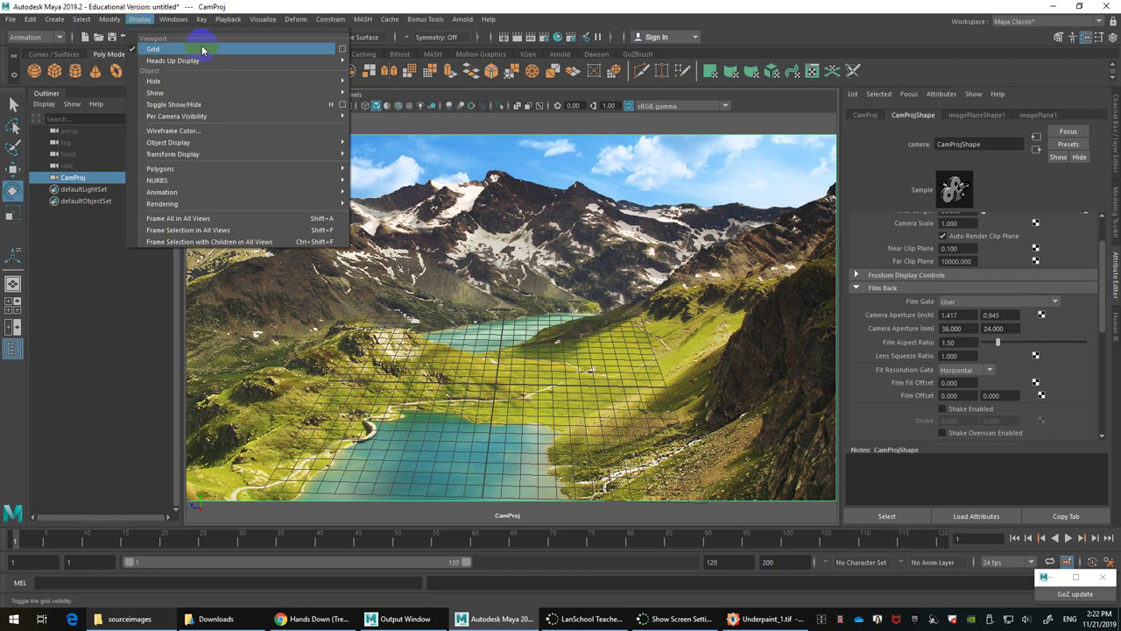
{"action": "mouse_move", "coordinate": [218, 59]}
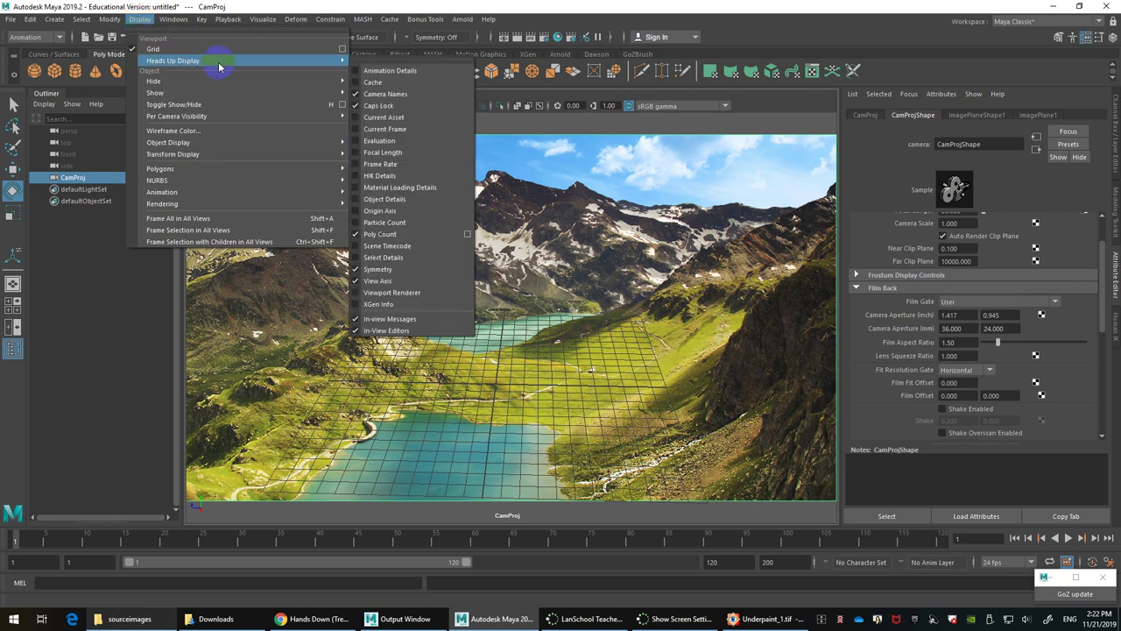
{"action": "left_click", "coordinate": [340, 50]}
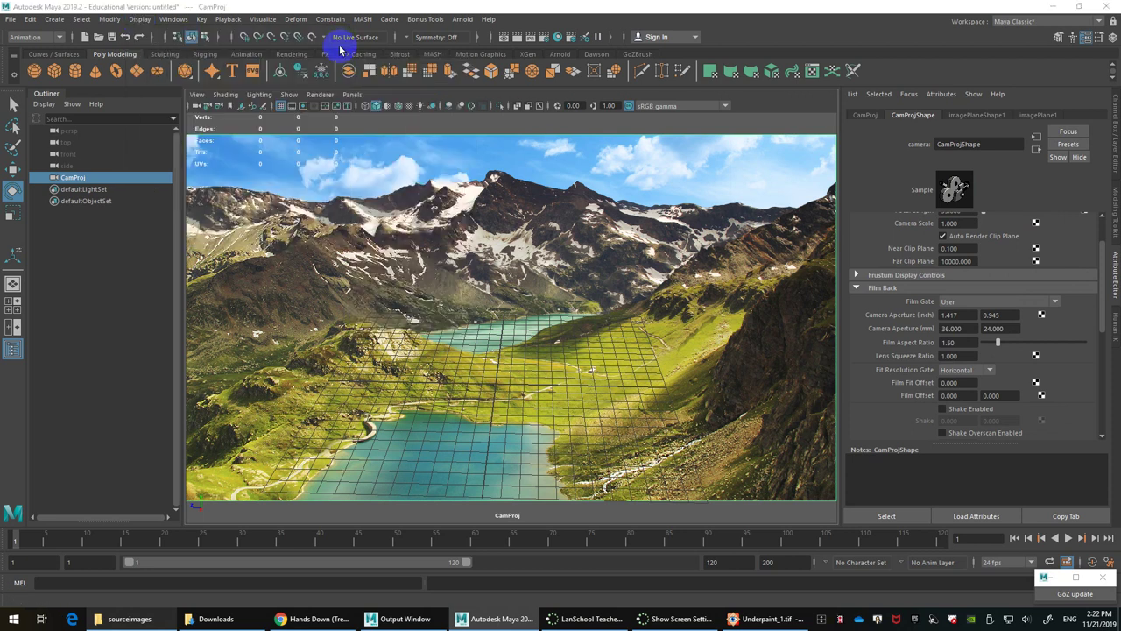
{"action": "scroll", "coordinate": [801, 213], "scroll_direction": "down", "scroll_amount": 2}
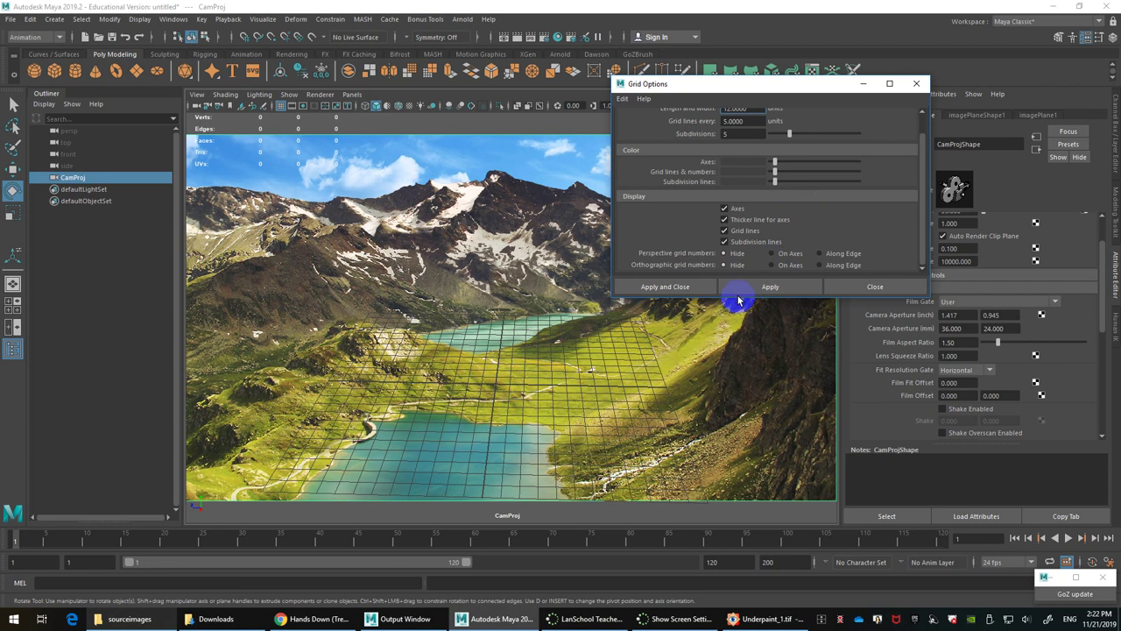
{"action": "left_click_drag", "start_coordinate": [706, 299], "coordinate": [725, 392]}
{"action": "left_click_drag", "start_coordinate": [756, 128], "coordinate": [602, 132]}
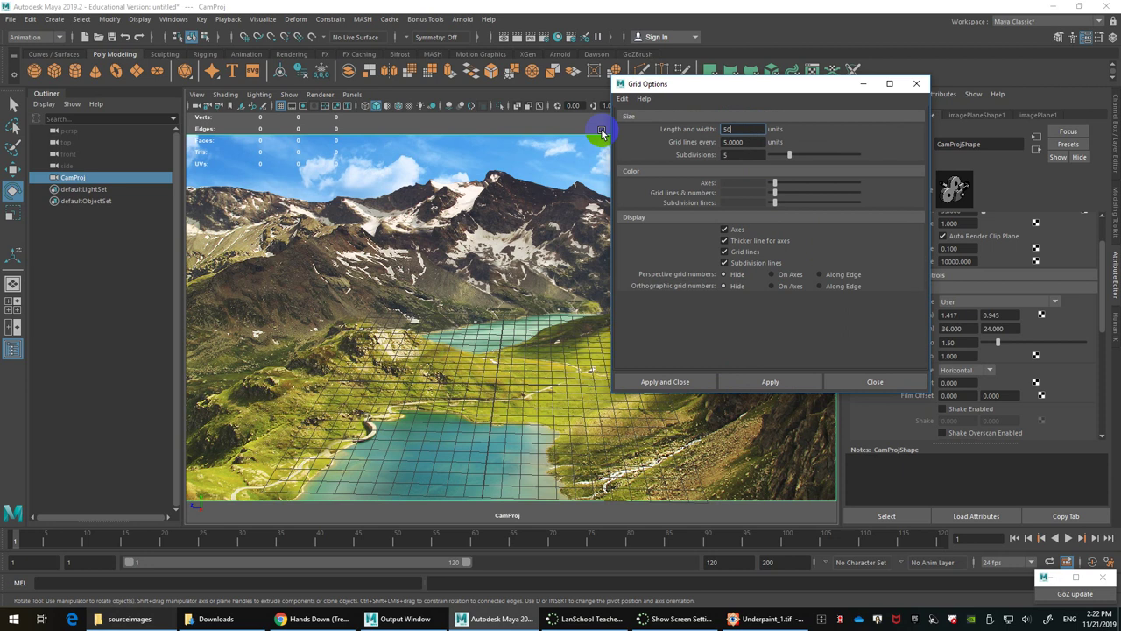
{"action": "type", "text": "50"}
{"action": "key", "text": "Return"}
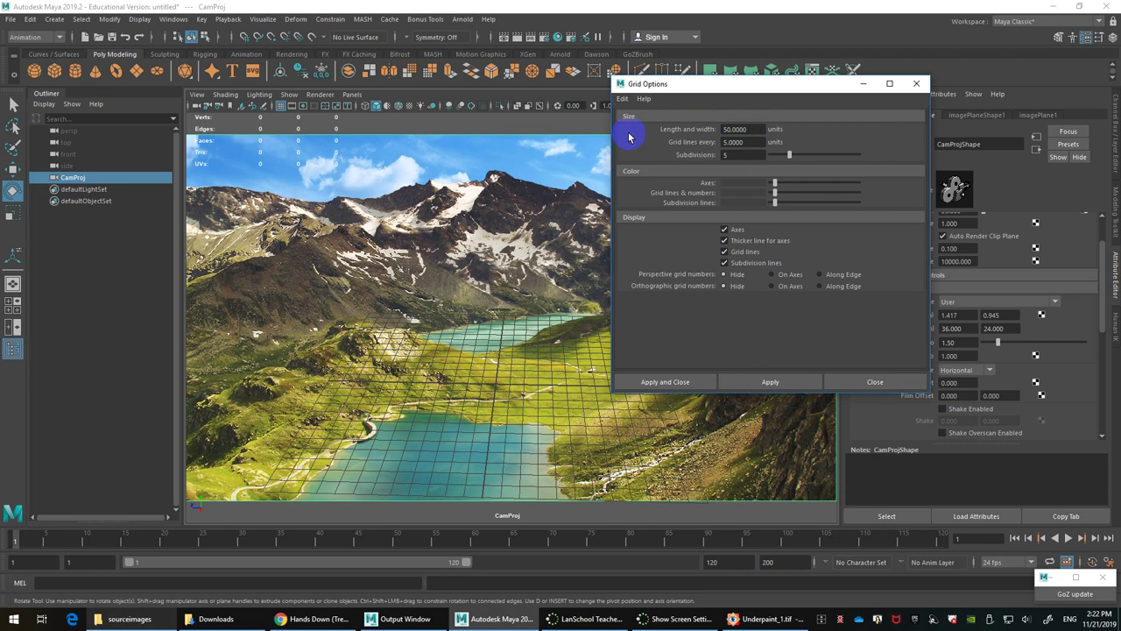
{"action": "left_click", "coordinate": [744, 381]}
{"action": "mouse_move", "coordinate": [491, 333]}
{"action": "left_mouse_down", "text": "alt"}
{"action": "mouse_move", "coordinate": [463, 321]}
{"action": "mouse_move", "coordinate": [496, 318]}
{"action": "left_mouse_up", "text": "alt"}
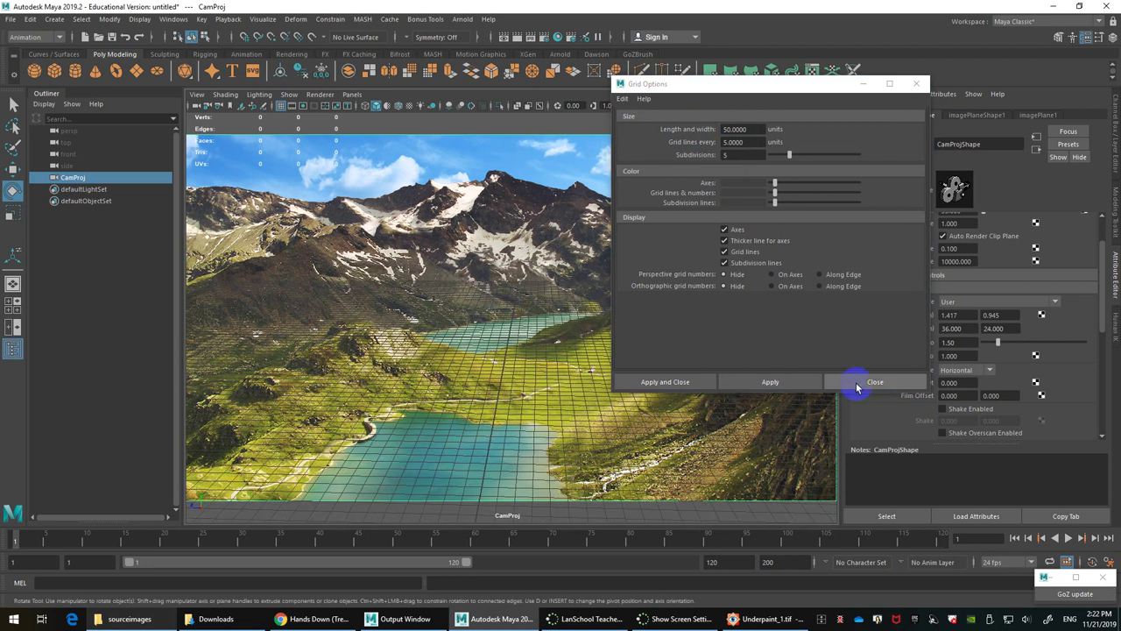
{"action": "left_click", "coordinate": [859, 383]}
Step: Set the CamProj camera's Far Clip Plane to 100000 and view the scene through the persp camera
{"action": "left_click_drag", "start_coordinate": [490, 366], "coordinate": [500, 394], "text": "alt"}
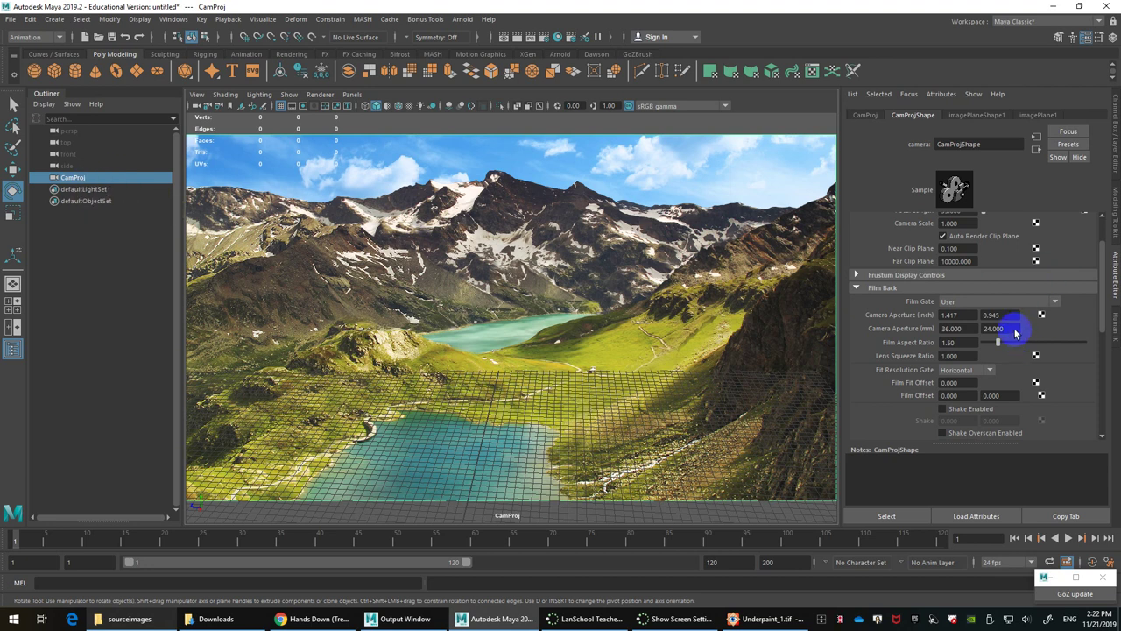
{"action": "scroll", "coordinate": [1034, 307], "scroll_direction": "up", "scroll_amount": 2}
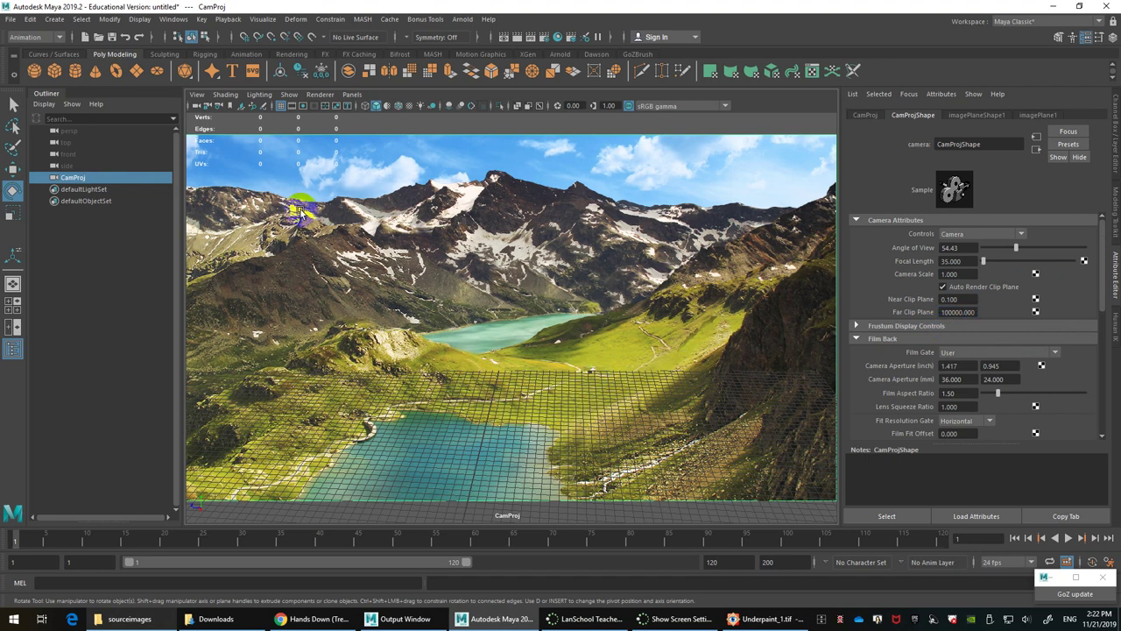
{"action": "left_click", "coordinate": [349, 94]}
{"action": "mouse_move", "coordinate": [399, 107]}
{"action": "left_click", "coordinate": [496, 128]}
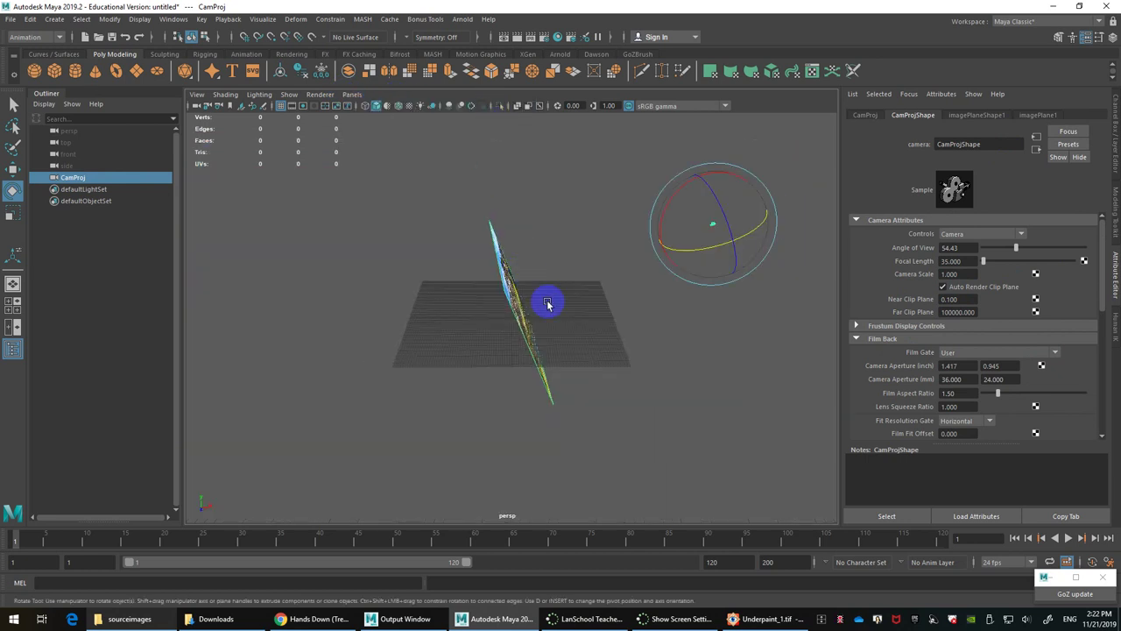
{"action": "left_click_drag", "start_coordinate": [732, 226], "coordinate": [738, 223]}
{"action": "left_click_drag", "start_coordinate": [660, 260], "coordinate": [617, 286]}
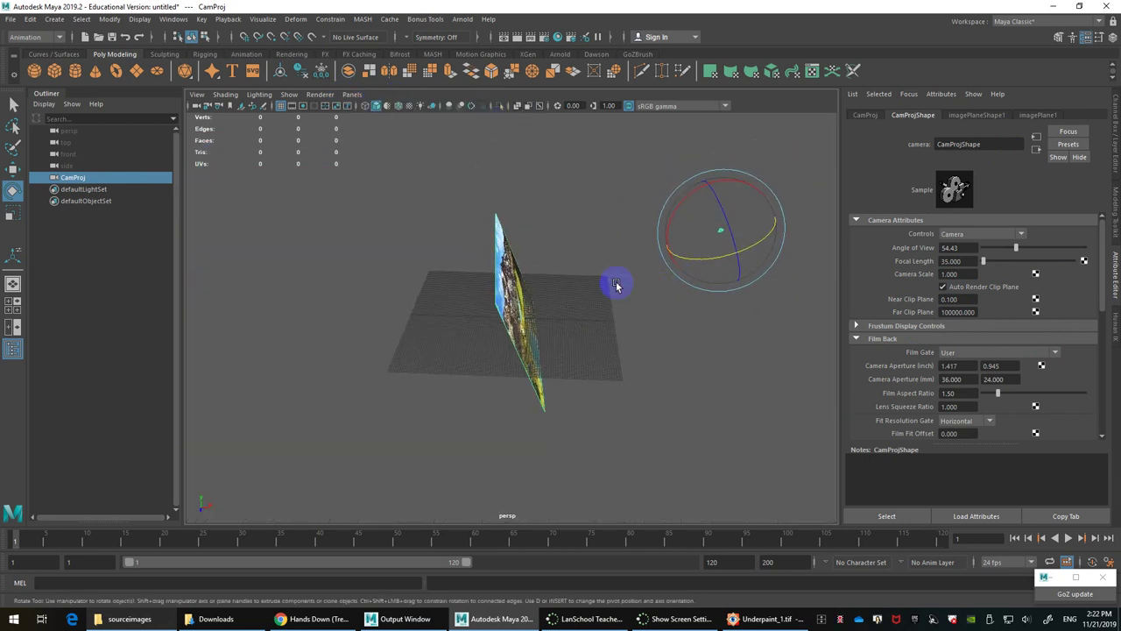
Step: Set the placement depth of CamProj's landscape image plane to 1000
{"action": "left_click", "coordinate": [963, 115]}
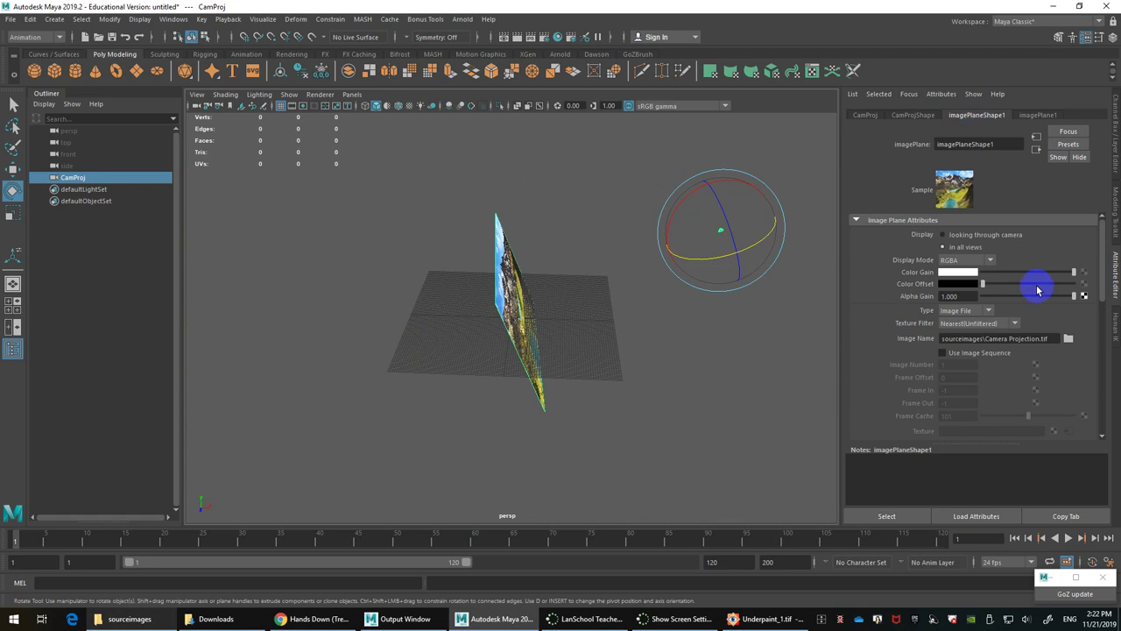
{"action": "scroll", "coordinate": [1039, 290], "scroll_direction": "down", "scroll_amount": 5}
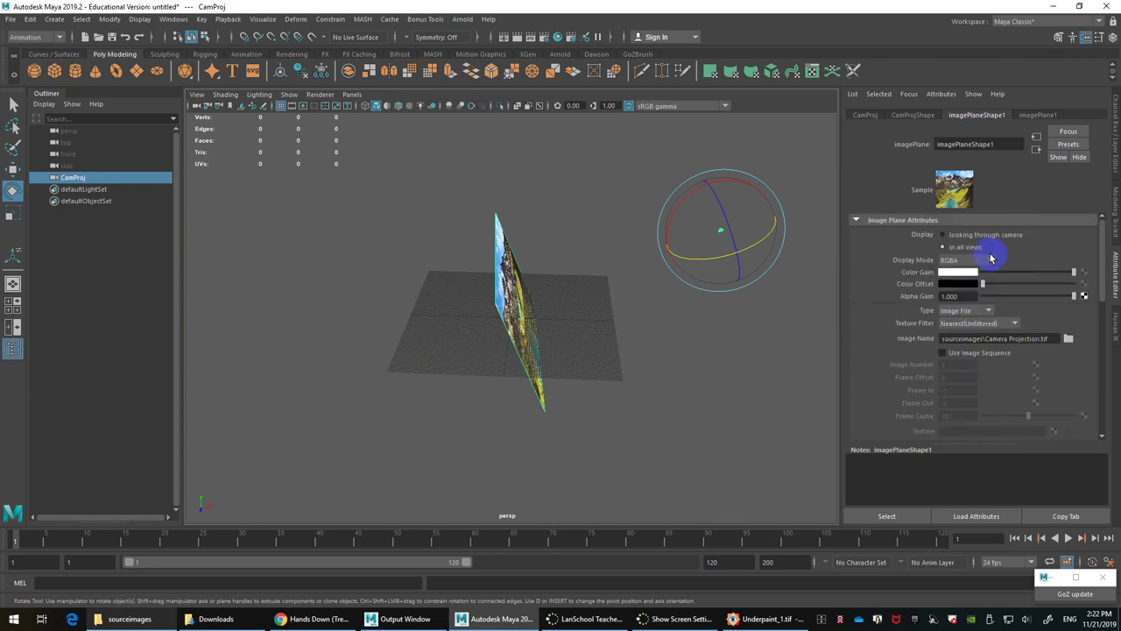
{"action": "scroll", "coordinate": [1016, 359], "scroll_direction": "down", "scroll_amount": 5}
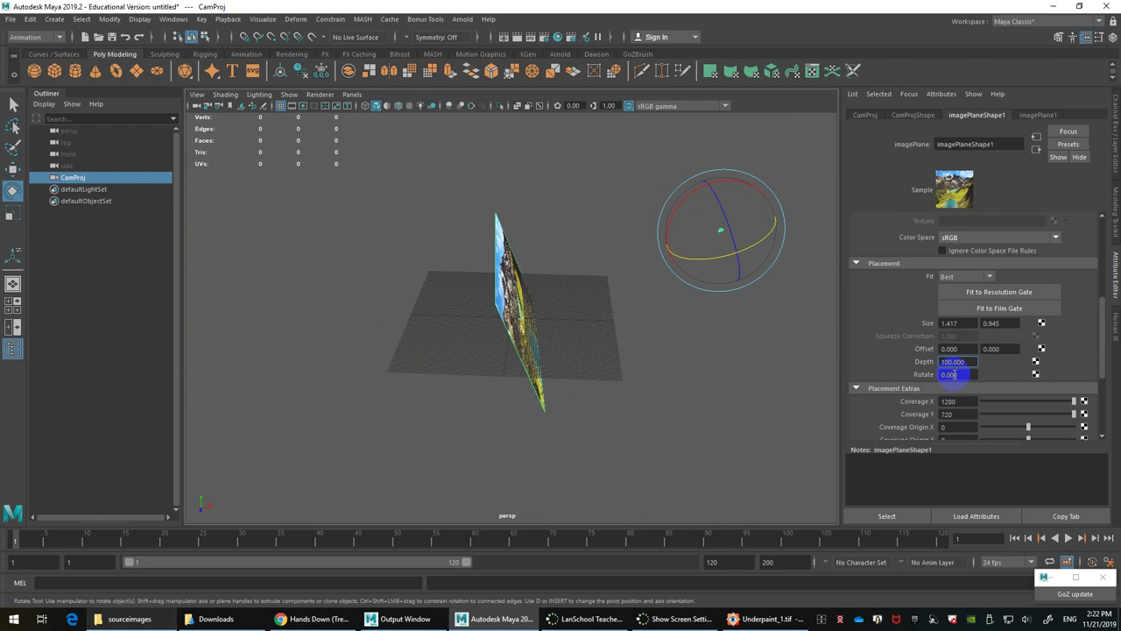
{"action": "type", "text": "1000"}
{"action": "key", "text": "Return"}
{"action": "left_click_drag", "start_coordinate": [734, 338], "coordinate": [462, 350], "text": "alt"}
{"action": "key", "text": "ctrl+z"}
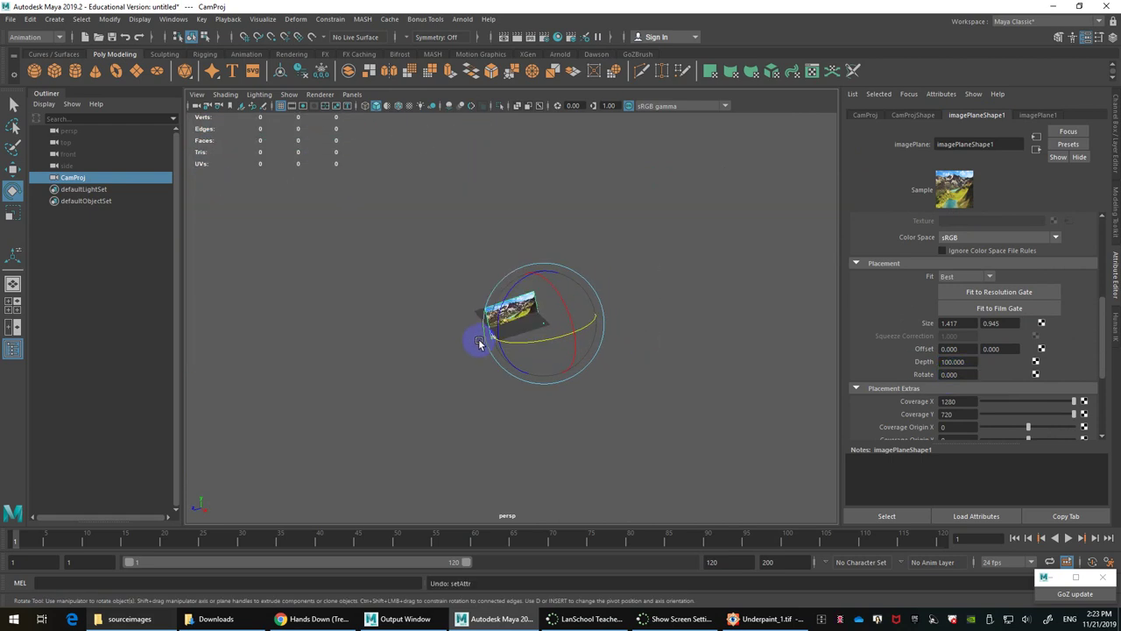
{"action": "left_click_drag", "start_coordinate": [486, 344], "coordinate": [481, 340]}
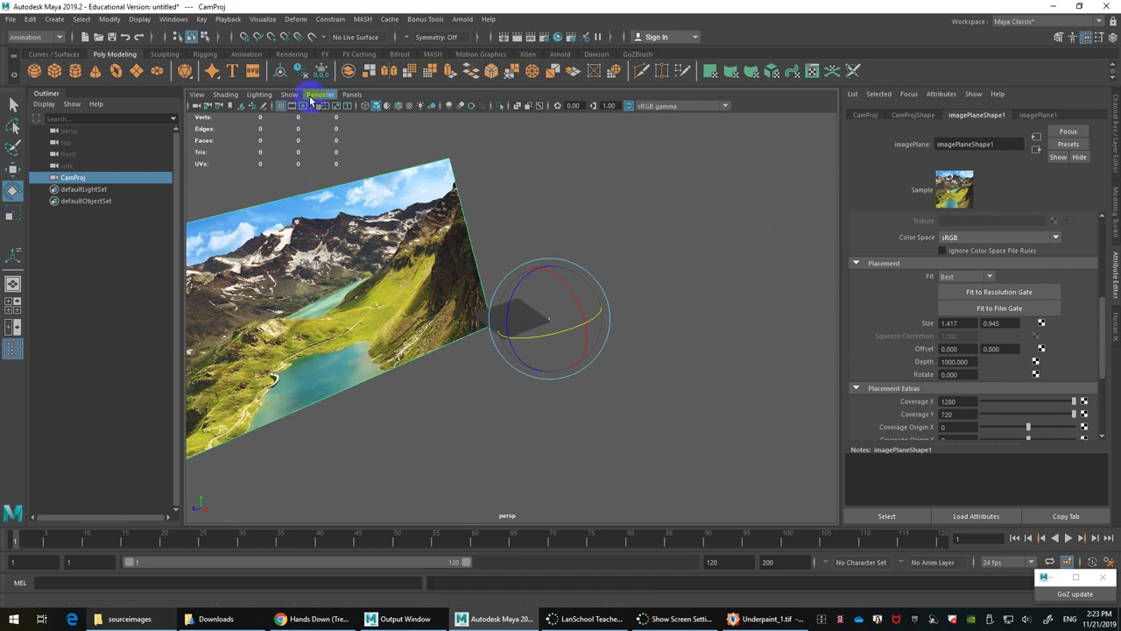
Step: Set the landscape image plane to display only when looking through its camera
{"action": "scroll", "coordinate": [911, 281], "scroll_direction": "up", "scroll_amount": 5}
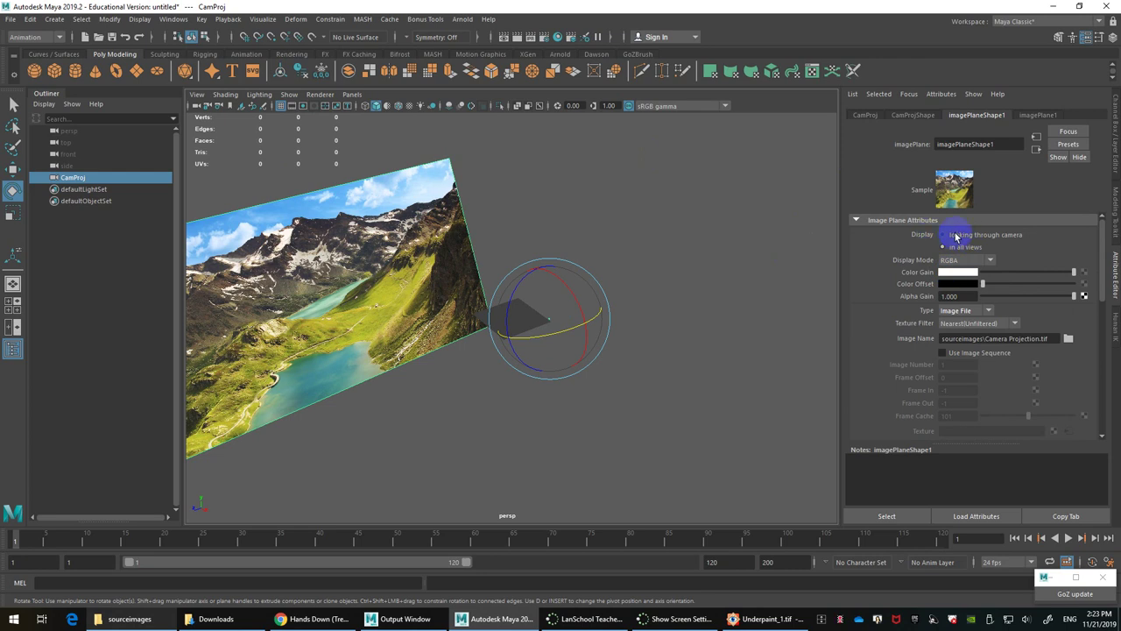
{"action": "left_click", "coordinate": [942, 235]}
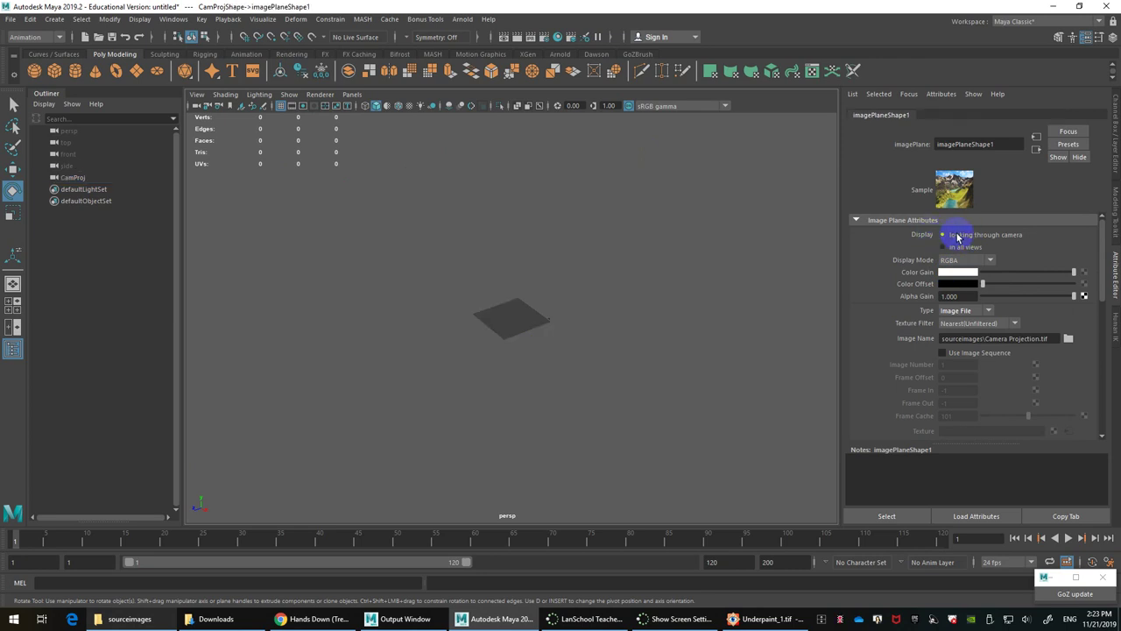
{"action": "left_click", "coordinate": [963, 248]}
{"action": "left_click", "coordinate": [963, 248]}
{"action": "left_click", "coordinate": [964, 248]}
{"action": "left_click", "coordinate": [970, 234]}
Step: Look through the CamProj camera again and tilt its view so the enlarged grid follows the valley floor
{"action": "left_click", "coordinate": [353, 94]}
{"action": "mouse_move", "coordinate": [445, 115]}
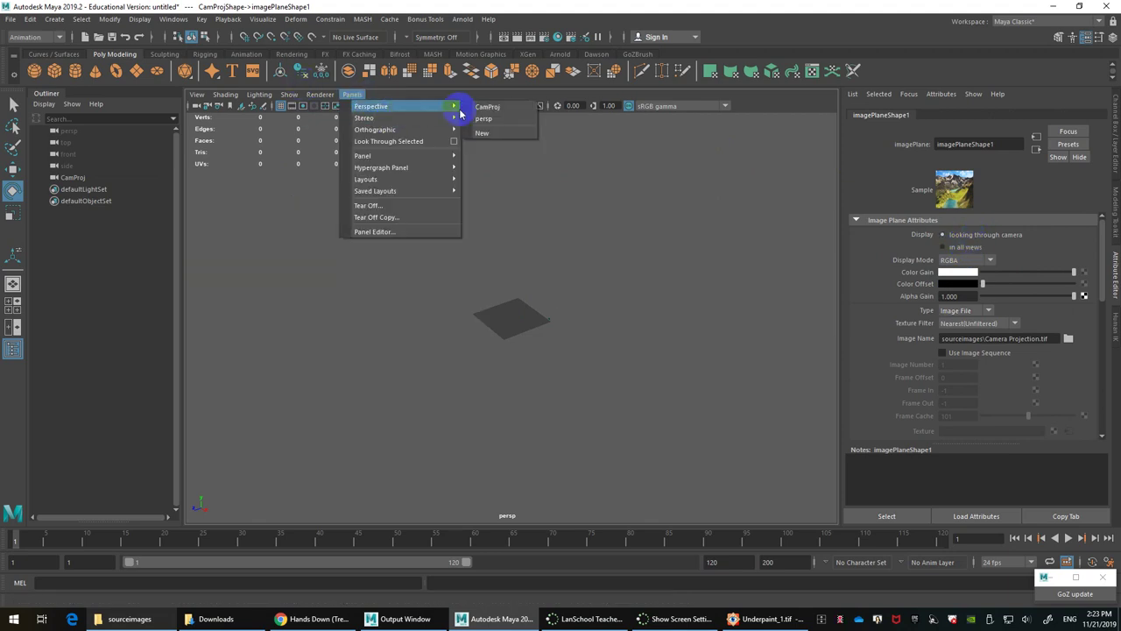
{"action": "left_click", "coordinate": [500, 111]}
{"action": "left_click_drag", "start_coordinate": [500, 306], "coordinate": [565, 342], "text": "alt"}
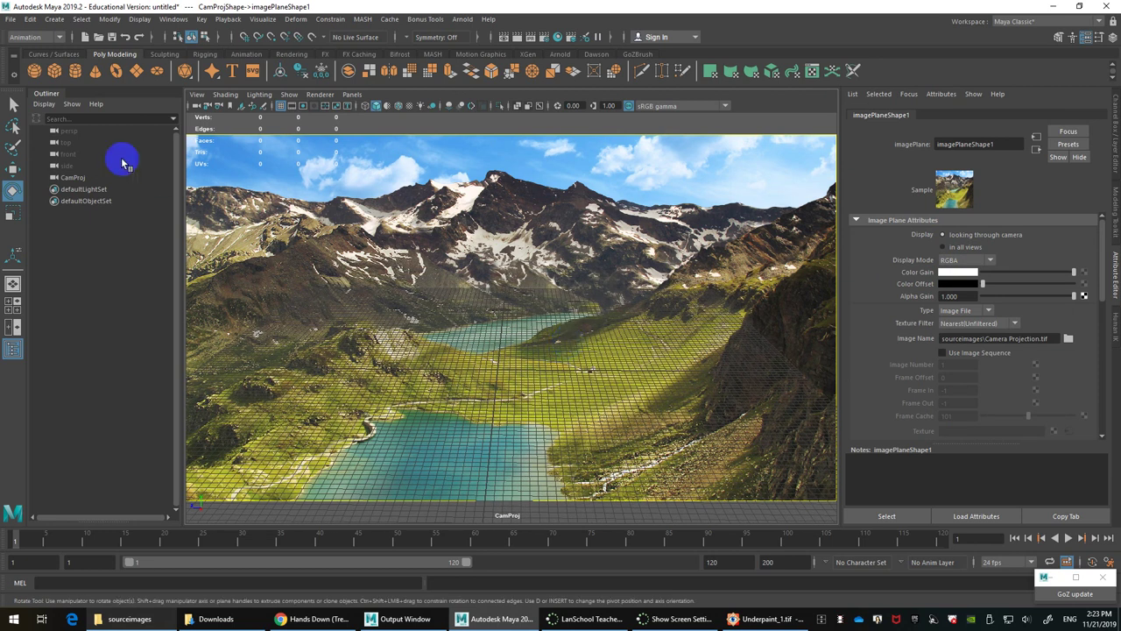
Step: Set the CamProj camera's focal length to 28
{"action": "left_click", "coordinate": [79, 182]}
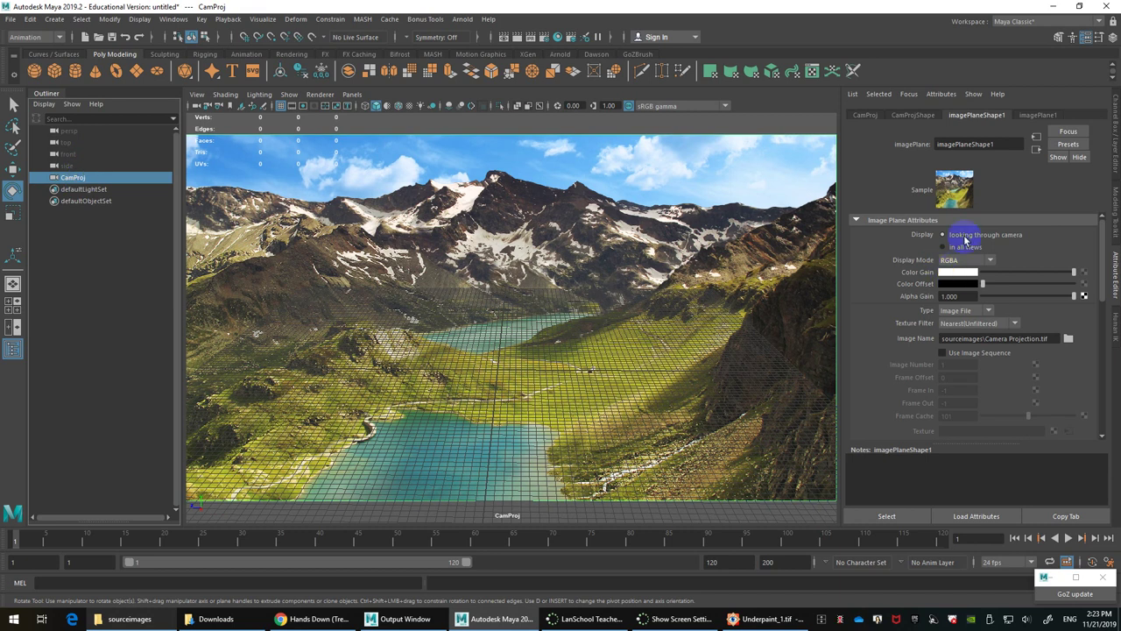
{"action": "left_click", "coordinate": [911, 115]}
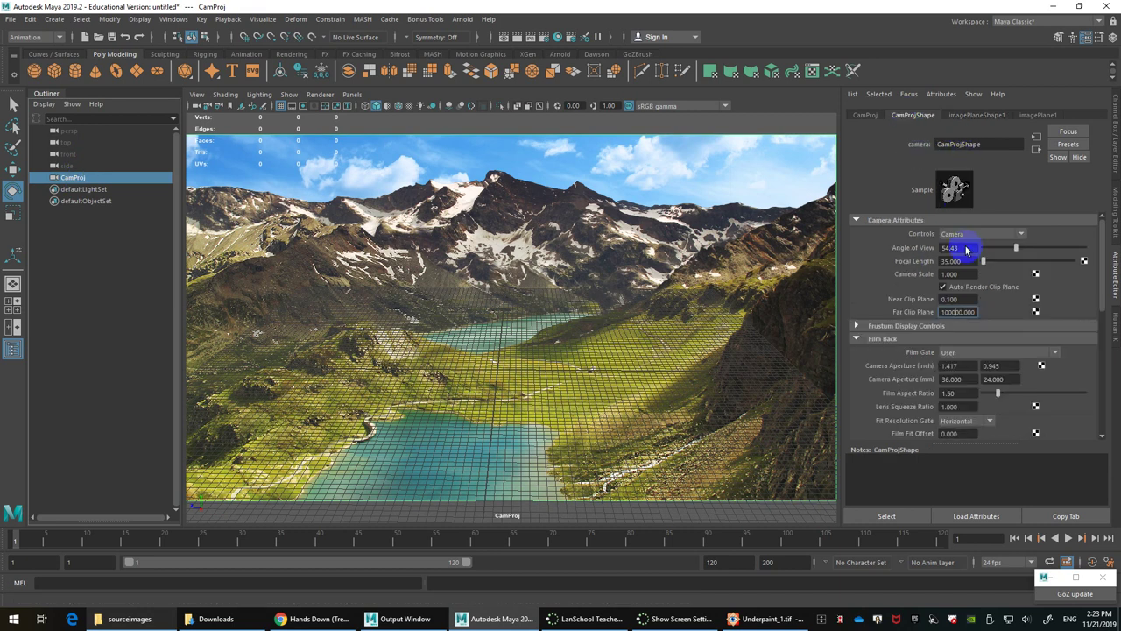
{"action": "left_click_drag", "start_coordinate": [969, 262], "coordinate": [890, 277]}
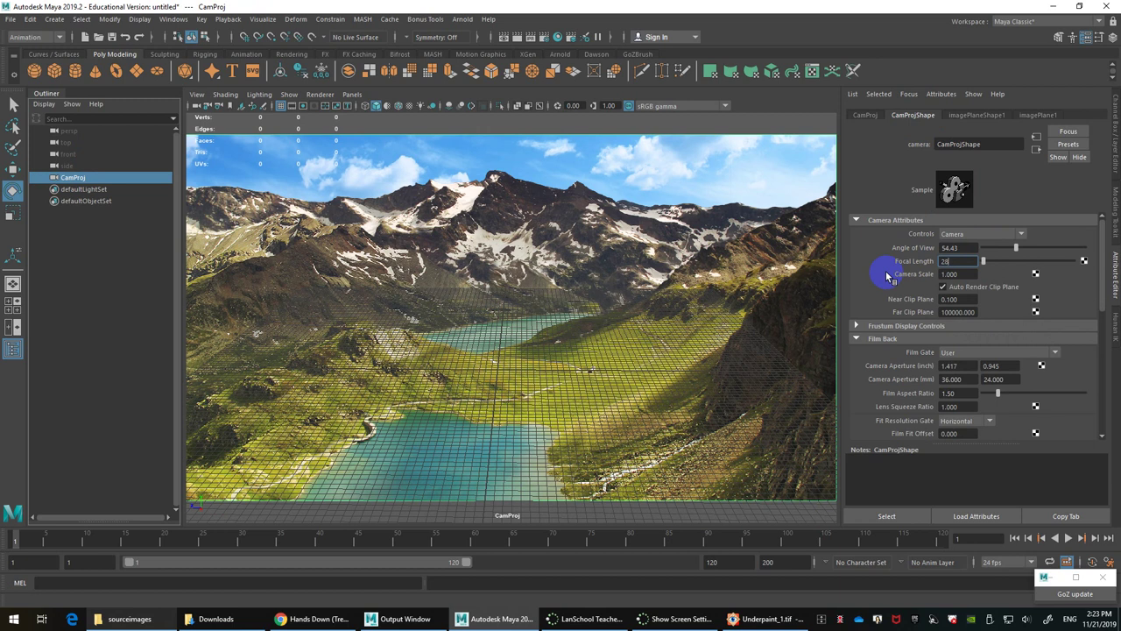
{"action": "type", "text": "28"}
{"action": "key", "text": "Return"}
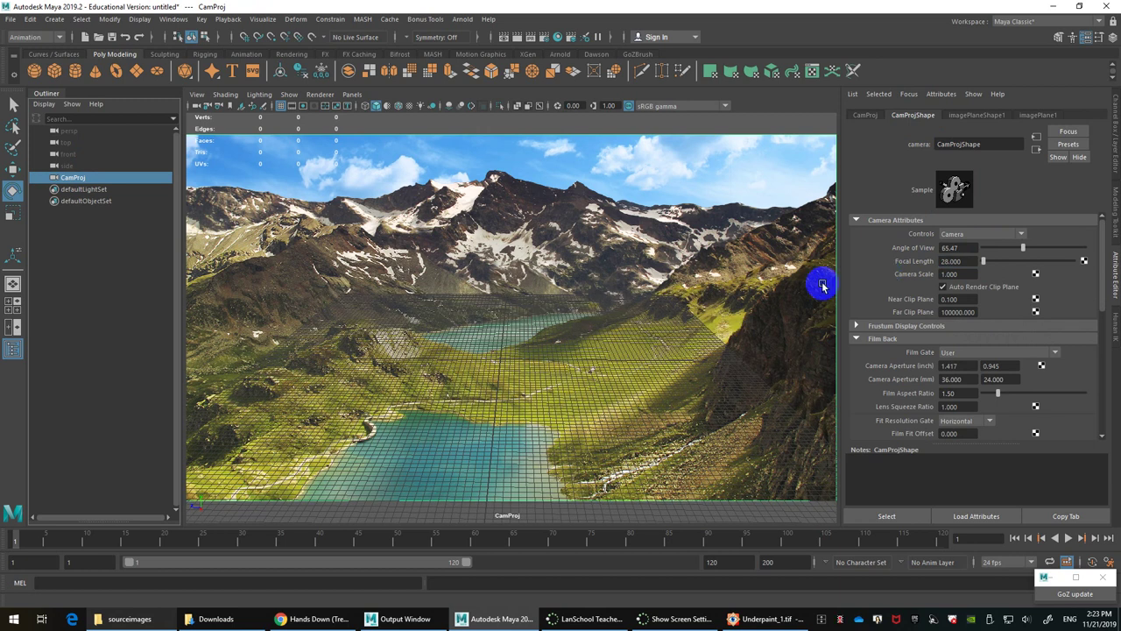
Step: Orbit and shift the CamProj view to realign the grid's perspective with the lake and valley at the new focal length
{"action": "left_click_drag", "start_coordinate": [692, 336], "coordinate": [582, 382], "text": "alt"}
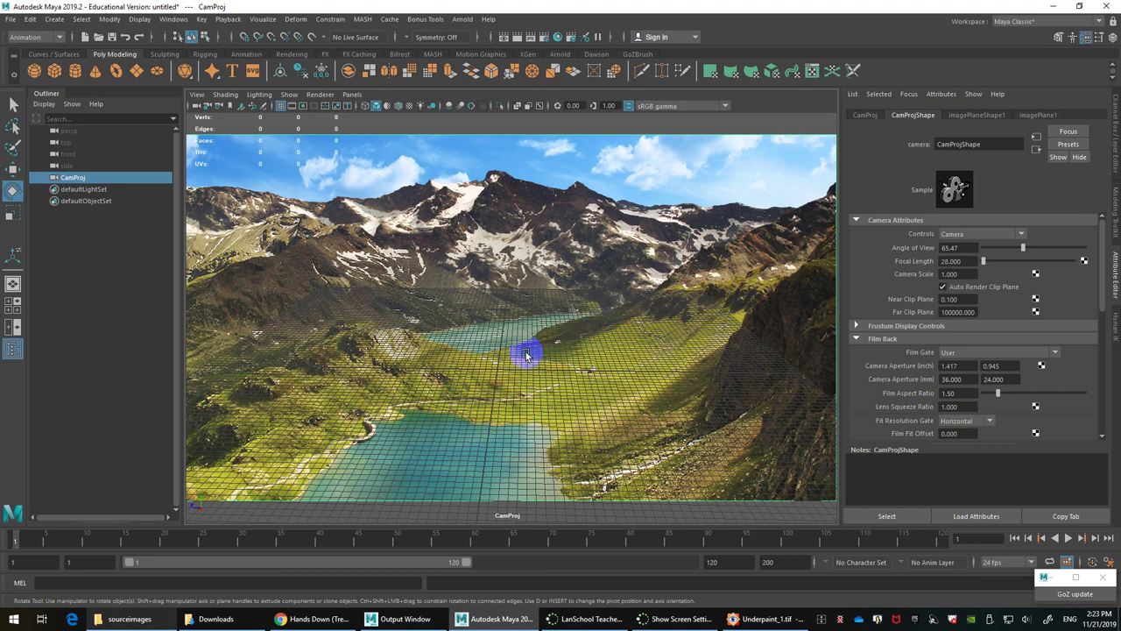
{"action": "mouse_move", "coordinate": [526, 351]}
{"action": "left_mouse_down", "text": "alt"}
{"action": "mouse_move", "coordinate": [541, 358]}
{"action": "mouse_move", "coordinate": [513, 315]}
{"action": "mouse_move", "coordinate": [518, 332]}
{"action": "left_mouse_up", "text": "alt"}
{"action": "middle_click_drag", "start_coordinate": [519, 332], "coordinate": [509, 319], "text": "alt"}
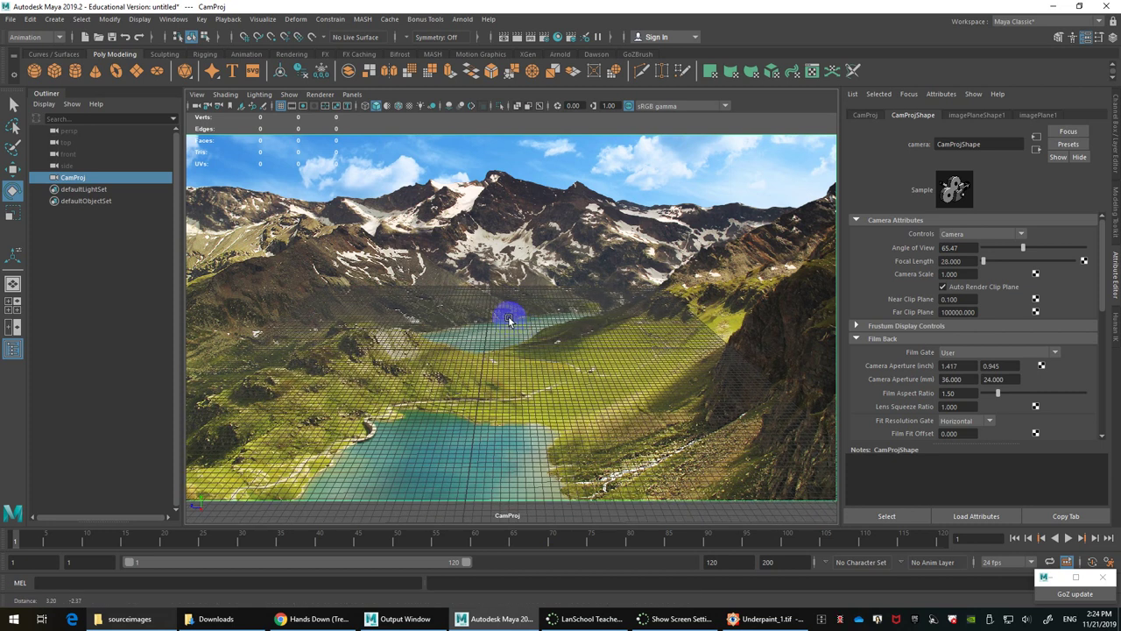
{"action": "left_click_drag", "start_coordinate": [509, 320], "coordinate": [513, 318], "text": "alt"}
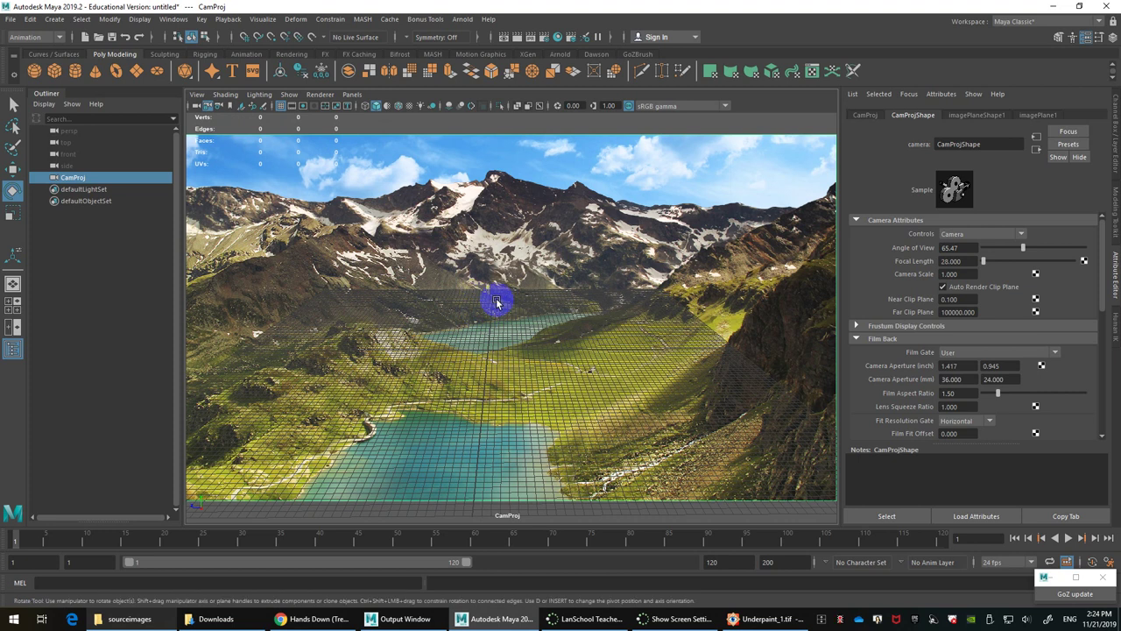
Step: Create a polygon plane at the grid's center and scale it up uniformly beyond the grid's edges
{"action": "left_click", "coordinate": [137, 72]}
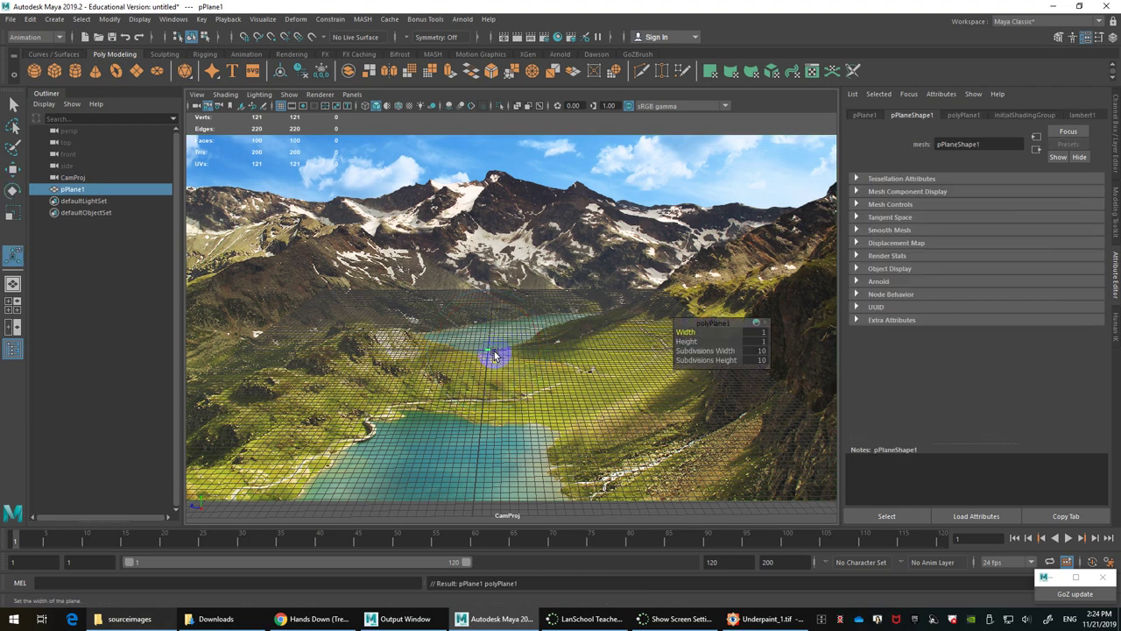
{"action": "key", "text": "r"}
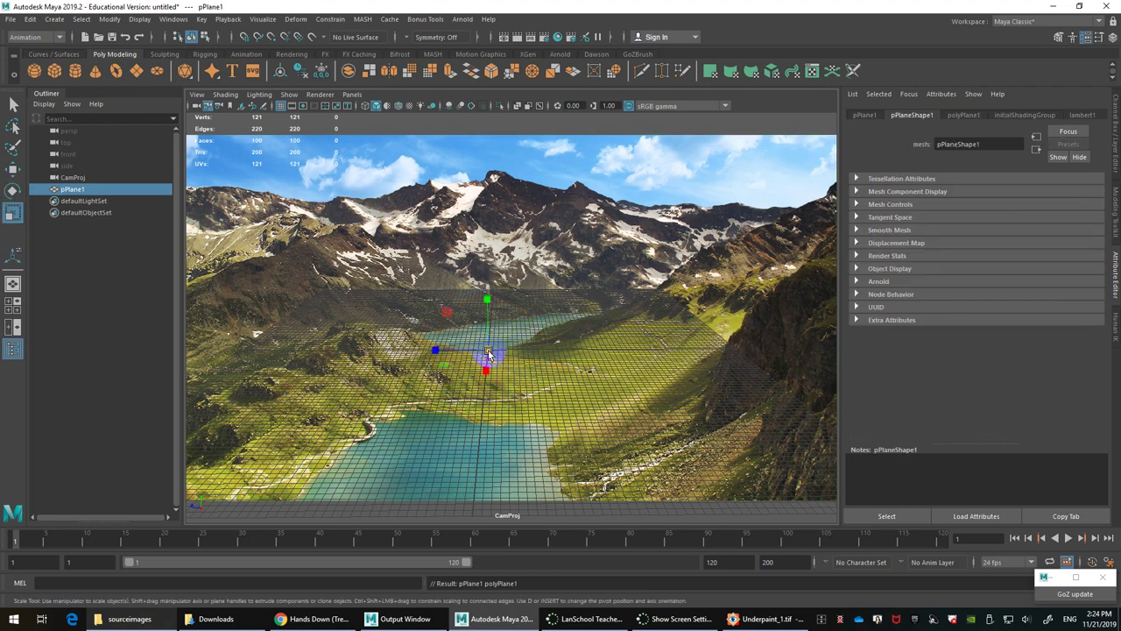
{"action": "left_click_drag", "start_coordinate": [489, 354], "coordinate": [550, 355]}
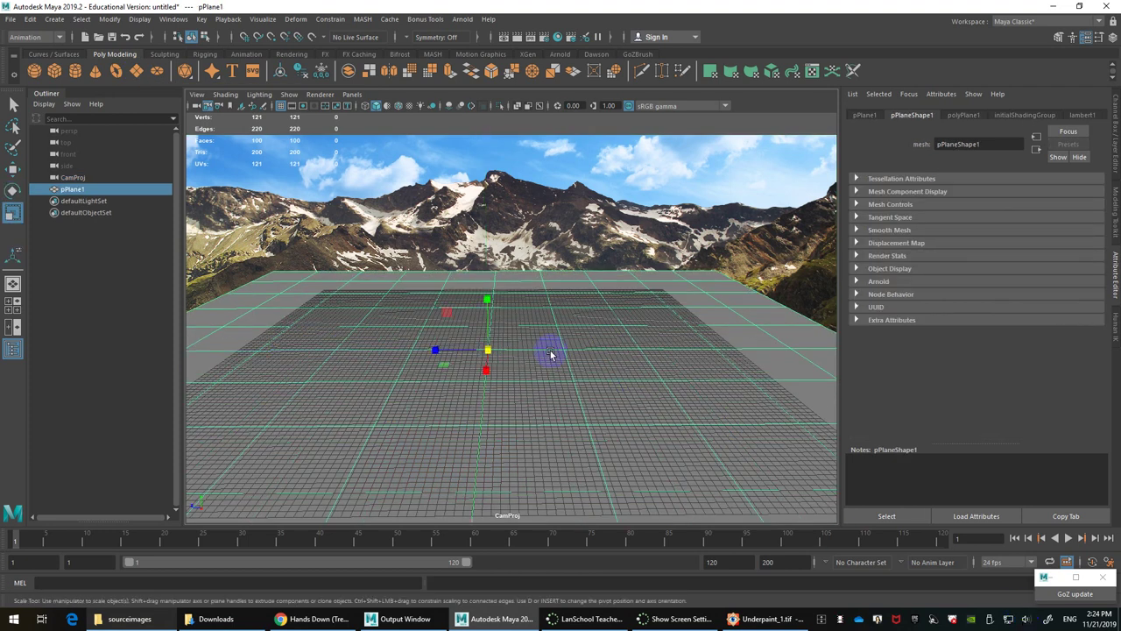
Step: Hide the grid and fit the polygon plane to the valley floor by widening it sideways and moving it down
{"action": "left_click", "coordinate": [279, 105]}
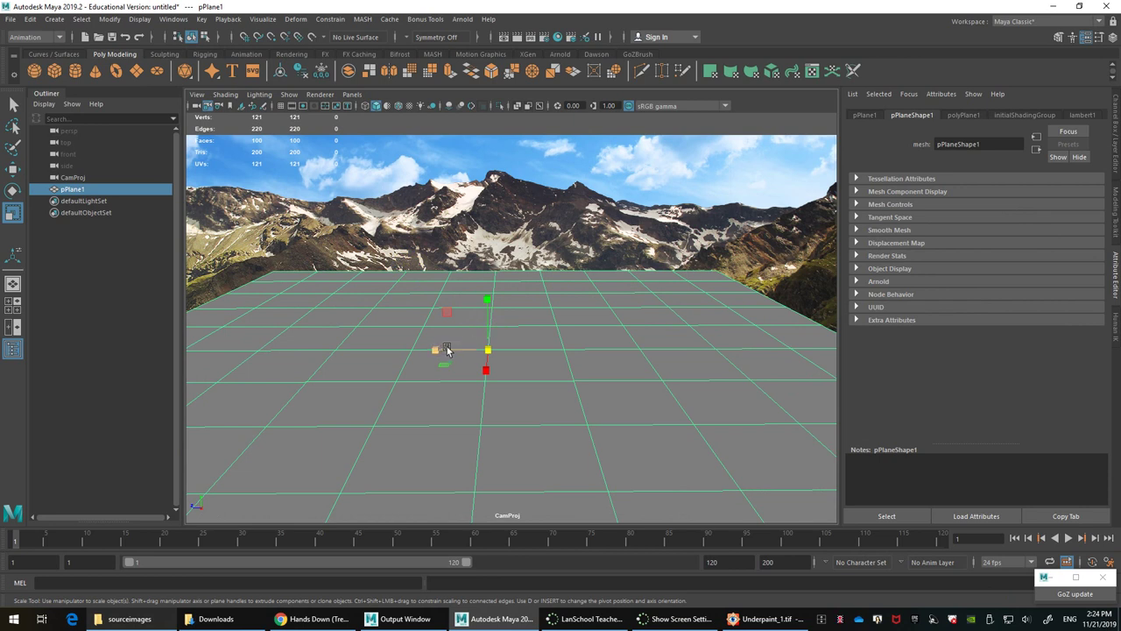
{"action": "left_click_drag", "start_coordinate": [436, 354], "coordinate": [415, 359]}
{"action": "key", "text": "w"}
{"action": "left_click_drag", "start_coordinate": [480, 317], "coordinate": [493, 401]}
{"action": "middle_click_drag", "start_coordinate": [485, 430], "coordinate": [483, 368]}
{"action": "left_click_drag", "start_coordinate": [493, 320], "coordinate": [516, 353]}
Step: Stretch the plane wider sideways past the image edges and display it in wireframe over the landscape
{"action": "key", "text": "t"}
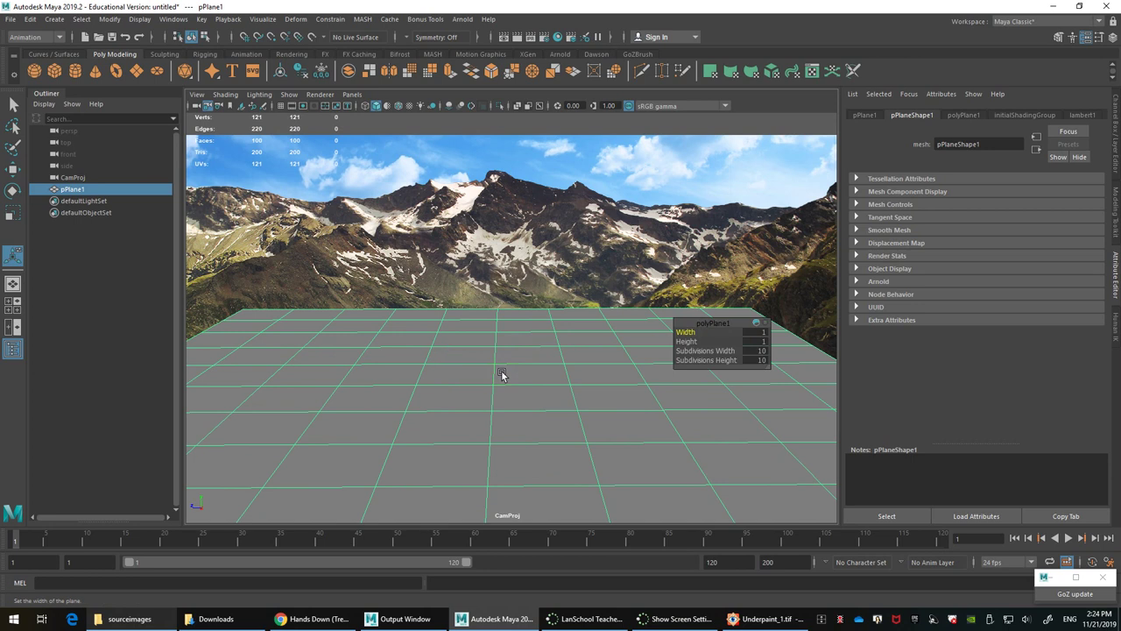
{"action": "key", "text": "r"}
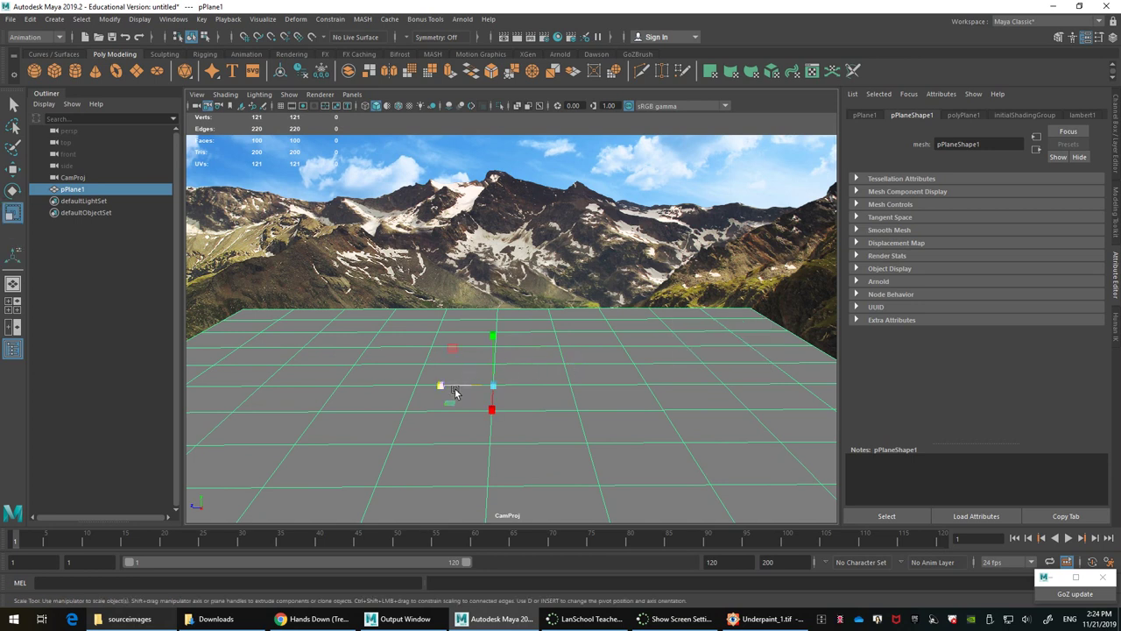
{"action": "mouse_move", "coordinate": [440, 385]}
{"action": "left_mouse_down"}
{"action": "mouse_move", "coordinate": [430, 388]}
{"action": "mouse_move", "coordinate": [441, 388]}
{"action": "left_mouse_up"}
{"action": "key", "text": "e"}
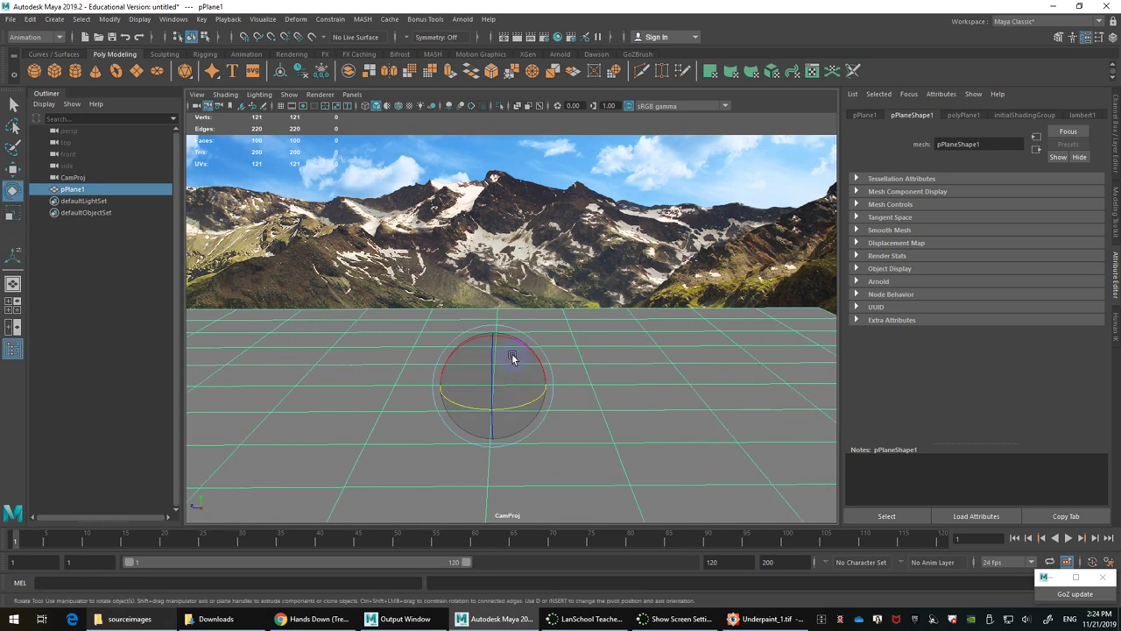
{"action": "left_click", "coordinate": [657, 333]}
{"action": "key", "text": "4"}
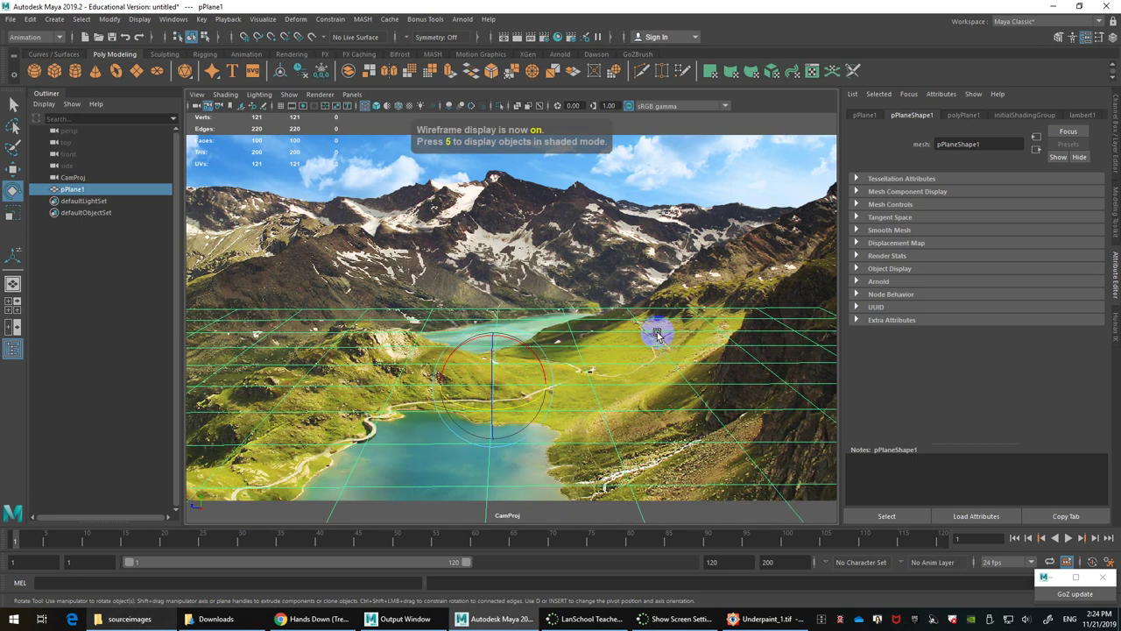
Step: Compare the plane with the landscape by toggling between wireframe and shaded display, ending in textured shading
{"action": "key", "text": "5"}
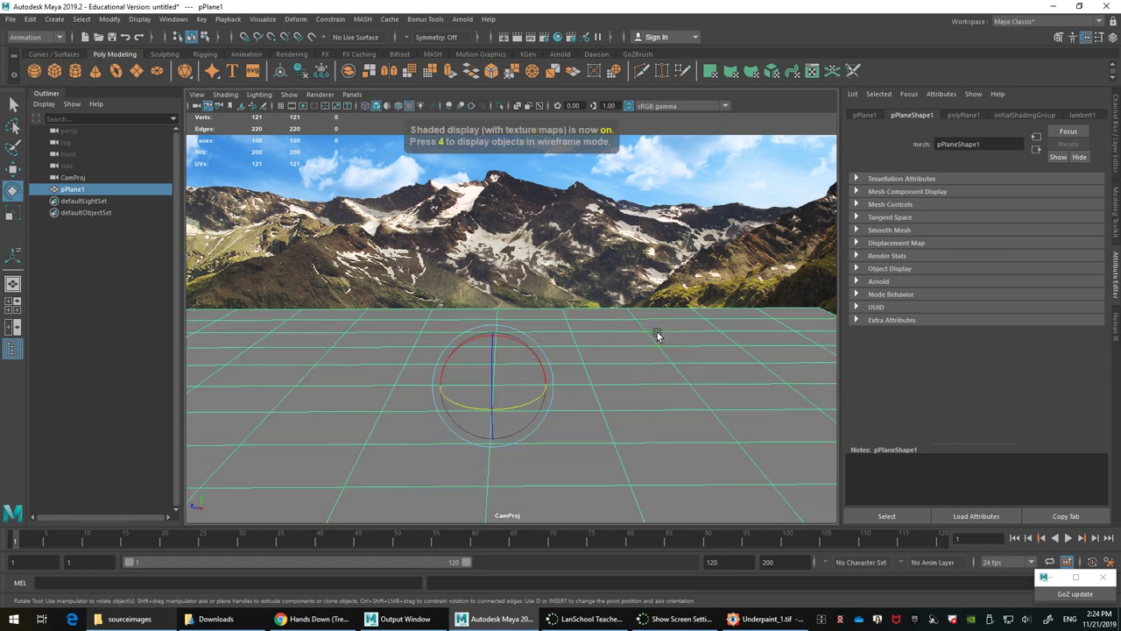
{"action": "left_click", "coordinate": [657, 334]}
{"action": "key", "text": "4"}
{"action": "key", "text": "5"}
{"action": "key", "text": "4"}
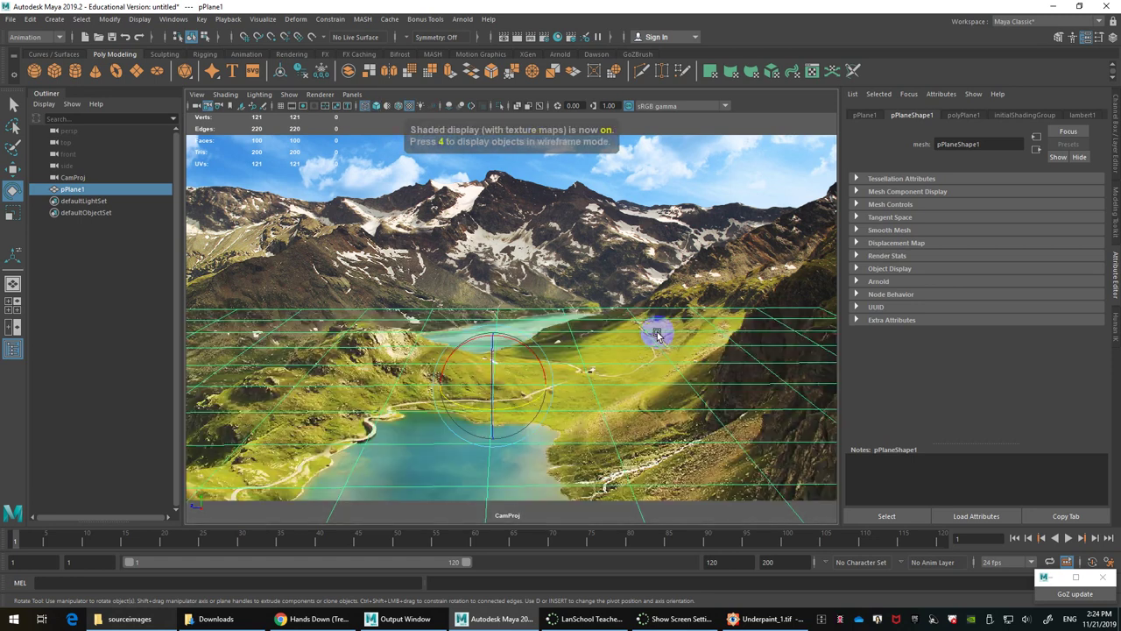
{"action": "key", "text": "5"}
{"action": "left_click", "coordinate": [657, 333]}
{"action": "key", "text": "4"}
{"action": "key", "text": "5"}
{"action": "key", "text": "4"}
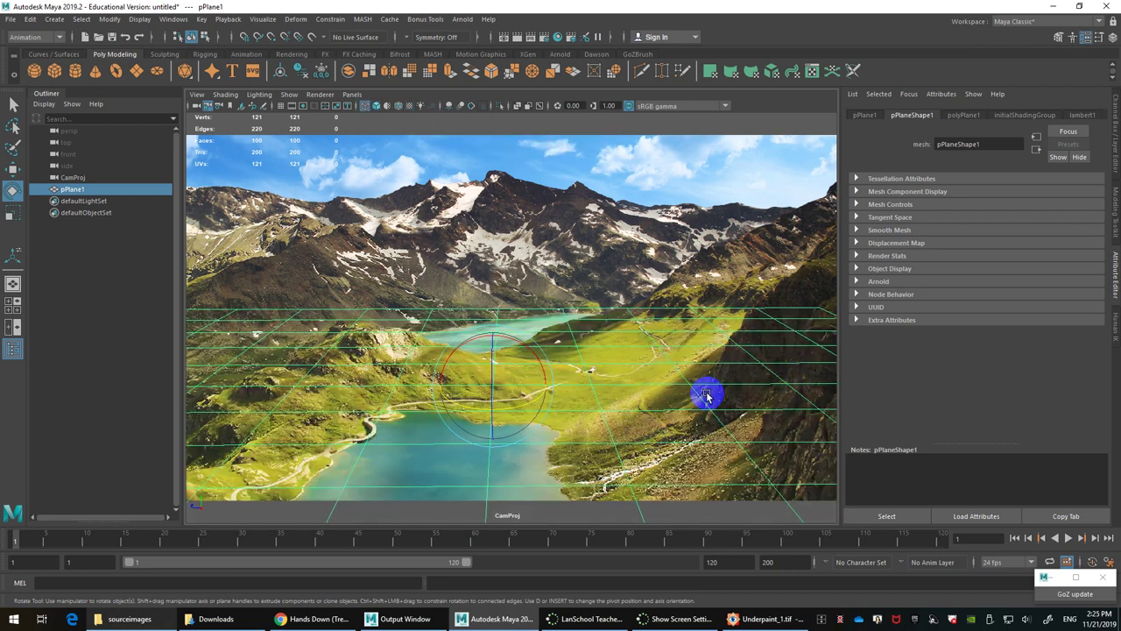
{"action": "key", "text": "6"}
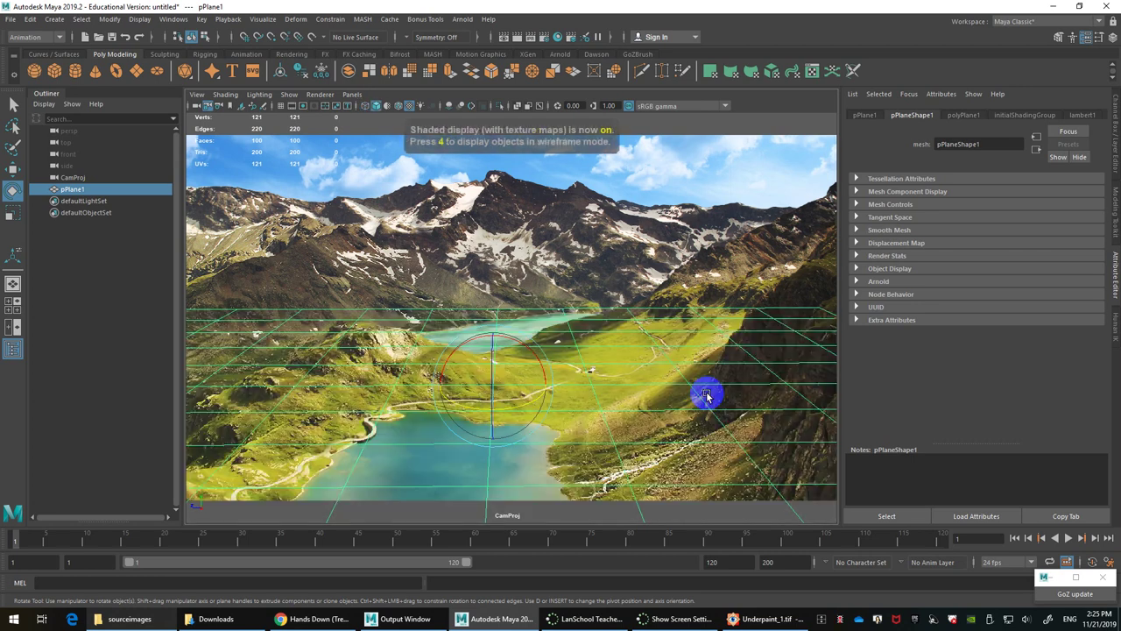
{"action": "key", "text": "4"}
{"action": "key", "text": "6"}
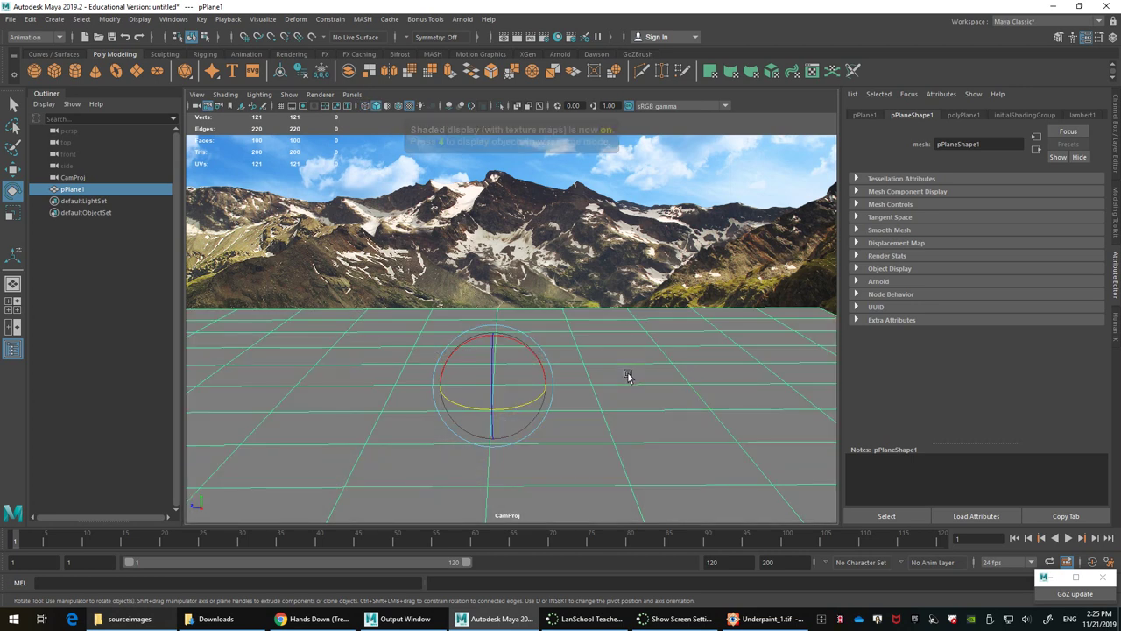
Step: Rename the polygon plane to Ground
{"action": "double_click", "coordinate": [73, 188]}
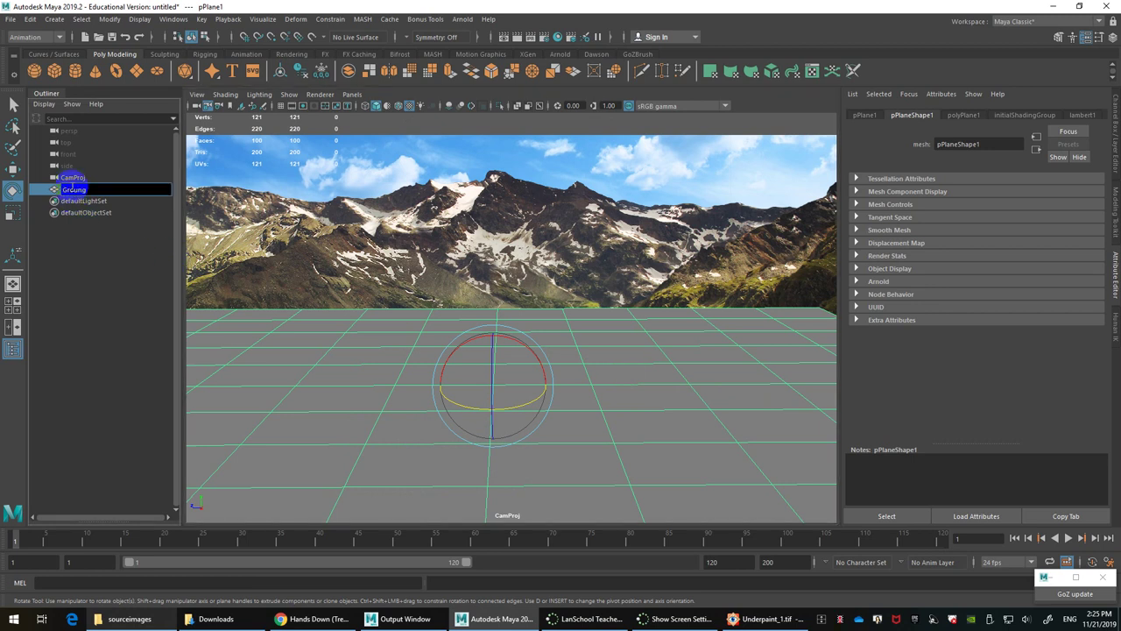
{"action": "key", "text": "Return"}
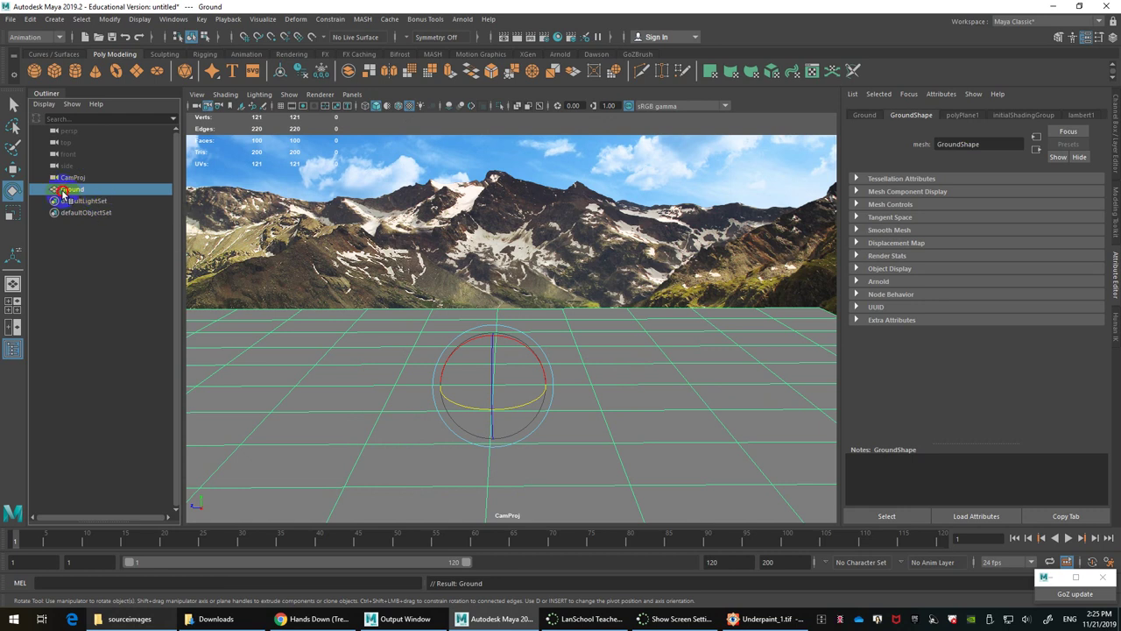
{"action": "double_click", "coordinate": [57, 191]}
{"action": "left_click", "coordinate": [86, 189]}
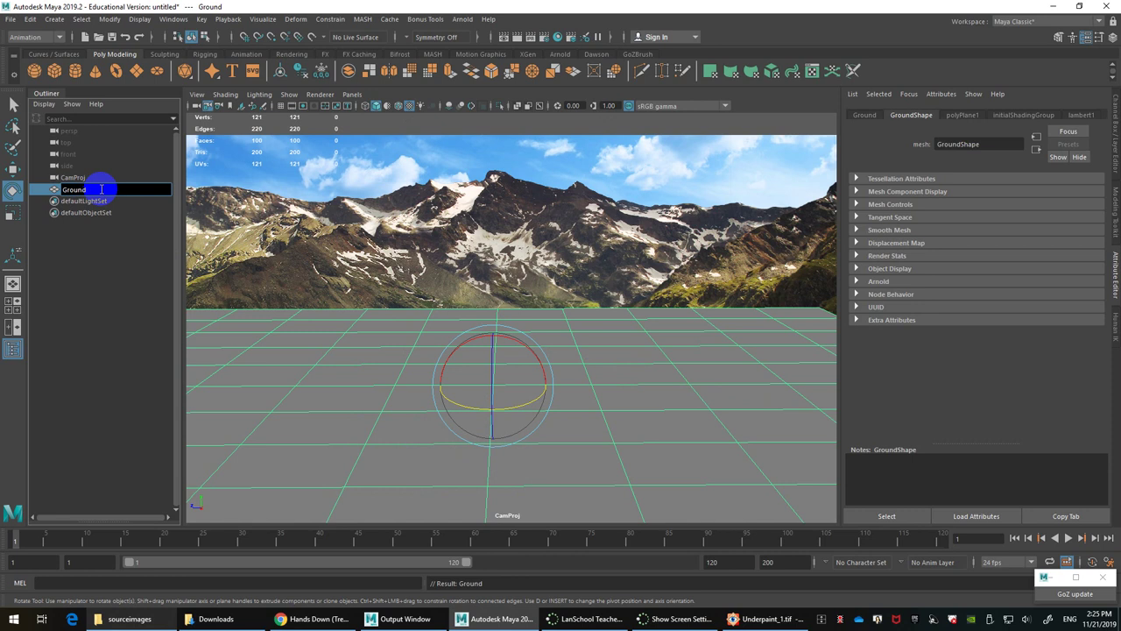
{"action": "left_click", "coordinate": [100, 243]}
{"action": "left_click", "coordinate": [531, 400]}
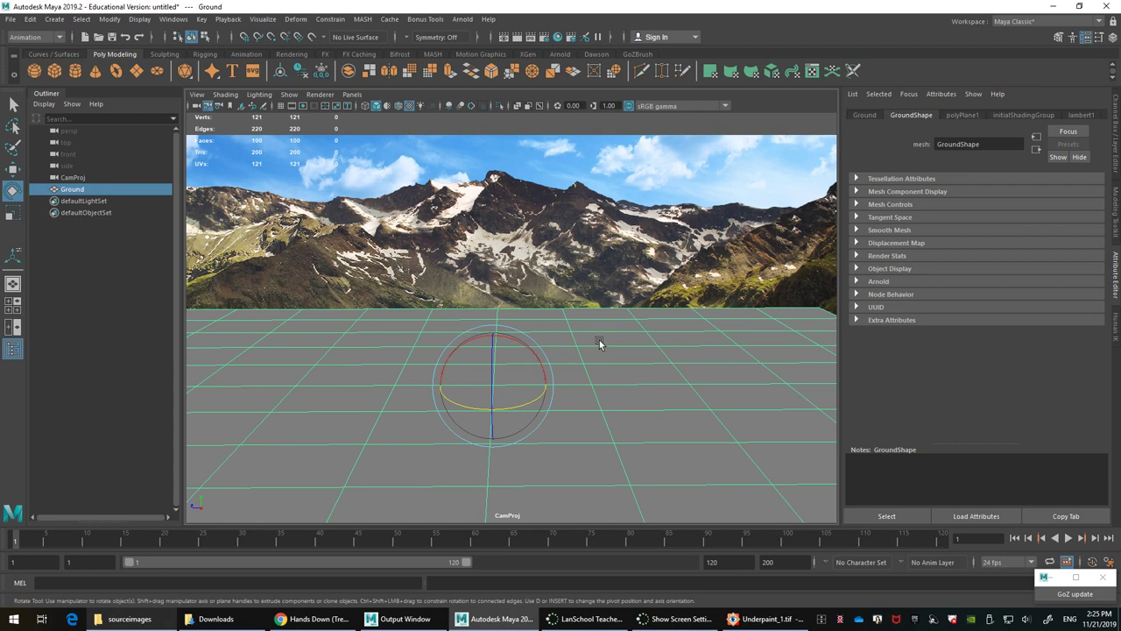
Step: Assign a new Lambert material to the Ground plane and name it MAT_Ground
{"action": "right_click", "coordinate": [579, 367]}
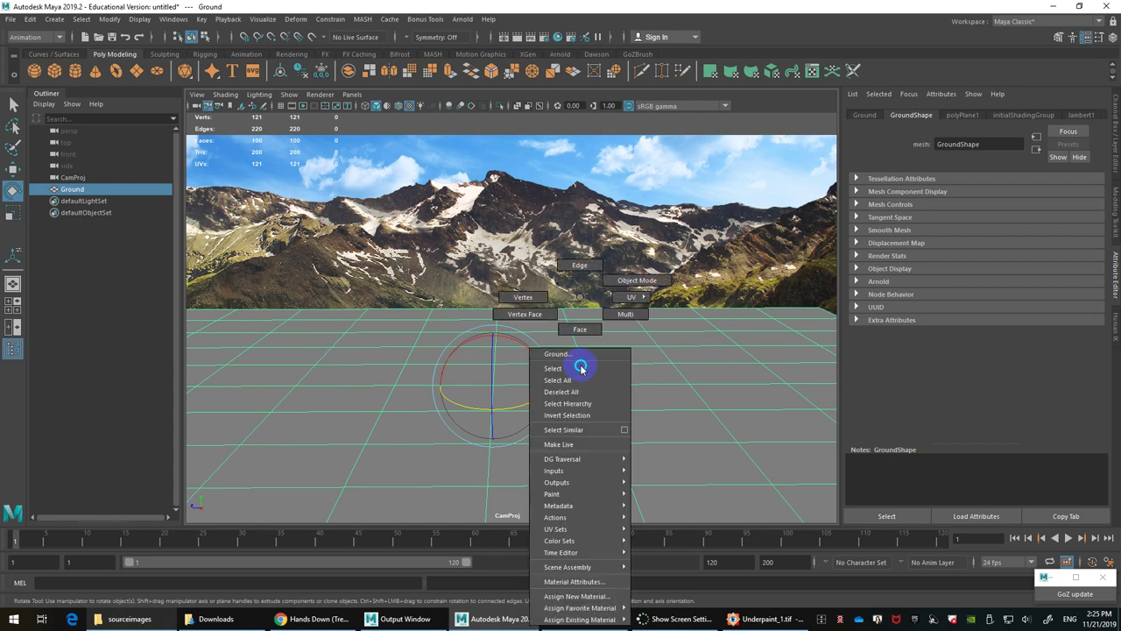
{"action": "mouse_move", "coordinate": [605, 619]}
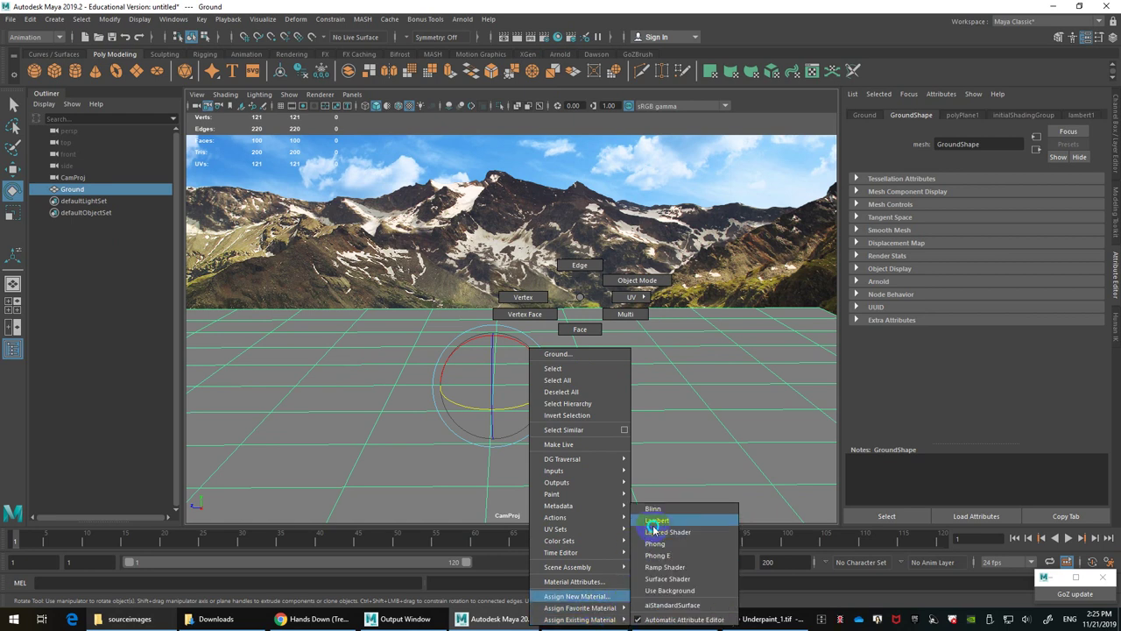
{"action": "left_click", "coordinate": [655, 521]}
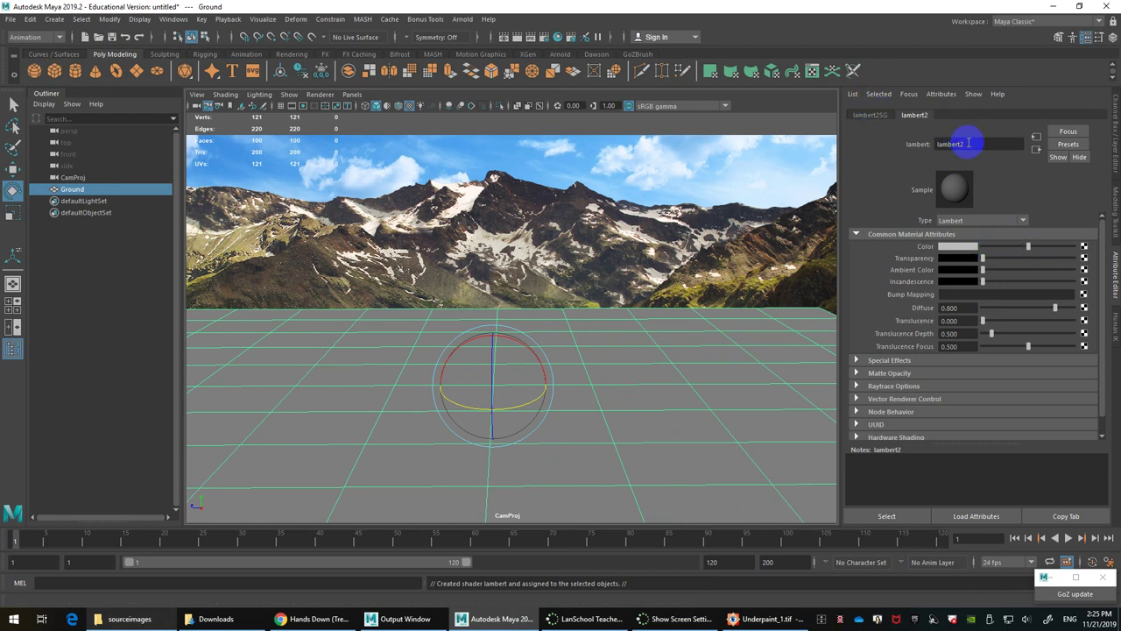
{"action": "left_click_drag", "start_coordinate": [964, 144], "coordinate": [862, 143]}
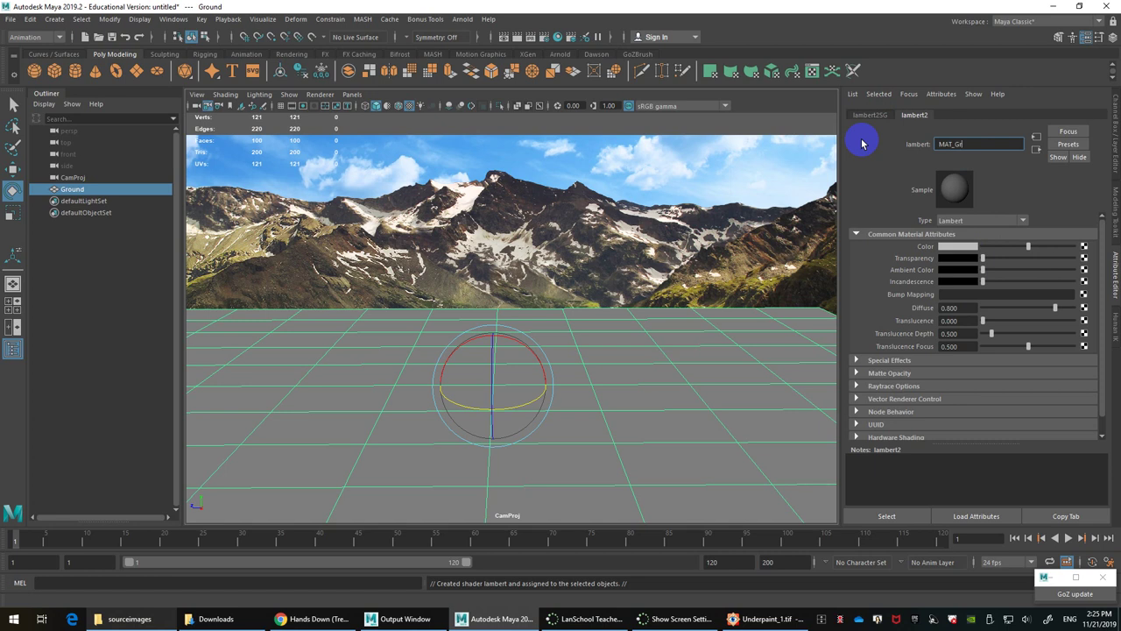
{"action": "key", "text": "Return"}
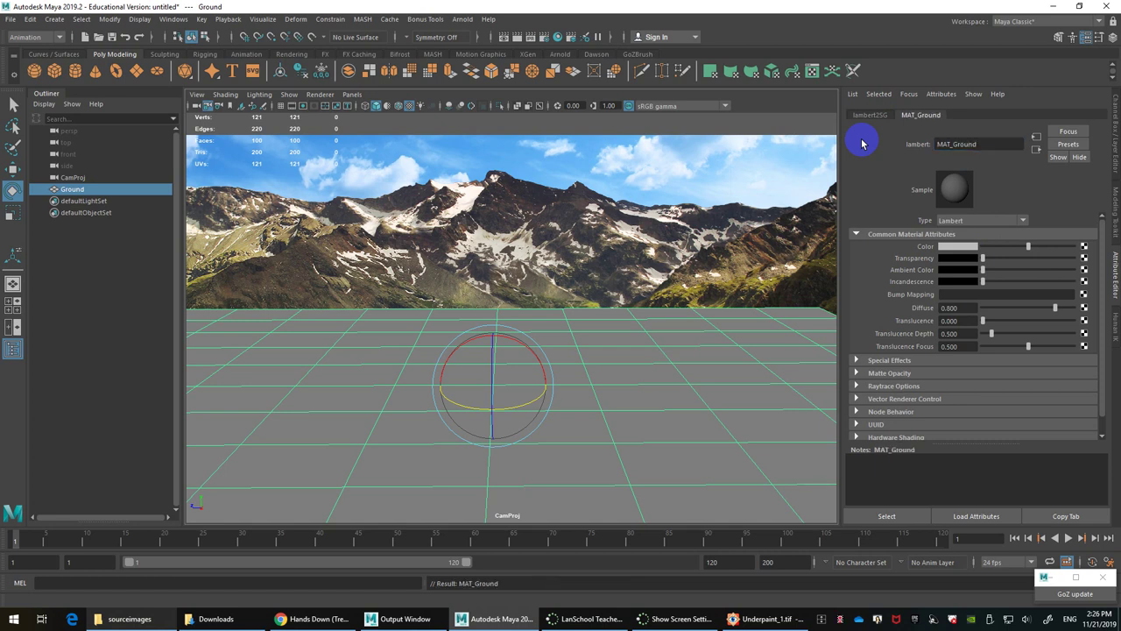
Step: Connect a File texture created as a projection to the Color of MAT_Ground
{"action": "left_click", "coordinate": [1084, 249]}
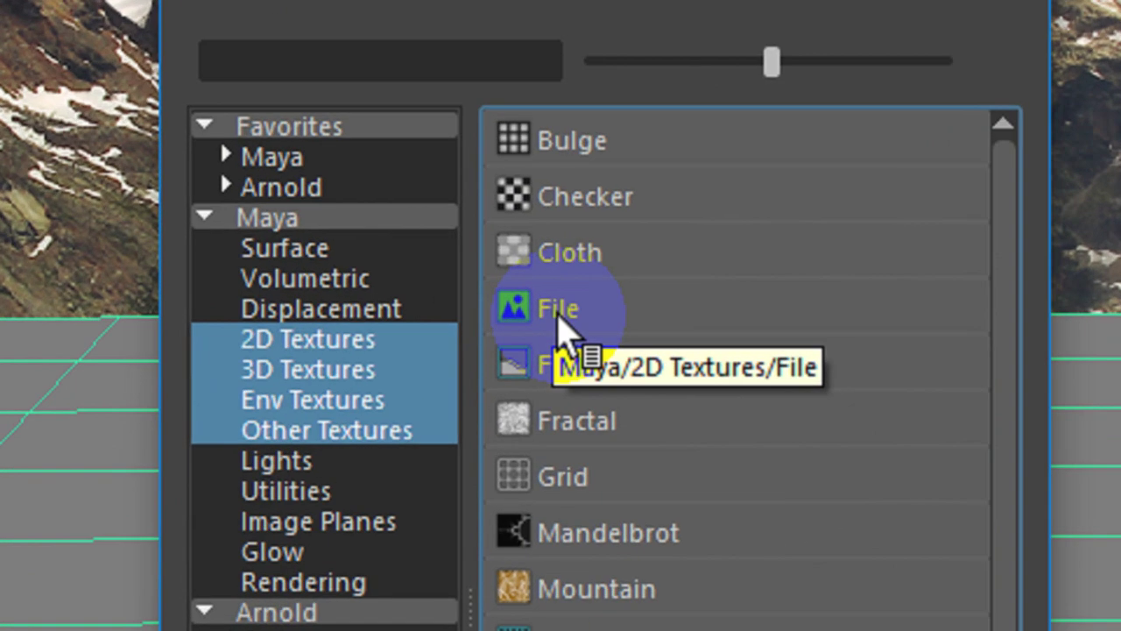
{"action": "right_click", "coordinate": [478, 310]}
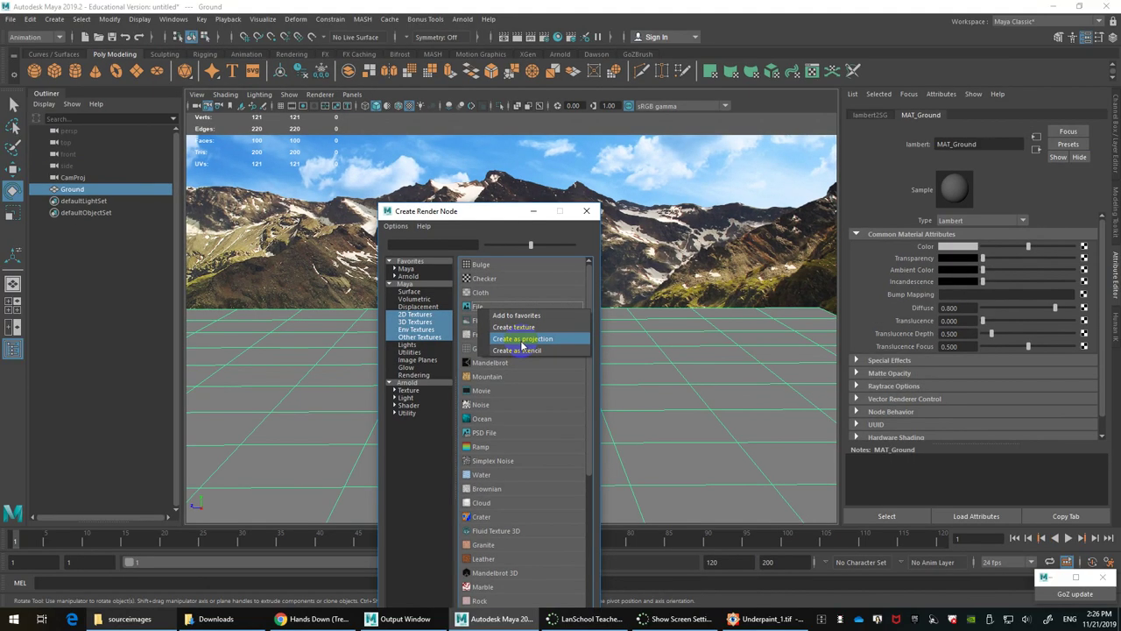
{"action": "left_click", "coordinate": [521, 341]}
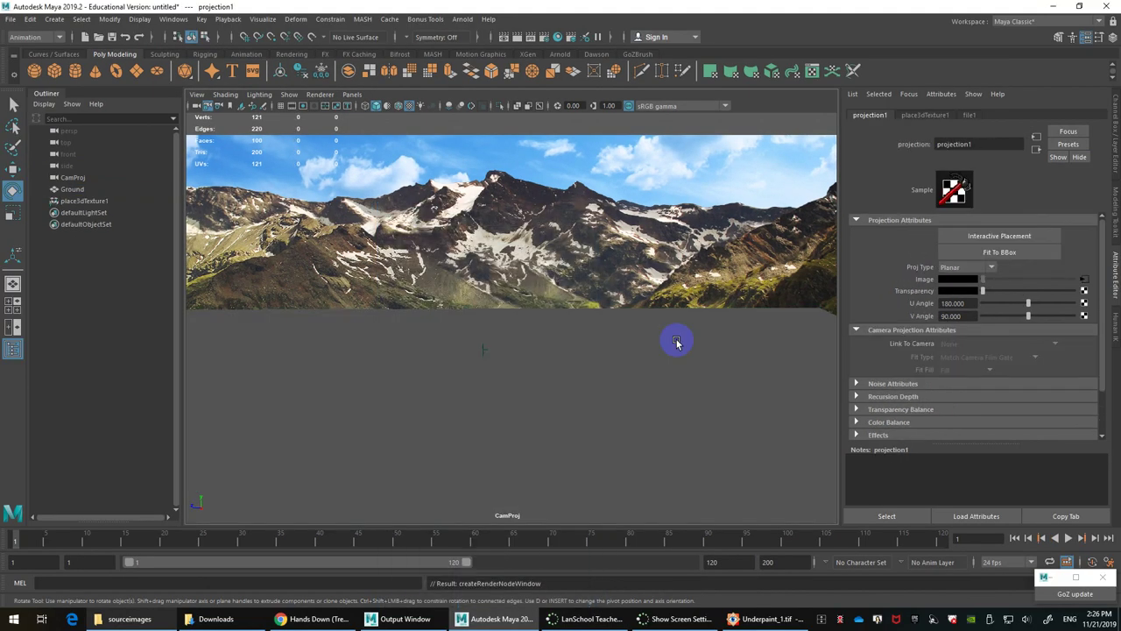
Step: Set the projection type to Perspective, link it to CamProjShape and set its fit type to Match Camera Resolution
{"action": "left_click", "coordinate": [980, 270]}
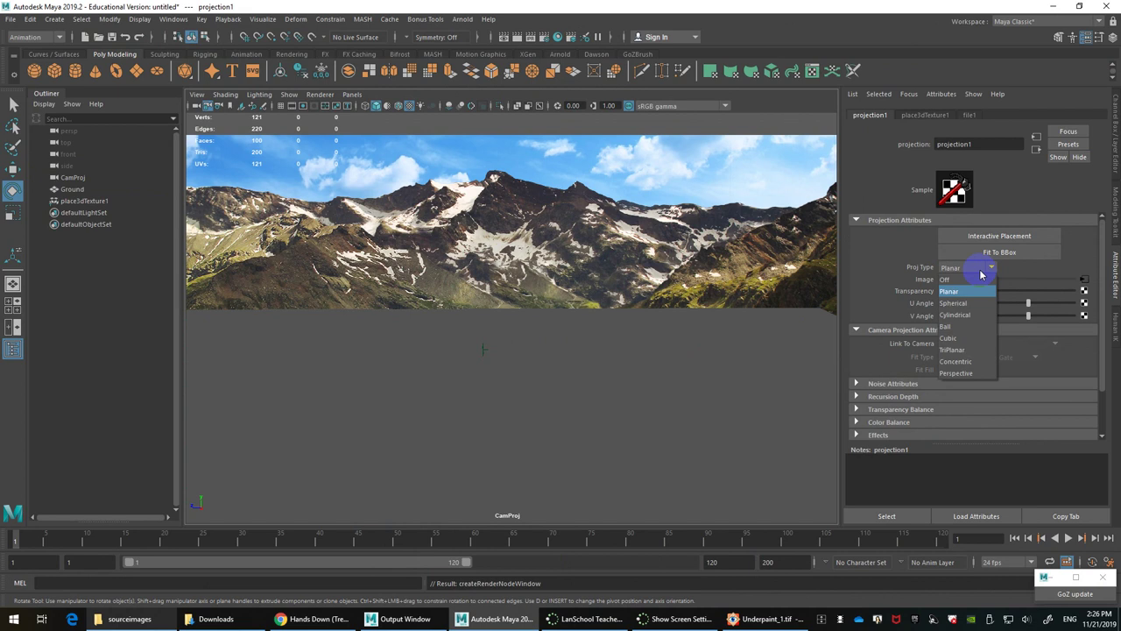
{"action": "left_click", "coordinate": [964, 375]}
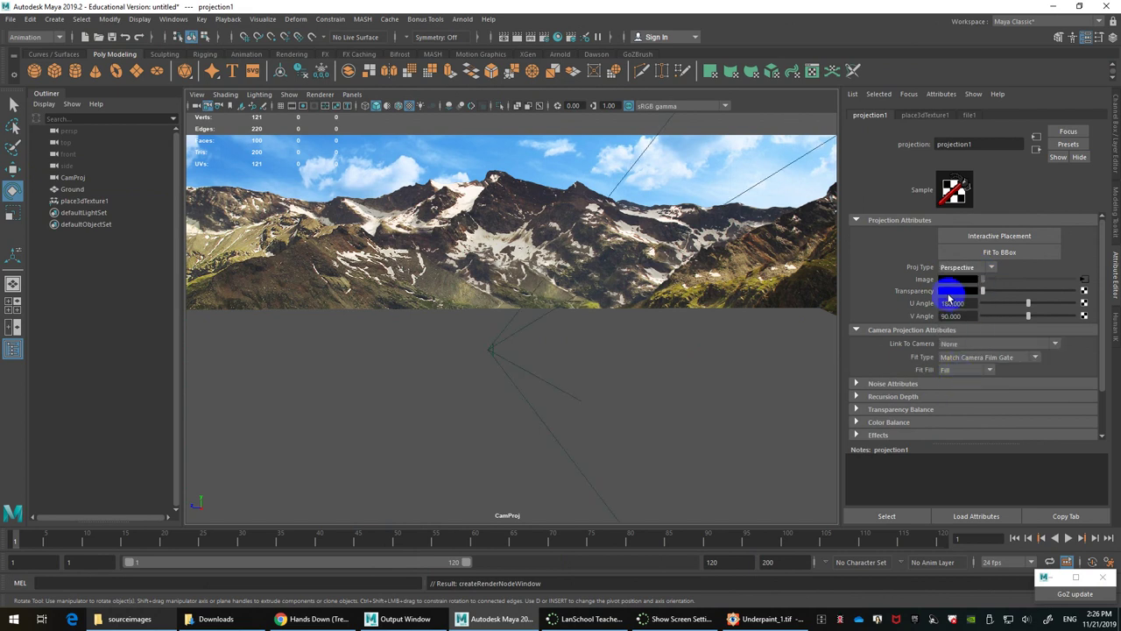
{"action": "left_click", "coordinate": [990, 343]}
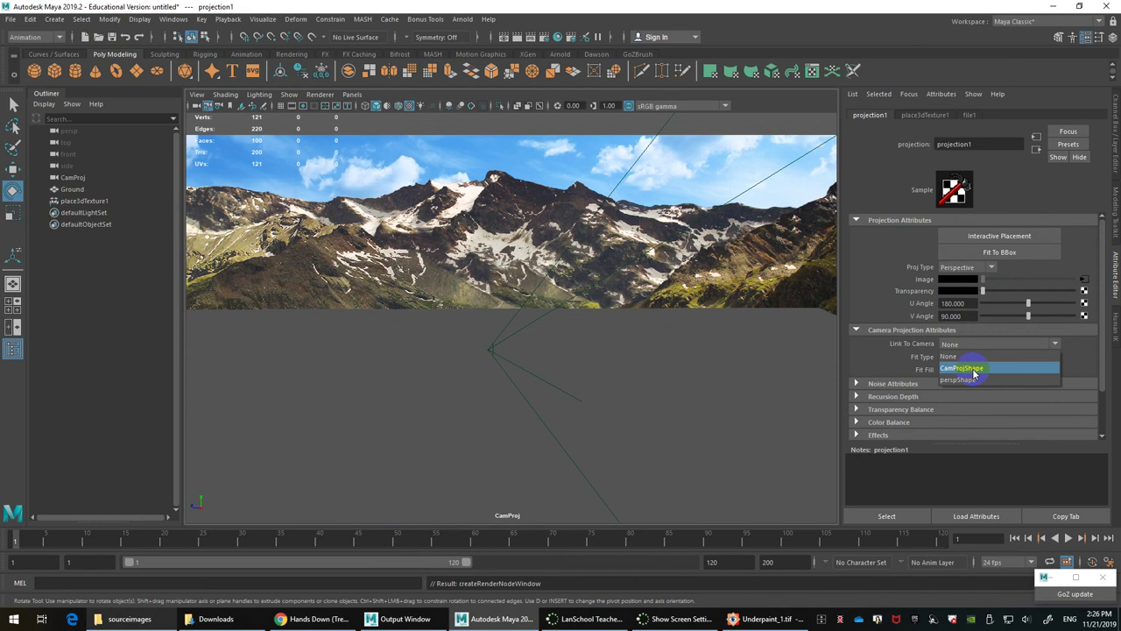
{"action": "left_click", "coordinate": [975, 372]}
{"action": "left_click", "coordinate": [983, 358]}
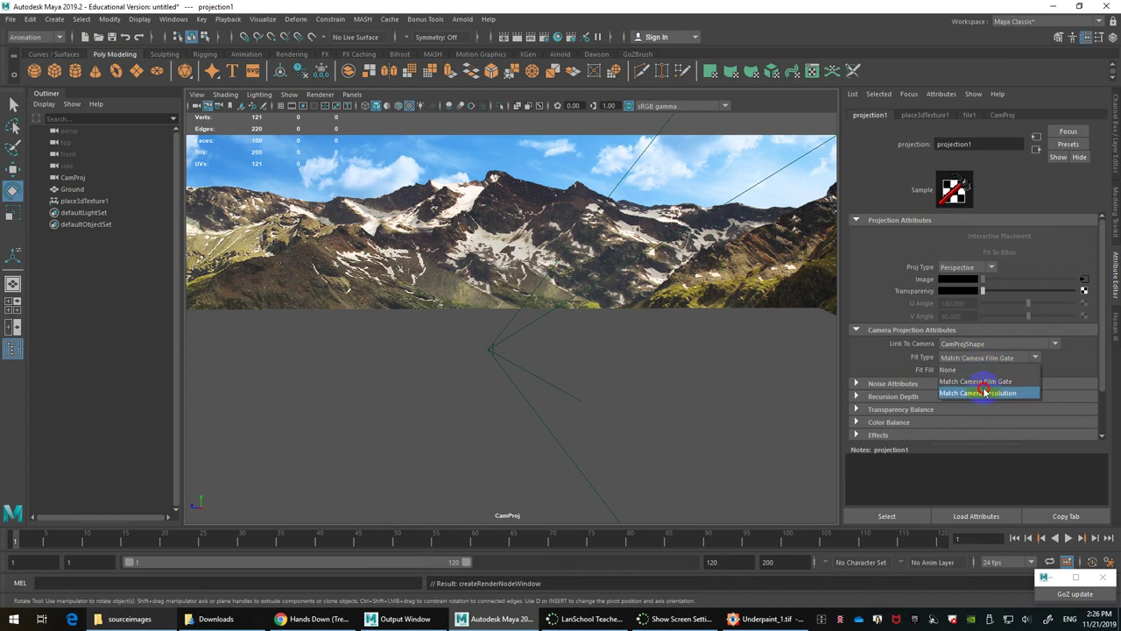
{"action": "left_click", "coordinate": [985, 393]}
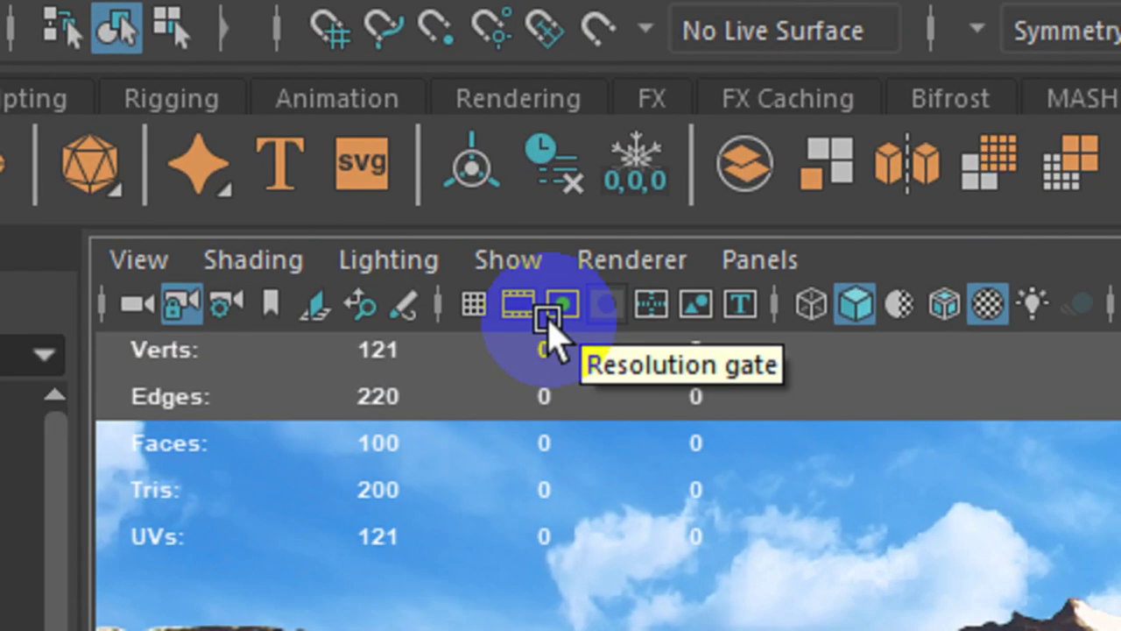
Step: Turn on the resolution gate in the CamProj view and select the Ground plane in textured display
{"action": "left_click", "coordinate": [301, 106]}
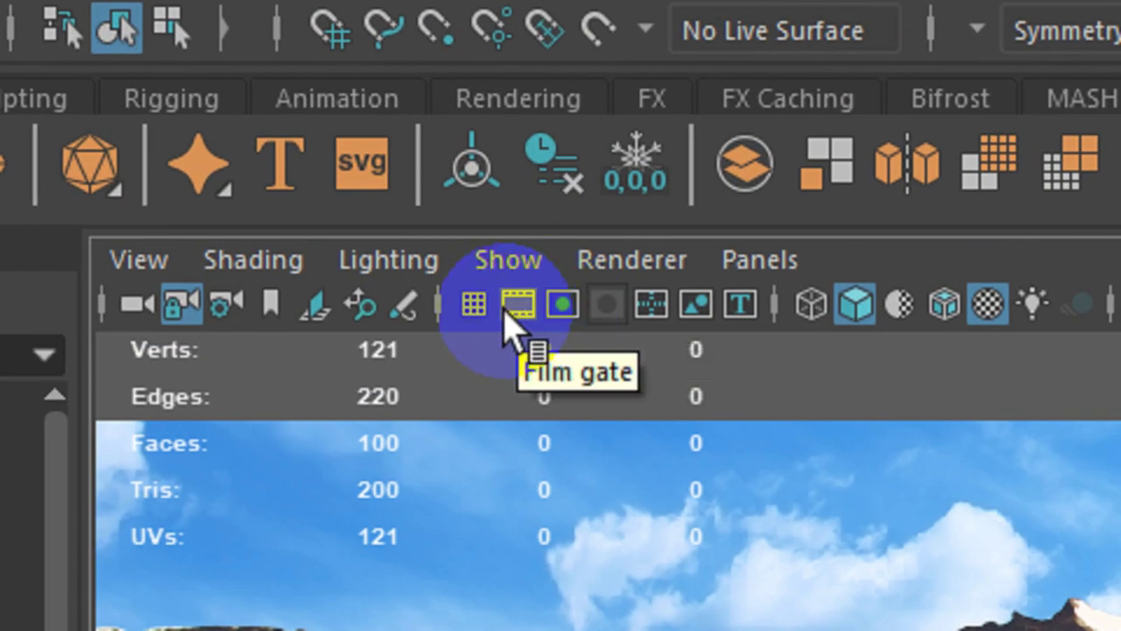
{"action": "left_click", "coordinate": [561, 314]}
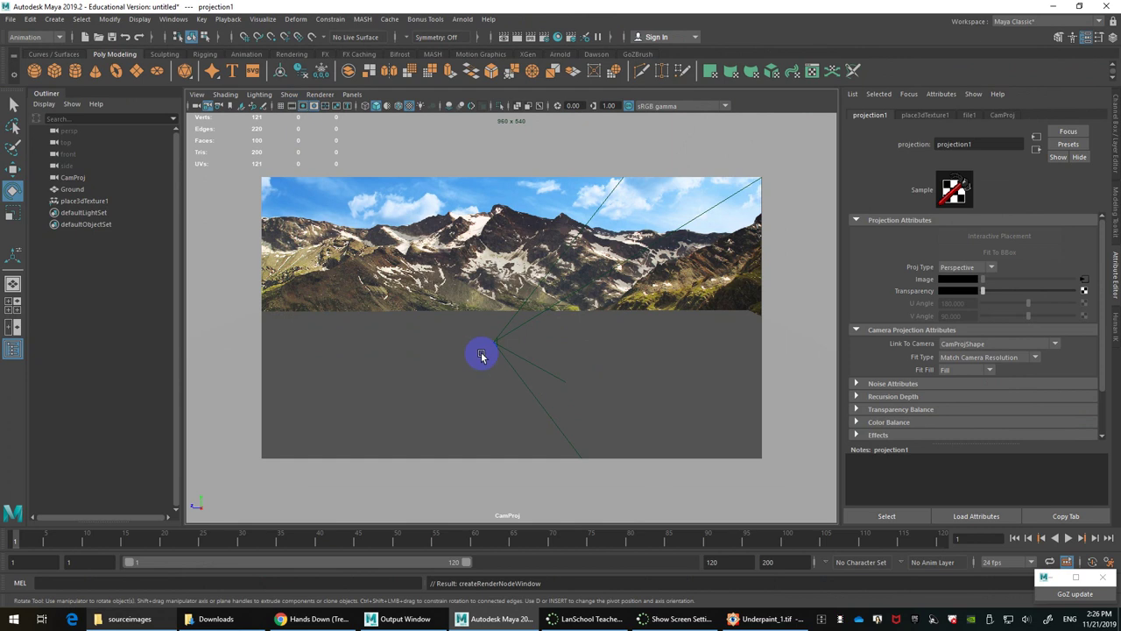
{"action": "left_click", "coordinate": [481, 356]}
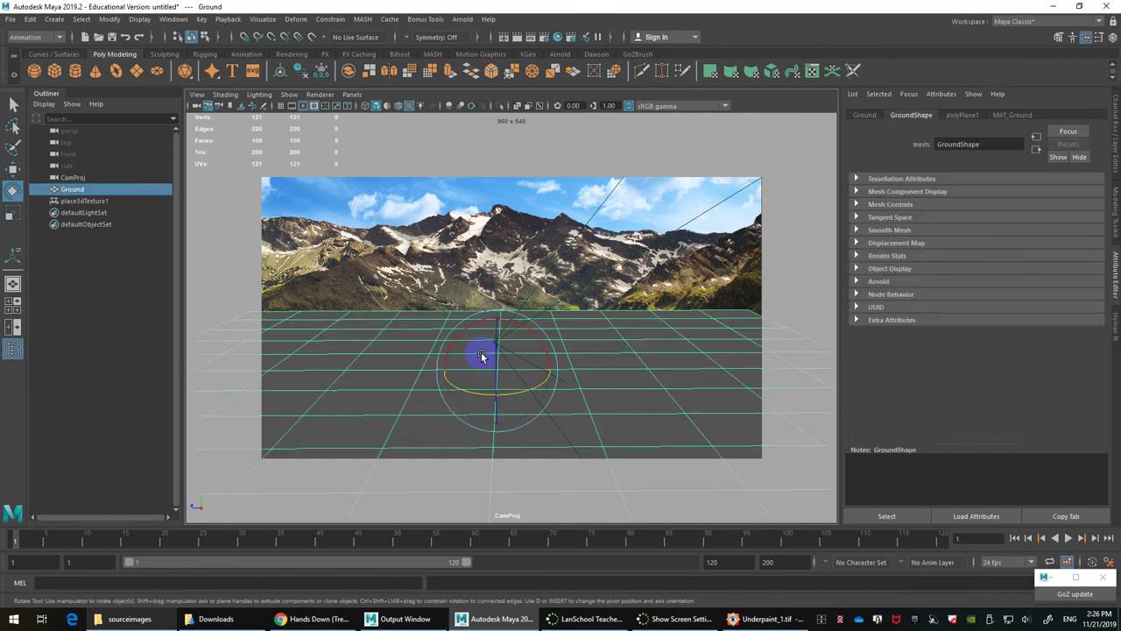
{"action": "key", "text": "6"}
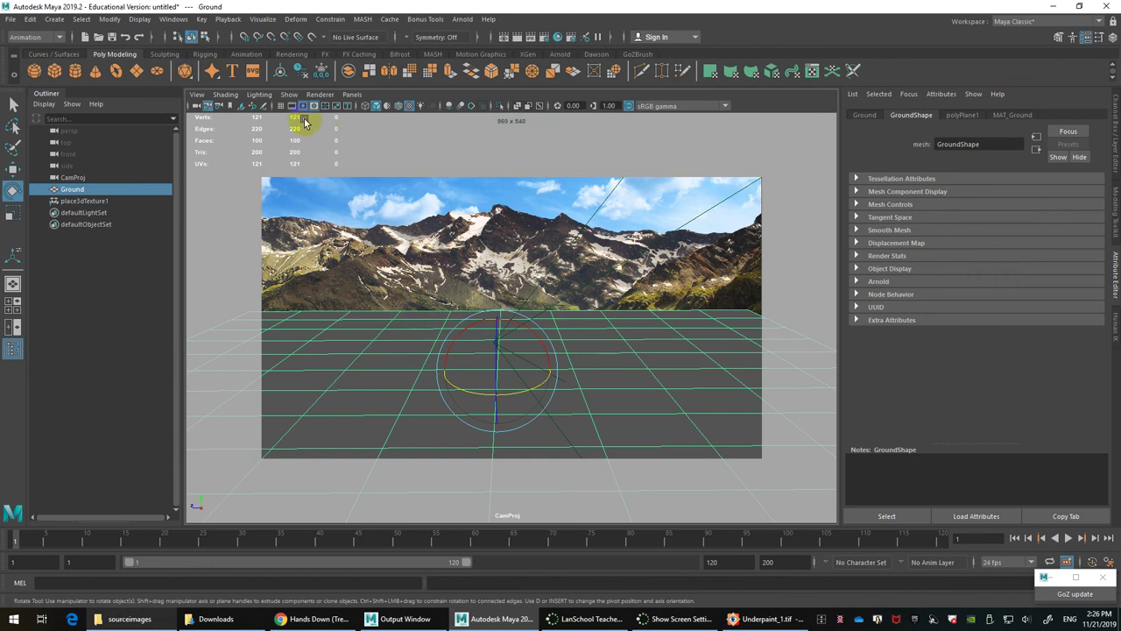
Step: Open the file texture behind MAT_Ground's color projection and load Camera Projection.tif as its image
{"action": "left_click", "coordinate": [1013, 115]}
{"action": "left_click", "coordinate": [1086, 252]}
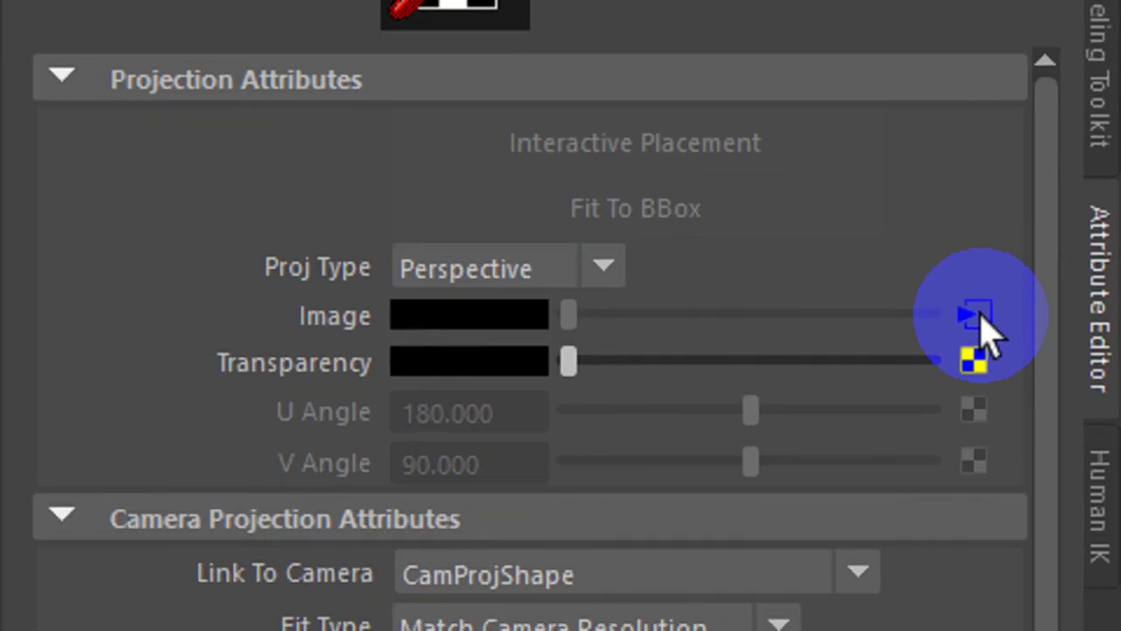
{"action": "left_click", "coordinate": [1086, 284]}
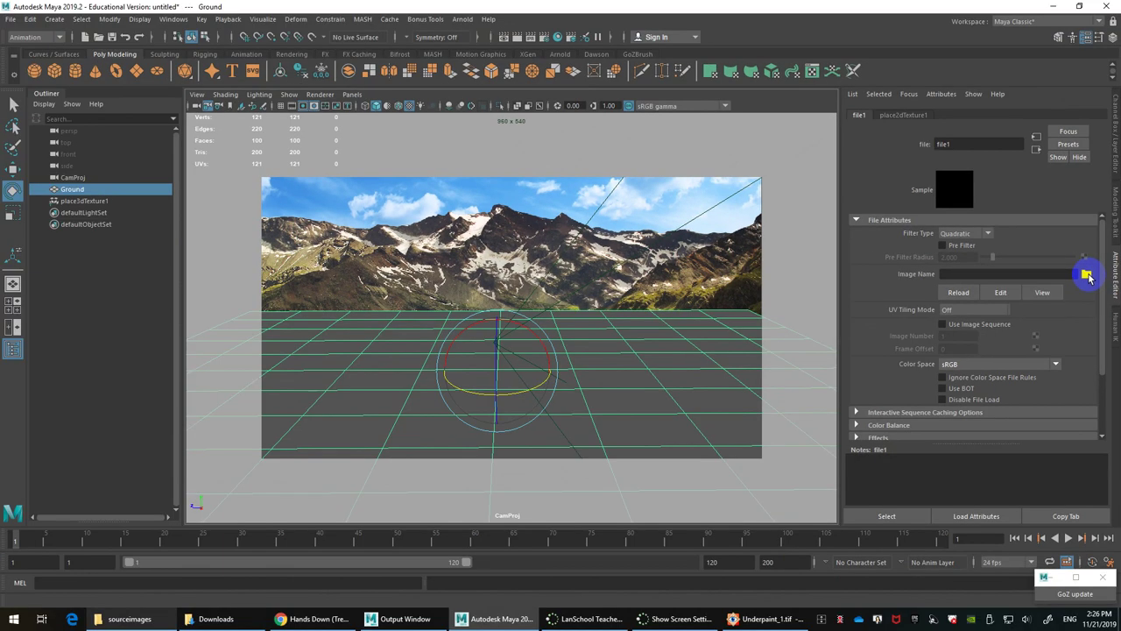
{"action": "left_click", "coordinate": [1086, 275]}
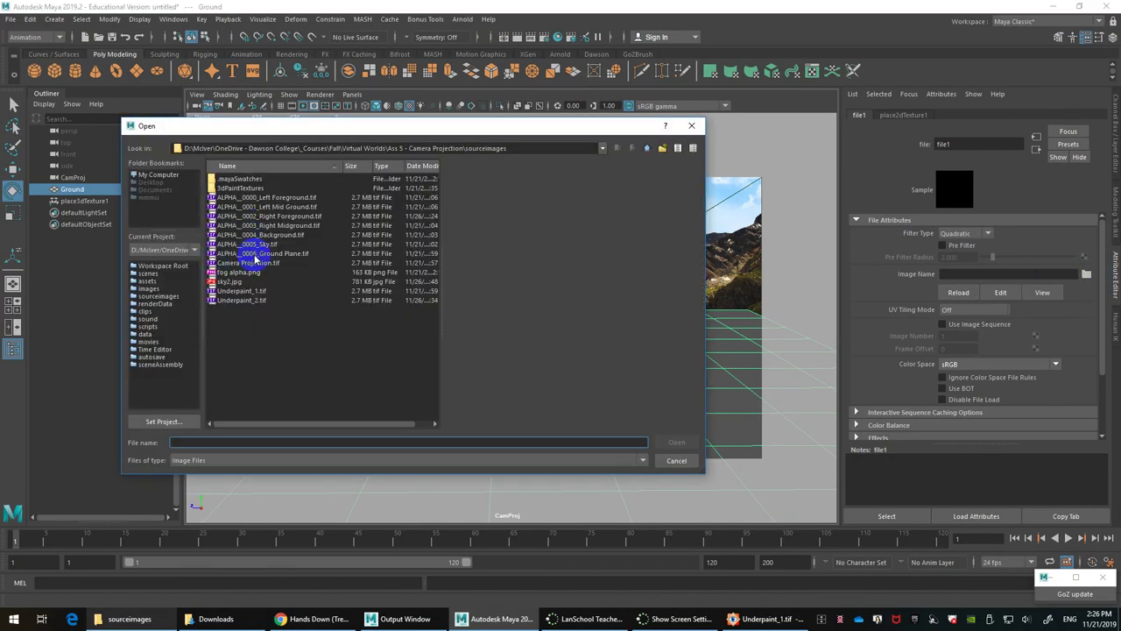
{"action": "double_click", "coordinate": [252, 264]}
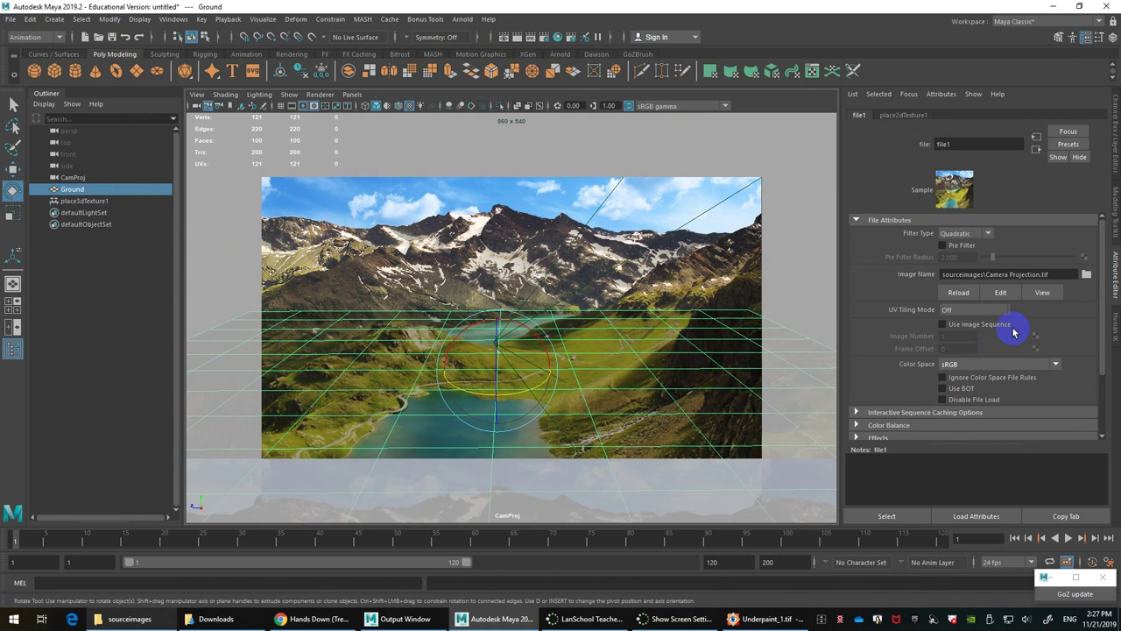
Step: Replace the projected image with Underpaint_1.tif, then deselect and reselect the Ground plane to check the projection
{"action": "left_click", "coordinate": [1086, 275]}
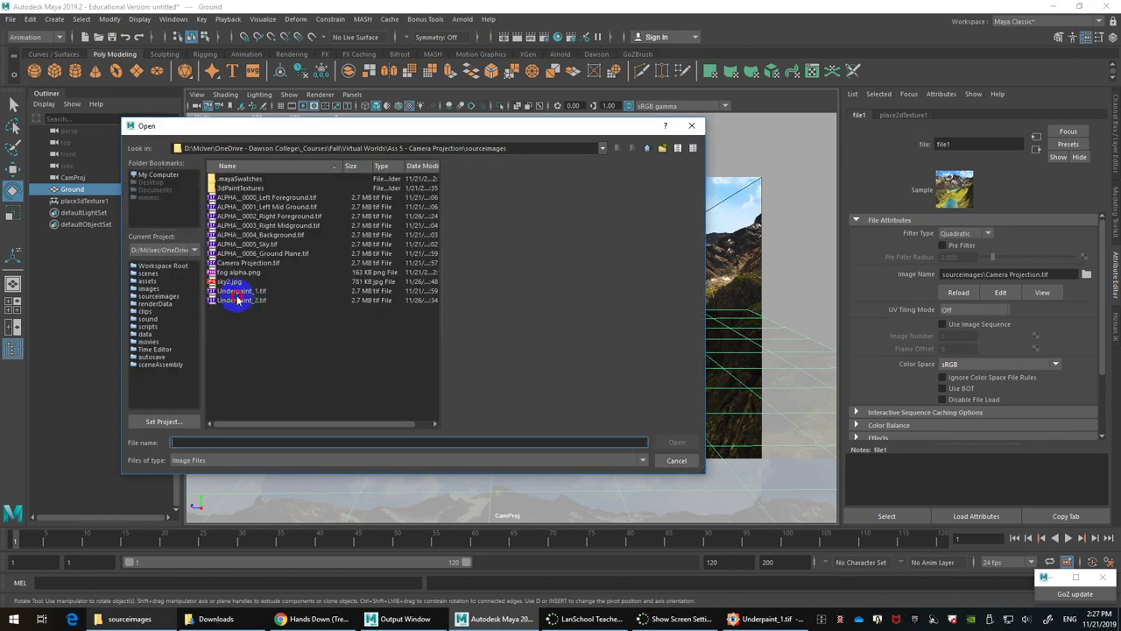
{"action": "left_click", "coordinate": [245, 292]}
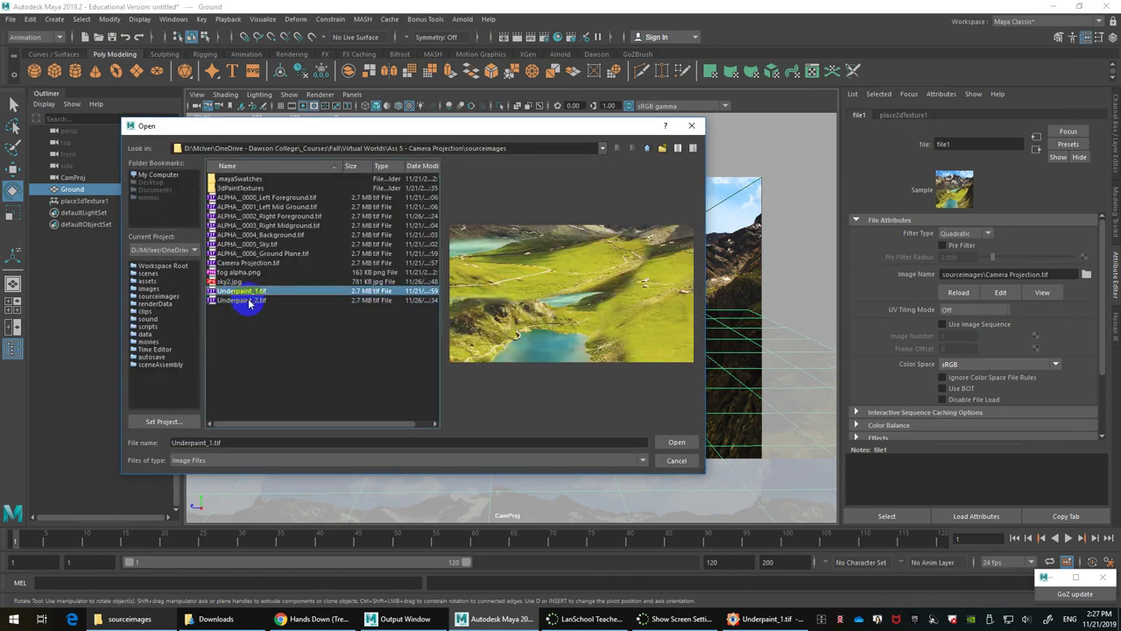
{"action": "left_click", "coordinate": [249, 301]}
{"action": "left_click", "coordinate": [250, 290]}
{"action": "double_click", "coordinate": [256, 292]}
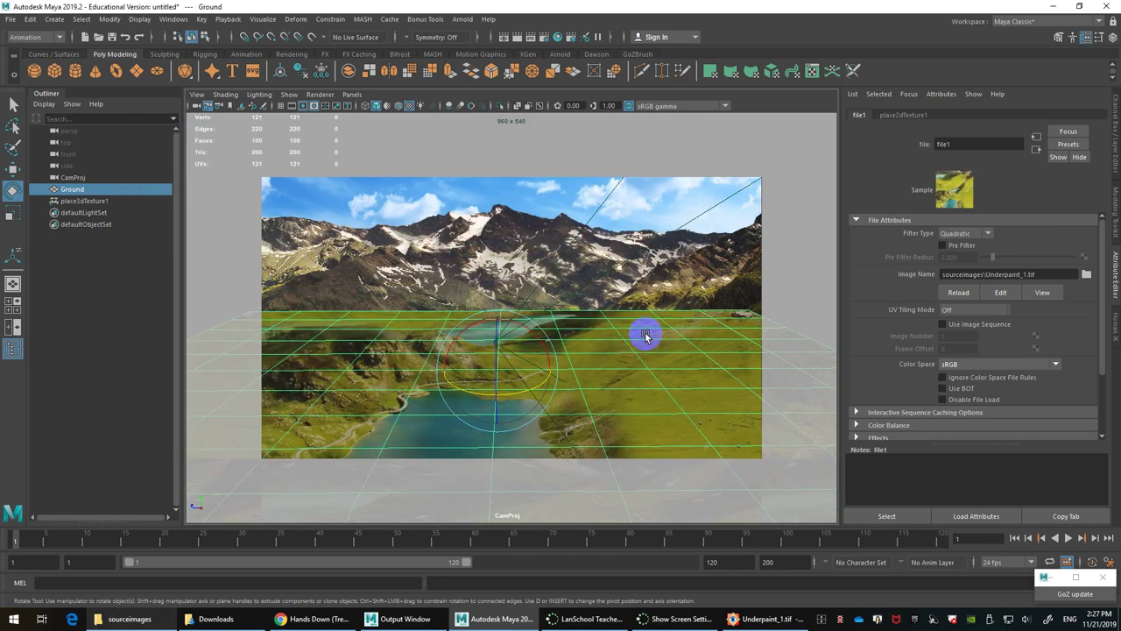
{"action": "left_click", "coordinate": [99, 307]}
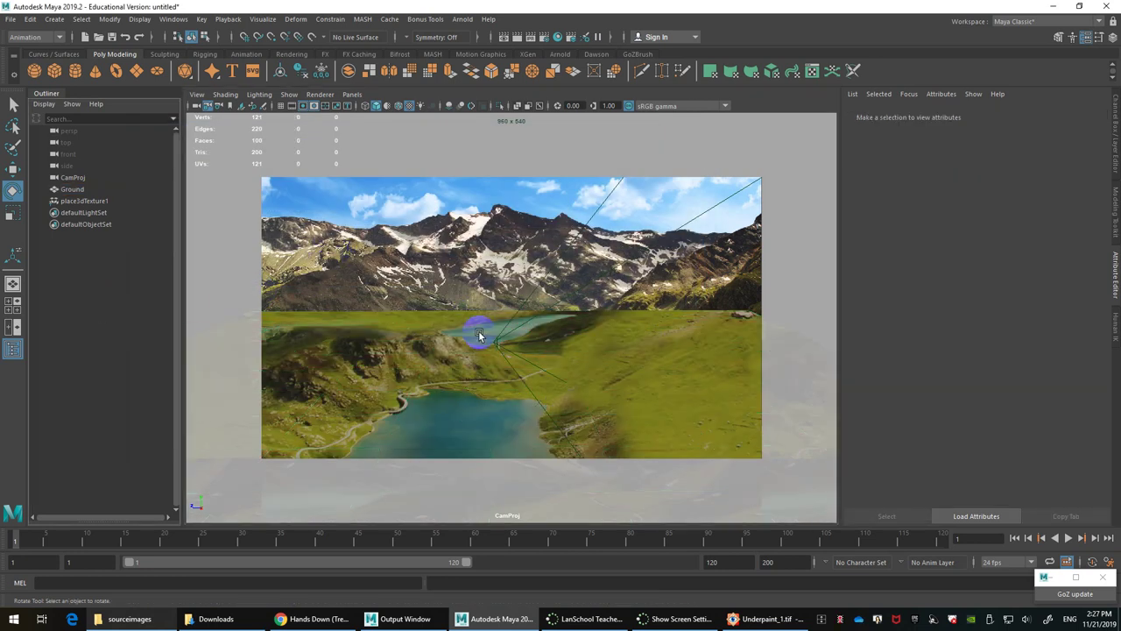
{"action": "left_click", "coordinate": [480, 335]}
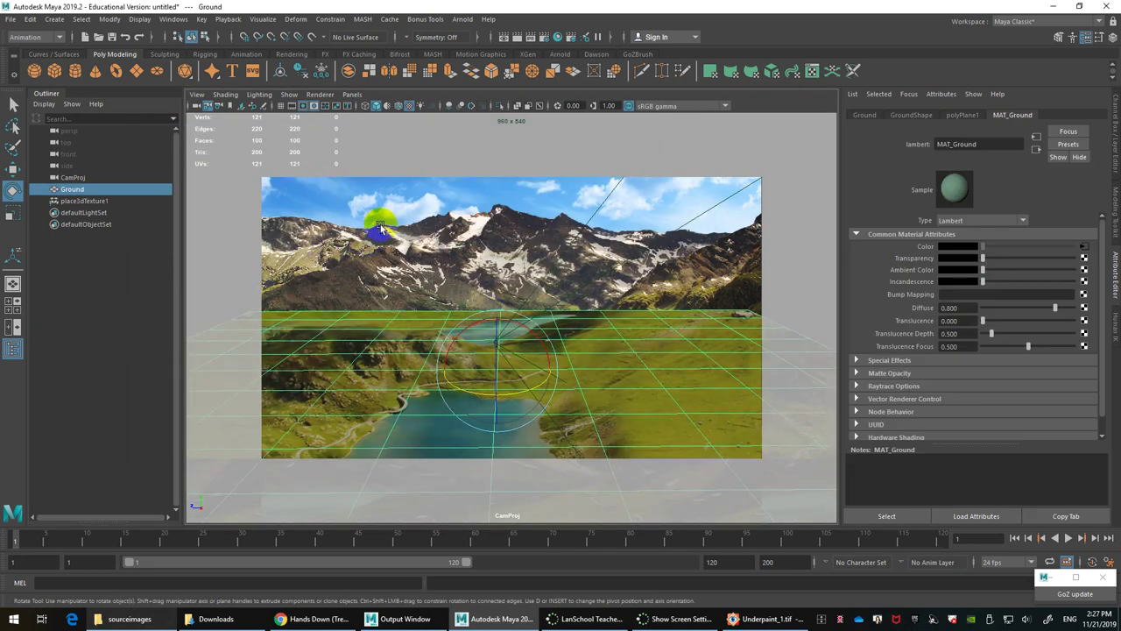
Step: Switch the CamProj viewport to flat lighting
{"action": "left_click_drag", "start_coordinate": [997, 274], "coordinate": [944, 247]}
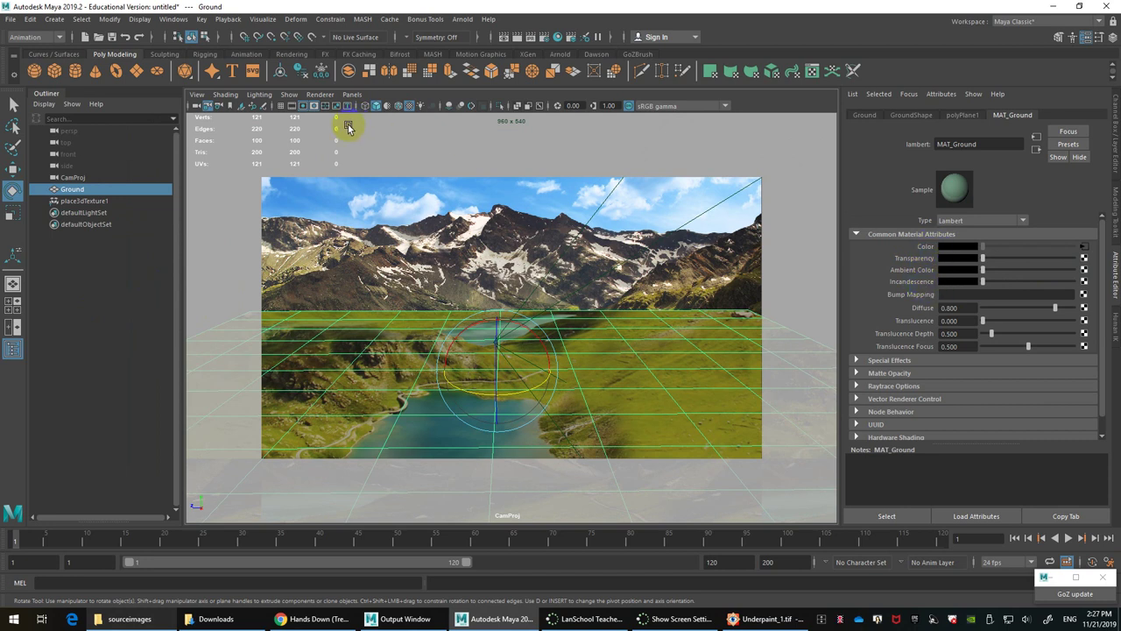
{"action": "left_click", "coordinate": [267, 97]}
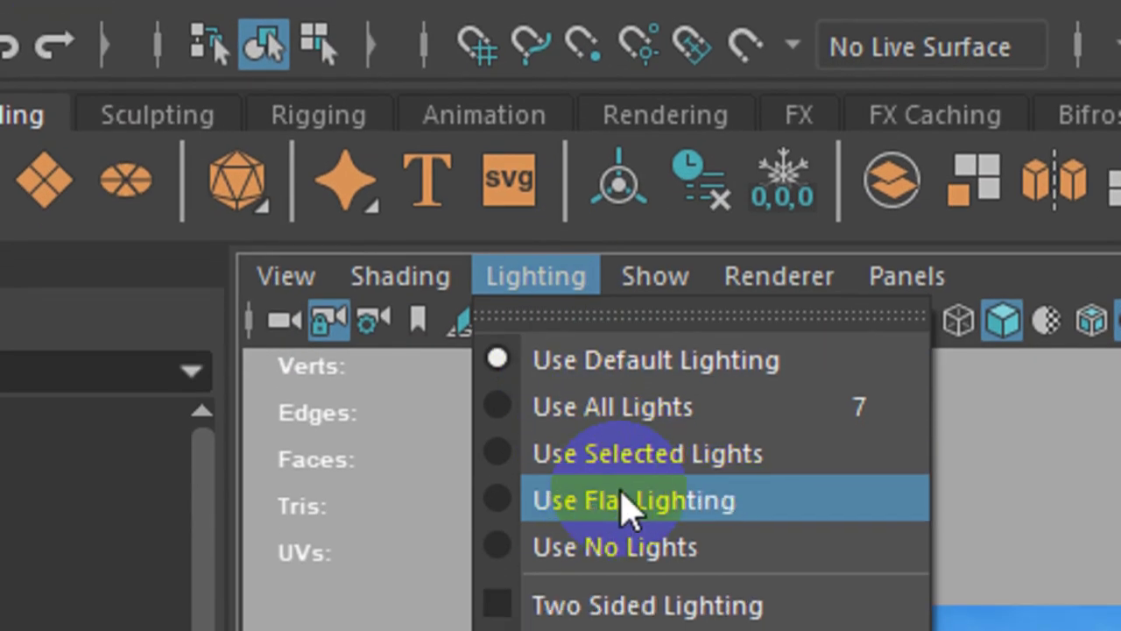
{"action": "left_click", "coordinate": [624, 501]}
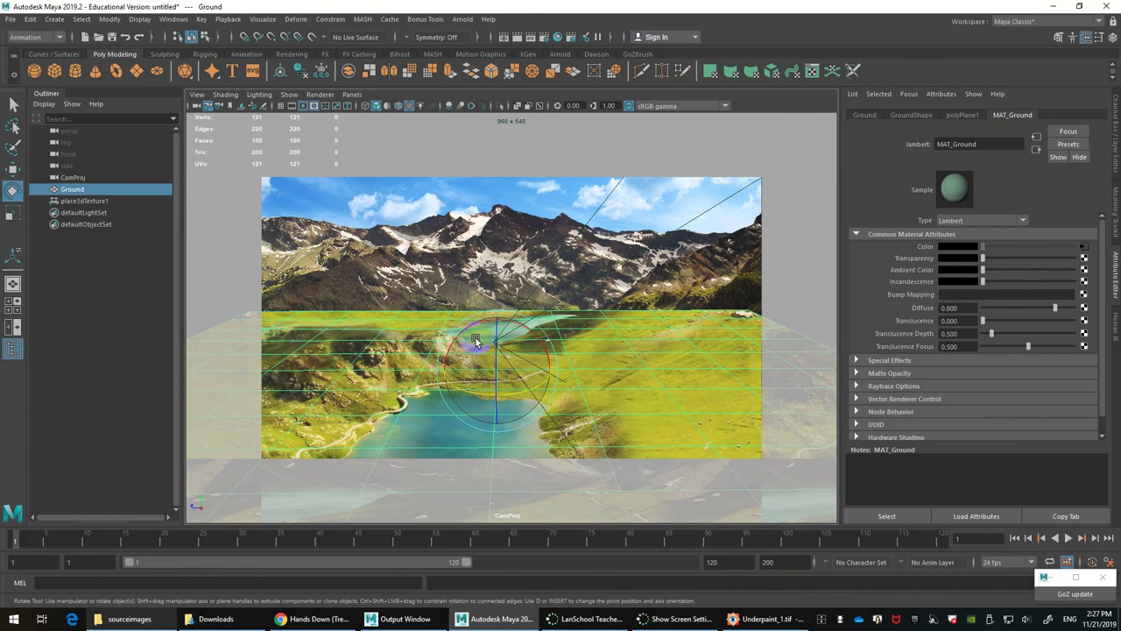
Step: Move the Ground plane up slightly so its far edge sits higher against the base of the mountains
{"action": "left_click", "coordinate": [158, 355]}
{"action": "left_click", "coordinate": [418, 344]}
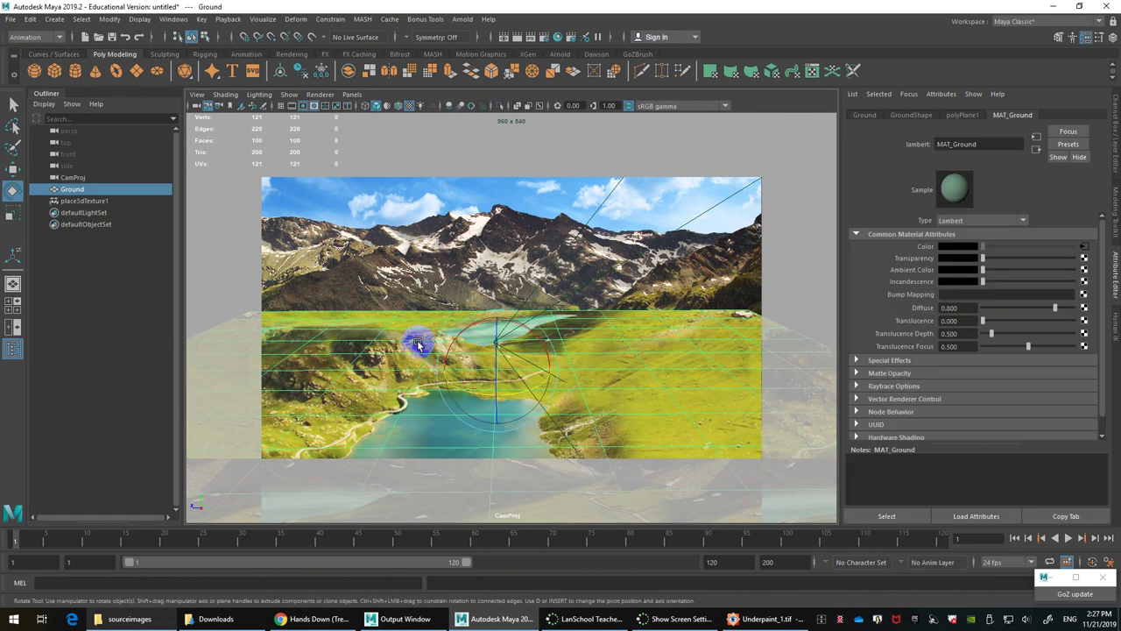
{"action": "key", "text": "w"}
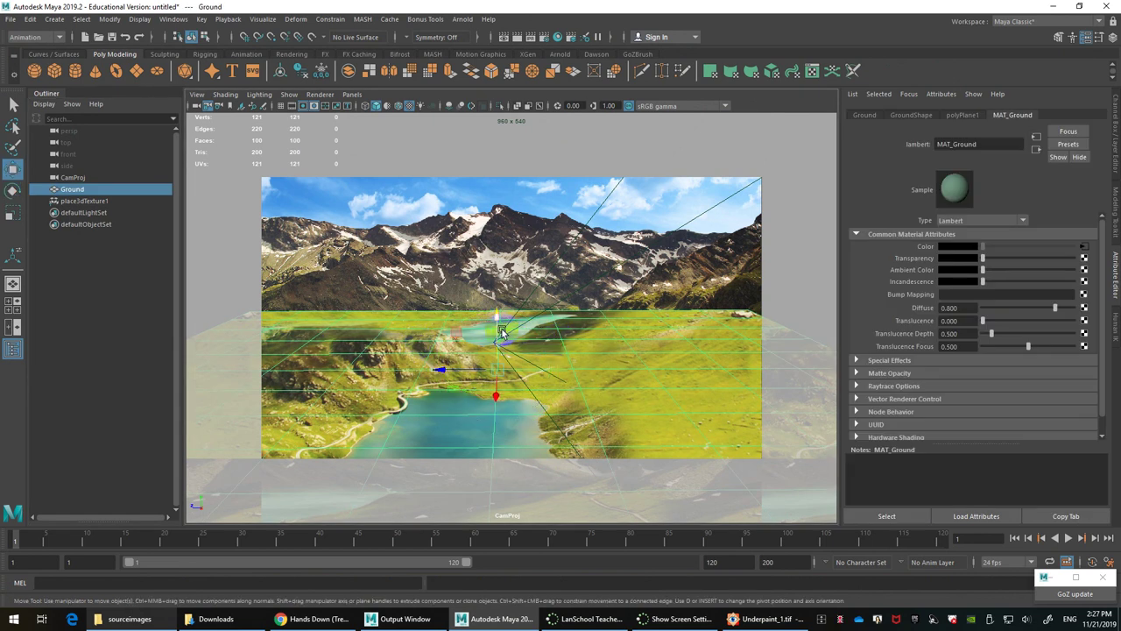
{"action": "left_click_drag", "start_coordinate": [502, 333], "coordinate": [513, 308]}
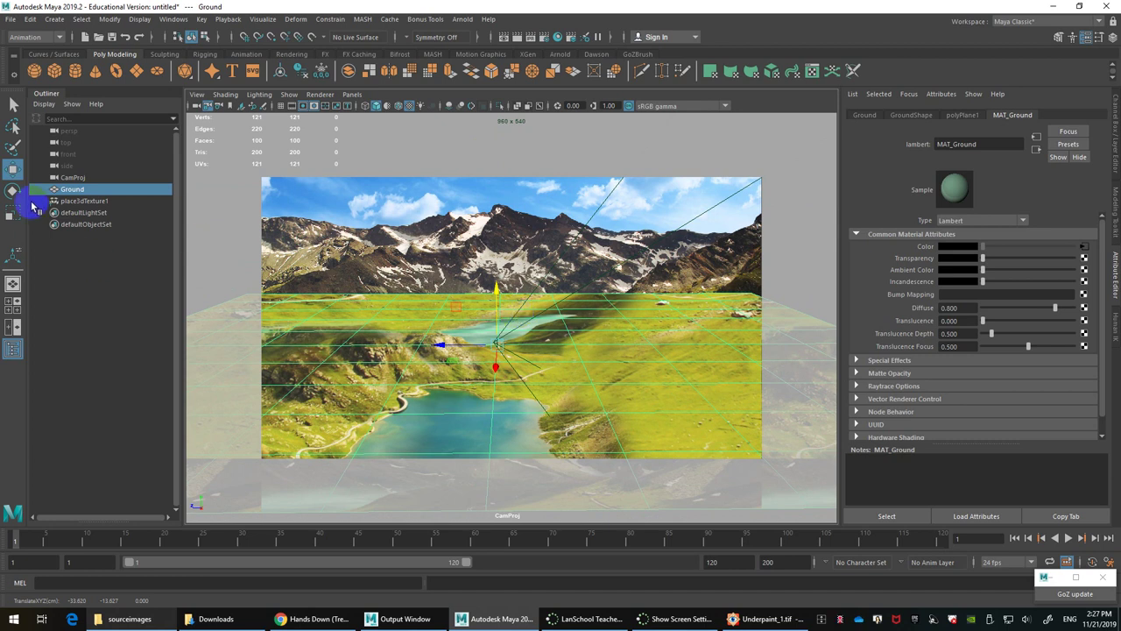
Step: Check the pixel dimensions of Camera Projection.tif, the image on CamProj's image plane, in the image viewer and return to Maya
{"action": "left_click", "coordinate": [75, 177]}
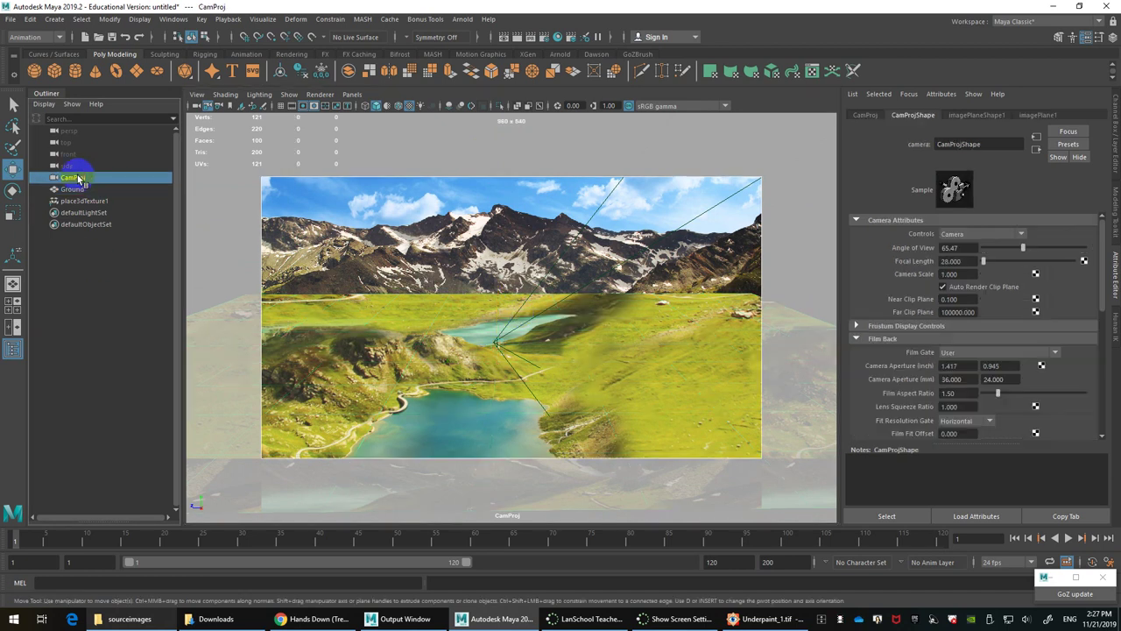
{"action": "left_click", "coordinate": [977, 117]}
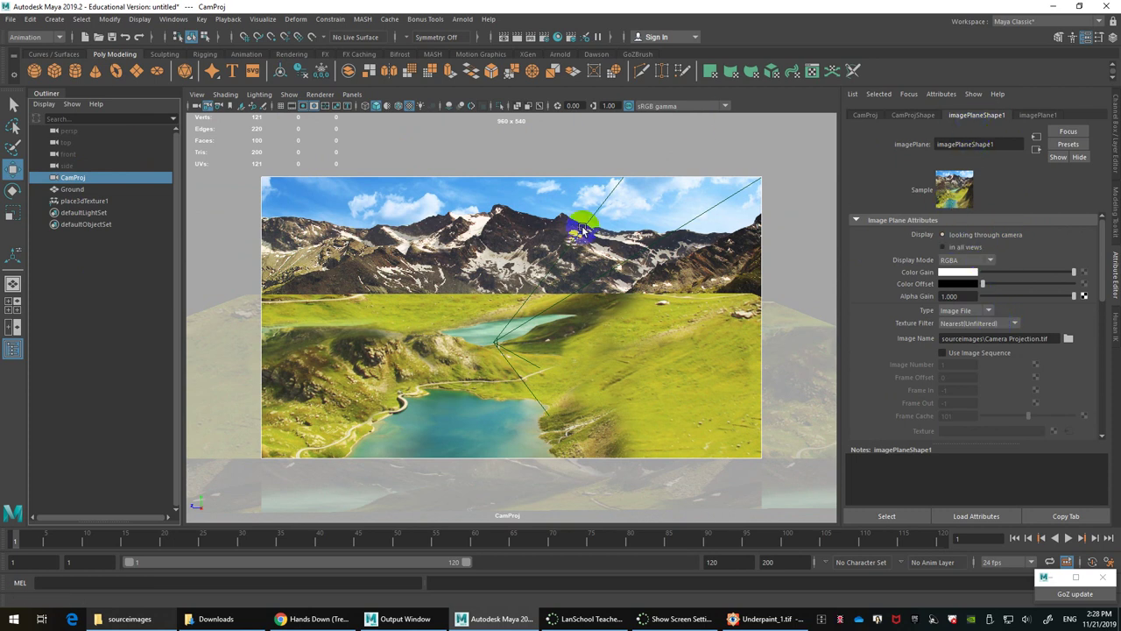
{"action": "left_click", "coordinate": [125, 617]}
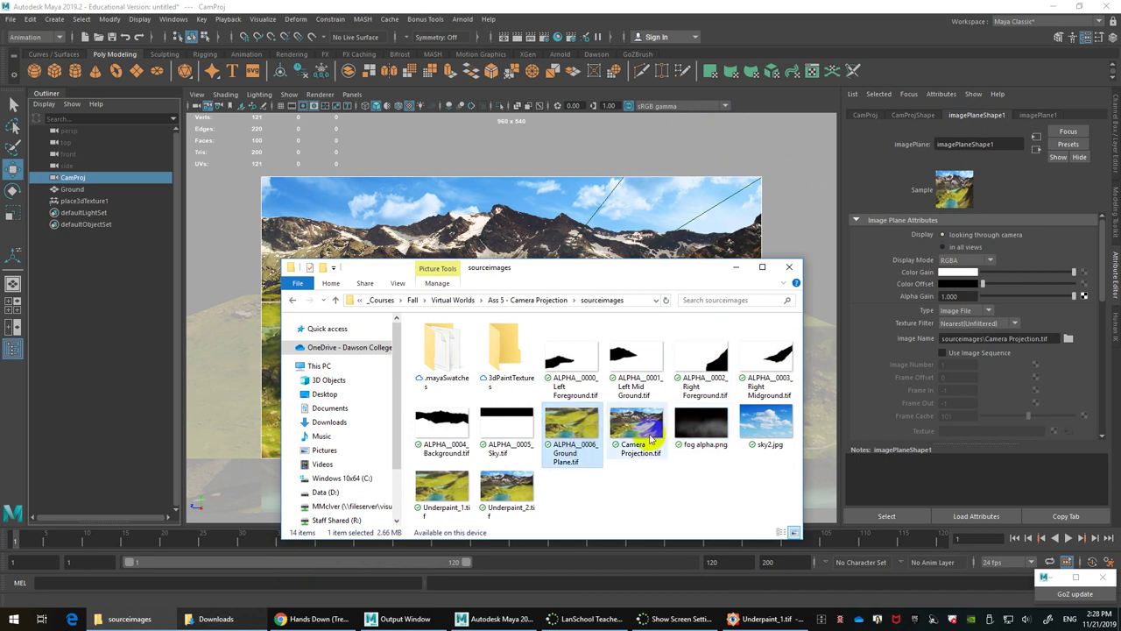
{"action": "double_click", "coordinate": [644, 430]}
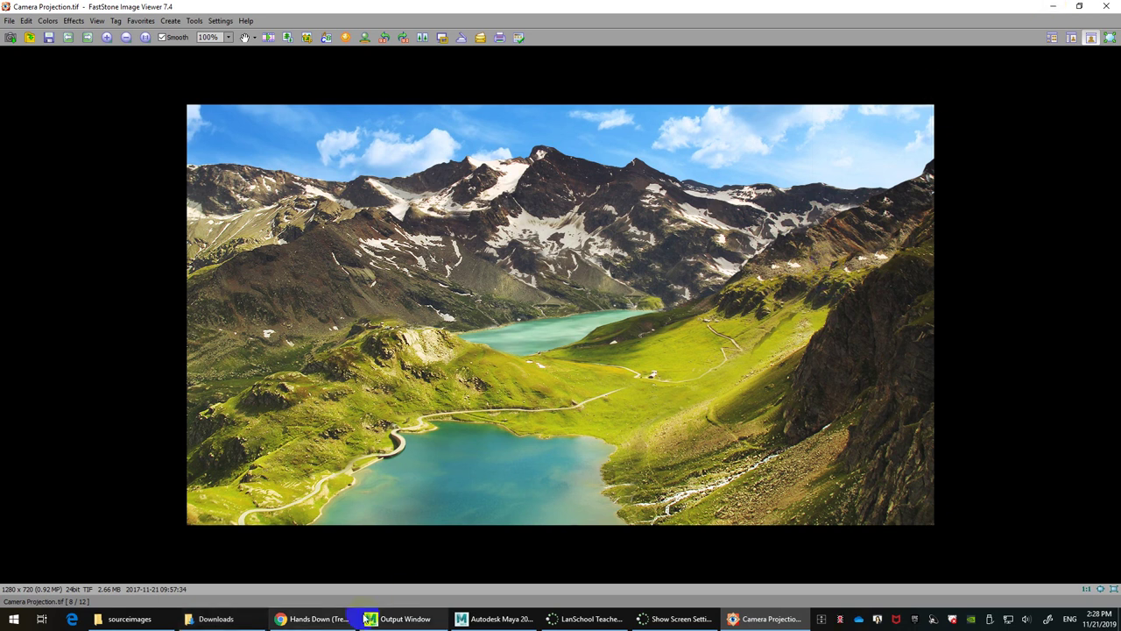
{"action": "left_click", "coordinate": [313, 619]}
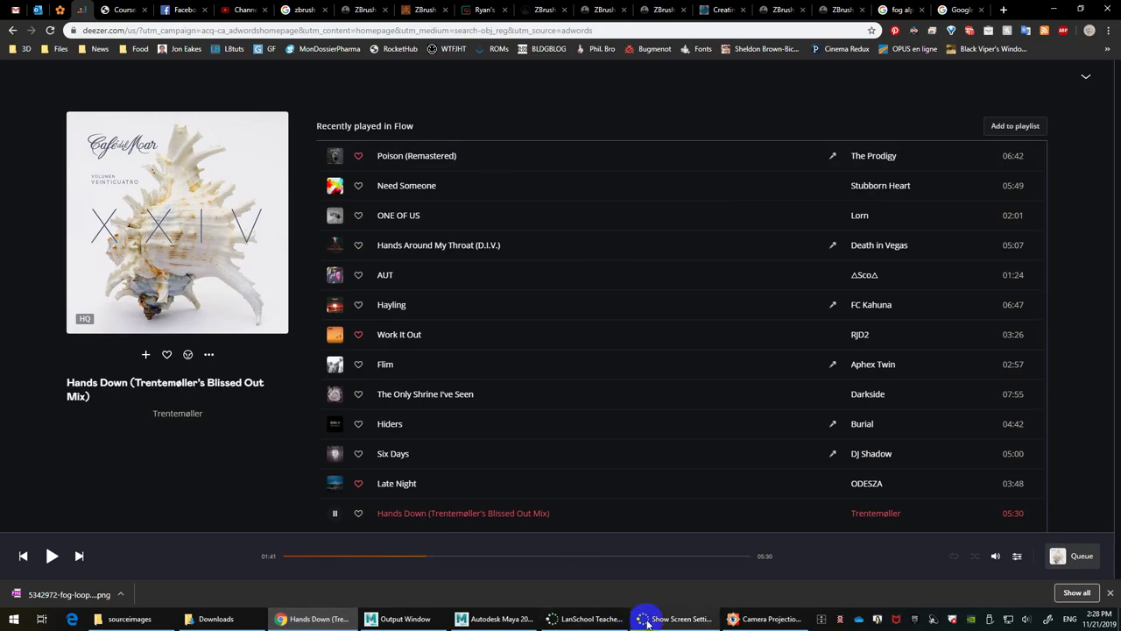
{"action": "left_click", "coordinate": [493, 619]}
{"action": "left_click", "coordinate": [769, 619]}
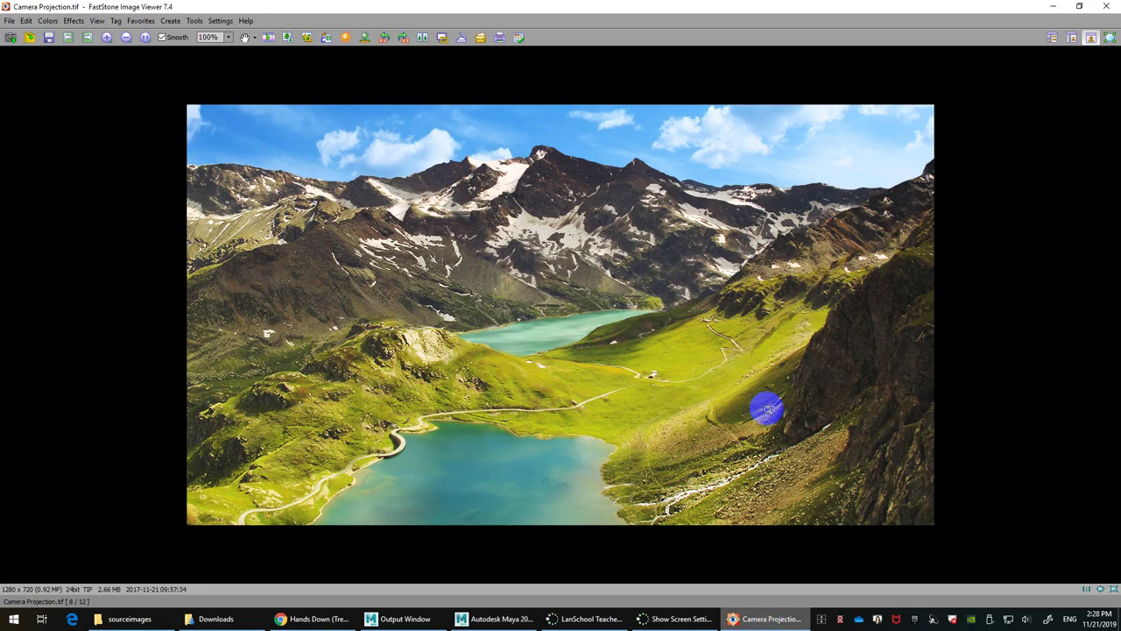
{"action": "left_click", "coordinate": [300, 619]}
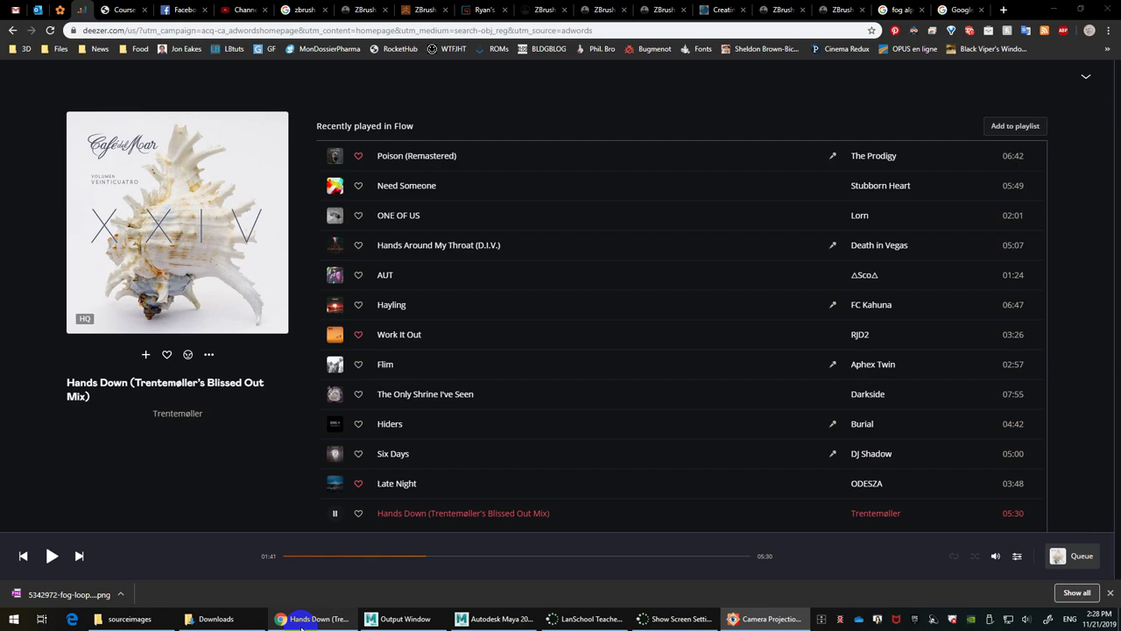
{"action": "left_click", "coordinate": [476, 621]}
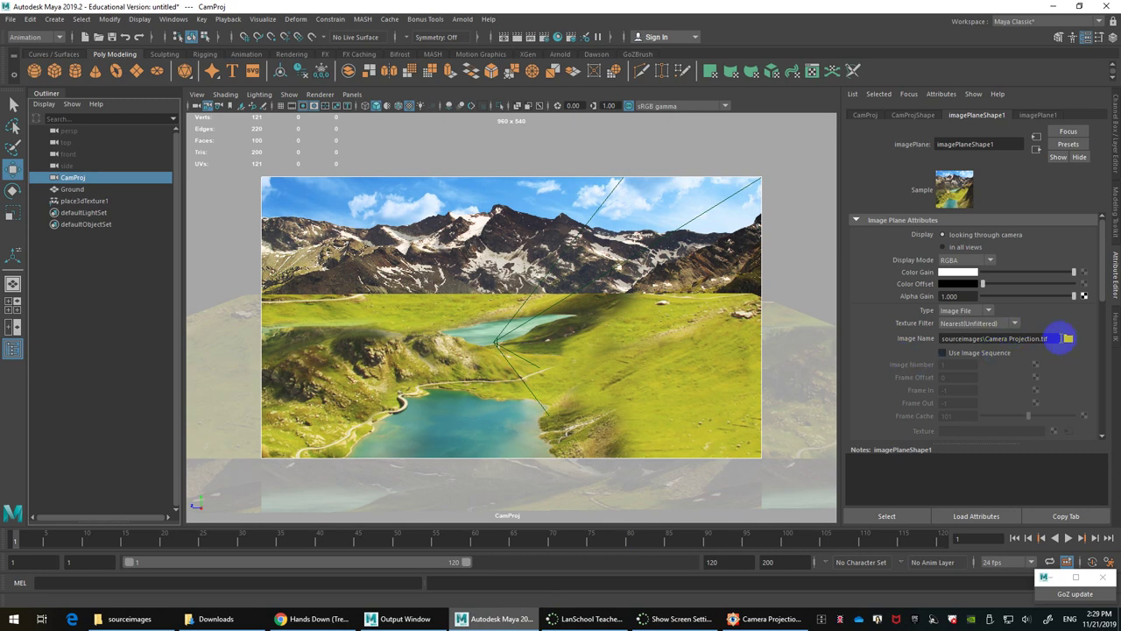
Step: Set the render image size to the HD_720 preset, 1280 by 720, in the render settings
{"action": "left_click", "coordinate": [543, 39]}
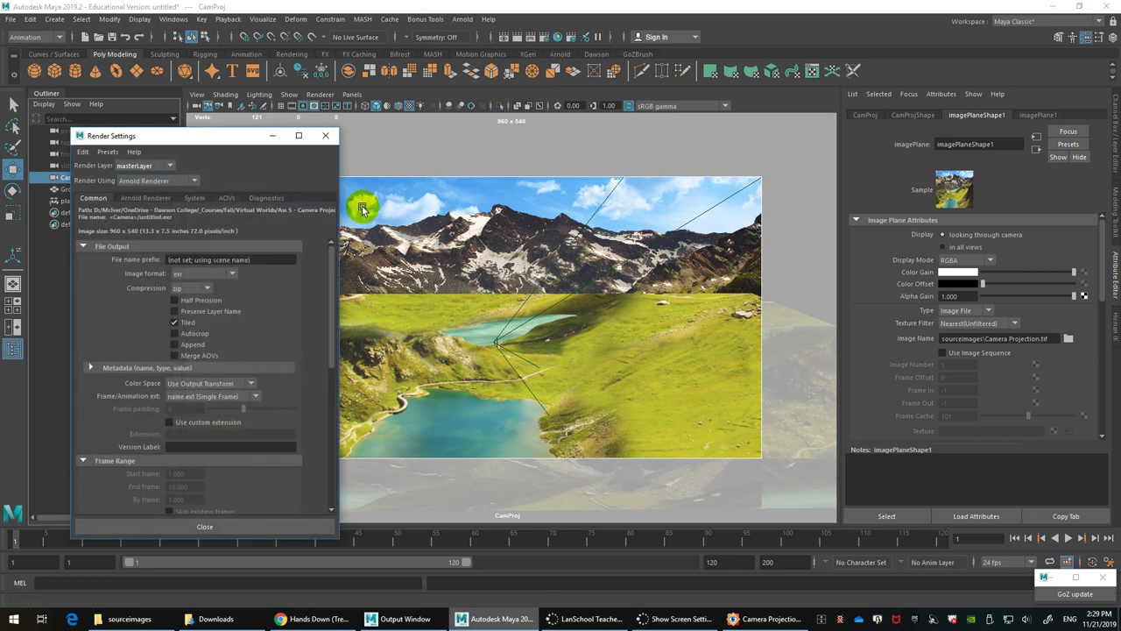
{"action": "scroll", "coordinate": [267, 341], "scroll_direction": "down", "scroll_amount": 3}
{"action": "scroll", "coordinate": [273, 350], "scroll_direction": "down", "scroll_amount": 3}
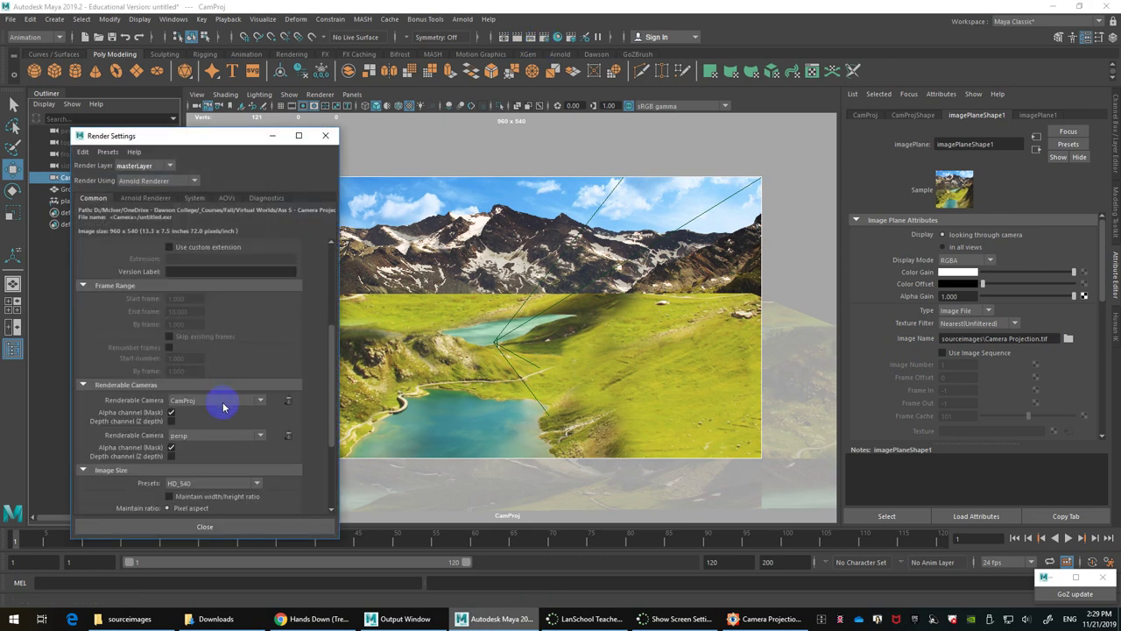
{"action": "scroll", "coordinate": [223, 407], "scroll_direction": "down", "scroll_amount": 2}
{"action": "left_click", "coordinate": [222, 413]}
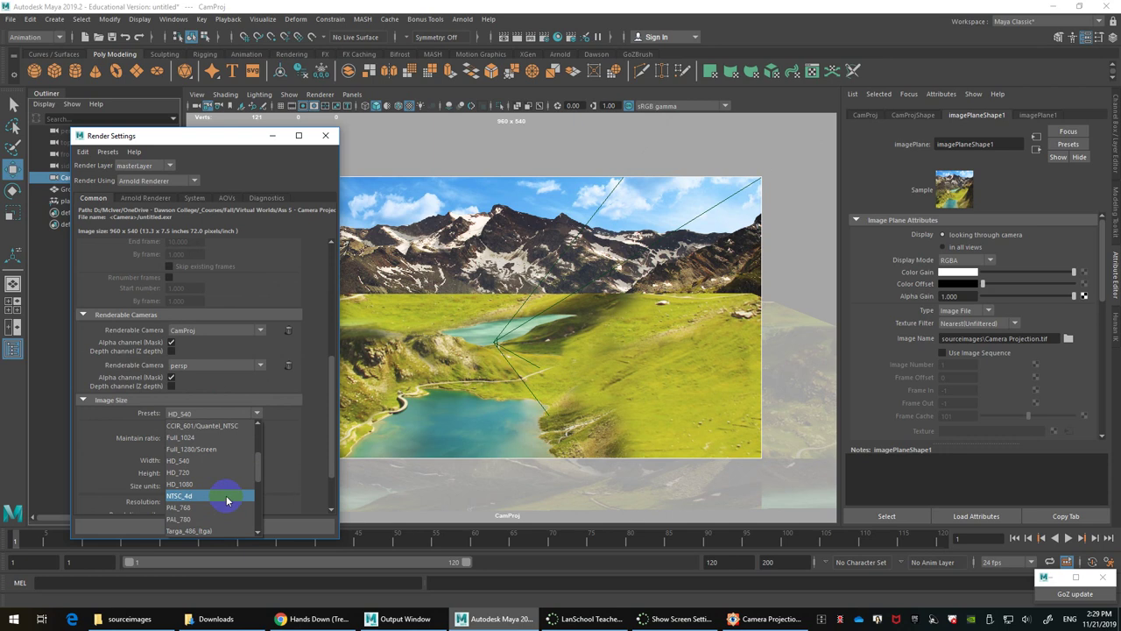
{"action": "left_click", "coordinate": [183, 473]}
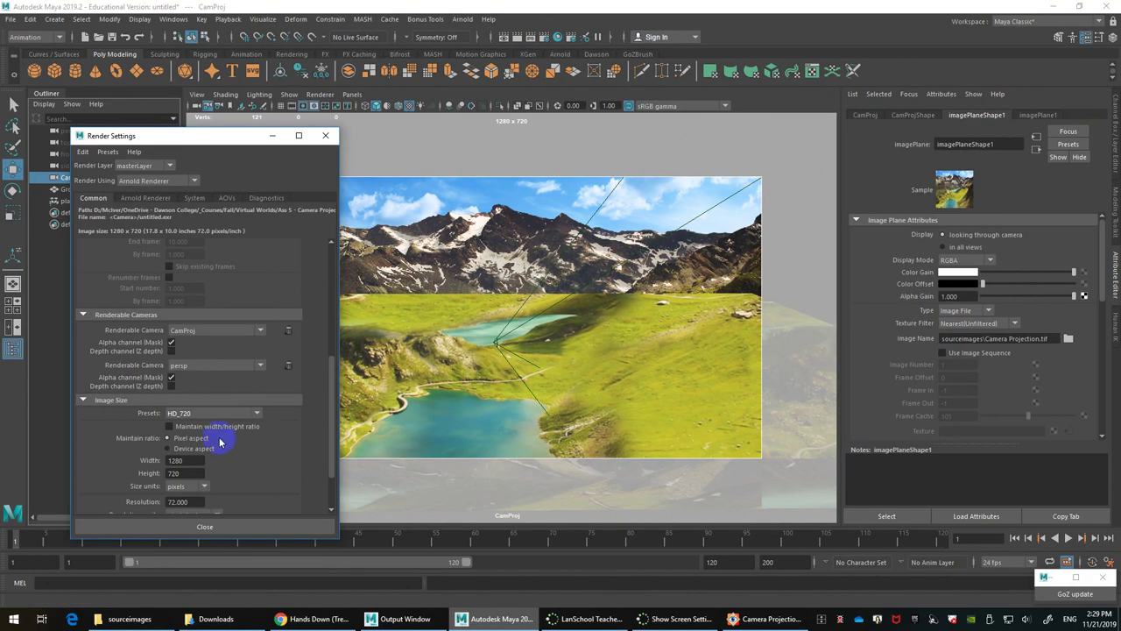
{"action": "double_click", "coordinate": [185, 460]}
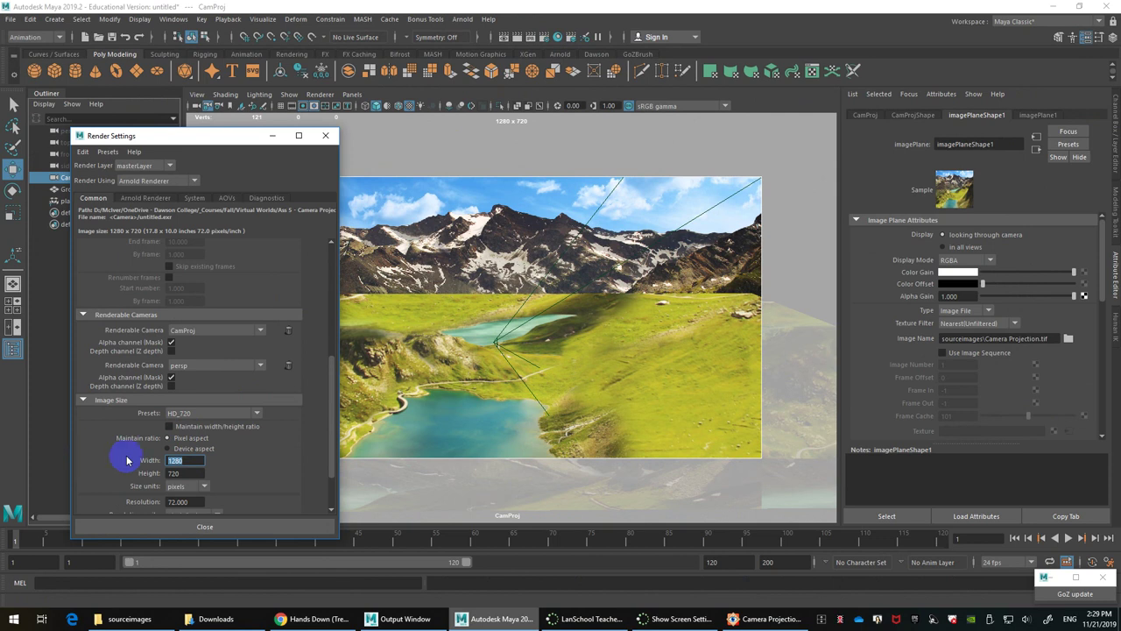
{"action": "left_click", "coordinate": [201, 528]}
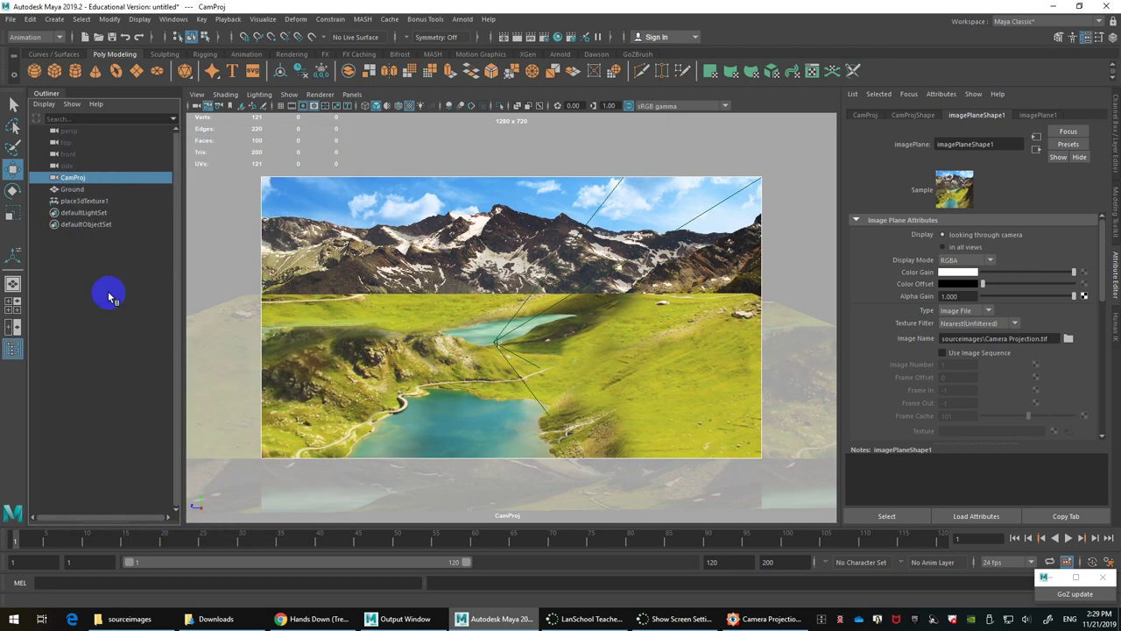
Step: Toggle the gate mask off and on in the CamProj view, and set CamProjShape's overscan to 1
{"action": "left_click", "coordinate": [313, 106]}
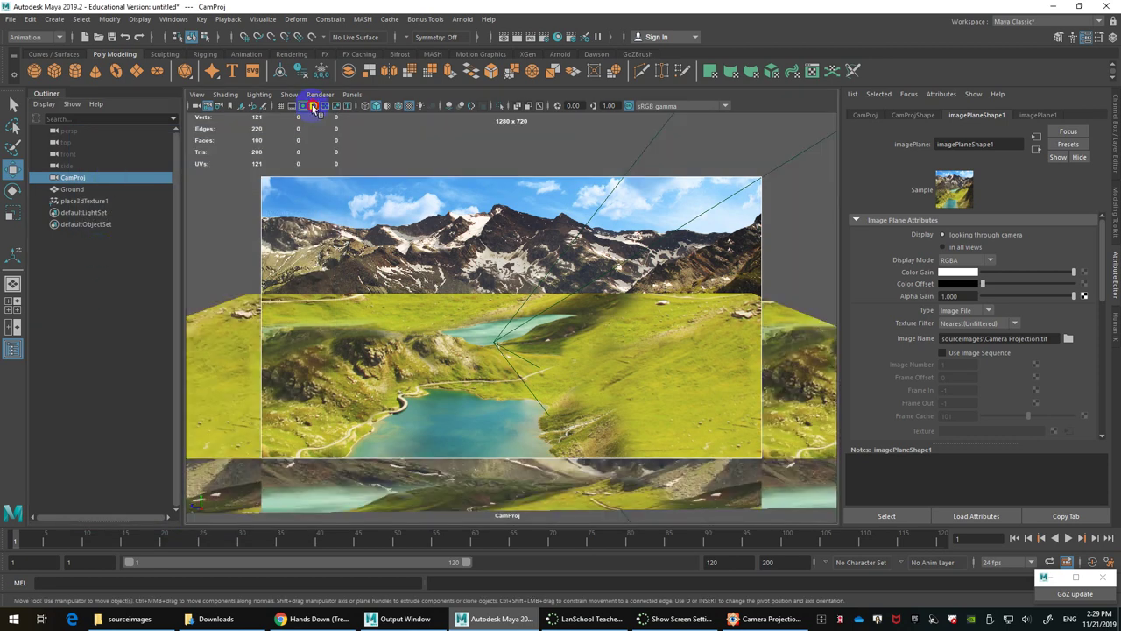
{"action": "left_click", "coordinate": [313, 106]}
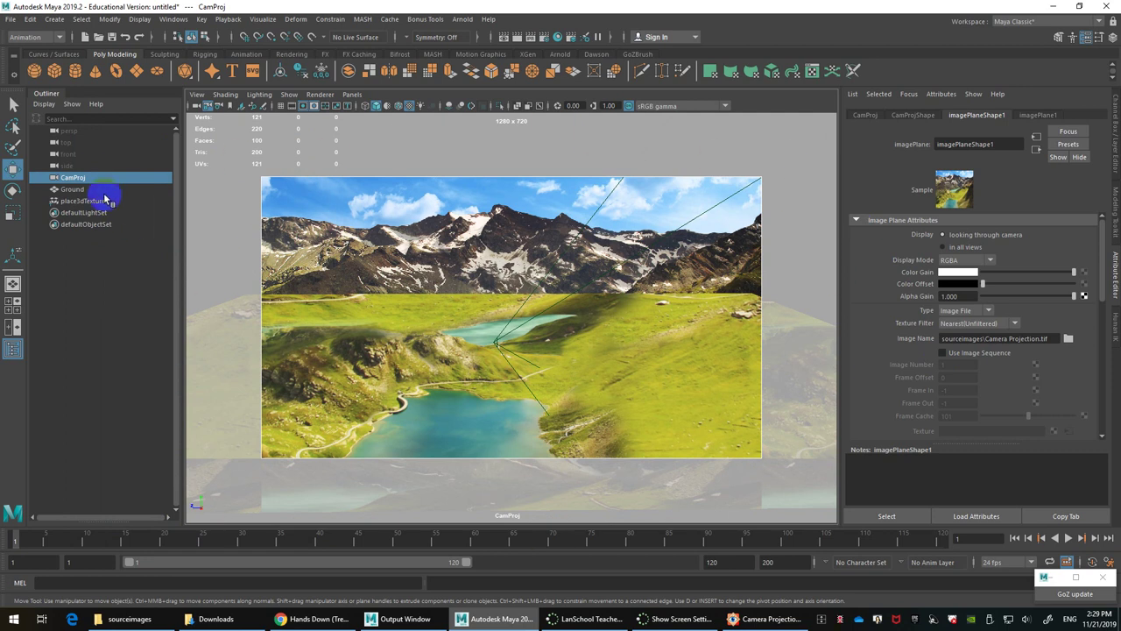
{"action": "left_click", "coordinate": [911, 115]}
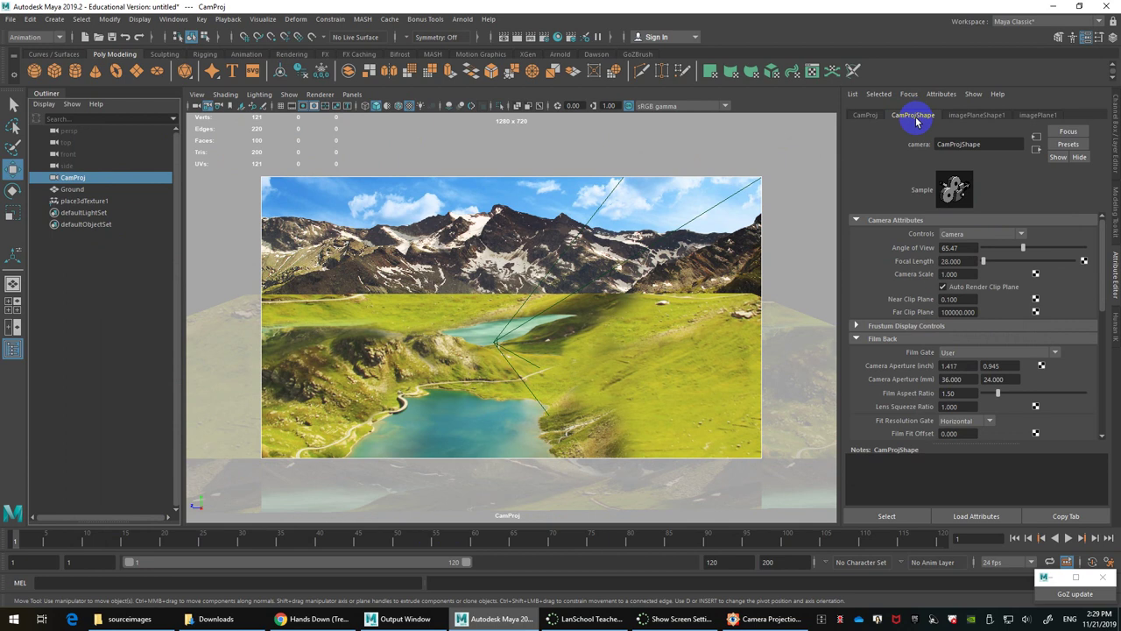
{"action": "scroll", "coordinate": [960, 245], "scroll_direction": "down", "scroll_amount": 5}
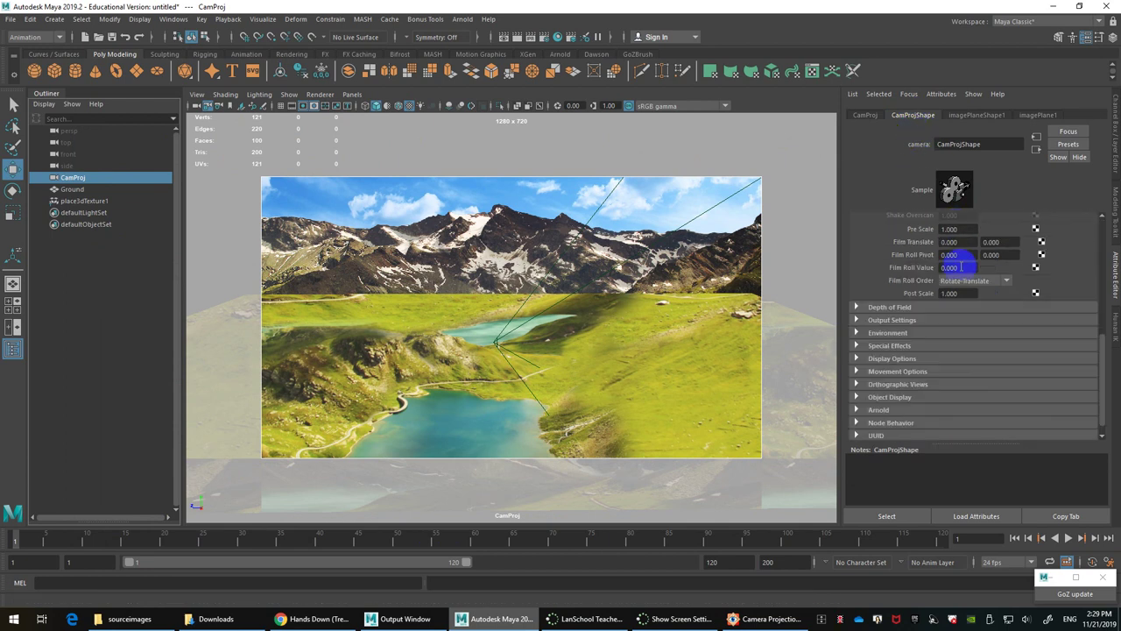
{"action": "left_click", "coordinate": [893, 360]}
{"action": "scroll", "coordinate": [893, 363], "scroll_direction": "down", "scroll_amount": 3}
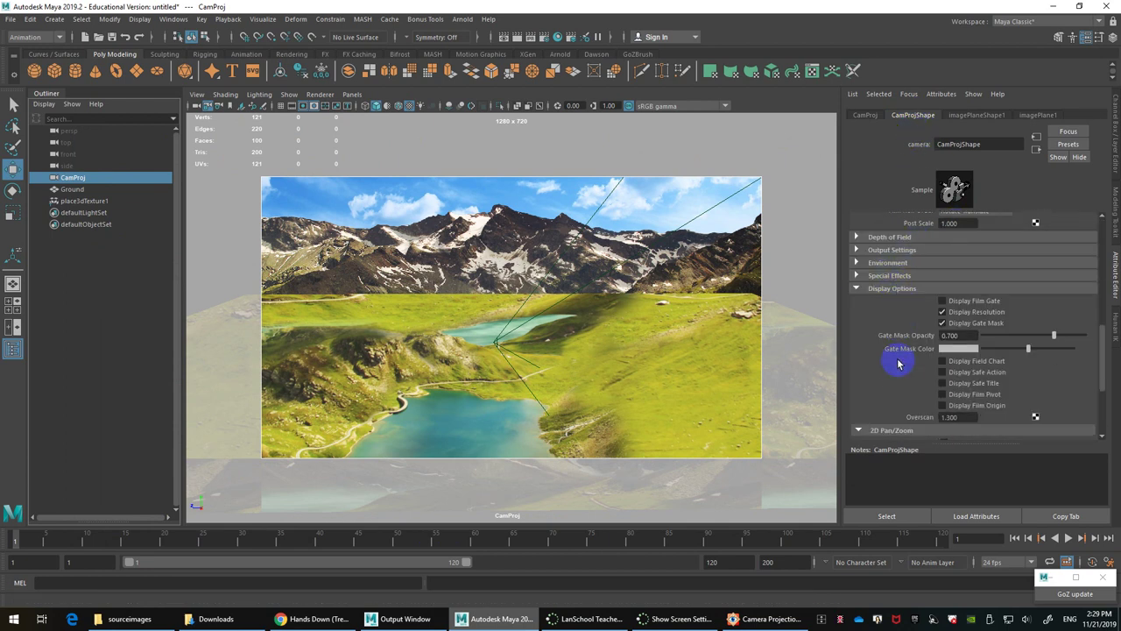
{"action": "left_click_drag", "start_coordinate": [939, 350], "coordinate": [838, 340]}
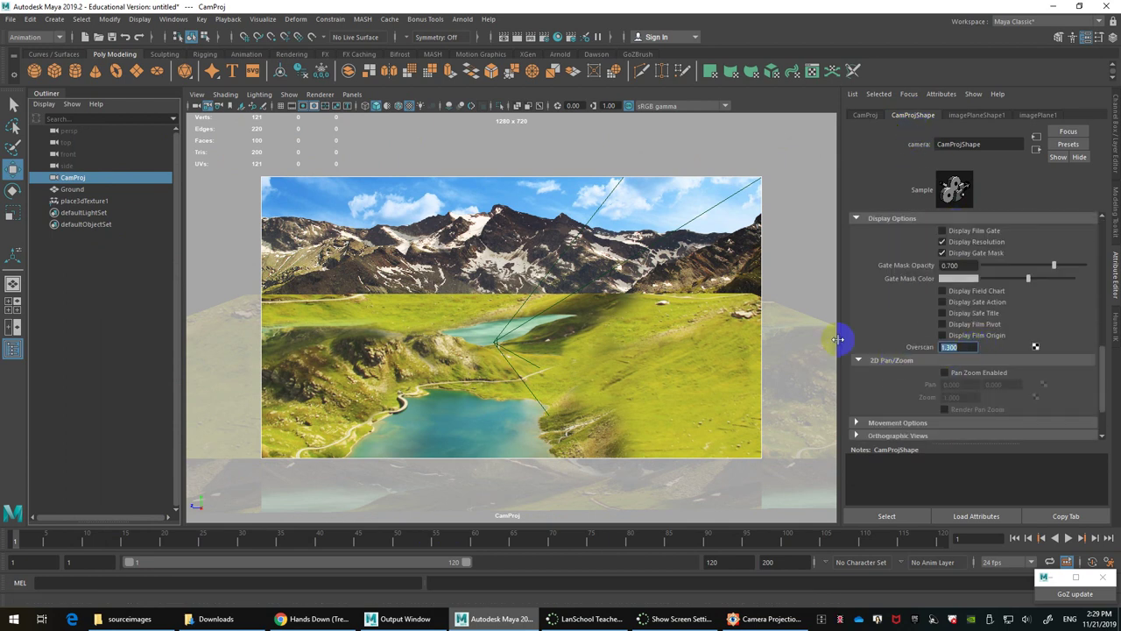
{"action": "type", "text": "1"}
{"action": "key", "text": "Return"}
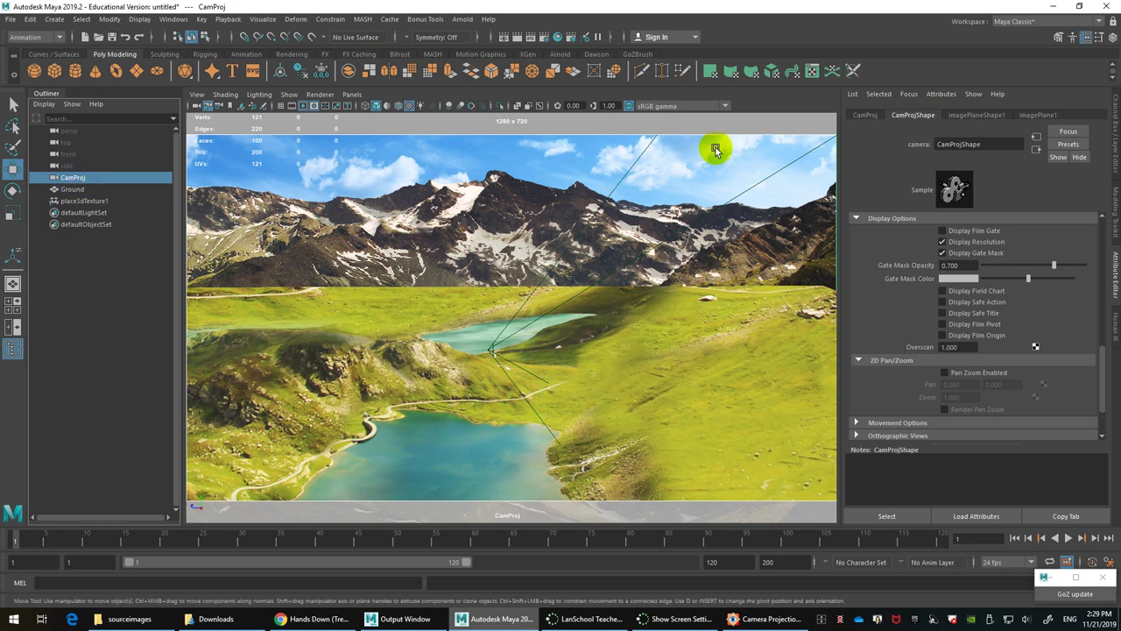
Step: Fit CamProj's image plane to the resolution gate, trying the film gate fit for comparison
{"action": "left_click", "coordinate": [980, 115]}
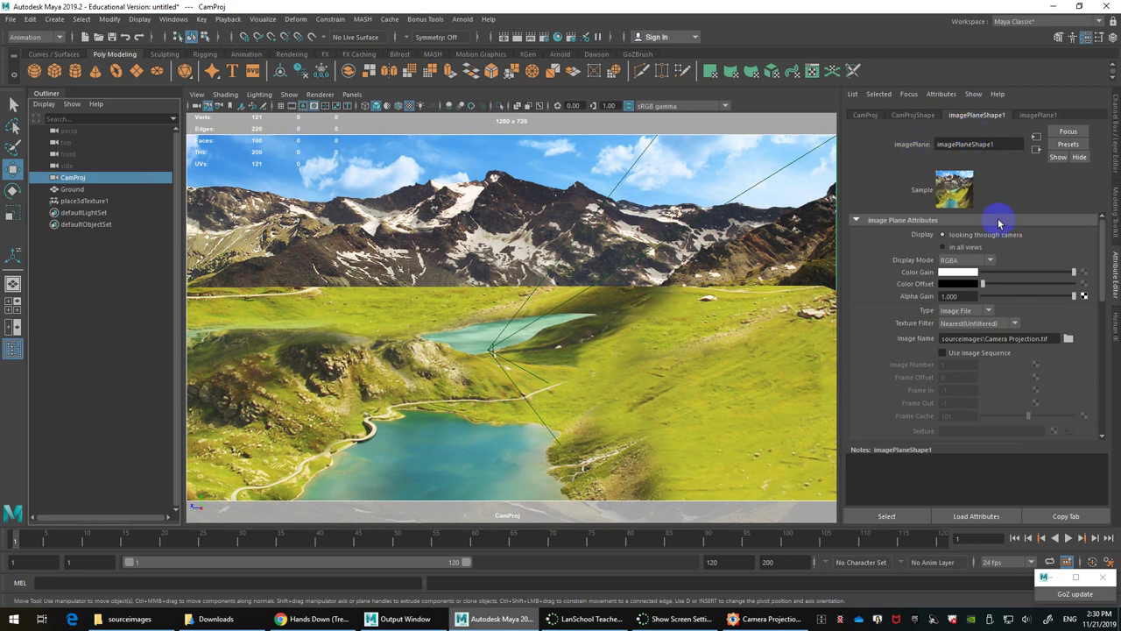
{"action": "scroll", "coordinate": [999, 289], "scroll_direction": "down", "scroll_amount": 4}
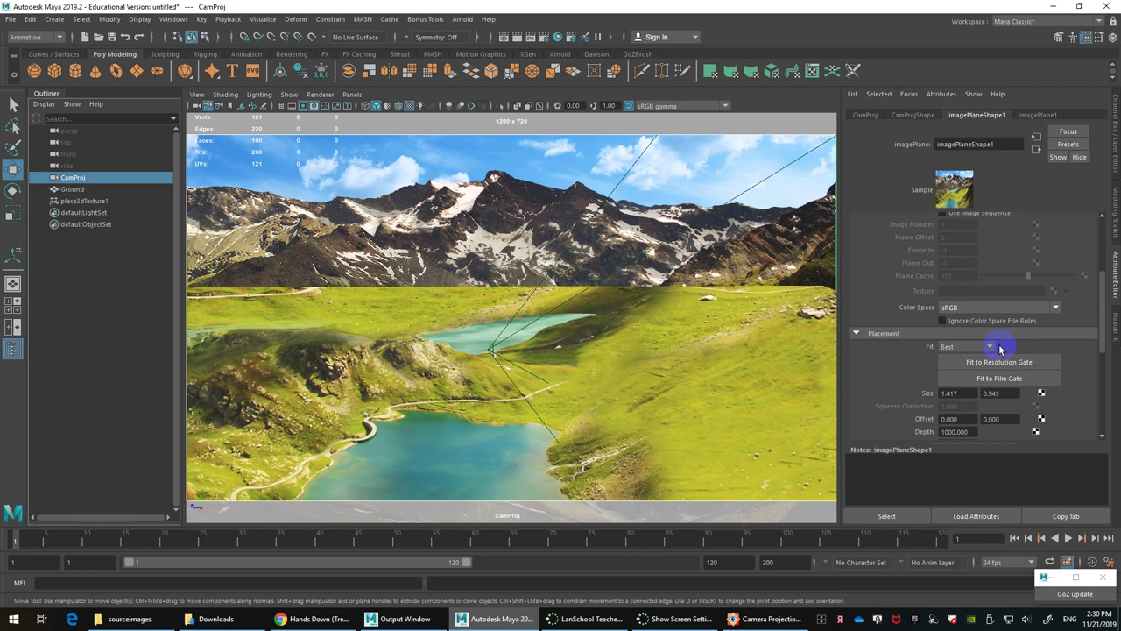
{"action": "left_click", "coordinate": [995, 363]}
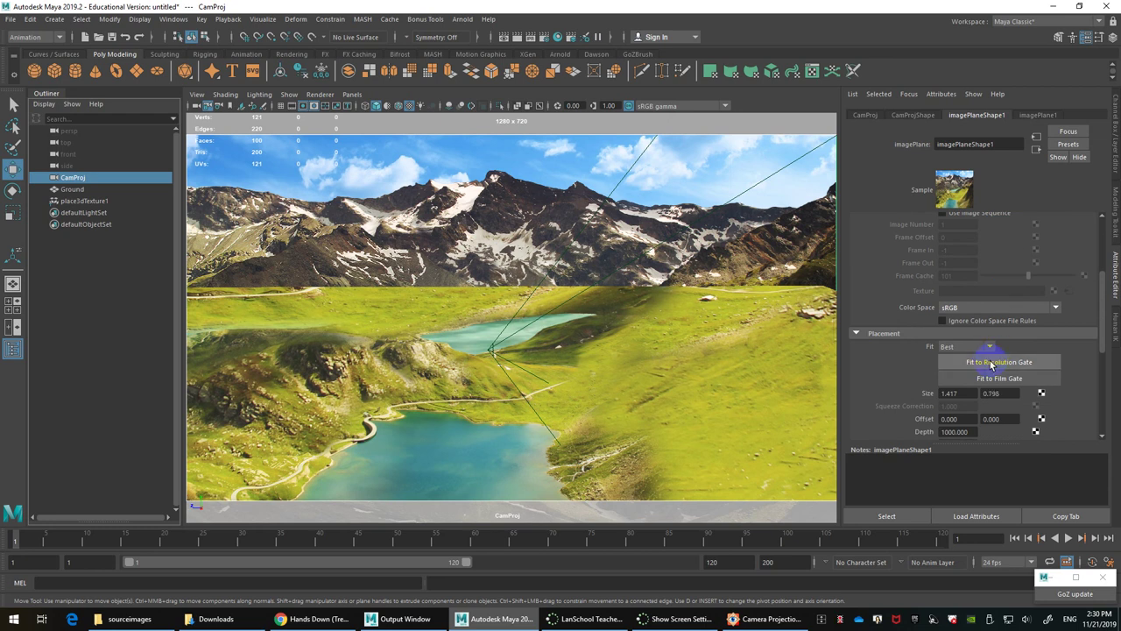
{"action": "left_click", "coordinate": [986, 380]}
{"action": "left_click", "coordinate": [999, 364]}
Step: Reapply the camera link to CamProjShape and the Match Camera Resolution fit type on MAT_Ground's color projection
{"action": "left_click", "coordinate": [73, 189]}
{"action": "left_click", "coordinate": [1013, 115]}
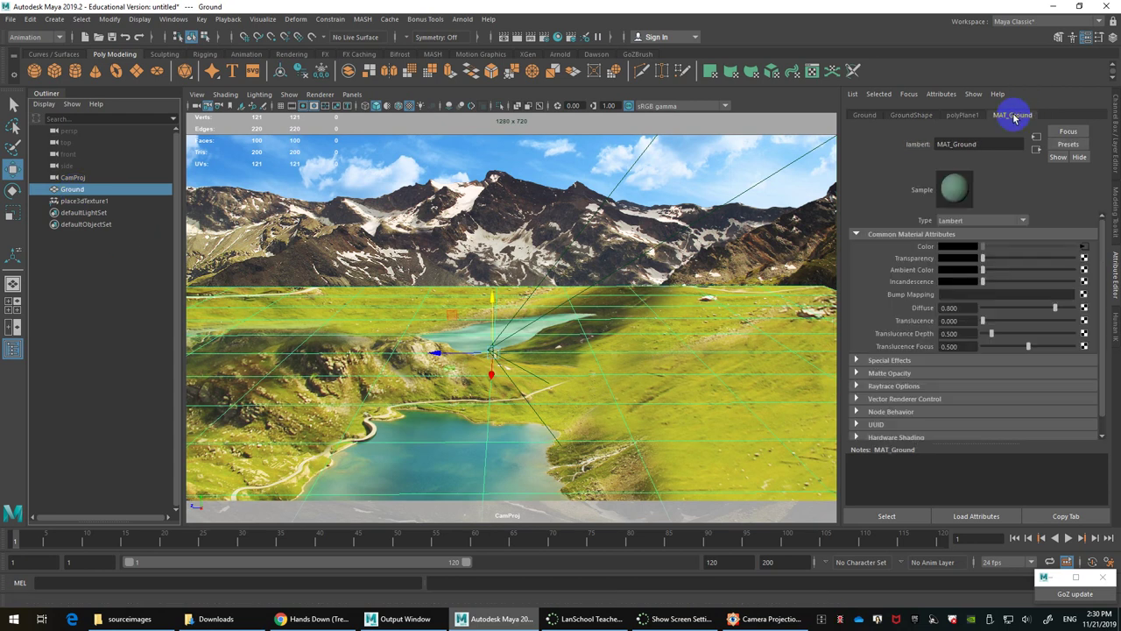
{"action": "left_click", "coordinate": [1084, 252]}
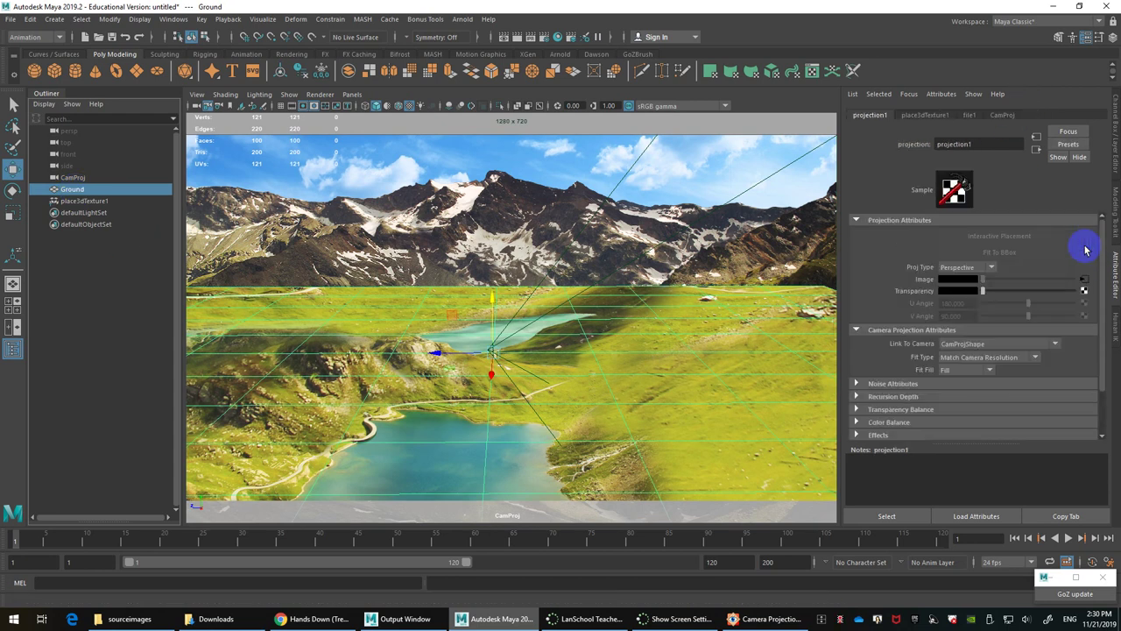
{"action": "left_click", "coordinate": [961, 345]}
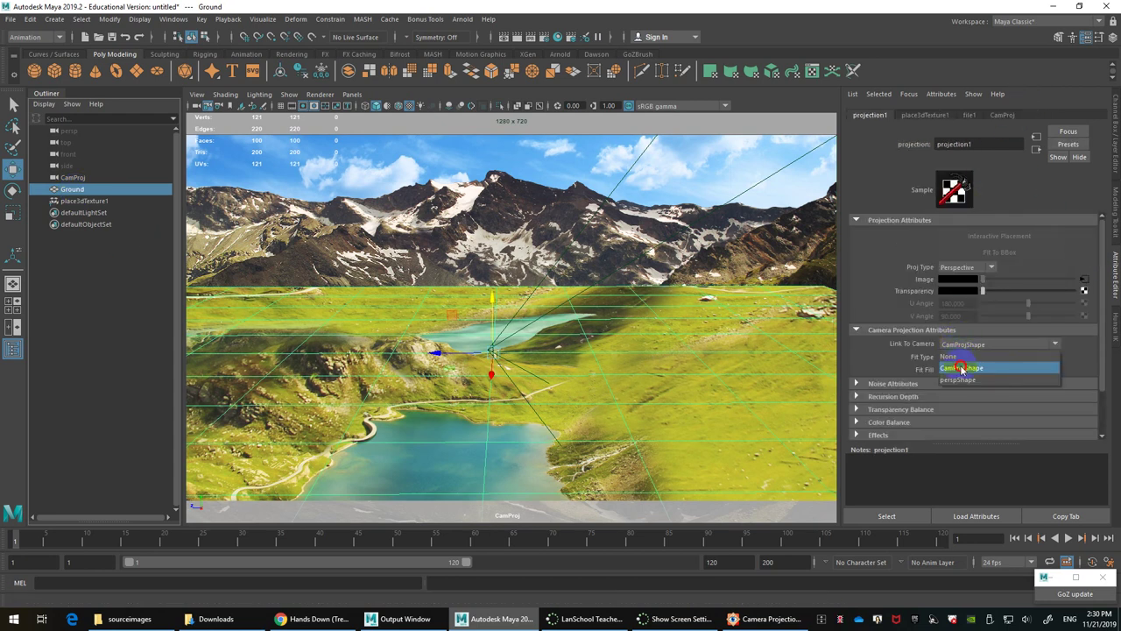
{"action": "left_click", "coordinate": [961, 369]}
{"action": "left_click", "coordinate": [966, 358]}
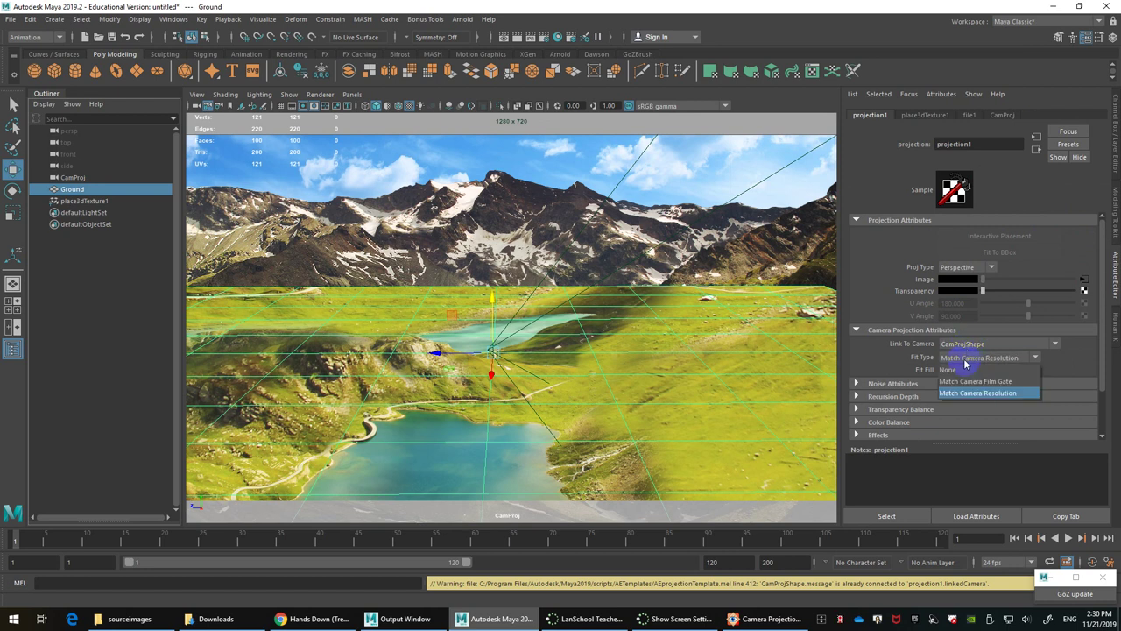
{"action": "left_click", "coordinate": [981, 393]}
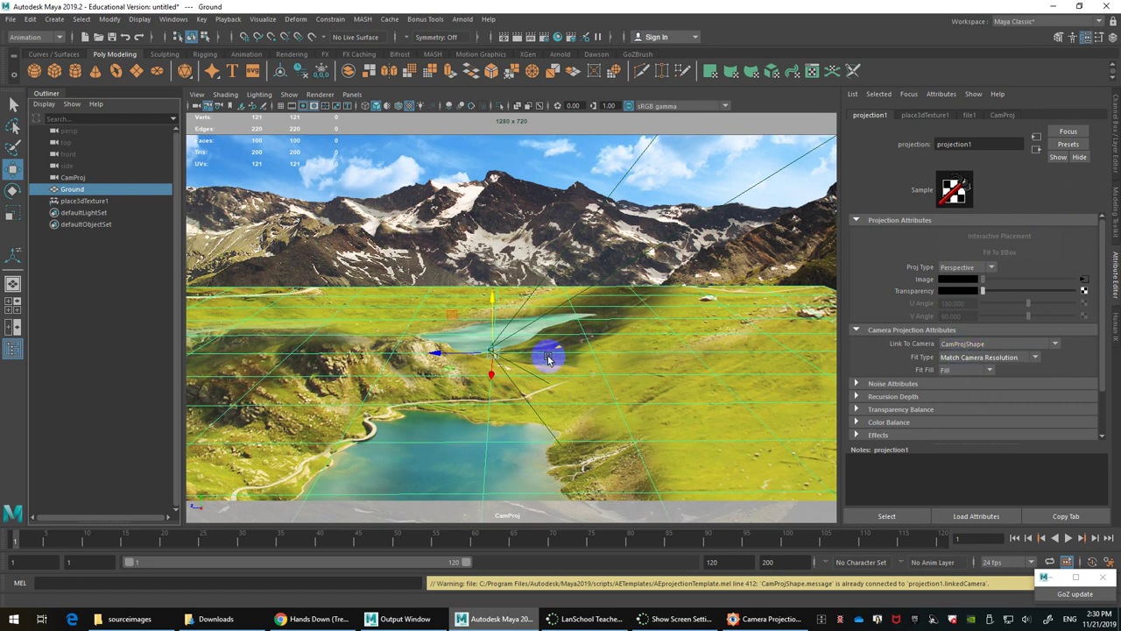
Step: Lower the Ground plane in the CamProj view to a height of about -24 cm
{"action": "left_click_drag", "start_coordinate": [493, 321], "coordinate": [614, 407]}
{"action": "left_click_drag", "start_coordinate": [611, 398], "coordinate": [610, 388]}
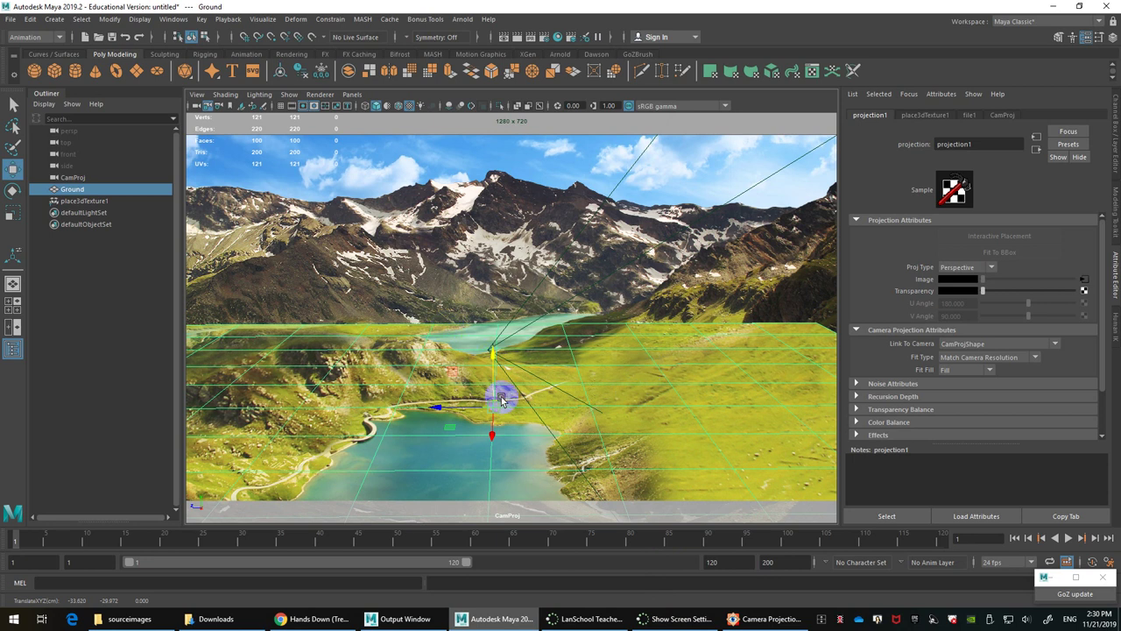
{"action": "left_click_drag", "start_coordinate": [496, 380], "coordinate": [495, 359]}
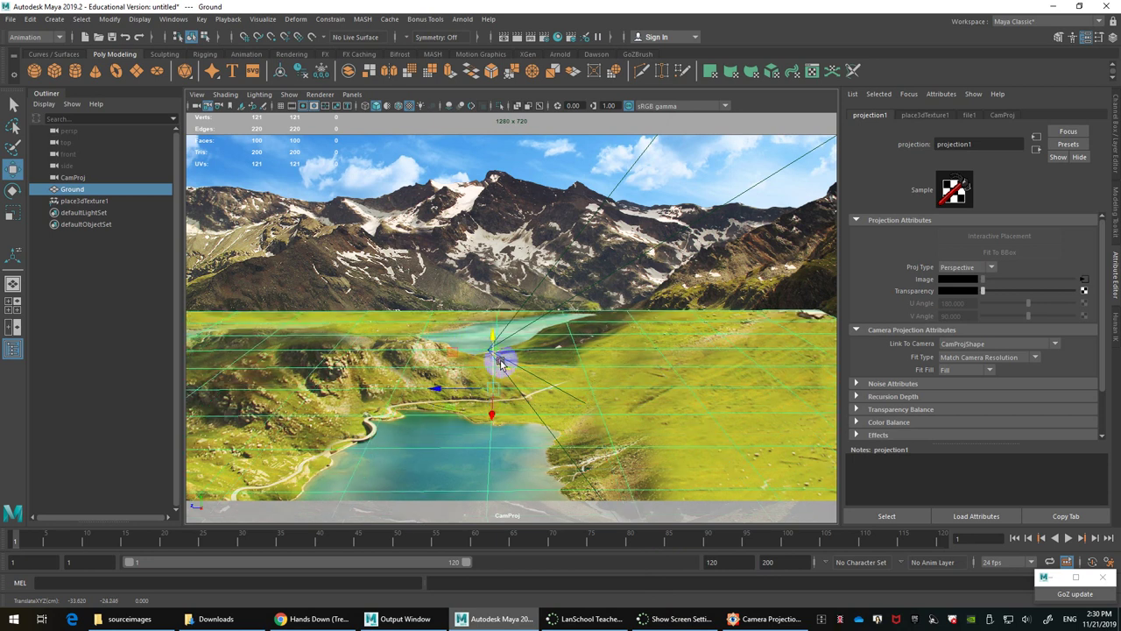
Step: Toggle the Ground plane's visibility repeatedly to compare it with the image plane, leaving it hidden
{"action": "key", "text": "h"}
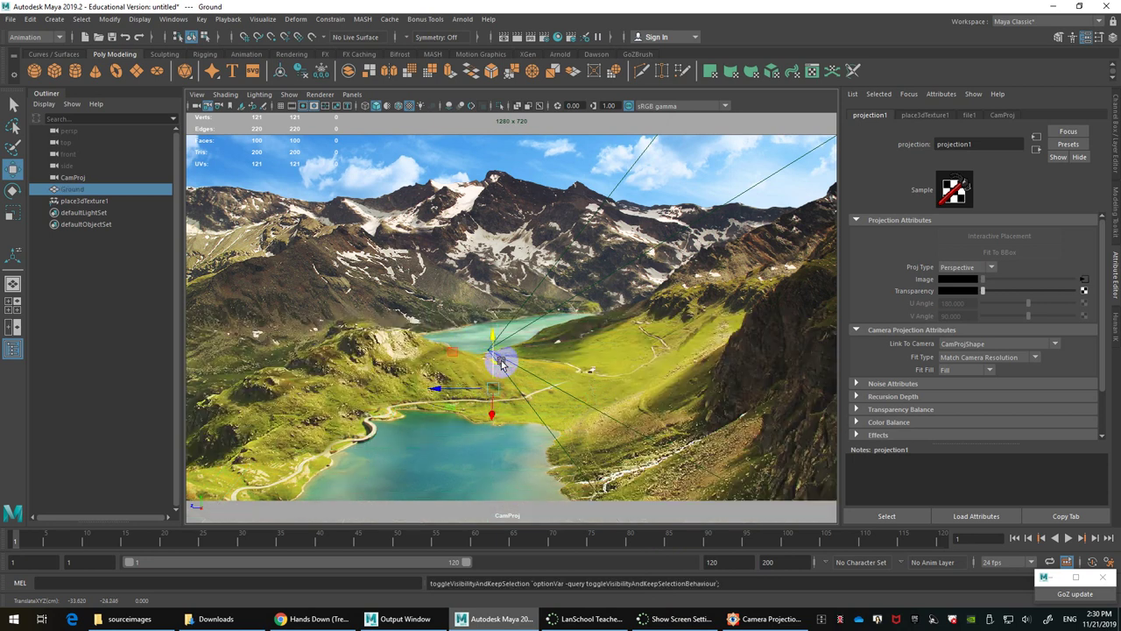
{"action": "key", "text": "h"}
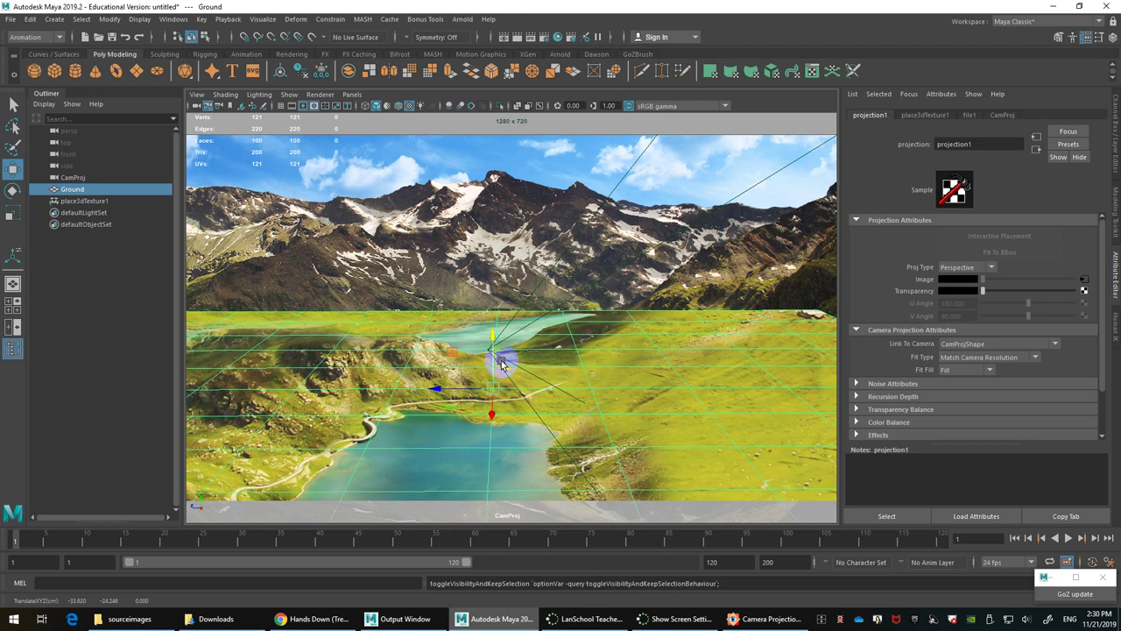
{"action": "key", "text": "h"}
{"action": "key", "text": "h"}
{"action": "key", "text": "h"}
{"action": "key", "text": "h"}
{"action": "key", "text": "h"}
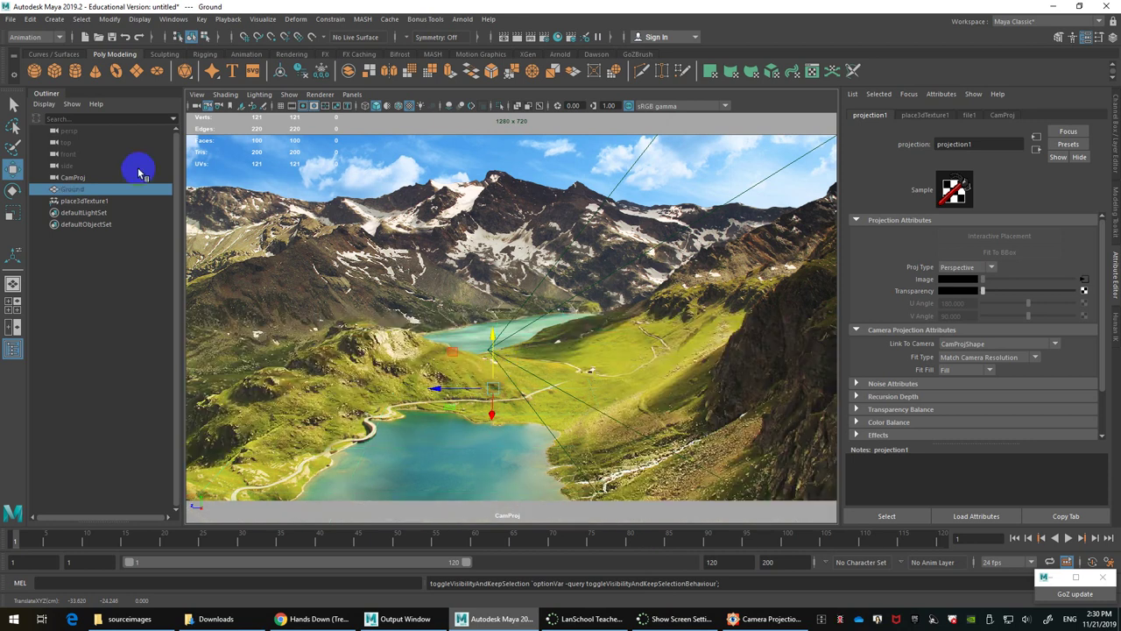
Step: Create a new polygon plane and scale it up uniformly in the CamProj view
{"action": "left_click", "coordinate": [137, 71]}
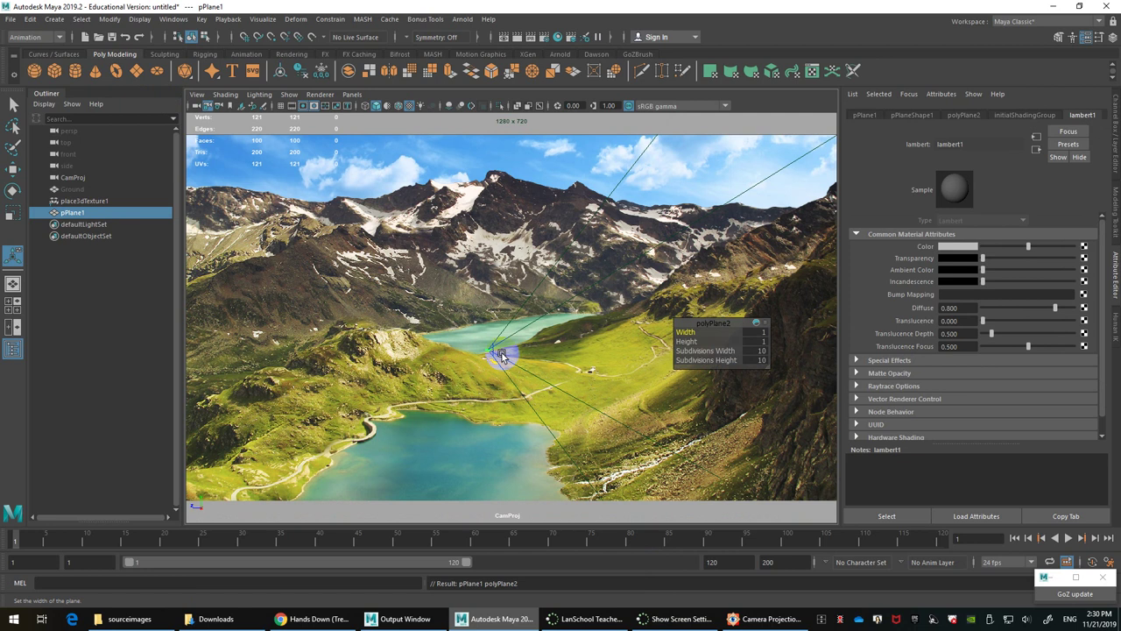
{"action": "left_click", "coordinate": [501, 354]}
{"action": "left_click", "coordinate": [489, 353]}
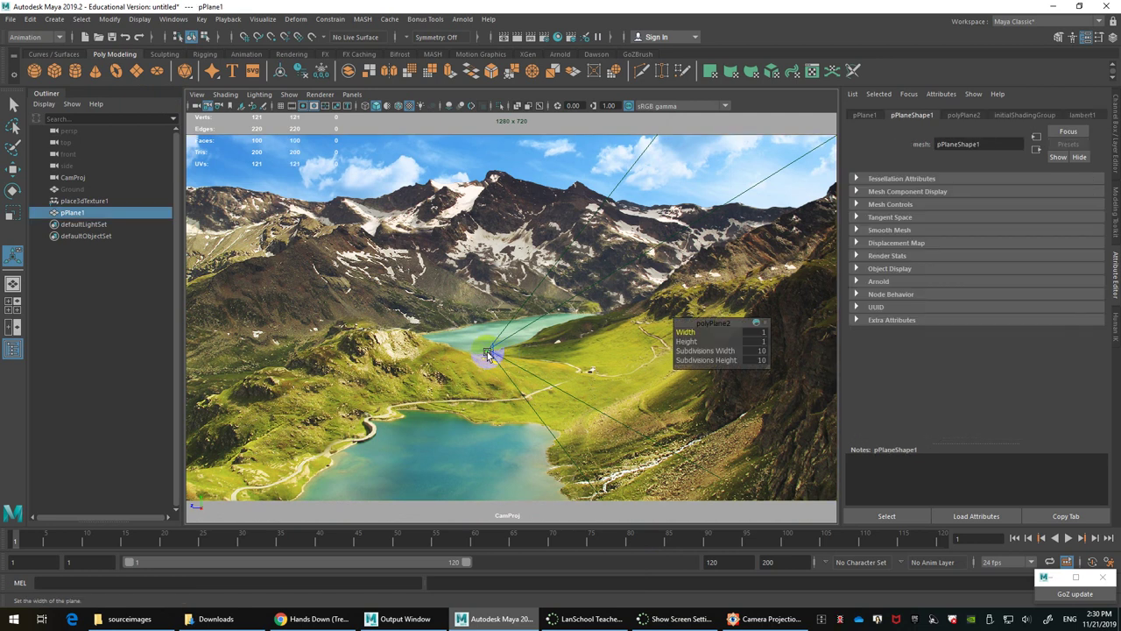
{"action": "key", "text": "r"}
{"action": "left_click_drag", "start_coordinate": [491, 346], "coordinate": [668, 511]}
{"action": "key", "text": "w"}
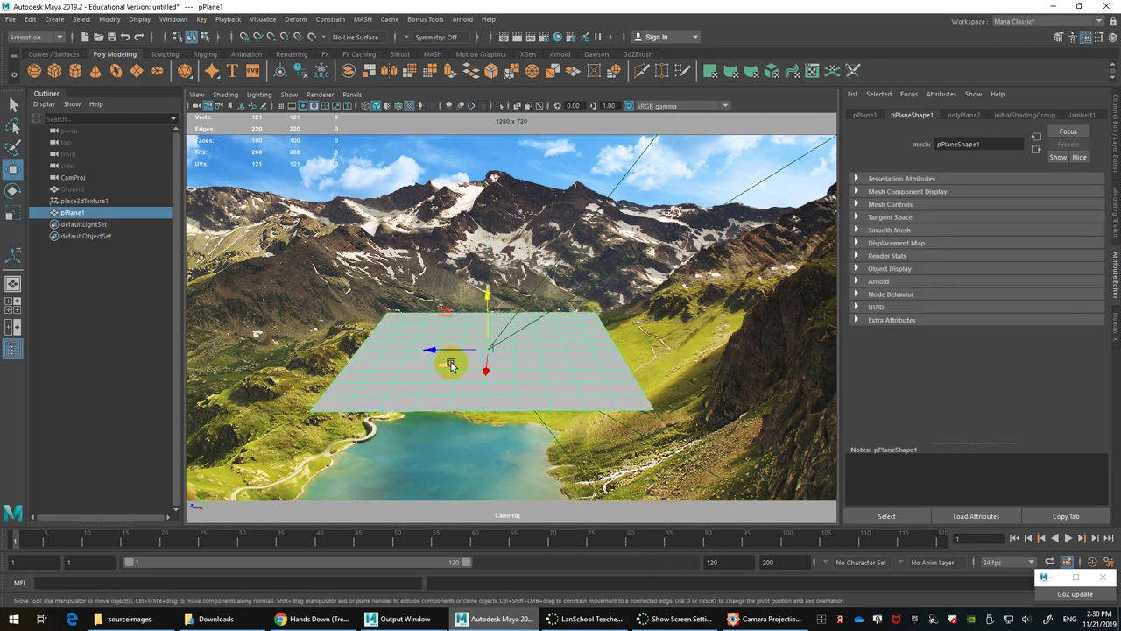
Step: In wireframe display, move the new plane over the hill beside the near lake and enlarge it to cover the area
{"action": "key", "text": "4"}
{"action": "mouse_move", "coordinate": [448, 366]}
{"action": "left_mouse_down"}
{"action": "mouse_move", "coordinate": [380, 380]}
{"action": "mouse_move", "coordinate": [314, 415]}
{"action": "left_mouse_up"}
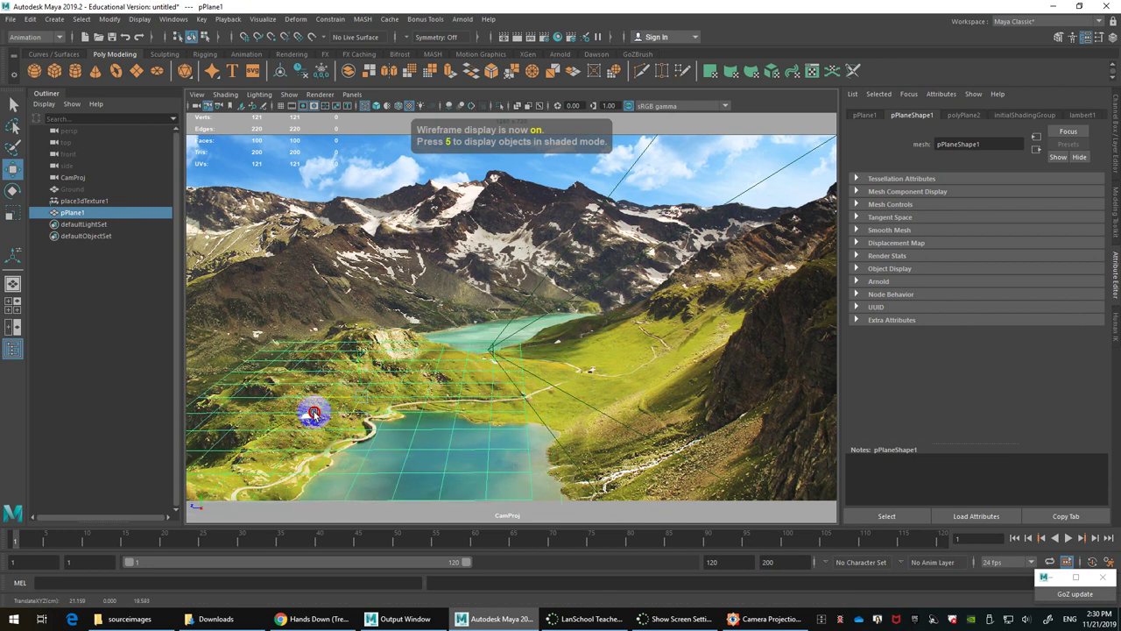
{"action": "key", "text": "r"}
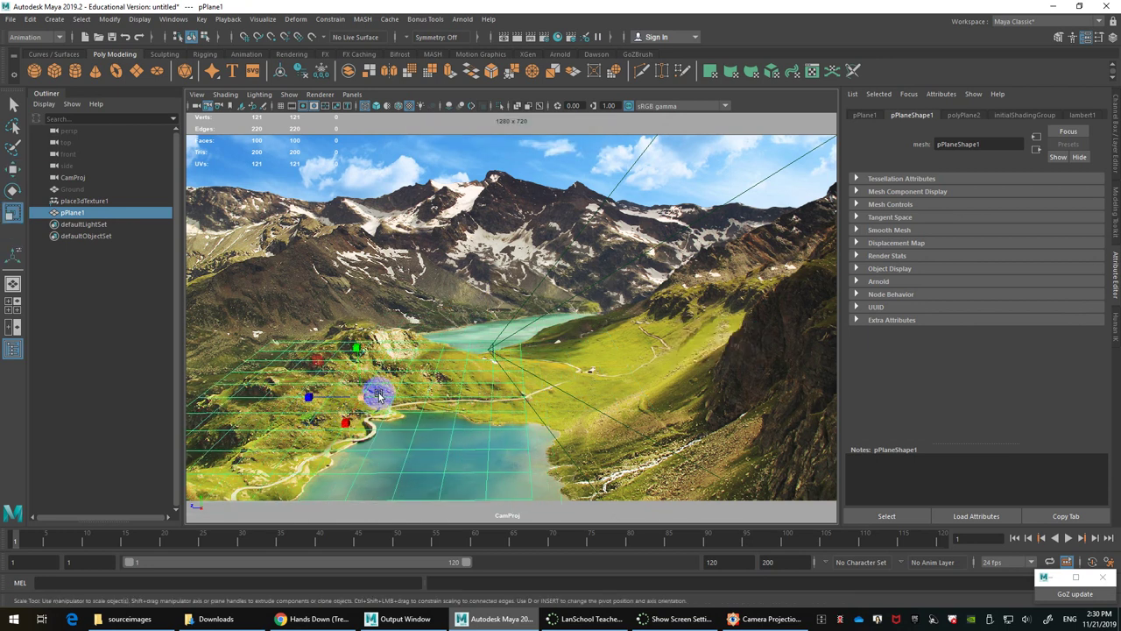
{"action": "left_click_drag", "start_coordinate": [360, 399], "coordinate": [408, 425]}
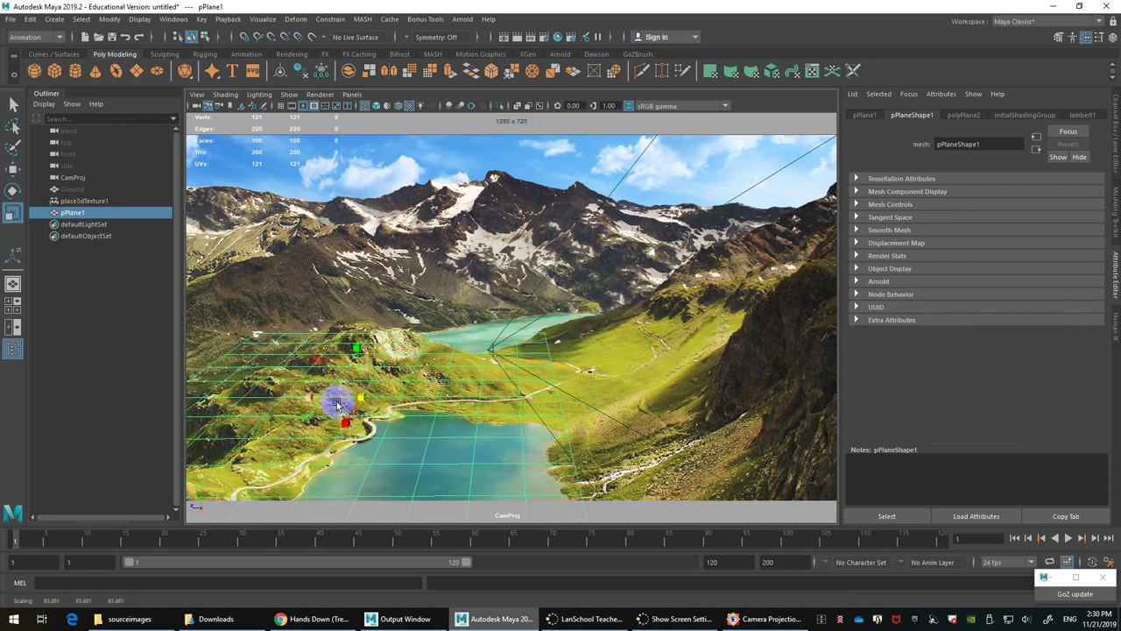
{"action": "left_click_drag", "start_coordinate": [310, 399], "coordinate": [351, 395]}
{"action": "key", "text": "w"}
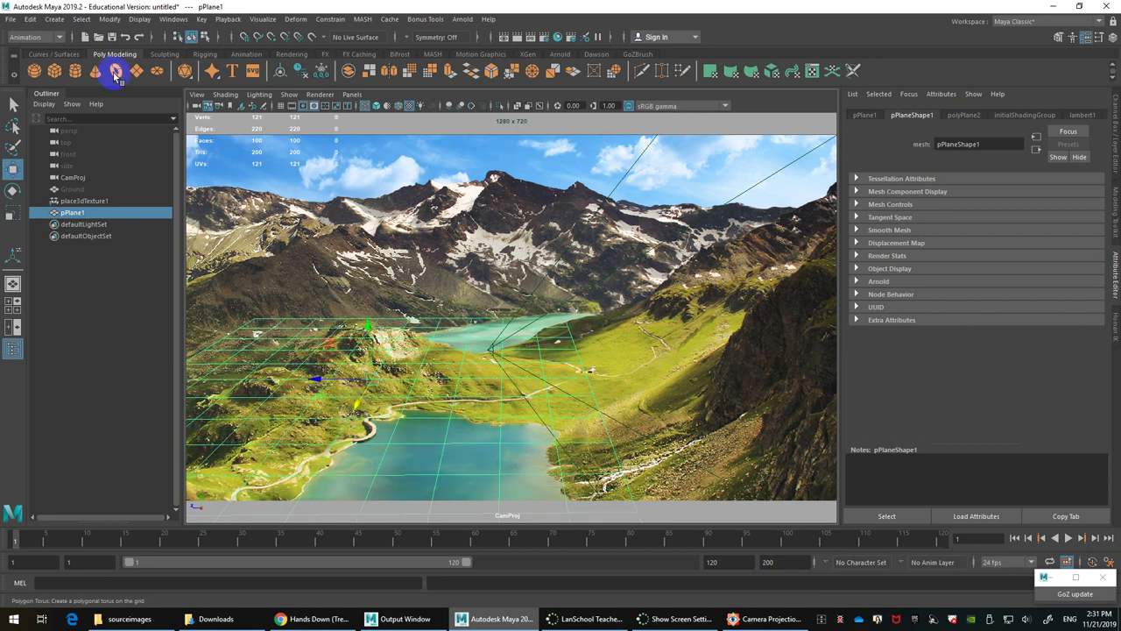
Step: Sculpt the plane into a raised hill with the Sculpt tool and lower it to match the grassy hill in the image
{"action": "left_click", "coordinate": [162, 54]}
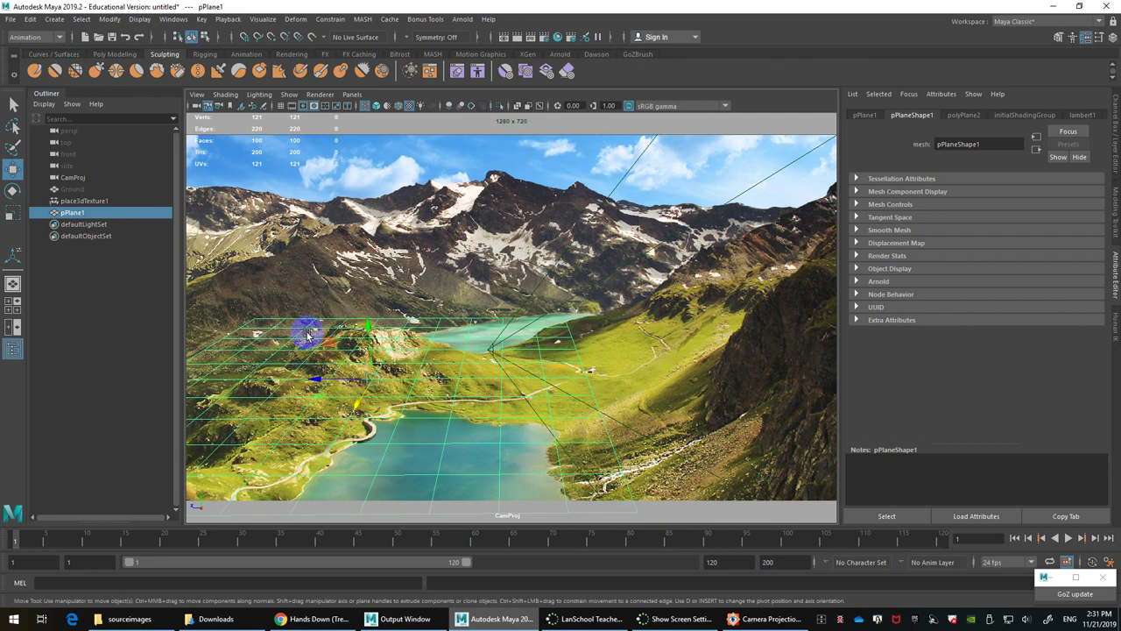
{"action": "right_click_drag", "start_coordinate": [306, 330], "coordinate": [233, 268]}
{"action": "left_click", "coordinate": [31, 70]}
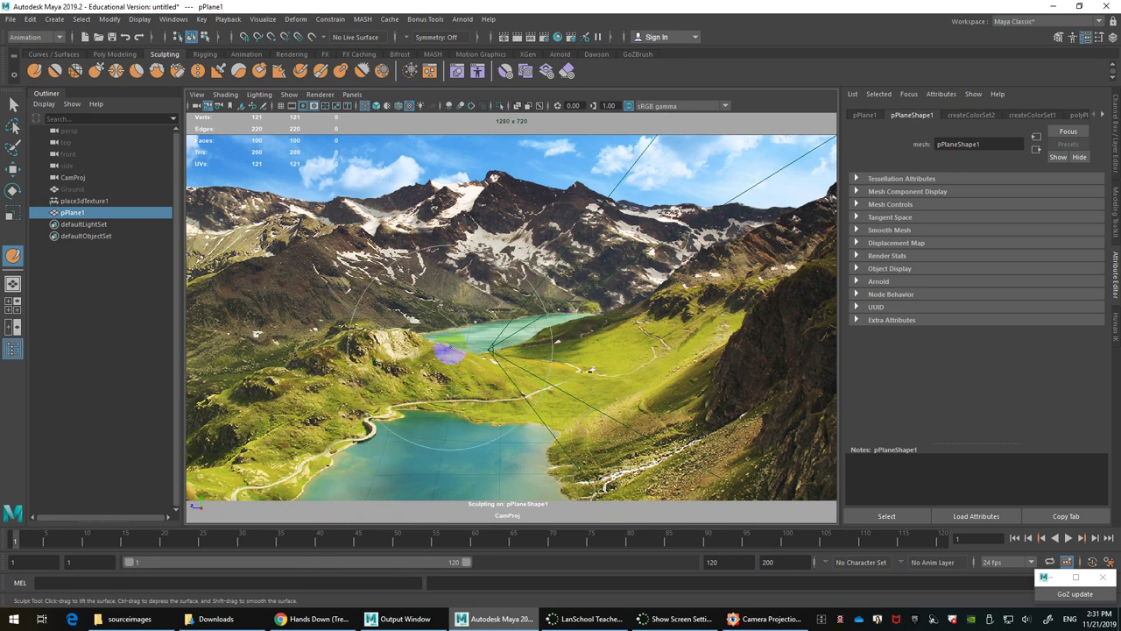
{"action": "key", "text": "w"}
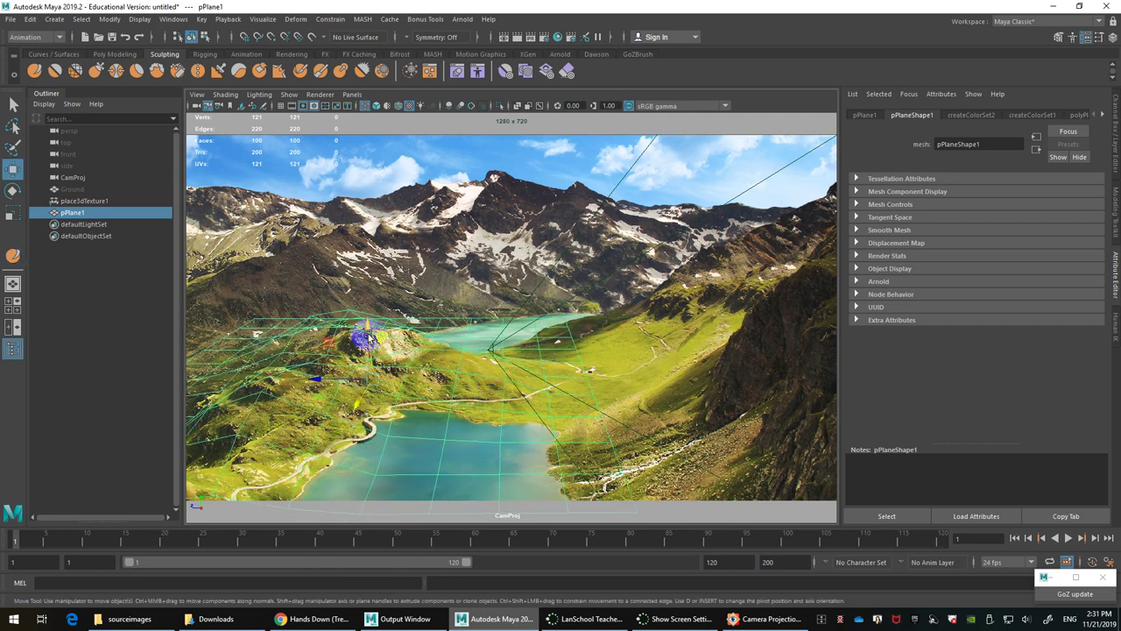
{"action": "left_click_drag", "start_coordinate": [369, 336], "coordinate": [380, 357]}
Step: Move two crest vertices of the sculpted plane to fit the hill's ridge and return to object mode
{"action": "right_click_drag", "start_coordinate": [331, 325], "coordinate": [290, 298]}
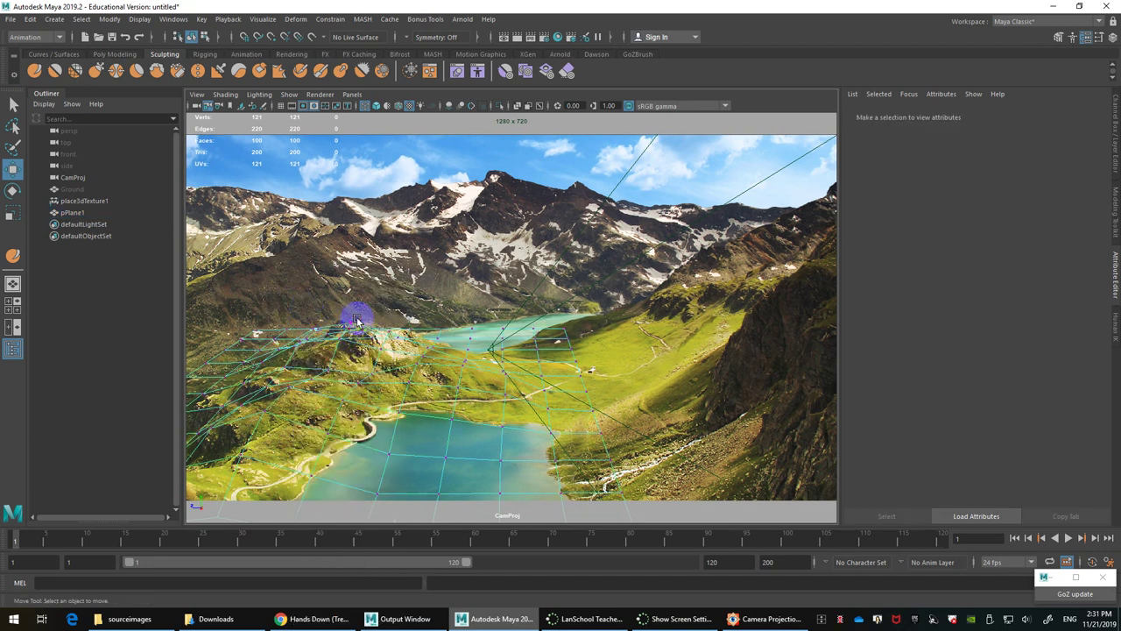
{"action": "left_click_drag", "start_coordinate": [332, 340], "coordinate": [349, 311]}
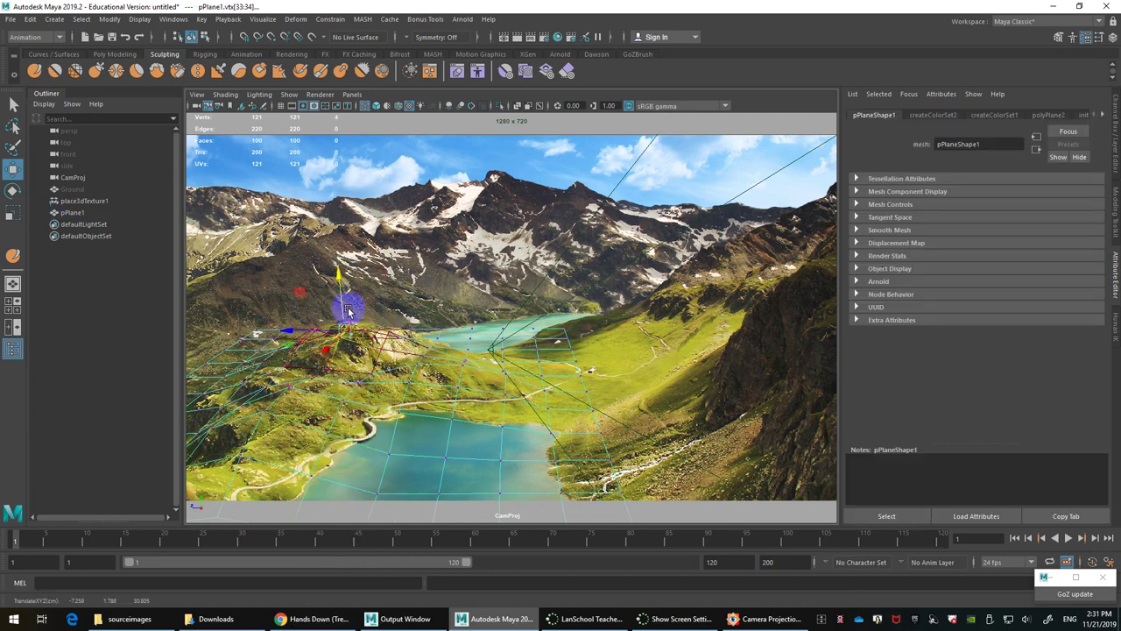
{"action": "right_click_drag", "start_coordinate": [400, 346], "coordinate": [471, 313]}
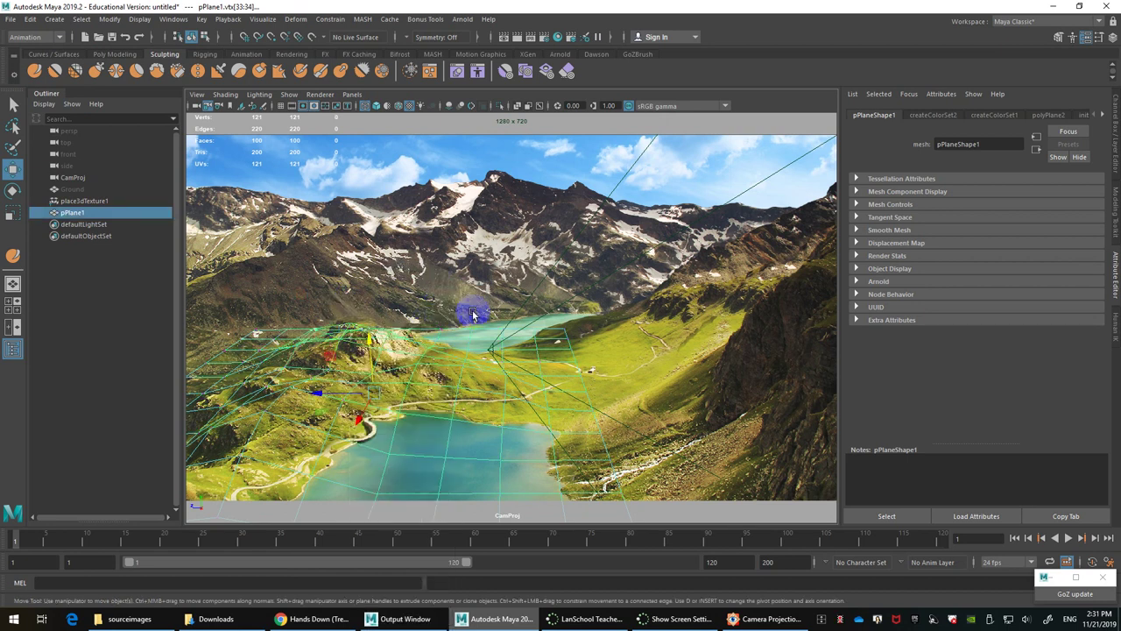
{"action": "left_click", "coordinate": [456, 364]}
{"action": "left_click", "coordinate": [454, 364]}
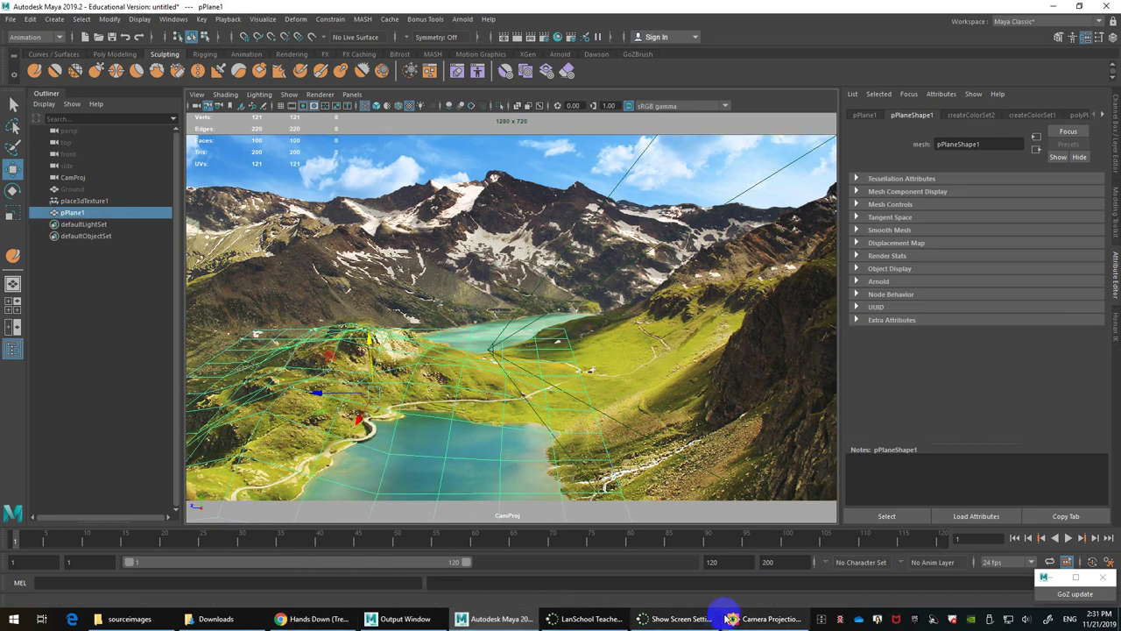
Step: Switch to FastStone Image Viewer, review the midground alpha mattes, compare the ground plane underpaint with Camera Projection.tif, and close the viewer
{"action": "left_click", "coordinate": [768, 619]}
{"action": "scroll", "coordinate": [581, 279], "scroll_direction": "up", "scroll_amount": 4}
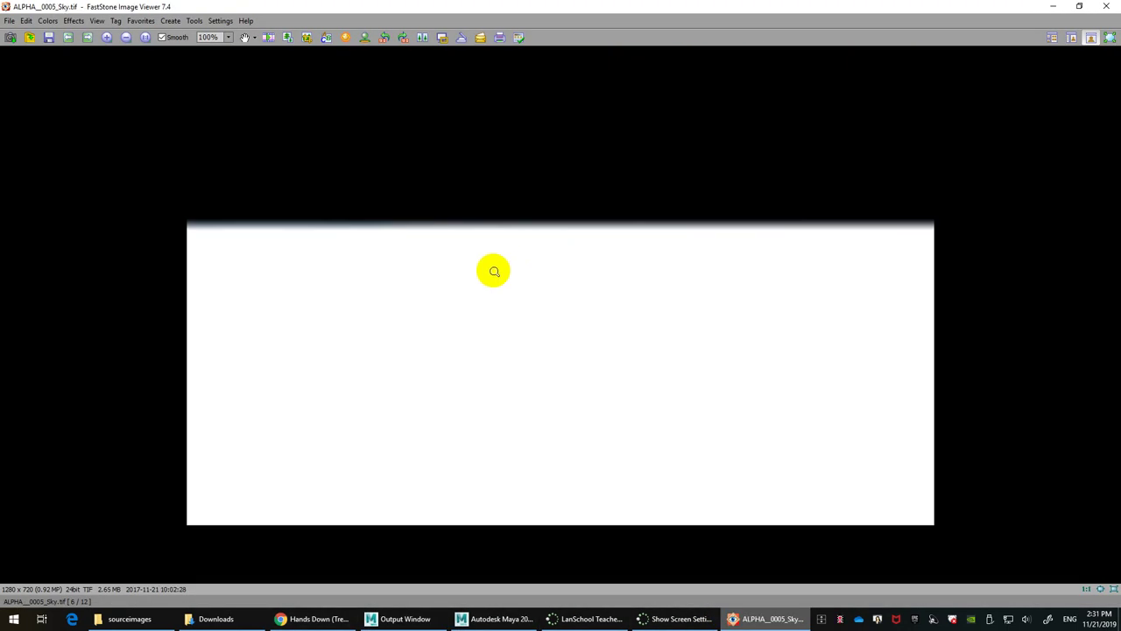
{"action": "scroll", "coordinate": [446, 264], "scroll_direction": "up", "scroll_amount": 3}
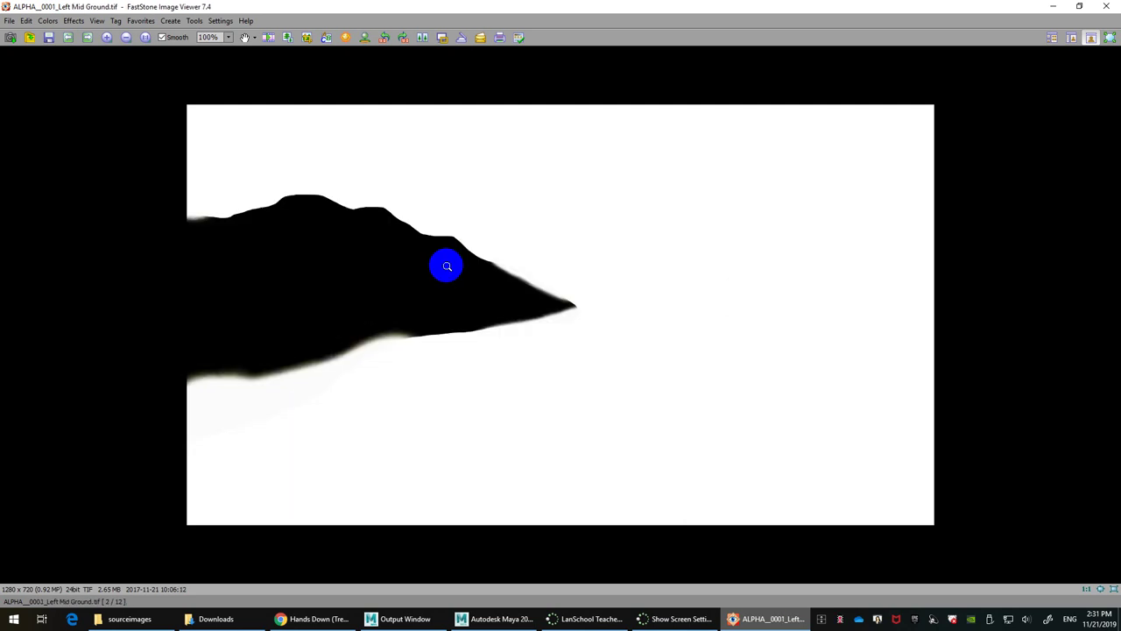
{"action": "scroll", "coordinate": [446, 265], "scroll_direction": "down", "scroll_amount": 7}
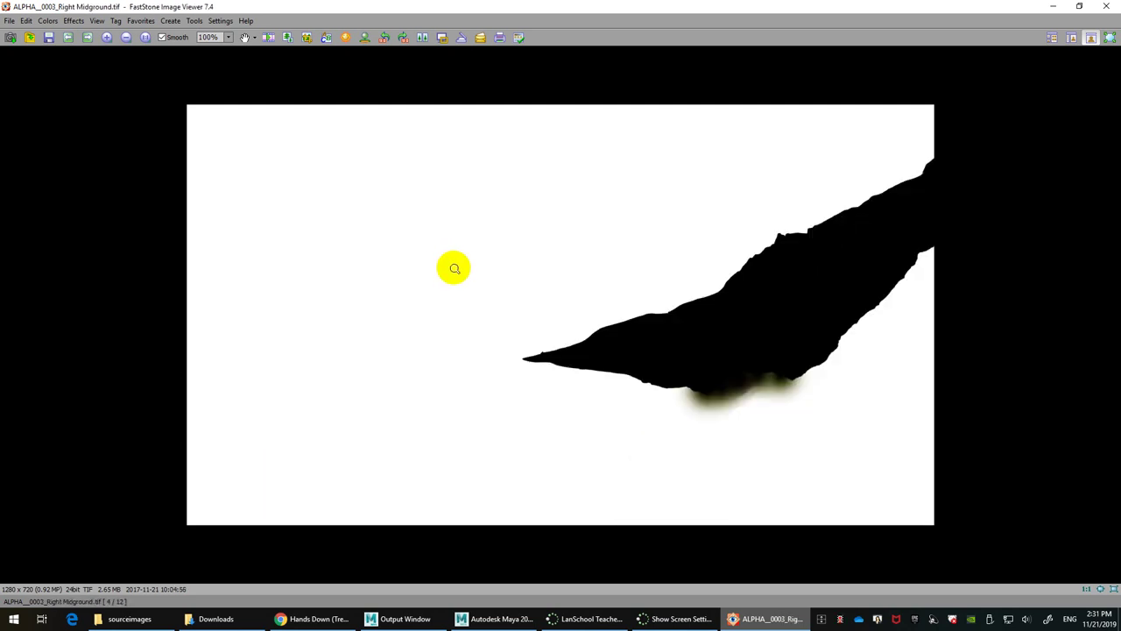
{"action": "scroll", "coordinate": [375, 412], "scroll_direction": "up", "scroll_amount": 1}
{"action": "scroll", "coordinate": [377, 403], "scroll_direction": "down", "scroll_amount": 1}
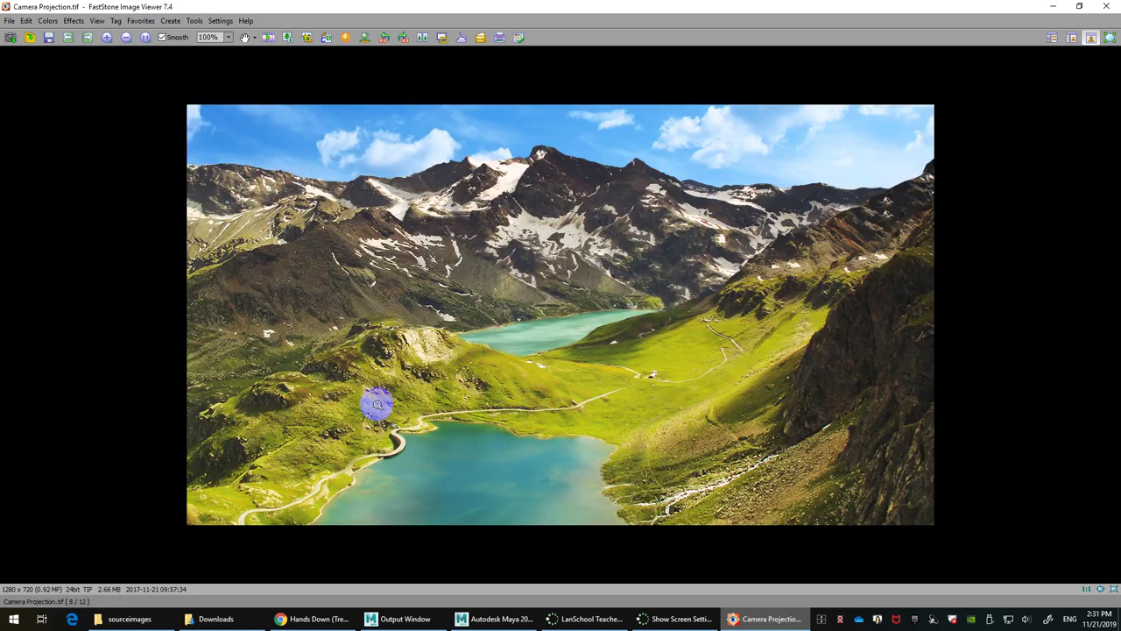
{"action": "scroll", "coordinate": [377, 400], "scroll_direction": "up", "scroll_amount": 1}
{"action": "scroll", "coordinate": [381, 389], "scroll_direction": "down", "scroll_amount": 1}
{"action": "scroll", "coordinate": [512, 318], "scroll_direction": "up", "scroll_amount": 1}
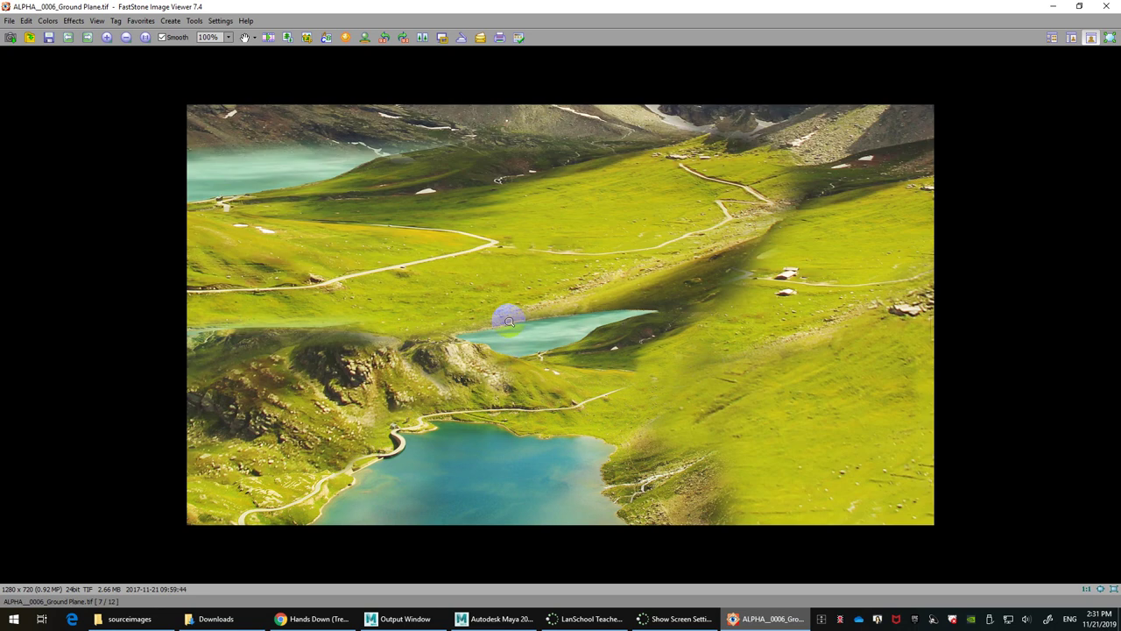
{"action": "scroll", "coordinate": [509, 322], "scroll_direction": "down", "scroll_amount": 1}
{"action": "scroll", "coordinate": [500, 313], "scroll_direction": "up", "scroll_amount": 1}
{"action": "scroll", "coordinate": [500, 312], "scroll_direction": "down", "scroll_amount": 1}
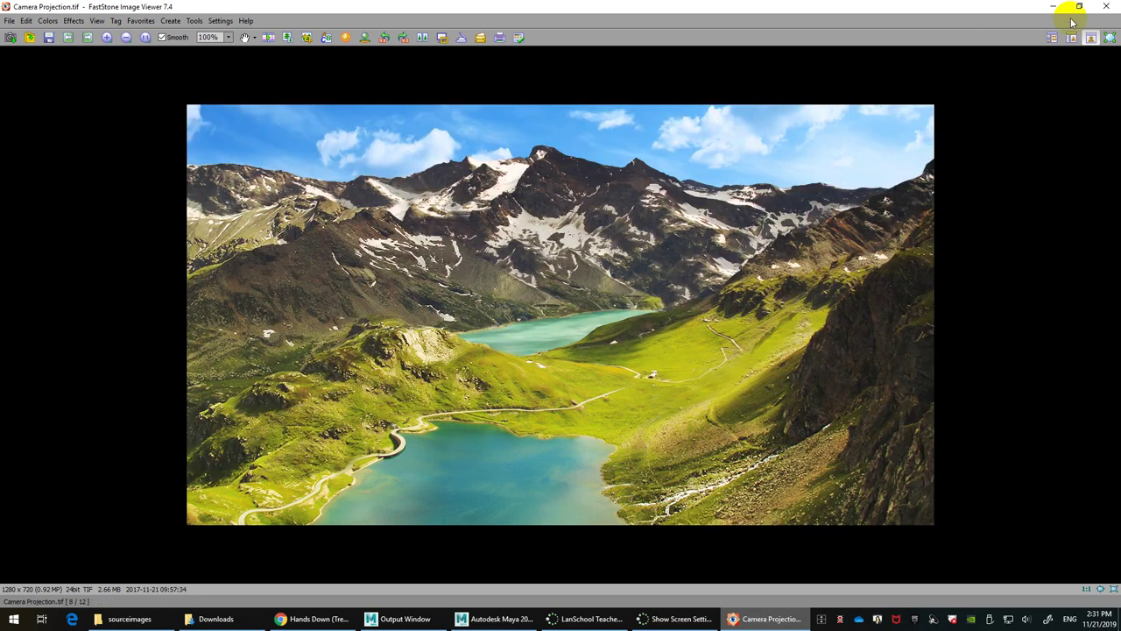
{"action": "left_click", "coordinate": [1101, 8]}
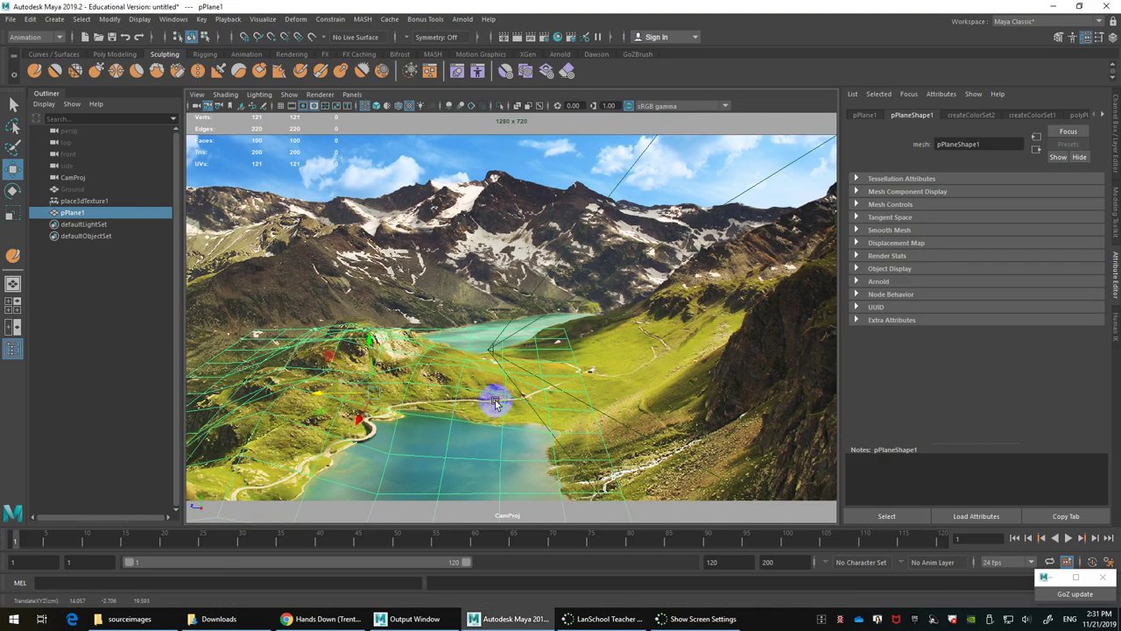
Step: Show all hidden objects in the Maya scene
{"action": "left_click", "coordinate": [140, 18]}
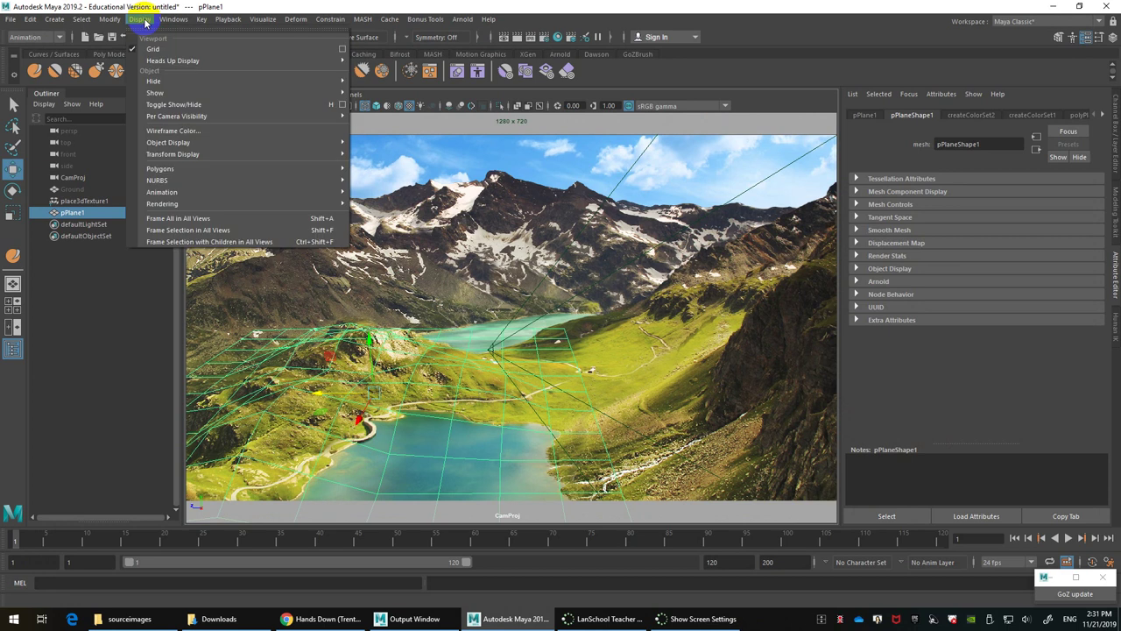
{"action": "mouse_move", "coordinate": [194, 92]}
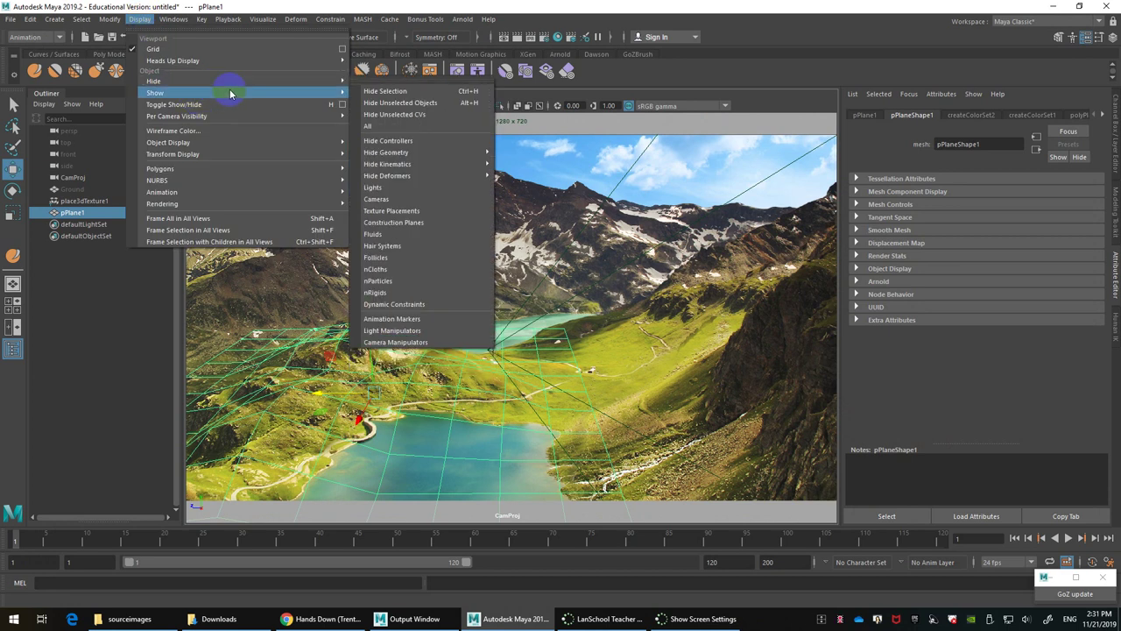
{"action": "left_click", "coordinate": [390, 138]}
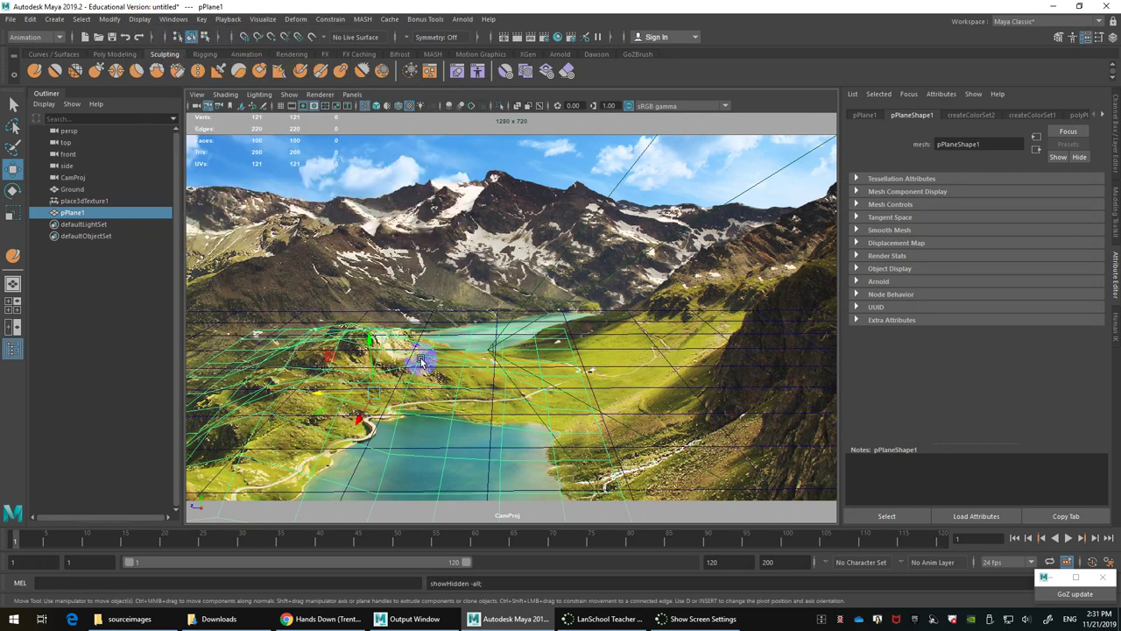
Step: Switch to shaded display and try lowering the sculpted hill plane, undoing the move
{"action": "key", "text": "5"}
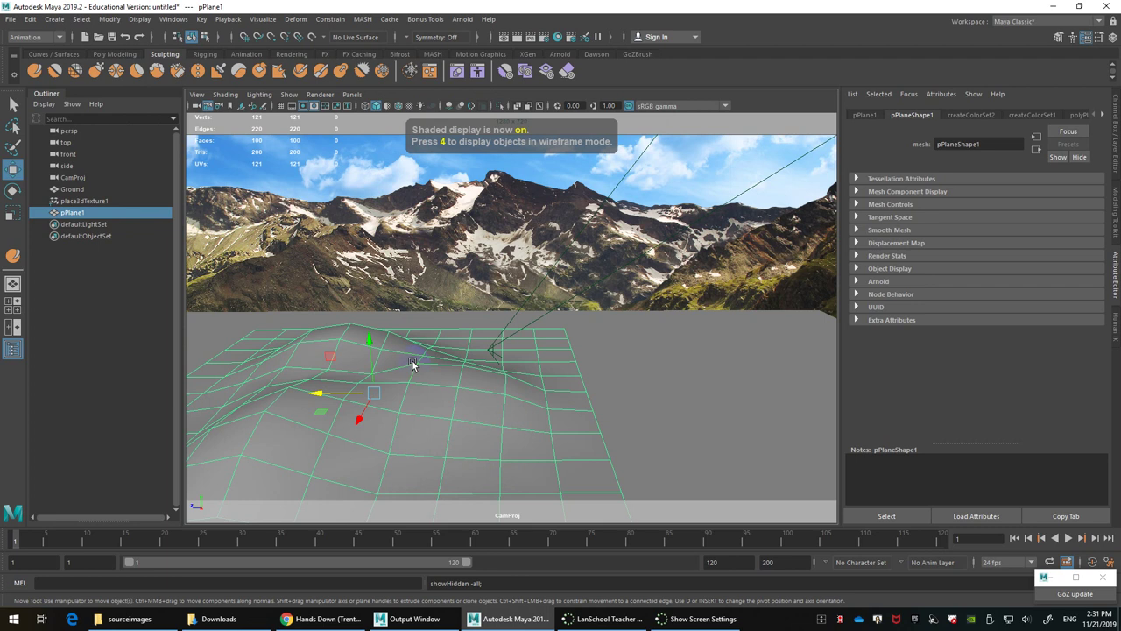
{"action": "left_click_drag", "start_coordinate": [363, 351], "coordinate": [385, 441]}
{"action": "key", "text": "ctrl+z"}
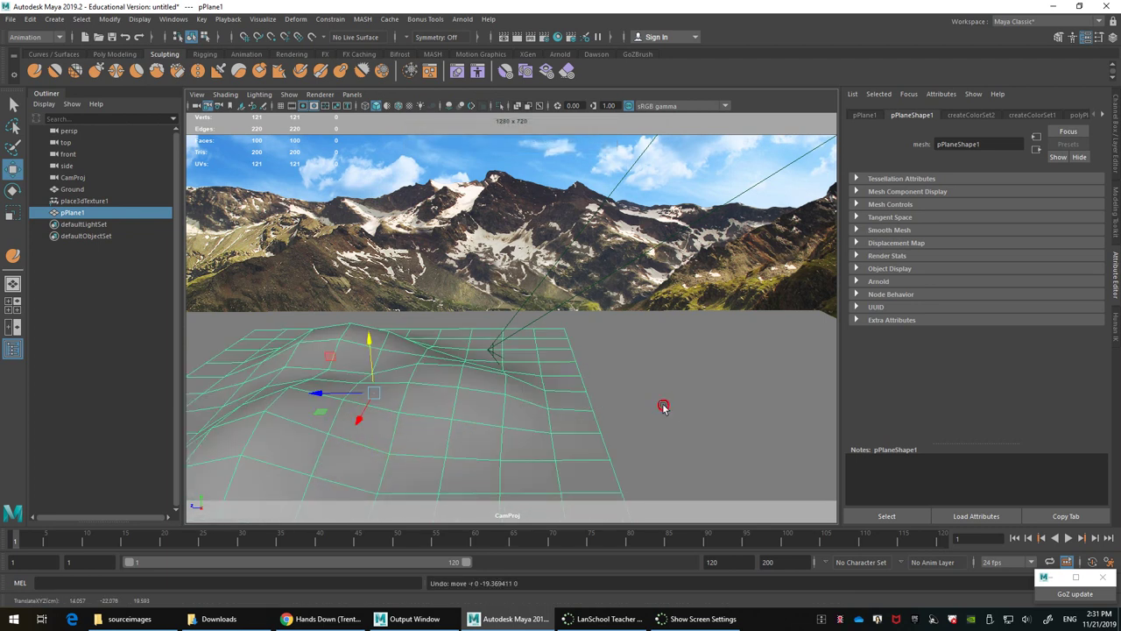
Step: Raise the Ground plane to a height of about -2.3 cm and shift it toward the camera to intersect the hill
{"action": "left_click", "coordinate": [454, 354]}
{"action": "left_click_drag", "start_coordinate": [488, 359], "coordinate": [492, 276]}
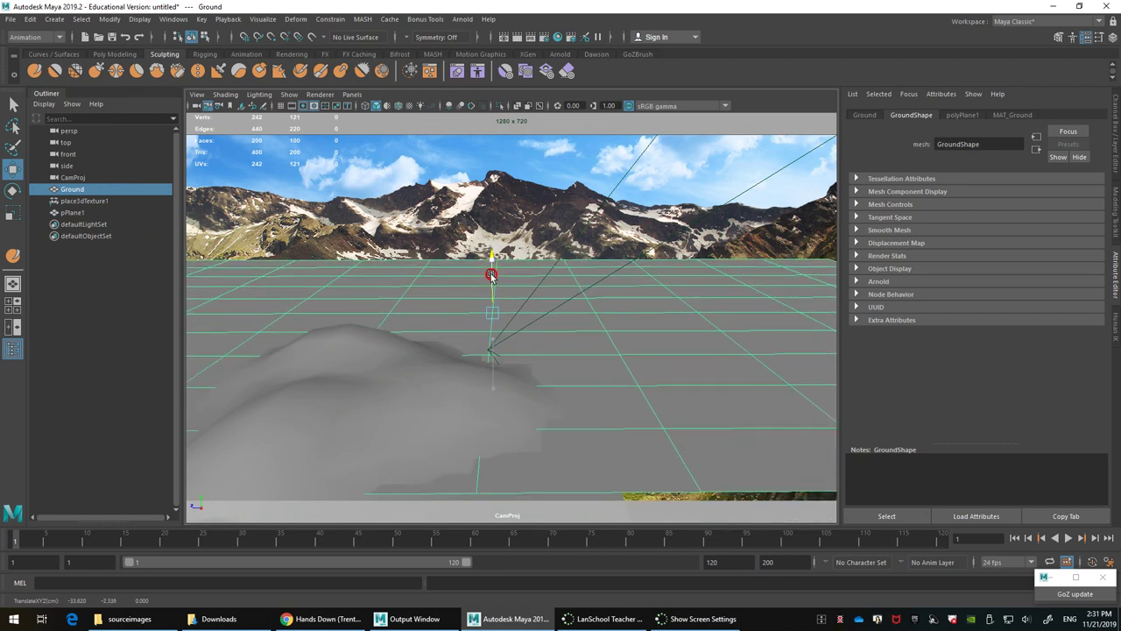
{"action": "mouse_move", "coordinate": [481, 332]}
{"action": "left_mouse_down"}
{"action": "mouse_move", "coordinate": [493, 353]}
{"action": "mouse_move", "coordinate": [499, 341]}
{"action": "left_mouse_up"}
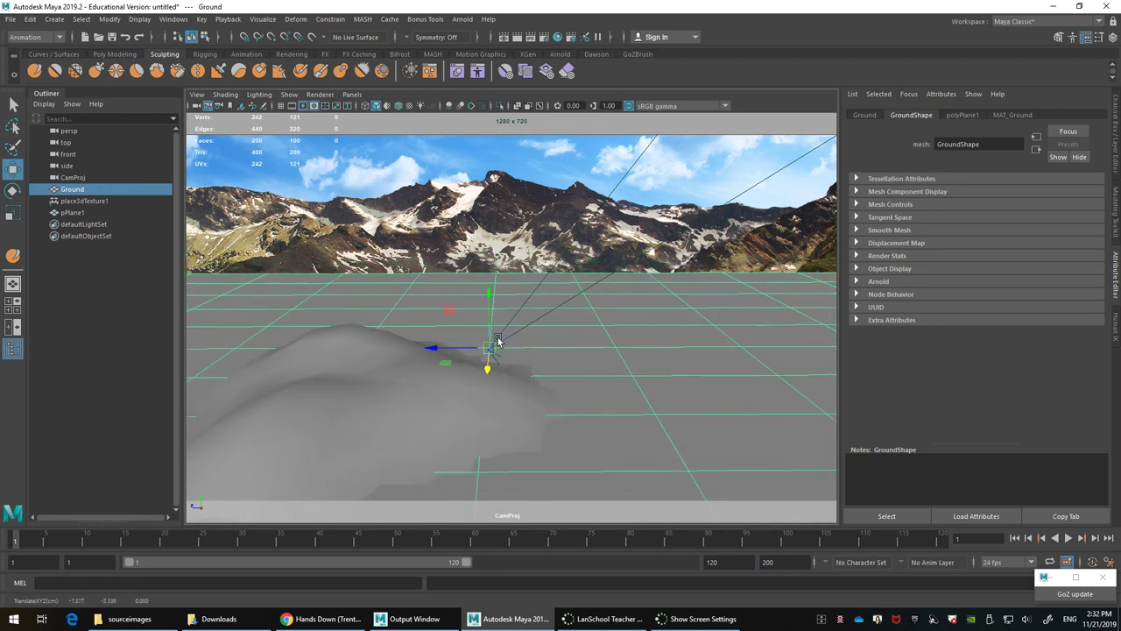
Step: Select the sculpted hill plane, pPlane1, and check it in textured display before returning to shaded display
{"action": "left_click", "coordinate": [342, 410]}
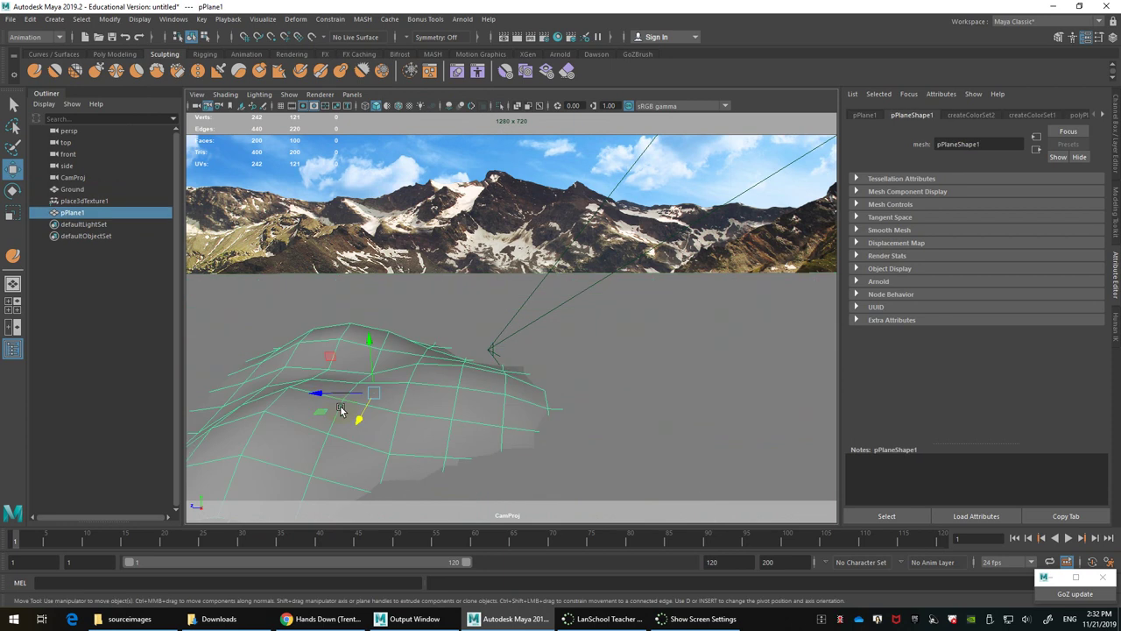
{"action": "key", "text": "6"}
{"action": "key", "text": "5"}
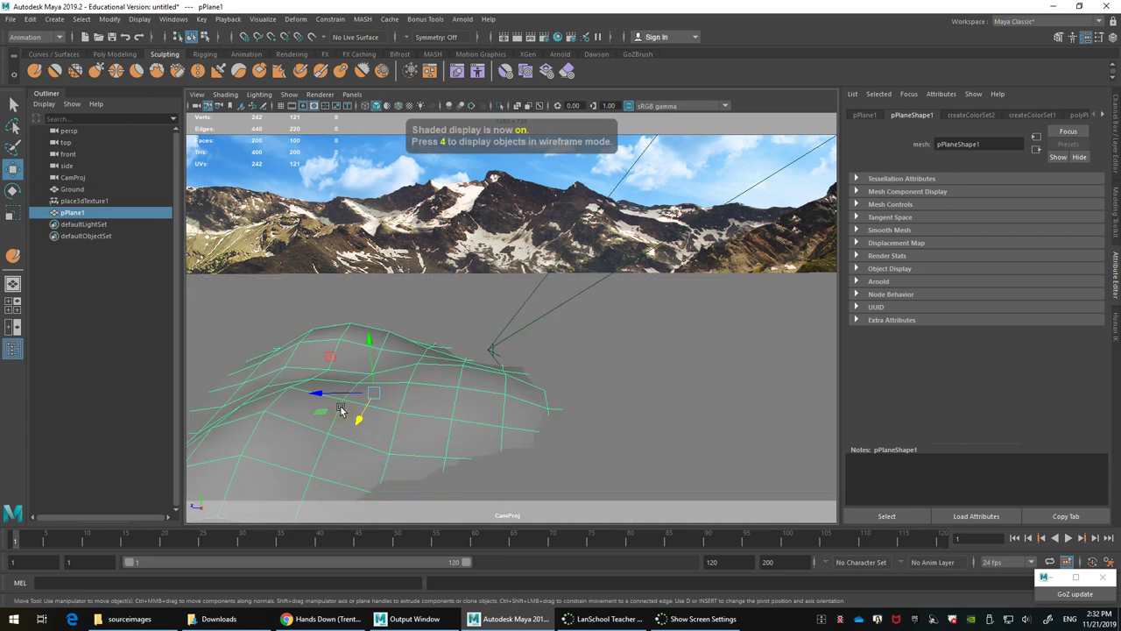
Step: Assign a new Lambert material to the sculpted hill plane and map its color with a File texture created as a projection
{"action": "left_click", "coordinate": [1030, 114]}
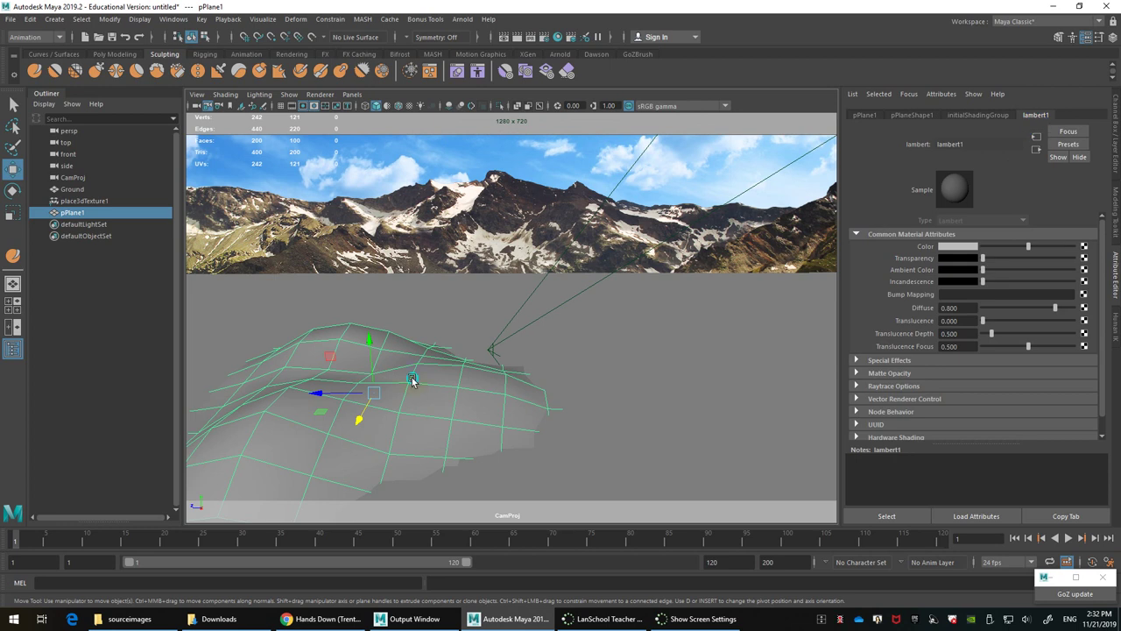
{"action": "right_click_drag", "start_coordinate": [413, 379], "coordinate": [481, 521]}
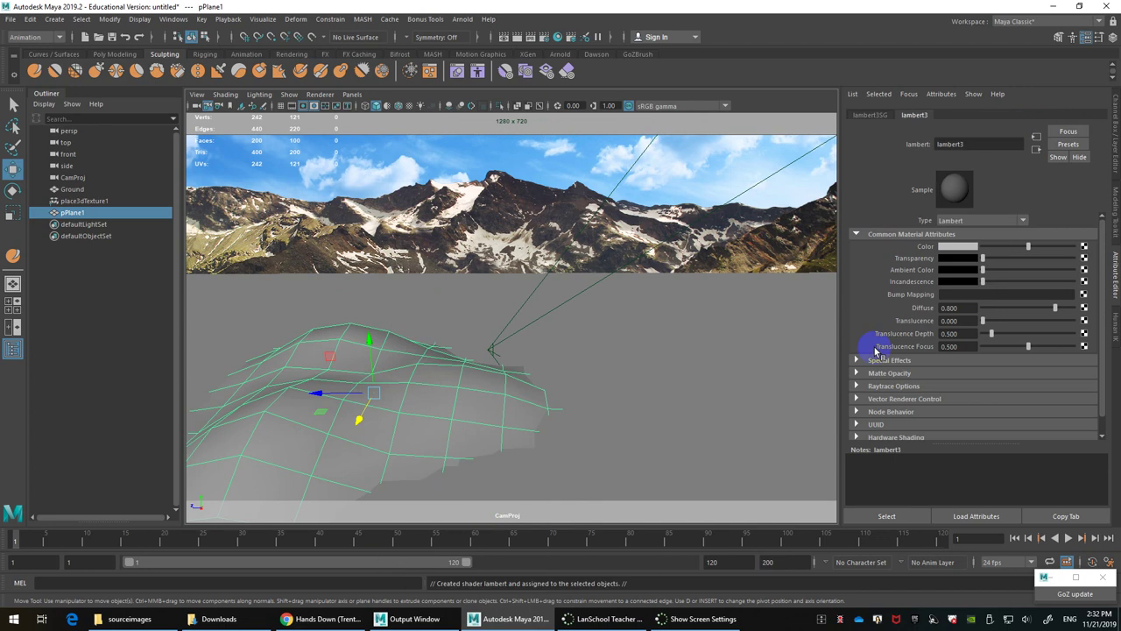
{"action": "left_click", "coordinate": [1084, 249]}
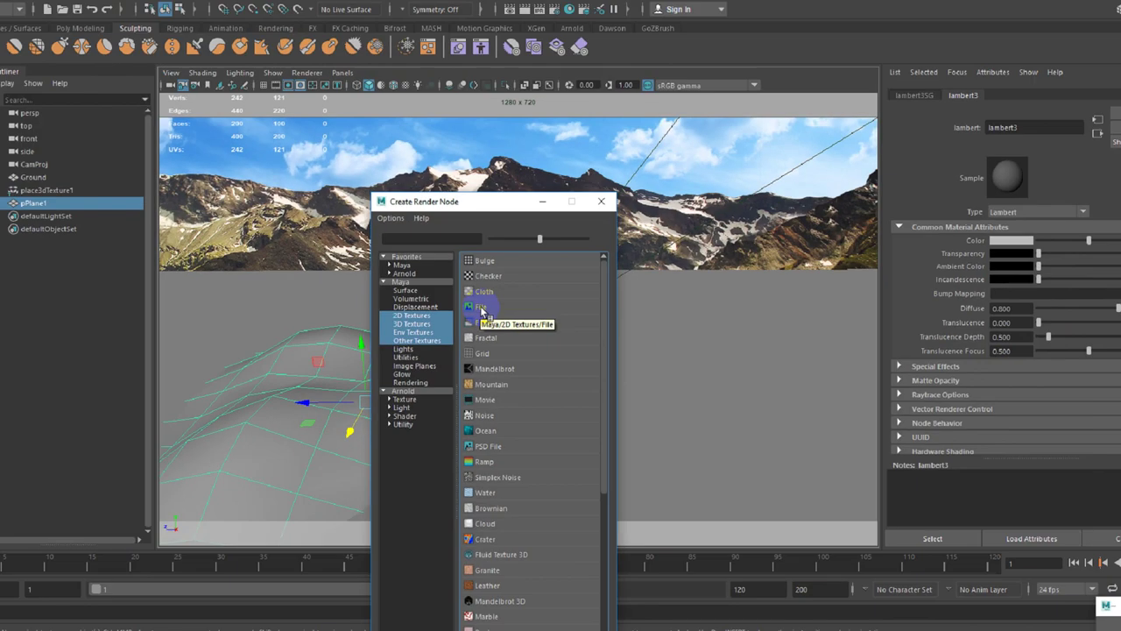
{"action": "right_click", "coordinate": [571, 326]}
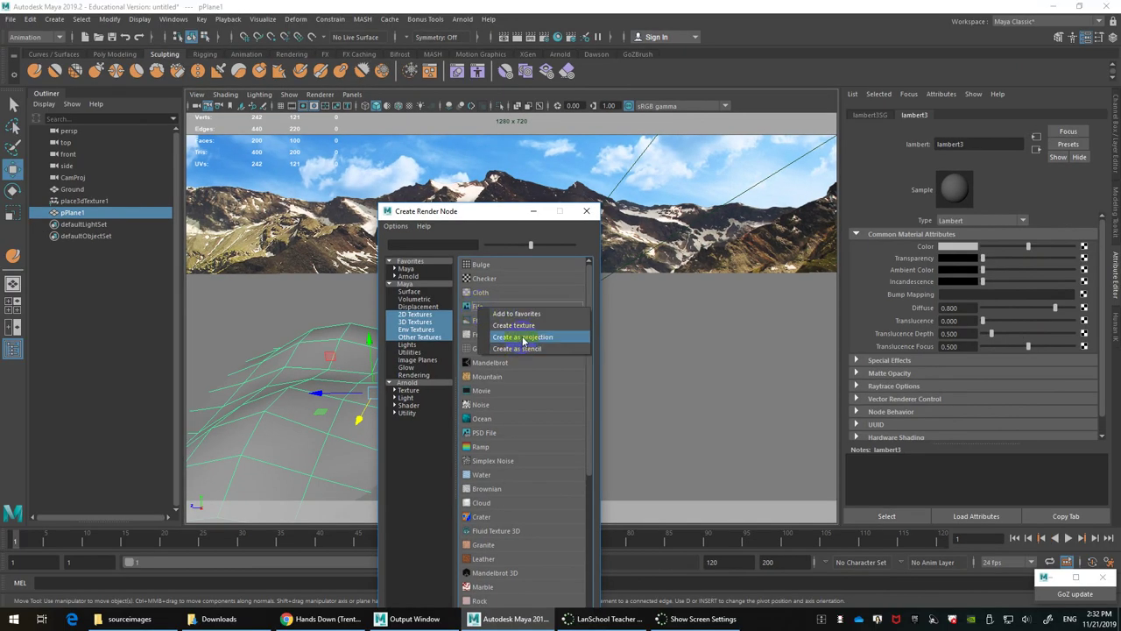
{"action": "left_click", "coordinate": [524, 338]}
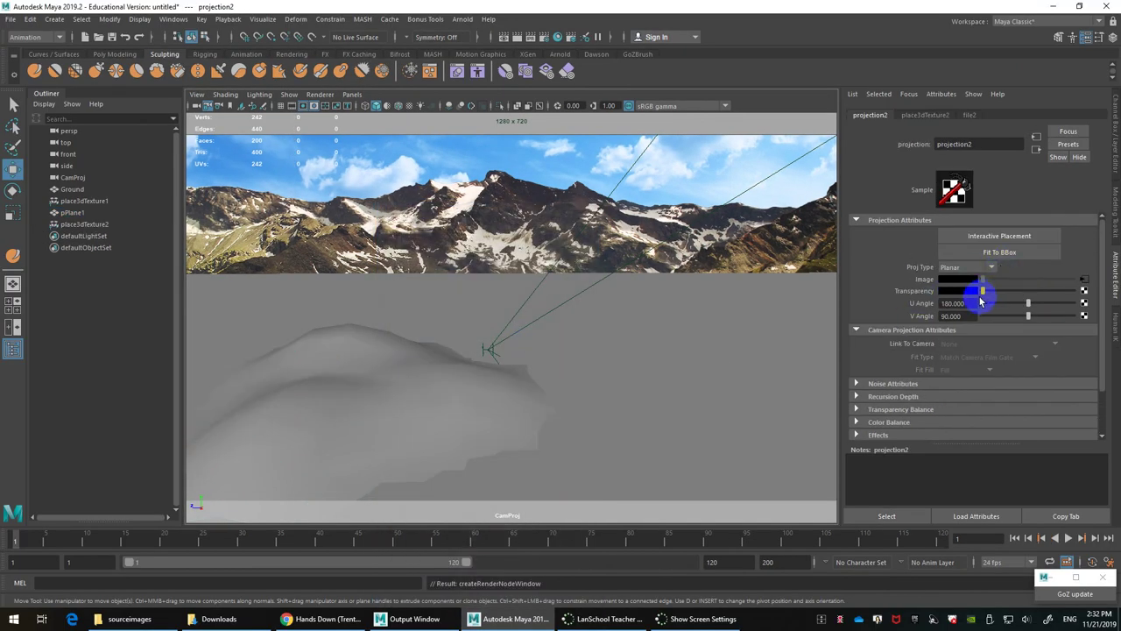
Step: In textured display, set the hill's projection type to Perspective, linked to CamProjShape with fit type Match Camera Resolution
{"action": "key", "text": "6"}
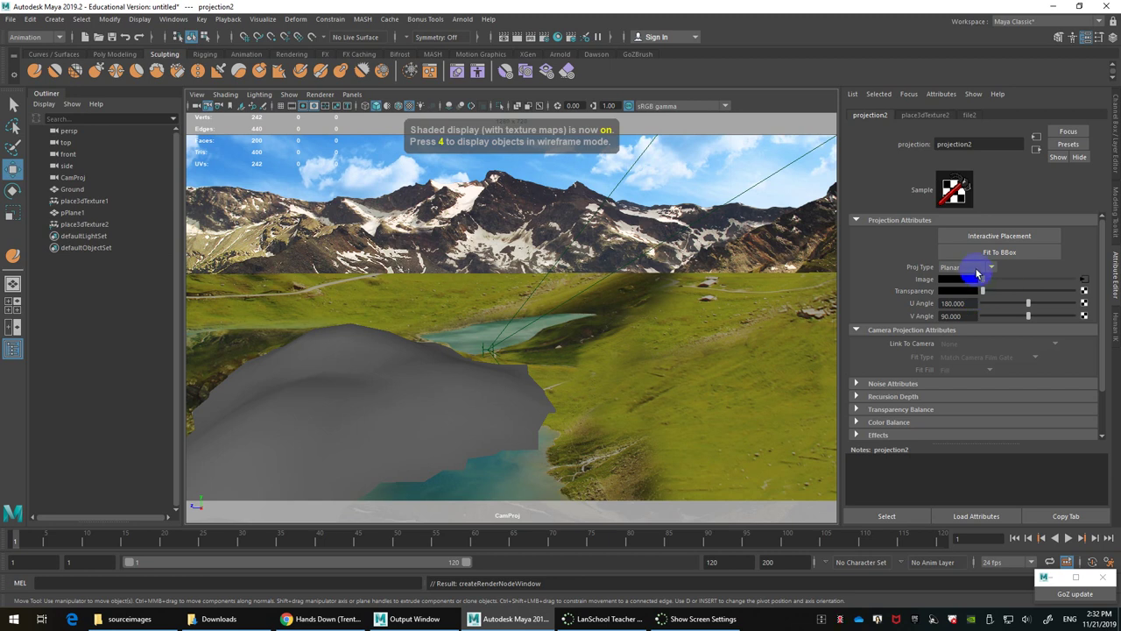
{"action": "left_click", "coordinate": [974, 269]}
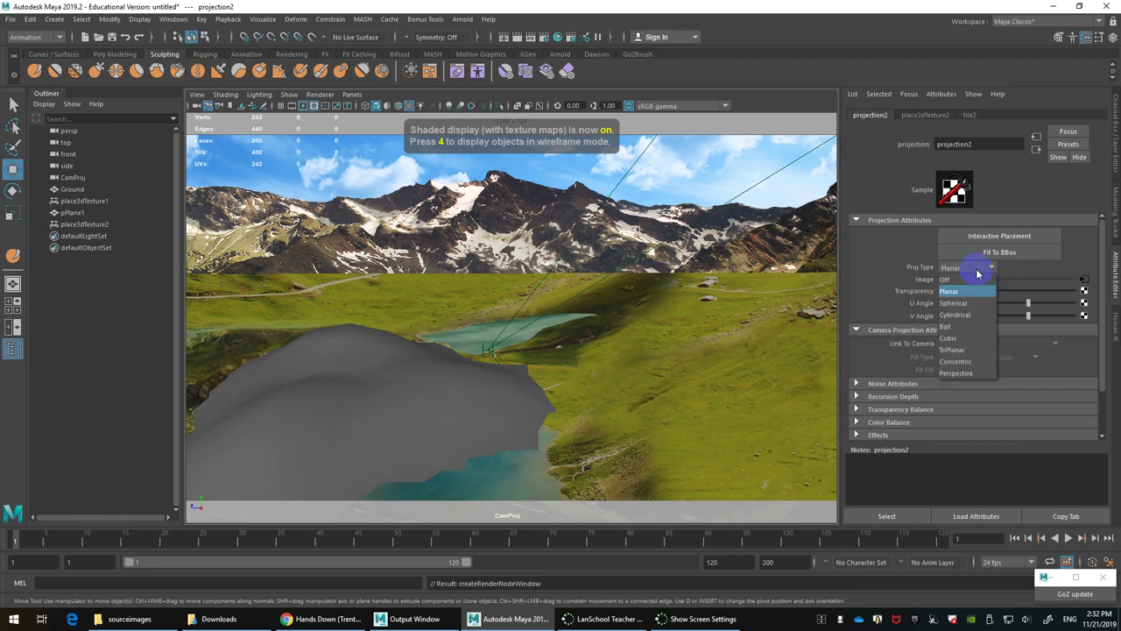
{"action": "left_click", "coordinate": [958, 372]}
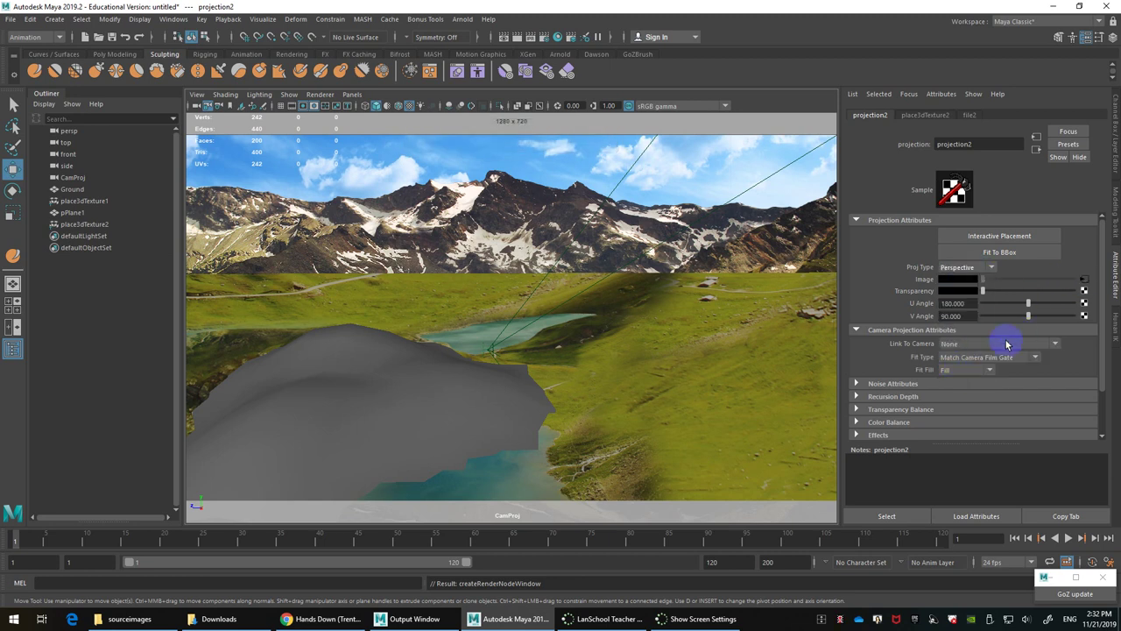
{"action": "left_click", "coordinate": [1007, 344]}
{"action": "left_click", "coordinate": [973, 370]}
{"action": "left_click", "coordinate": [989, 360]}
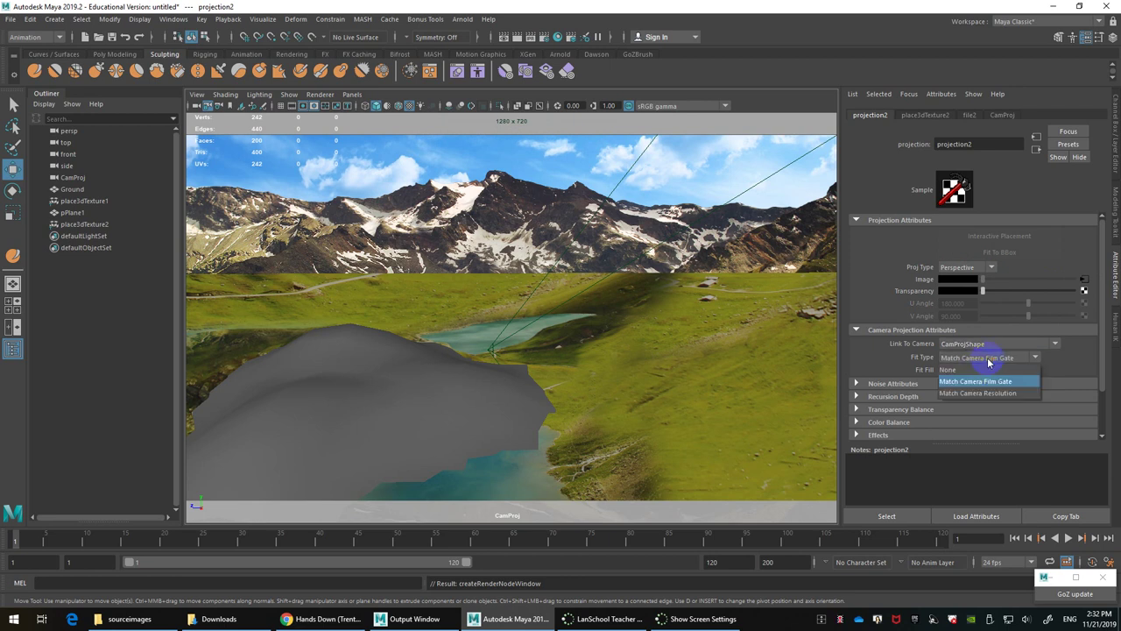
{"action": "left_click", "coordinate": [979, 394]}
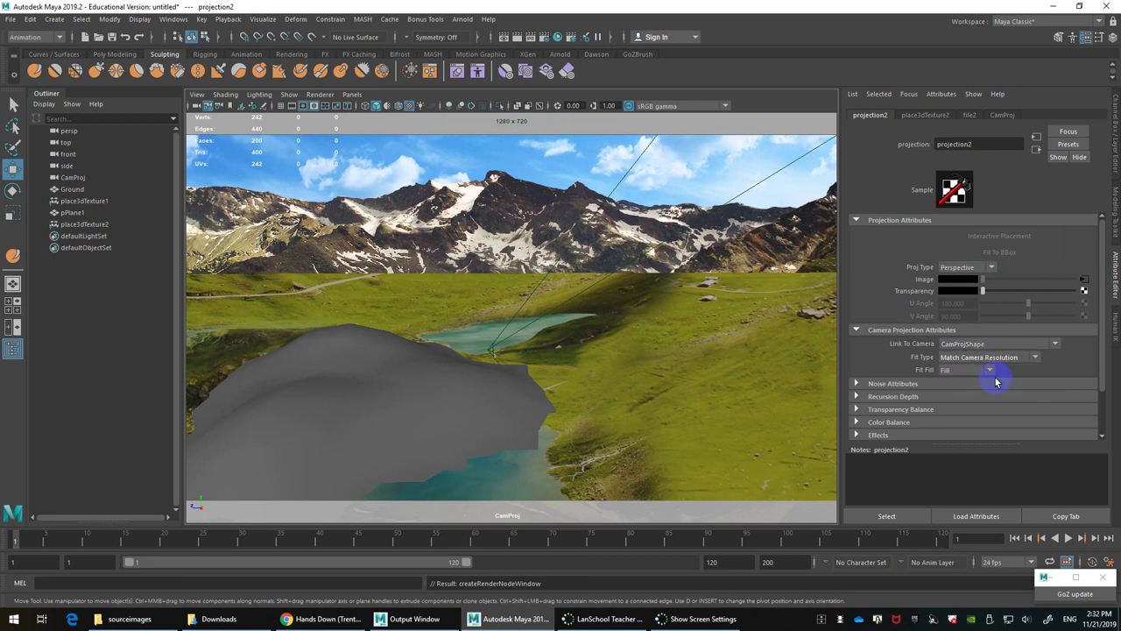
Step: Load Camera Projection.tif from sourceimages as the image of the hill projection's file texture
{"action": "left_click", "coordinate": [1084, 283]}
{"action": "left_click", "coordinate": [1085, 274]}
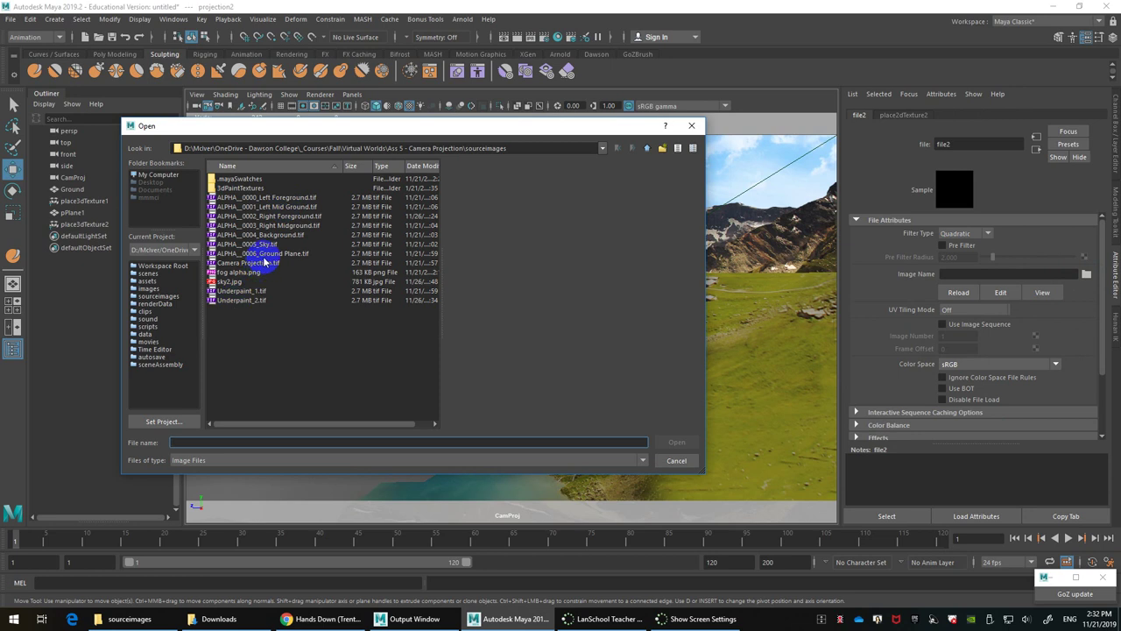
{"action": "left_click", "coordinate": [263, 265]}
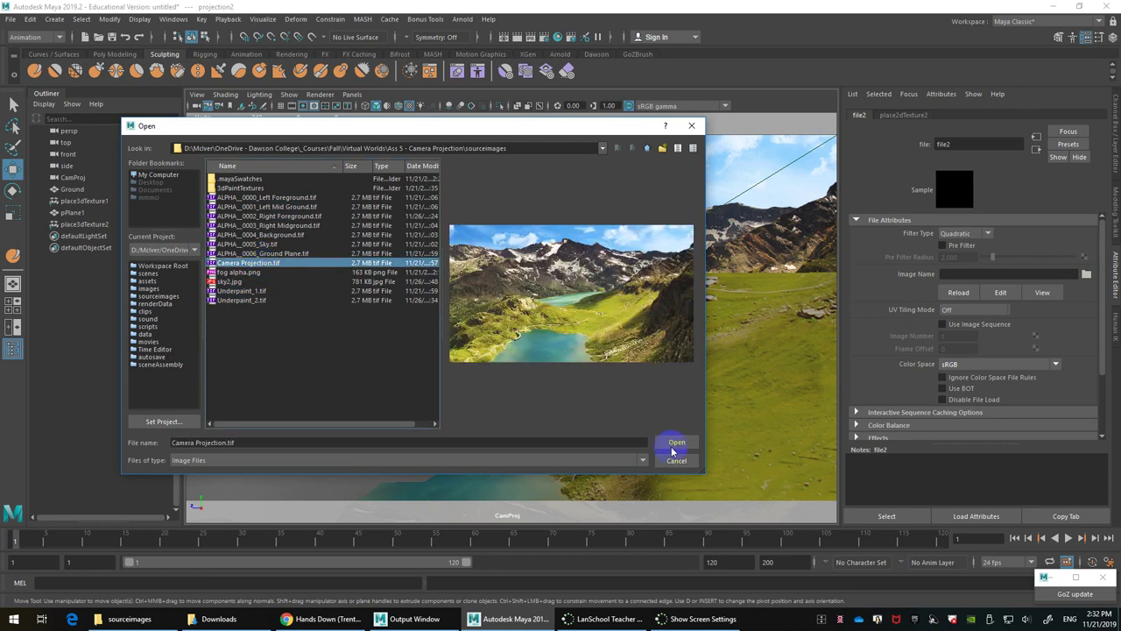
{"action": "left_click", "coordinate": [677, 444]}
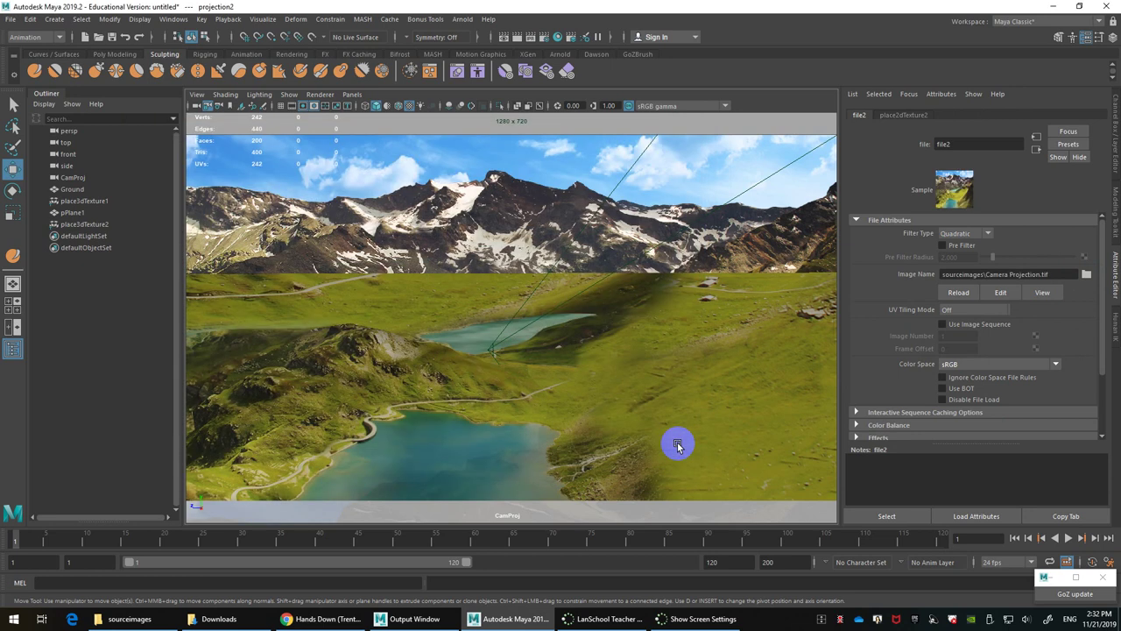
Step: Select the hill plane and shift it to about 14.06, -2.55, 18.89 cm to match the projected image
{"action": "left_click", "coordinate": [357, 359]}
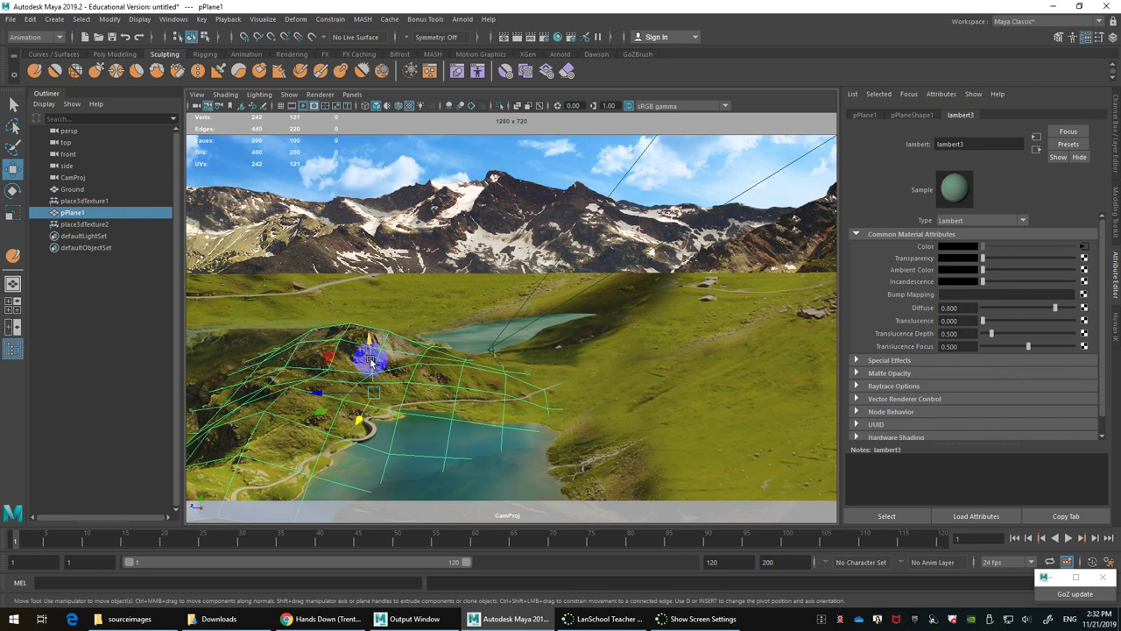
{"action": "left_click_drag", "start_coordinate": [371, 360], "coordinate": [326, 388]}
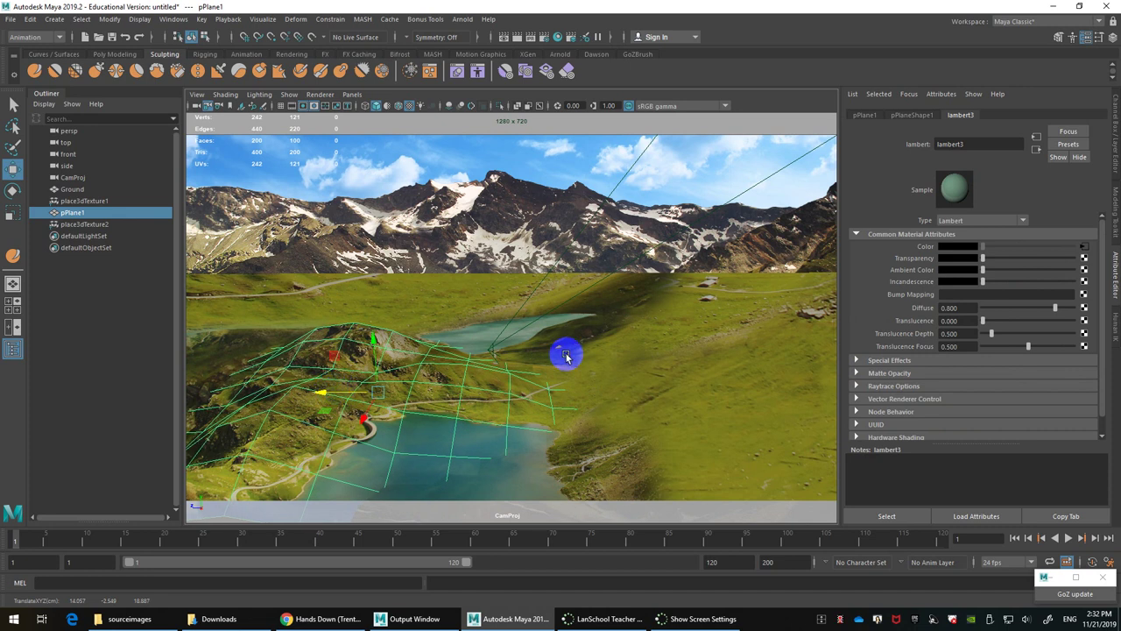
{"action": "left_click", "coordinate": [631, 354]}
{"action": "left_click", "coordinate": [392, 374]}
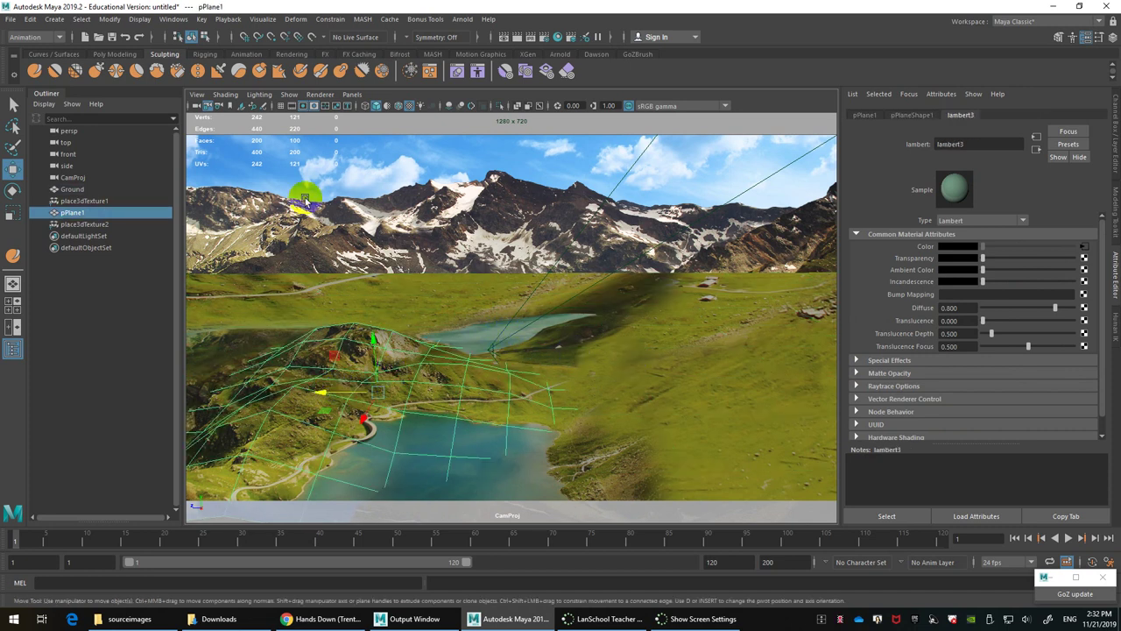
Step: Switch the viewport to flat lighting and raise the hill plane to a height of about -2.47 cm
{"action": "left_click", "coordinate": [261, 95]}
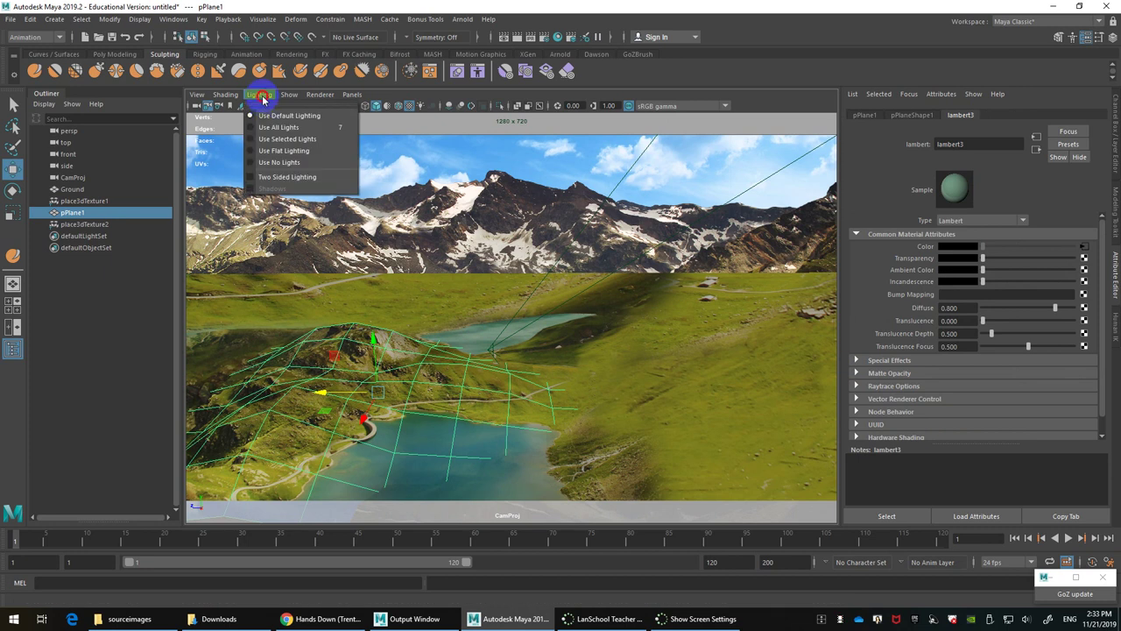
{"action": "left_click", "coordinate": [261, 153]}
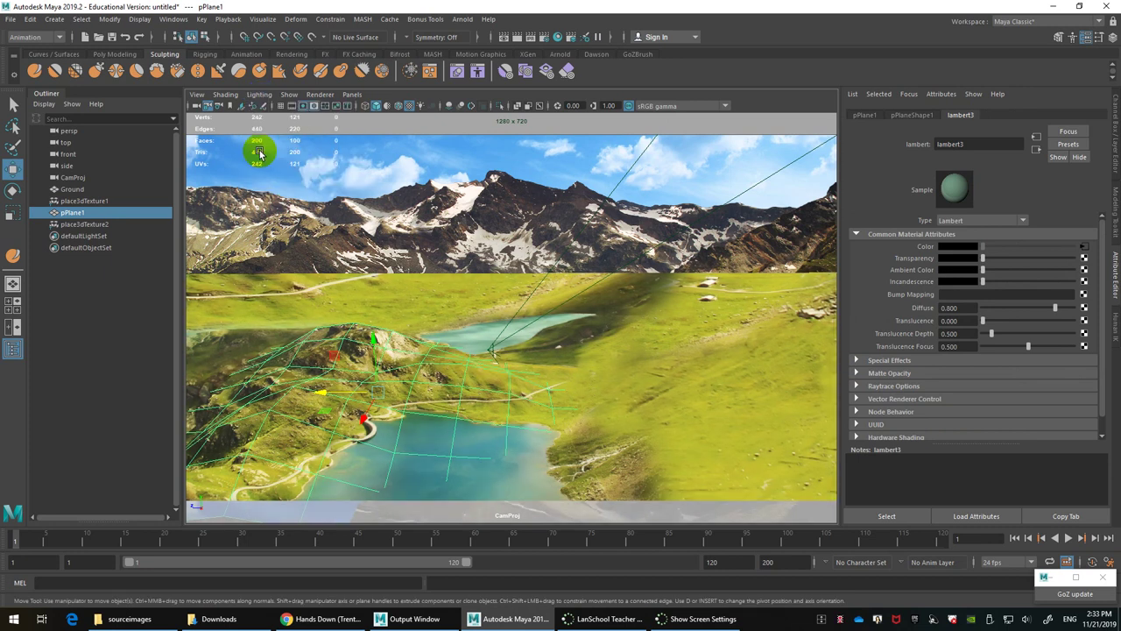
{"action": "left_click", "coordinate": [470, 322]}
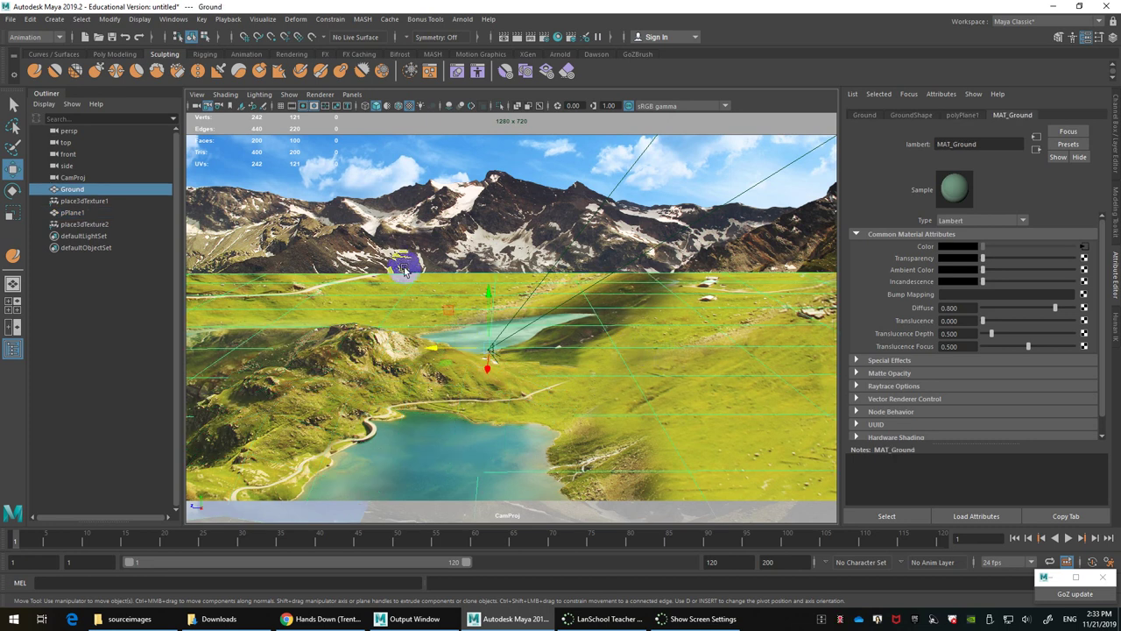
{"action": "left_click", "coordinate": [388, 396]}
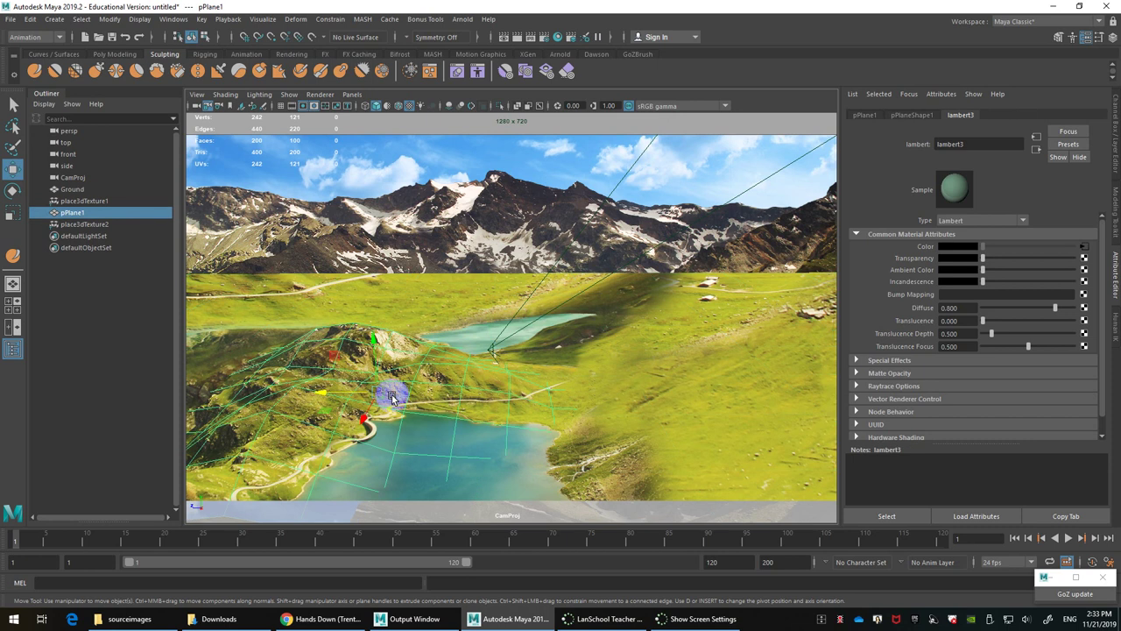
{"action": "mouse_move", "coordinate": [377, 370]}
{"action": "left_mouse_down"}
{"action": "mouse_move", "coordinate": [368, 323]}
{"action": "mouse_move", "coordinate": [394, 365]}
{"action": "left_mouse_up"}
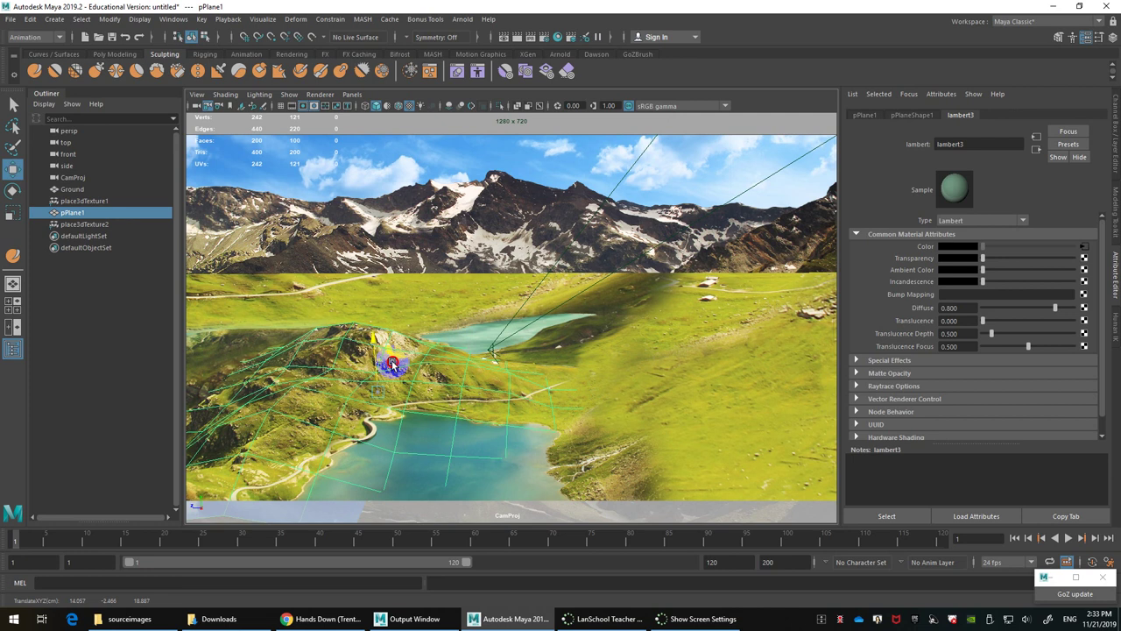
Step: Adjust individual vertices along the hill plane's ridge and front slope to fit the image, finishing in object mode
{"action": "right_click_drag", "start_coordinate": [204, 367], "coordinate": [173, 303]}
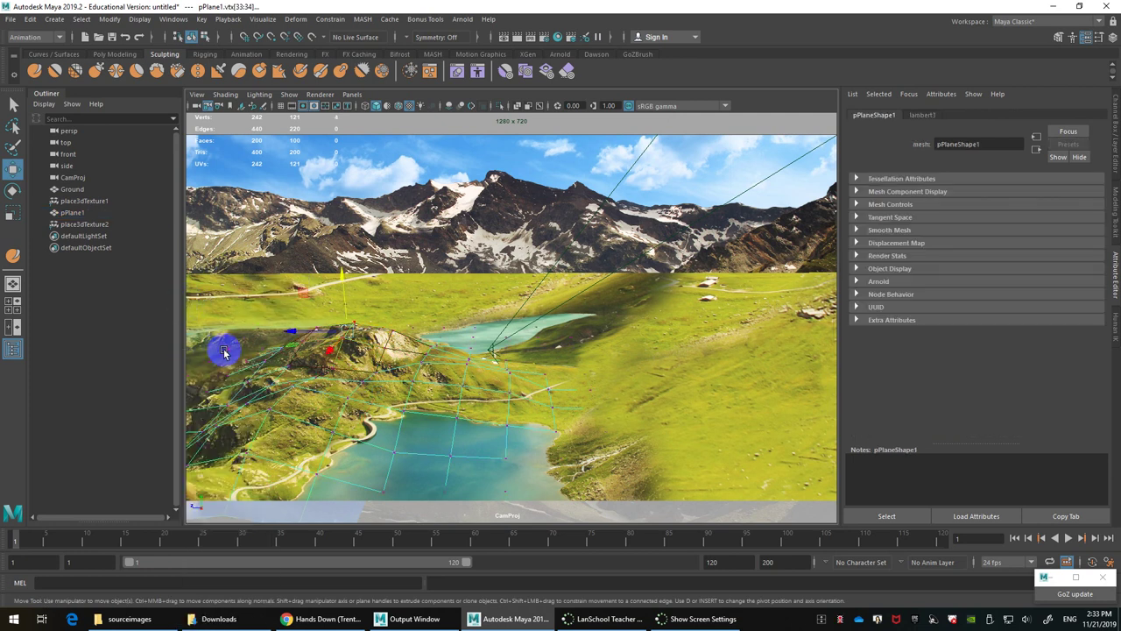
{"action": "mouse_move", "coordinate": [253, 357]}
{"action": "left_mouse_down"}
{"action": "mouse_move", "coordinate": [213, 375]}
{"action": "mouse_move", "coordinate": [202, 397]}
{"action": "mouse_move", "coordinate": [223, 393]}
{"action": "mouse_move", "coordinate": [243, 350]}
{"action": "left_mouse_up"}
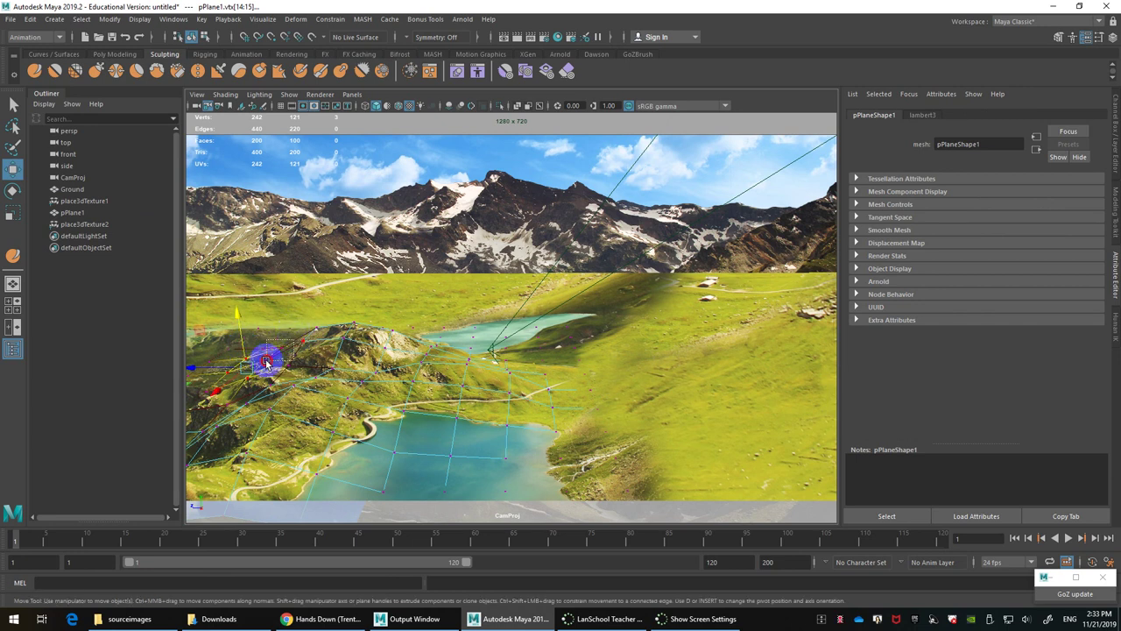
{"action": "left_click", "coordinate": [280, 330]}
{"action": "left_click_drag", "start_coordinate": [280, 331], "coordinate": [297, 318]}
{"action": "left_click", "coordinate": [295, 336]}
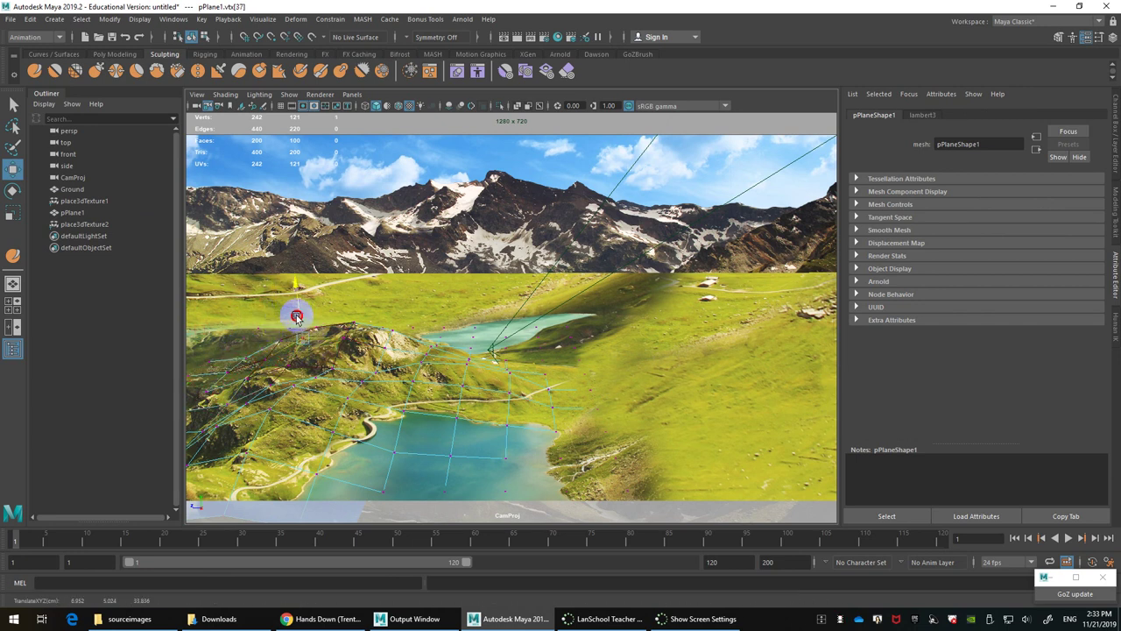
{"action": "left_click", "coordinate": [342, 396]}
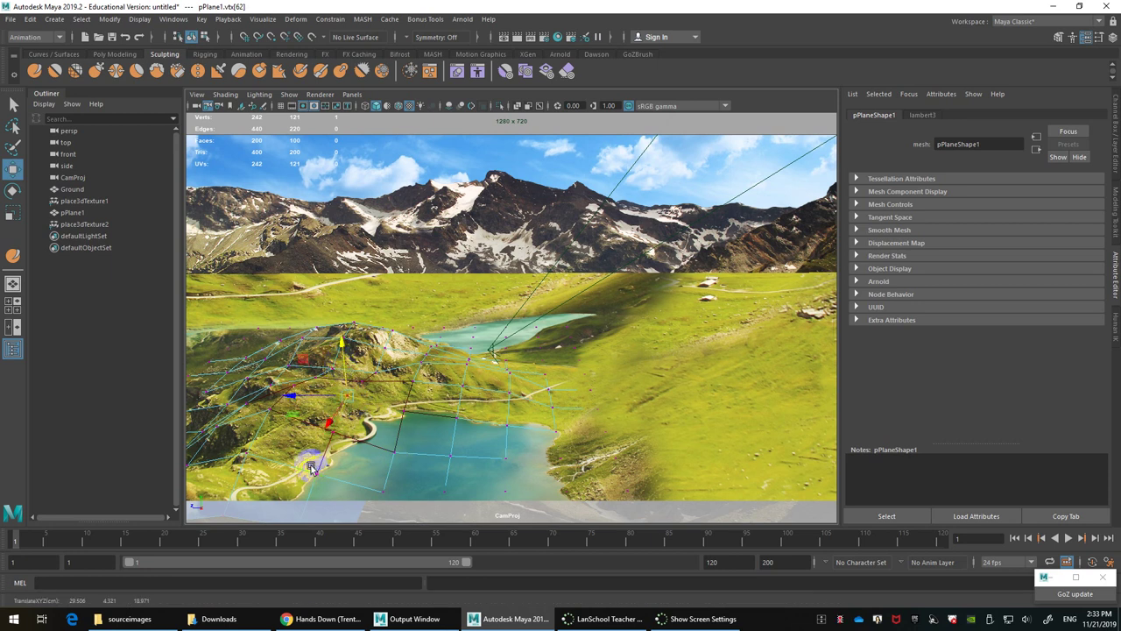
{"action": "left_click", "coordinate": [245, 421]}
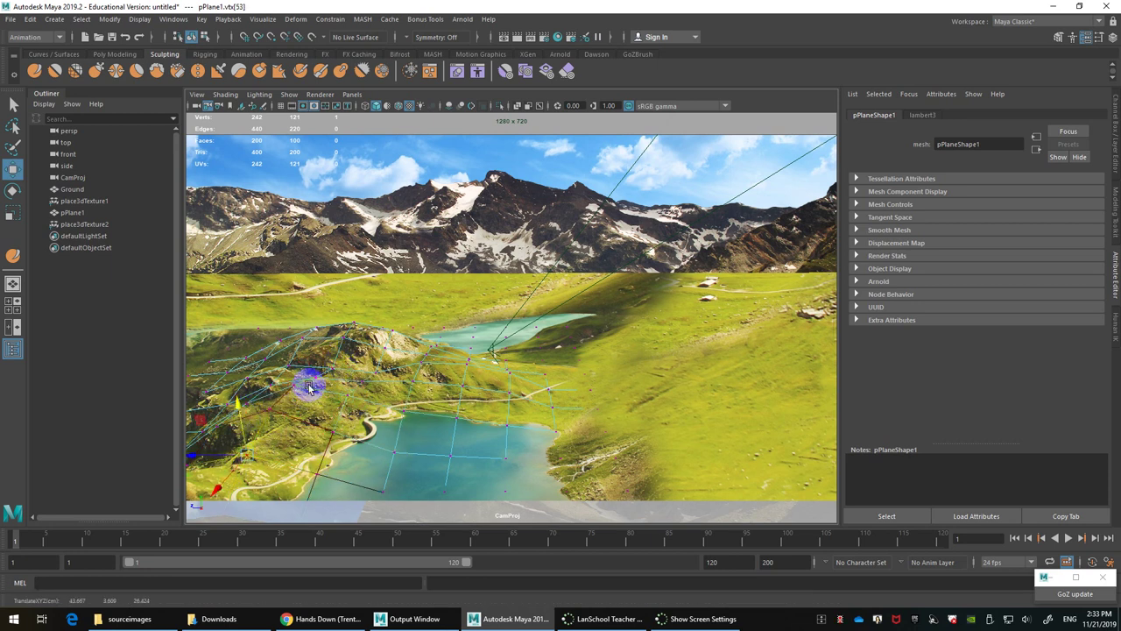
{"action": "left_click", "coordinate": [332, 371]}
{"action": "mouse_move", "coordinate": [311, 346]}
{"action": "left_mouse_down"}
{"action": "mouse_move", "coordinate": [310, 395]}
{"action": "mouse_move", "coordinate": [322, 351]}
{"action": "left_mouse_up"}
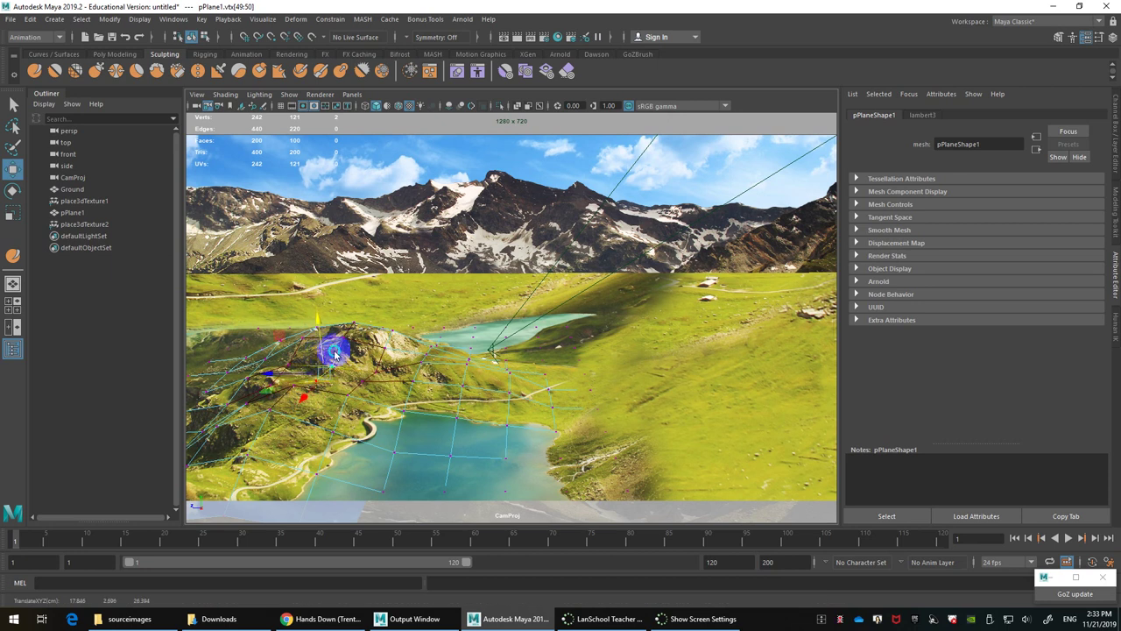
{"action": "right_click_drag", "start_coordinate": [334, 354], "coordinate": [382, 289]}
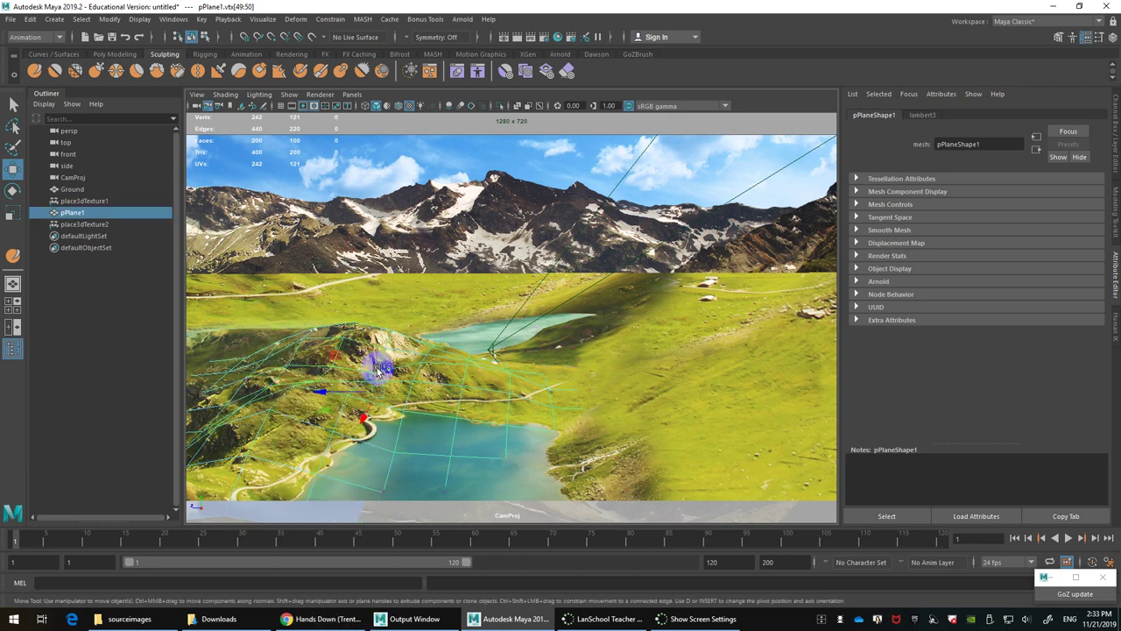
Step: Select the CamProj camera and create a new camera from its view
{"action": "left_click", "coordinate": [13, 351]}
{"action": "middle_click_drag", "start_coordinate": [92, 201], "coordinate": [104, 206]}
{"action": "left_click", "coordinate": [70, 177]}
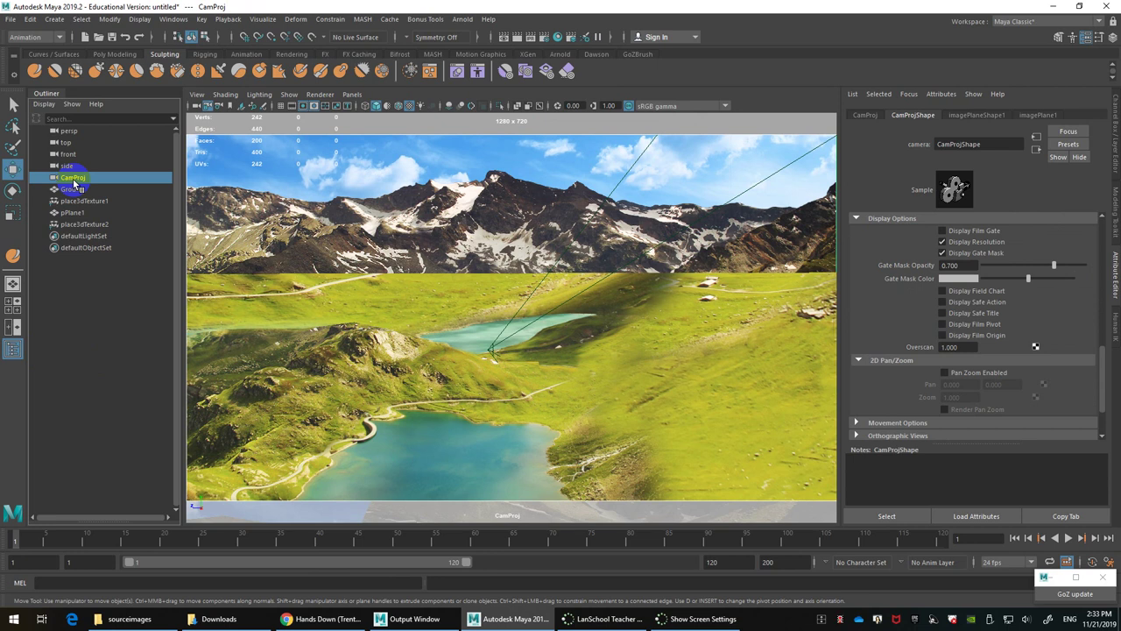
{"action": "left_click", "coordinate": [198, 95]}
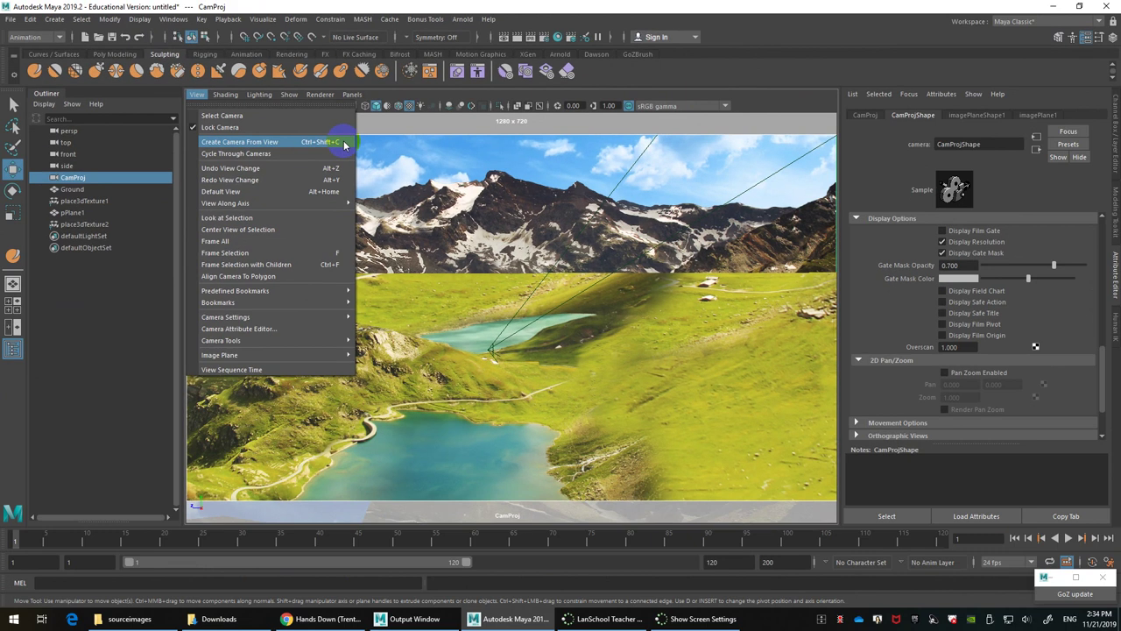
{"action": "left_click", "coordinate": [843, 473]}
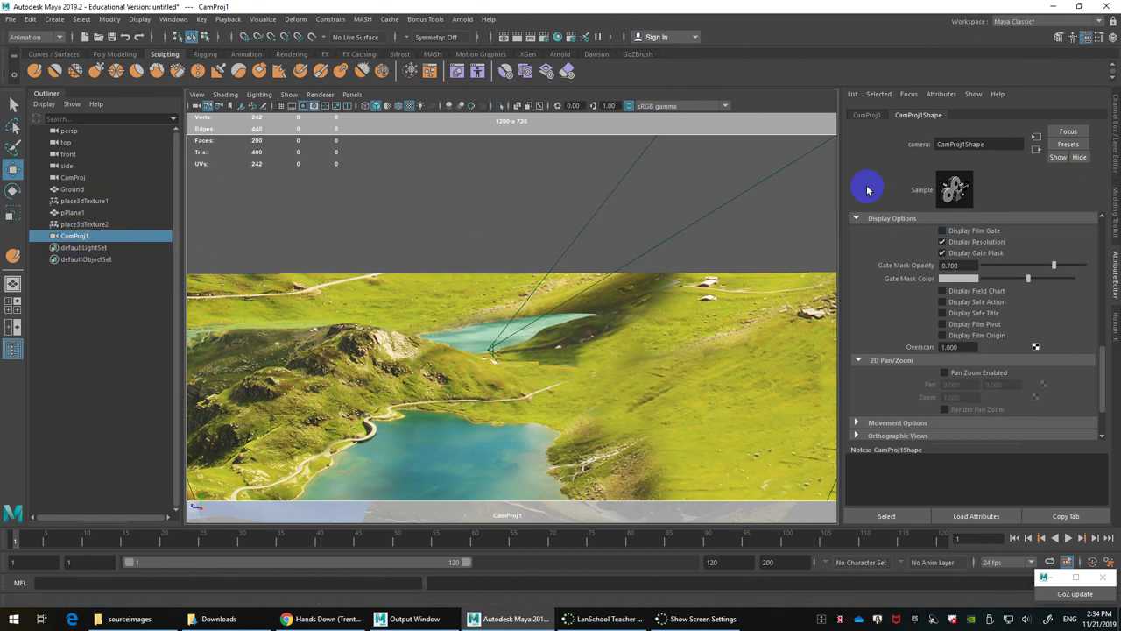
Step: Rename the new camera CamFly and select it
{"action": "scroll", "coordinate": [945, 189], "scroll_direction": "up", "scroll_amount": 4}
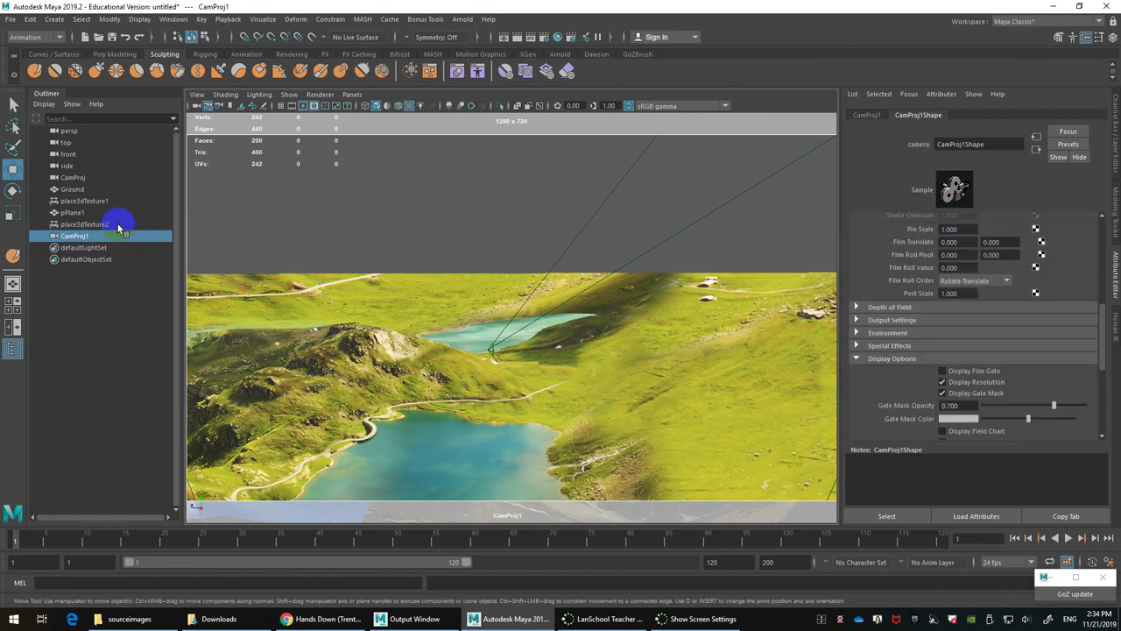
{"action": "double_click", "coordinate": [83, 236]}
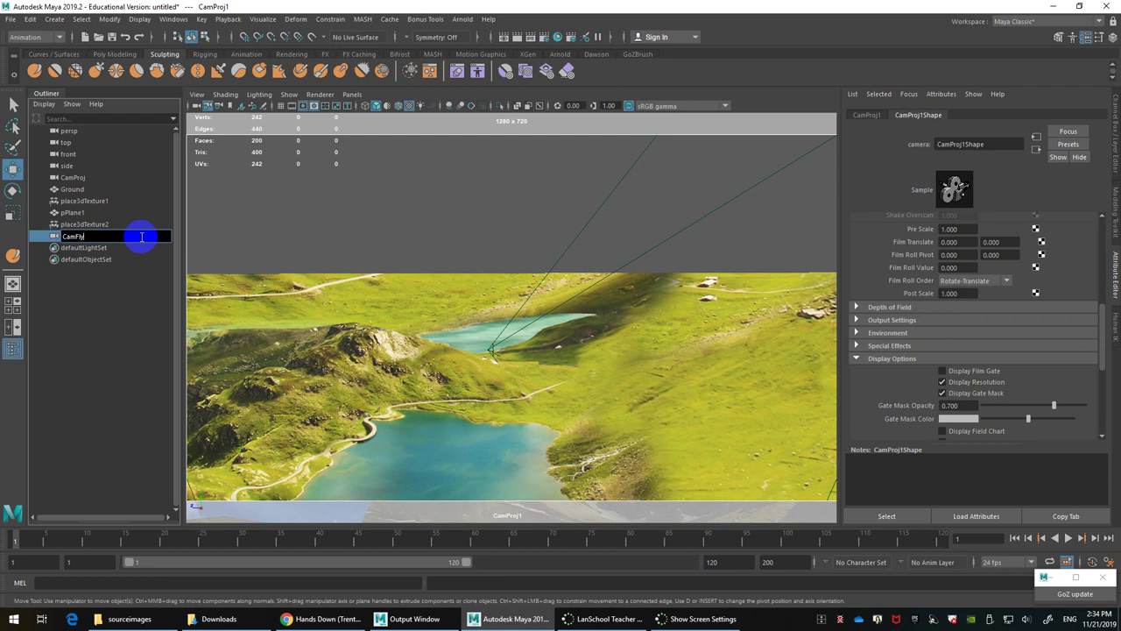
{"action": "key", "text": "Return"}
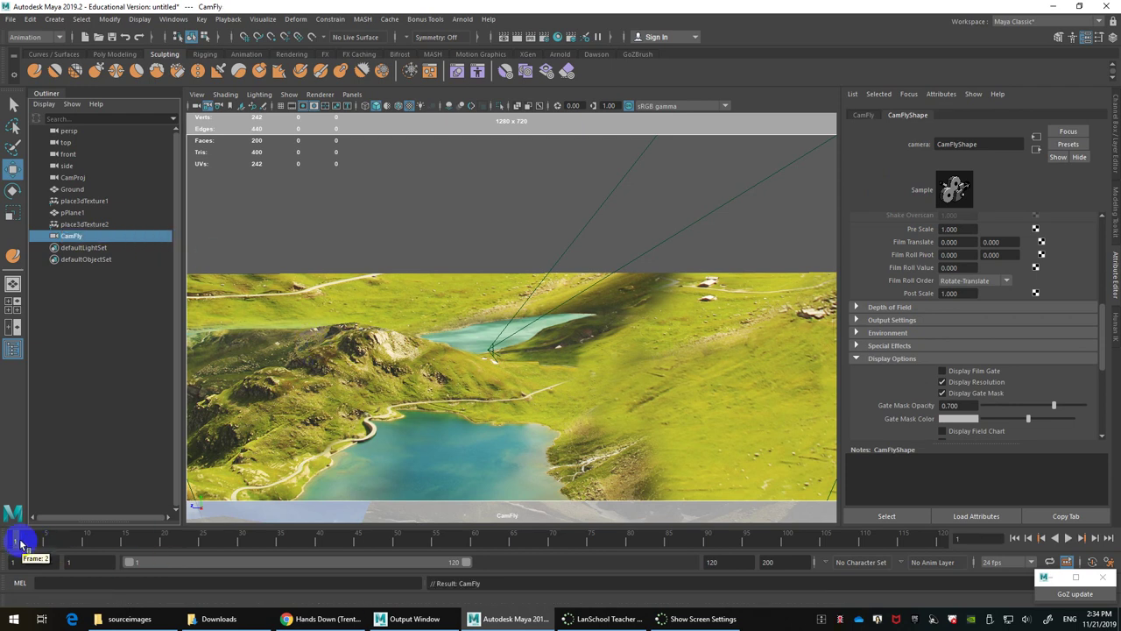
{"action": "left_click", "coordinate": [75, 238]}
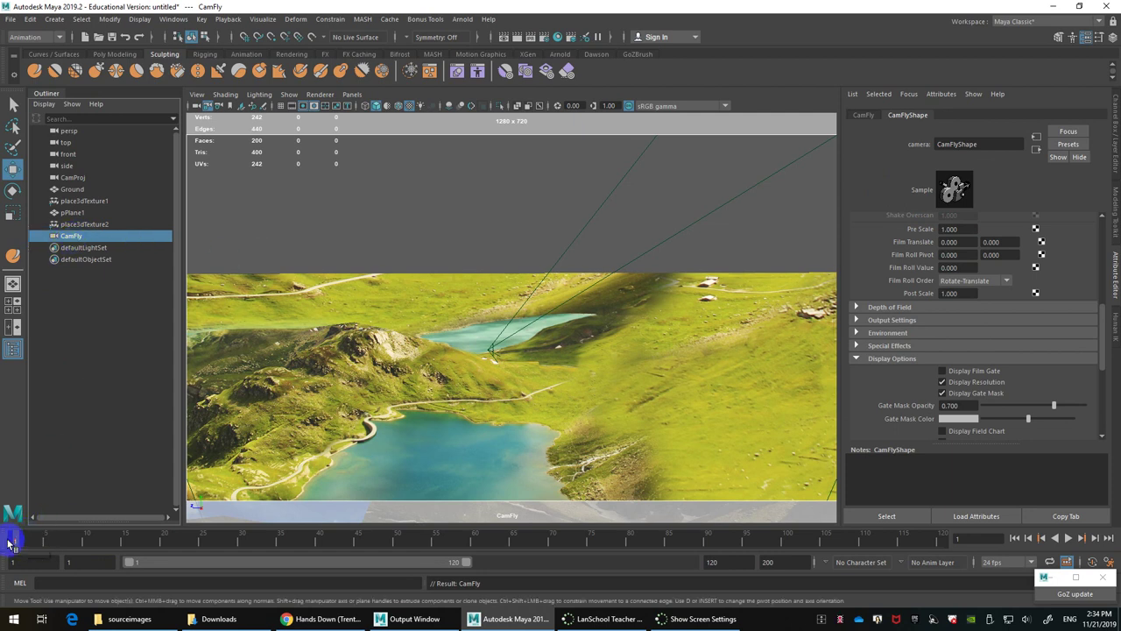
Step: Try to animate CamFly by moving it forward at frame 120 and scrub back through the timeline
{"action": "left_click_drag", "start_coordinate": [18, 543], "coordinate": [943, 540]}
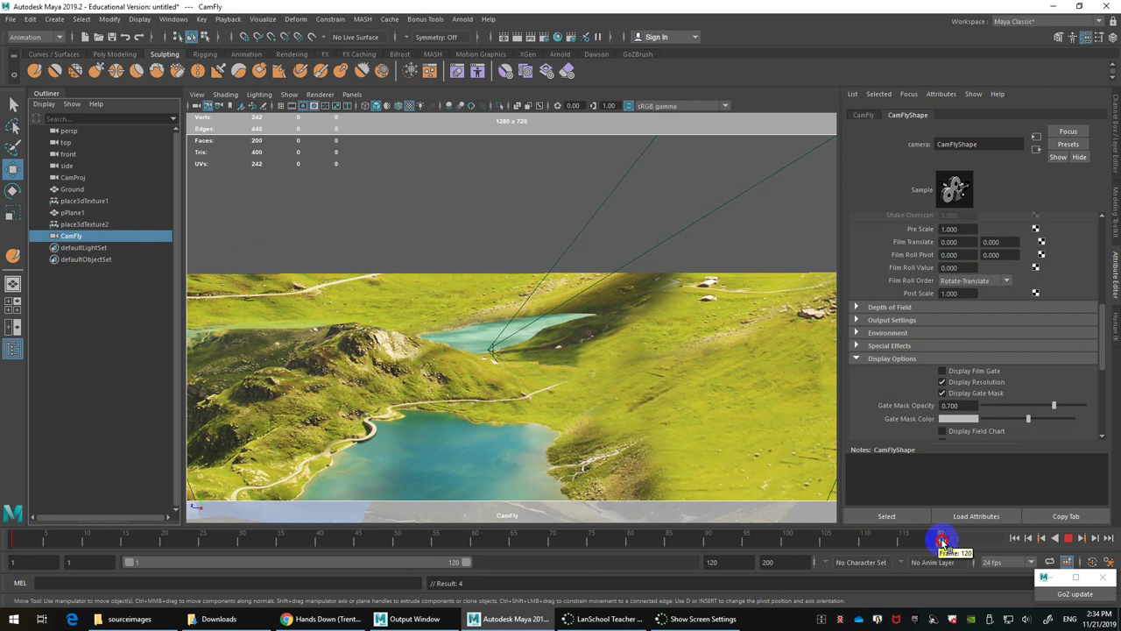
{"action": "left_click", "coordinate": [505, 296]}
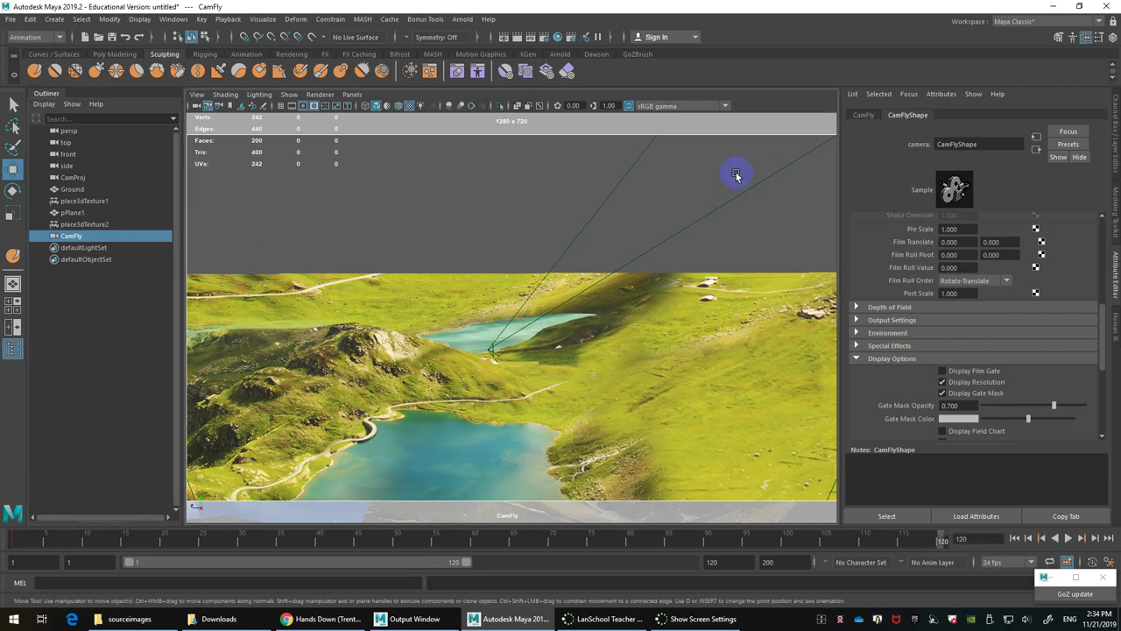
{"action": "right_click_drag", "start_coordinate": [493, 273], "coordinate": [514, 363], "text": "alt"}
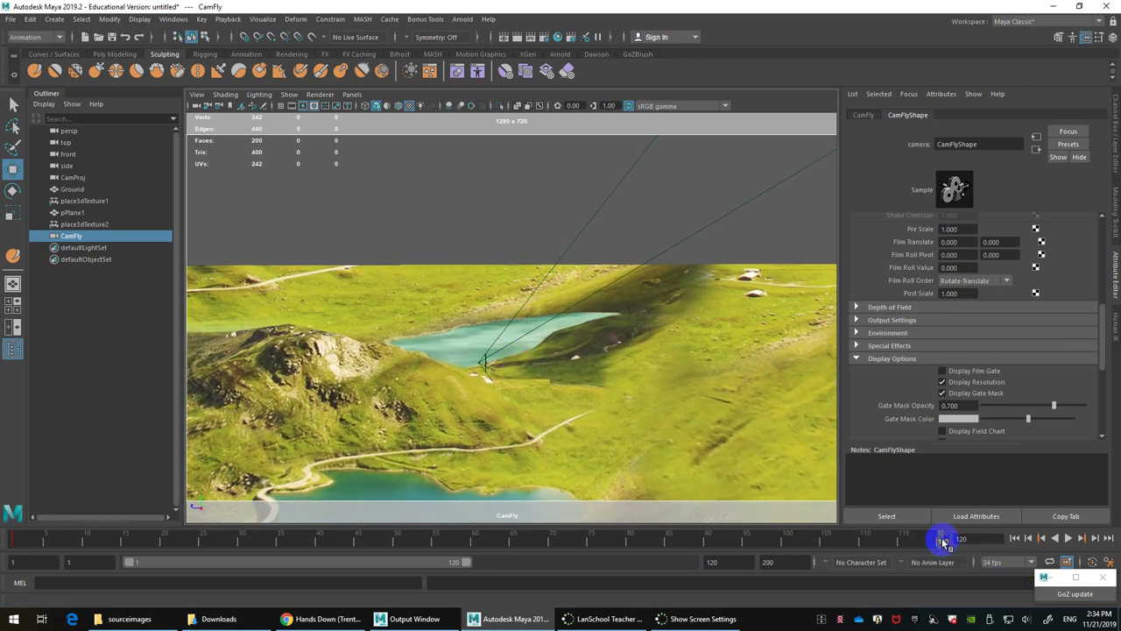
{"action": "left_click_drag", "start_coordinate": [943, 541], "coordinate": [29, 473]}
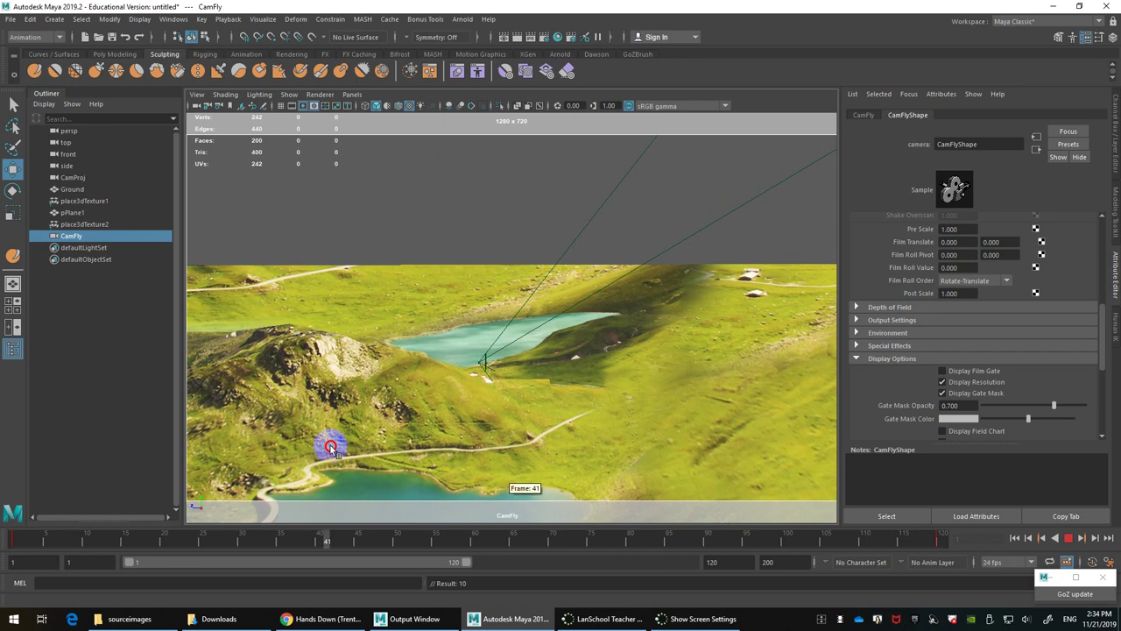
Step: Toggle the viewport's camera lock and set the view to look through CamFly
{"action": "left_click", "coordinate": [352, 95]}
{"action": "mouse_move", "coordinate": [397, 109]}
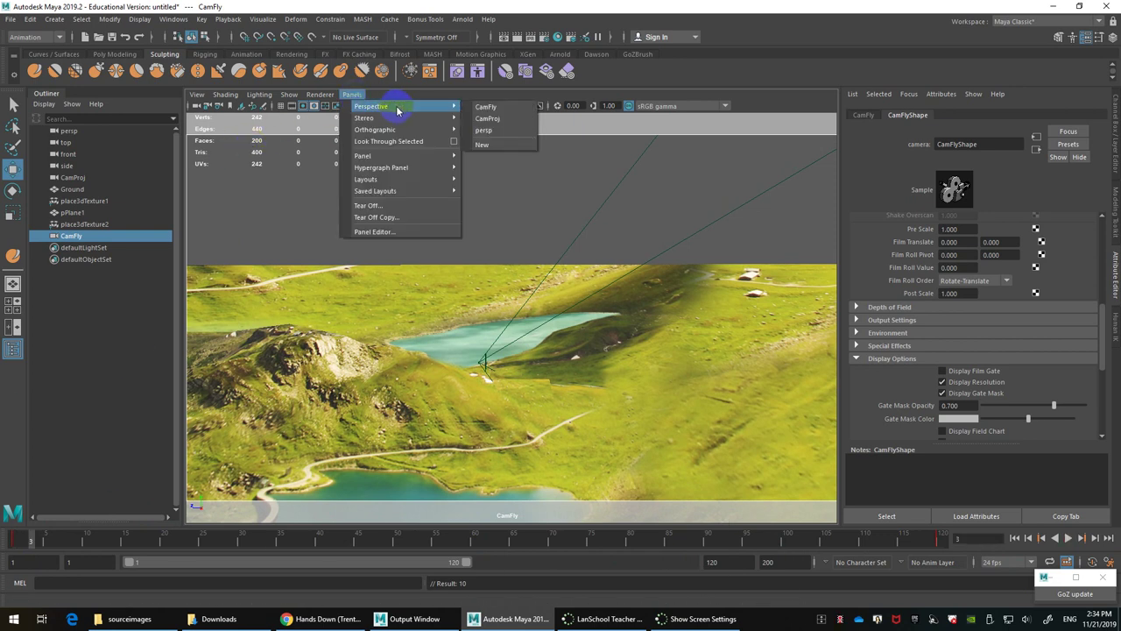
{"action": "left_click", "coordinate": [487, 107]}
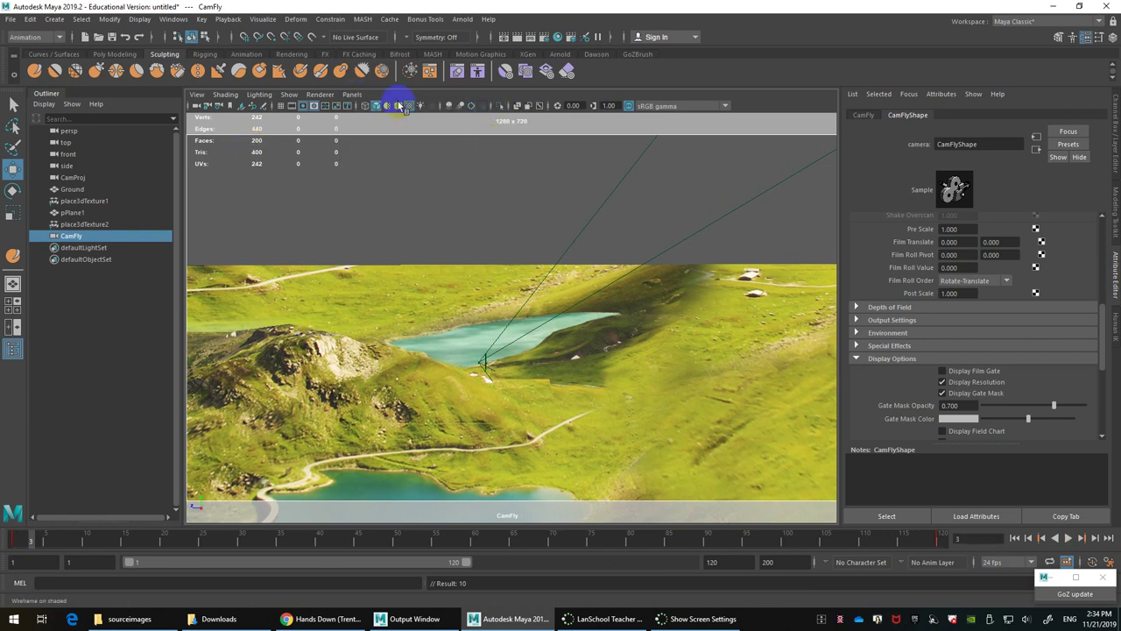
{"action": "left_click", "coordinate": [352, 94]}
{"action": "left_click", "coordinate": [253, 161]}
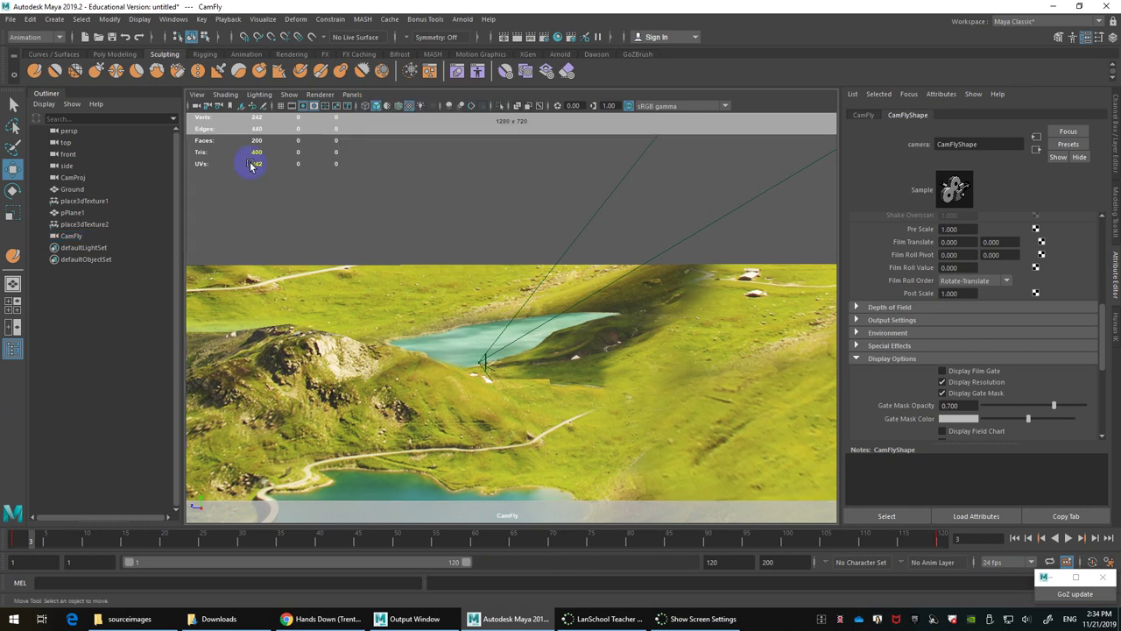
{"action": "left_click", "coordinate": [208, 106]}
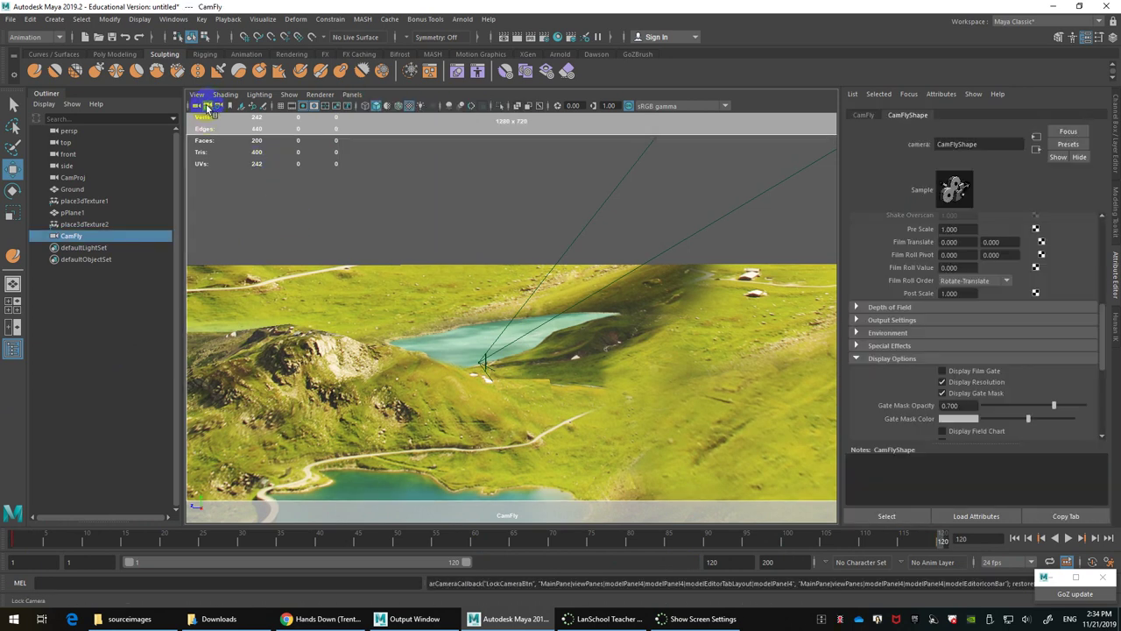
{"action": "left_click", "coordinate": [352, 94]}
{"action": "mouse_move", "coordinate": [436, 106]}
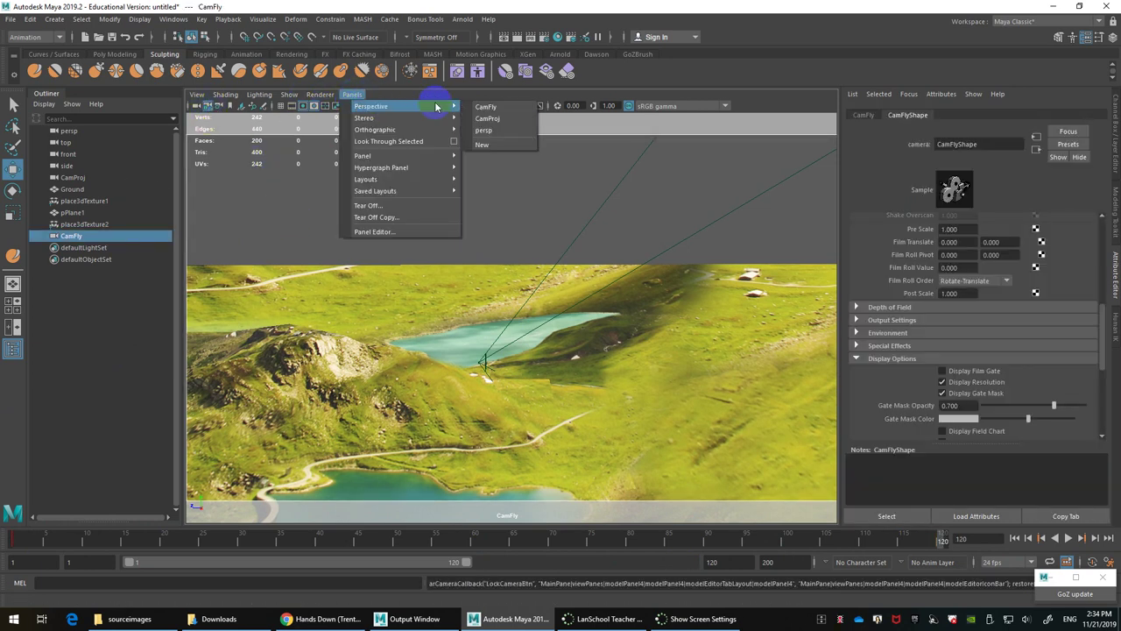
{"action": "left_click", "coordinate": [486, 107]}
Step: Move CamFly close to the far lake at frame 120 and scrub back to frame 1 to check the motion
{"action": "left_click", "coordinate": [72, 236]}
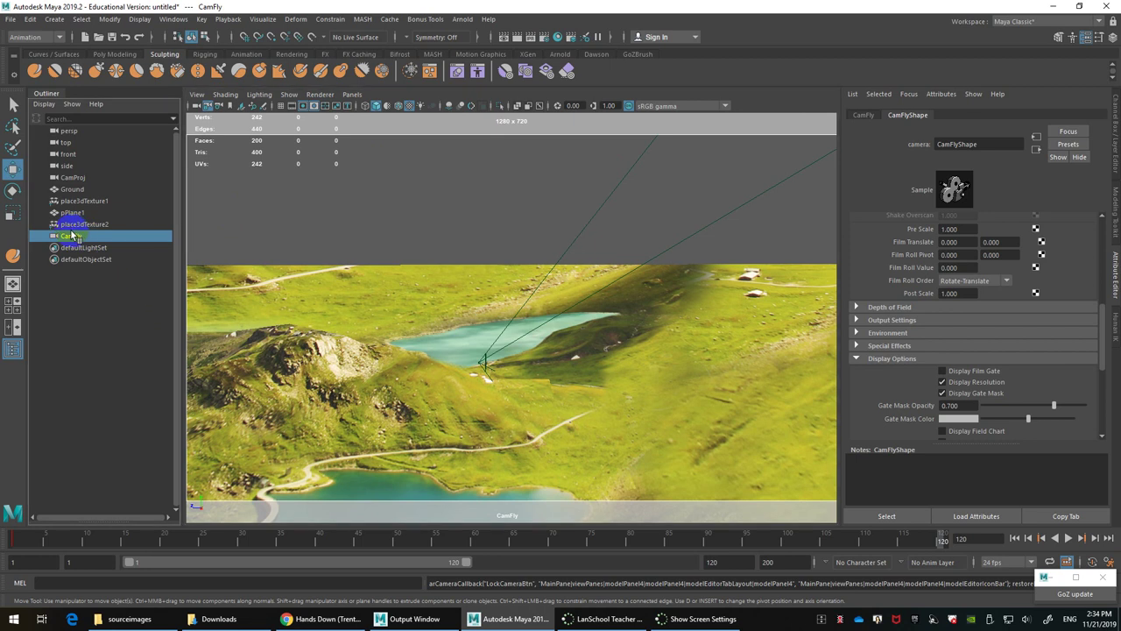
{"action": "left_click", "coordinate": [74, 177]}
{"action": "left_click", "coordinate": [70, 237]}
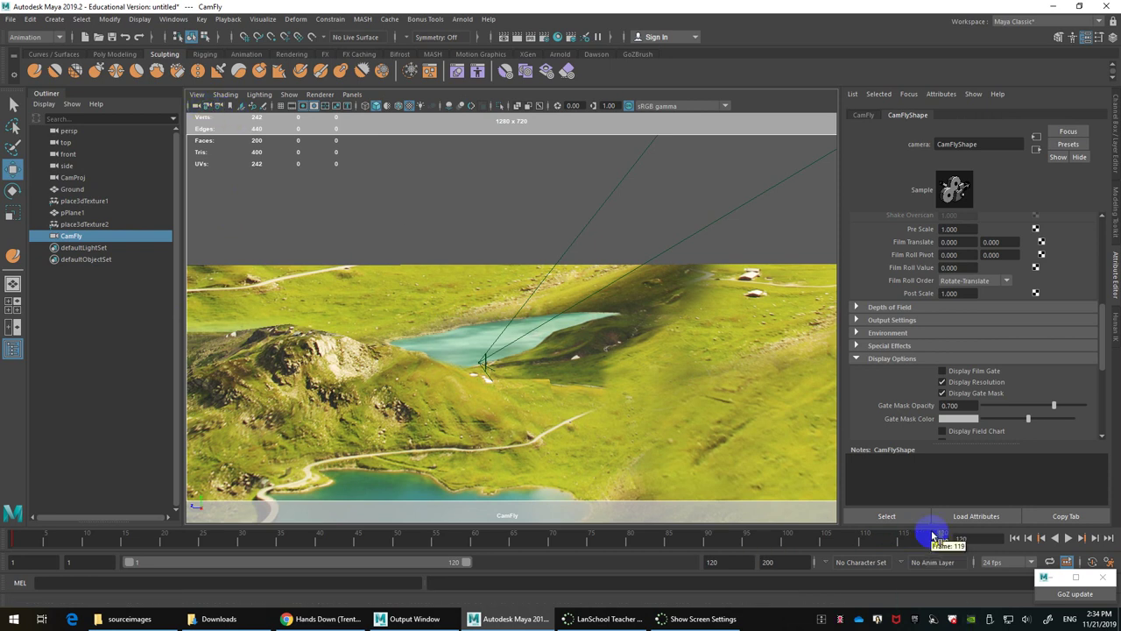
{"action": "left_click_drag", "start_coordinate": [526, 283], "coordinate": [583, 421], "text": "alt"}
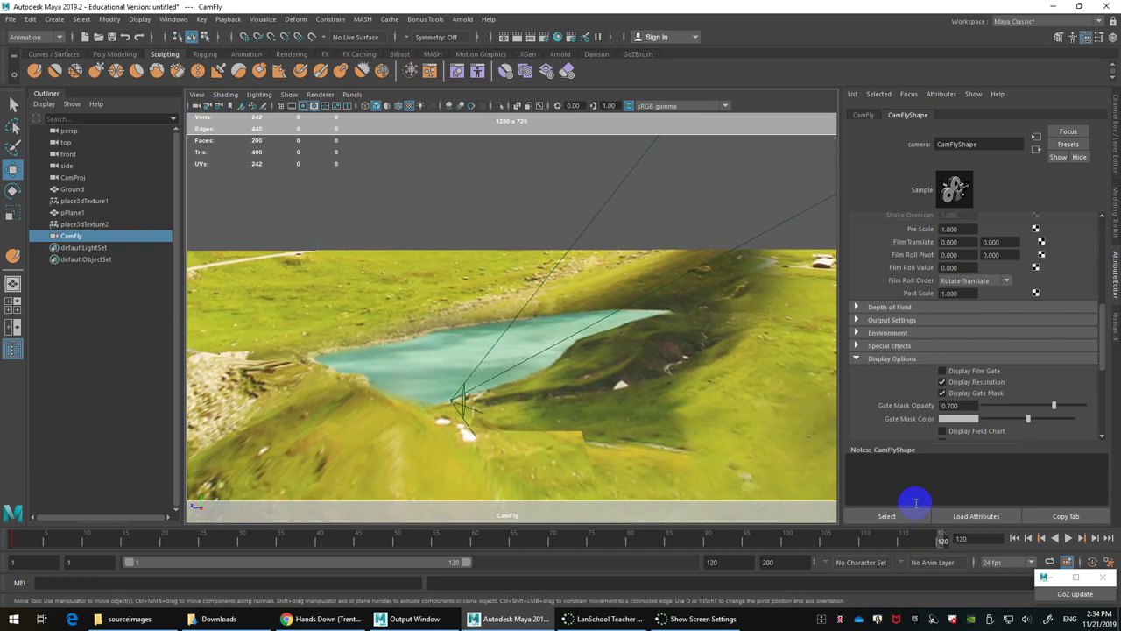
{"action": "left_click_drag", "start_coordinate": [941, 539], "coordinate": [12, 538]}
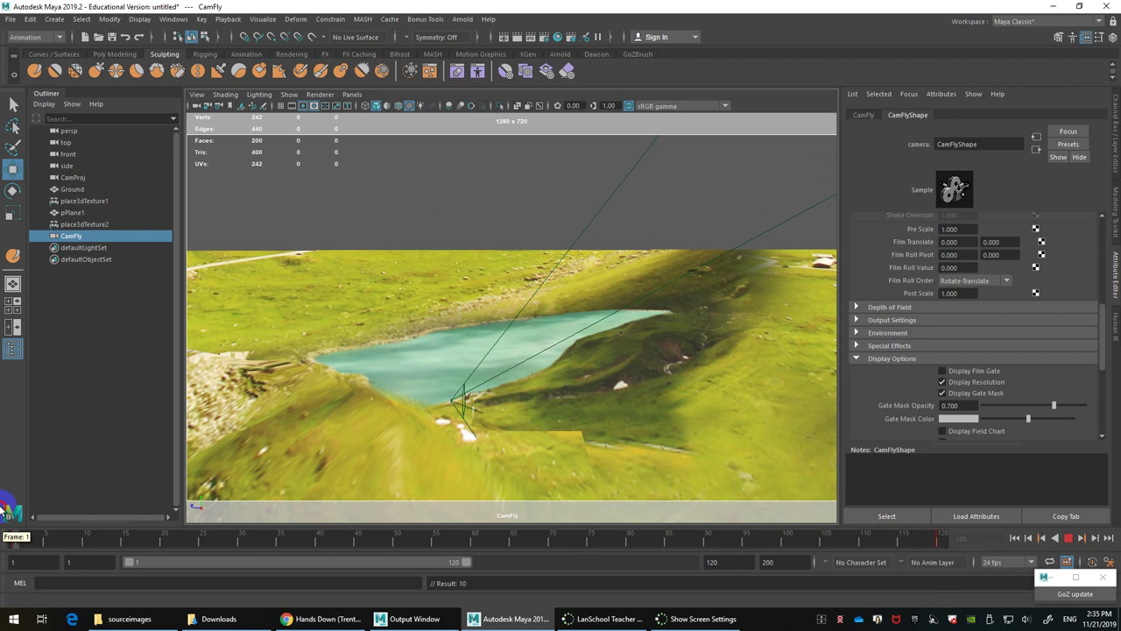
Step: Display CamFly's channel values and undo the ground selection and the last time change
{"action": "left_click", "coordinate": [1114, 167]}
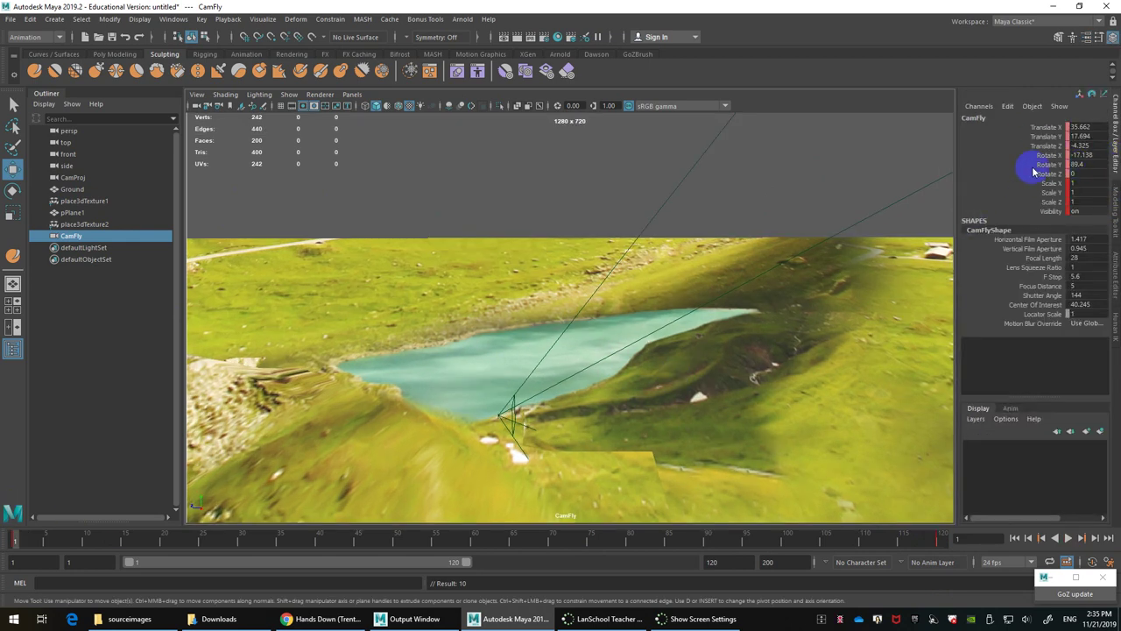
{"action": "left_click", "coordinate": [426, 276]}
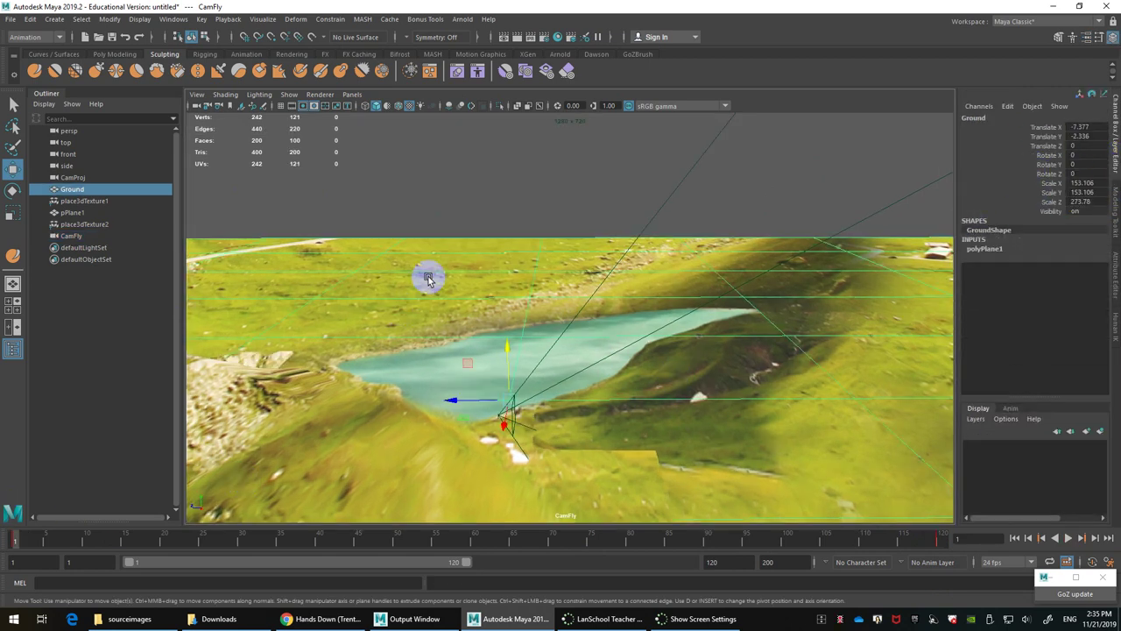
{"action": "key", "text": "ctrl+z"}
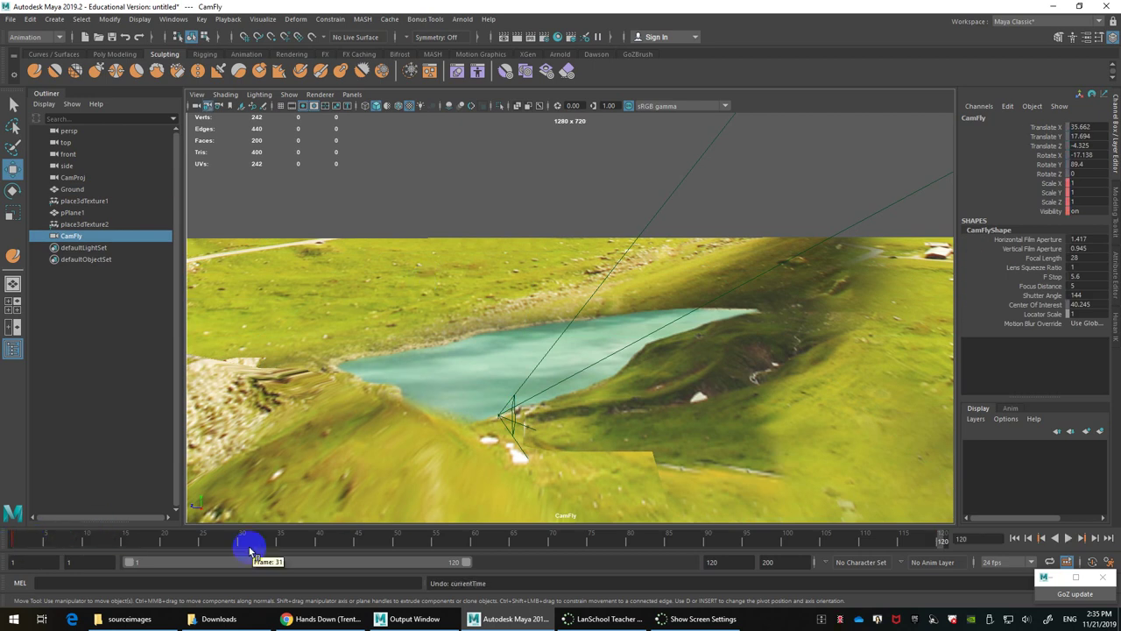
{"action": "key", "text": "ctrl+z"}
{"action": "key", "text": "ctrl+z"}
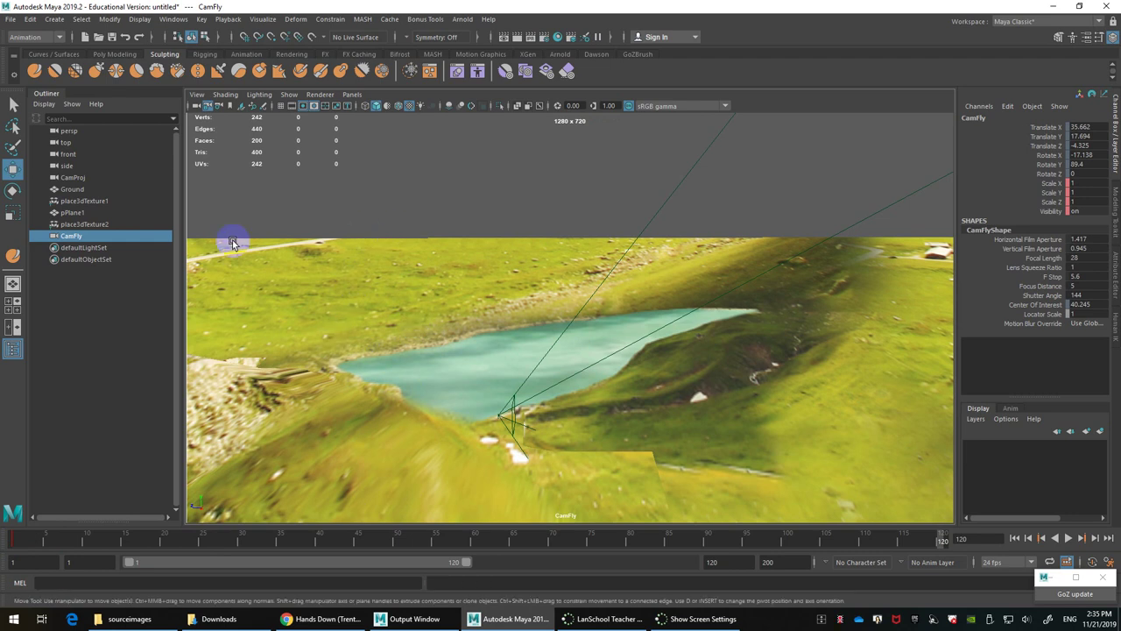
Step: Delete CamFly and create a new camera from the CamProj view
{"action": "left_click", "coordinate": [70, 236]}
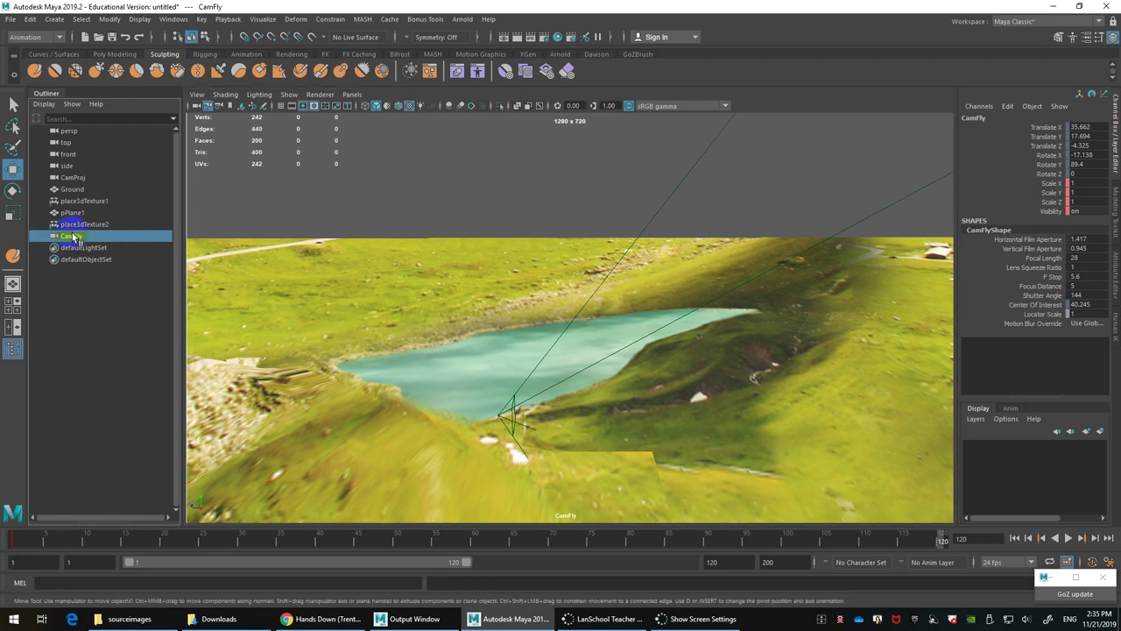
{"action": "key", "text": "Delete"}
{"action": "left_click", "coordinate": [75, 179]}
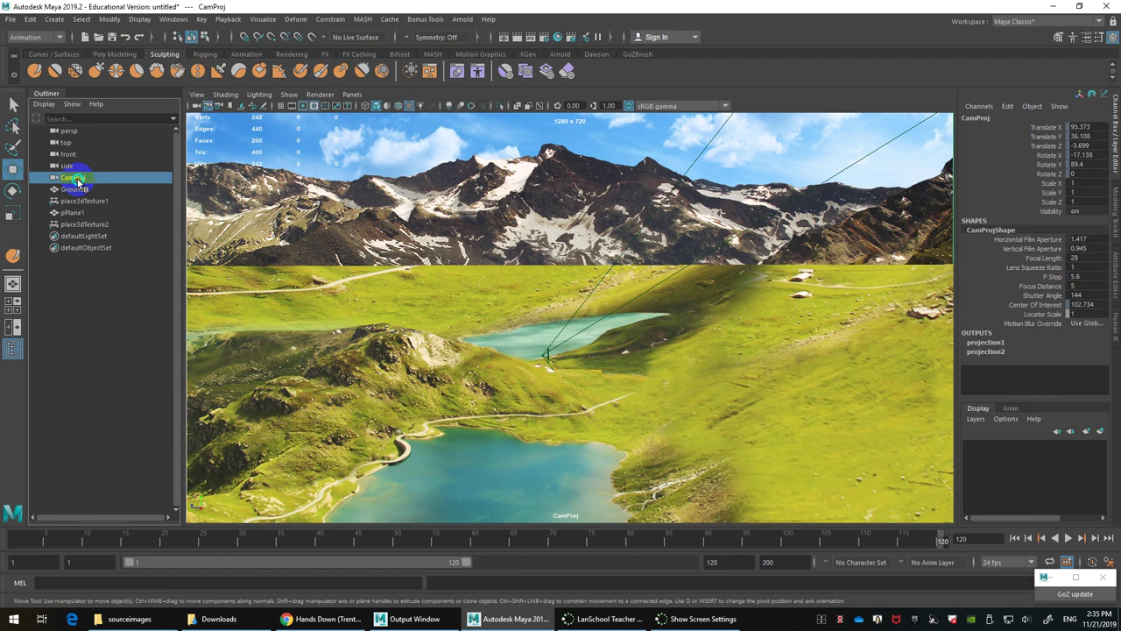
{"action": "right_click", "coordinate": [77, 181]}
{"action": "left_click", "coordinate": [198, 95]}
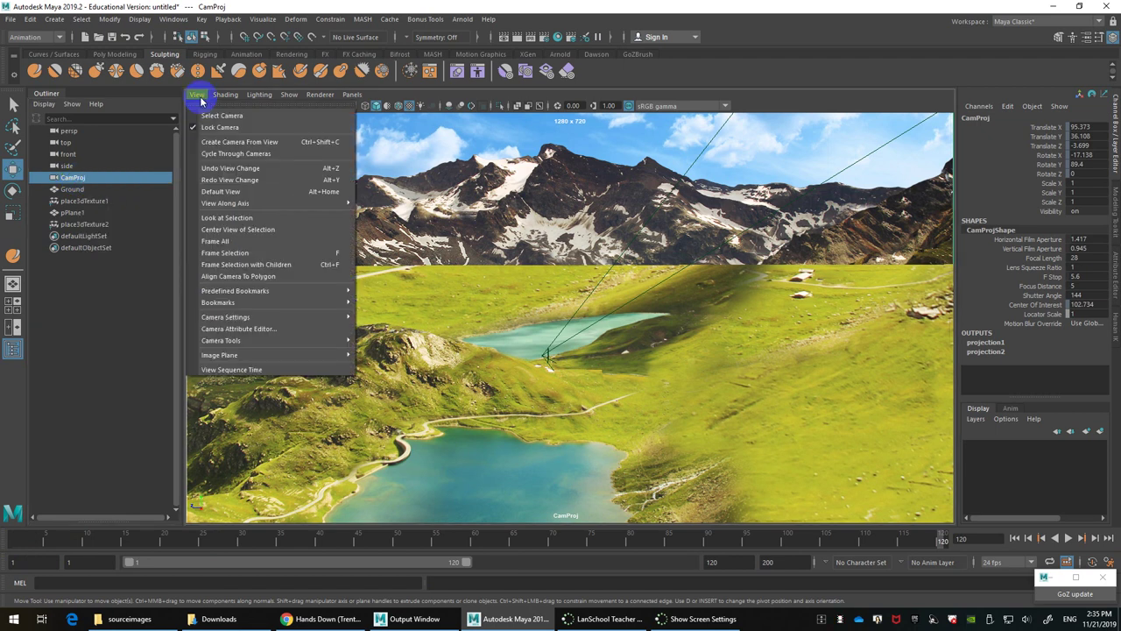
{"action": "left_click", "coordinate": [222, 141]}
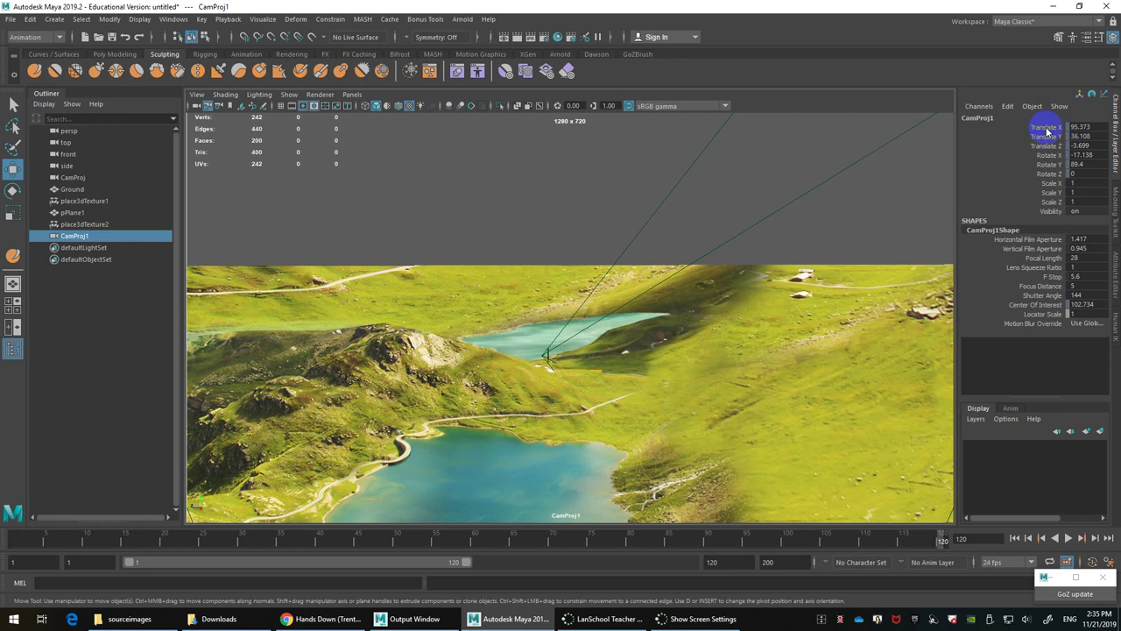
Step: Key all keyable channels of the new camera at frame 120
{"action": "left_click_drag", "start_coordinate": [1047, 127], "coordinate": [1056, 314]}
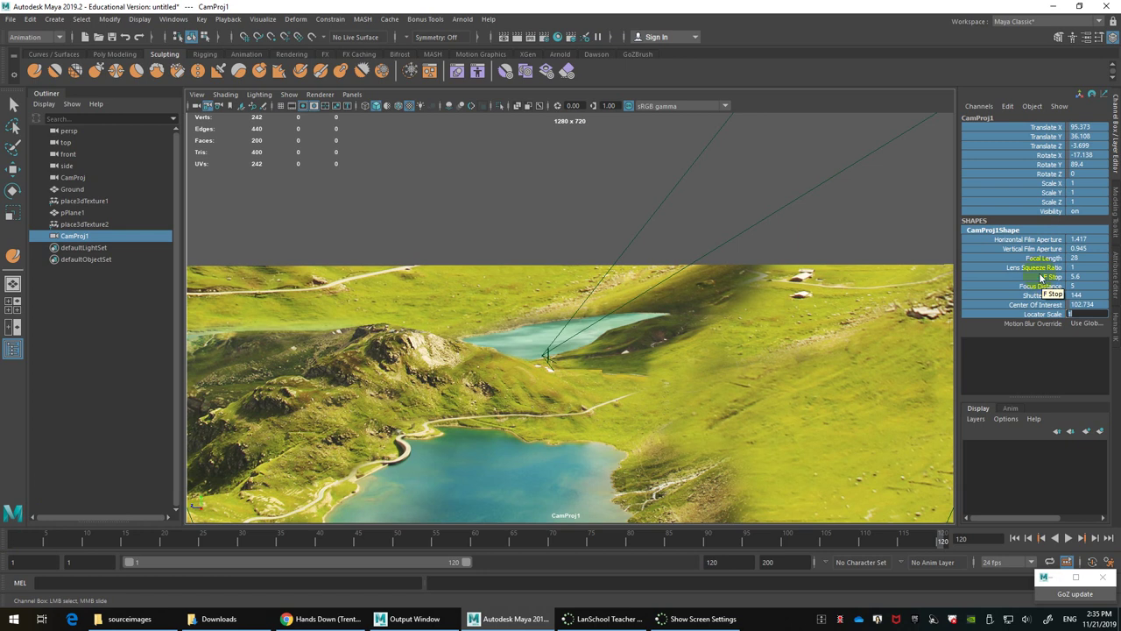
{"action": "right_click", "coordinate": [1041, 278]}
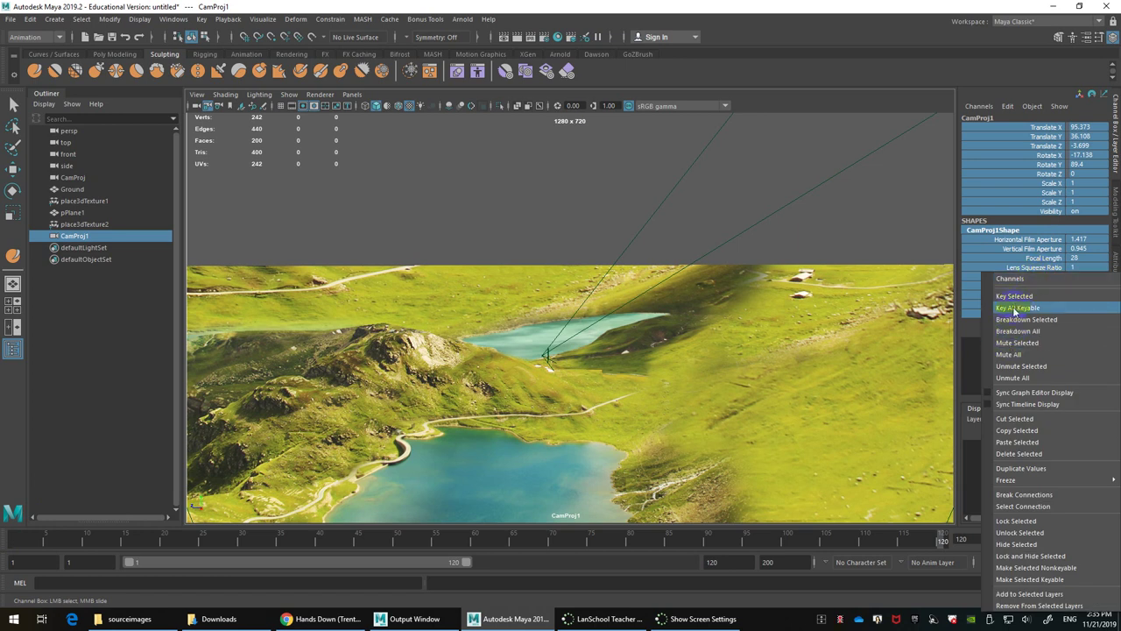
{"action": "left_click", "coordinate": [1014, 309]}
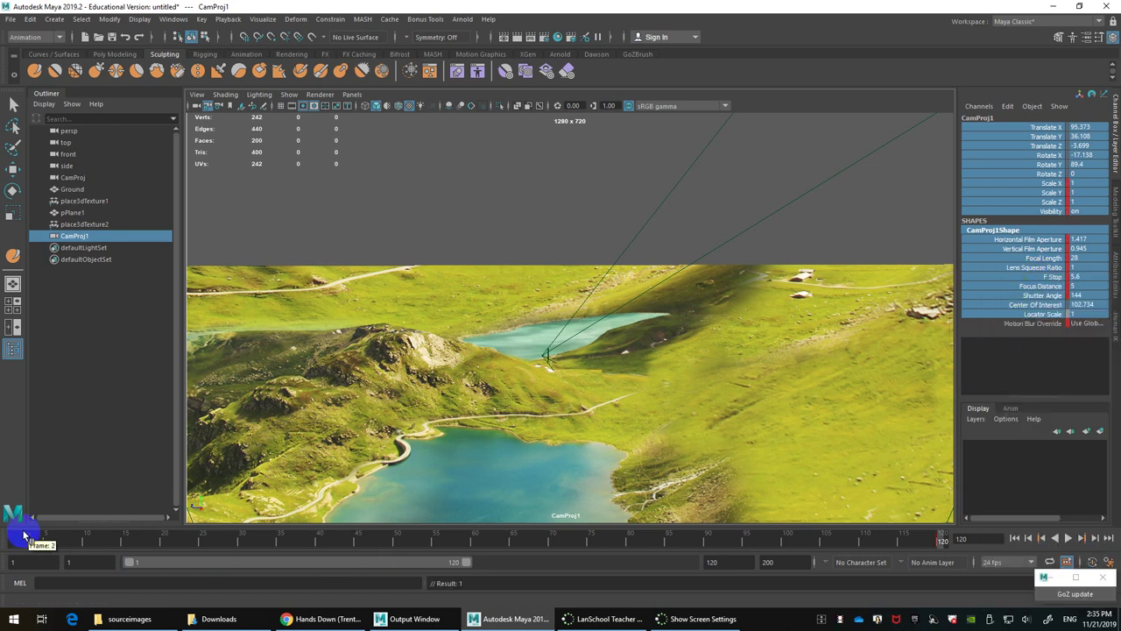
Step: Key all keyable channels of the new camera at frame 1, return to frame 120 and minimize the GoZ update window
{"action": "left_click", "coordinate": [14, 536]}
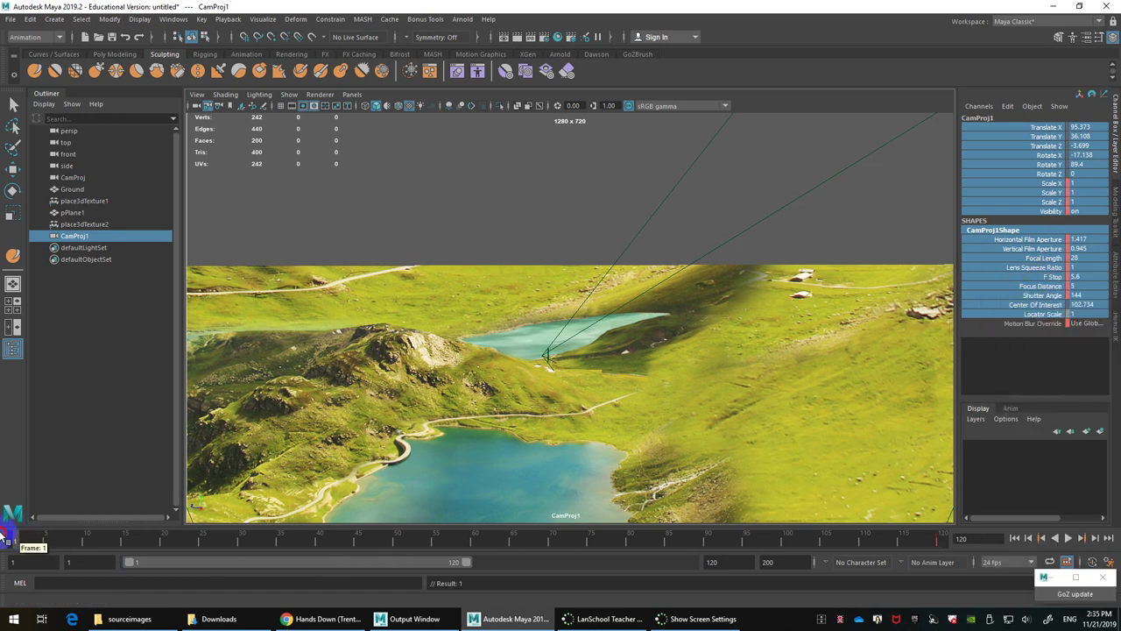
{"action": "right_click", "coordinate": [993, 188]}
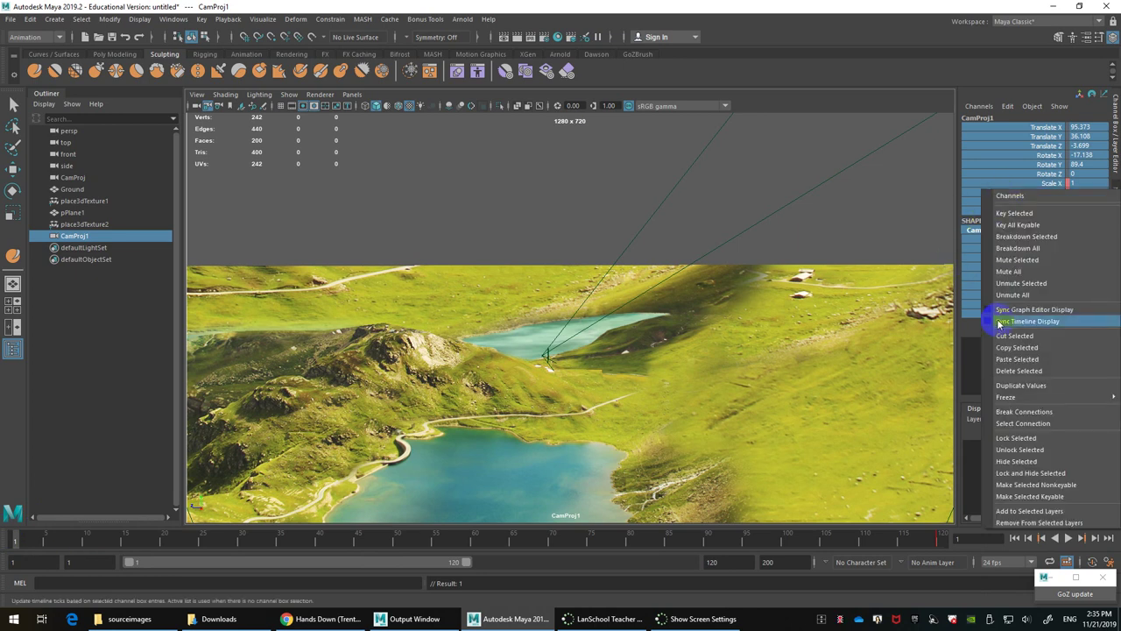
{"action": "left_click", "coordinate": [1014, 226]}
{"action": "left_click", "coordinate": [946, 537]}
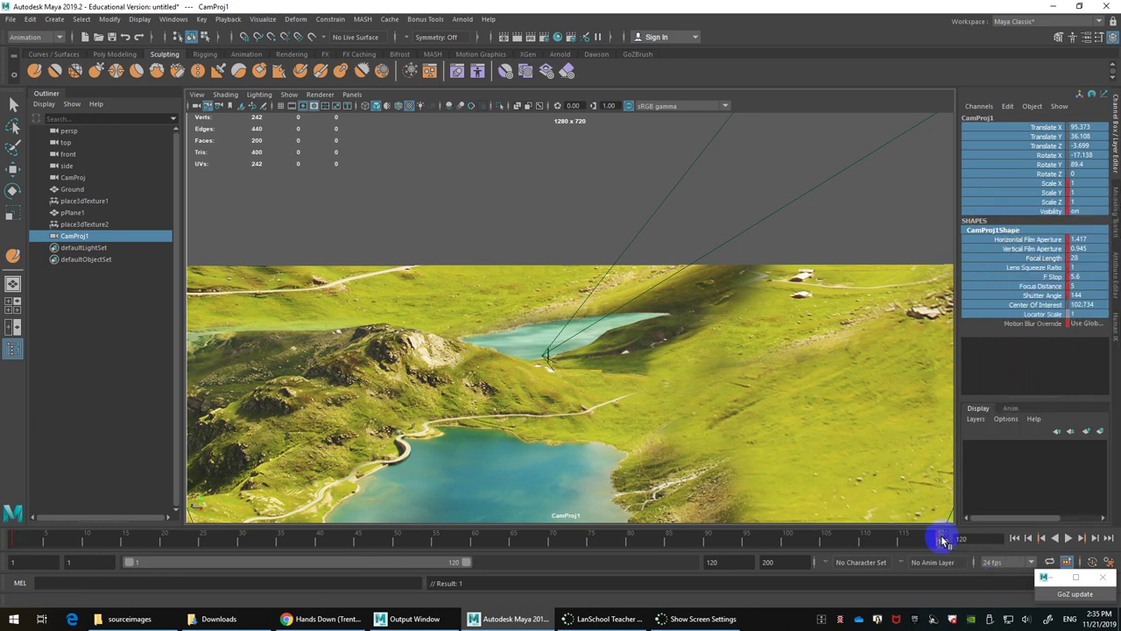
{"action": "mouse_move", "coordinate": [944, 541]}
{"action": "left_mouse_down"}
{"action": "mouse_move", "coordinate": [41, 535]}
{"action": "mouse_move", "coordinate": [848, 563]}
{"action": "mouse_move", "coordinate": [964, 538]}
{"action": "left_mouse_up"}
{"action": "left_click", "coordinate": [1058, 578]}
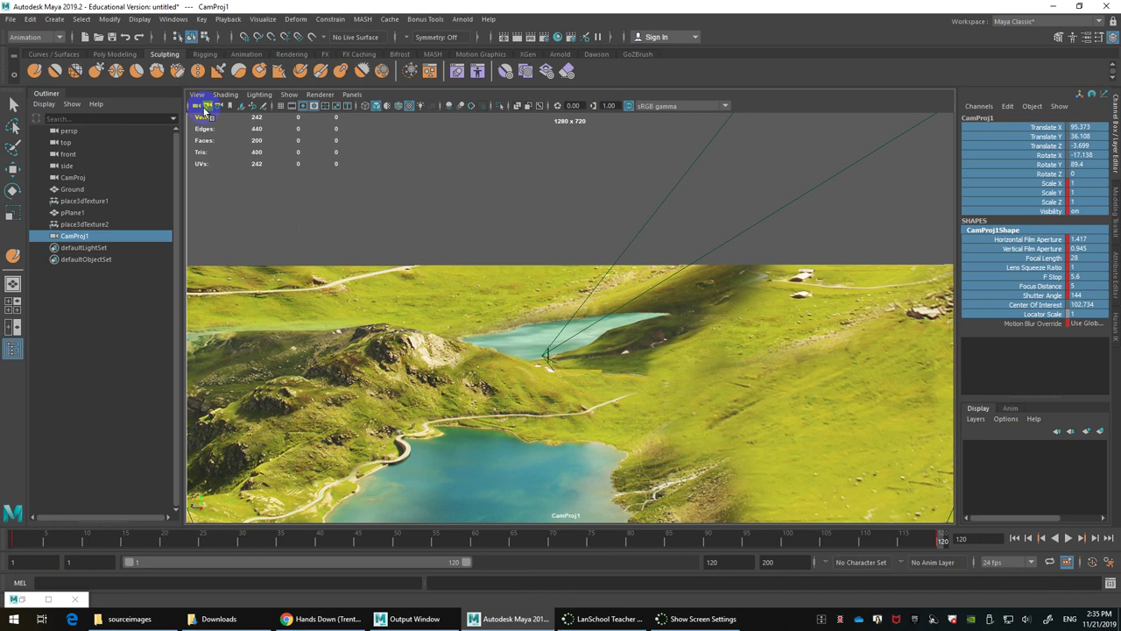
Step: Rename the new camera CamFly
{"action": "left_click", "coordinate": [351, 93]}
{"action": "mouse_move", "coordinate": [403, 106]}
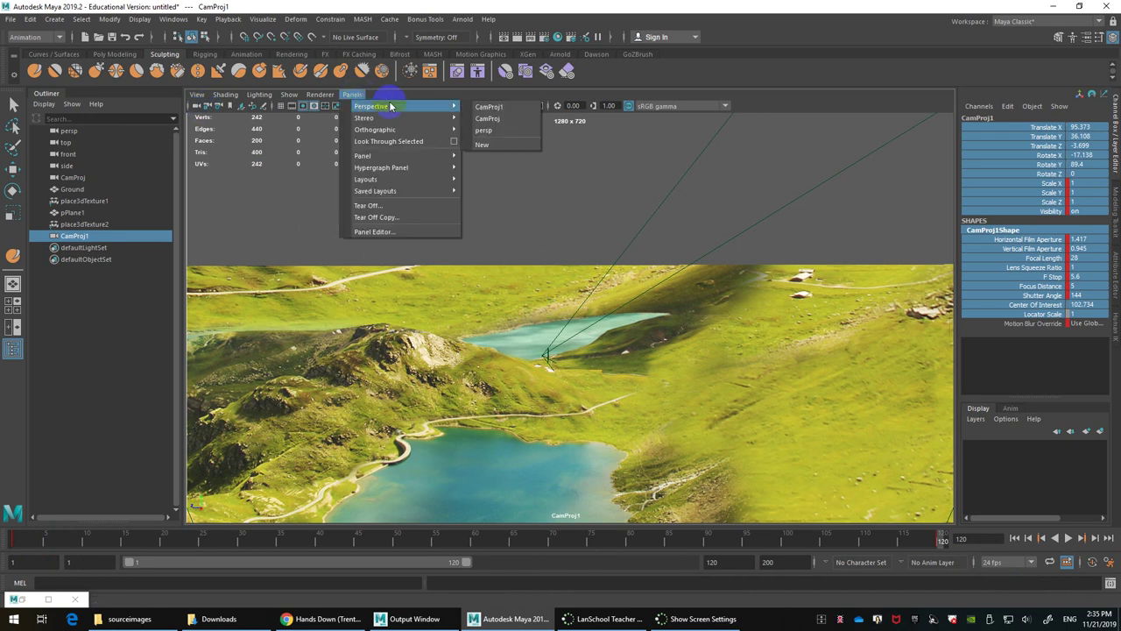
{"action": "left_click", "coordinate": [62, 236]}
{"action": "double_click", "coordinate": [77, 237]}
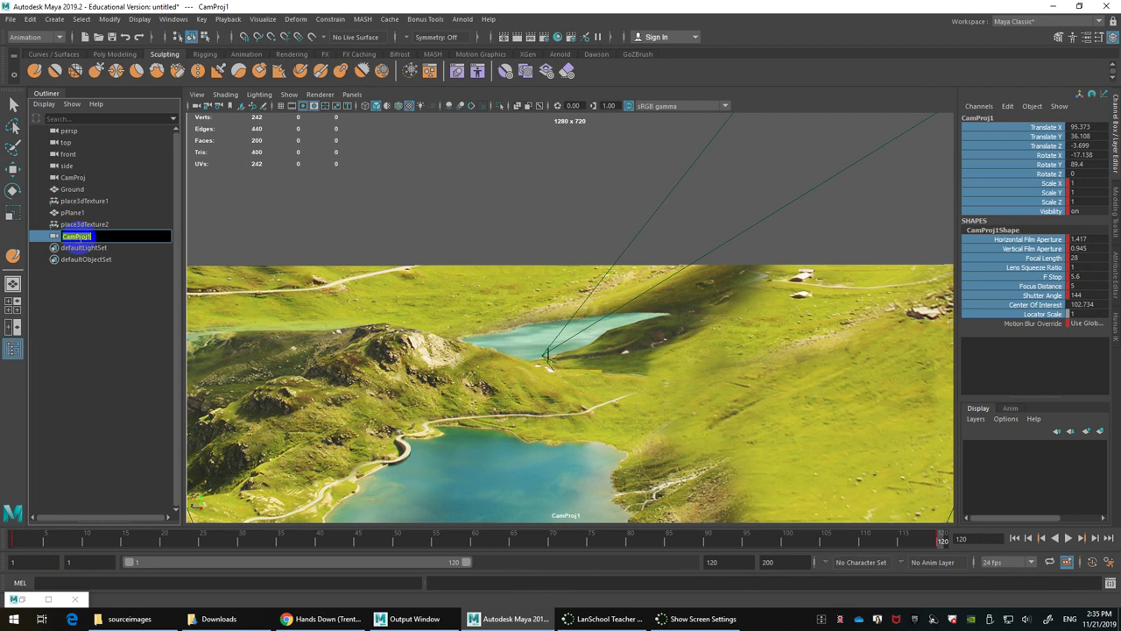
{"action": "left_click_drag", "start_coordinate": [75, 237], "coordinate": [154, 238]}
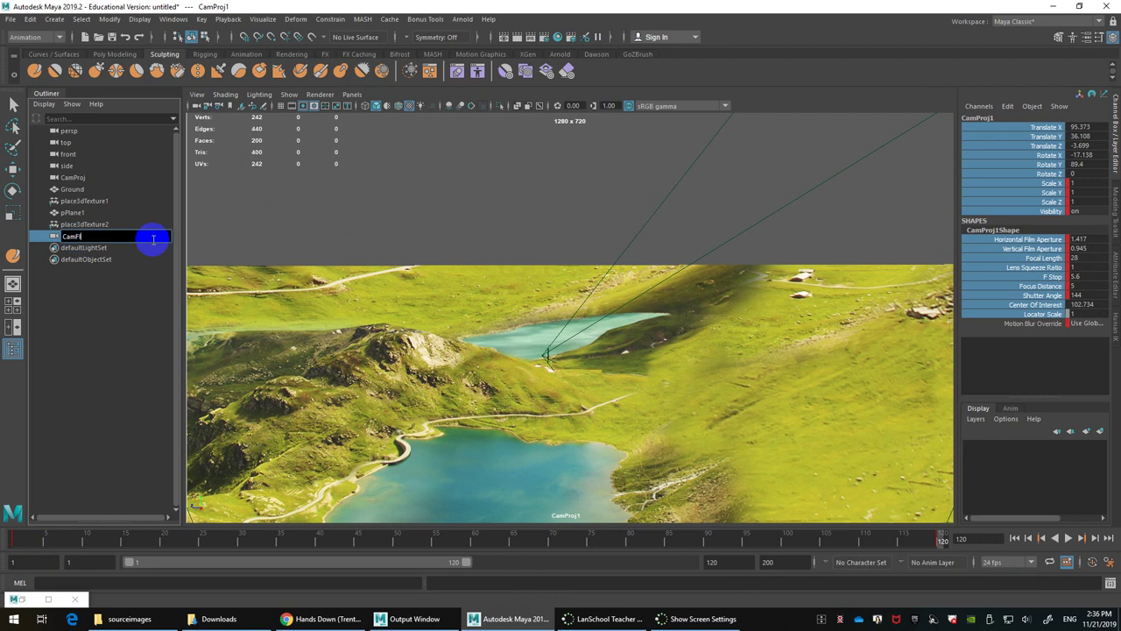
{"action": "type", "text": "Fly"}
{"action": "key", "text": "Return"}
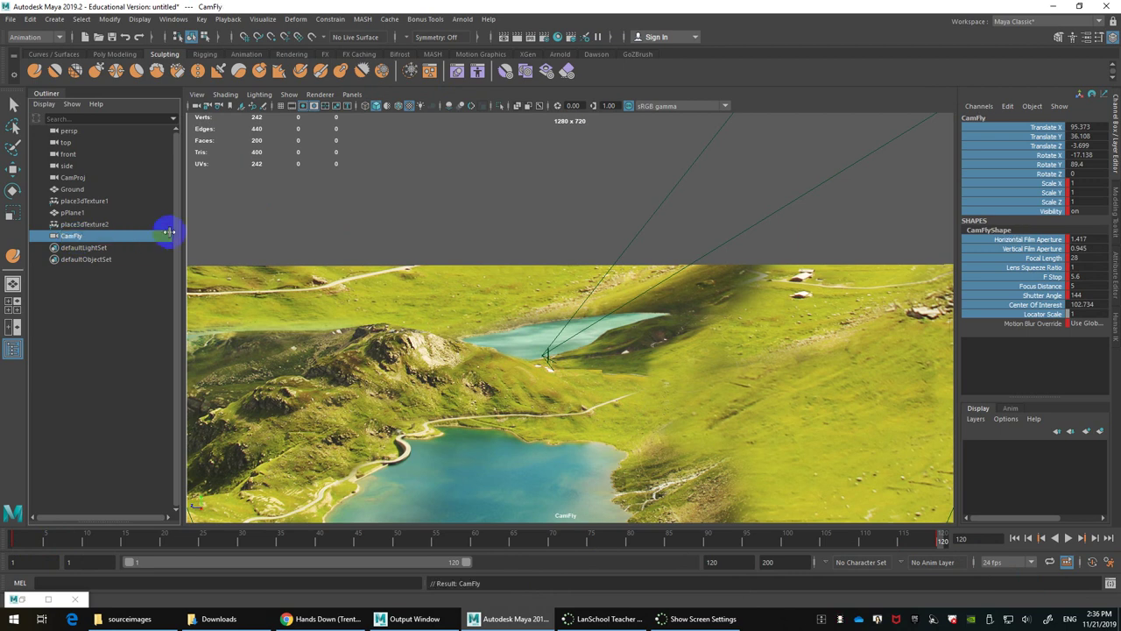
Step: Turn on Auto key in the Animation preferences, keep the Auto default tangents, and save the preferences
{"action": "left_click", "coordinate": [355, 95]}
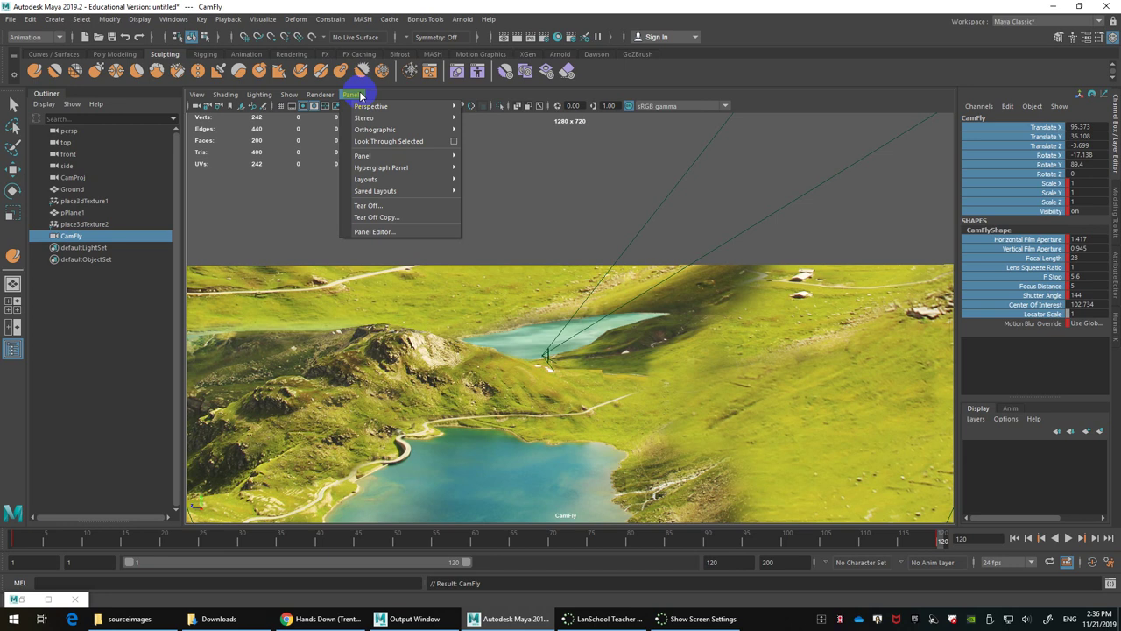
{"action": "left_click", "coordinate": [353, 93]}
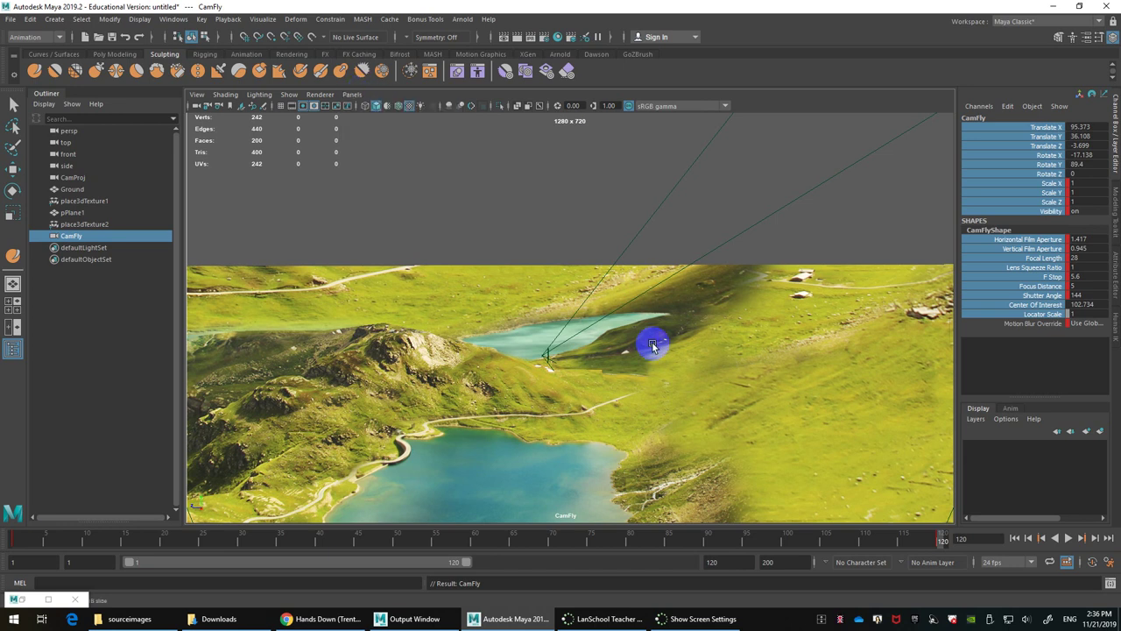
{"action": "left_click", "coordinate": [1111, 561]}
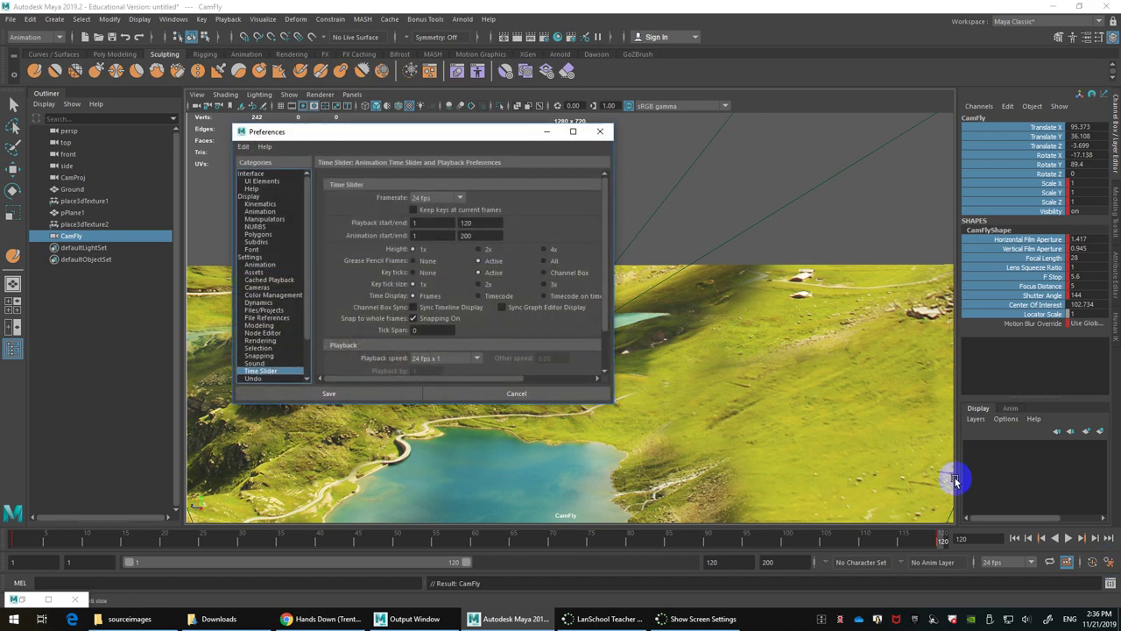
{"action": "left_click", "coordinate": [268, 267]}
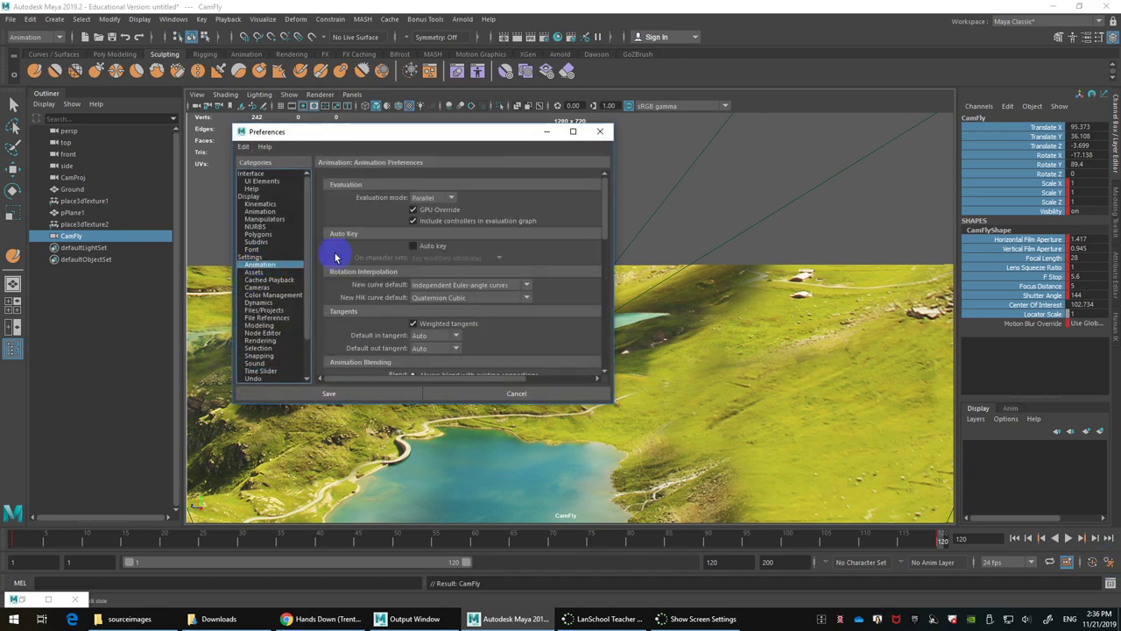
{"action": "left_click", "coordinate": [416, 245]}
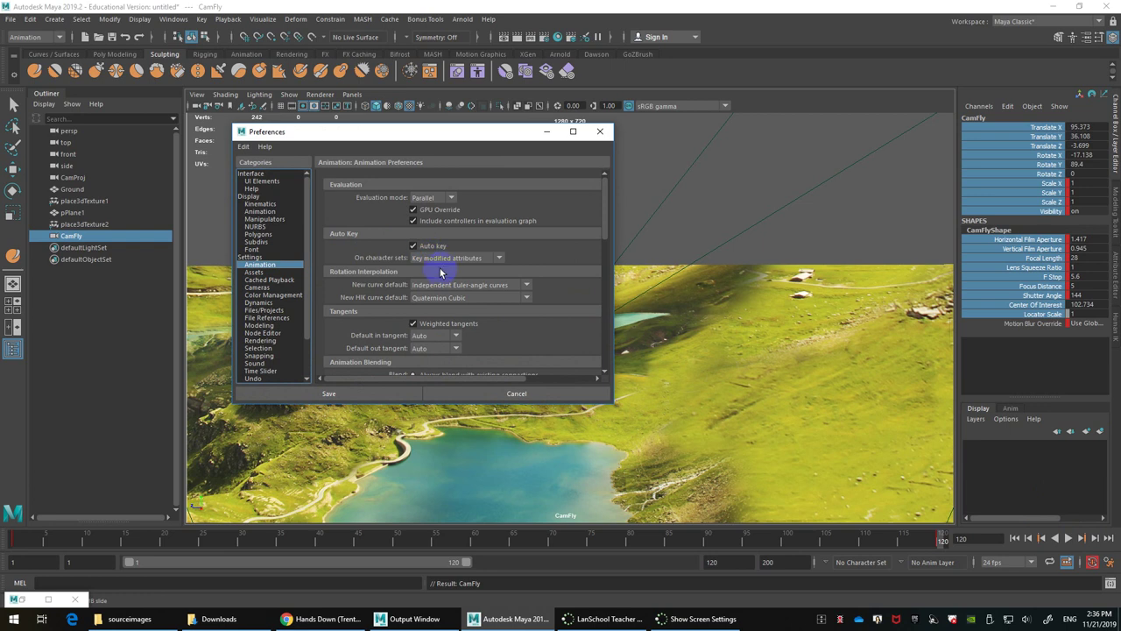
{"action": "left_click", "coordinate": [446, 260]}
{"action": "left_click", "coordinate": [447, 258]}
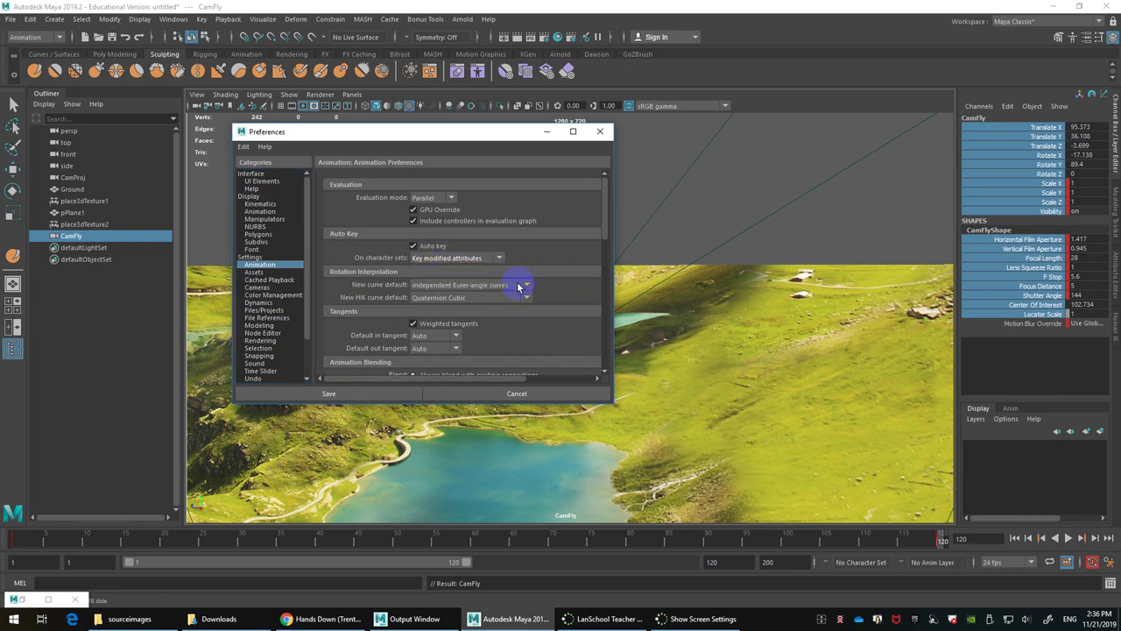
{"action": "left_click", "coordinate": [425, 339]}
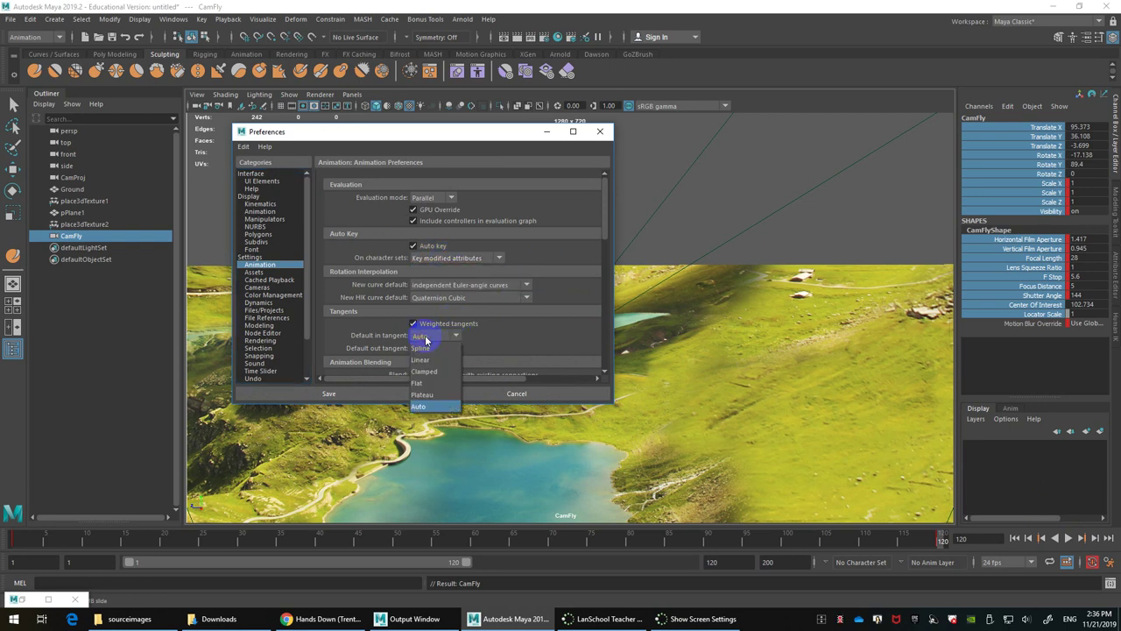
{"action": "left_click", "coordinate": [420, 342]}
{"action": "left_click", "coordinate": [329, 393]}
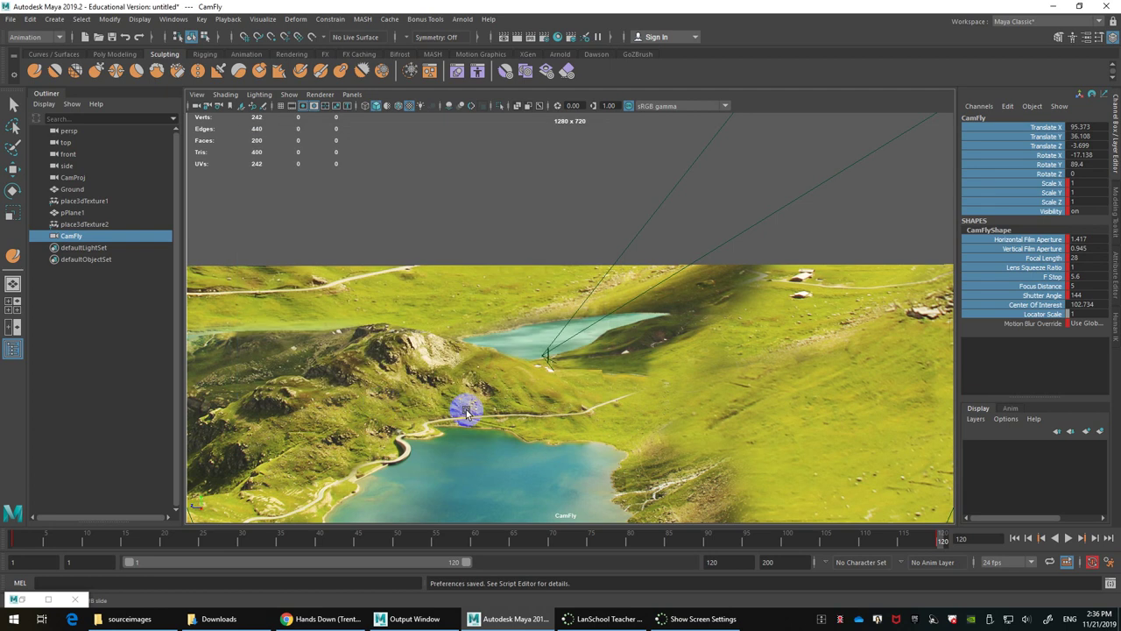
Step: Dolly CamFly toward the distant lake to about Translate X 60.7 at frame 120, and play the timeline from frame 1
{"action": "right_click_drag", "start_coordinate": [444, 270], "coordinate": [581, 393], "text": "alt"}
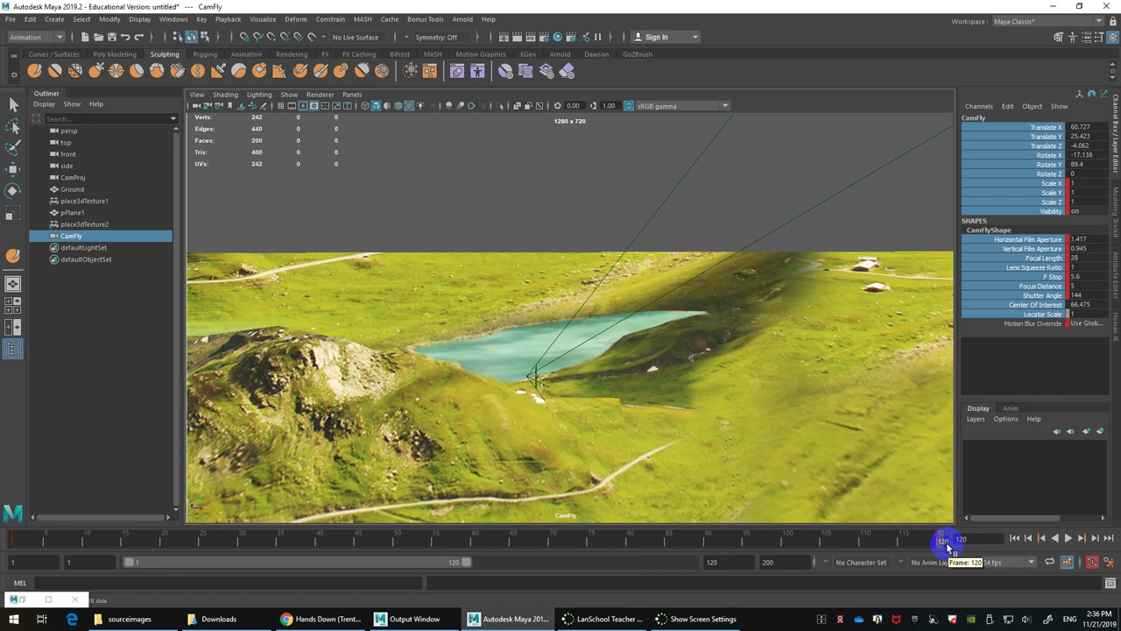
{"action": "left_click", "coordinate": [863, 543]}
{"action": "left_click_drag", "start_coordinate": [863, 543], "coordinate": [17, 536]}
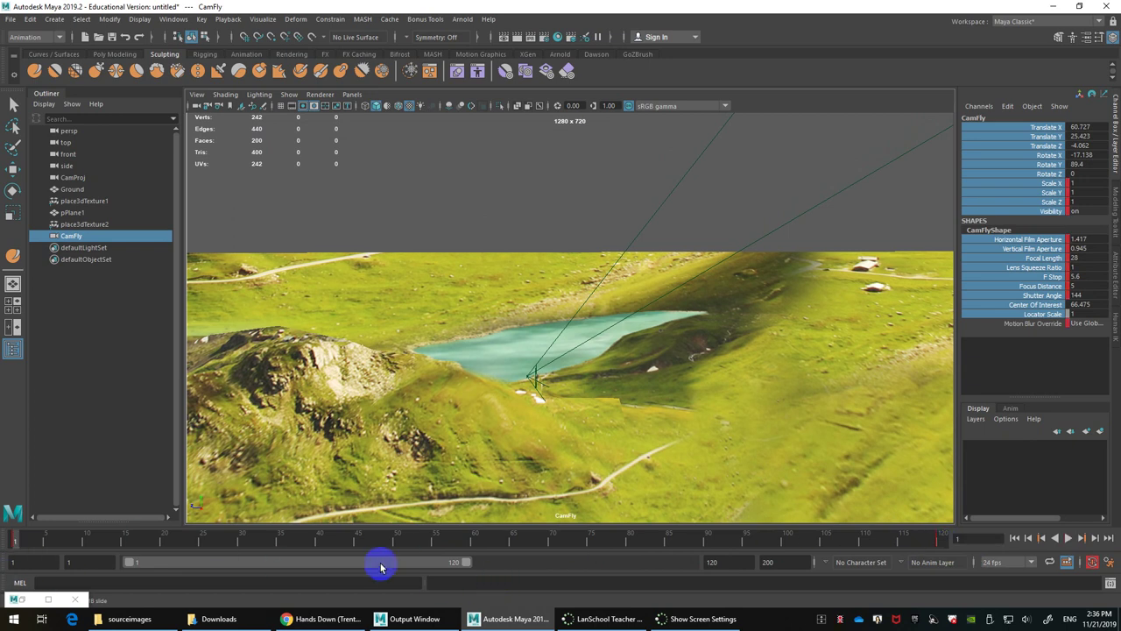
{"action": "left_click", "coordinate": [1069, 538]}
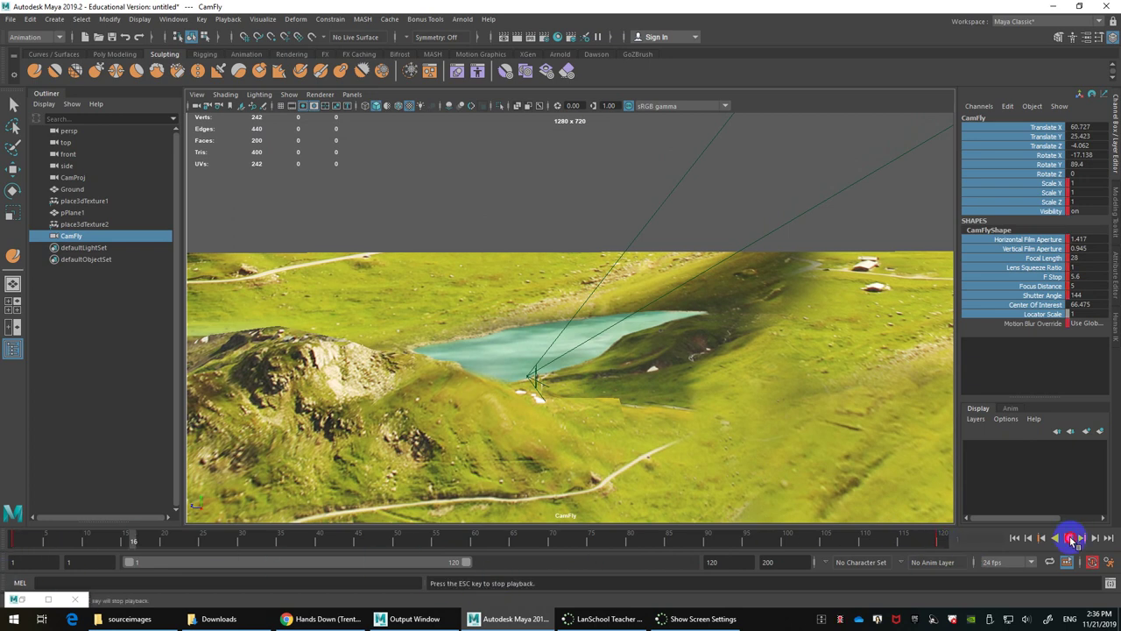
{"action": "left_click", "coordinate": [1070, 538]}
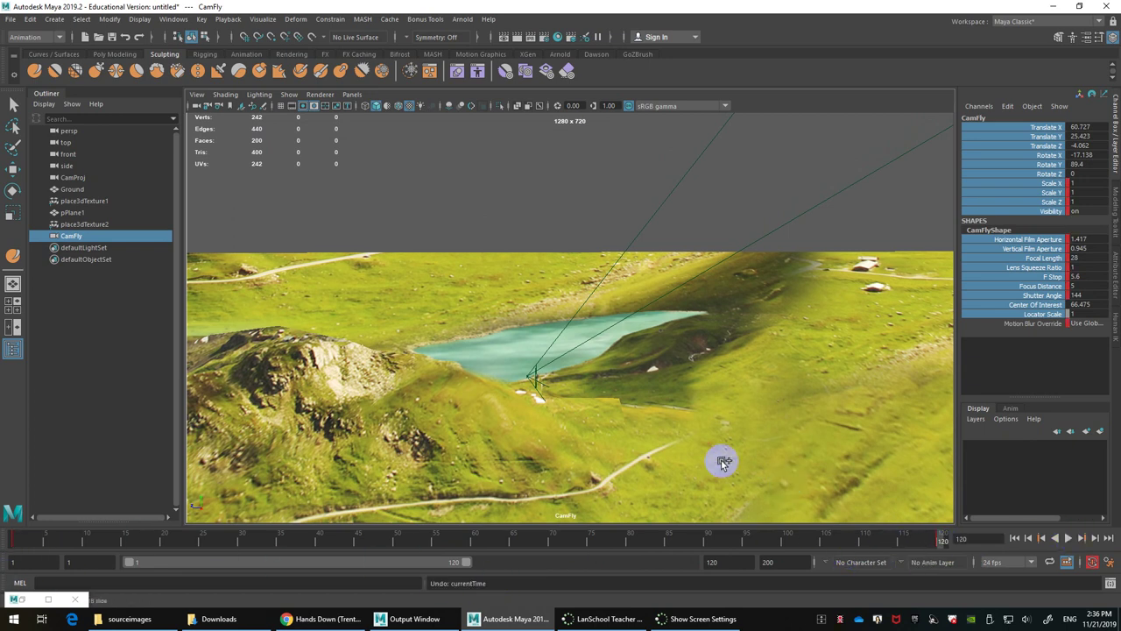
Step: Play back the CamFly move, scrub it back to frame 1 and return to frame 120
{"action": "key", "text": "alt+v"}
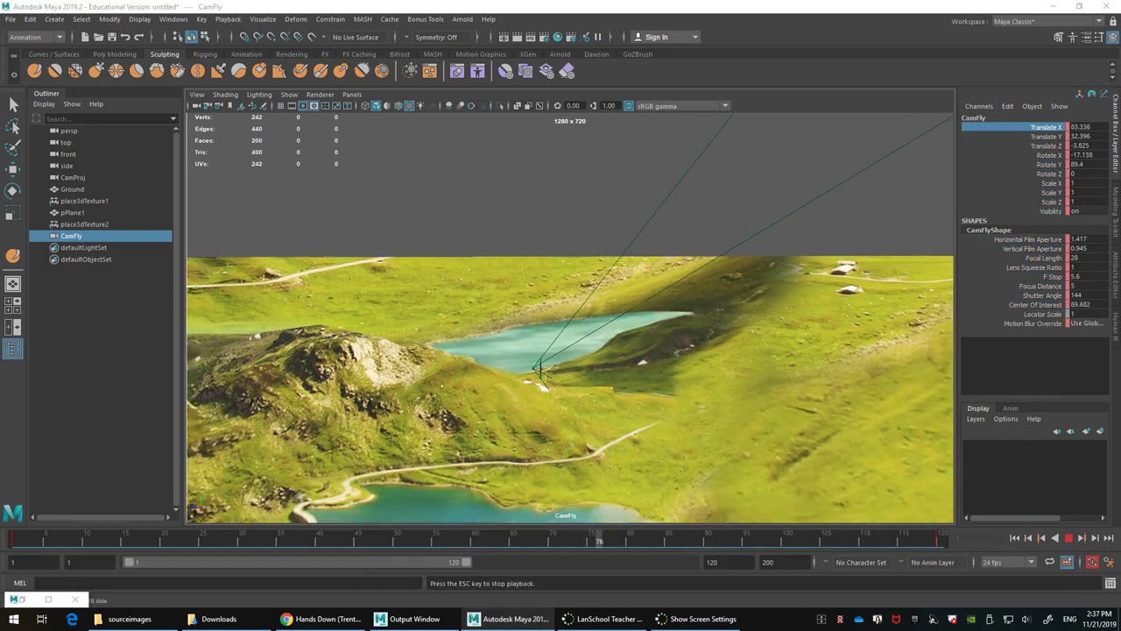
{"action": "left_click", "coordinate": [1069, 538]}
{"action": "left_click_drag", "start_coordinate": [542, 538], "coordinate": [9, 538]}
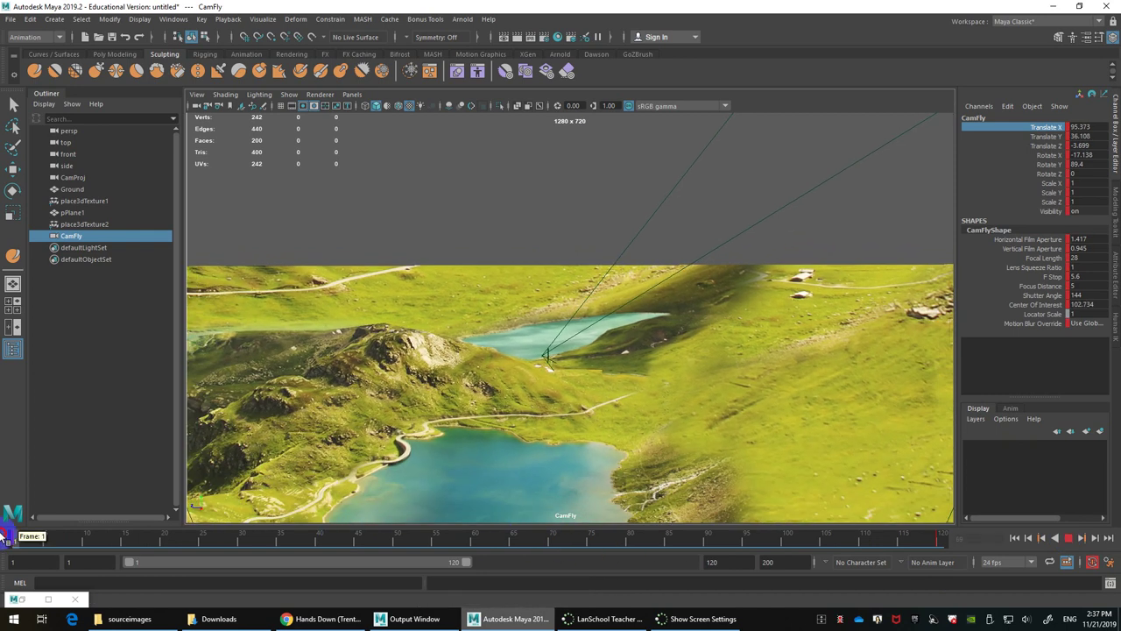
{"action": "left_click", "coordinate": [943, 536]}
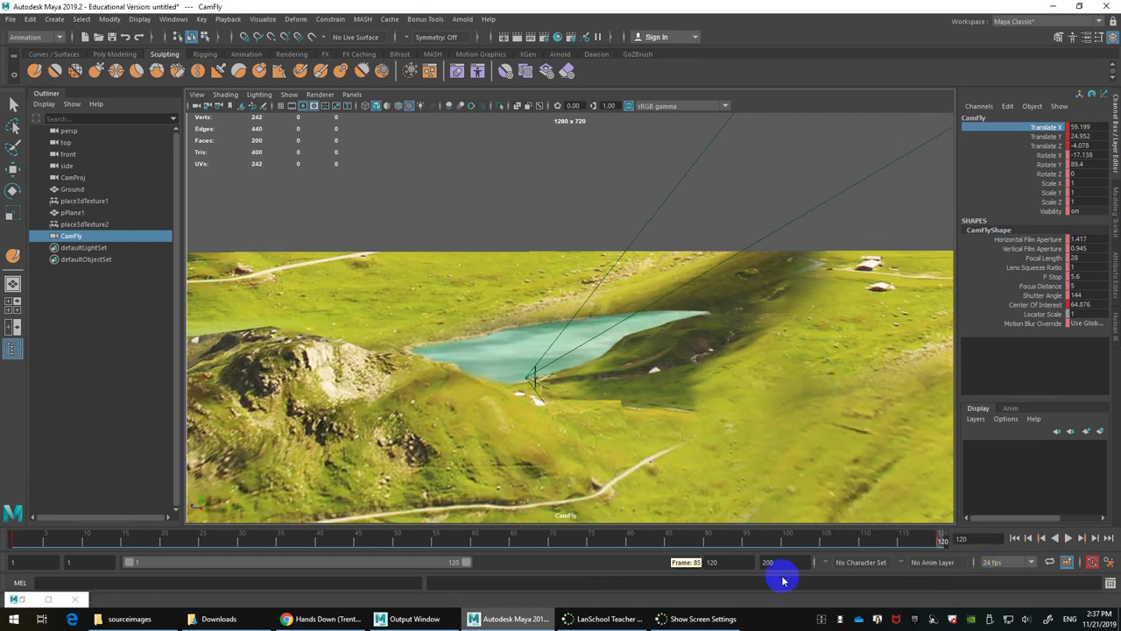
{"action": "mouse_move", "coordinate": [921, 541]}
{"action": "left_mouse_down"}
{"action": "mouse_move", "coordinate": [393, 541]}
{"action": "mouse_move", "coordinate": [943, 538]}
{"action": "left_mouse_up"}
Step: Switch the viewport to the persp camera and select the hill plane pPlane1
{"action": "left_click", "coordinate": [355, 95]}
{"action": "mouse_move", "coordinate": [411, 112]}
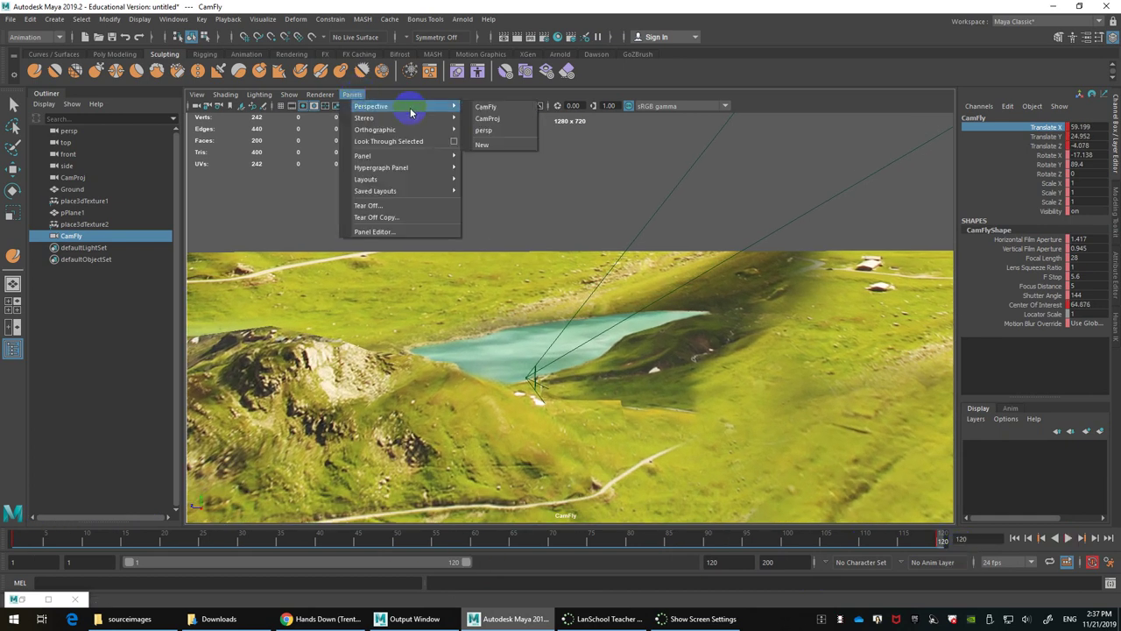
{"action": "left_click", "coordinate": [485, 138]}
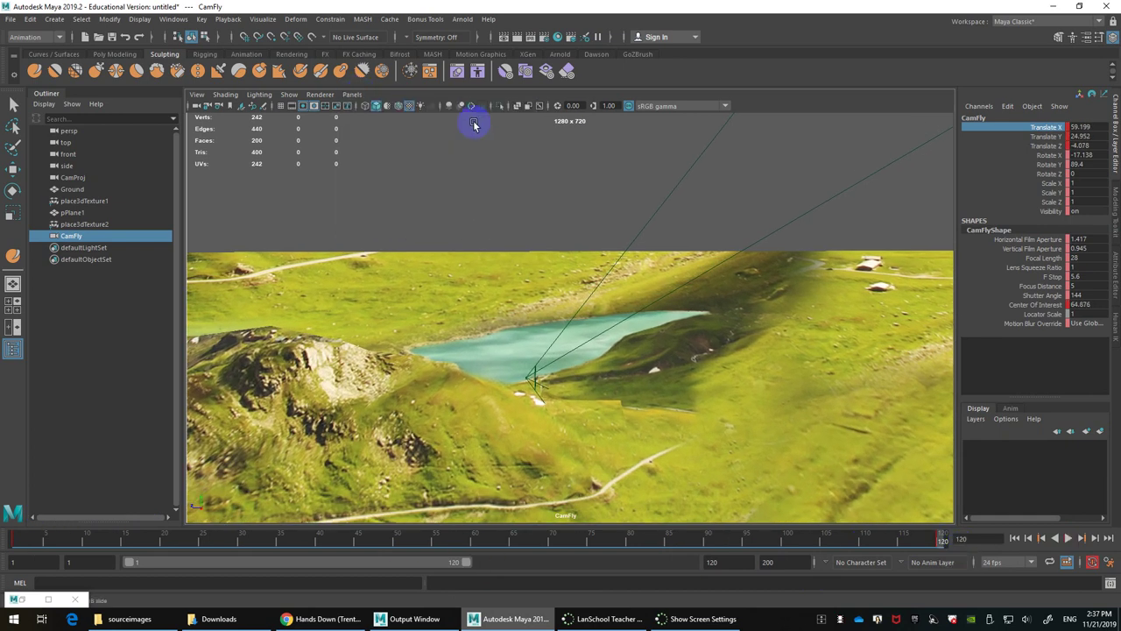
{"action": "left_click", "coordinate": [355, 95]}
{"action": "mouse_move", "coordinate": [410, 112]}
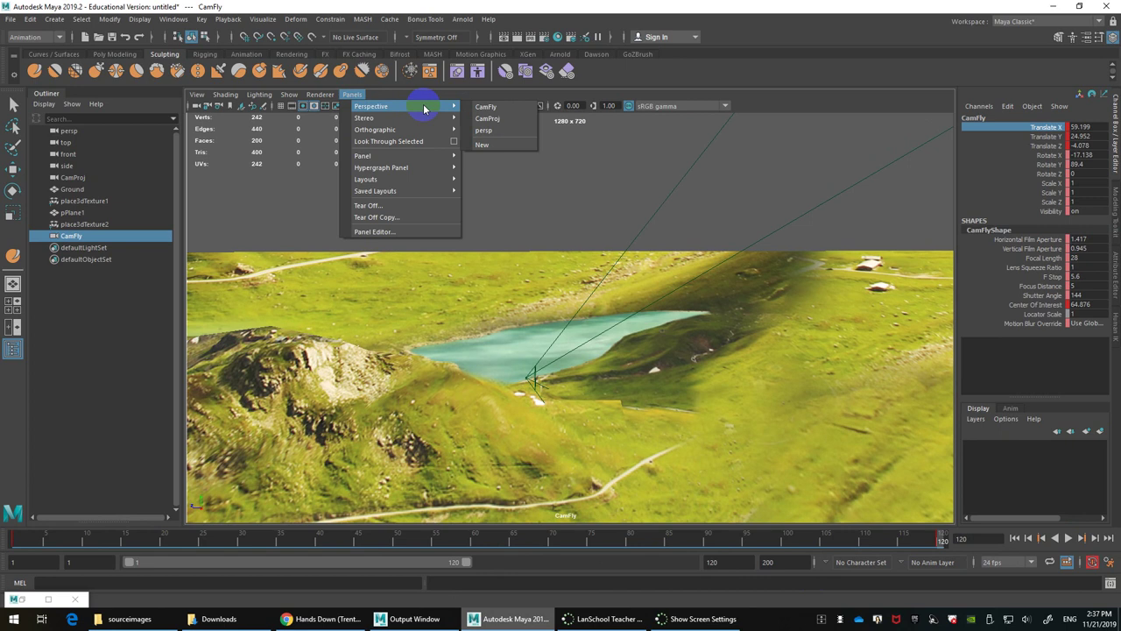
{"action": "left_click", "coordinate": [495, 128]}
{"action": "left_click_drag", "start_coordinate": [461, 373], "coordinate": [553, 366], "text": "alt"}
{"action": "left_click_drag", "start_coordinate": [508, 360], "coordinate": [533, 333], "text": "alt"}
{"action": "left_click", "coordinate": [547, 392]}
{"action": "mouse_move", "coordinate": [548, 391]}
{"action": "left_mouse_down", "text": "alt"}
{"action": "mouse_move", "coordinate": [518, 393]}
{"action": "mouse_move", "coordinate": [543, 406]}
{"action": "mouse_move", "coordinate": [568, 391]}
{"action": "left_mouse_up", "text": "alt"}
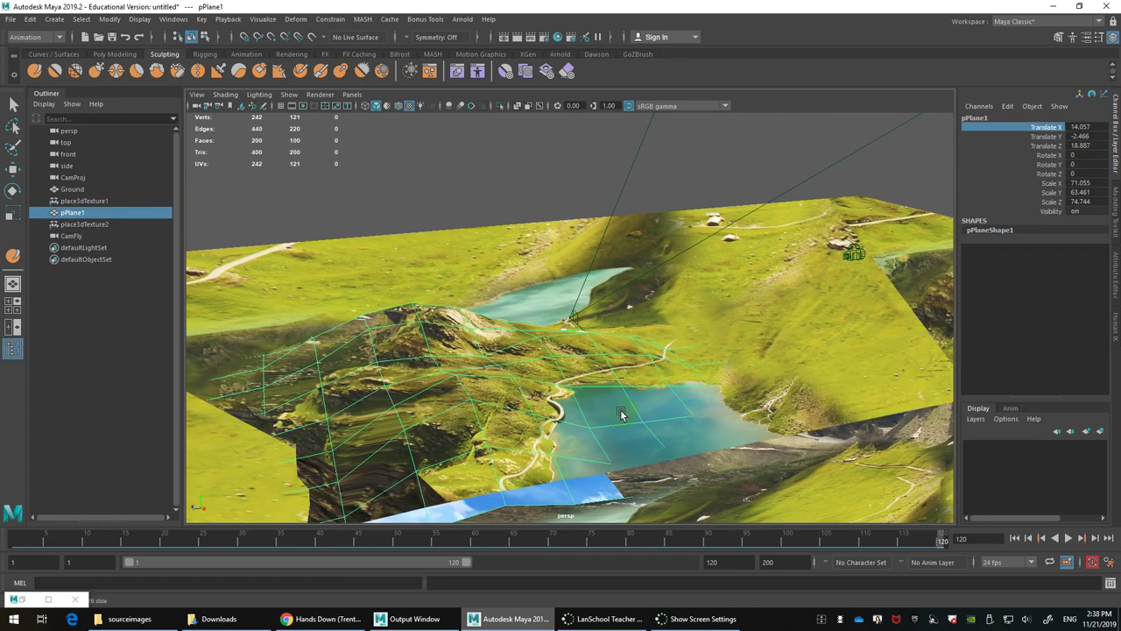
Step: Select a face of the hill plane over the near lake and set the Scale tool's axis orientation to Component
{"action": "right_click_drag", "start_coordinate": [609, 410], "coordinate": [608, 328]}
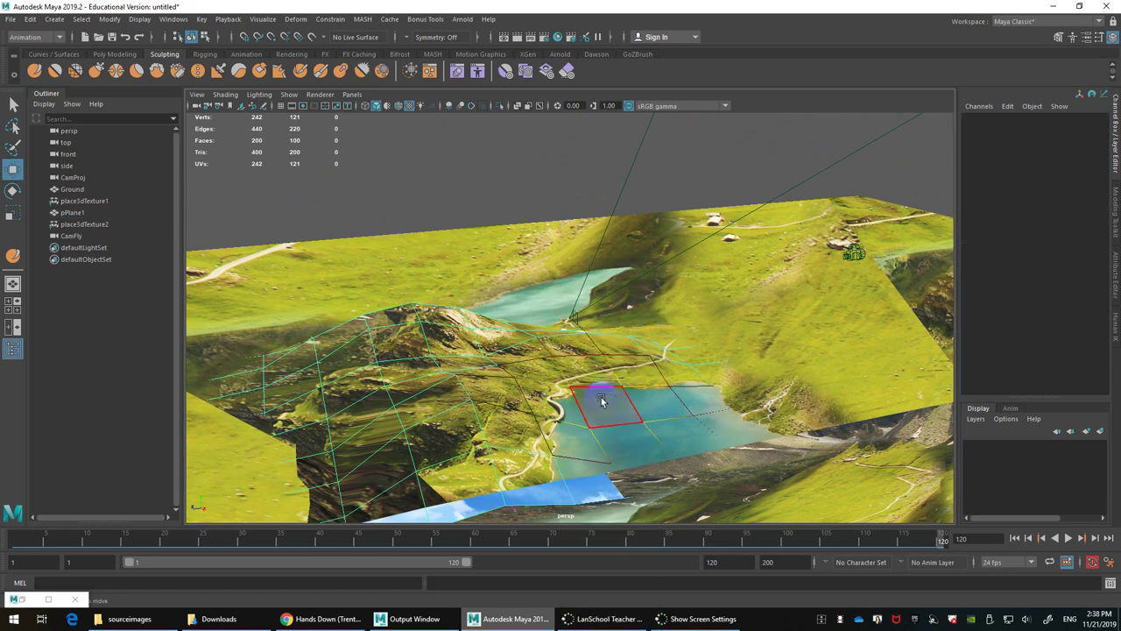
{"action": "left_click", "coordinate": [606, 394]}
{"action": "key", "text": "w"}
{"action": "key", "text": "r"}
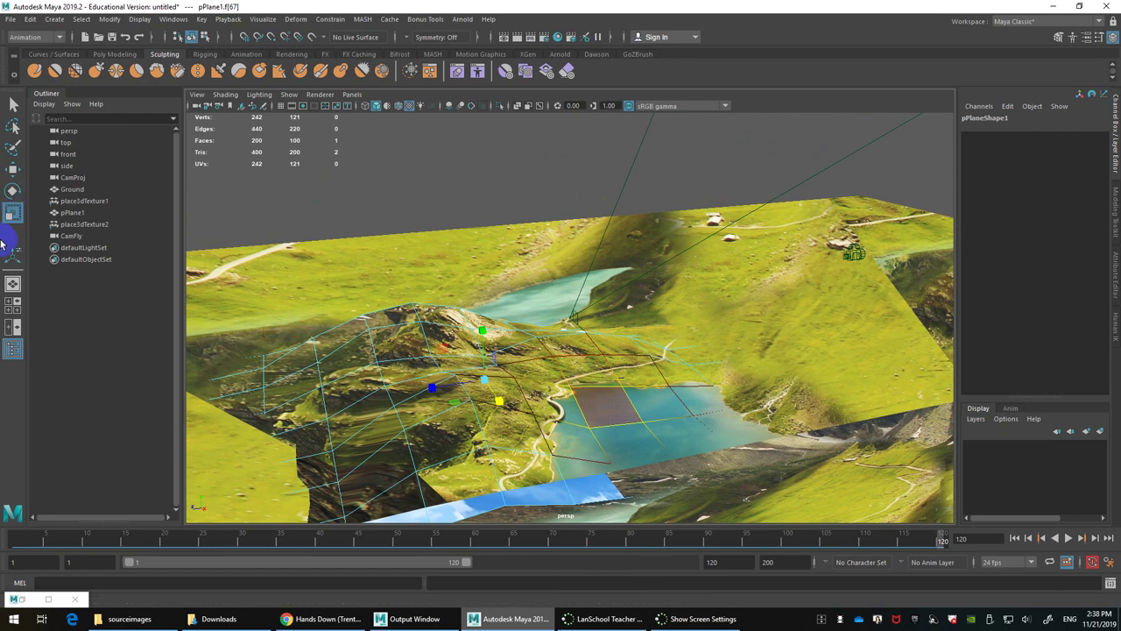
{"action": "double_click", "coordinate": [20, 217]}
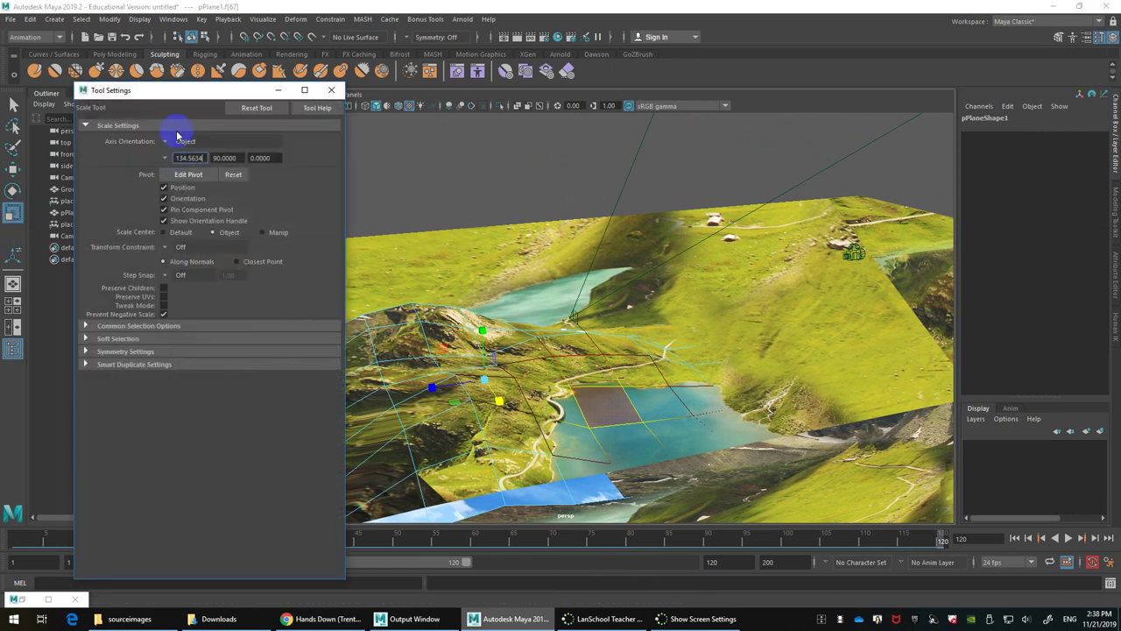
{"action": "left_click", "coordinate": [168, 143]}
{"action": "left_click", "coordinate": [191, 158]}
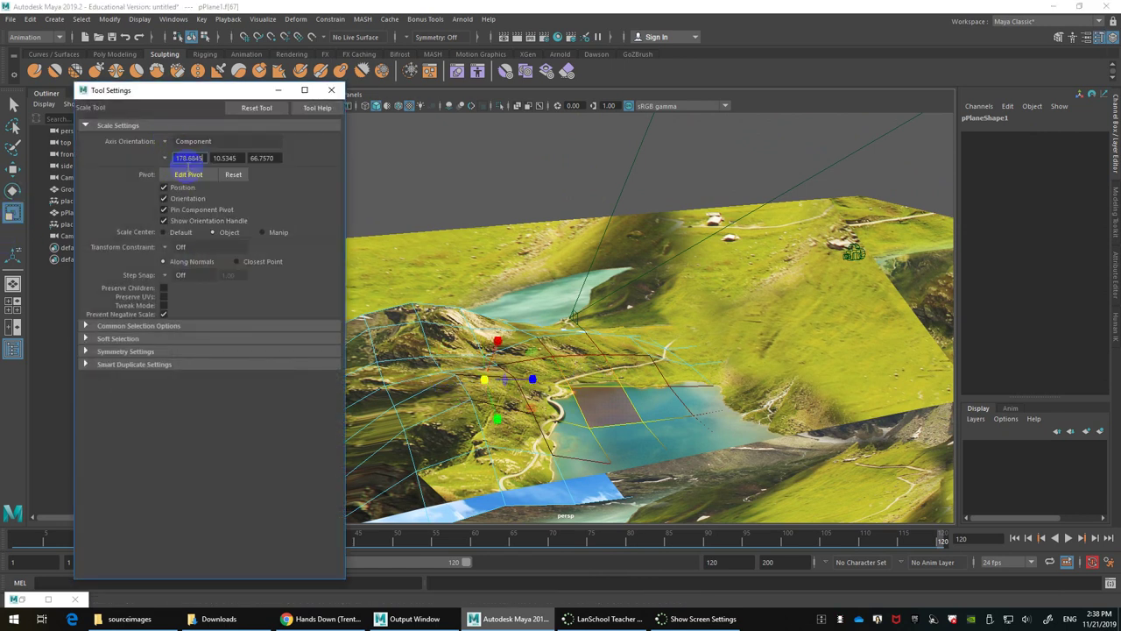
{"action": "left_click", "coordinate": [331, 90]}
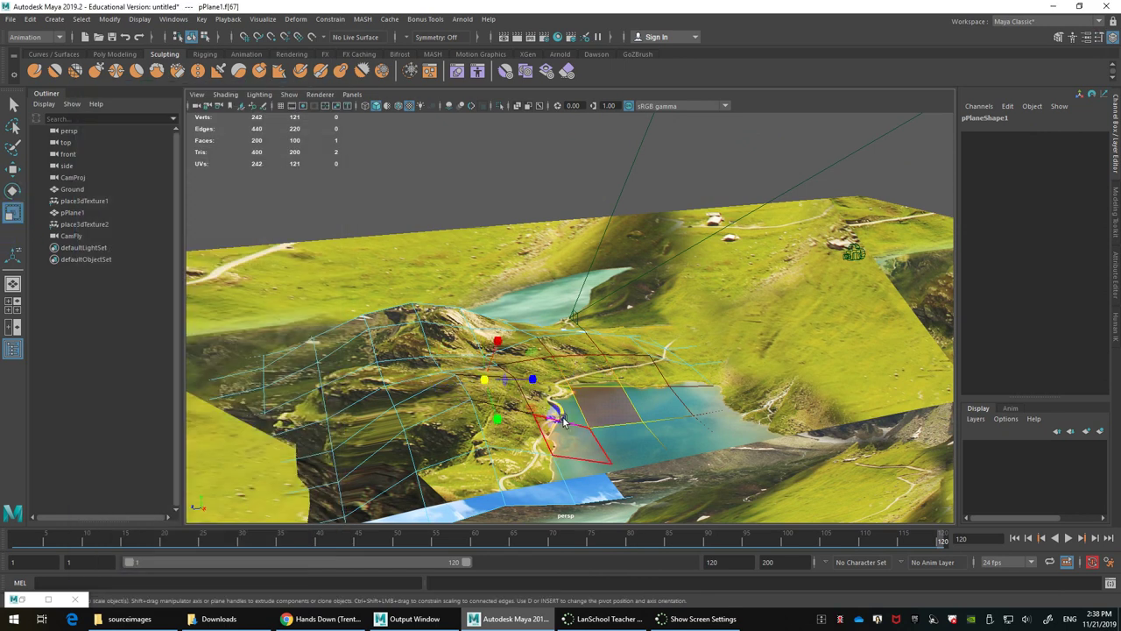
Step: Reselect the lake face, activate the Move tool, and return the hill plane to object selection
{"action": "left_click", "coordinate": [596, 380]}
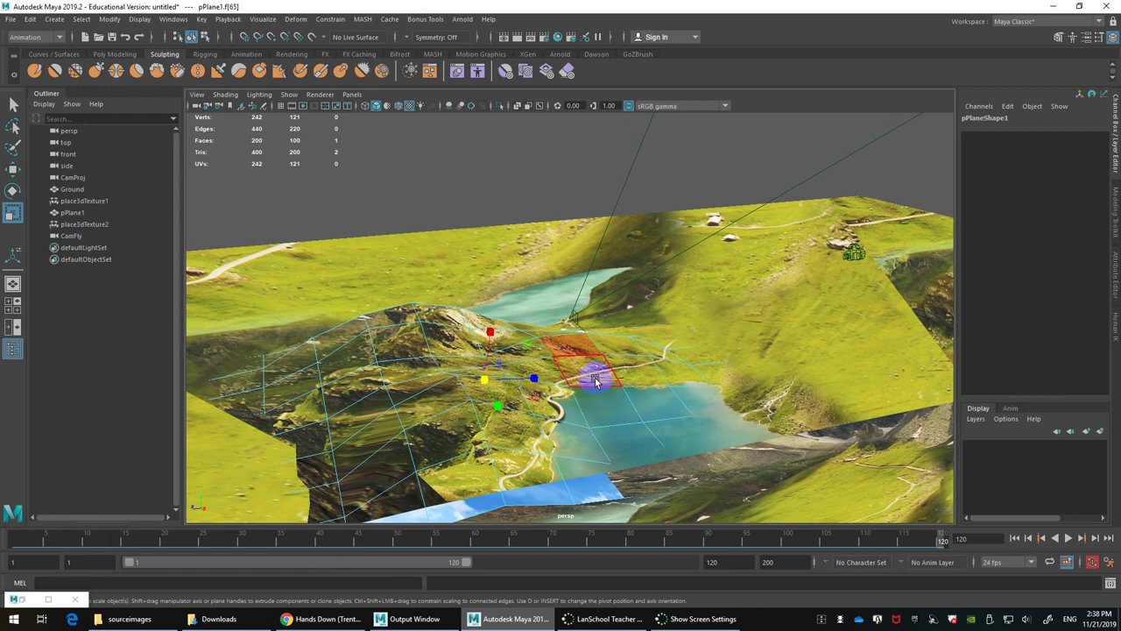
{"action": "left_click", "coordinate": [596, 412]}
{"action": "mouse_move", "coordinate": [567, 400]}
{"action": "left_mouse_down", "text": "alt"}
{"action": "mouse_move", "coordinate": [591, 393]}
{"action": "mouse_move", "coordinate": [551, 388]}
{"action": "left_mouse_up", "text": "alt"}
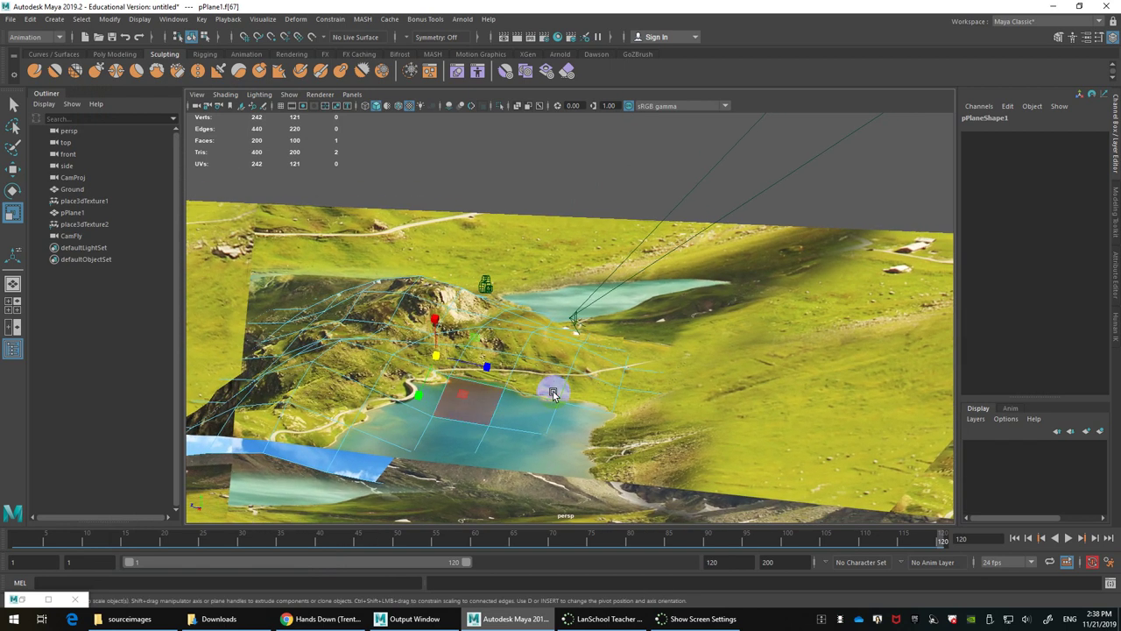
{"action": "key", "text": "w"}
{"action": "left_click_drag", "start_coordinate": [471, 357], "coordinate": [567, 296]}
{"action": "right_click_drag", "start_coordinate": [567, 296], "coordinate": [613, 284]}
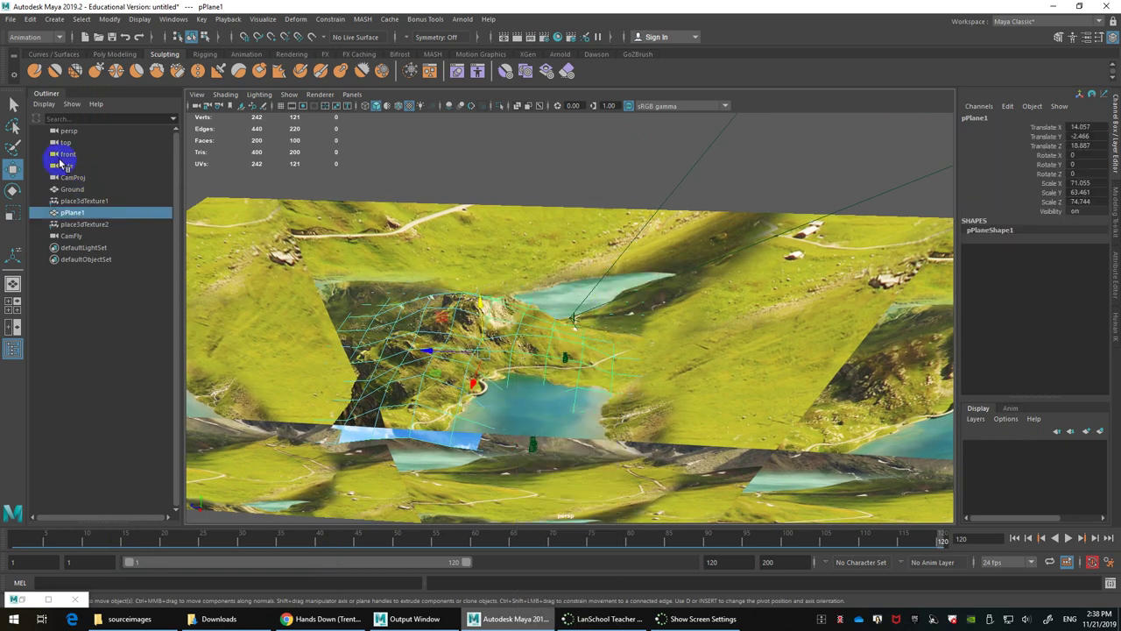
Step: Look through the CamProj camera and rename the hill plane Foreground_L
{"action": "left_click", "coordinate": [351, 94]}
{"action": "mouse_move", "coordinate": [372, 106]}
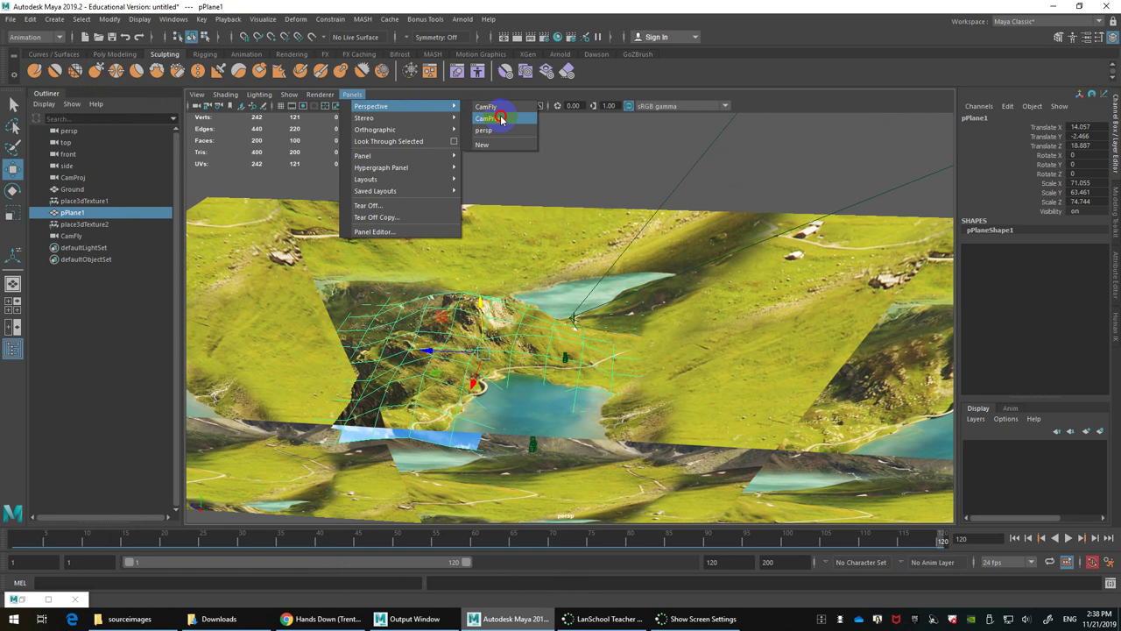
{"action": "left_click", "coordinate": [492, 119]}
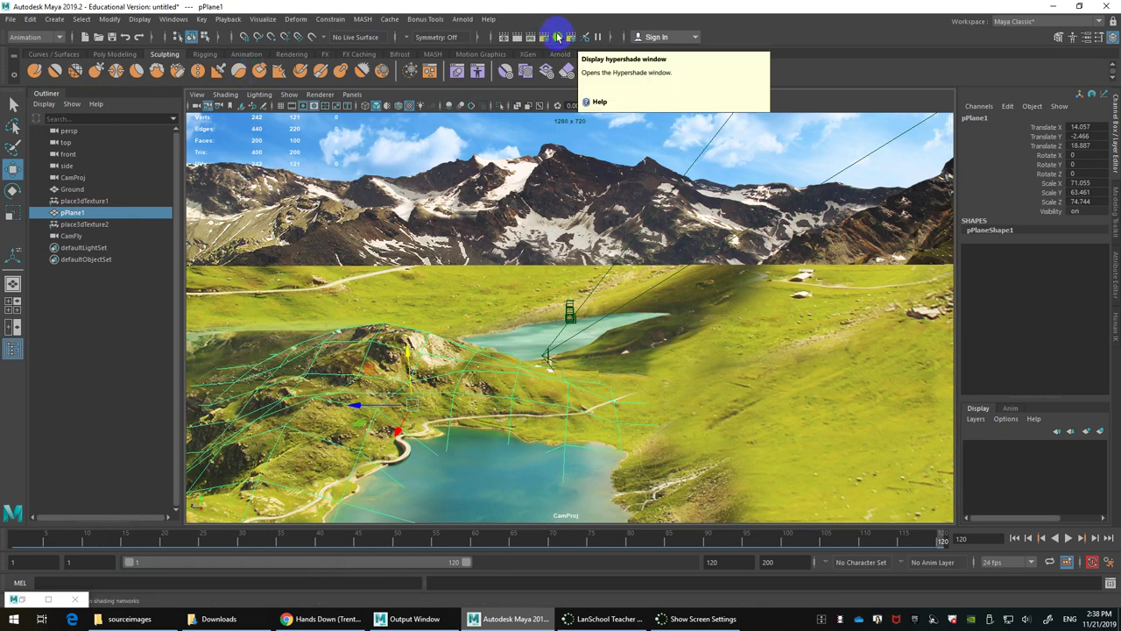
{"action": "double_click", "coordinate": [79, 213]}
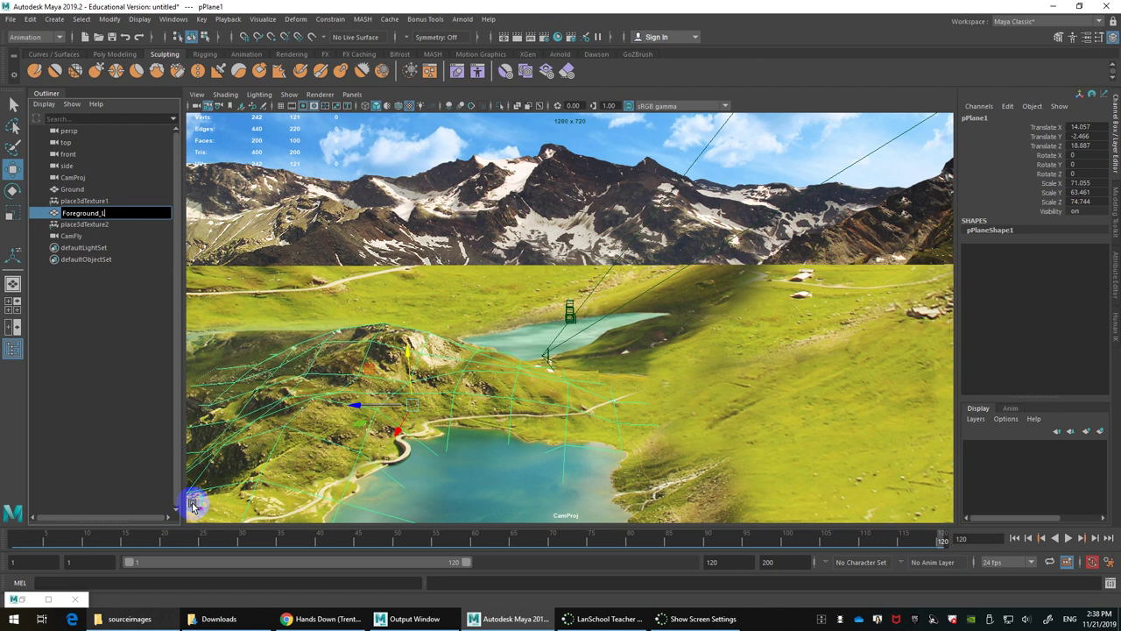
{"action": "key", "text": "Return"}
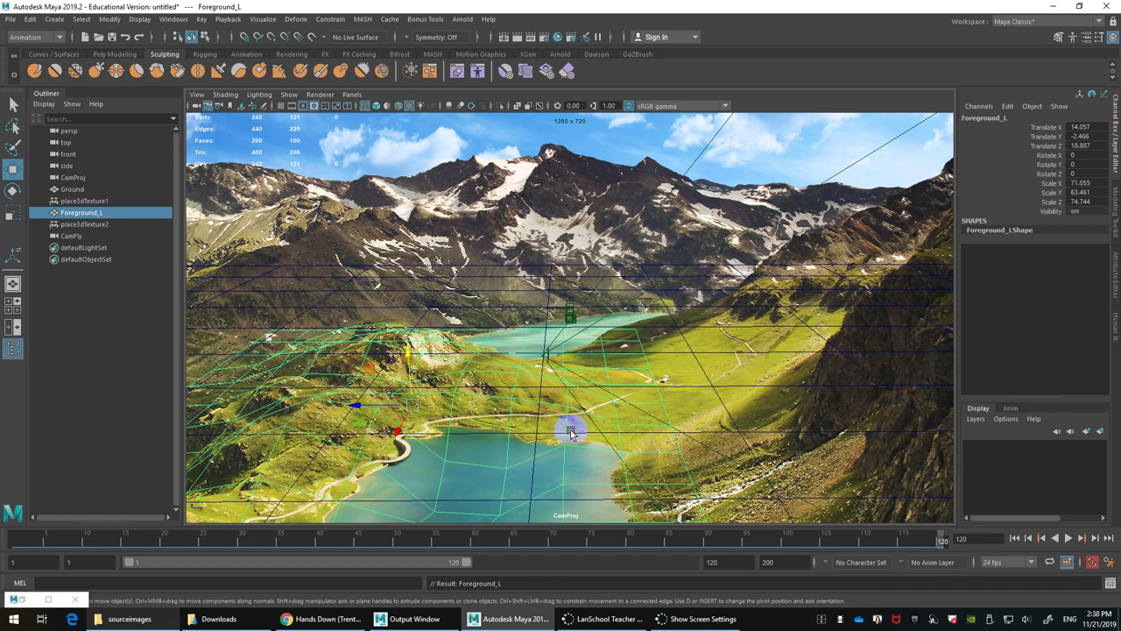
Step: Create a polygon plane, place it over the lower-right foreground, and scale it uniformly to about 49.7
{"action": "left_click", "coordinate": [877, 395]}
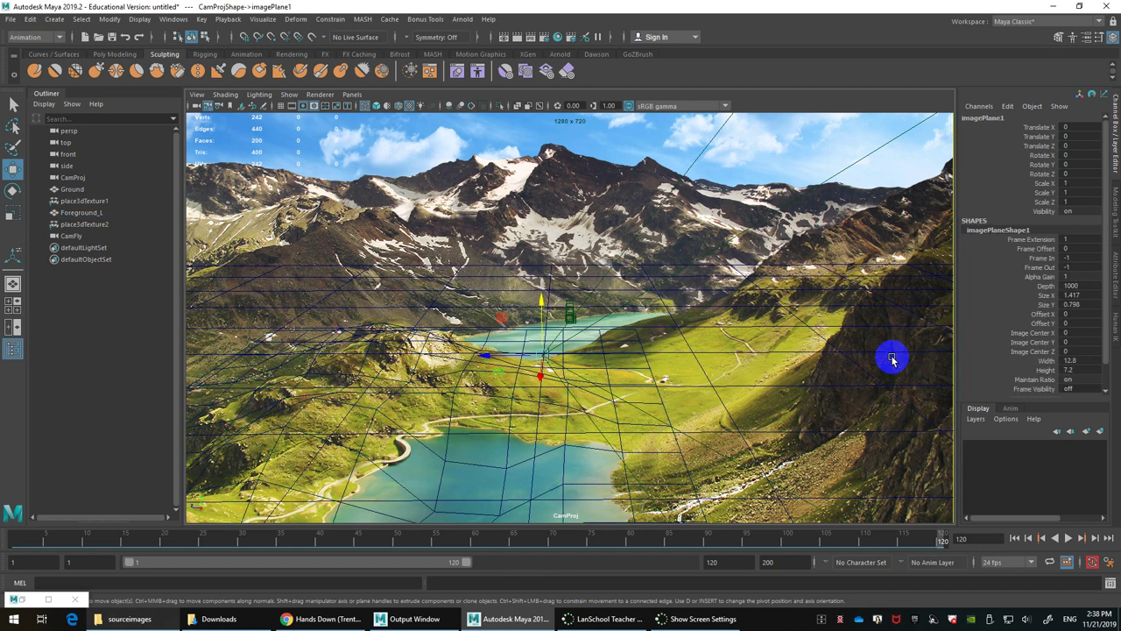
{"action": "left_click", "coordinate": [118, 55]}
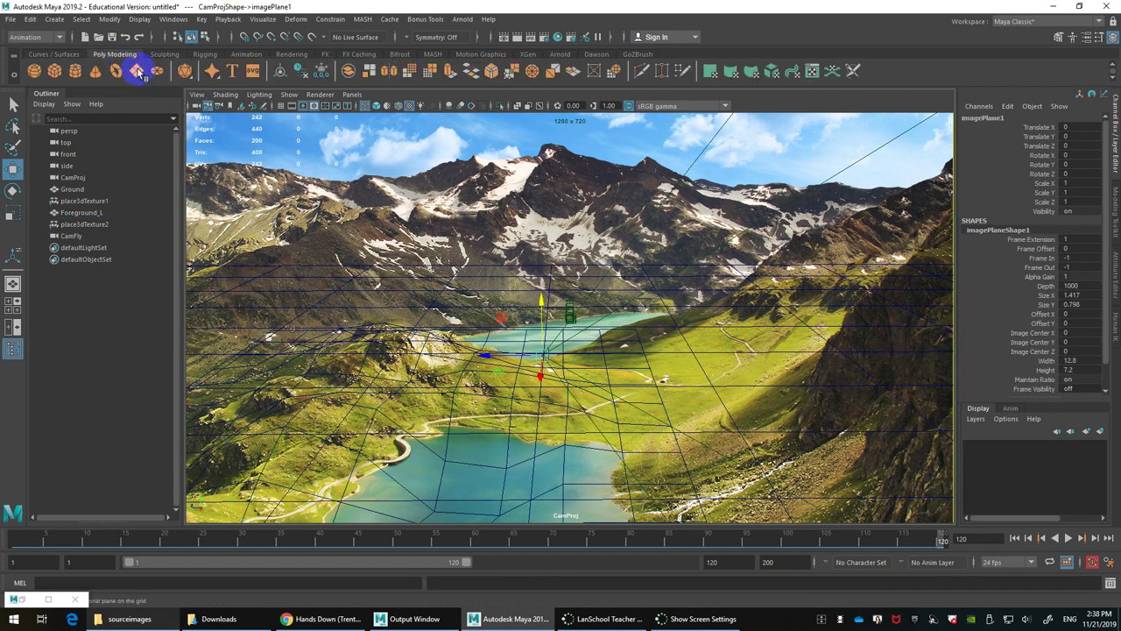
{"action": "left_click", "coordinate": [136, 71]}
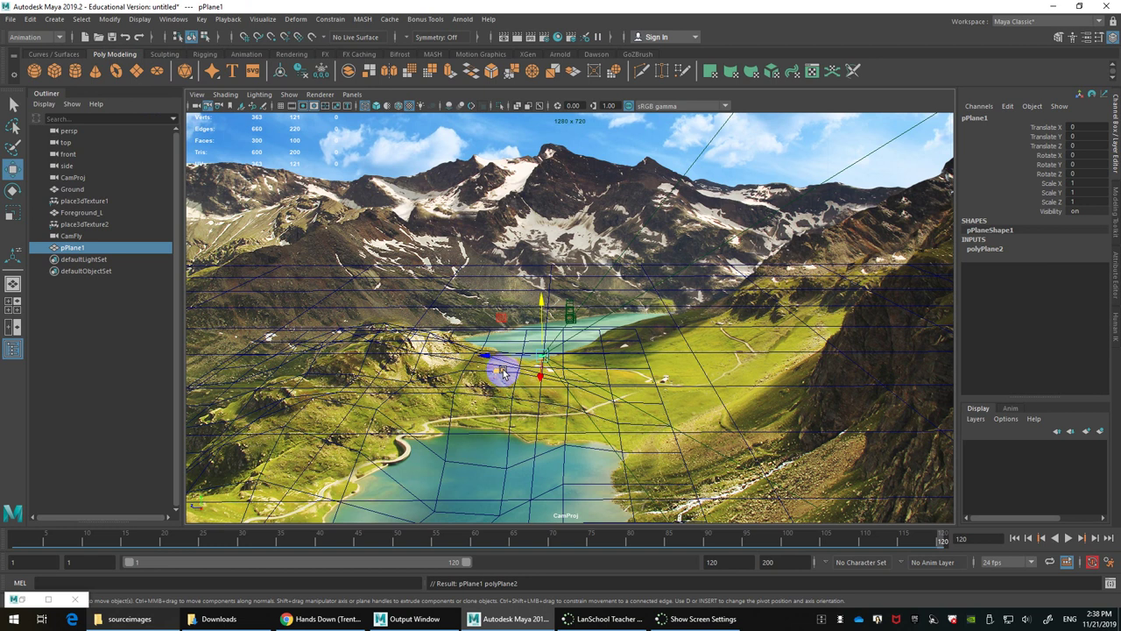
{"action": "left_click_drag", "start_coordinate": [502, 373], "coordinate": [1002, 584]}
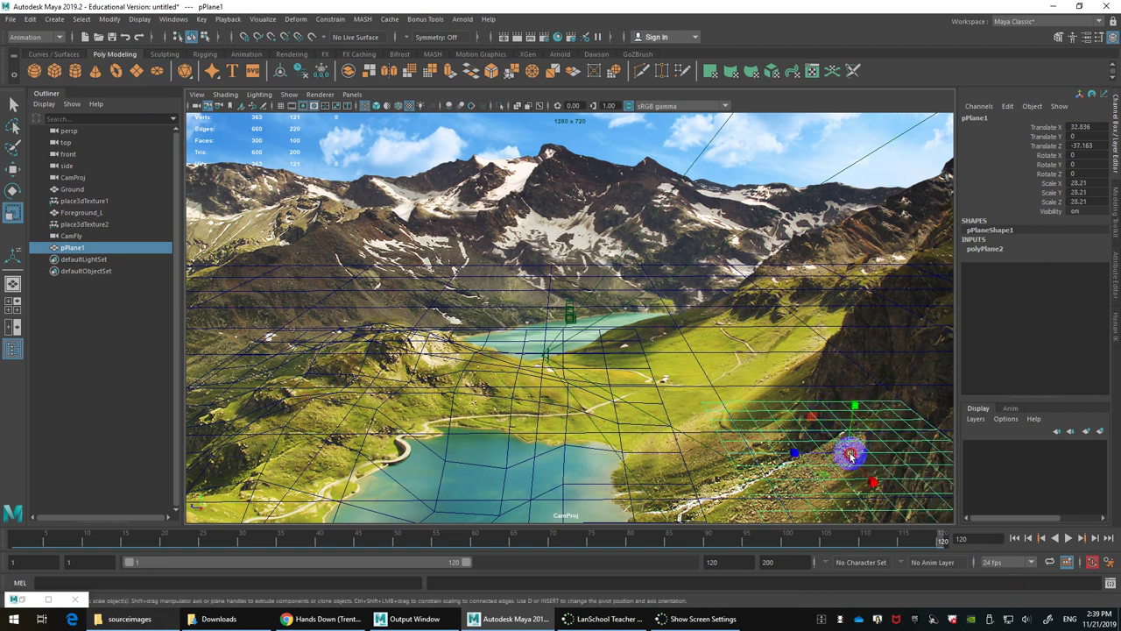
{"action": "left_click_drag", "start_coordinate": [850, 455], "coordinate": [906, 321]}
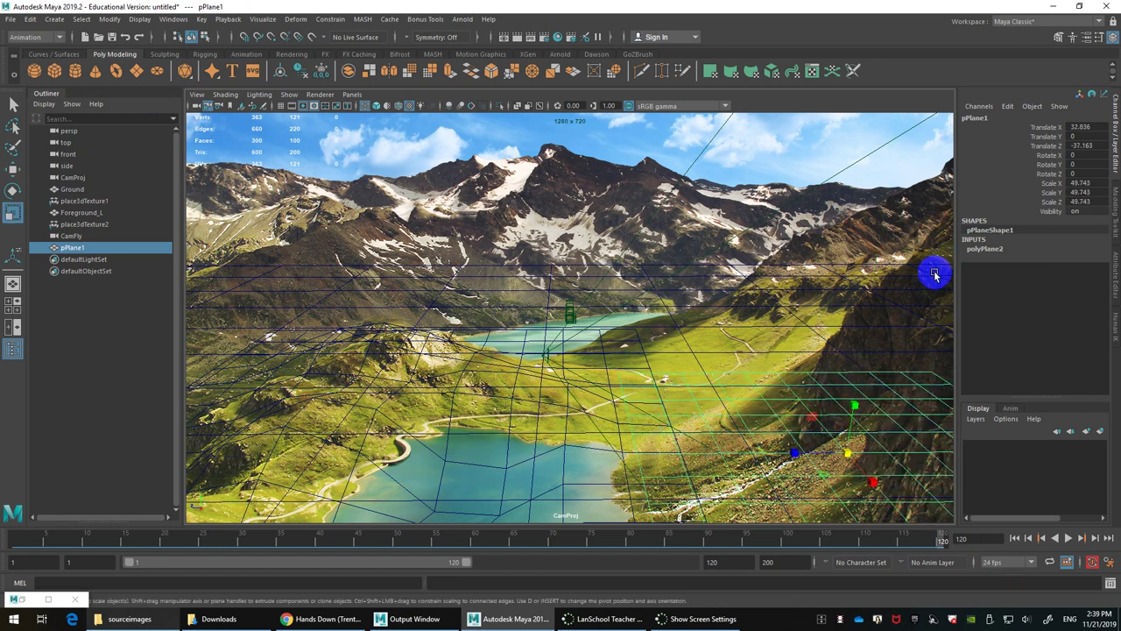
Step: Rotate the new plane to about 44.9, -11.4, -72.7 and move it up against the right mountainside at about X 25.2, Y 5.3
{"action": "key", "text": "e"}
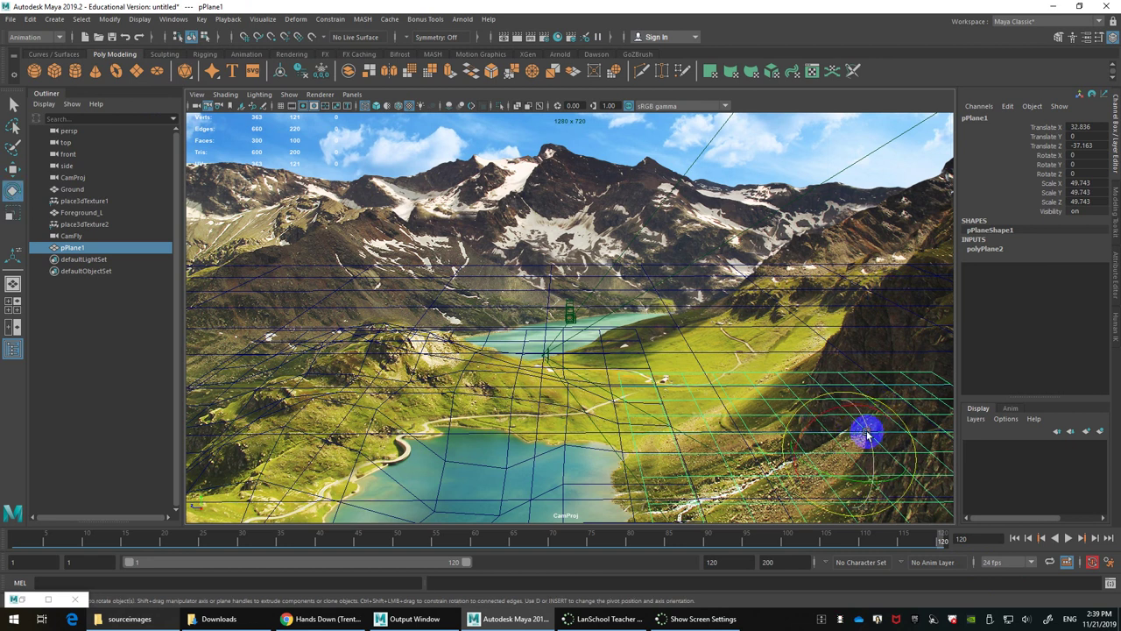
{"action": "left_click_drag", "start_coordinate": [867, 434], "coordinate": [841, 395]}
{"action": "key", "text": "w"}
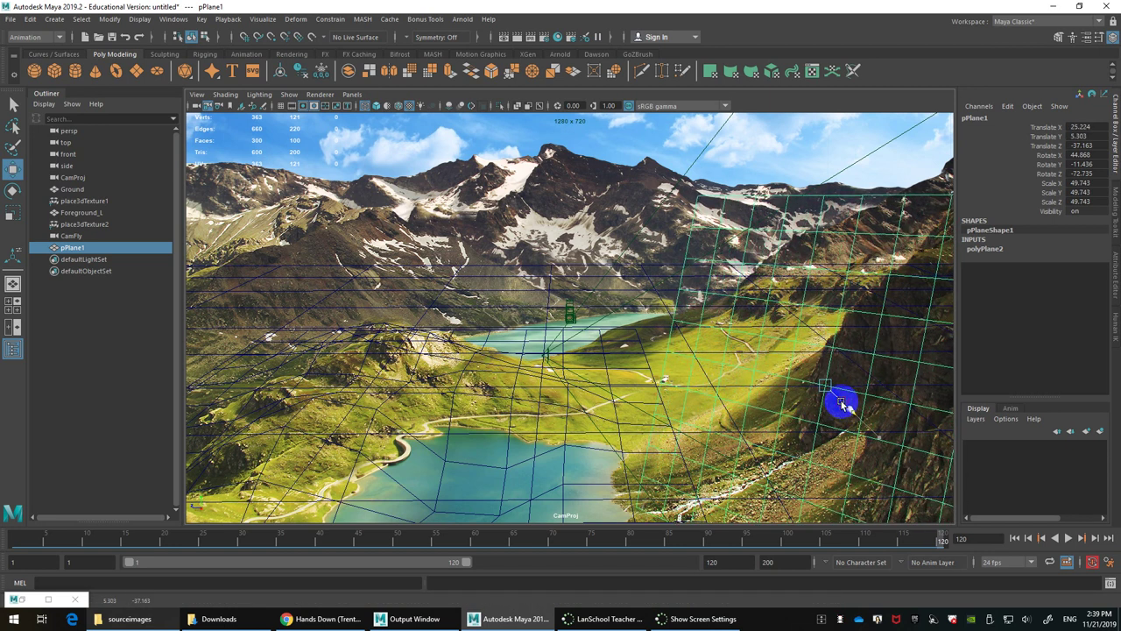
{"action": "right_click", "coordinate": [671, 388]}
{"action": "left_click", "coordinate": [682, 395]}
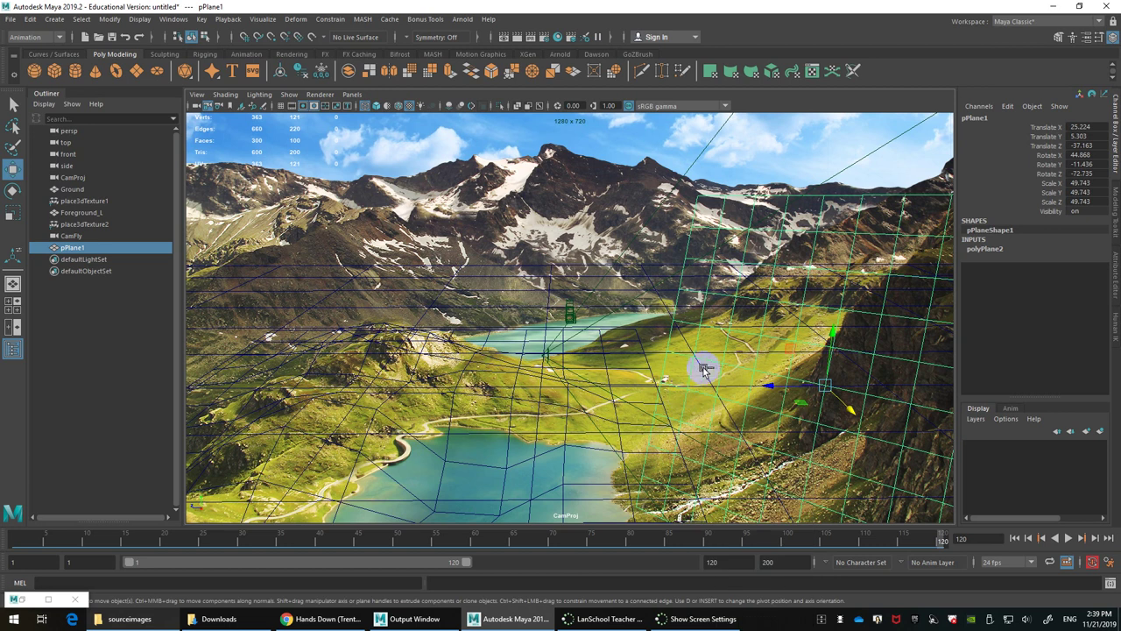
Step: Isolate the new plane, select its lower-left corner vertices, and turn on soft selection with a falloff covering the surrounding faces
{"action": "key", "text": "ctrl+1"}
{"action": "right_click_drag", "start_coordinate": [682, 297], "coordinate": [626, 297]}
{"action": "left_click_drag", "start_coordinate": [561, 474], "coordinate": [661, 513]}
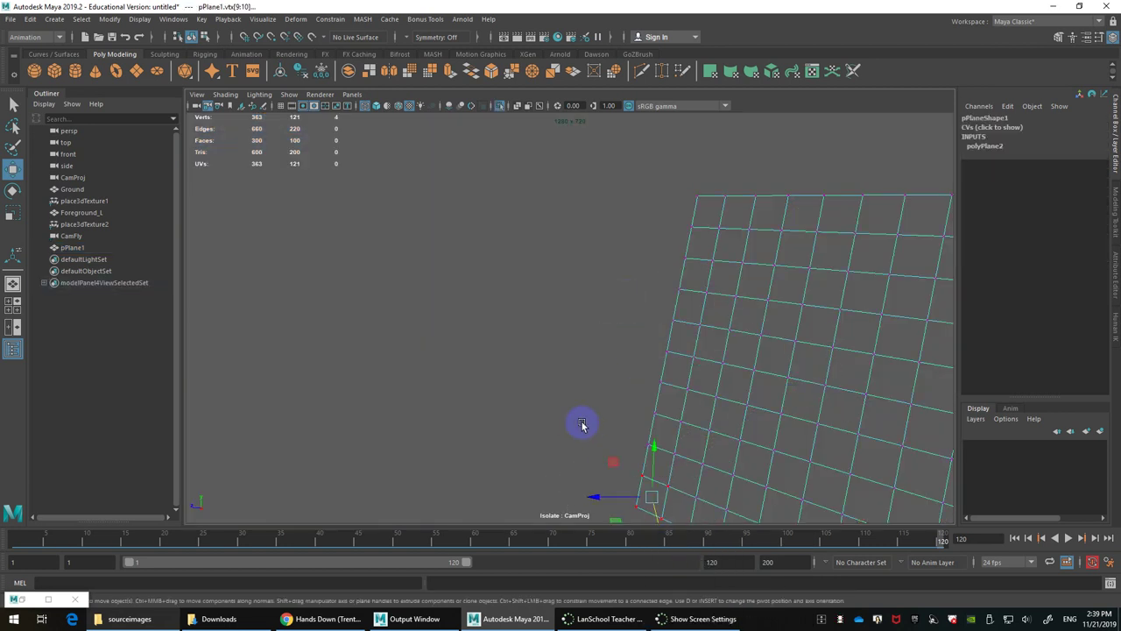
{"action": "key", "text": "b"}
{"action": "left_click_drag", "start_coordinate": [623, 418], "coordinate": [694, 421]}
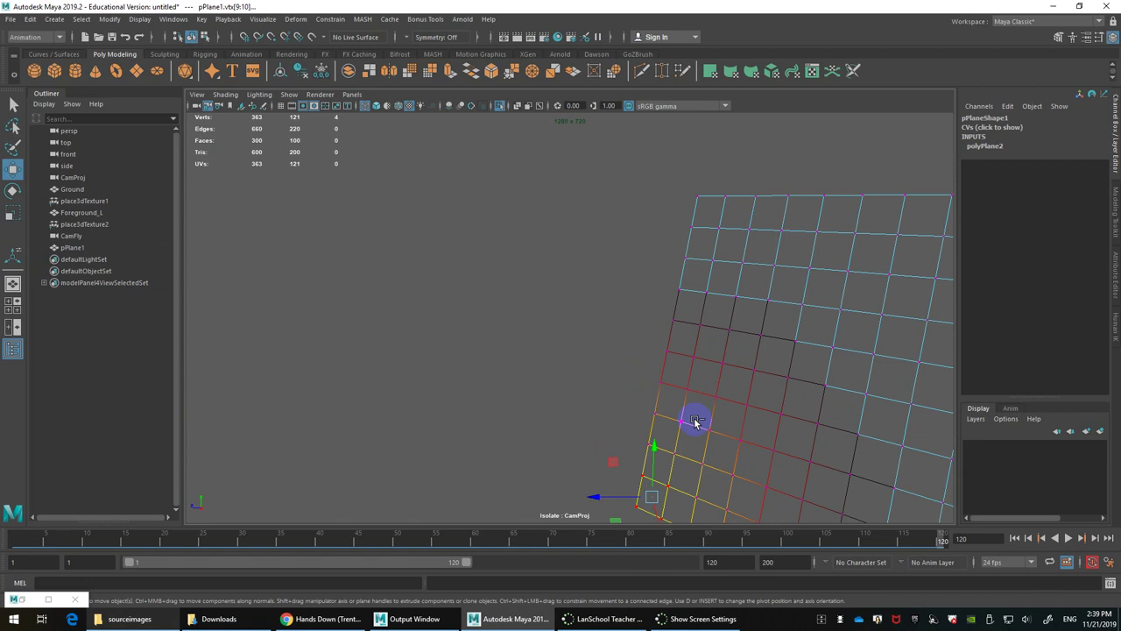
Step: Exit isolation, then move and rotate the soft-selected corner vertices toward the meadow beside the near lake
{"action": "key", "text": "ctrl+1"}
{"action": "left_click_drag", "start_coordinate": [635, 497], "coordinate": [581, 495]}
{"action": "key", "text": "e"}
{"action": "left_click_drag", "start_coordinate": [633, 459], "coordinate": [666, 458]}
Step: Soft-move the plane's left edge vertex and upper-left corner vertex inward to follow the right-hand slope
{"action": "left_click", "coordinate": [672, 308]}
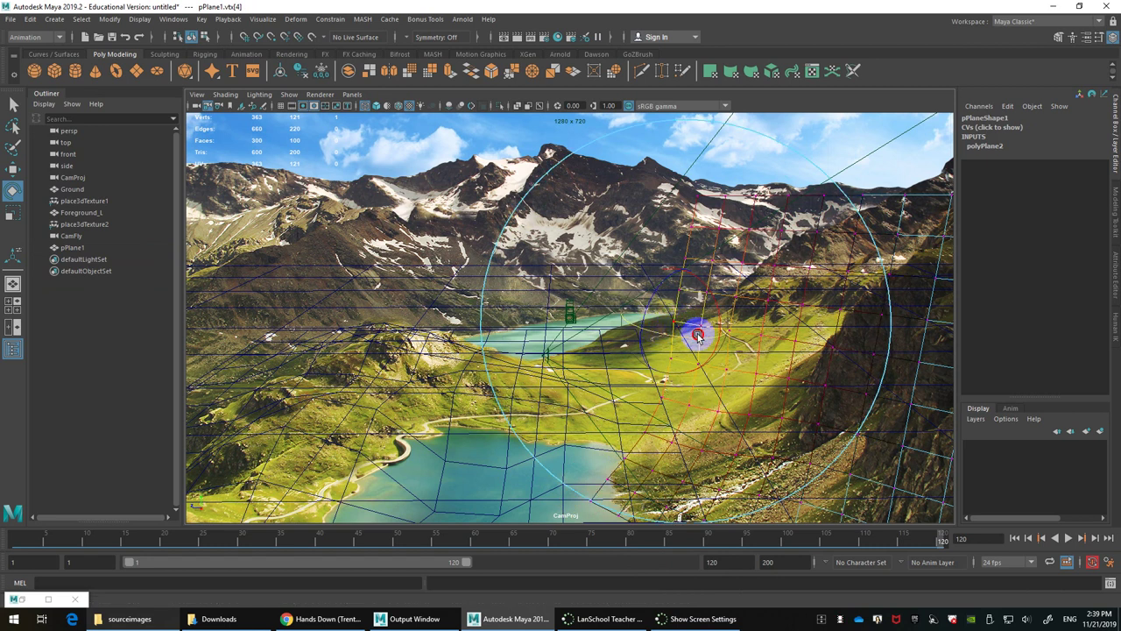
{"action": "key", "text": "w"}
{"action": "left_click_drag", "start_coordinate": [653, 327], "coordinate": [688, 321]}
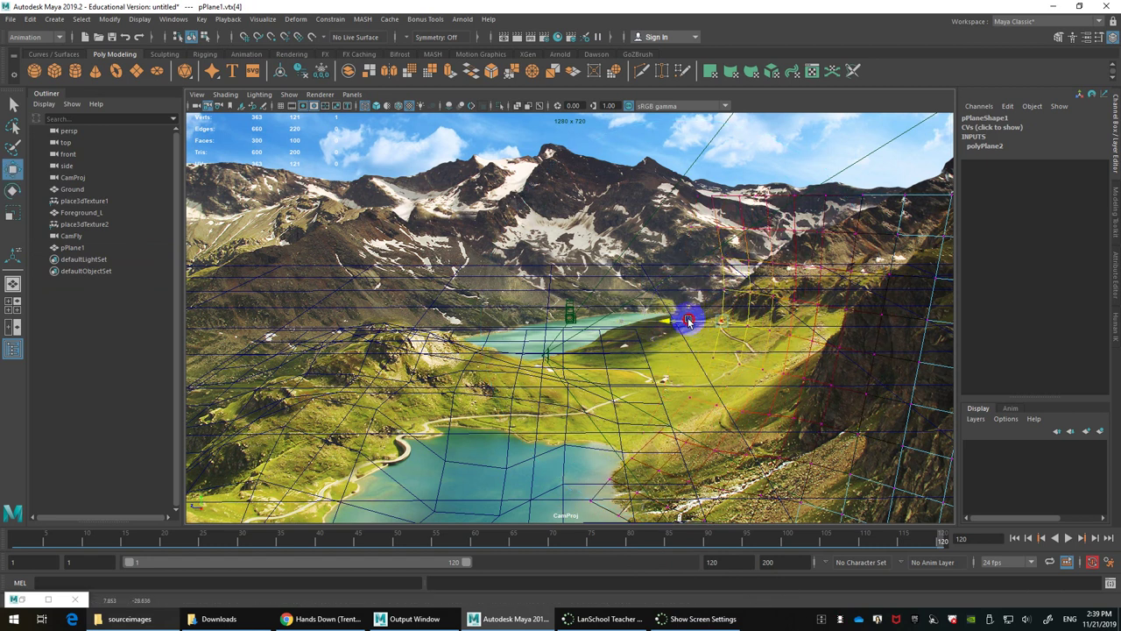
{"action": "mouse_move", "coordinate": [723, 200]}
{"action": "left_mouse_down"}
{"action": "mouse_move", "coordinate": [696, 220]}
{"action": "mouse_move", "coordinate": [711, 183]}
{"action": "mouse_move", "coordinate": [723, 191]}
{"action": "left_mouse_up"}
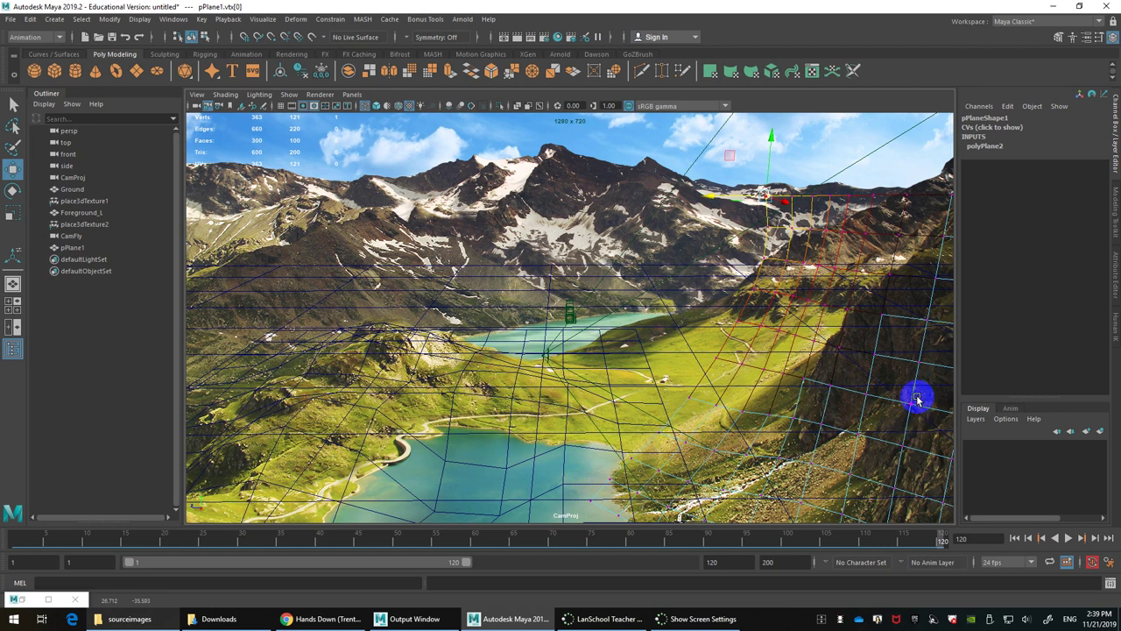
Step: Reshape the plane along the vertex column vtx[77:87] over the dark cliff with soft selection, and return to object selection
{"action": "left_click", "coordinate": [927, 320]}
{"action": "left_click_drag", "start_coordinate": [922, 363], "coordinate": [944, 456]}
{"action": "key", "text": "e"}
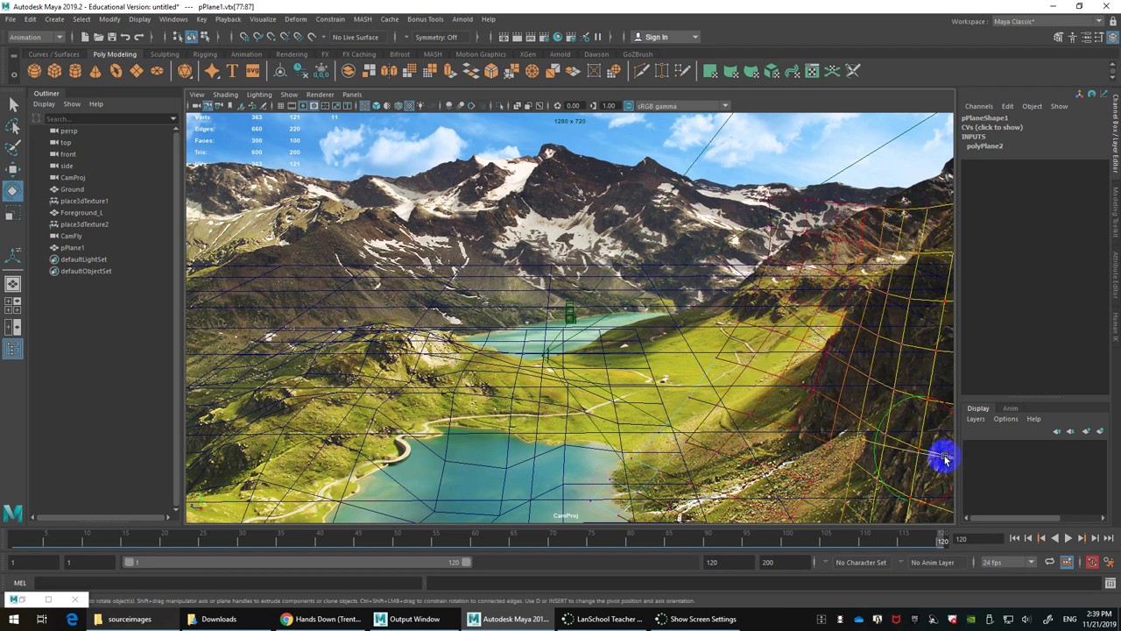
{"action": "right_click_drag", "start_coordinate": [876, 332], "coordinate": [914, 283]}
{"action": "key", "text": "w"}
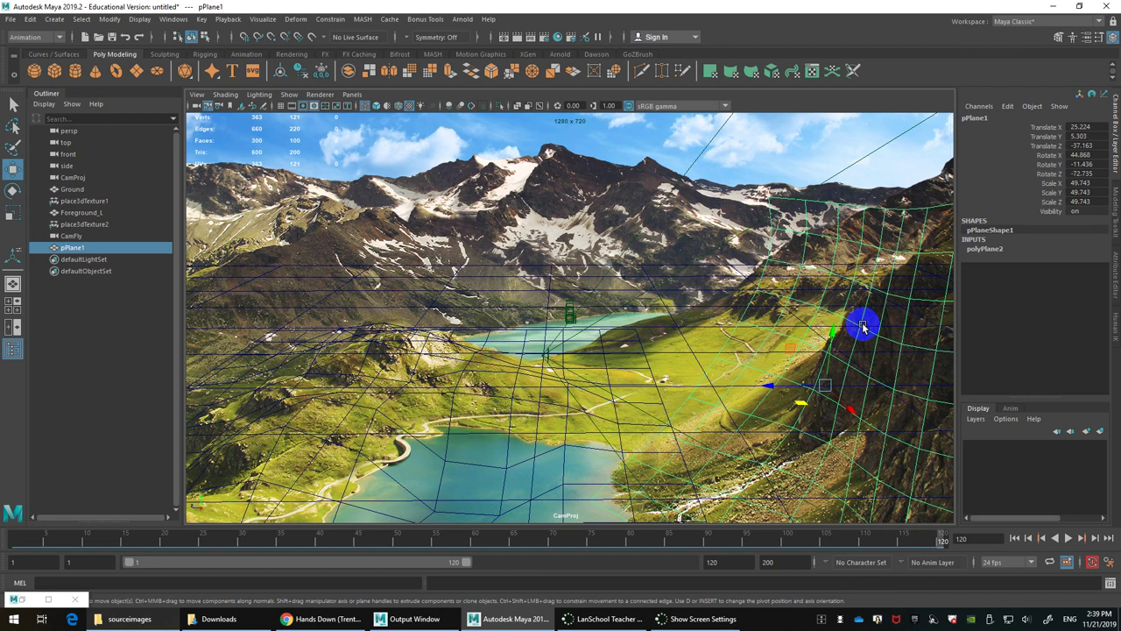
Step: Display the viewport shaded and set its lighting to Use Flat Lighting
{"action": "key", "text": "5"}
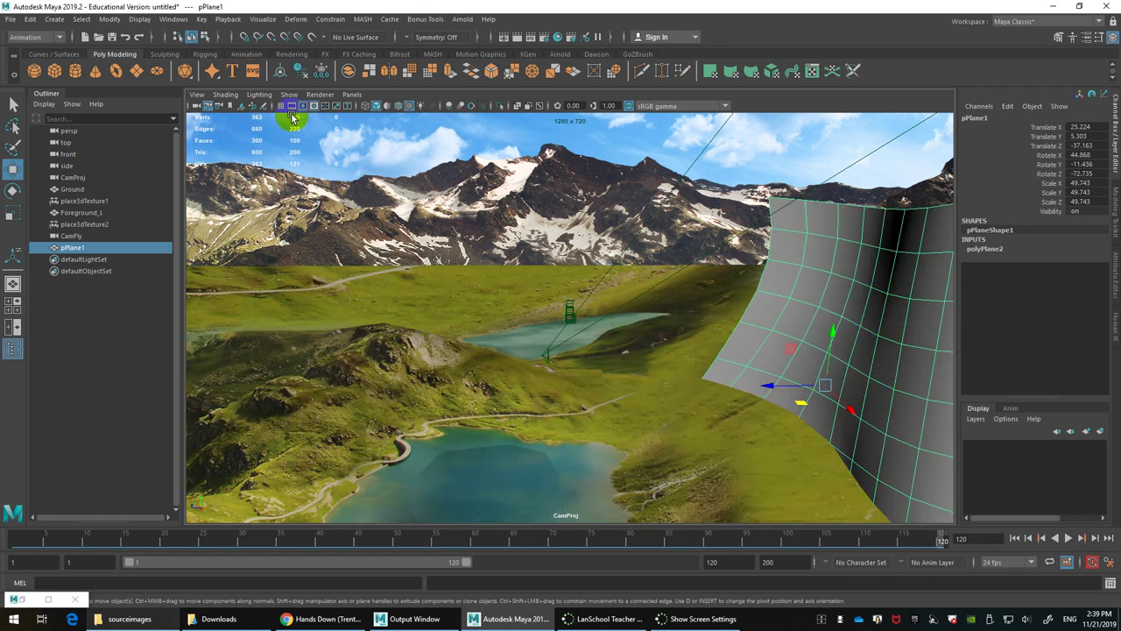
{"action": "left_click", "coordinate": [258, 95]}
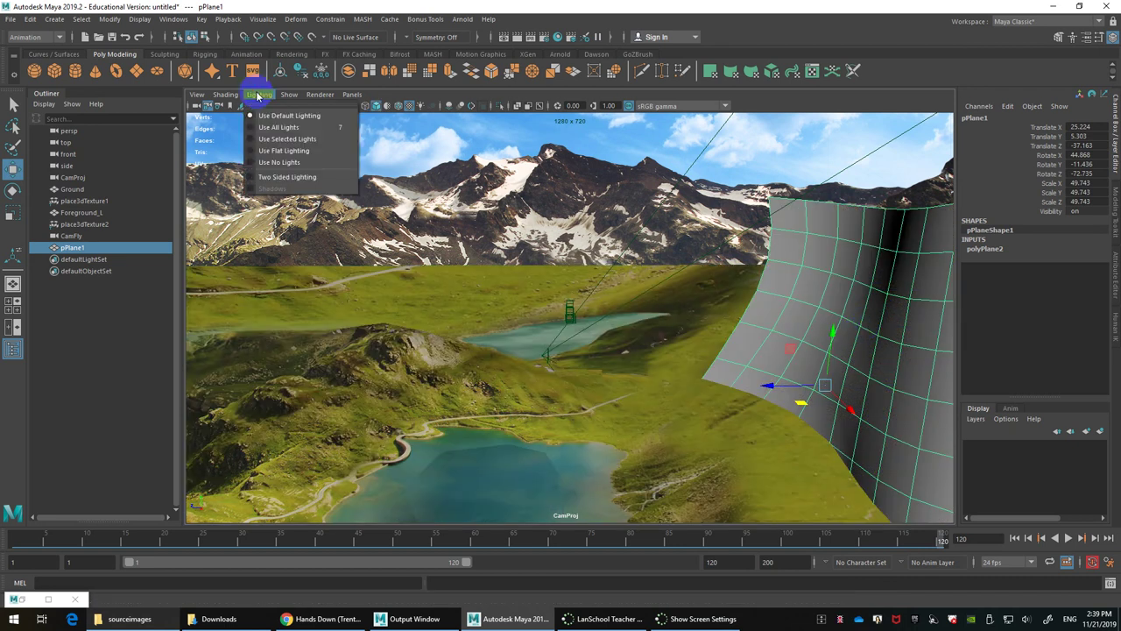
{"action": "left_click", "coordinate": [282, 151]}
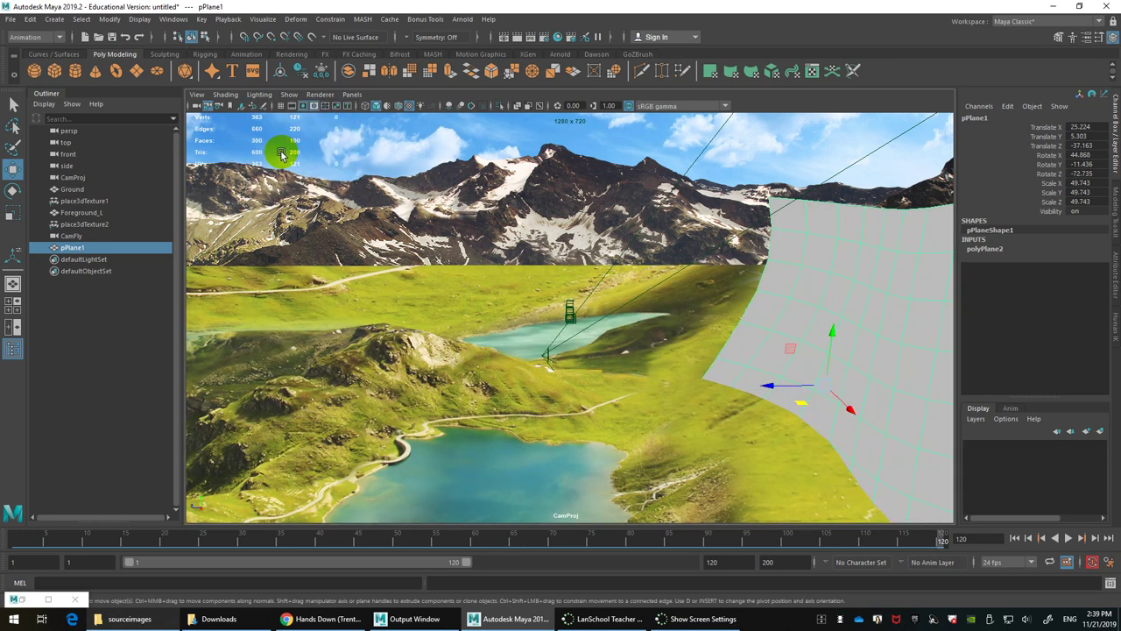
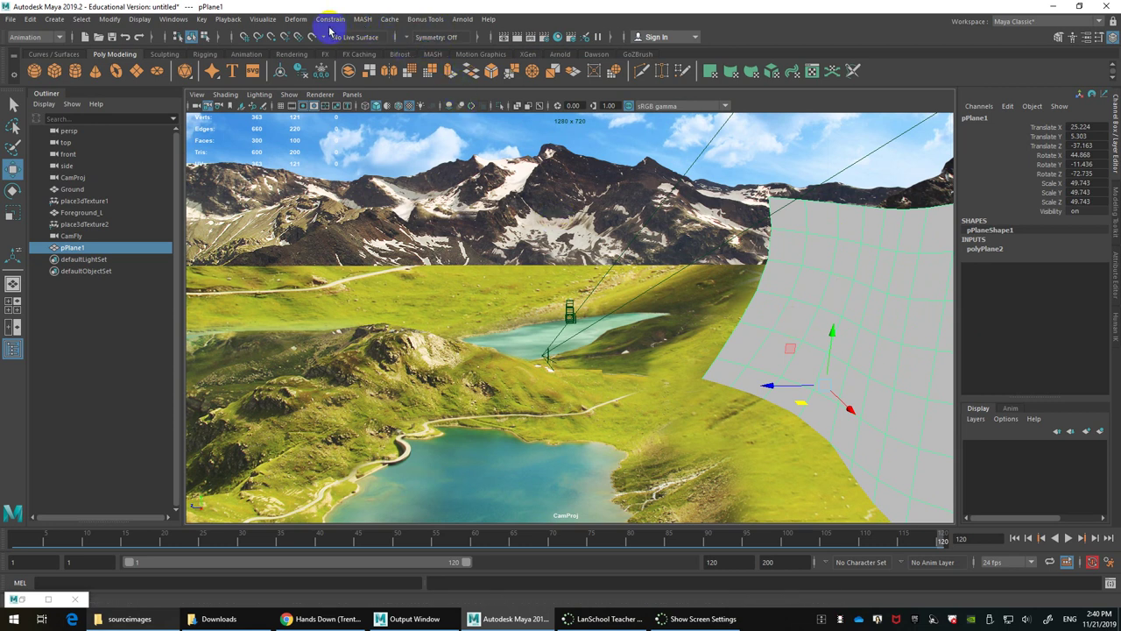
Step: Open the Hypershade, check the lambert1 and lambert3 materials, and clear the window away from the left hill
{"action": "left_click", "coordinate": [559, 40]}
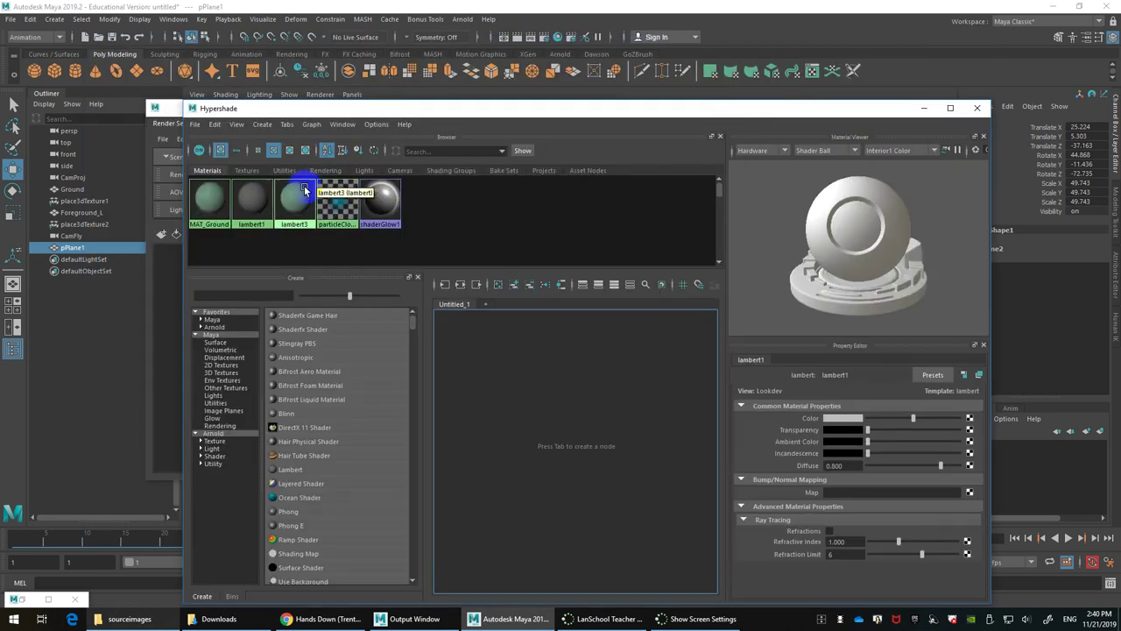
{"action": "left_click", "coordinate": [255, 204]}
{"action": "left_click_drag", "start_coordinate": [304, 116], "coordinate": [391, 313]}
{"action": "left_click", "coordinate": [609, 105]}
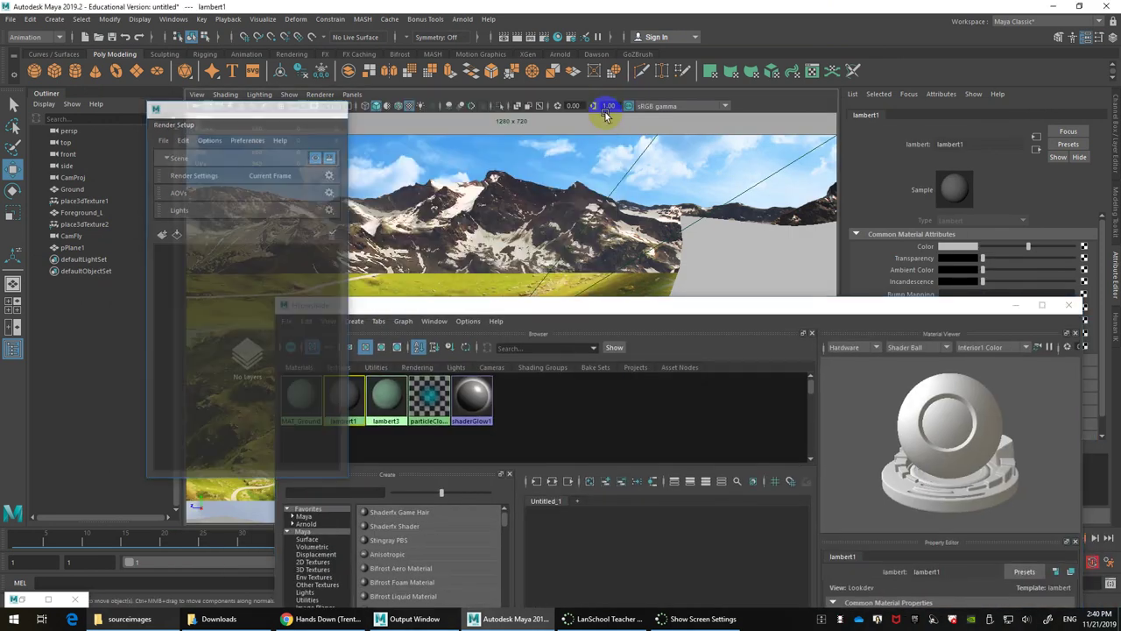
{"action": "left_click_drag", "start_coordinate": [543, 304], "coordinate": [335, 225]}
{"action": "left_click", "coordinate": [180, 313]}
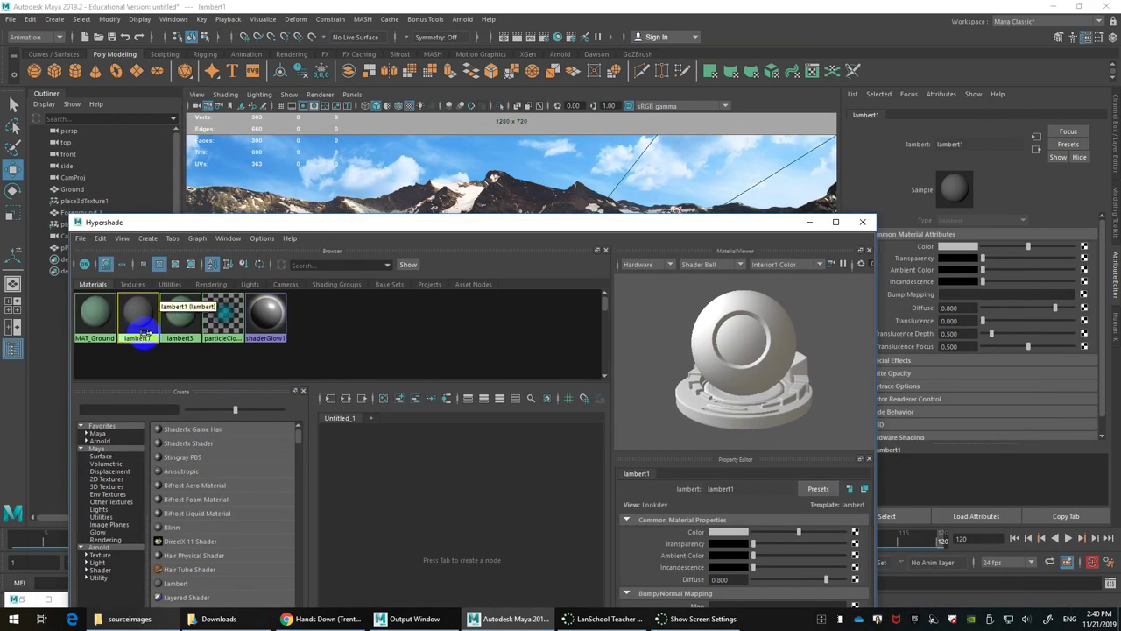
{"action": "left_click_drag", "start_coordinate": [254, 225], "coordinate": [512, 498]}
Step: Select the left hill Foreground_L and rename its lambert3 material as MAT_Foreground_L
{"action": "left_click", "coordinate": [310, 383]}
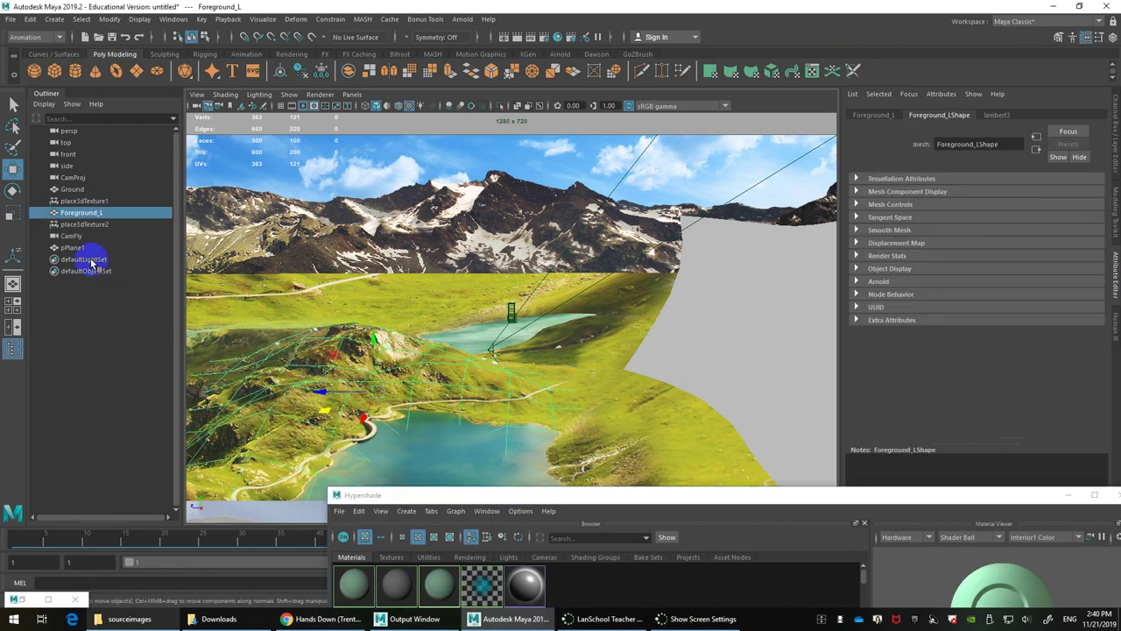
{"action": "double_click", "coordinate": [83, 213]}
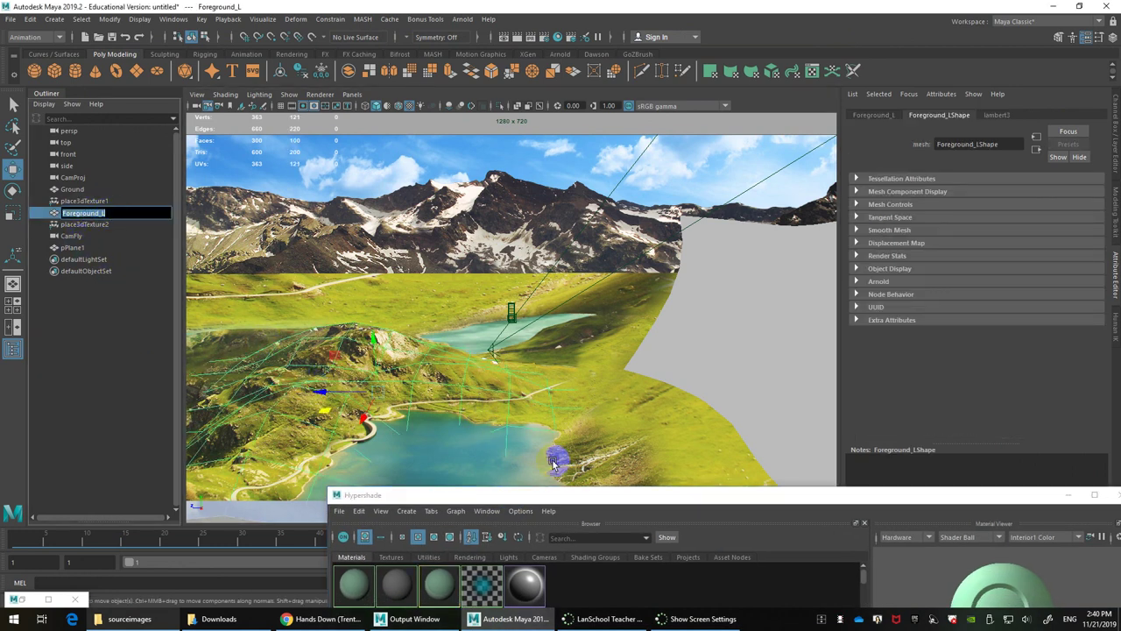
{"action": "left_click", "coordinate": [997, 115]}
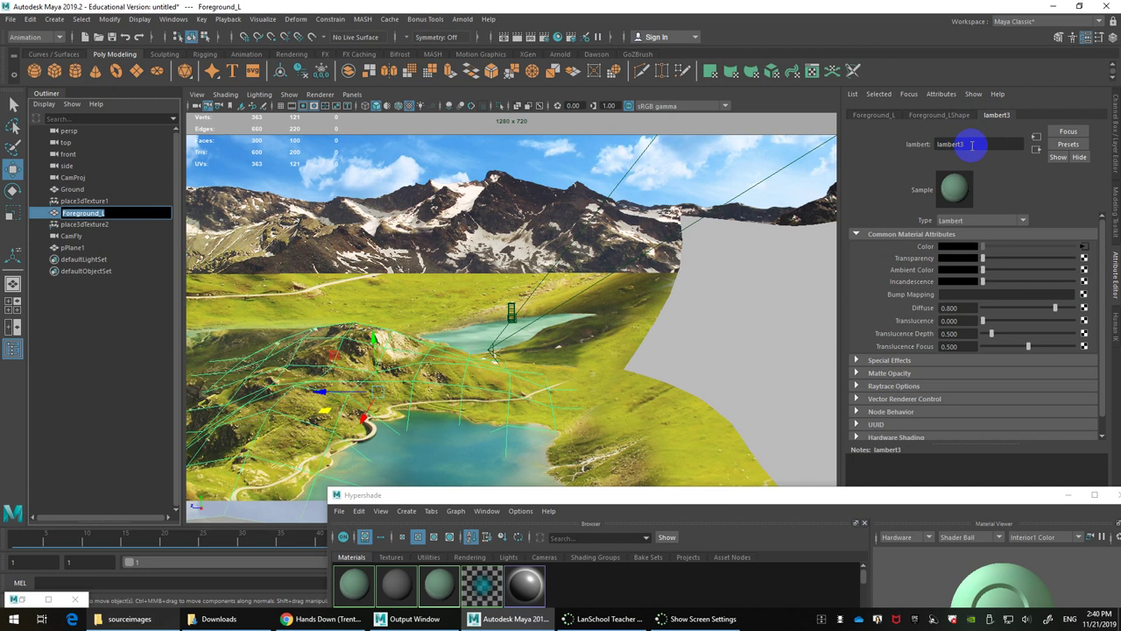
{"action": "left_click_drag", "start_coordinate": [972, 145], "coordinate": [935, 143]}
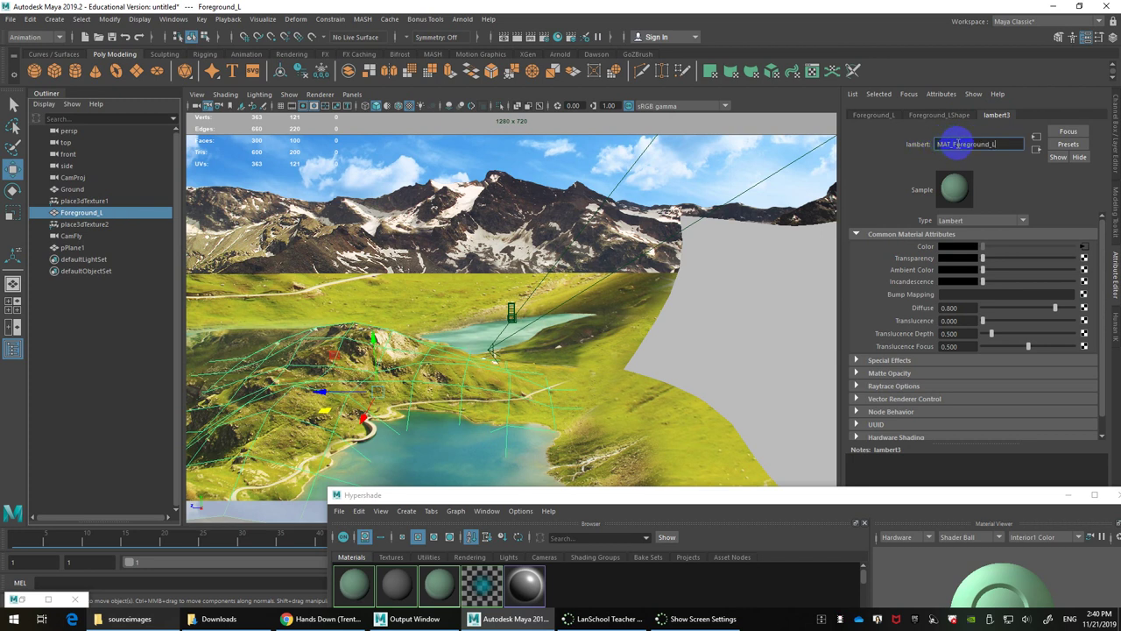
{"action": "key", "text": "Return"}
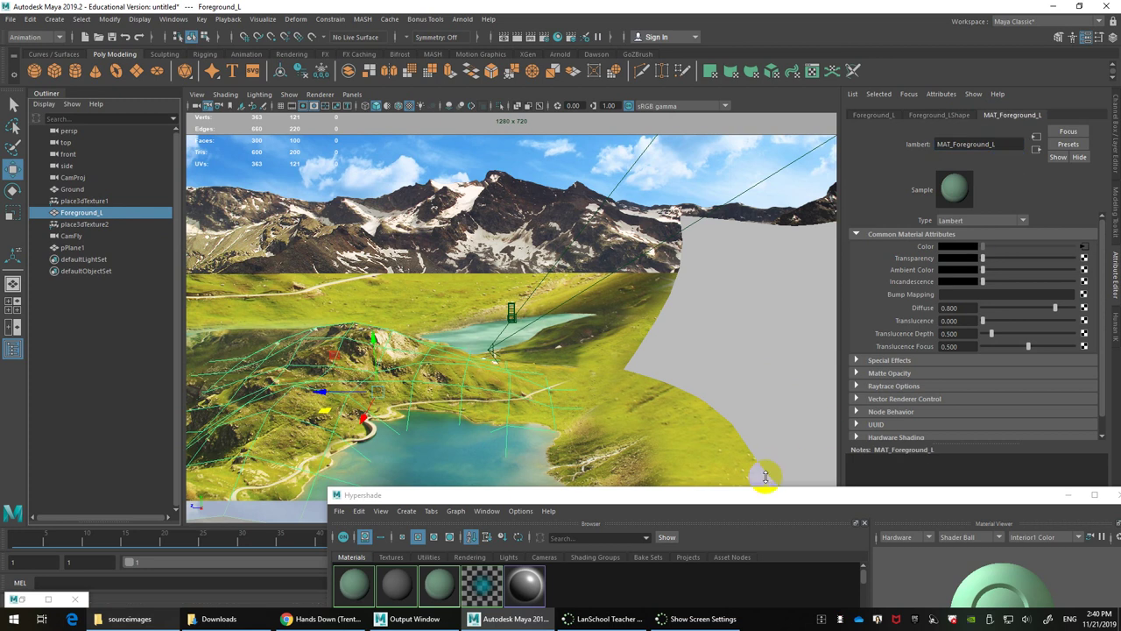
Step: Duplicate the MAT_Foreground_L material as a full shading network and rename the copy MAT_Foreground_R
{"action": "left_click_drag", "start_coordinate": [762, 496], "coordinate": [677, 270]}
{"action": "left_click", "coordinate": [366, 368]}
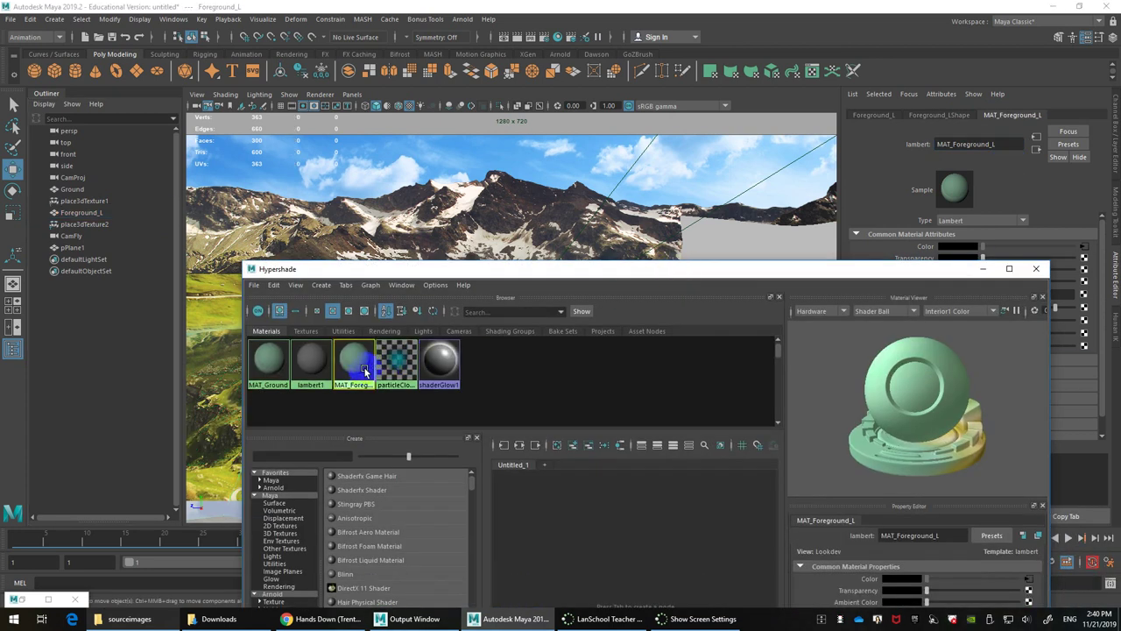
{"action": "left_click_drag", "start_coordinate": [562, 260], "coordinate": [645, 192]}
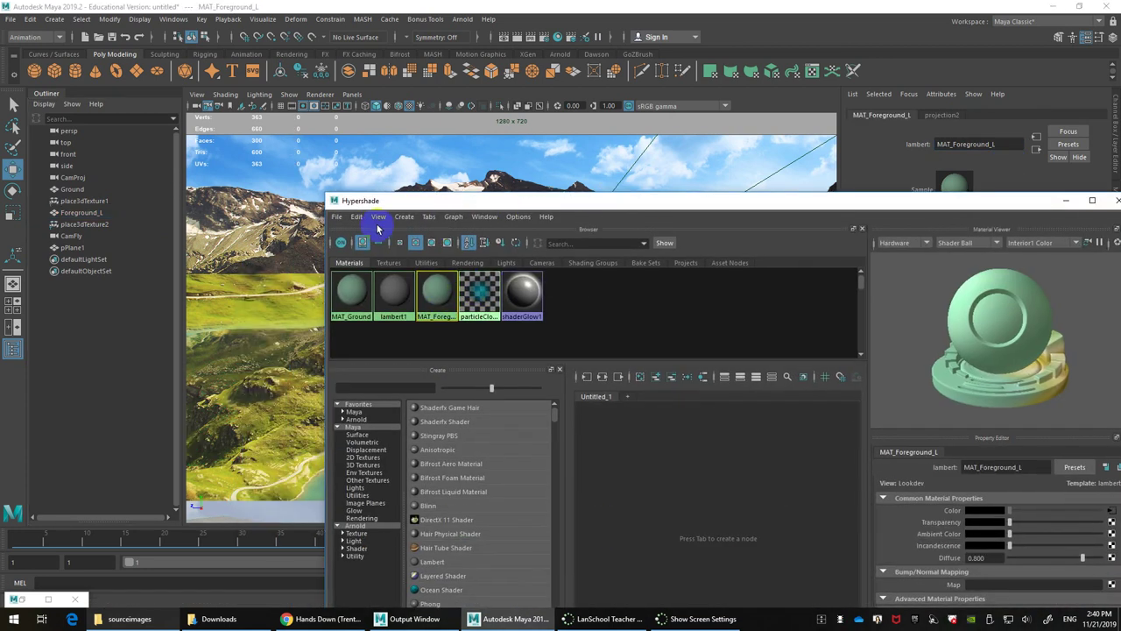
{"action": "left_click", "coordinate": [356, 216]}
{"action": "mouse_move", "coordinate": [375, 274]}
{"action": "mouse_move", "coordinate": [386, 340]}
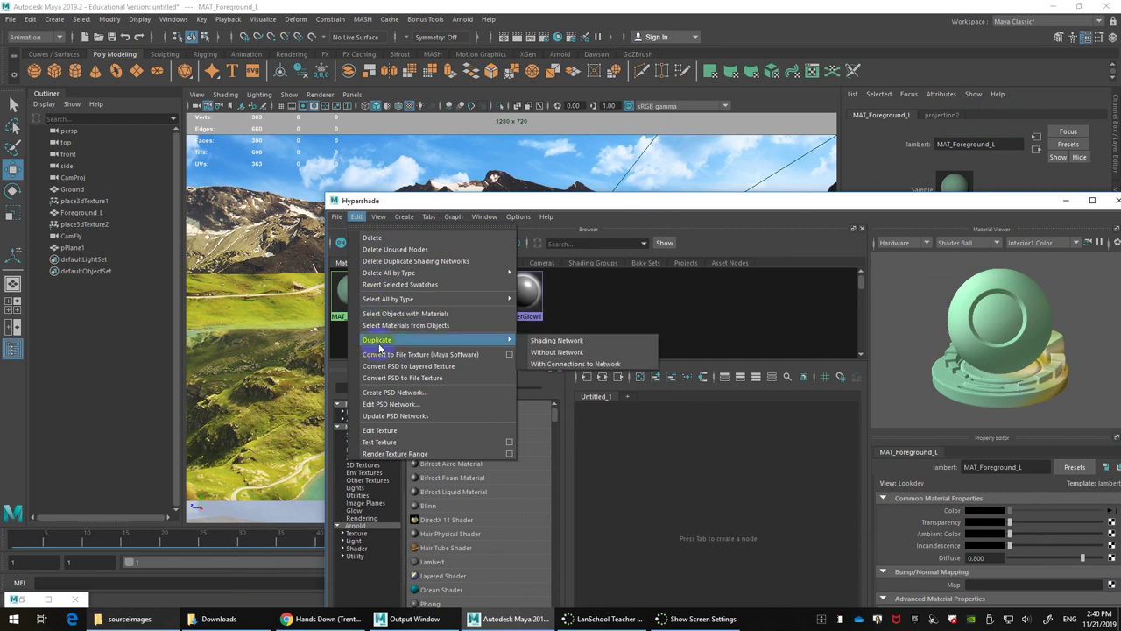
{"action": "left_click", "coordinate": [568, 341]}
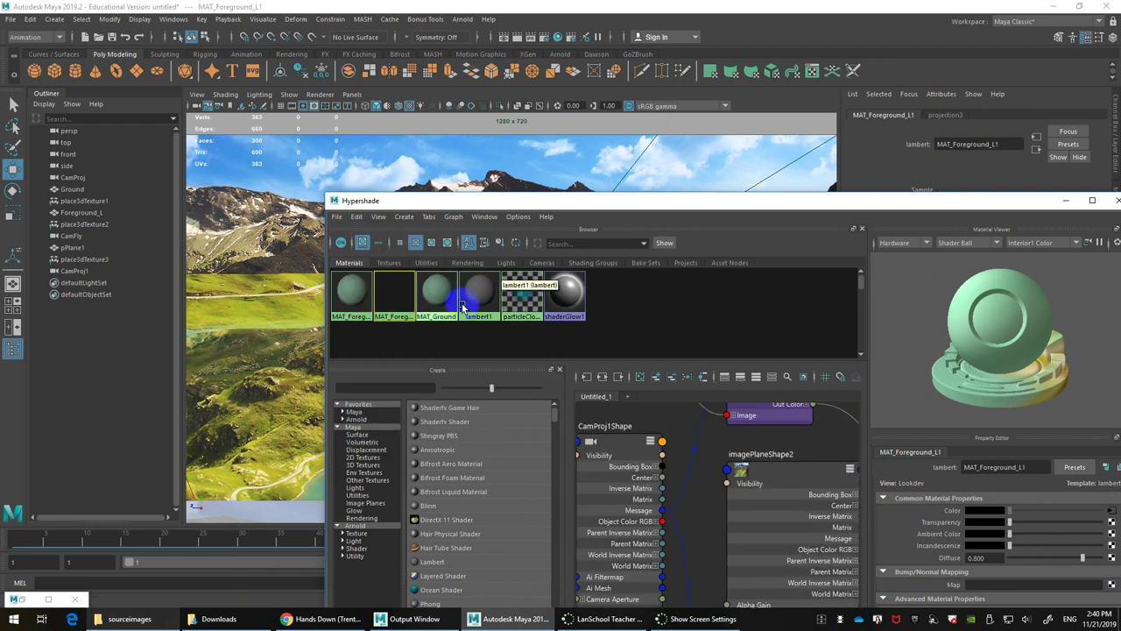
{"action": "left_click_drag", "start_coordinate": [744, 201], "coordinate": [582, 316]}
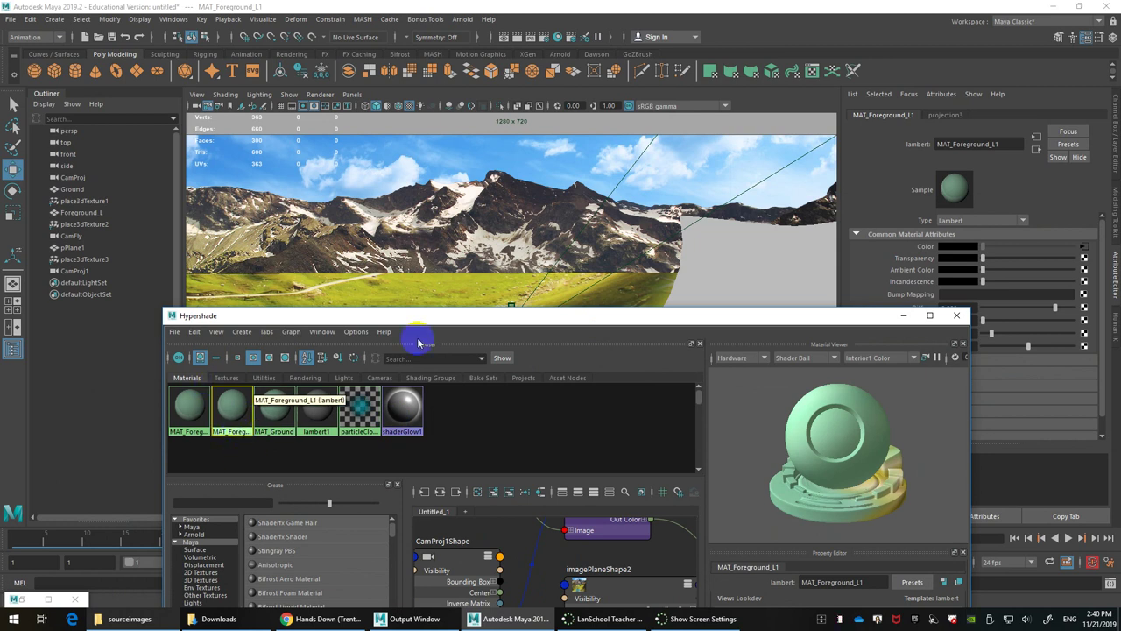
{"action": "left_click_drag", "start_coordinate": [424, 316], "coordinate": [303, 117]}
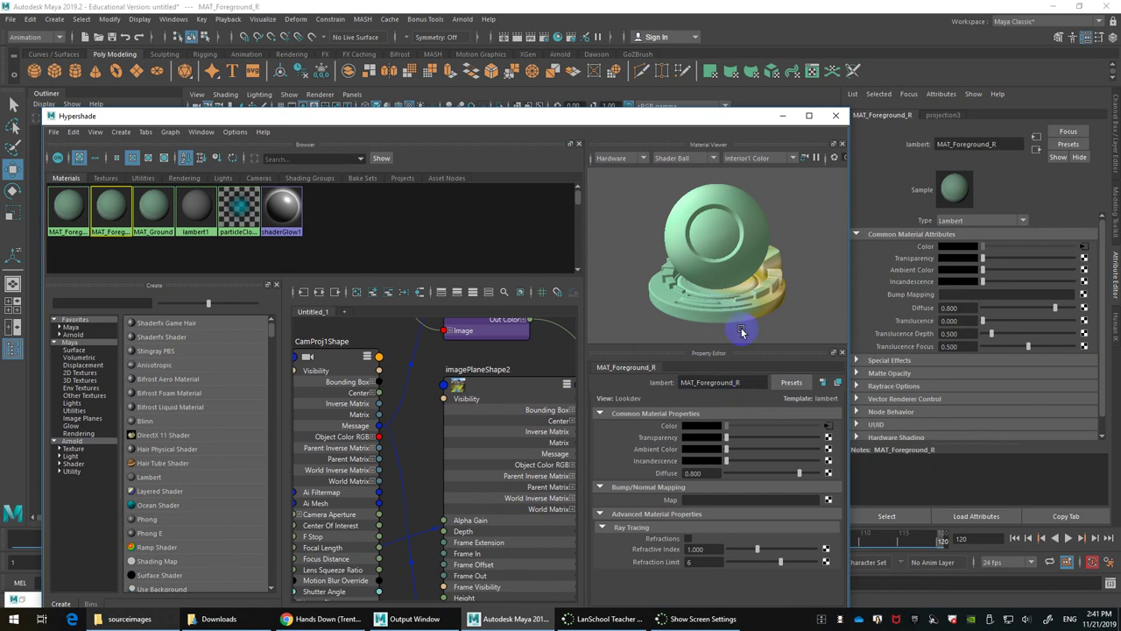
Step: Try to assign a material to the right foreground plane pPlane1 from the viewport, and close the Hypershade
{"action": "left_click_drag", "start_coordinate": [708, 121], "coordinate": [816, 456]}
{"action": "left_click", "coordinate": [768, 300]}
{"action": "right_click_drag", "start_coordinate": [767, 297], "coordinate": [874, 576]}
{"action": "left_click_drag", "start_coordinate": [766, 459], "coordinate": [535, 48]}
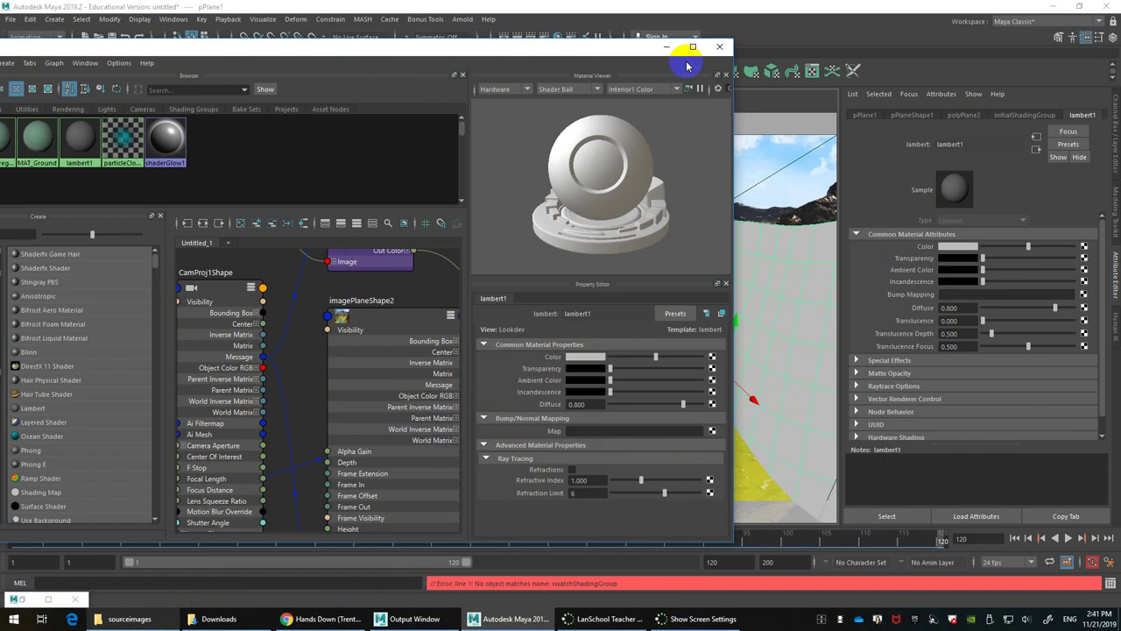
{"action": "left_click", "coordinate": [1012, 197]}
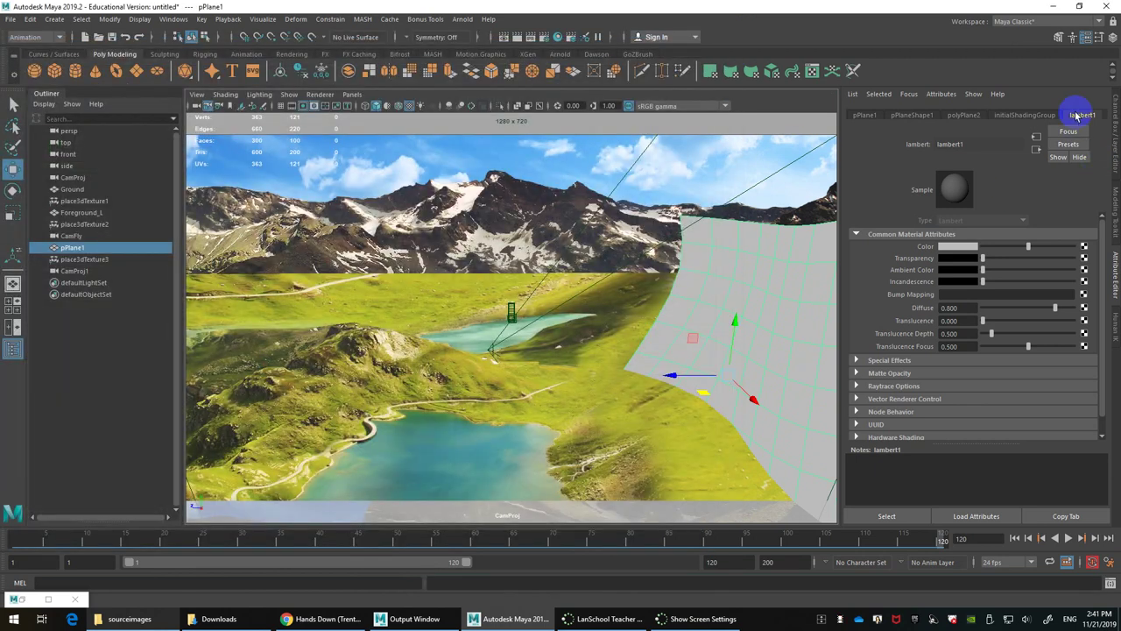
Step: Assign MAT_Foreground_R to the right foreground plane pPlane1 and reposition the plane while it is isolated
{"action": "right_click_drag", "start_coordinate": [748, 364], "coordinate": [819, 574]}
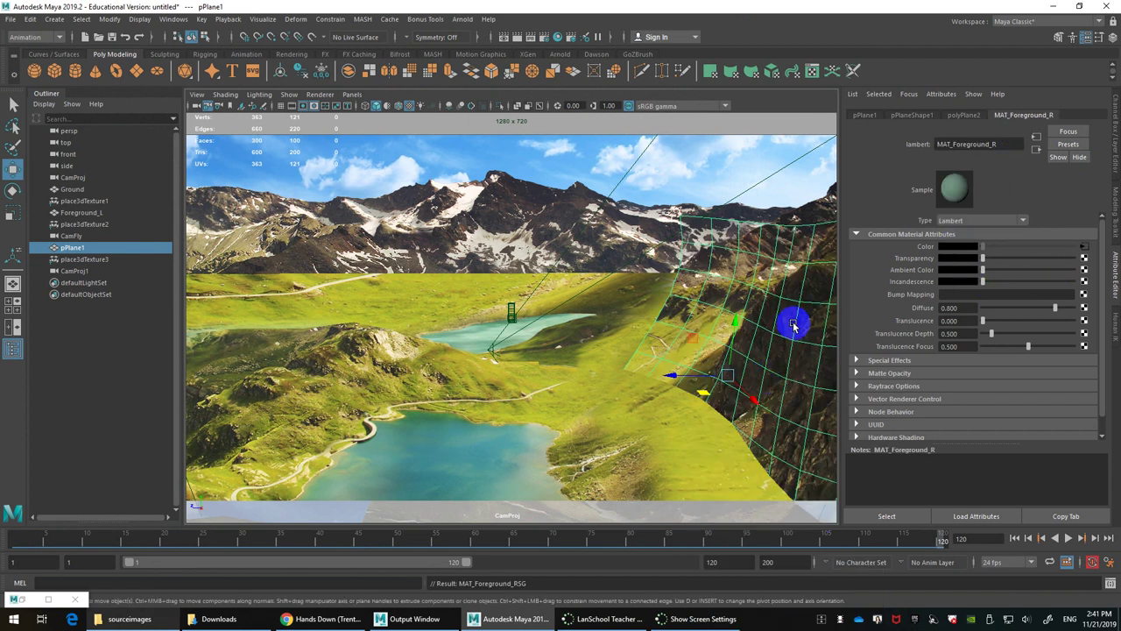
{"action": "key", "text": "ctrl+1"}
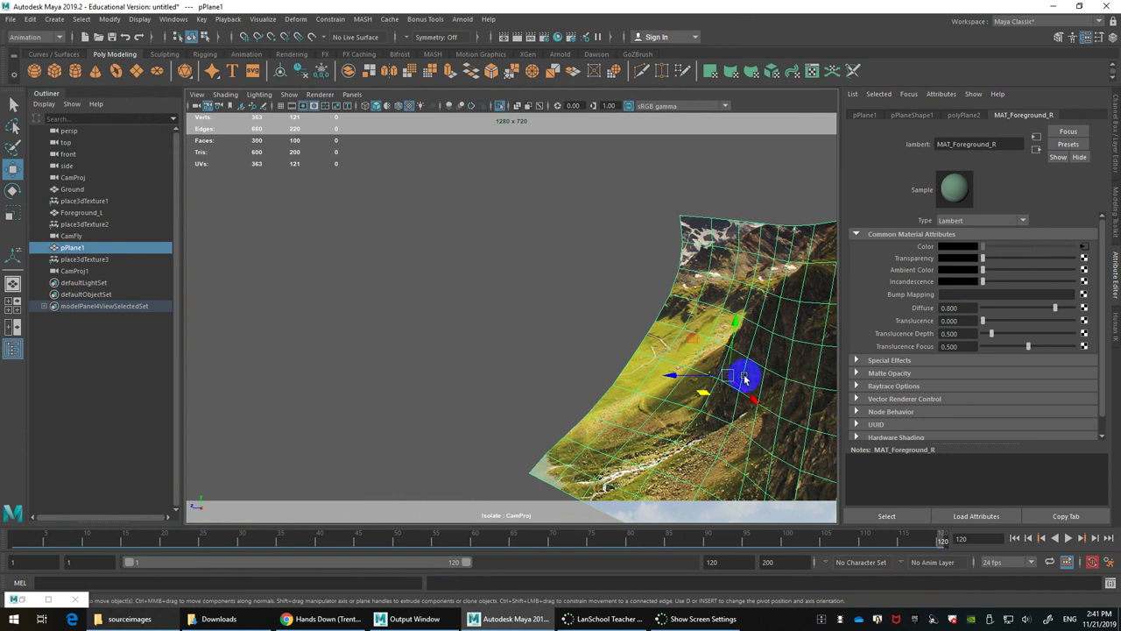
{"action": "left_click_drag", "start_coordinate": [731, 354], "coordinate": [774, 444]}
{"action": "key", "text": "r"}
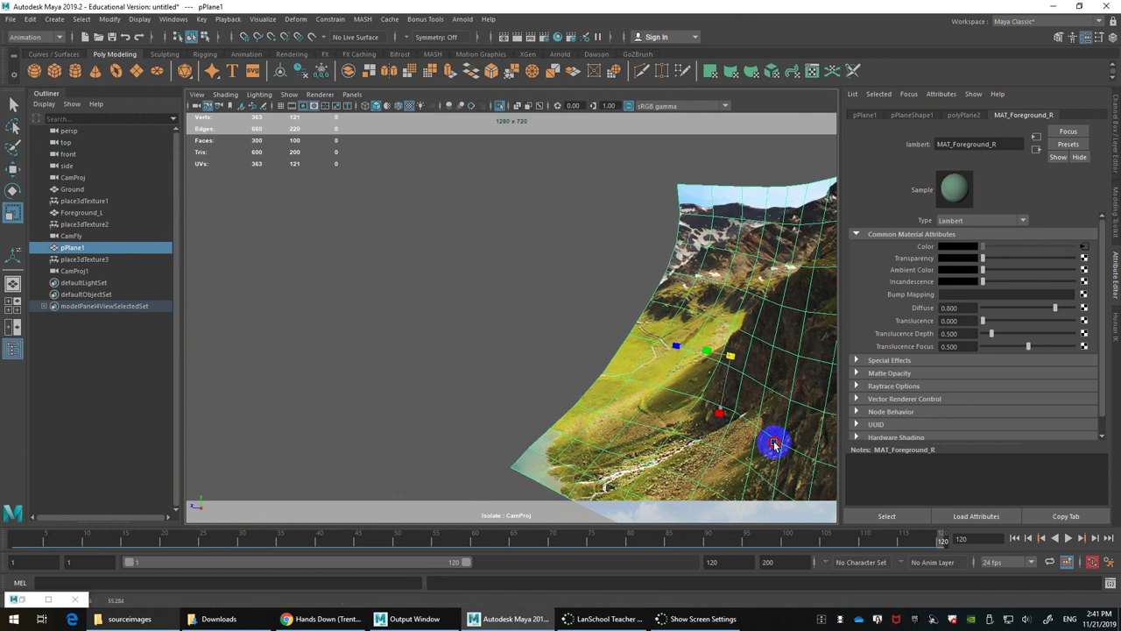
{"action": "key", "text": "w"}
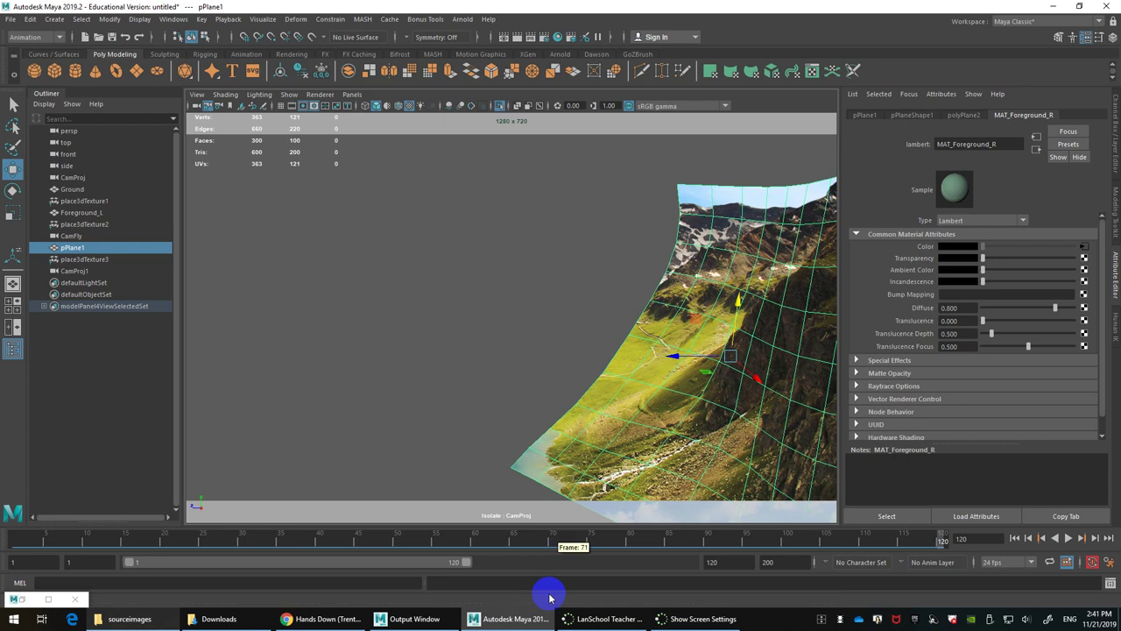
Step: Preview ALPHA__0002_Right Foreground.tif from the sourceimages folder and return to Maya
{"action": "left_click", "coordinate": [247, 617]}
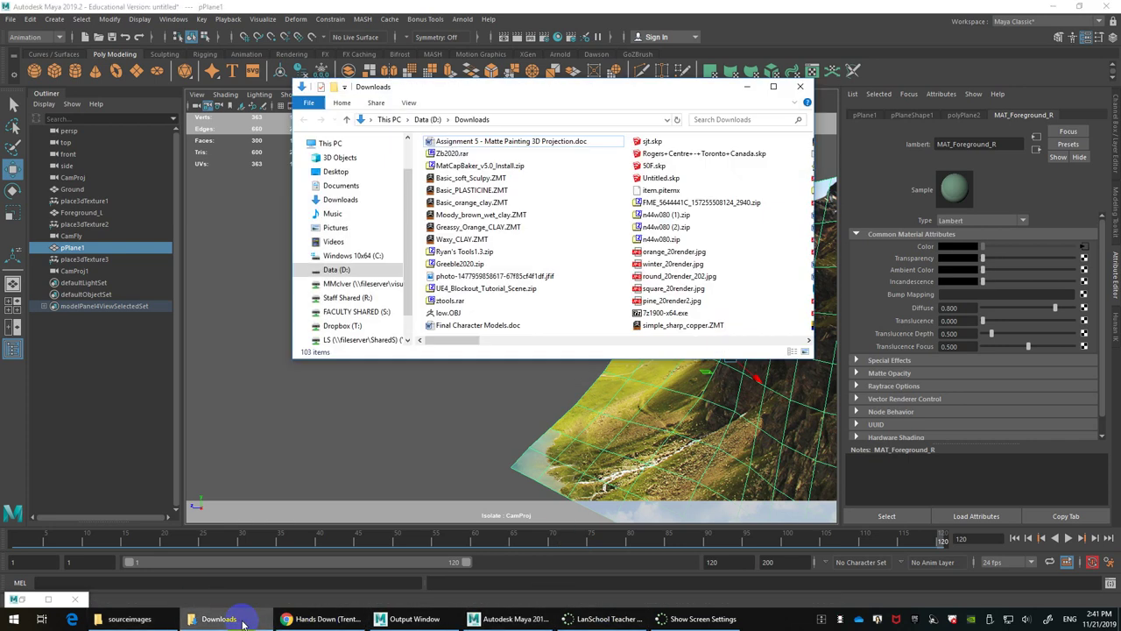
{"action": "left_click", "coordinate": [147, 620]}
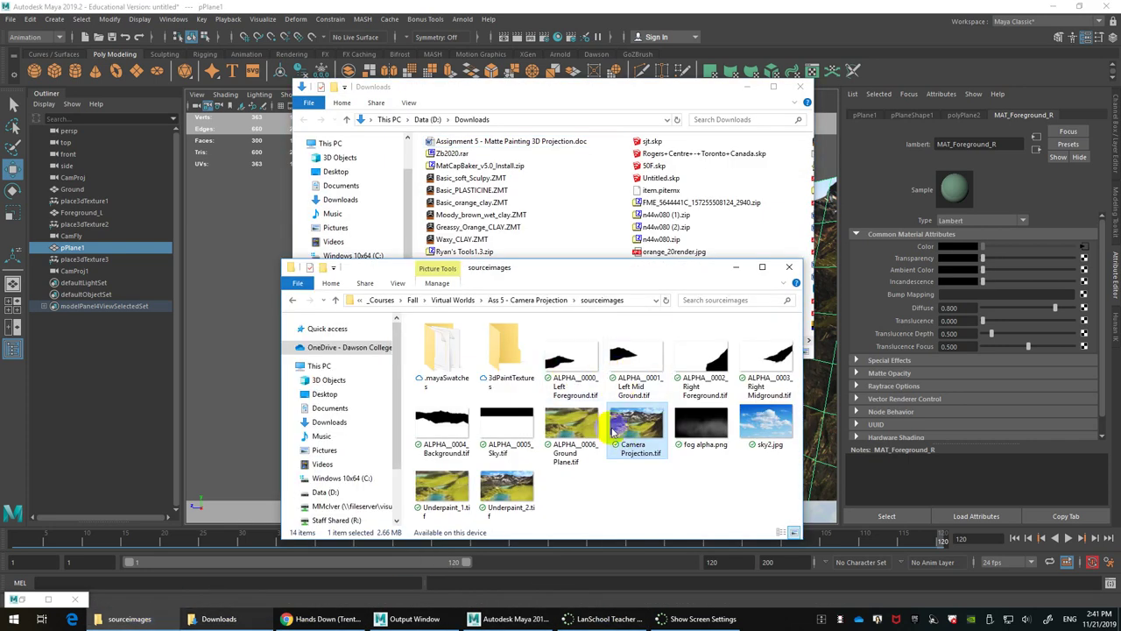
{"action": "double_click", "coordinate": [696, 368]}
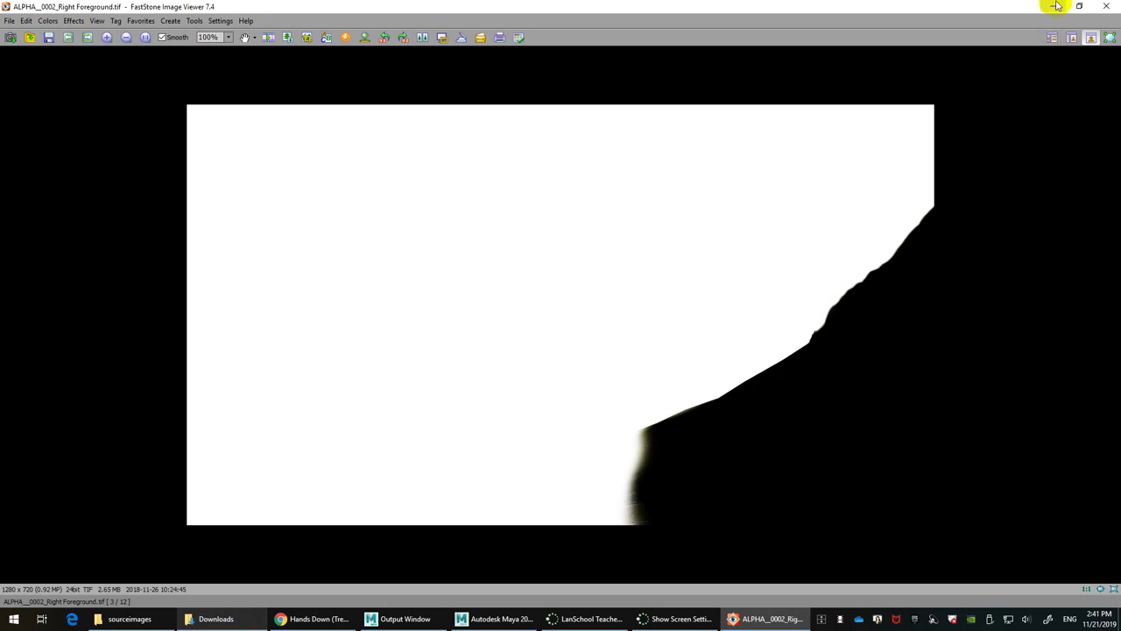
{"action": "left_click", "coordinate": [1056, 6]}
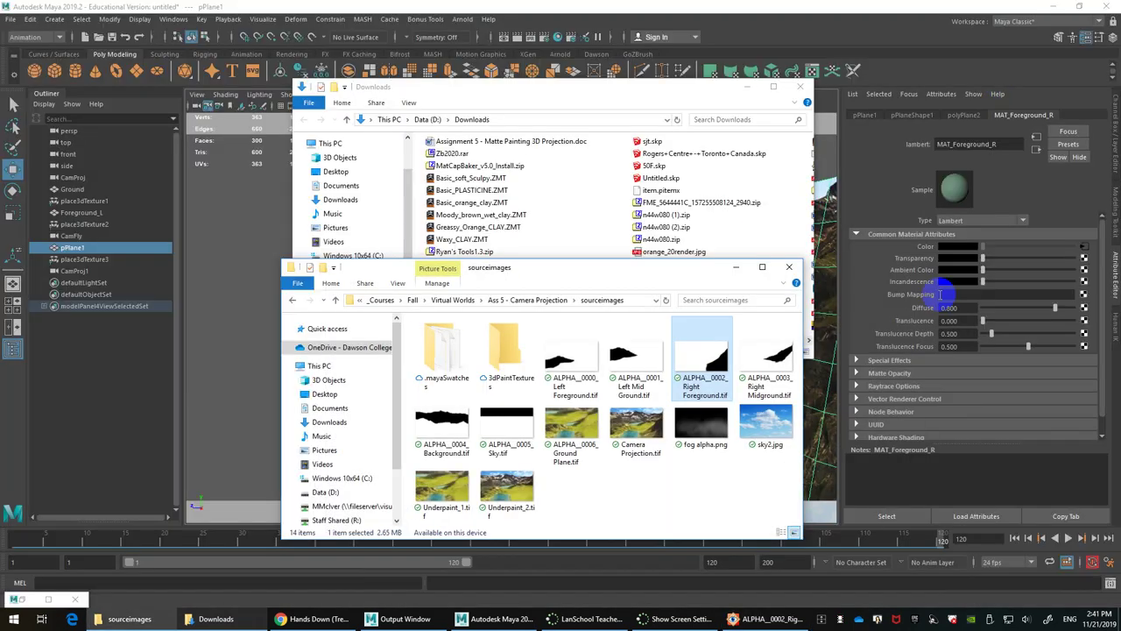
{"action": "left_click", "coordinate": [926, 248]}
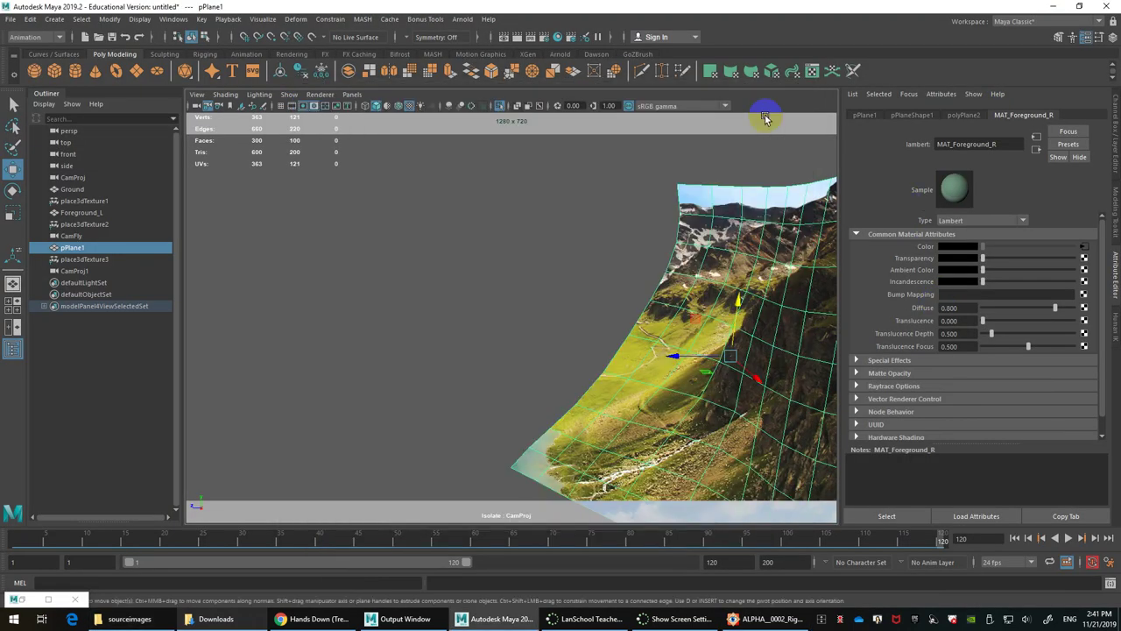
Step: Map the transparency of MAT_Foreground_R with a File texture created as a projection
{"action": "left_click", "coordinate": [1084, 250]}
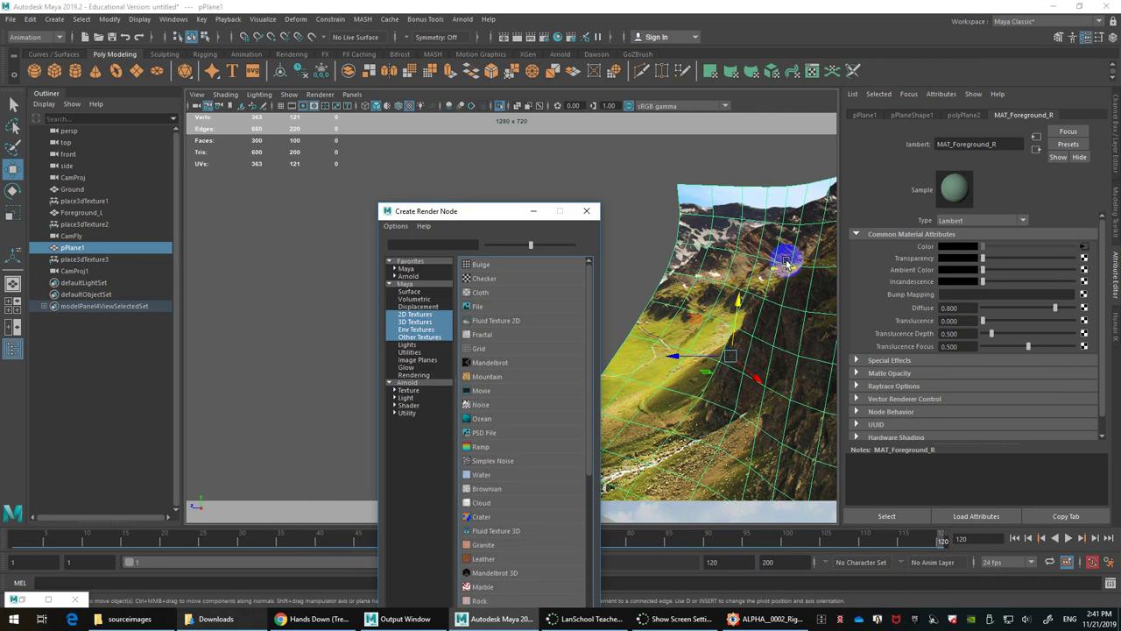
{"action": "right_click", "coordinate": [471, 308]}
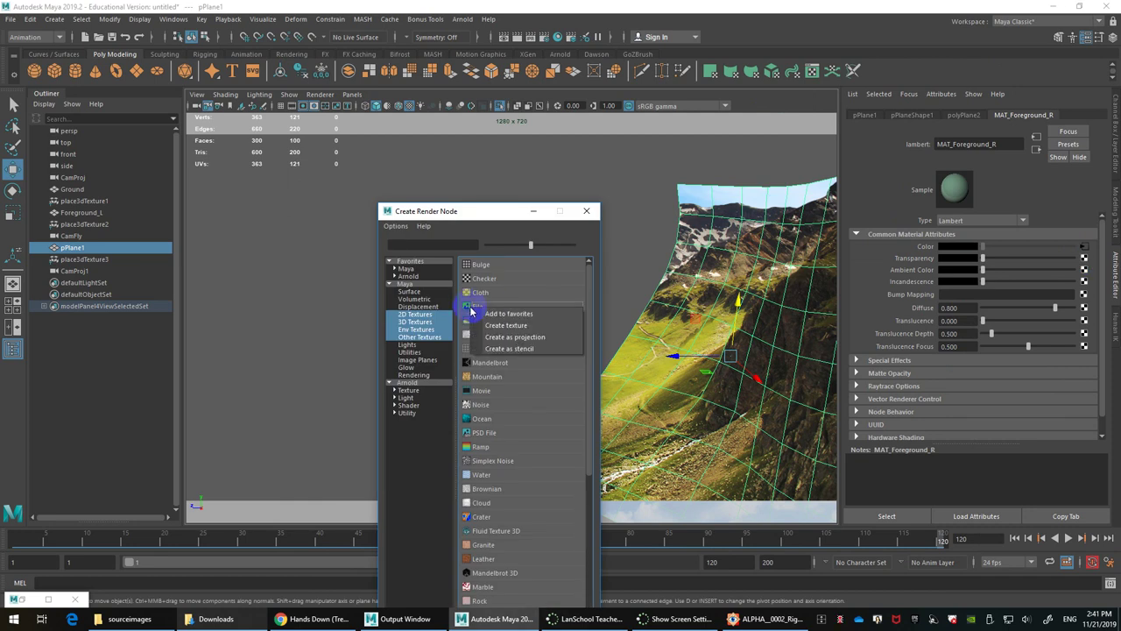
{"action": "left_click", "coordinate": [508, 336]}
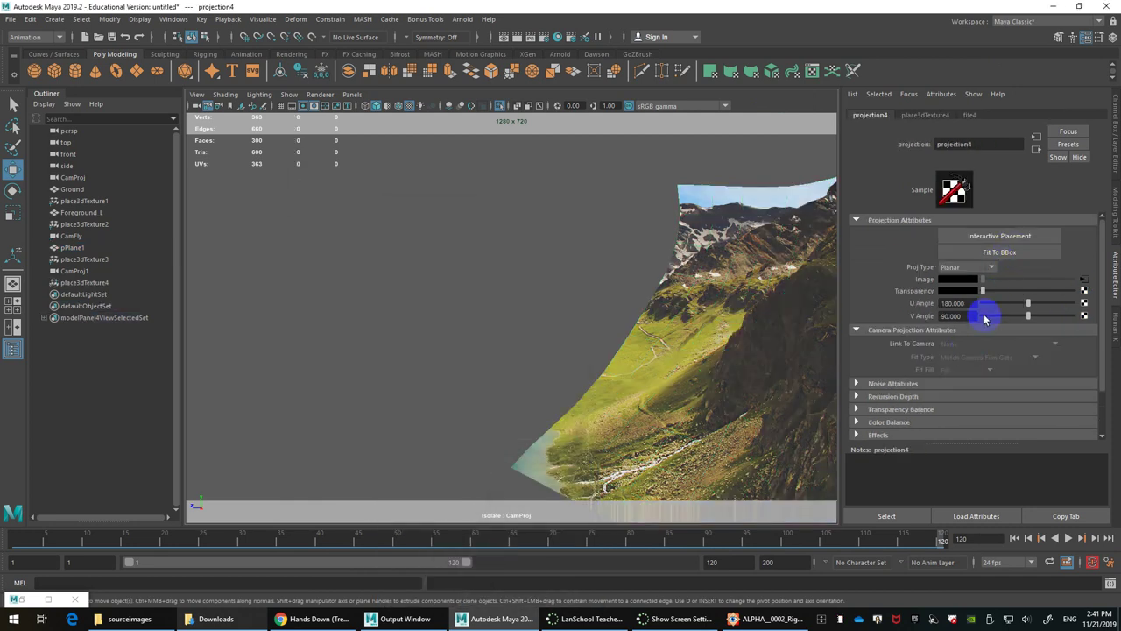
Step: Set the new projection to Perspective, link it to CamProjShape and set its fit type to Match Camera Resolution
{"action": "left_click", "coordinate": [964, 267]}
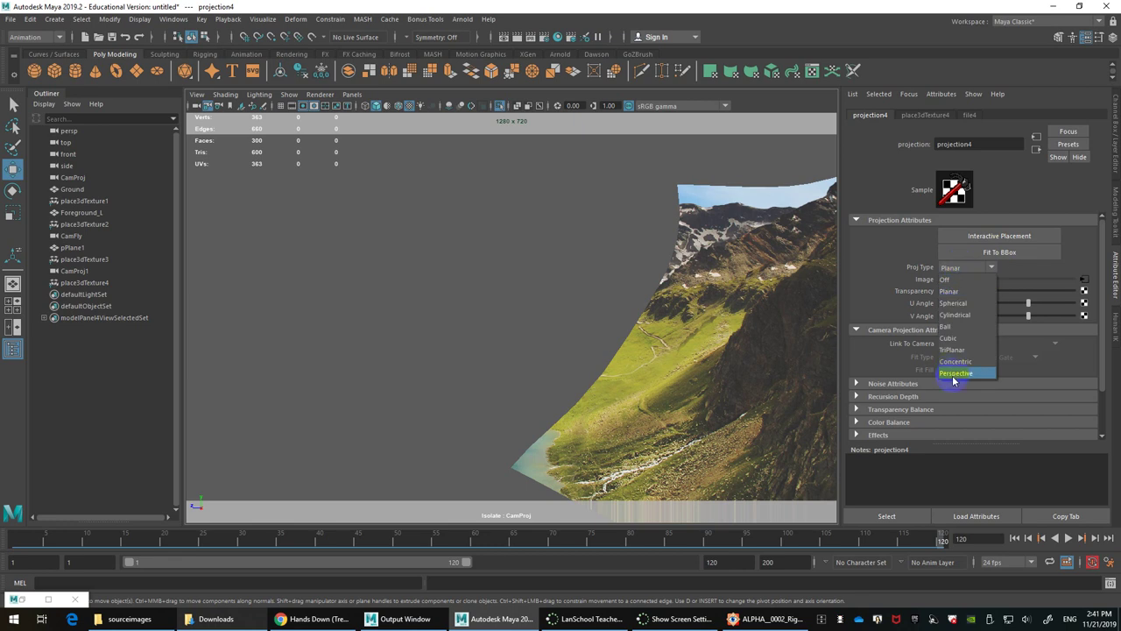
{"action": "left_click", "coordinate": [958, 372]}
{"action": "left_click", "coordinate": [967, 345]}
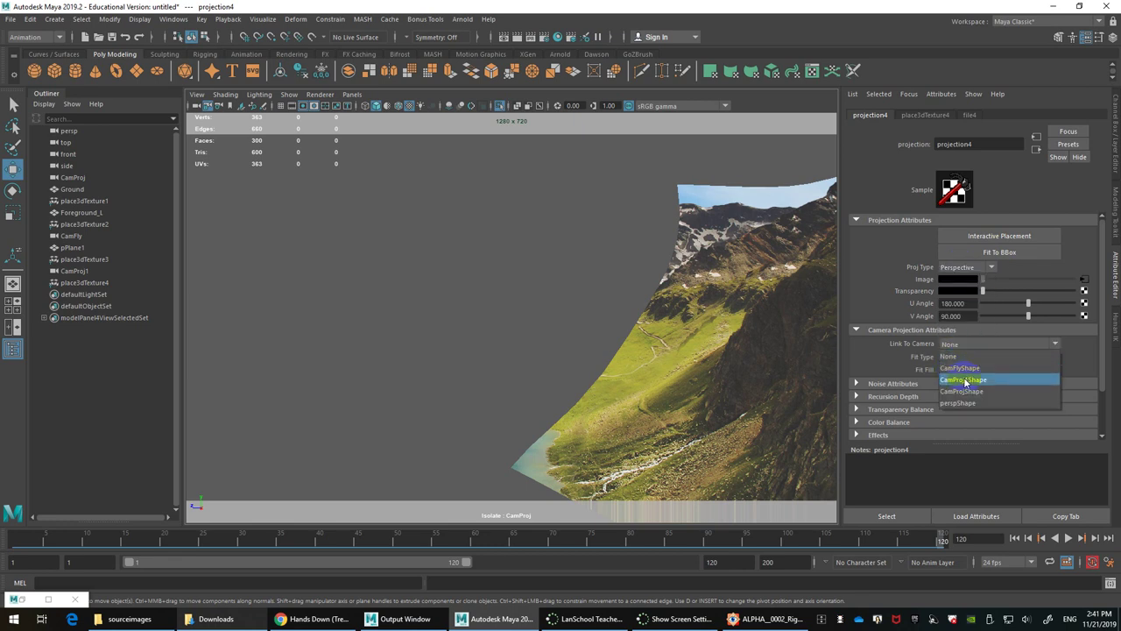
{"action": "left_click", "coordinate": [973, 391]}
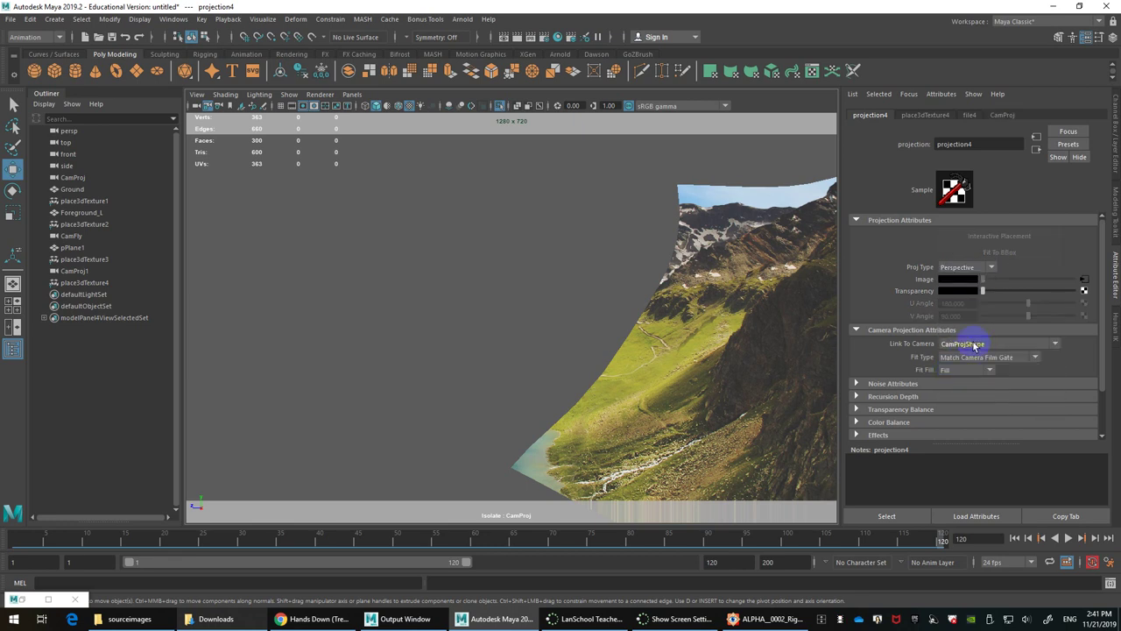
{"action": "left_click", "coordinate": [990, 364]}
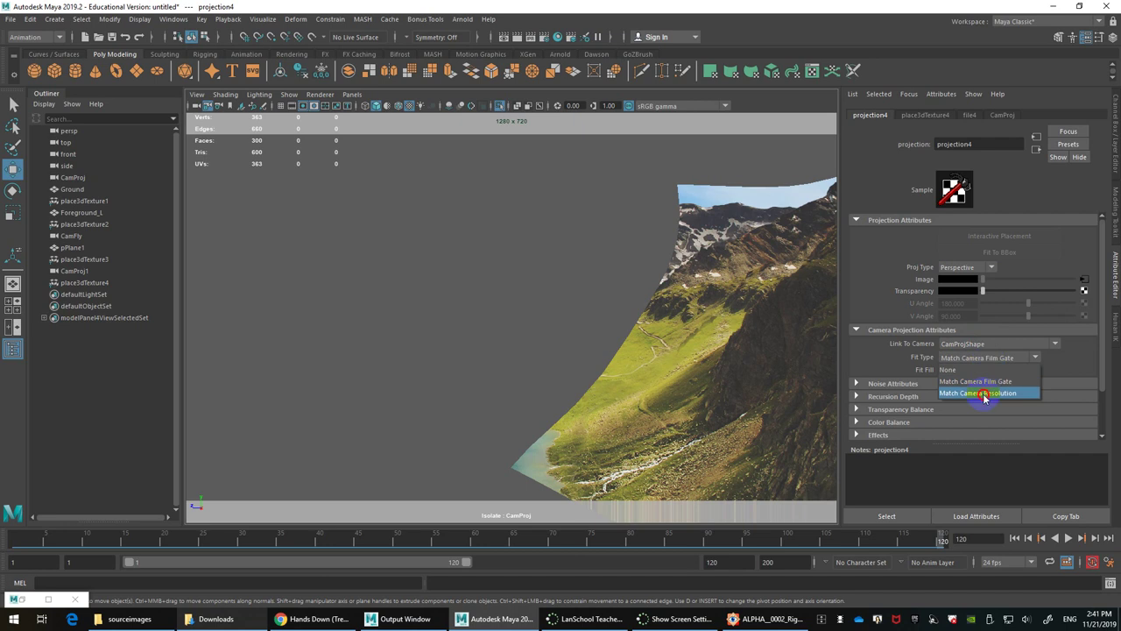
{"action": "left_click", "coordinate": [984, 393]}
Step: Load ALPHA__0002_Right Foreground.tif as the image of the transparency projection's file texture
{"action": "left_click", "coordinate": [1084, 279]}
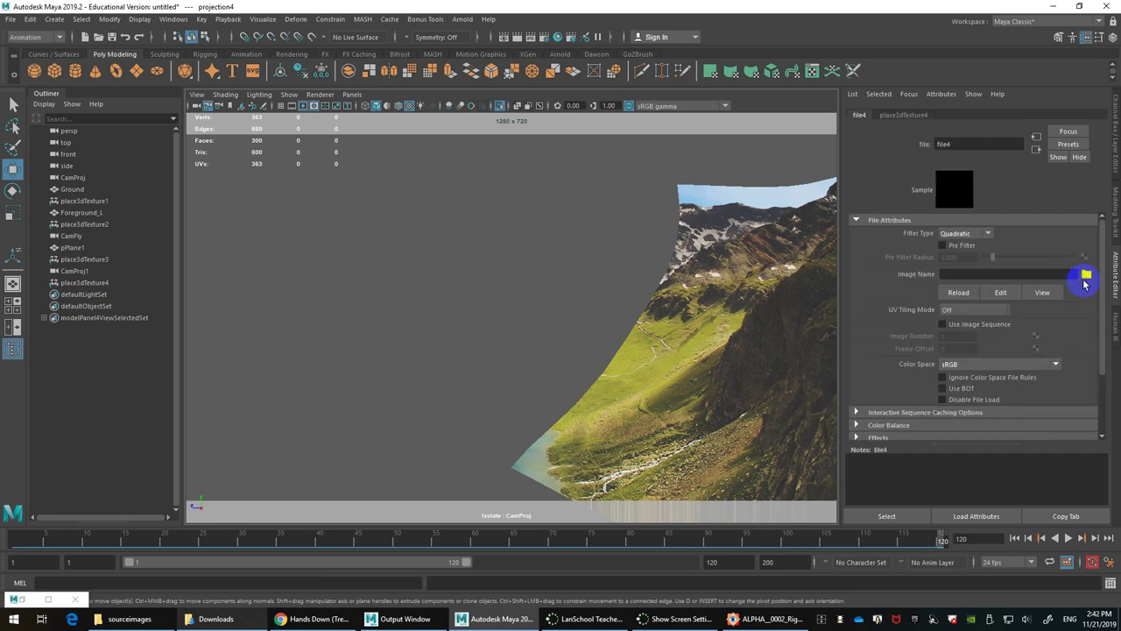
{"action": "left_click", "coordinate": [1086, 275]}
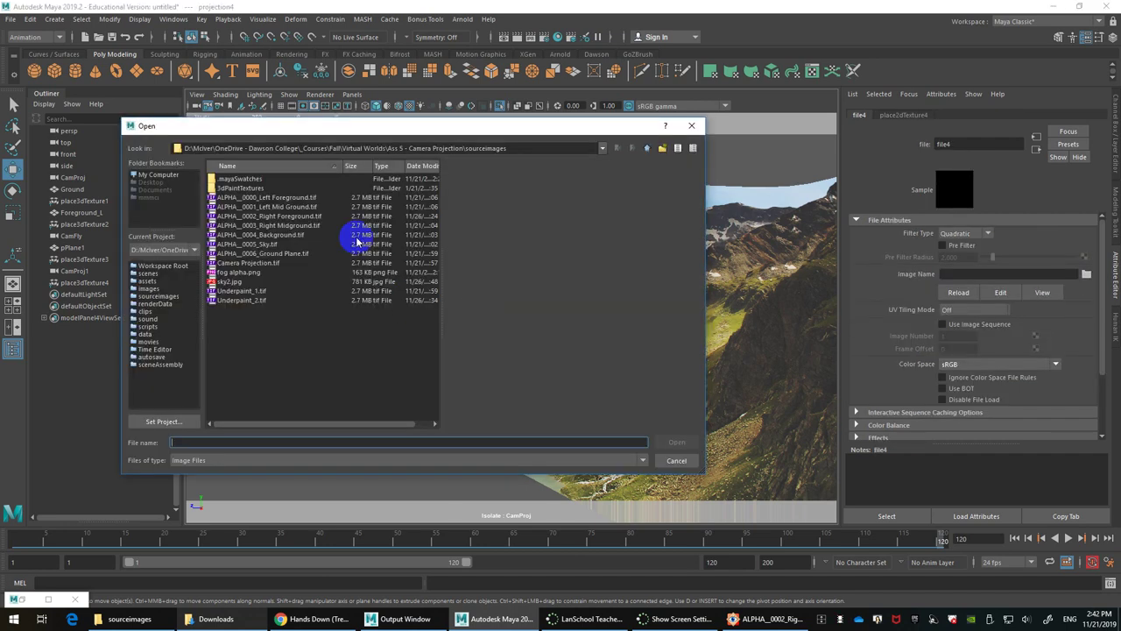
{"action": "left_click", "coordinate": [288, 216]}
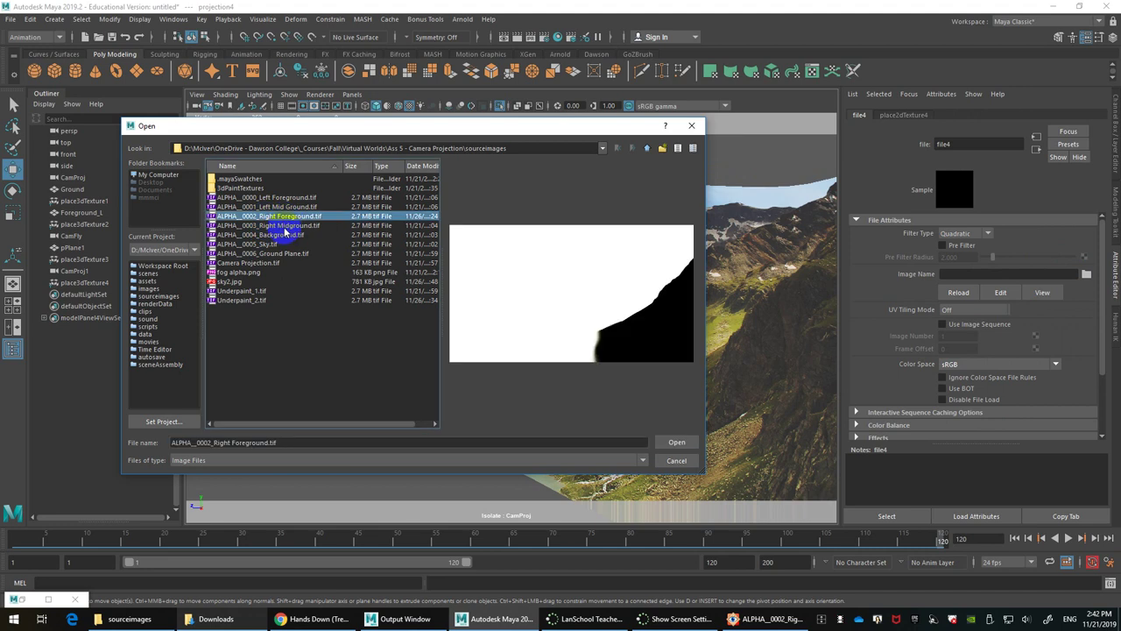
{"action": "left_click", "coordinate": [674, 443]}
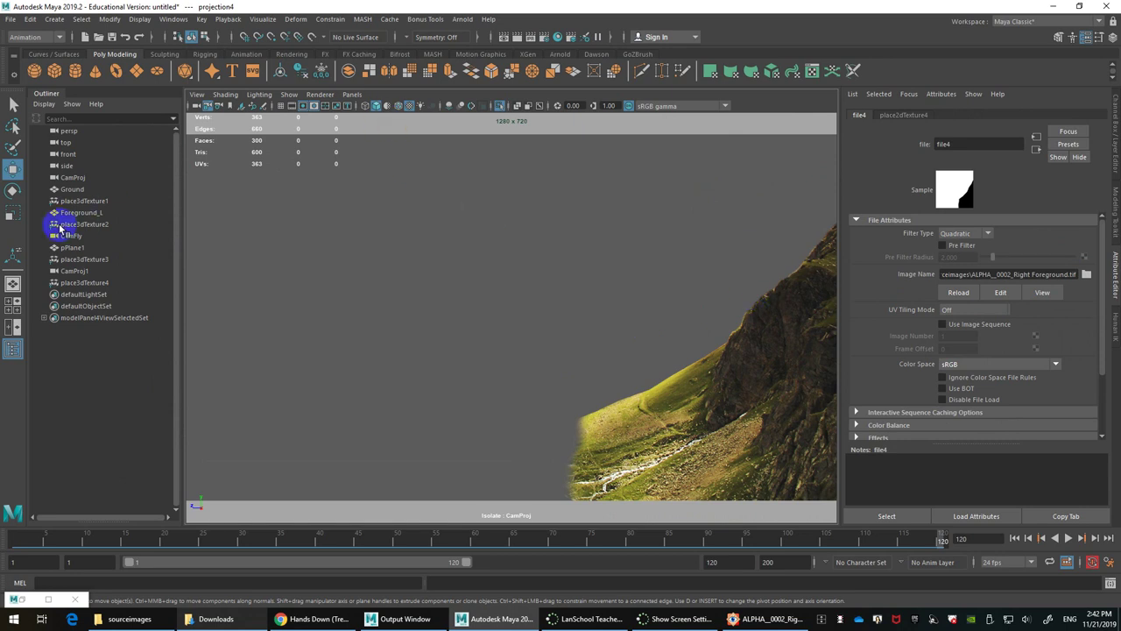
Step: Delete the duplicate camera CamProj1 and look through CamProj in the viewport
{"action": "left_click_drag", "start_coordinate": [69, 272], "coordinate": [82, 198]}
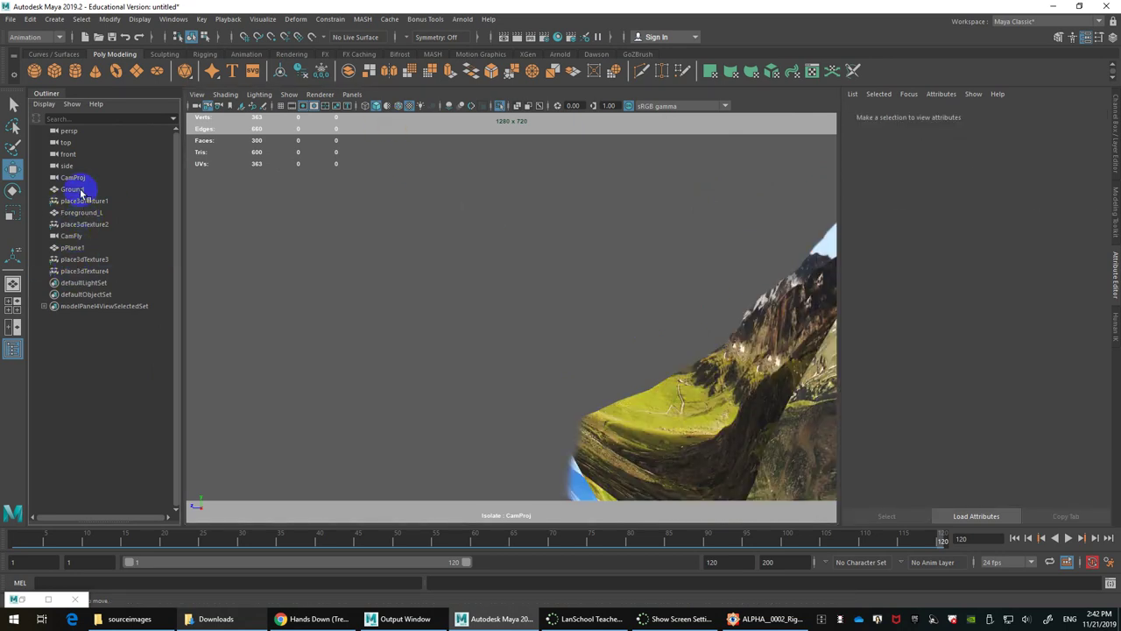
{"action": "left_click", "coordinate": [351, 93]}
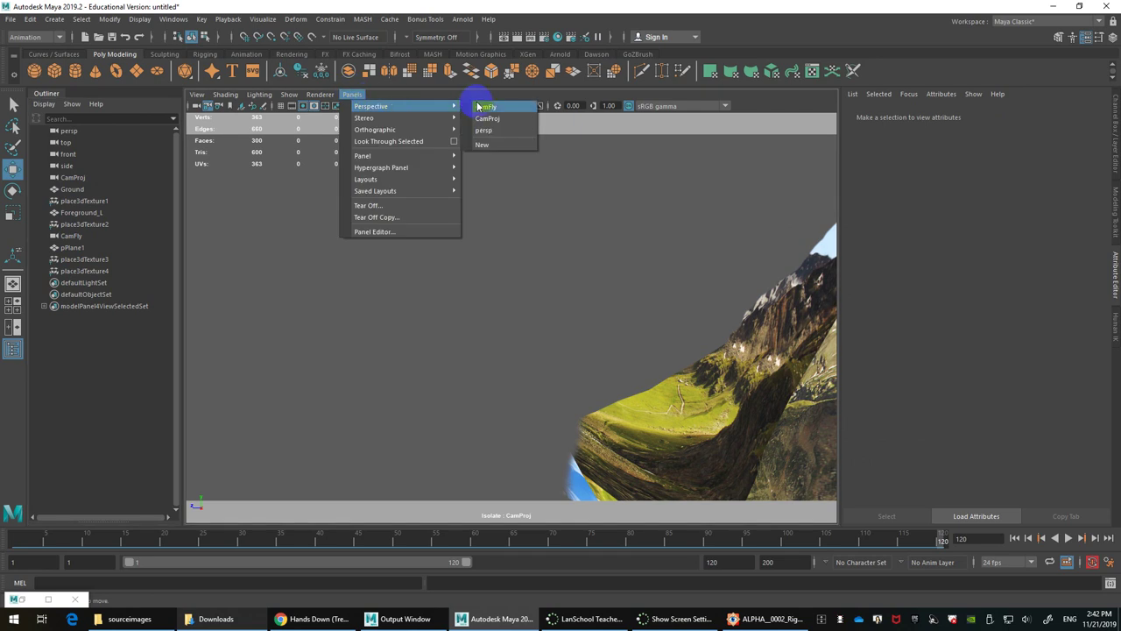
{"action": "left_click", "coordinate": [486, 118]}
Step: Open the MAT_Foreground_R material of the right foreground plane and turn off the isolated view
{"action": "left_click", "coordinate": [780, 459]}
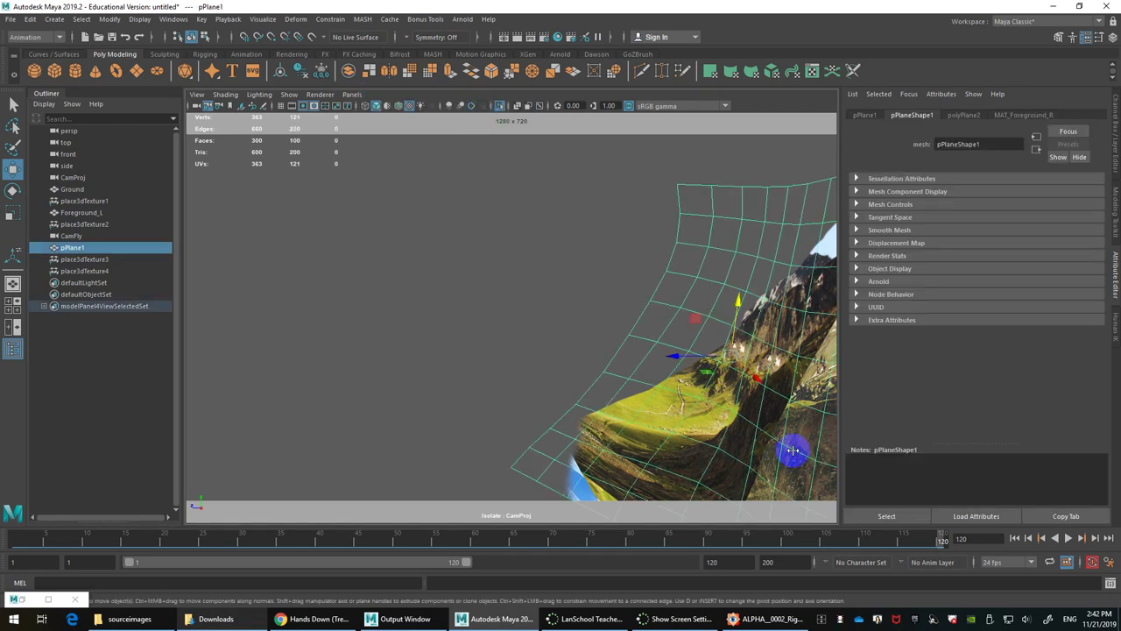
{"action": "left_click", "coordinate": [1034, 114]}
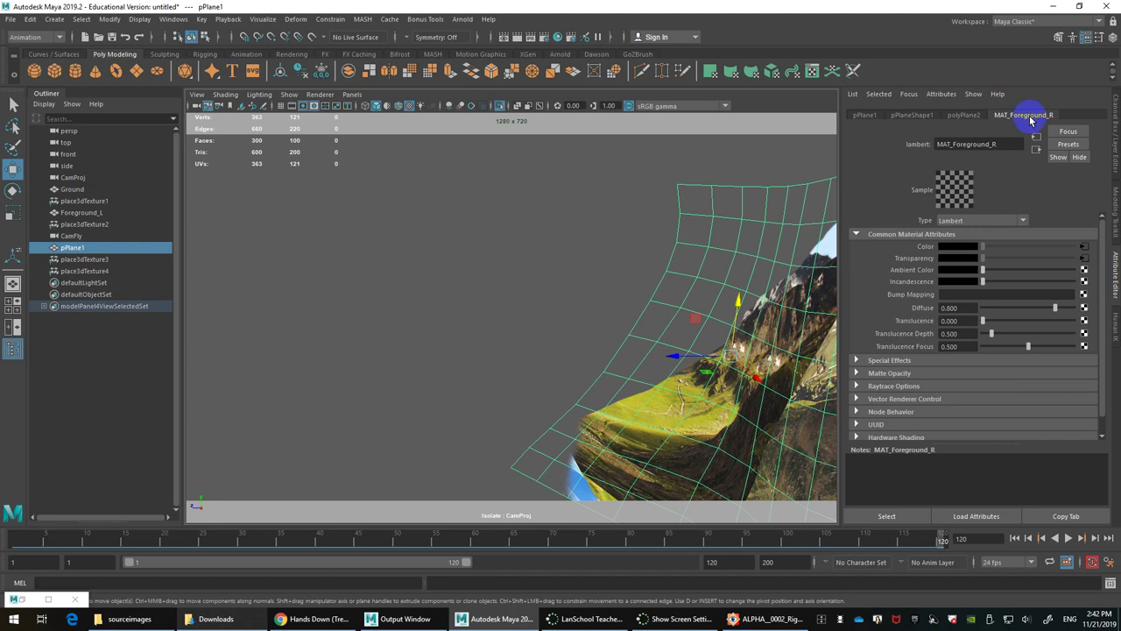
{"action": "key", "text": "ctrl+1"}
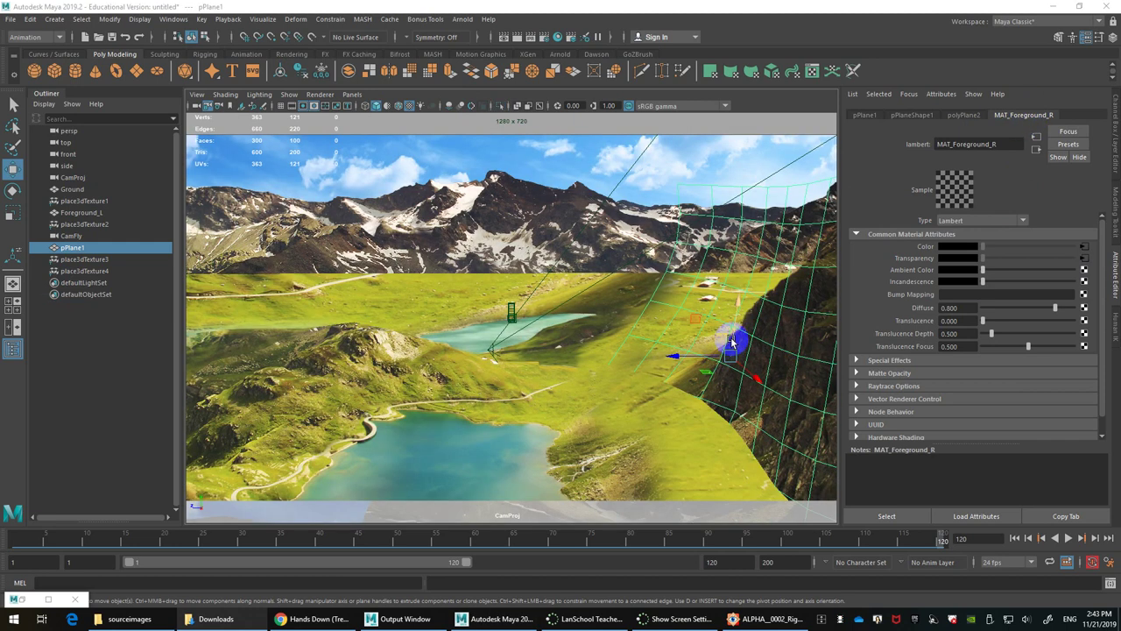
Step: Move the right foreground plane inward and down so it covers the whole right hillside in the CamProj view
{"action": "left_click_drag", "start_coordinate": [726, 342], "coordinate": [637, 457]}
{"action": "key", "text": "e"}
{"action": "key", "text": "r"}
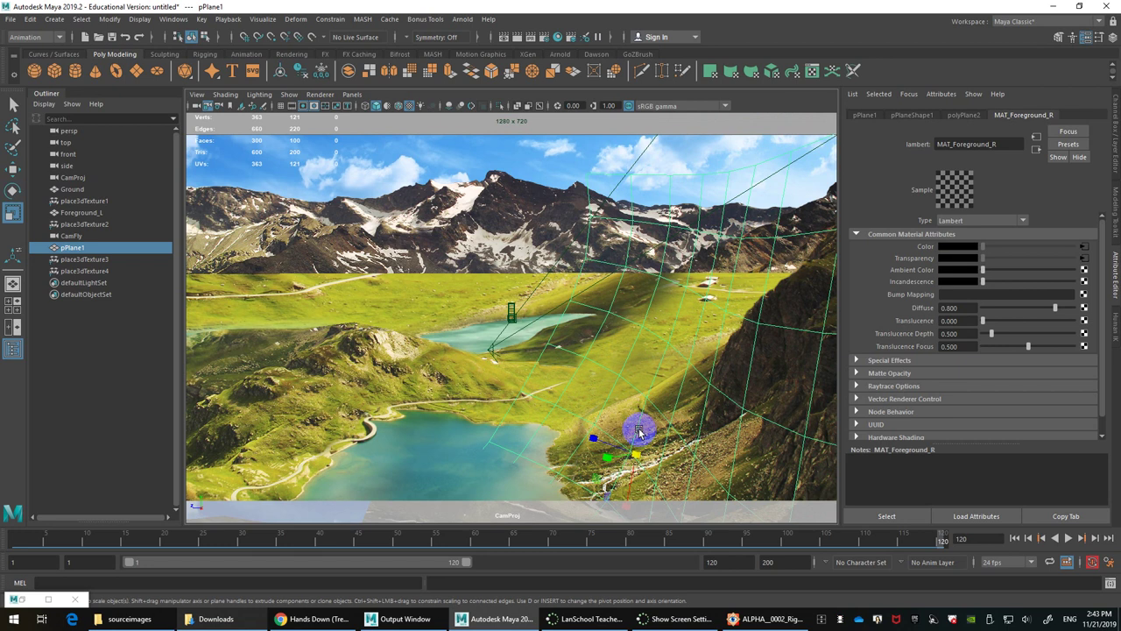
{"action": "key", "text": "e"}
{"action": "key", "text": "w"}
{"action": "key", "text": "e"}
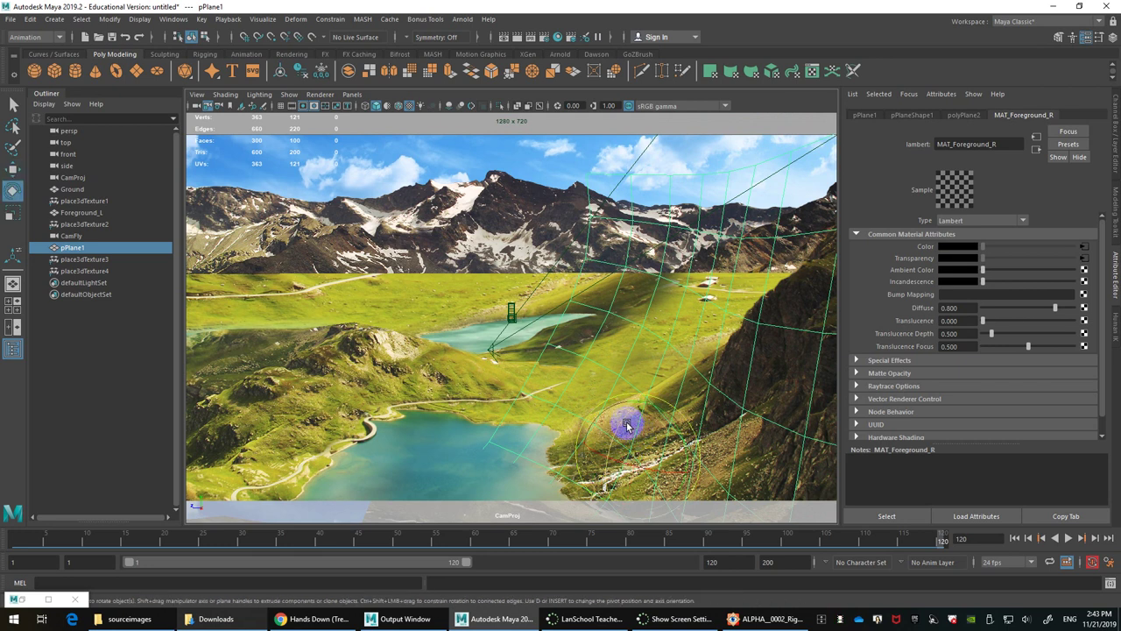
Step: Try rotating the right foreground plane to tilt with the slope and shifting it over the hillside
{"action": "left_click_drag", "start_coordinate": [626, 424], "coordinate": [638, 406]}
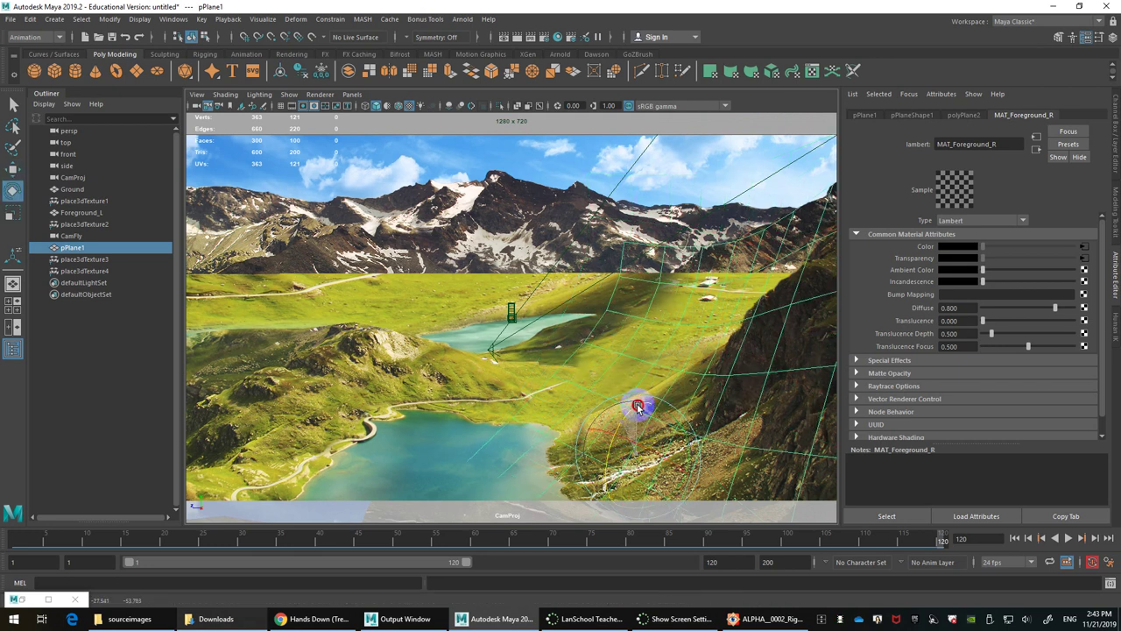
{"action": "key", "text": "w"}
{"action": "mouse_move", "coordinate": [633, 450]}
{"action": "left_mouse_down"}
{"action": "mouse_move", "coordinate": [640, 426]}
{"action": "mouse_move", "coordinate": [626, 383]}
{"action": "mouse_move", "coordinate": [649, 515]}
{"action": "mouse_move", "coordinate": [656, 433]}
{"action": "mouse_move", "coordinate": [607, 482]}
{"action": "mouse_move", "coordinate": [608, 459]}
{"action": "mouse_move", "coordinate": [622, 458]}
{"action": "left_mouse_up"}
{"action": "left_click_drag", "start_coordinate": [672, 489], "coordinate": [669, 479]}
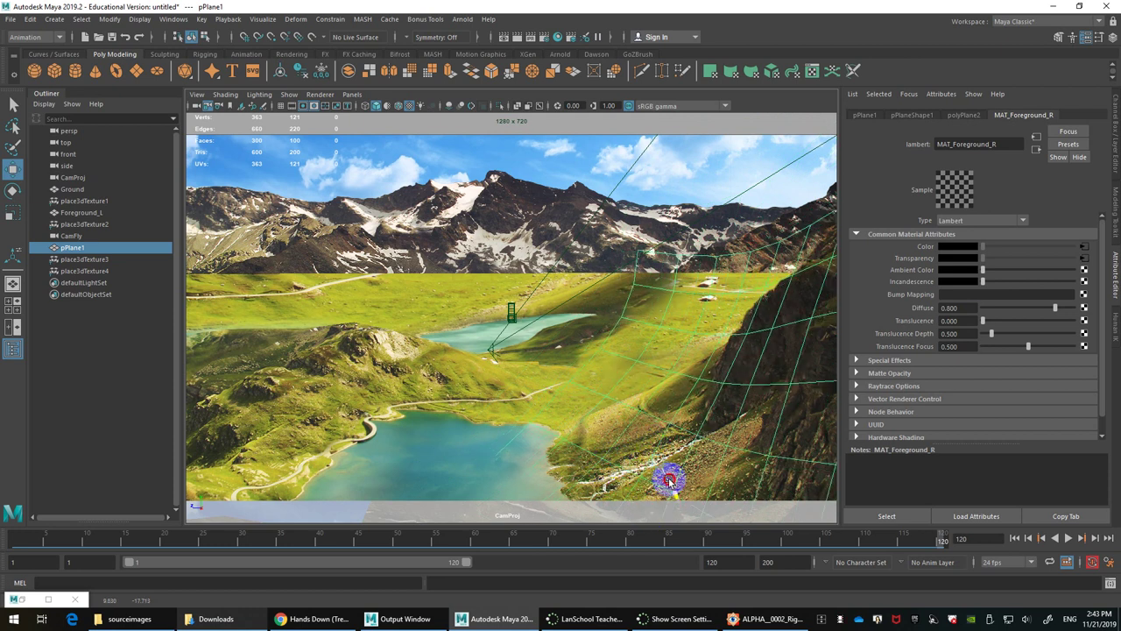
Step: Inspect the right foreground plane in the persp view and undo its last rotation and moves
{"action": "left_click", "coordinate": [359, 96]}
{"action": "mouse_move", "coordinate": [386, 106]}
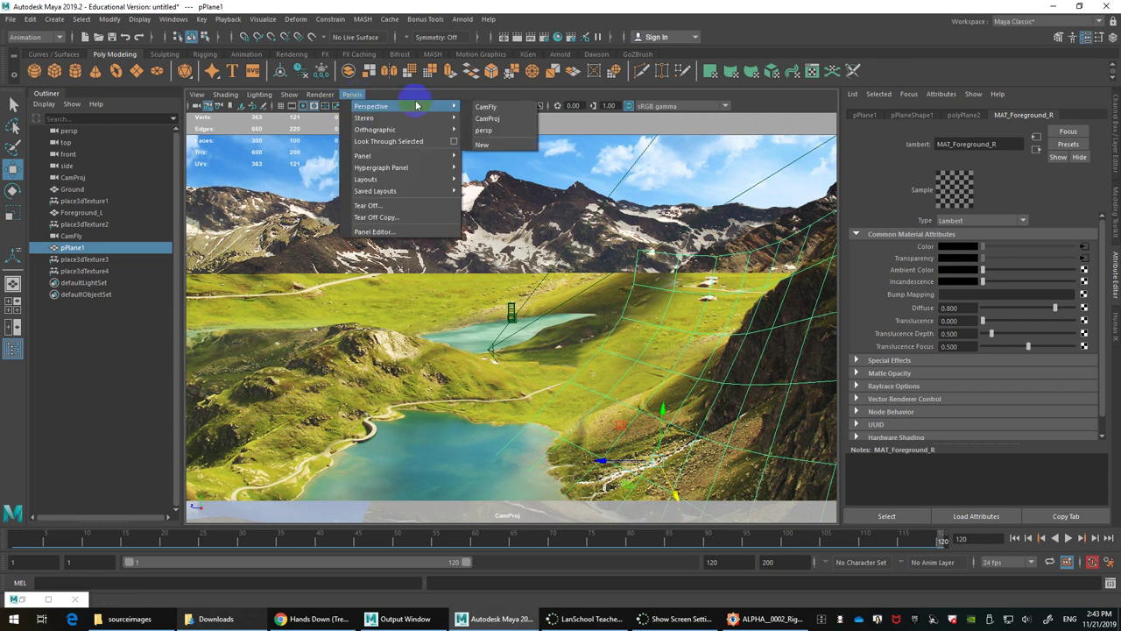
{"action": "left_click", "coordinate": [488, 125]}
{"action": "left_click_drag", "start_coordinate": [606, 323], "coordinate": [671, 320], "text": "alt"}
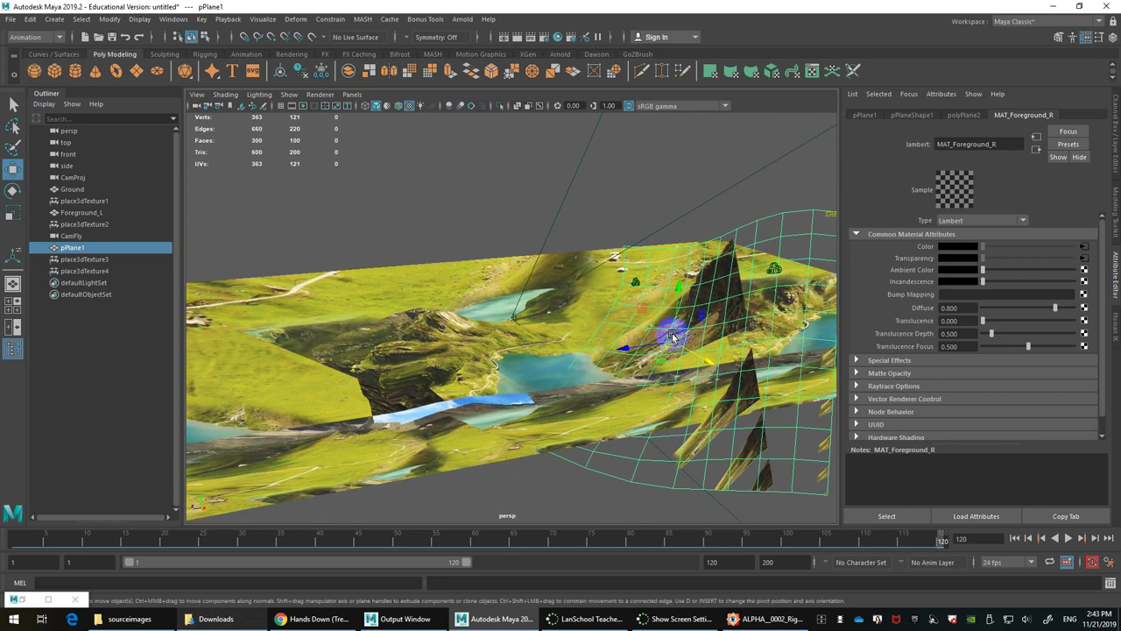
{"action": "key", "text": "ctrl+z"}
{"action": "key", "text": "ctrl+z"}
{"action": "key", "text": "ctrl+z"}
{"action": "left_click_drag", "start_coordinate": [683, 363], "coordinate": [558, 339], "text": "alt"}
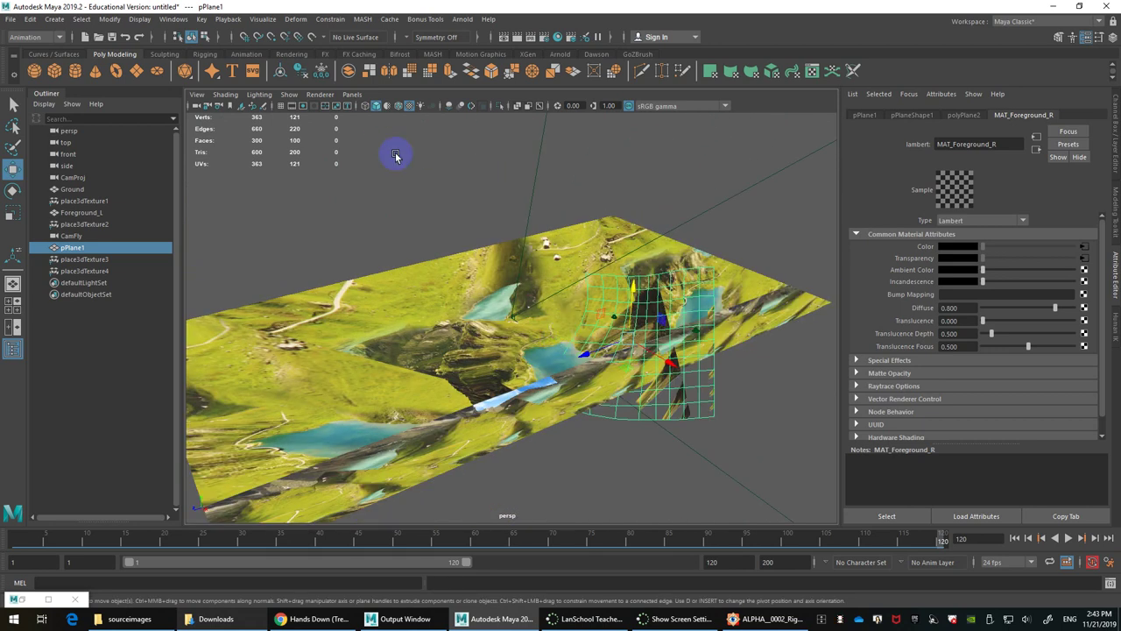
Step: Look through CamFly, scrub the animation back to frame 1 and deselect the plane to check the projection
{"action": "left_click", "coordinate": [353, 96]}
{"action": "mouse_move", "coordinate": [438, 108]}
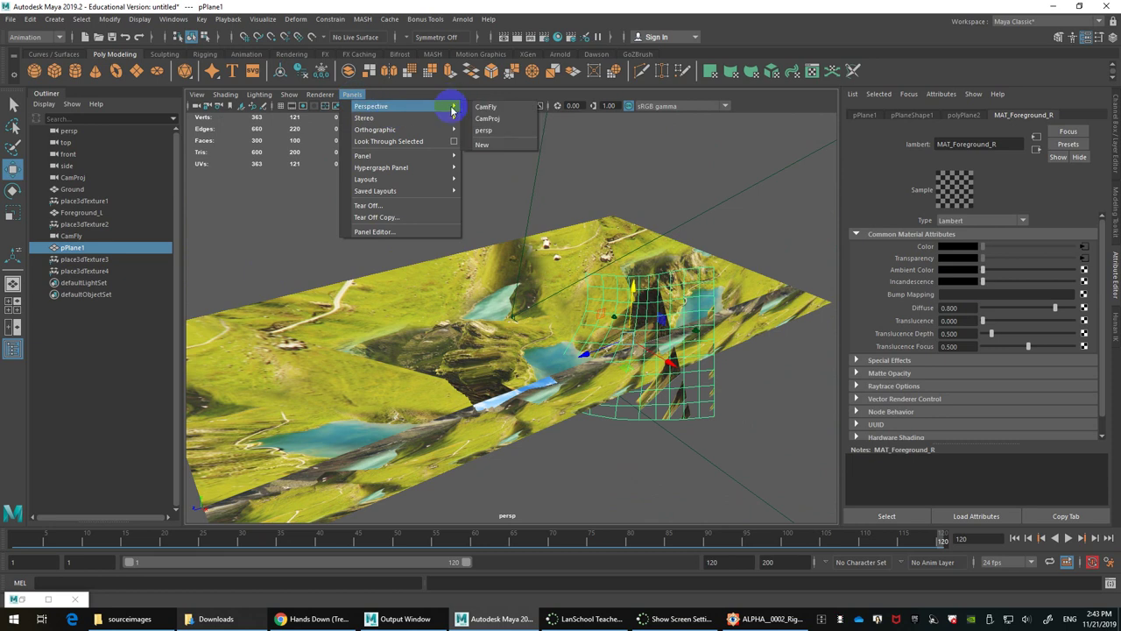
{"action": "left_click", "coordinate": [501, 107]}
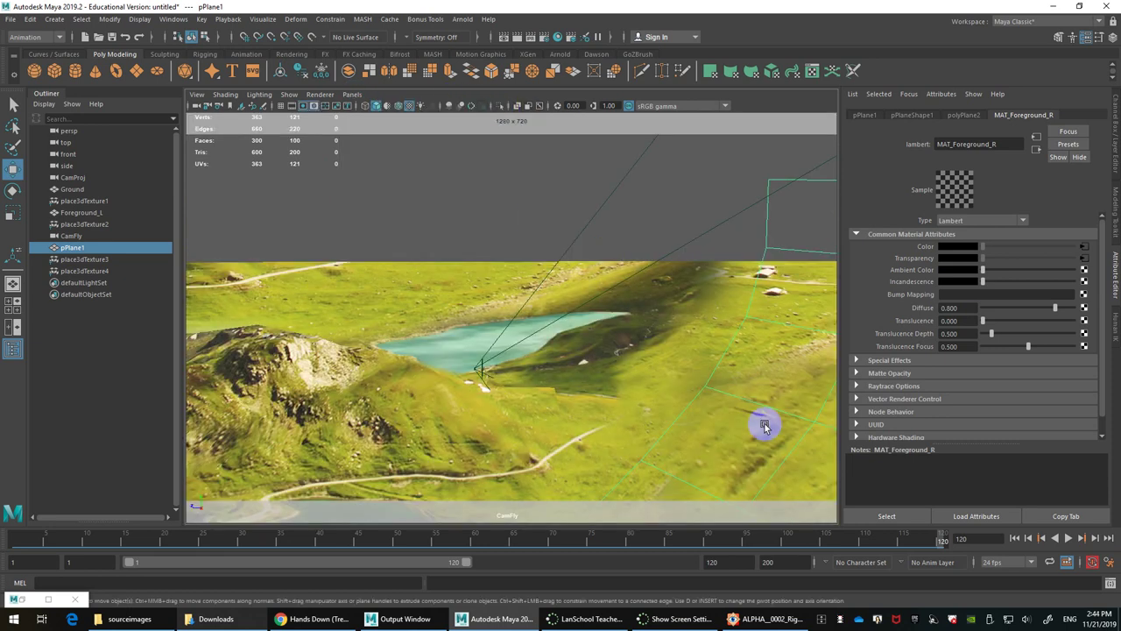
{"action": "left_click_drag", "start_coordinate": [842, 539], "coordinate": [9, 547]}
{"action": "left_click", "coordinate": [326, 207]}
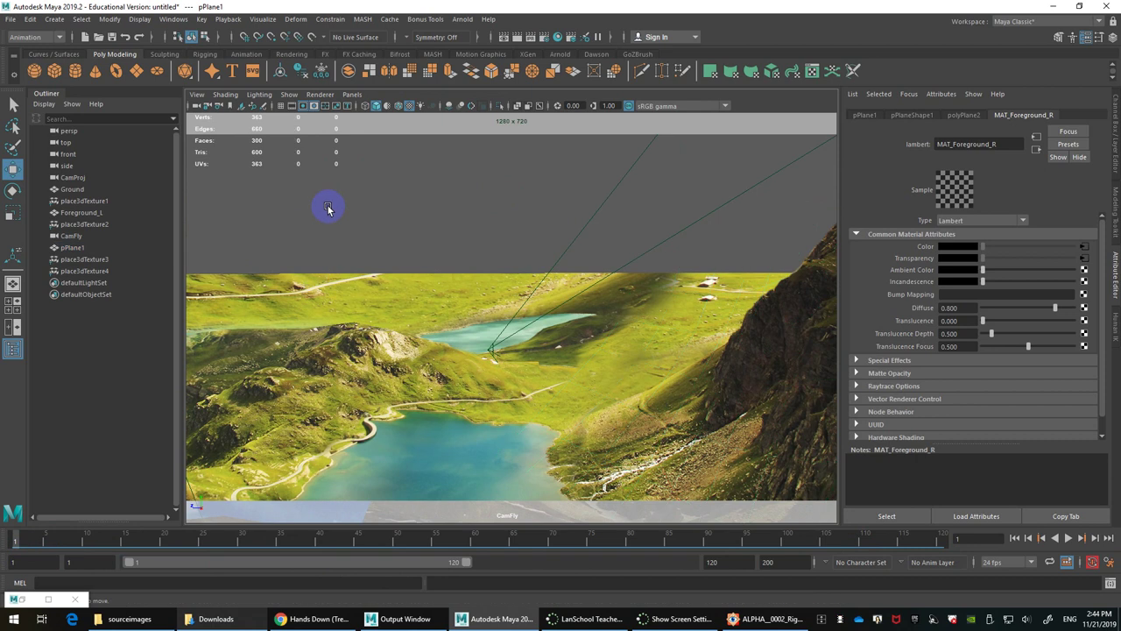
Step: Hide all object types in the CamFly viewport except polygons
{"action": "left_click", "coordinate": [287, 94]}
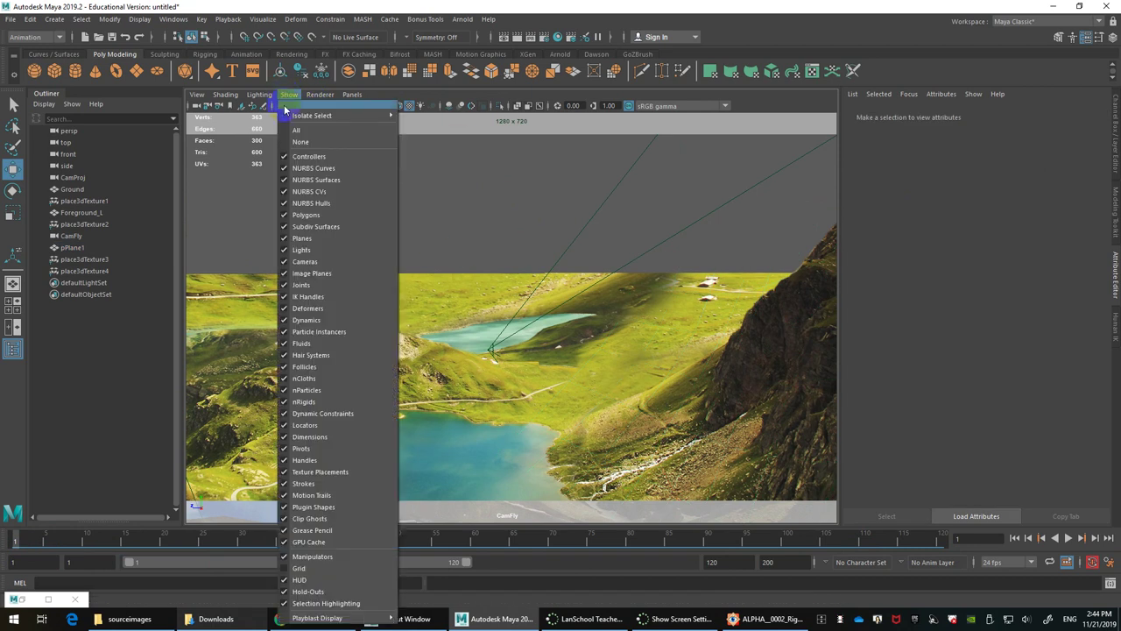
{"action": "left_click", "coordinate": [299, 140]}
{"action": "left_click", "coordinate": [293, 94]}
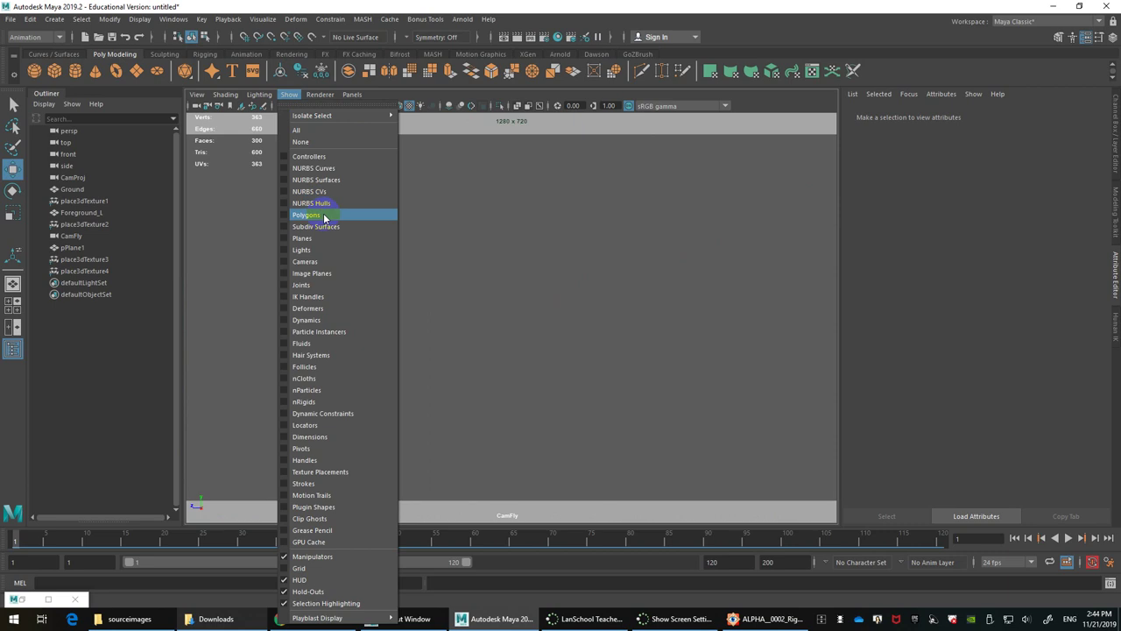
{"action": "left_click", "coordinate": [319, 216]}
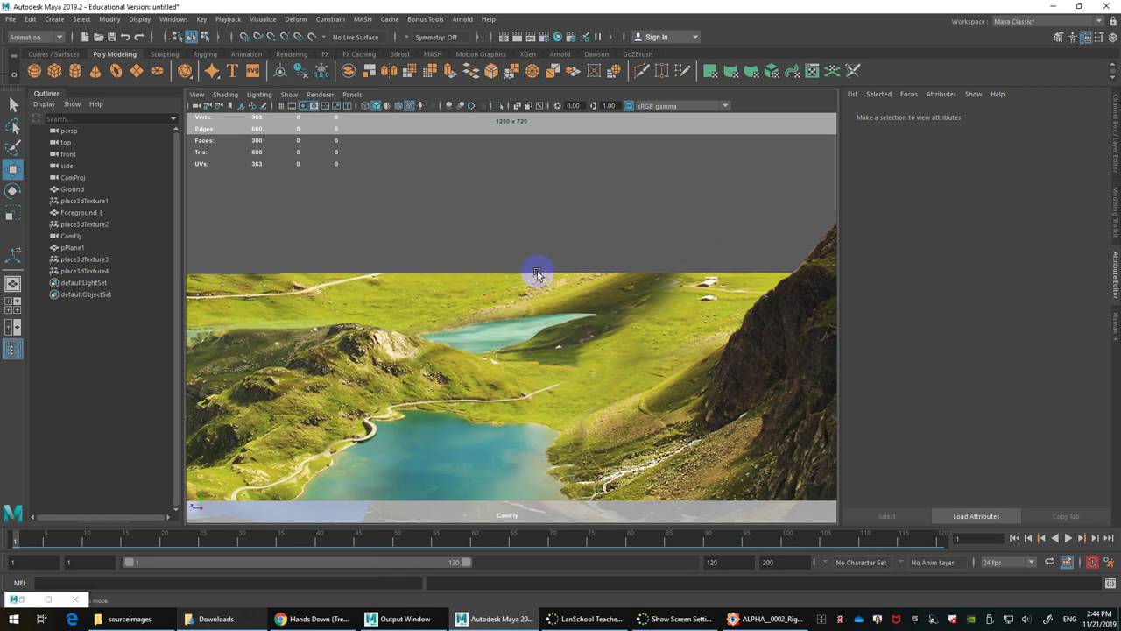
Step: Play and scrub the CamFly animation to examine how the projected landscape holds up during the move
{"action": "left_click", "coordinate": [1067, 539]}
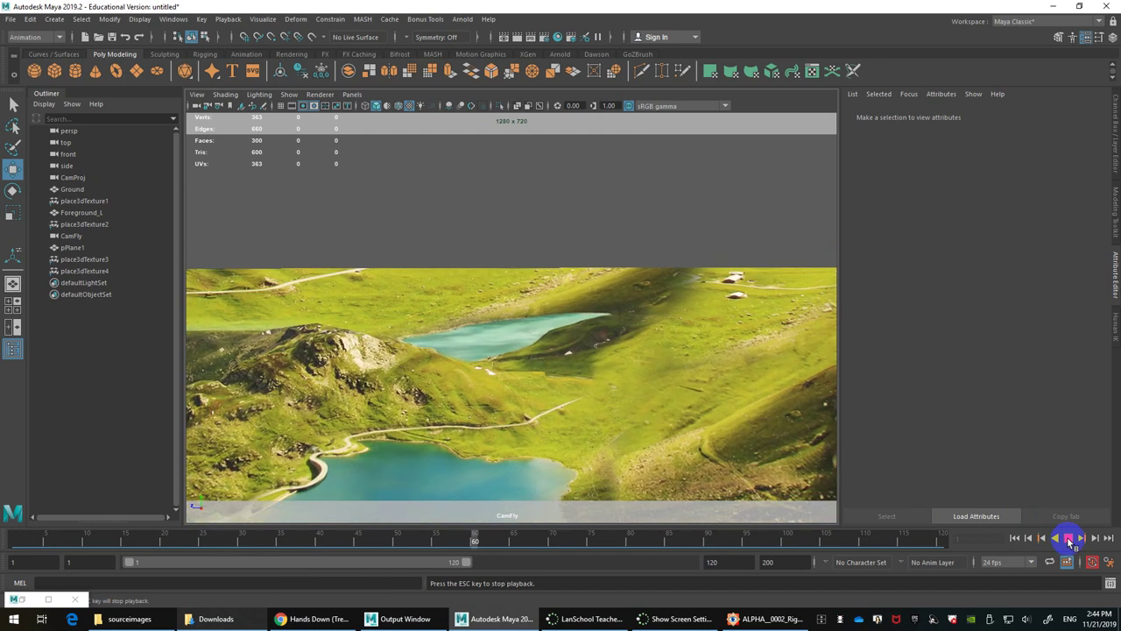
{"action": "left_click", "coordinate": [1068, 539]}
{"action": "key", "text": "alt+v"}
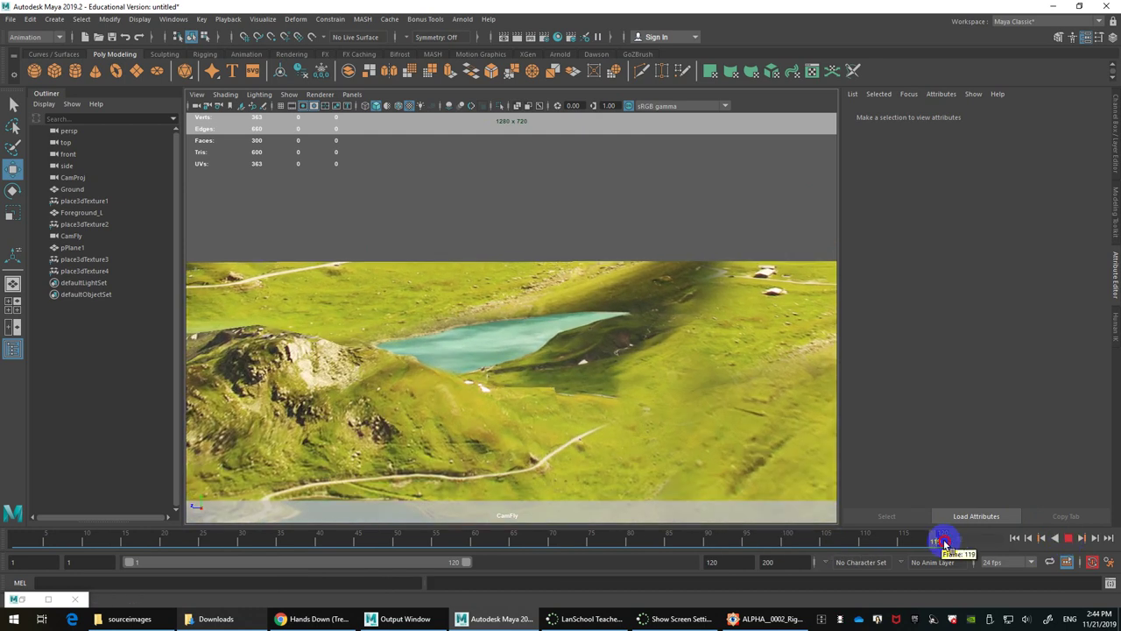
{"action": "left_click_drag", "start_coordinate": [3, 464], "coordinate": [75, 464]}
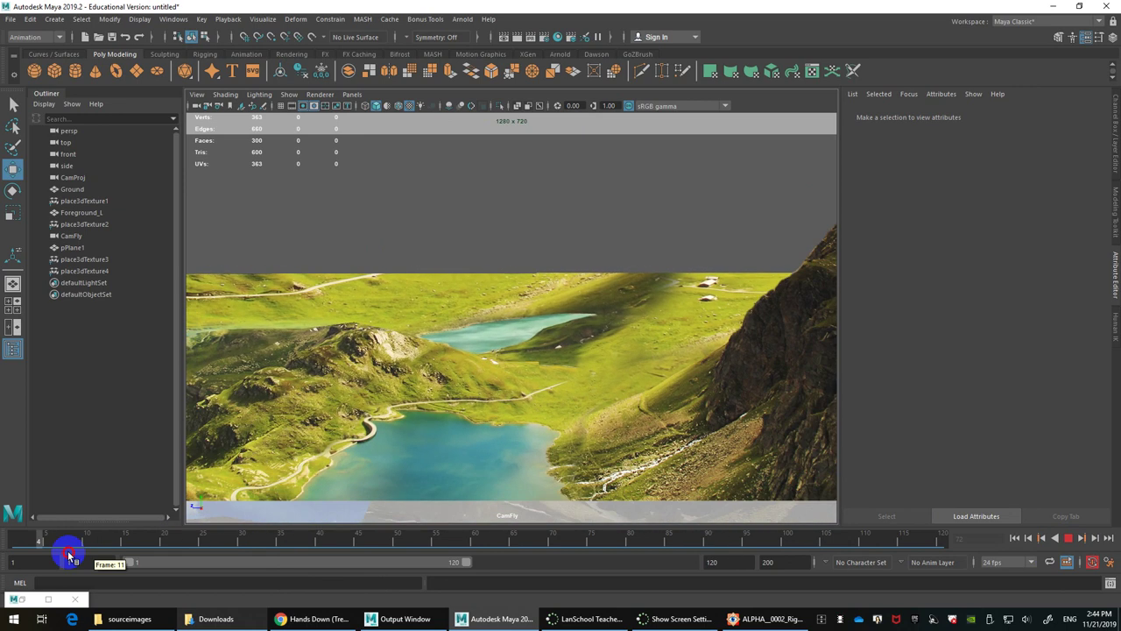
{"action": "left_click", "coordinate": [68, 541]}
Step: Look through the CamProj camera in the viewport
{"action": "left_click", "coordinate": [351, 94]}
{"action": "mouse_move", "coordinate": [394, 106]}
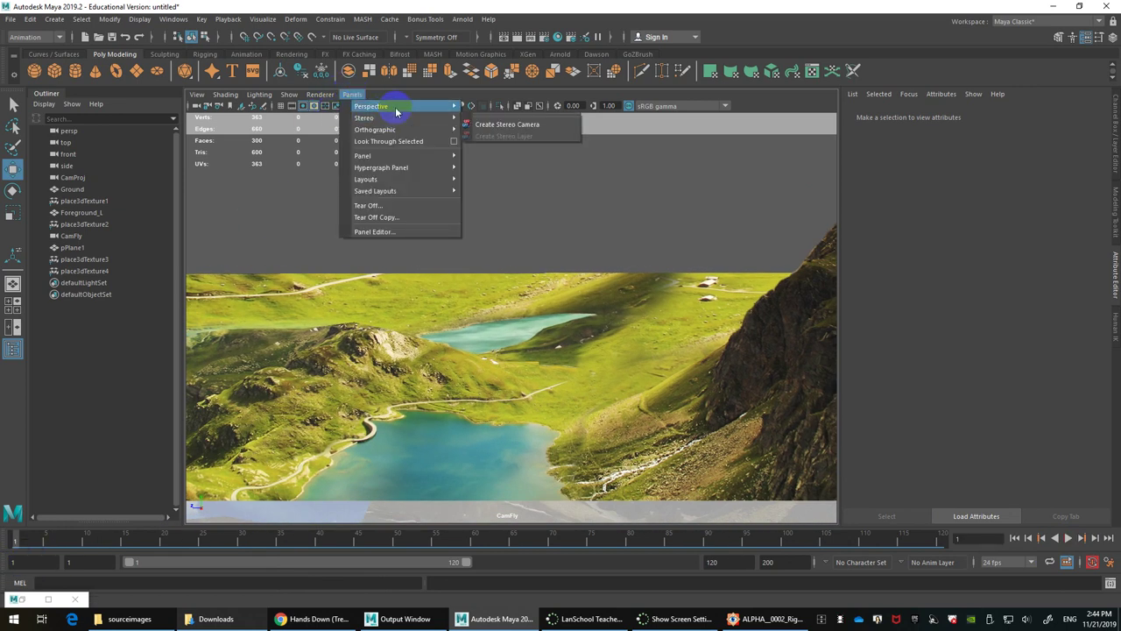
{"action": "left_click", "coordinate": [498, 119]}
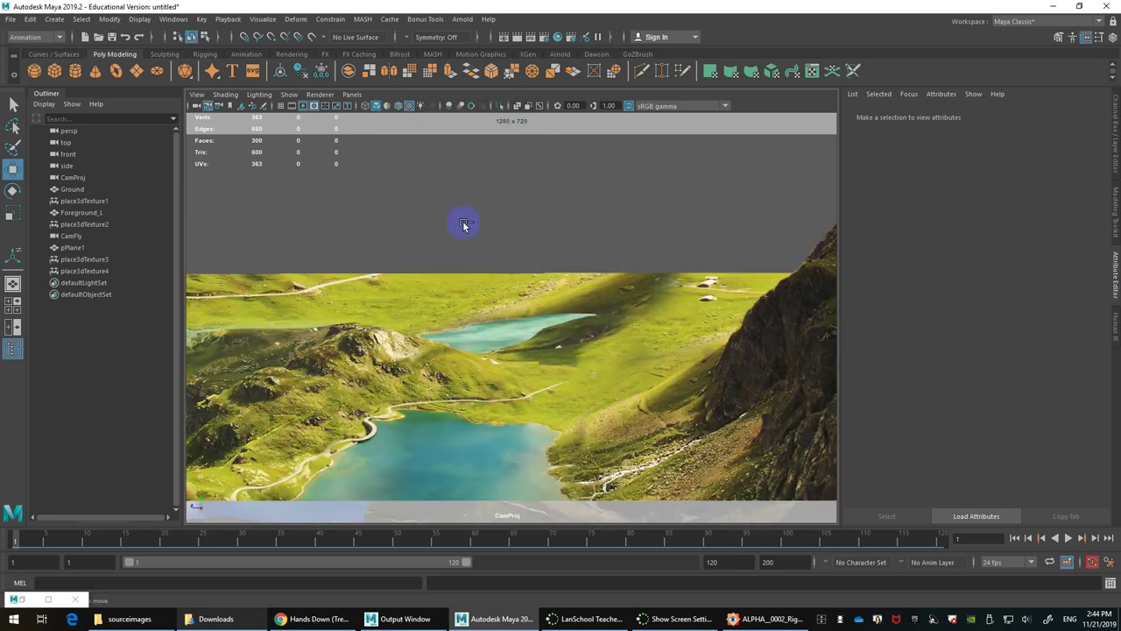
{"action": "left_click", "coordinate": [354, 94]}
{"action": "mouse_move", "coordinate": [394, 106]}
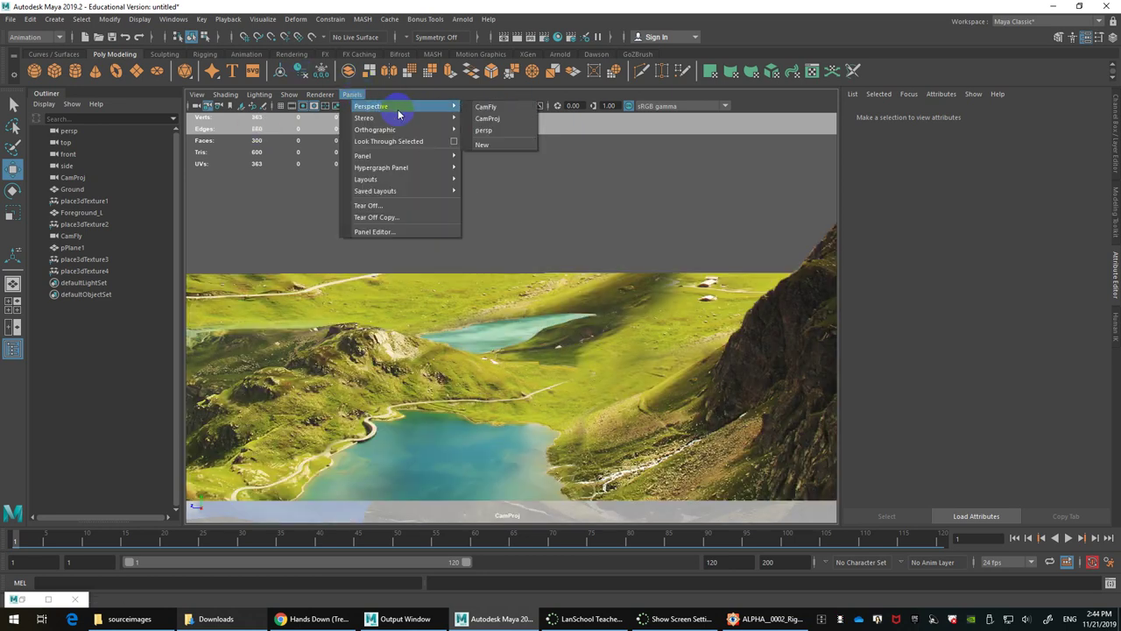
{"action": "left_click", "coordinate": [486, 109]}
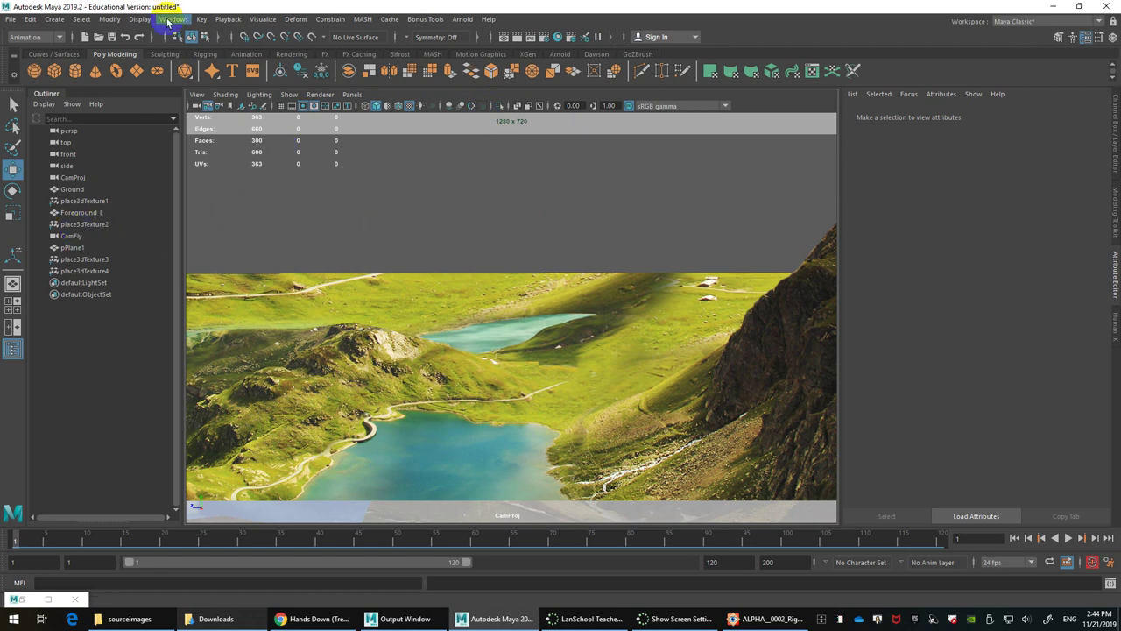
Step: Show all hidden objects in the scene and open the attributes of the CamProj camera's image plane
{"action": "left_click", "coordinate": [140, 19]}
{"action": "mouse_move", "coordinate": [180, 93]}
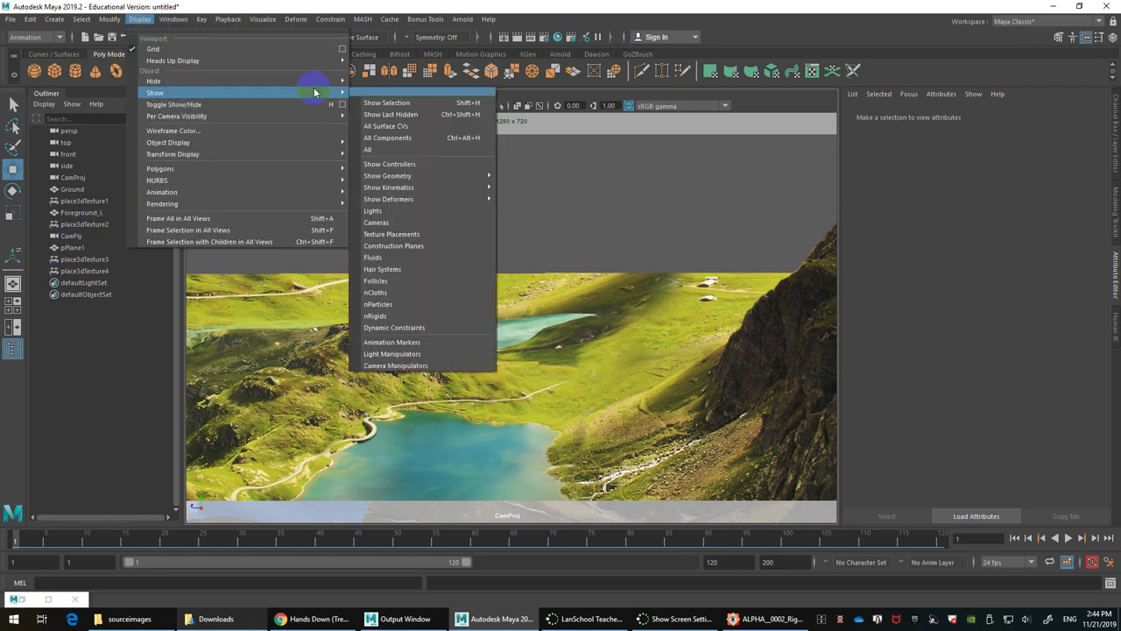
{"action": "left_click", "coordinate": [383, 150]}
{"action": "left_click", "coordinate": [85, 178]}
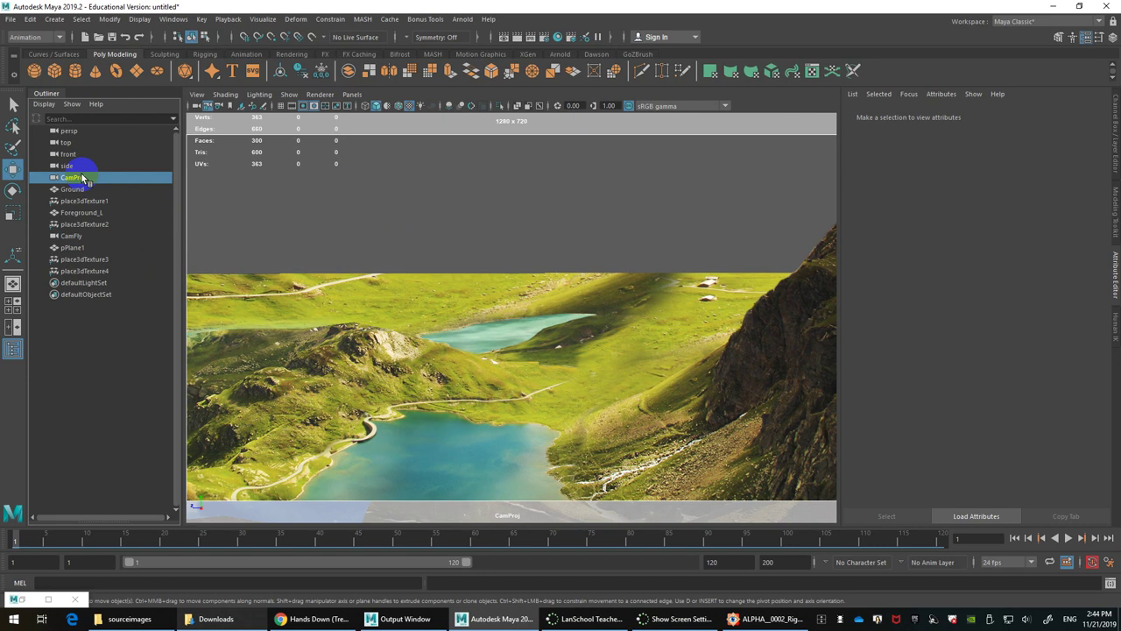
{"action": "left_click", "coordinate": [978, 116]}
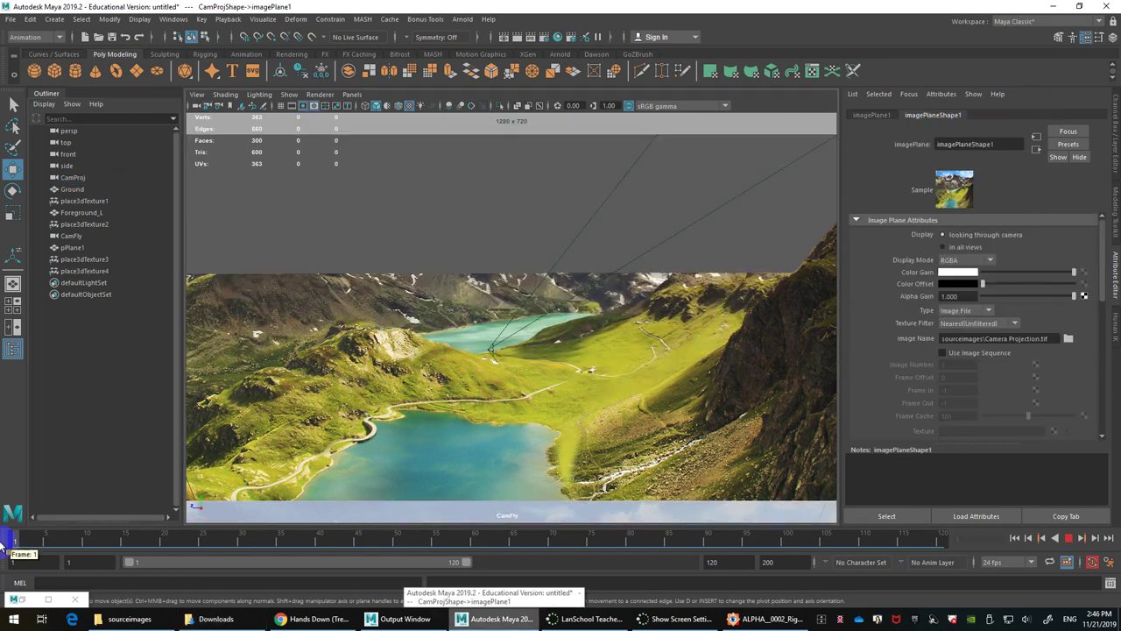
Step: Select the Foreground_L hill mesh and display it with smooth mesh preview
{"action": "left_click_drag", "start_coordinate": [13, 518], "coordinate": [78, 453]}
{"action": "left_click", "coordinate": [388, 359]}
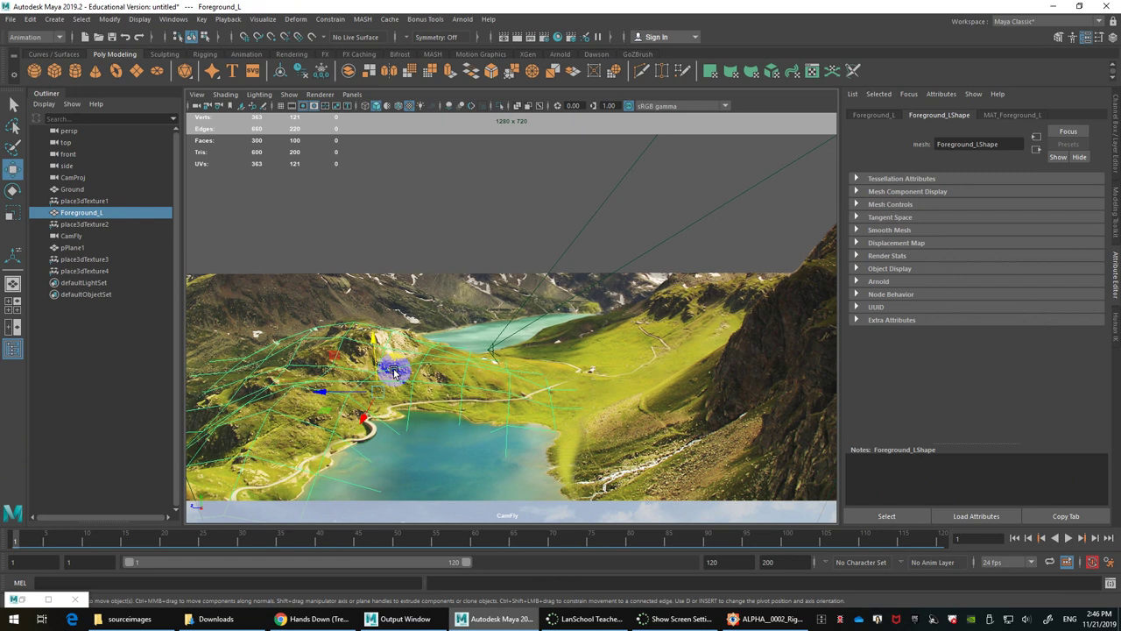
{"action": "key", "text": "3"}
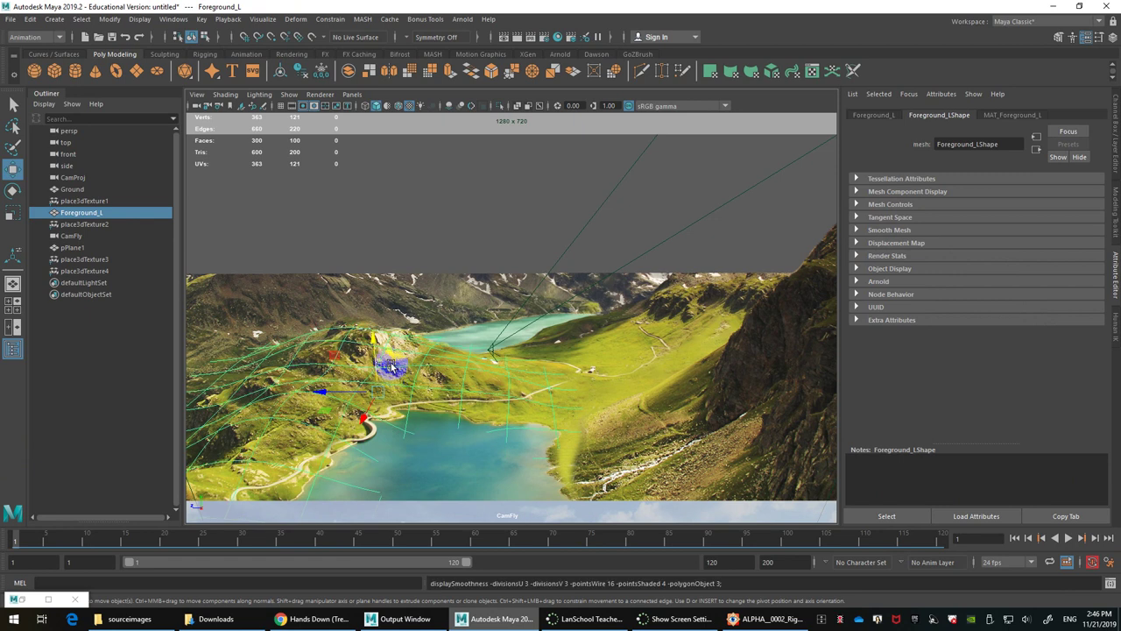
Step: Scale the Foreground_L mesh slightly taller and shift it a little along its Z axis to fit the hill
{"action": "mouse_move", "coordinate": [369, 353]}
{"action": "left_mouse_down"}
{"action": "mouse_move", "coordinate": [362, 344]}
{"action": "mouse_move", "coordinate": [373, 345]}
{"action": "left_mouse_up"}
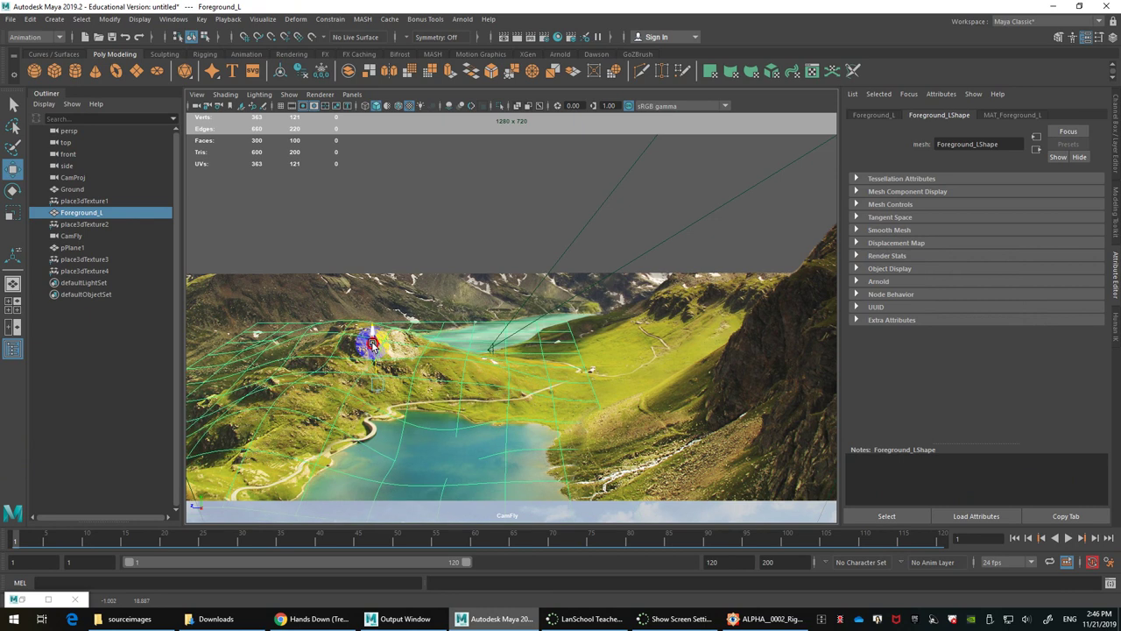
{"action": "key", "text": "ctrl+z"}
{"action": "key", "text": "r"}
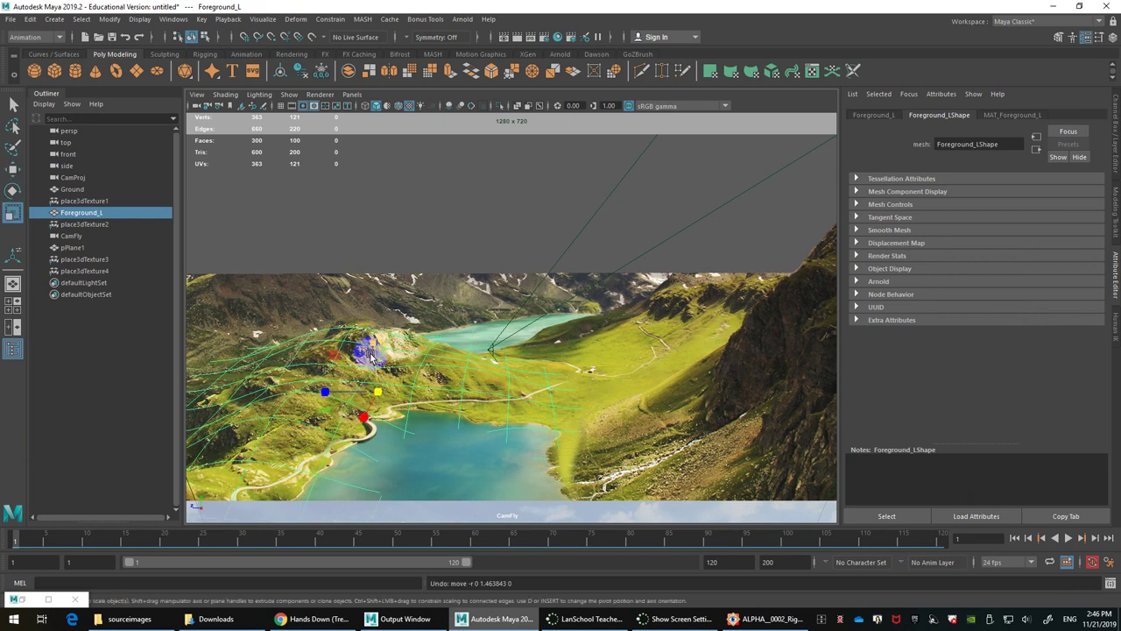
{"action": "left_click_drag", "start_coordinate": [374, 337], "coordinate": [377, 330]}
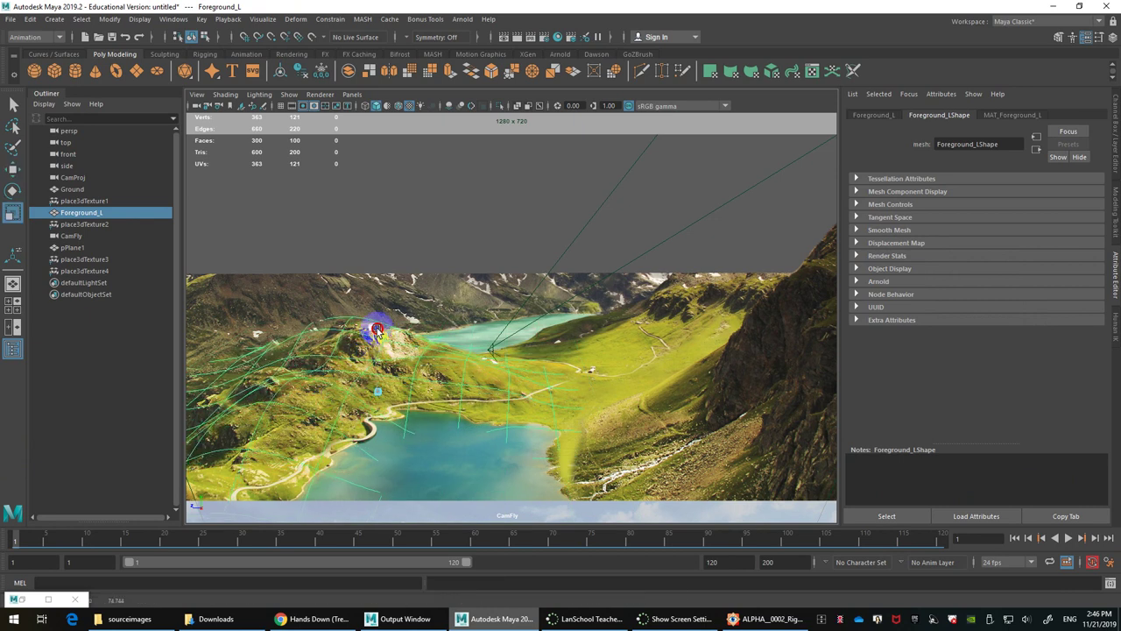
{"action": "key", "text": "w"}
{"action": "left_click_drag", "start_coordinate": [325, 393], "coordinate": [340, 391]}
Step: Adjust individual vertices along the Foreground_L ridge to follow the hill's outline and return to object mode
{"action": "right_click_drag", "start_coordinate": [365, 349], "coordinate": [370, 303]}
{"action": "left_click", "coordinate": [434, 327]}
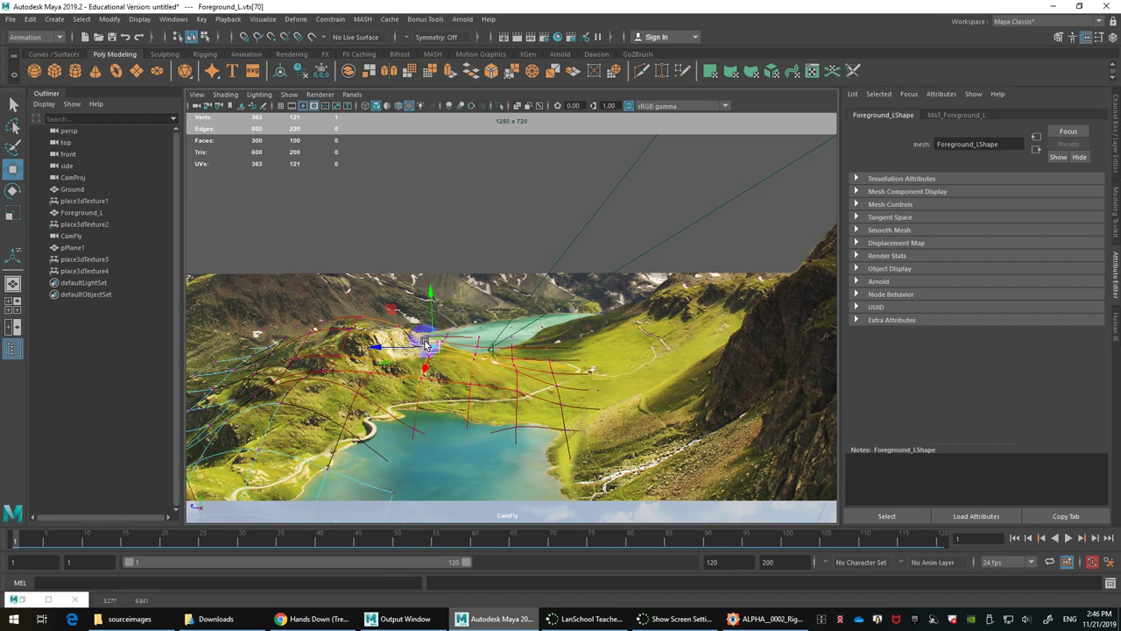
{"action": "left_click", "coordinate": [323, 318]}
{"action": "left_click_drag", "start_coordinate": [322, 298], "coordinate": [324, 302]}
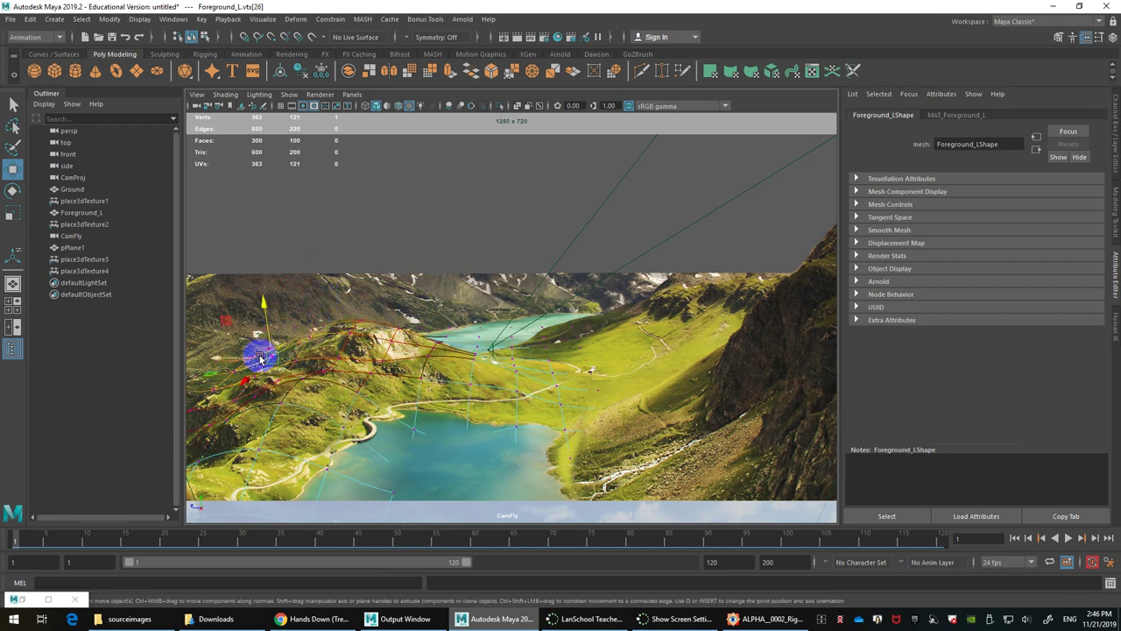
{"action": "left_click", "coordinate": [257, 352]}
{"action": "right_click_drag", "start_coordinate": [325, 297], "coordinate": [356, 333]}
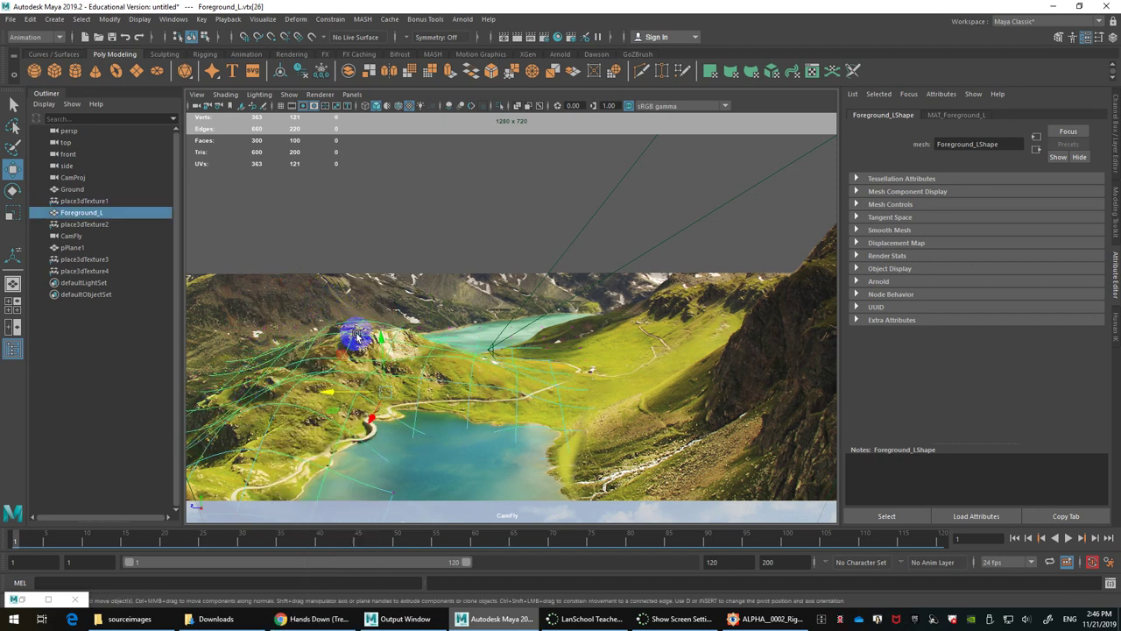
Step: Switch to FastStone Image Viewer and examine the hill's alpha matte ALPHA__0000_Left Foreground.tif
{"action": "left_click", "coordinate": [348, 618]}
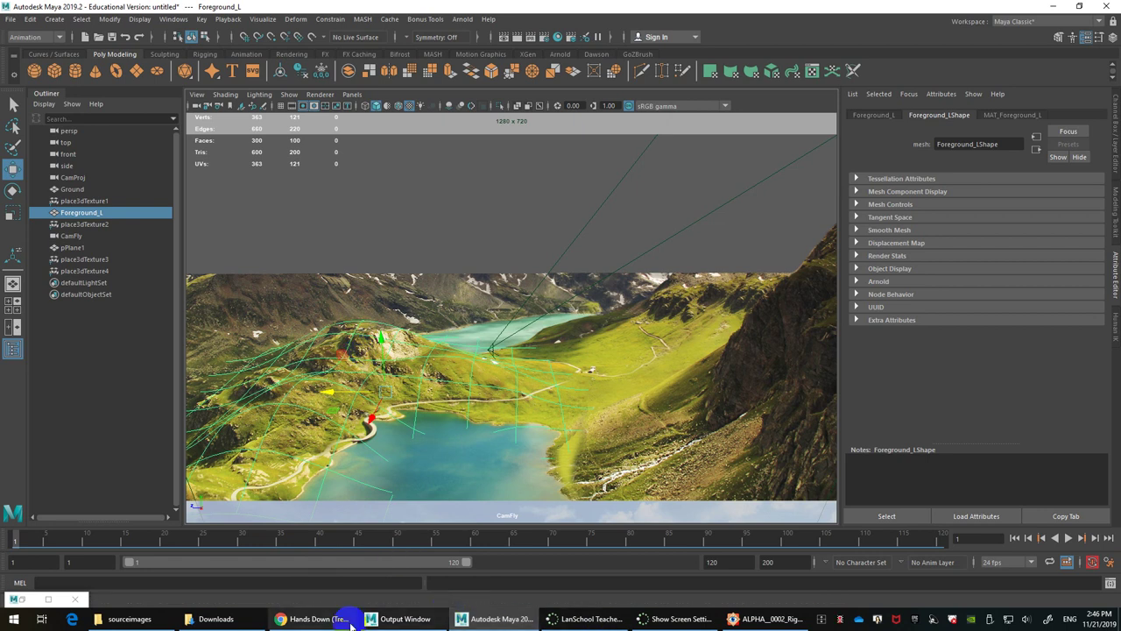
{"action": "left_click", "coordinate": [764, 619]}
{"action": "scroll", "coordinate": [558, 240], "scroll_direction": "up", "scroll_amount": 2}
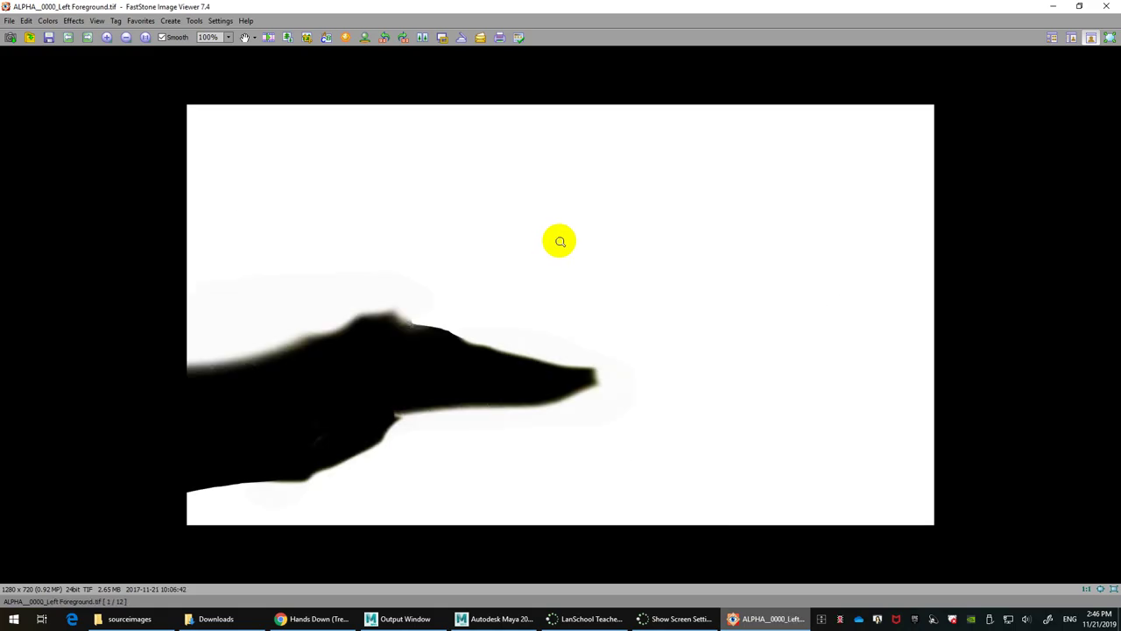
{"action": "scroll", "coordinate": [560, 241], "scroll_direction": "down", "scroll_amount": 1}
{"action": "scroll", "coordinate": [558, 241], "scroll_direction": "up", "scroll_amount": 1}
{"action": "left_click_drag", "start_coordinate": [795, 7], "coordinate": [720, 493]}
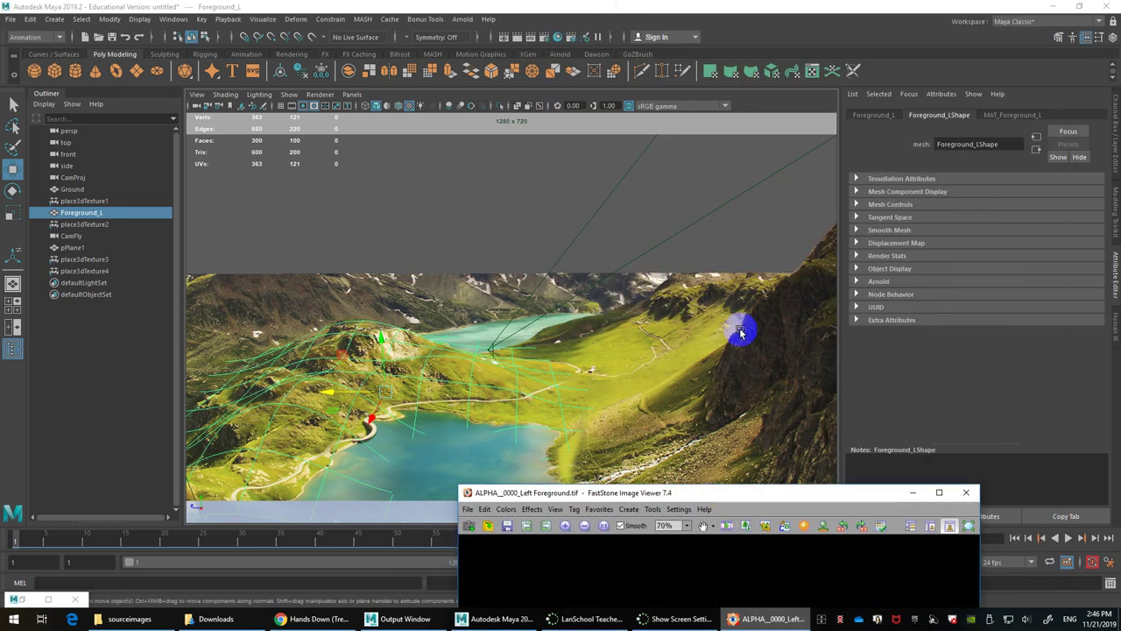
Step: Isolate Foreground_L in the viewport and inspect the projection feeding the color of its material, MAT_Foreground_L
{"action": "left_click_drag", "start_coordinate": [366, 345], "coordinate": [378, 315]}
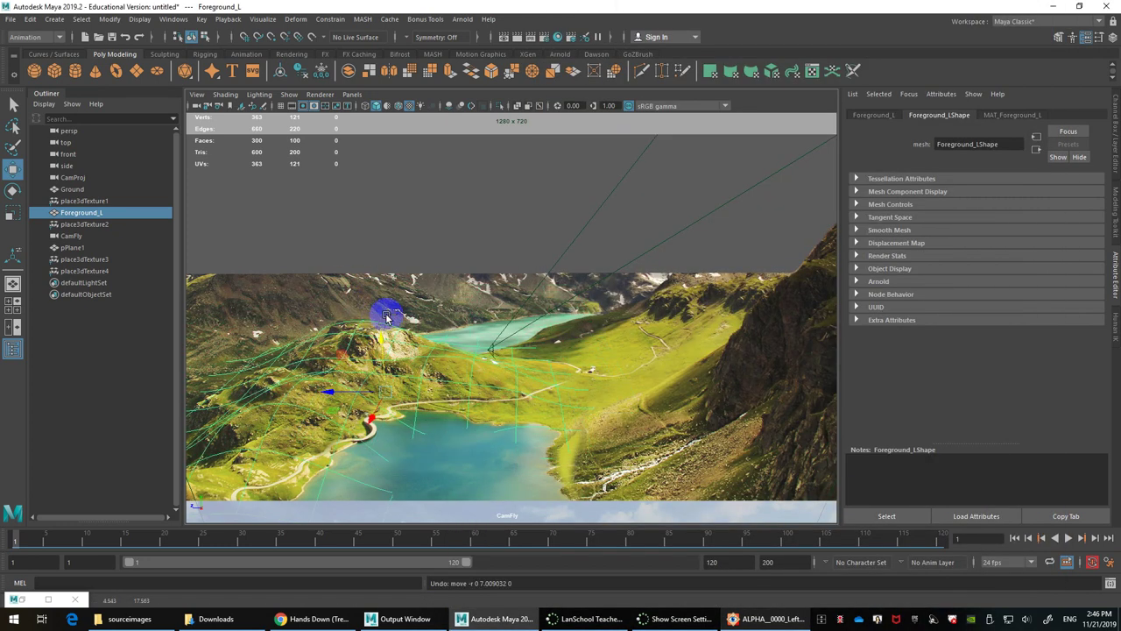
{"action": "key", "text": "ctrl+1"}
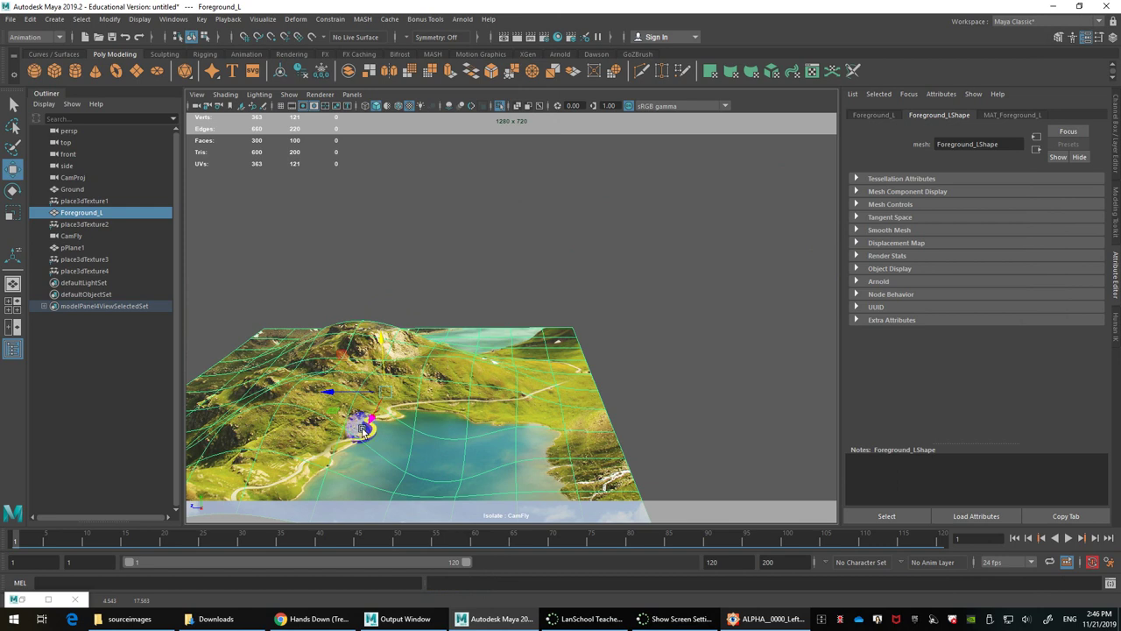
{"action": "left_click", "coordinate": [996, 115]}
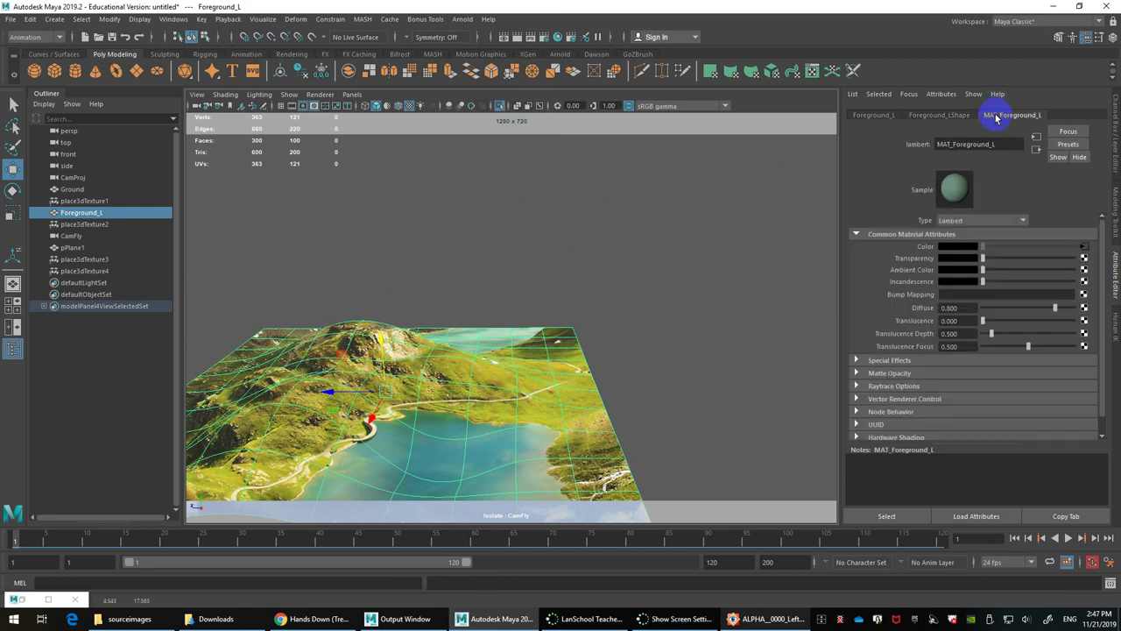
{"action": "left_click", "coordinate": [1084, 252]}
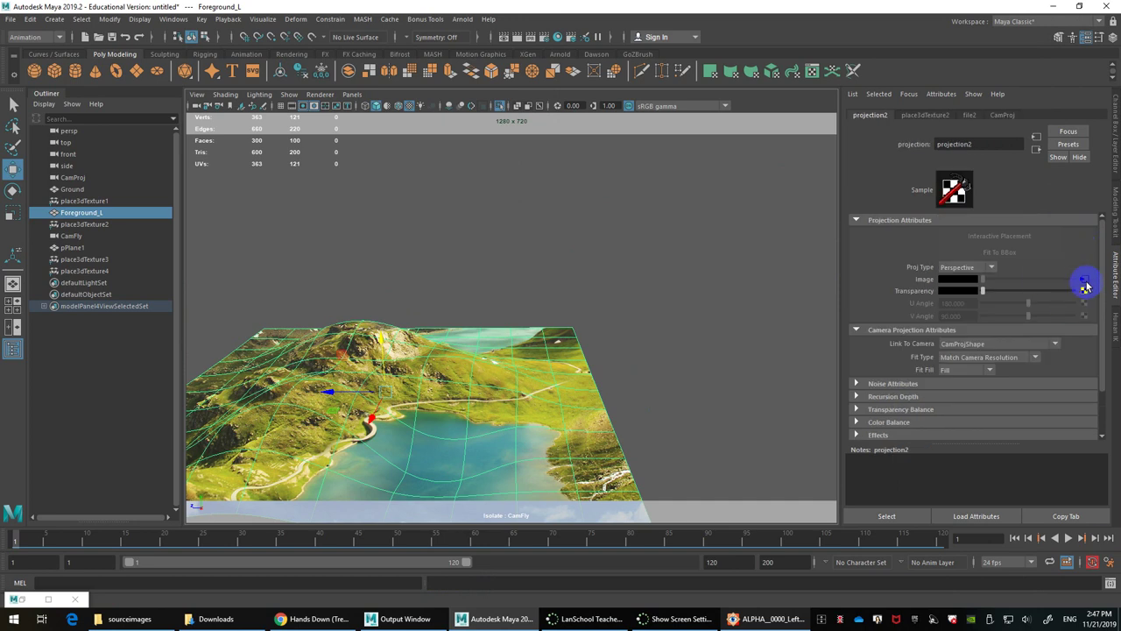
{"action": "left_click", "coordinate": [1037, 148]}
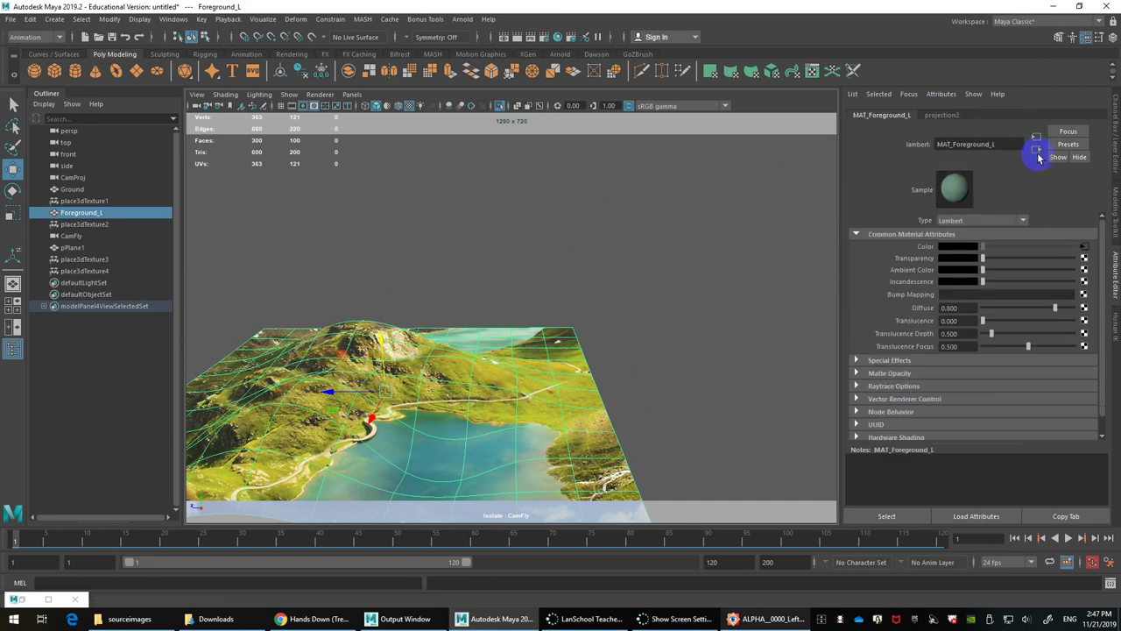
Step: Try a plain File texture on the transparency of MAT_Foreground_L and break its connection
{"action": "left_click", "coordinate": [1085, 258]}
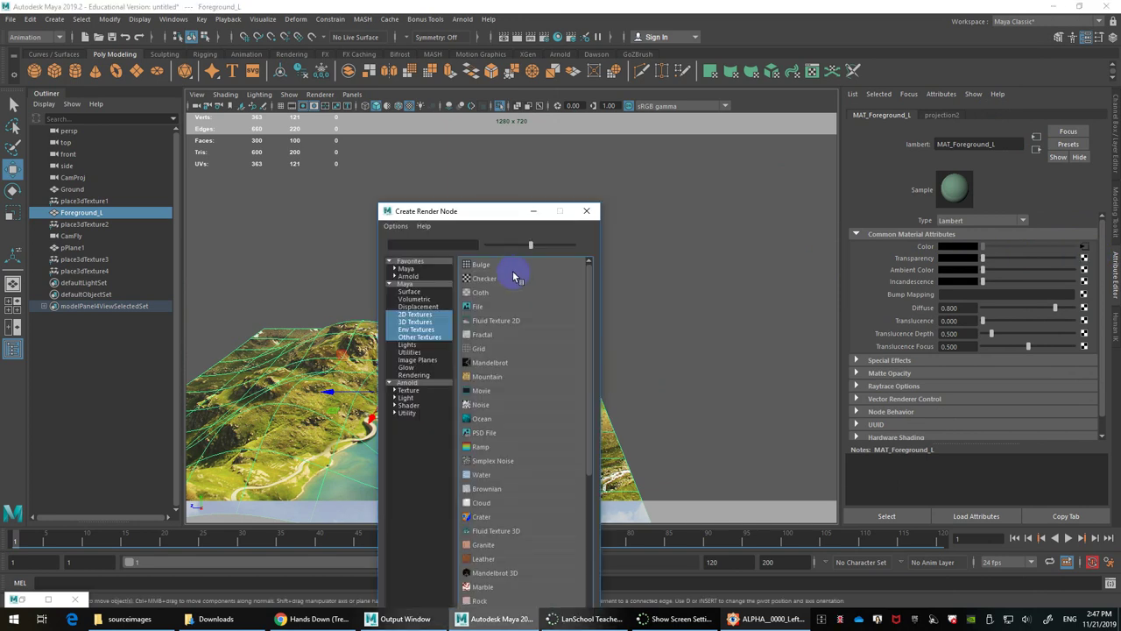
{"action": "left_click", "coordinate": [474, 307]}
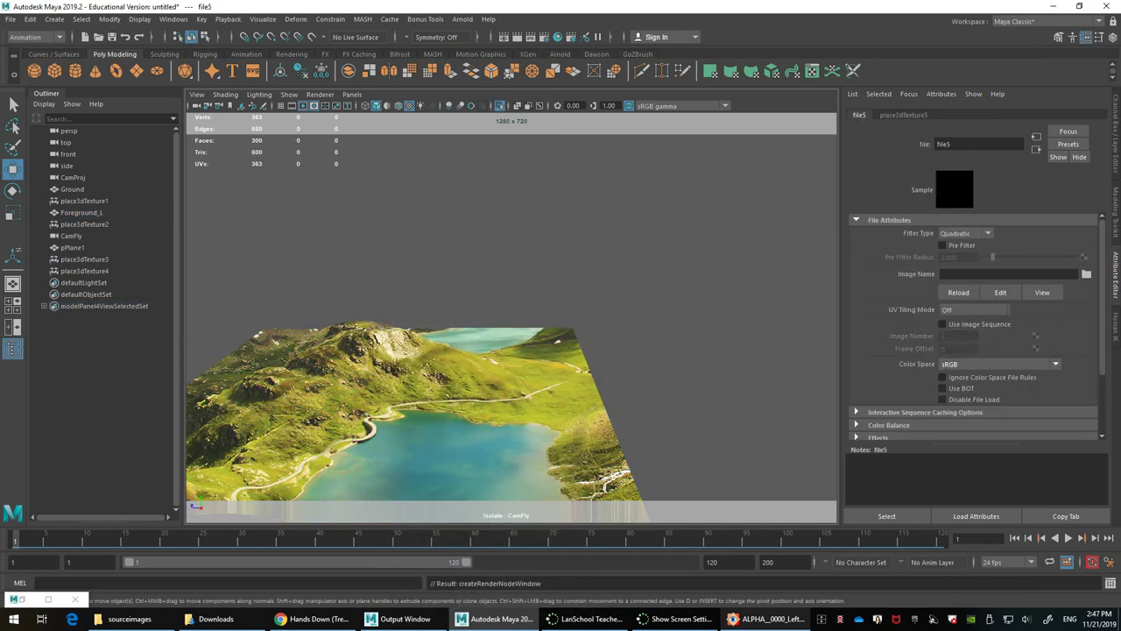
{"action": "left_click", "coordinate": [1037, 149]}
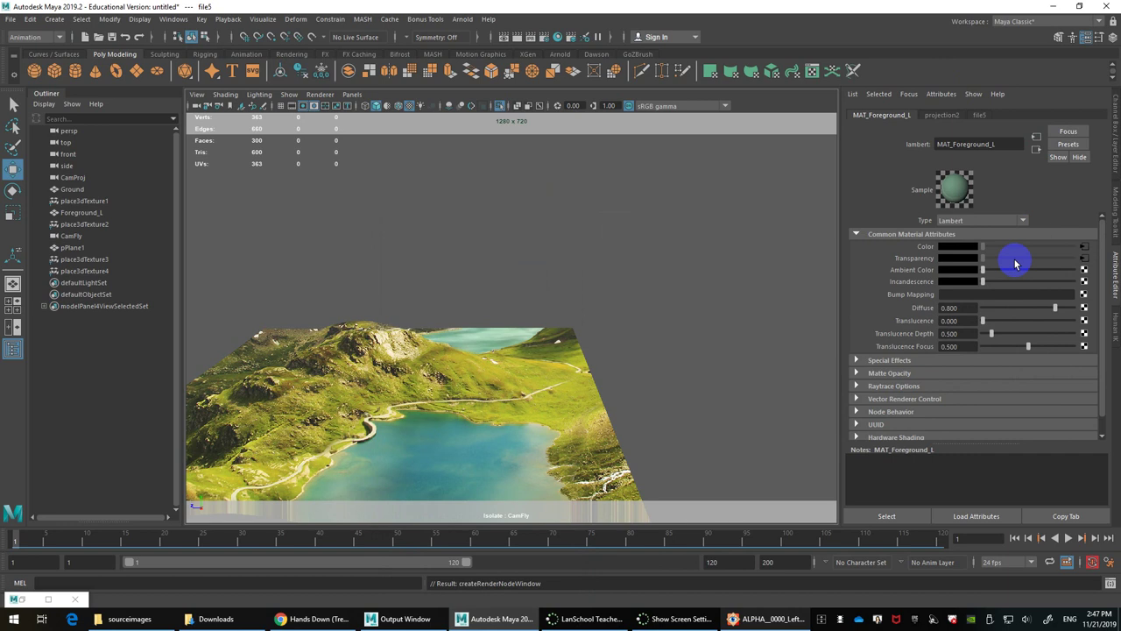
{"action": "right_click", "coordinate": [911, 261]}
{"action": "left_click", "coordinate": [934, 278]}
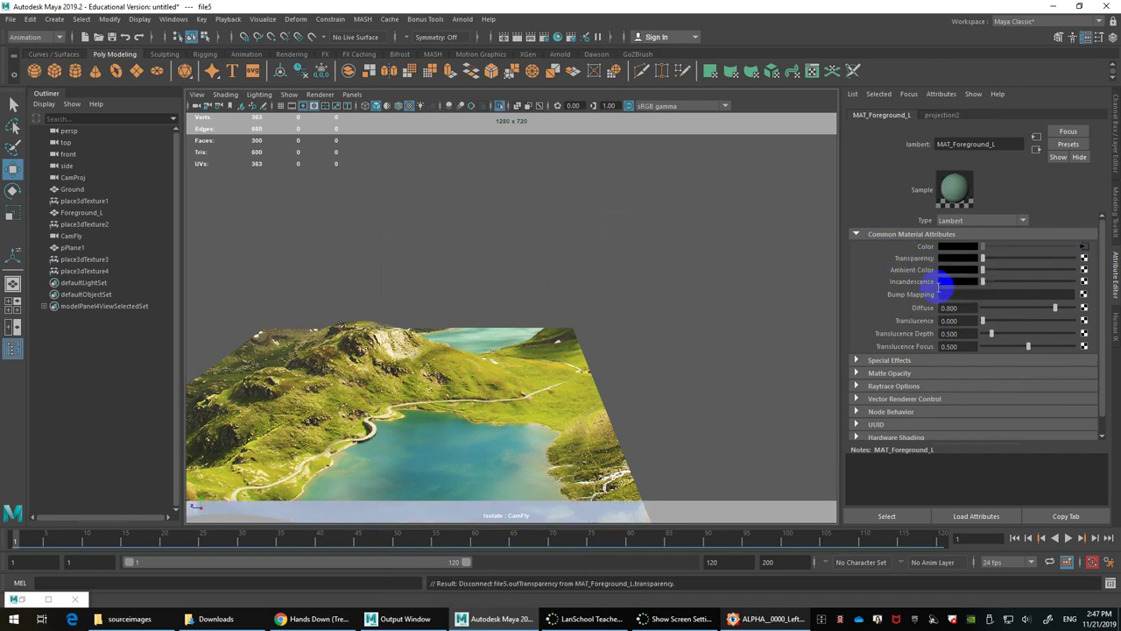
Step: Map a File texture created as a projection to the transparency of MAT_Foreground_L
{"action": "left_click", "coordinate": [1085, 259]}
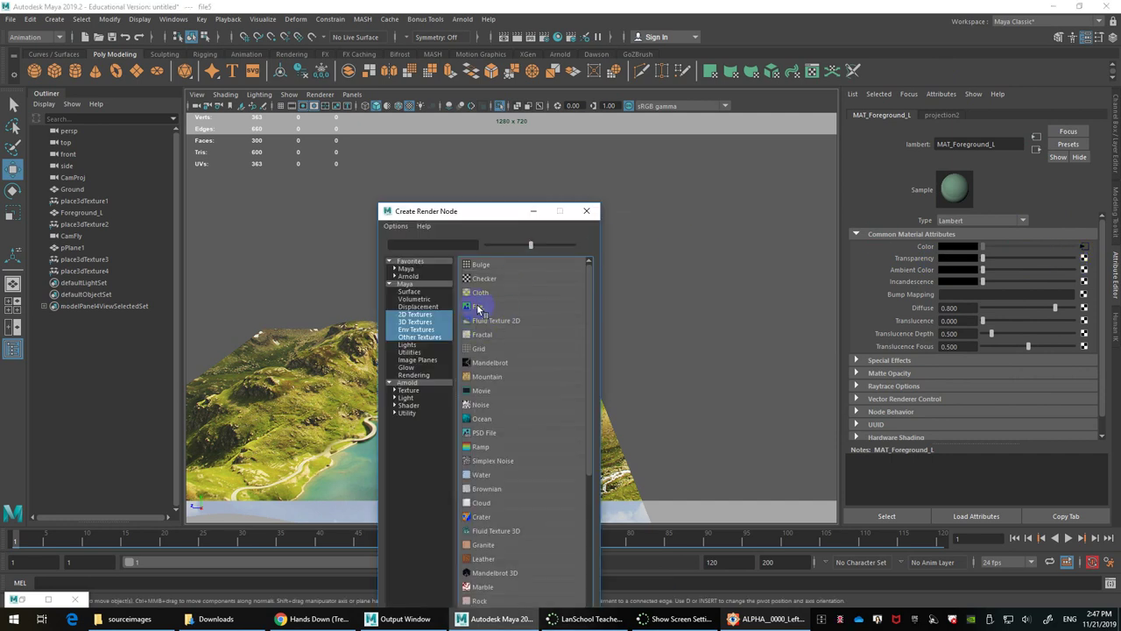
{"action": "right_click", "coordinate": [476, 308]}
{"action": "left_click", "coordinate": [514, 336]}
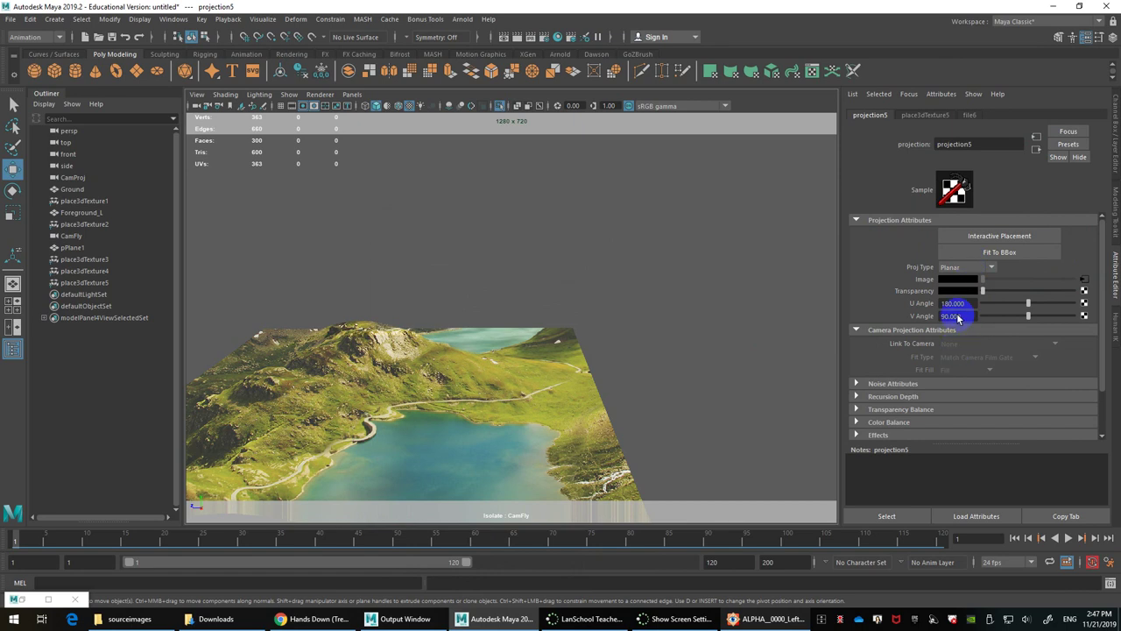
Step: Set the transparency projection to Perspective, link it to CamProjShape, and set its fit type to Match Camera Resolution
{"action": "left_click", "coordinate": [959, 268]}
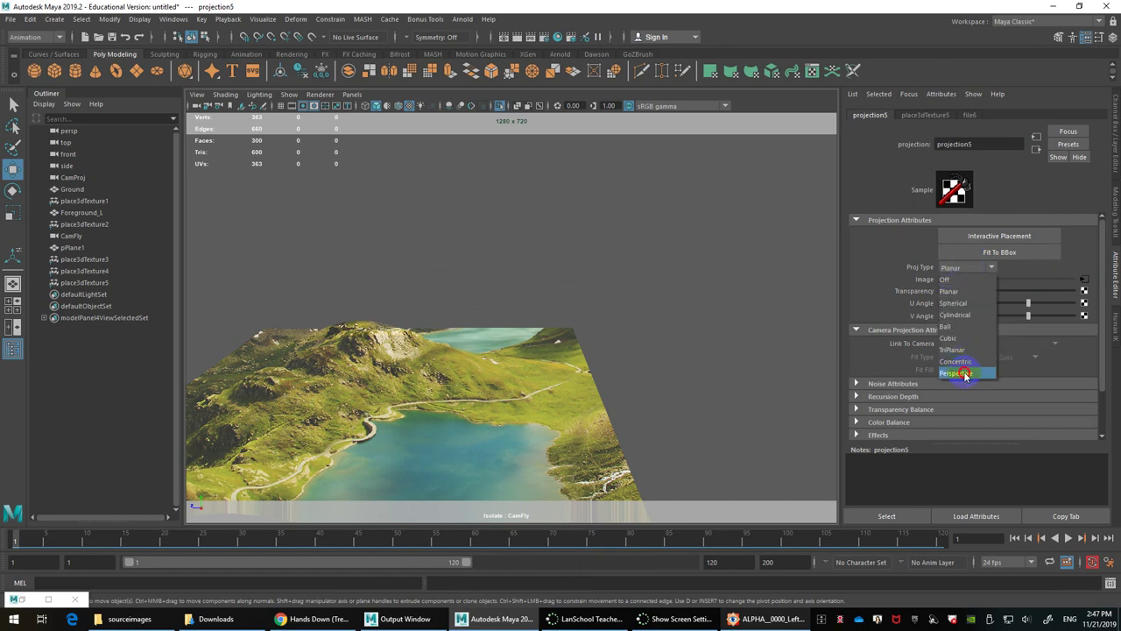
{"action": "left_click", "coordinate": [964, 375]}
{"action": "left_click", "coordinate": [974, 345]}
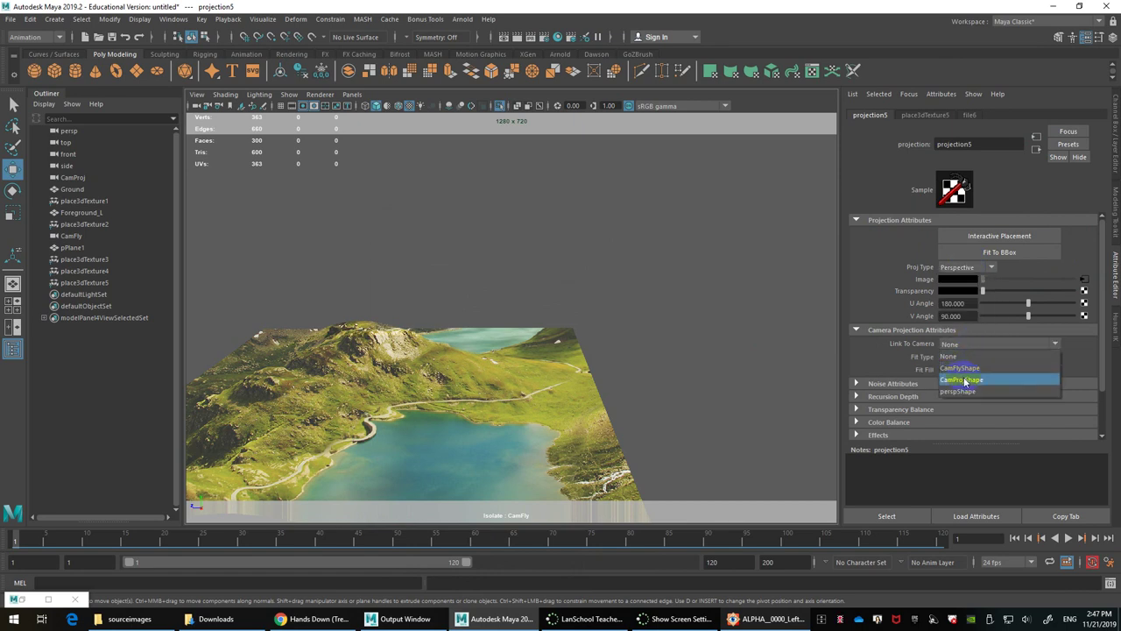
{"action": "left_click", "coordinate": [965, 379]}
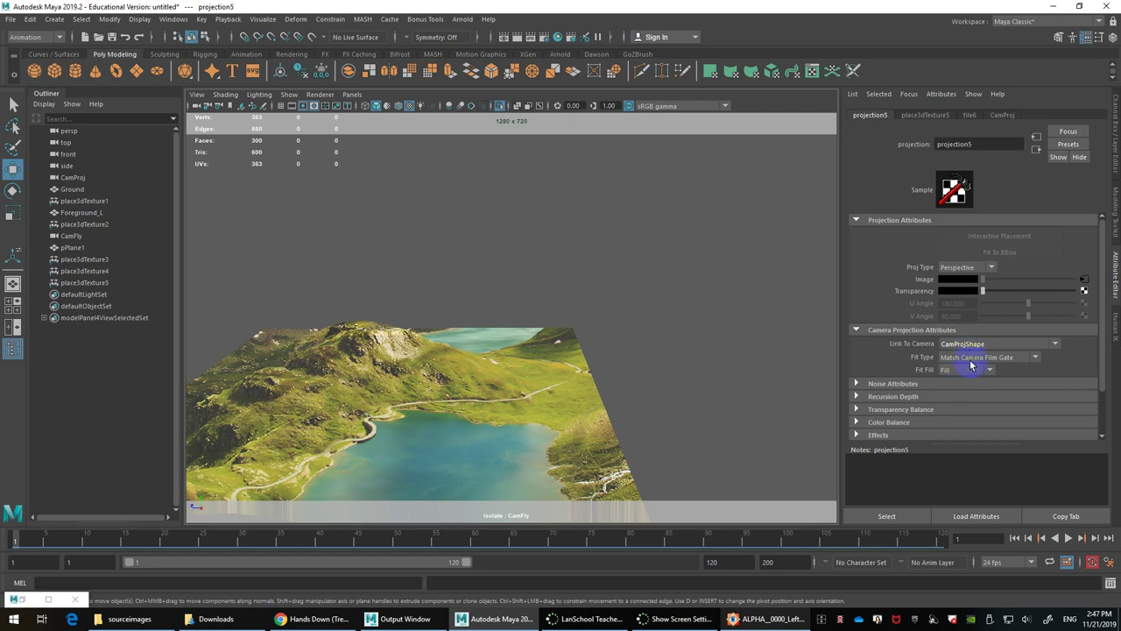
{"action": "left_click", "coordinate": [970, 365]}
{"action": "left_click", "coordinate": [970, 381]}
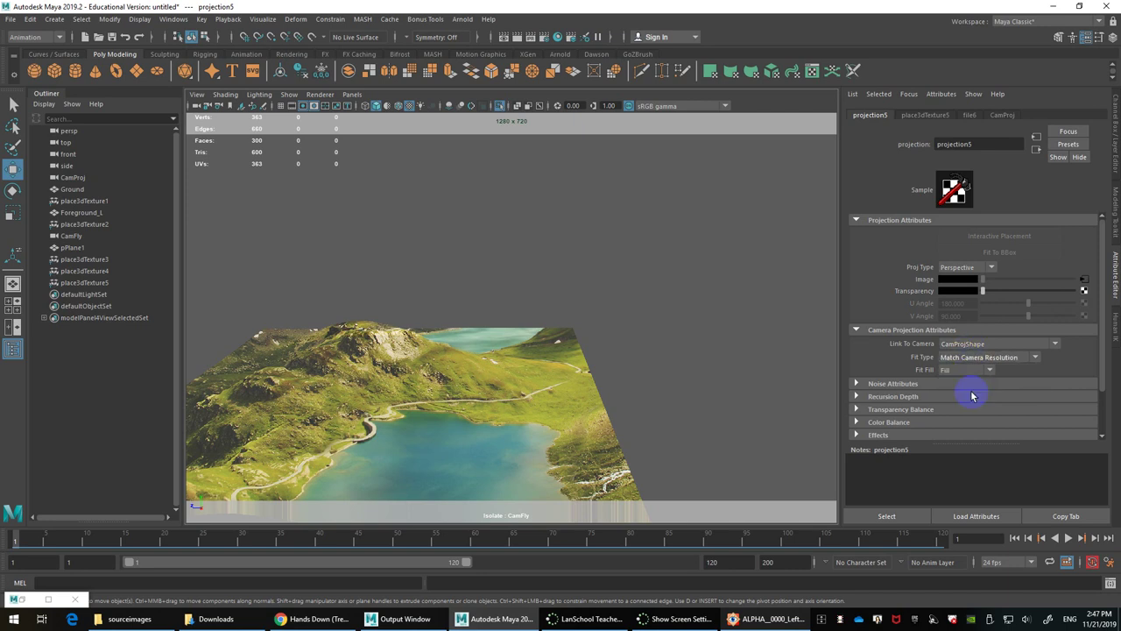
Step: Load ALPHA__0000_Left Foreground.tif as the image of the transparency projection and return to the projection node
{"action": "left_click", "coordinate": [1085, 279]}
{"action": "left_click", "coordinate": [1086, 273]}
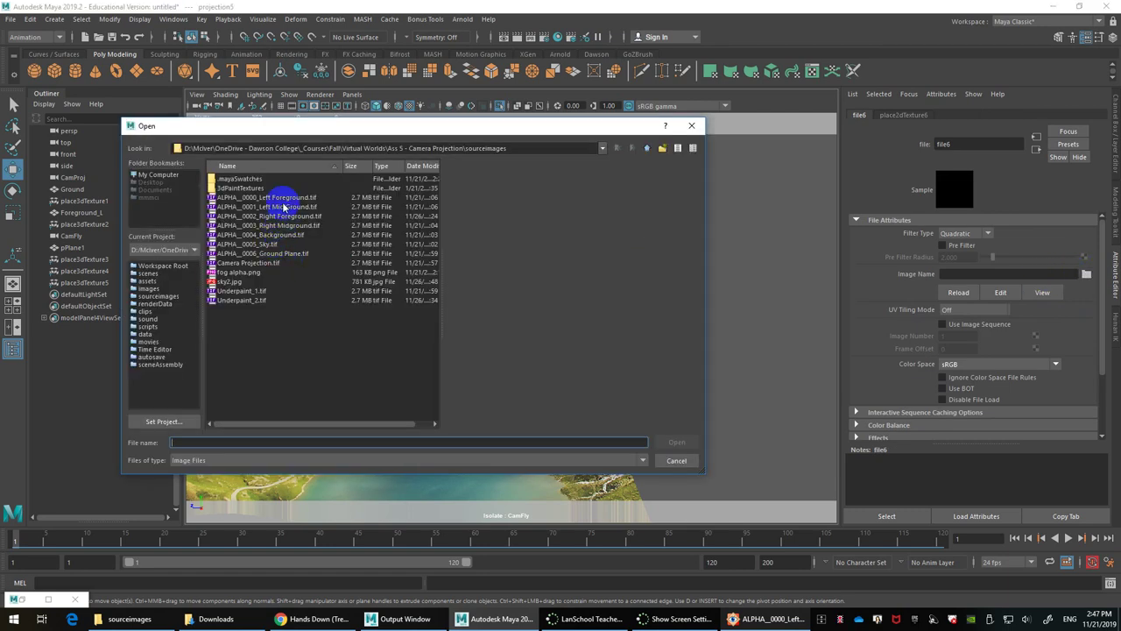
{"action": "left_click", "coordinate": [283, 198]}
{"action": "left_click", "coordinate": [289, 207]}
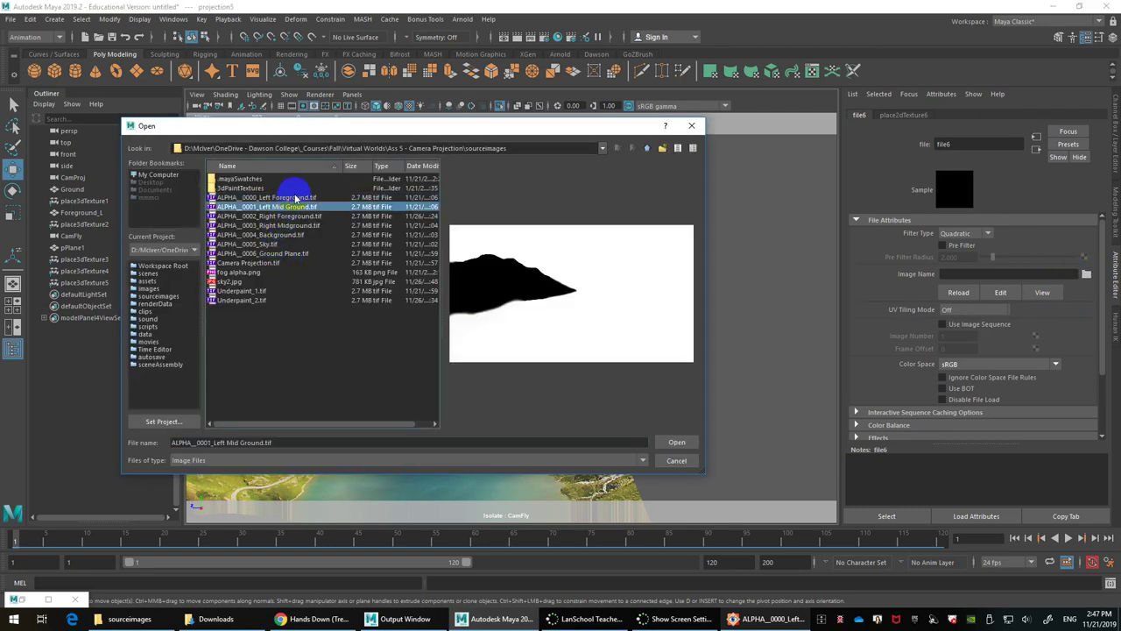
{"action": "double_click", "coordinate": [296, 198]}
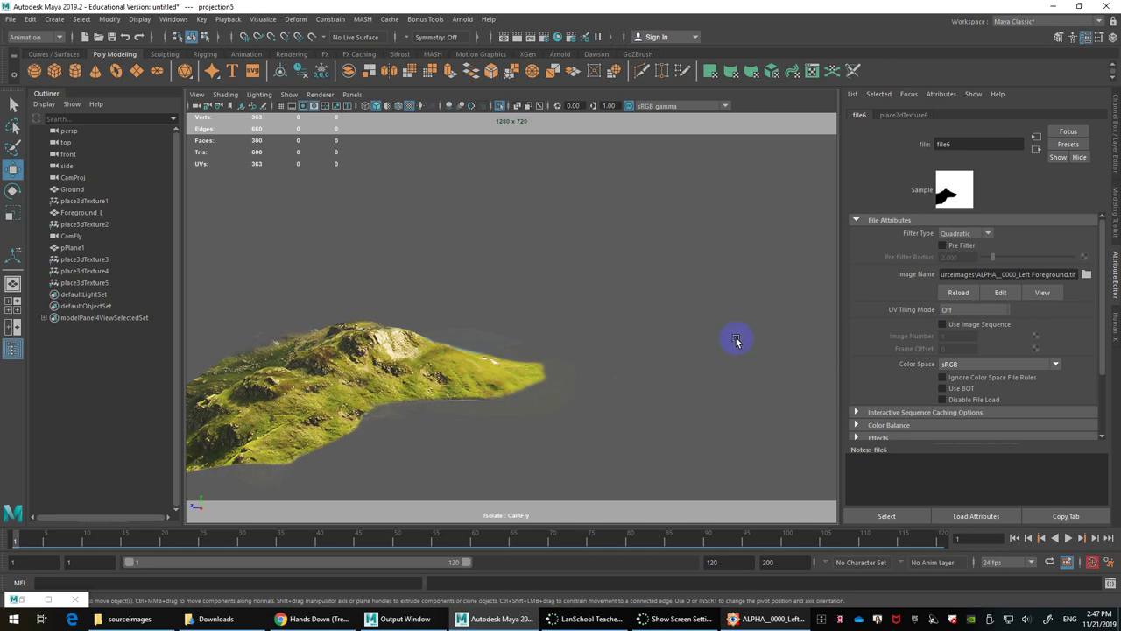
{"action": "left_click", "coordinate": [1036, 150]}
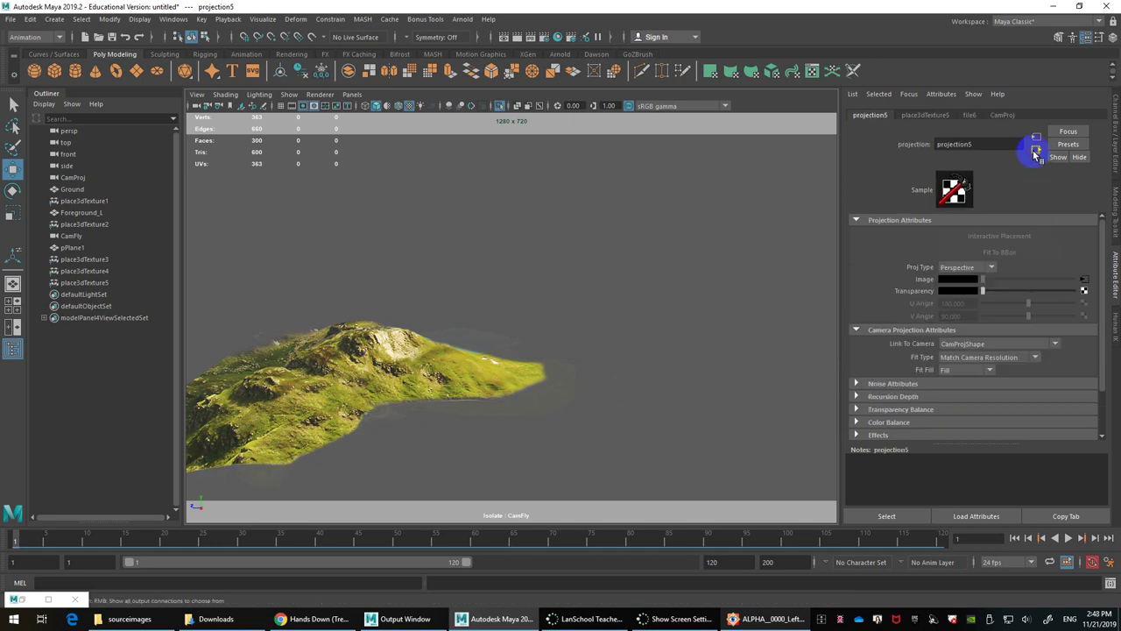
Step: Turn off the Foreground_L isolation and scrub the CamFly animation to frame 120 to examine the masked hill
{"action": "left_click", "coordinate": [339, 414]}
{"action": "key", "text": "ctrl+1"}
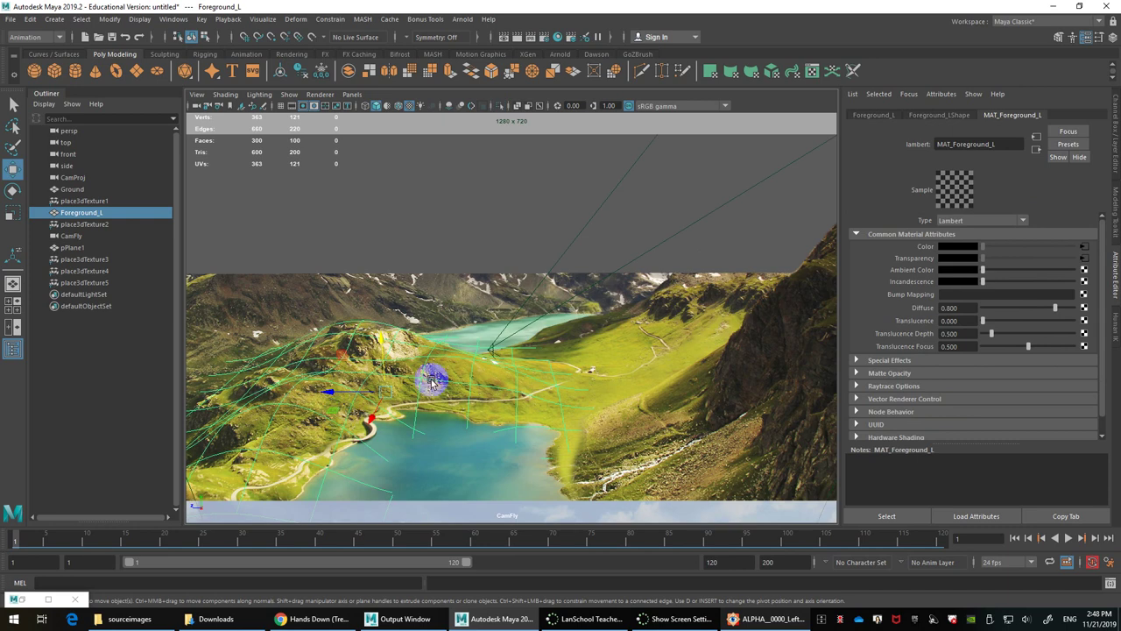
{"action": "left_click", "coordinate": [169, 541]}
{"action": "left_click_drag", "start_coordinate": [169, 541], "coordinate": [700, 513]}
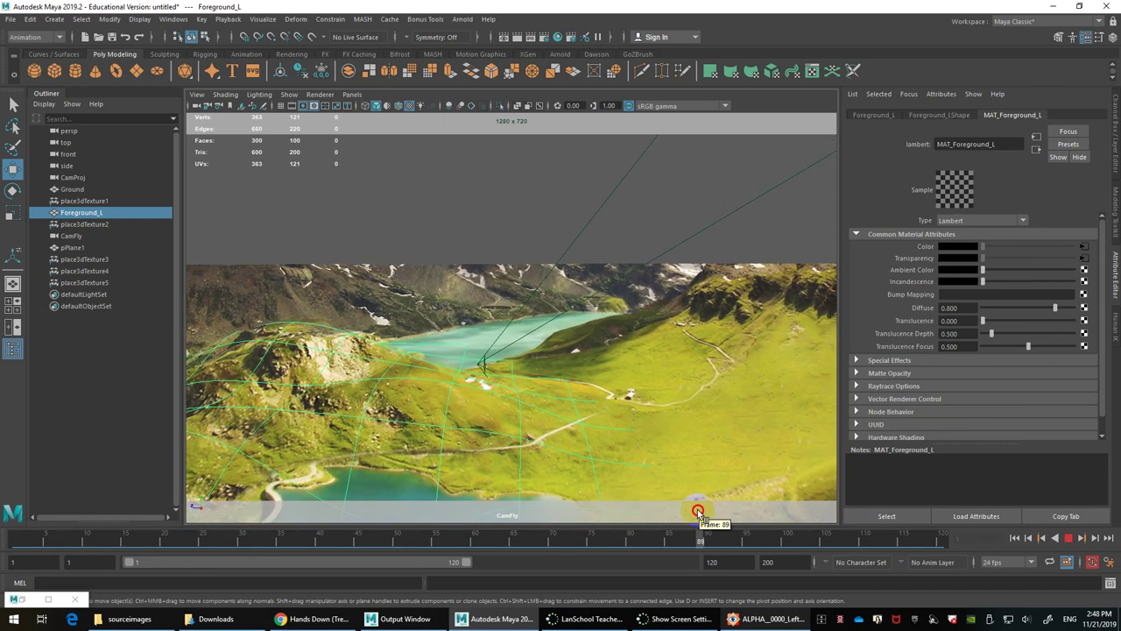
{"action": "left_click", "coordinate": [450, 188]}
{"action": "left_click_drag", "start_coordinate": [424, 552], "coordinate": [1051, 490]}
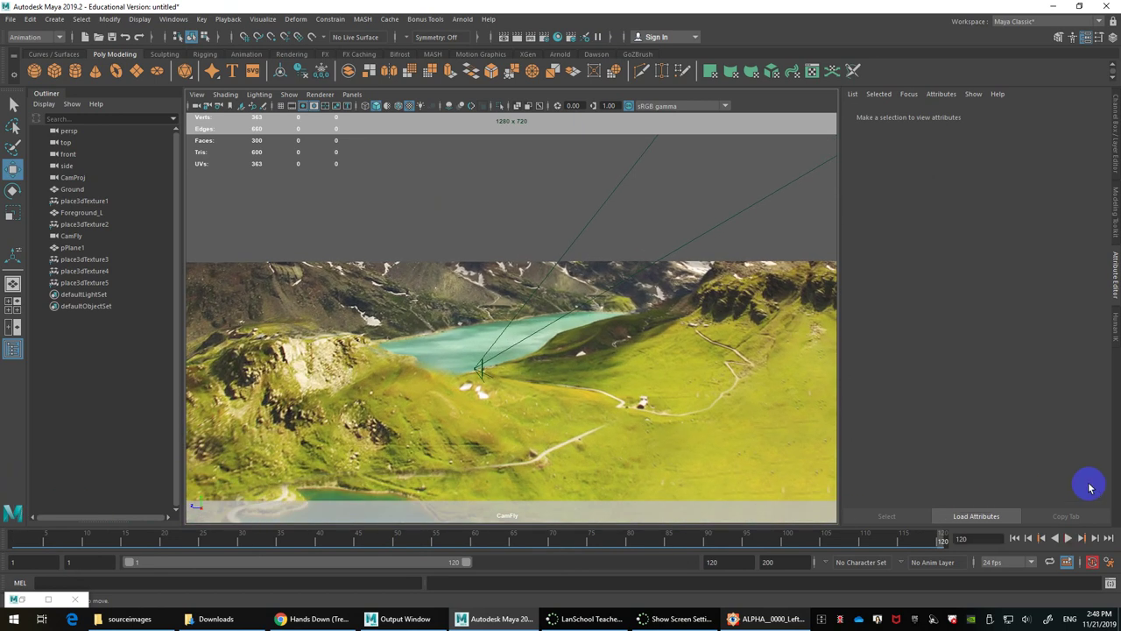
Step: Compare the Foreground_L hill isolated and within the full scene at frame 120, and undo a trial downward move
{"action": "left_click", "coordinate": [373, 333]}
{"action": "left_click", "coordinate": [331, 381]}
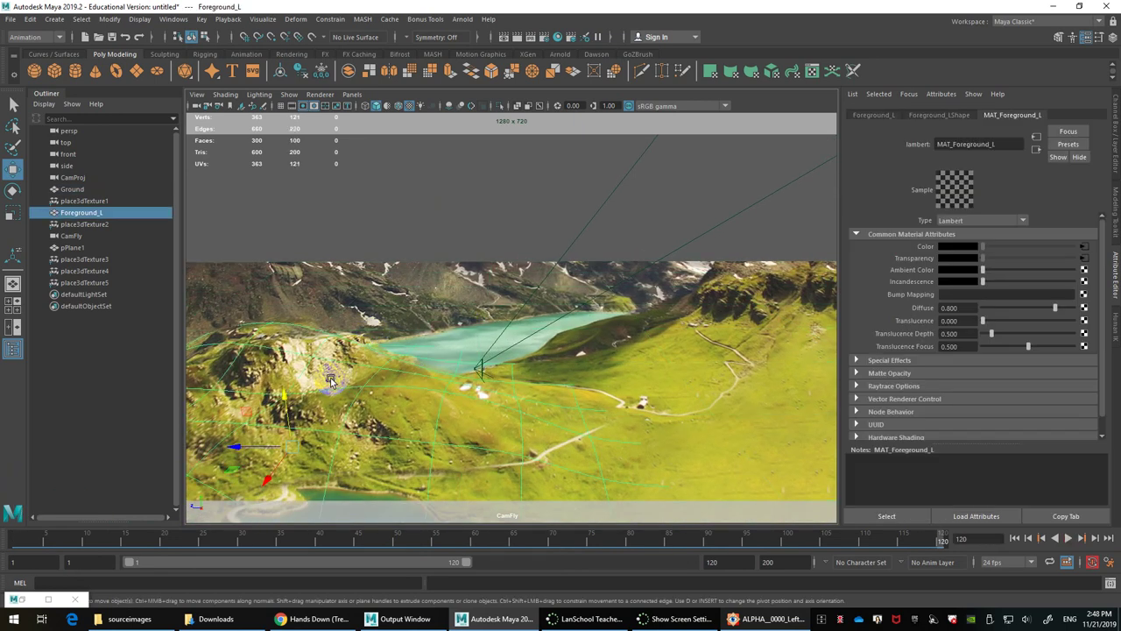
{"action": "key", "text": "ctrl+1"}
{"action": "key", "text": "ctrl+1"}
{"action": "key", "text": "ctrl+1"}
{"action": "key", "text": "ctrl+1"}
{"action": "key", "text": "ctrl+1"}
{"action": "key", "text": "ctrl+1"}
{"action": "key", "text": "ctrl+1"}
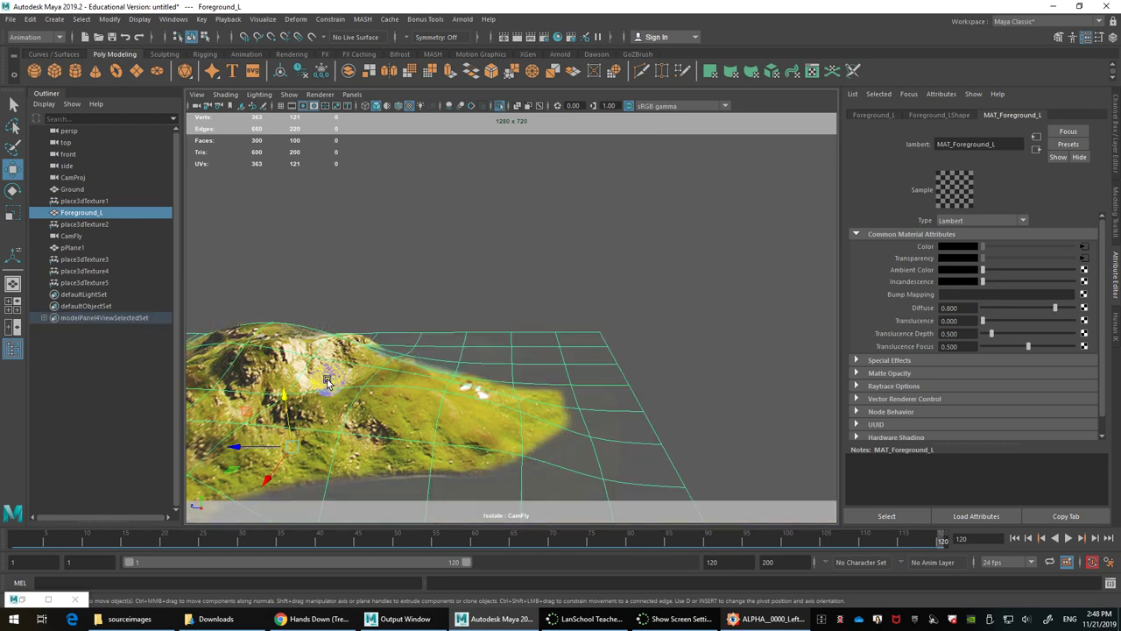
{"action": "key", "text": "ctrl+1"}
{"action": "key", "text": "ctrl+h"}
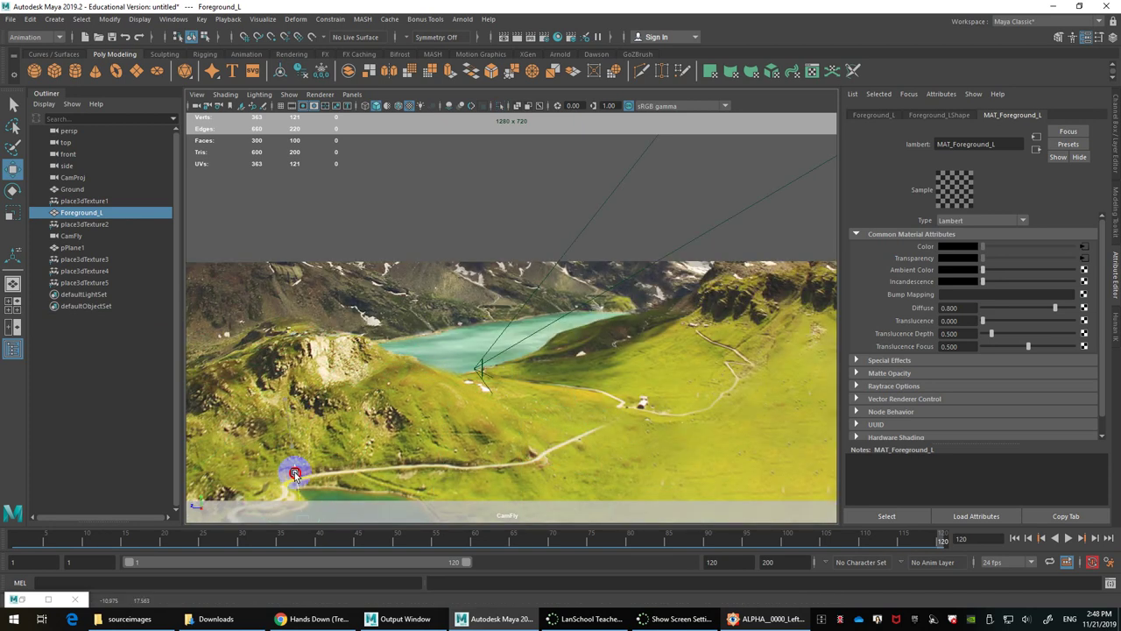
{"action": "key", "text": "ctrl+z"}
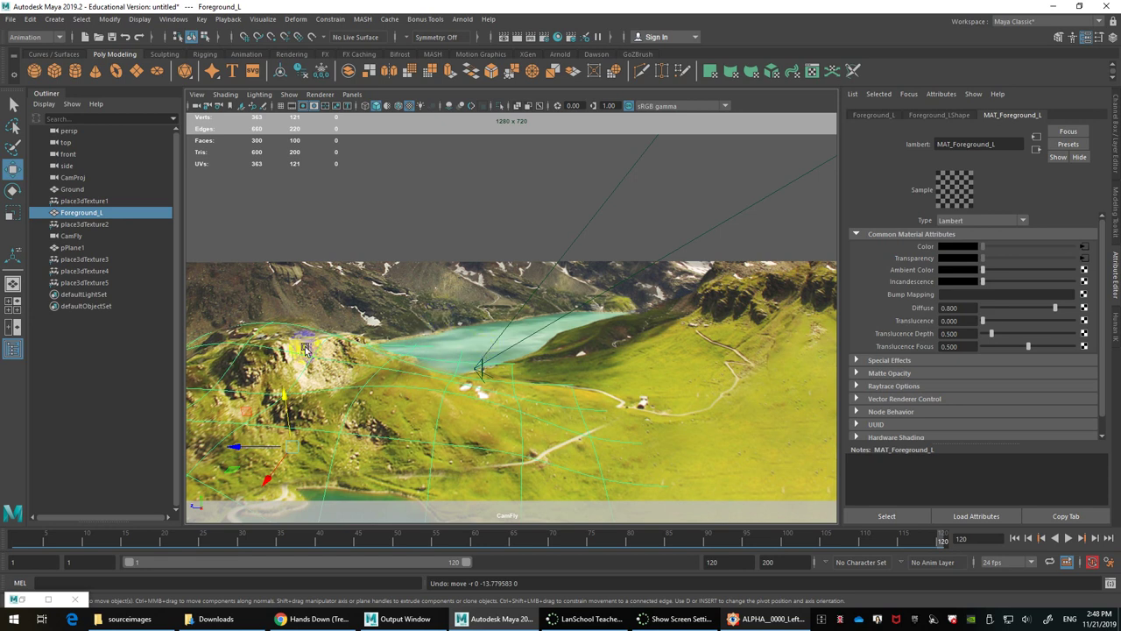
Step: Return to frame 1, look through the CamProj camera, and select the Ground mesh behind the hill
{"action": "left_click_drag", "start_coordinate": [158, 536], "coordinate": [4, 544]}
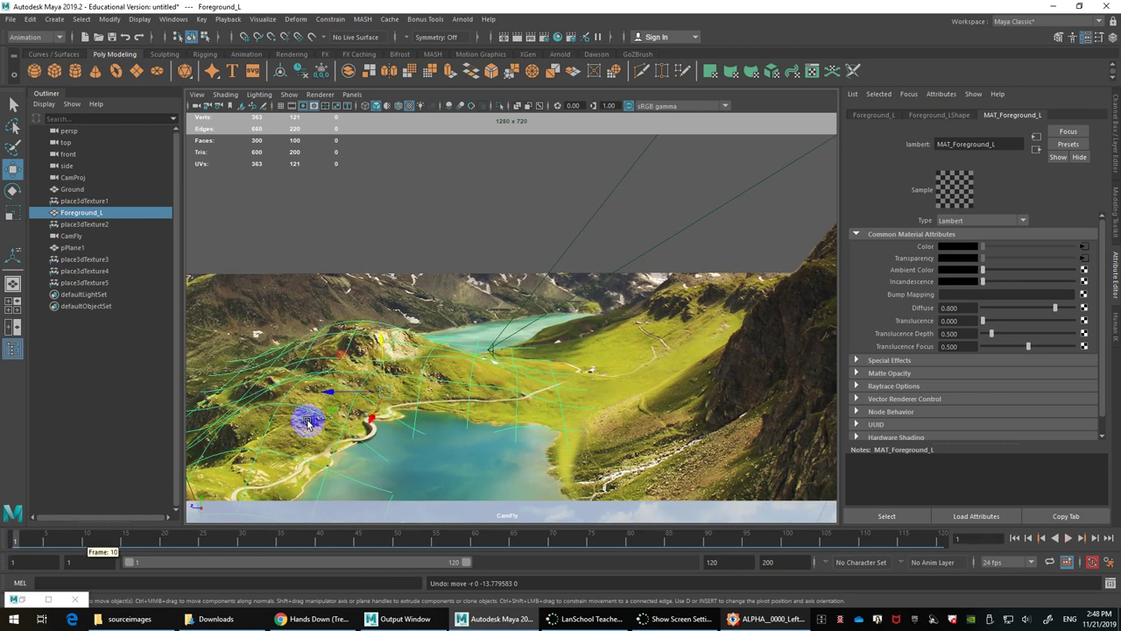
{"action": "left_click", "coordinate": [351, 93]}
{"action": "mouse_move", "coordinate": [388, 106]}
{"action": "left_click", "coordinate": [488, 119]}
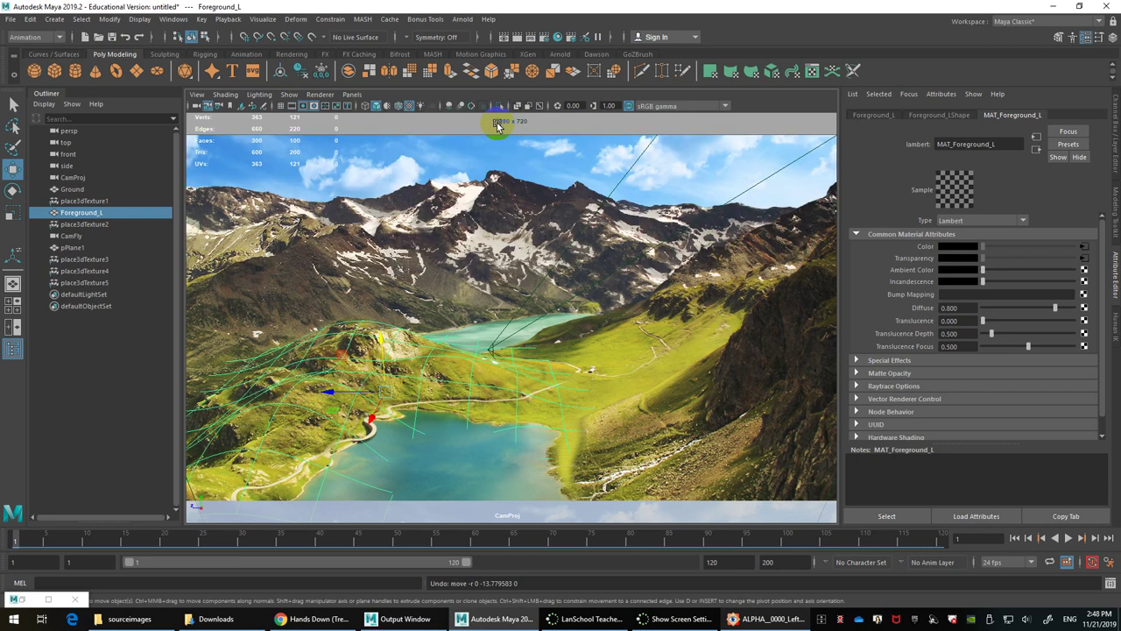
{"action": "left_click", "coordinate": [403, 300]}
{"action": "left_click", "coordinate": [400, 298]}
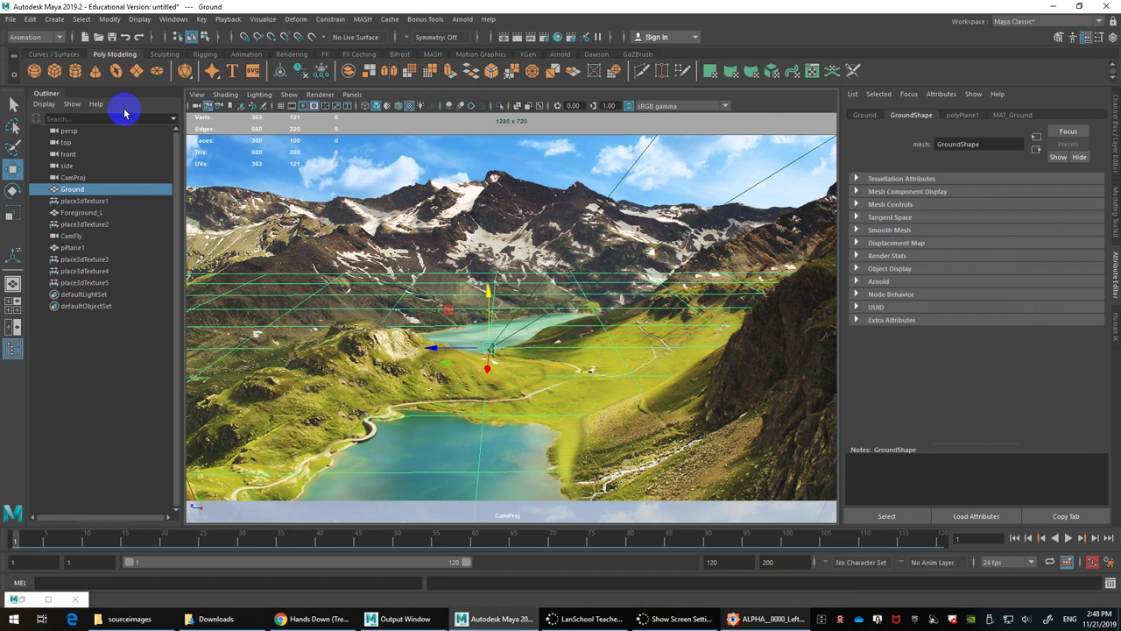
Step: Create a polygon plane and rotate it upright and slightly angled behind the left foreground hill
{"action": "left_click", "coordinate": [138, 70]}
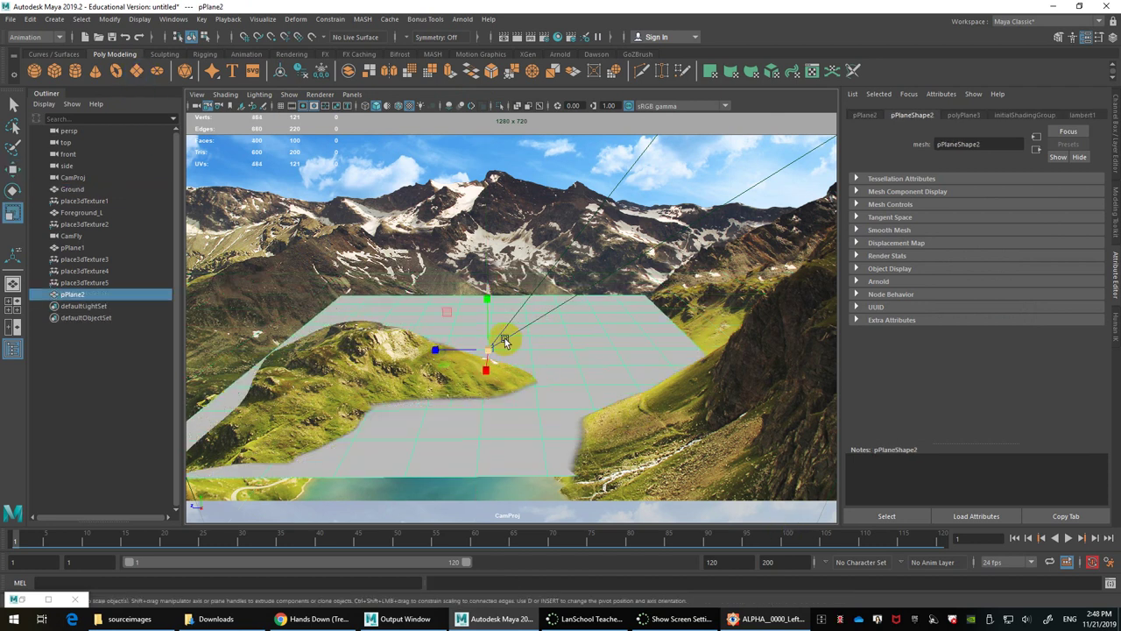
{"action": "key", "text": "e"}
{"action": "left_click_drag", "start_coordinate": [483, 318], "coordinate": [493, 277]}
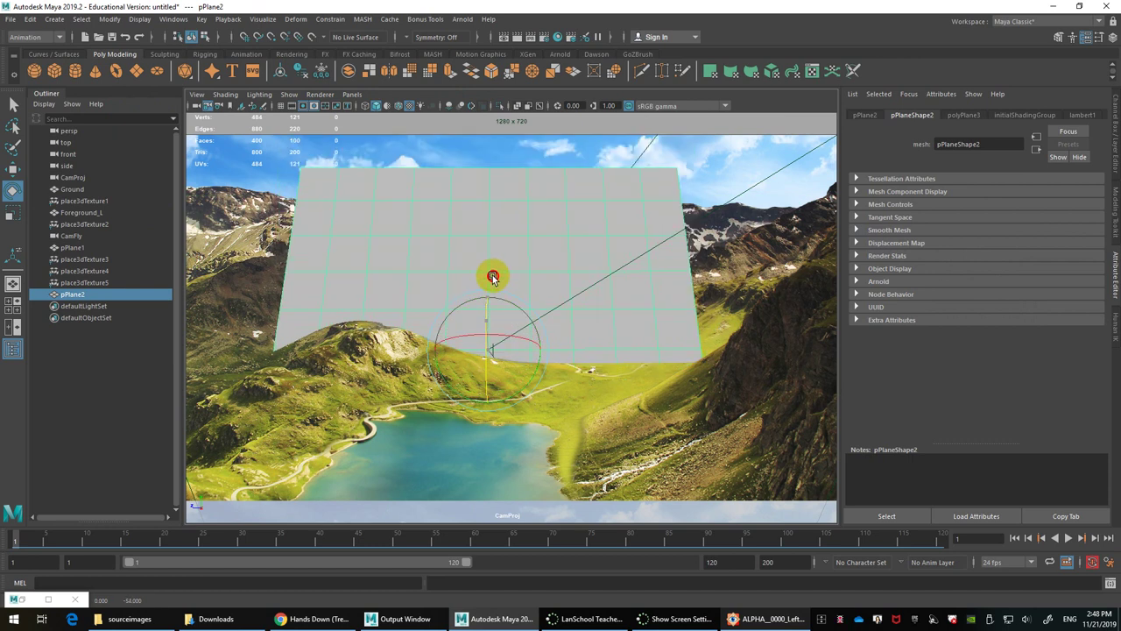
{"action": "left_click_drag", "start_coordinate": [513, 333], "coordinate": [530, 312]}
{"action": "key", "text": "w"}
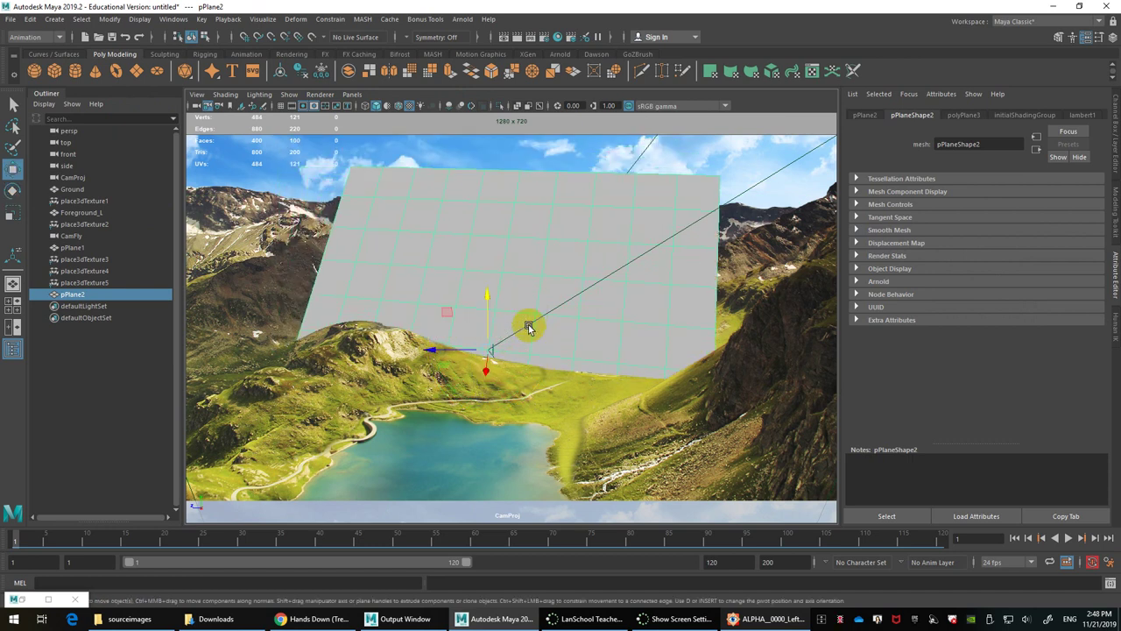
Step: Move the new plane over to the right-hand slope and adjust its rotation there
{"action": "left_click_drag", "start_coordinate": [462, 350], "coordinate": [740, 378]}
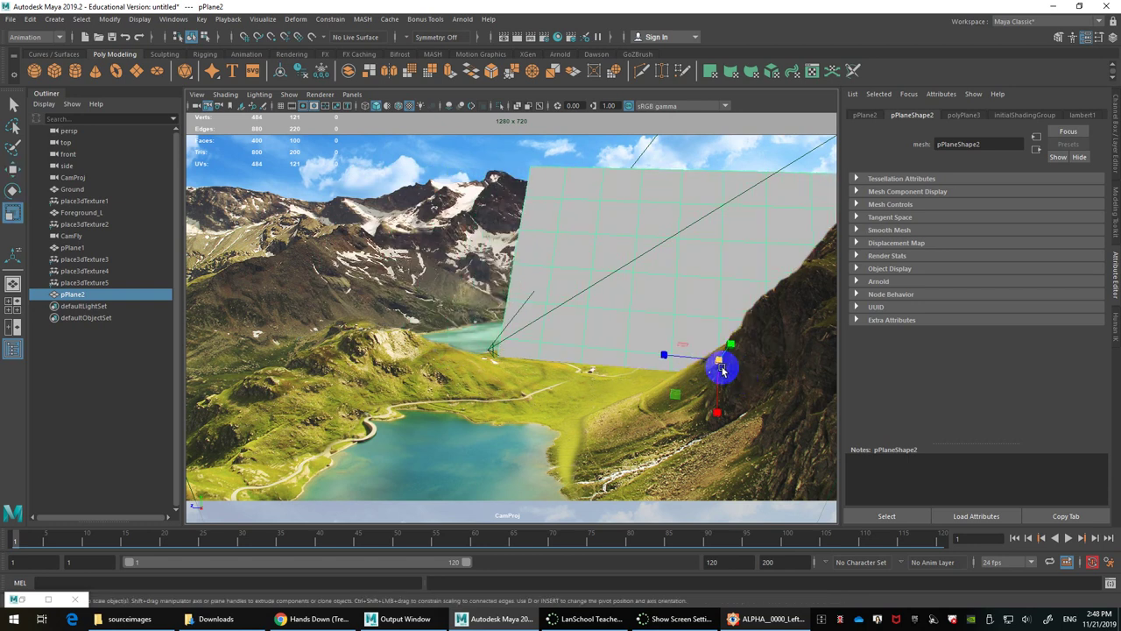
{"action": "key", "text": "e"}
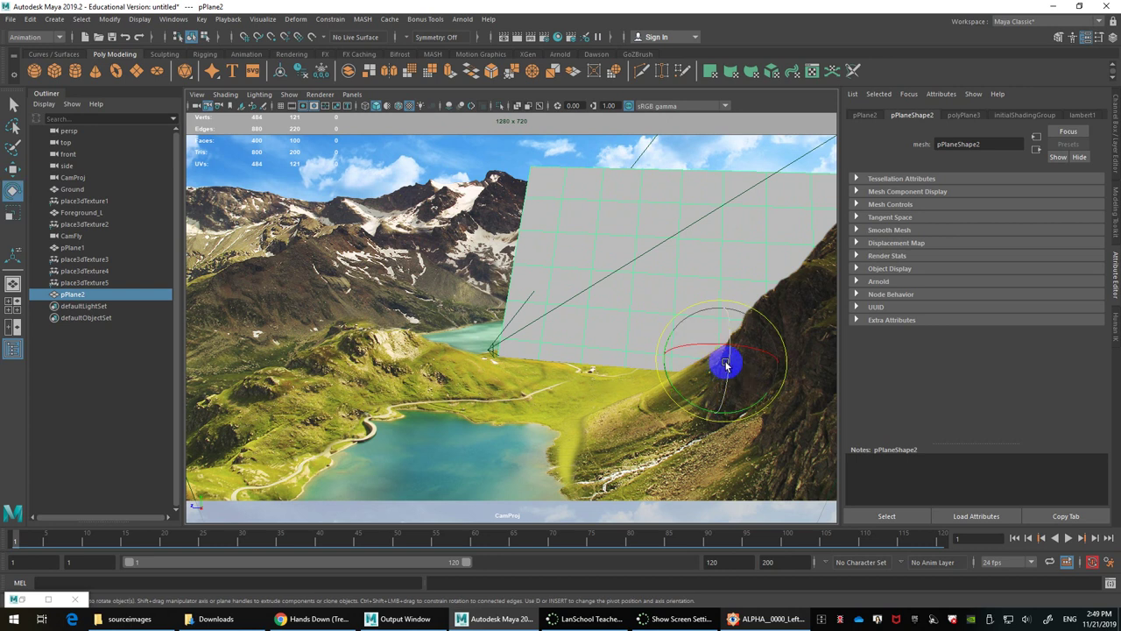
{"action": "left_click_drag", "start_coordinate": [726, 363], "coordinate": [662, 325]}
{"action": "key", "text": "w"}
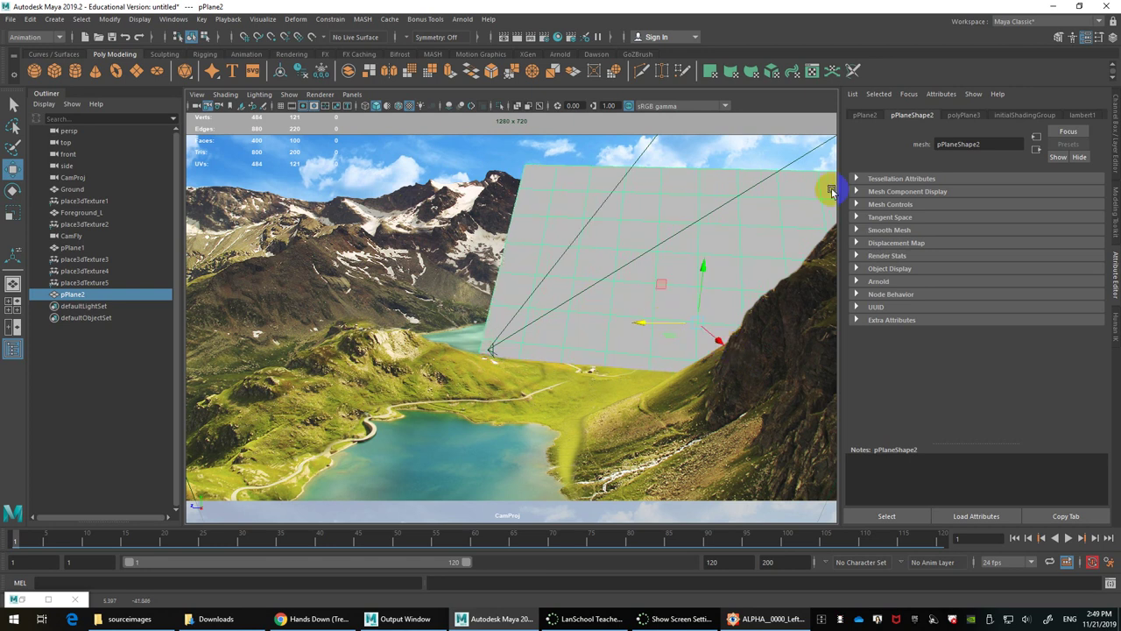
Step: Open the Hypershade and graph the input and output connections of MAT_Foreground_R
{"action": "left_click", "coordinate": [556, 38]}
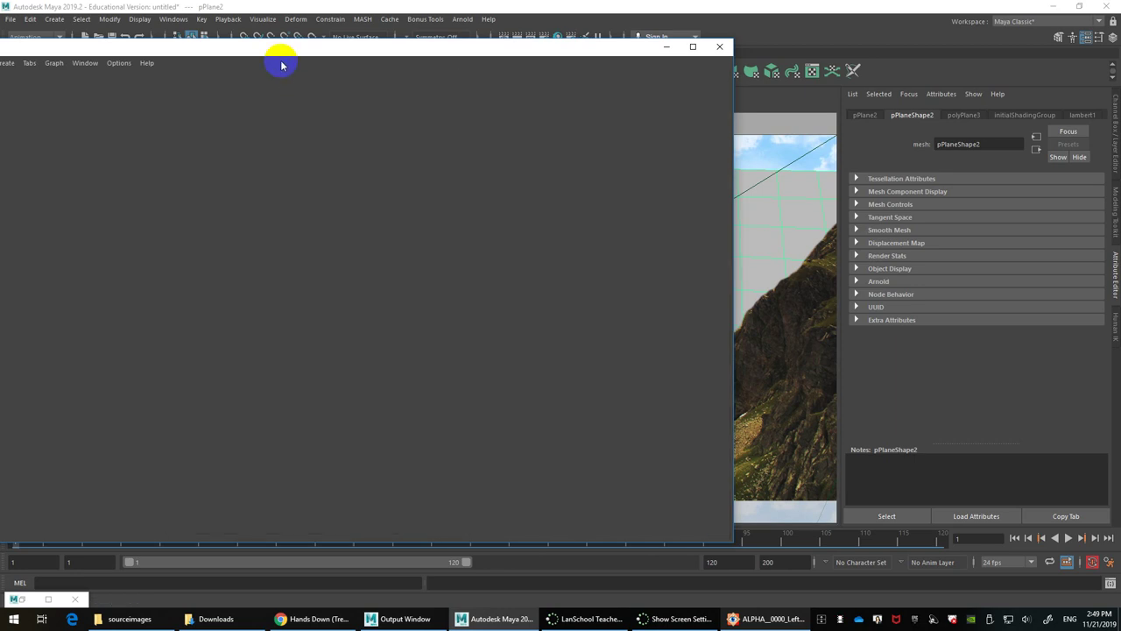
{"action": "left_click_drag", "start_coordinate": [283, 53], "coordinate": [353, 35]}
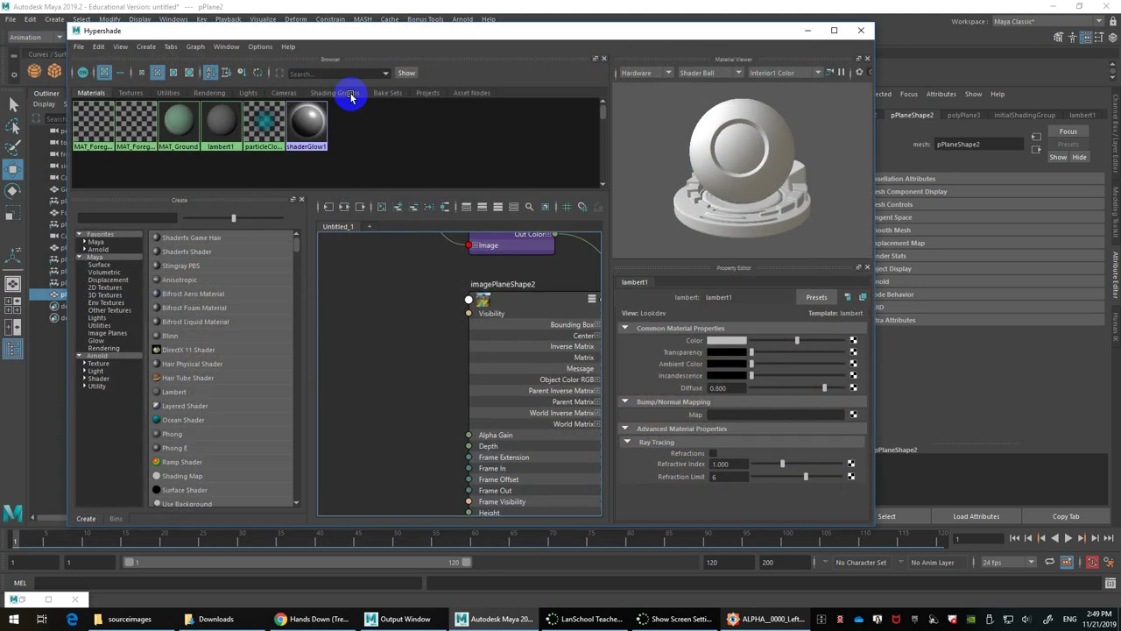
{"action": "left_click", "coordinate": [188, 131]}
{"action": "left_click", "coordinate": [136, 127]}
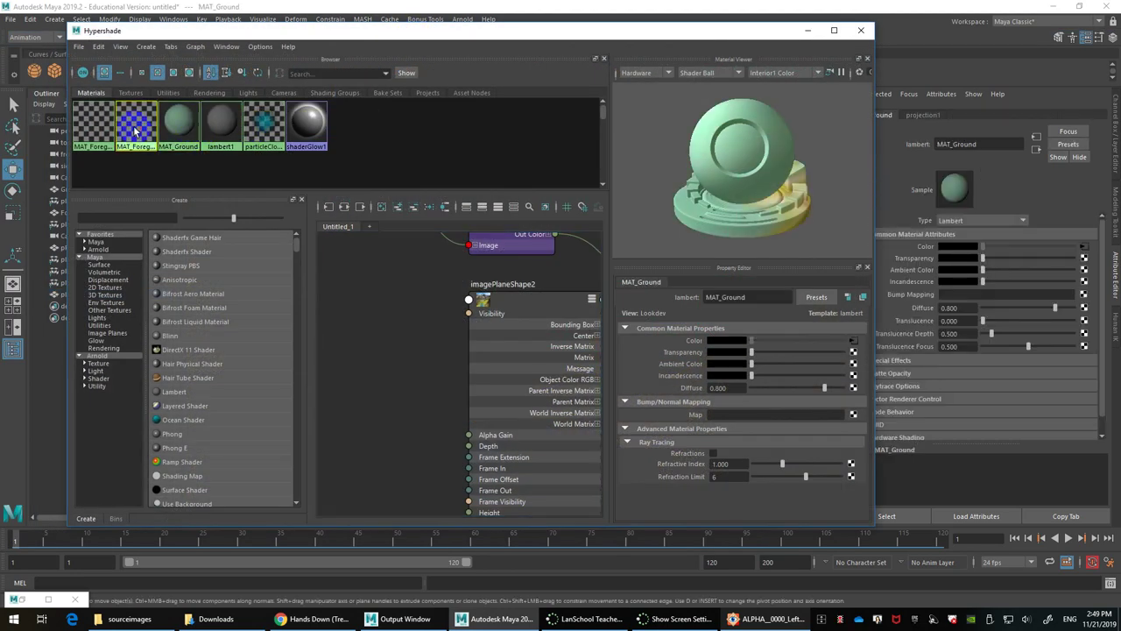
{"action": "left_click", "coordinate": [345, 207]}
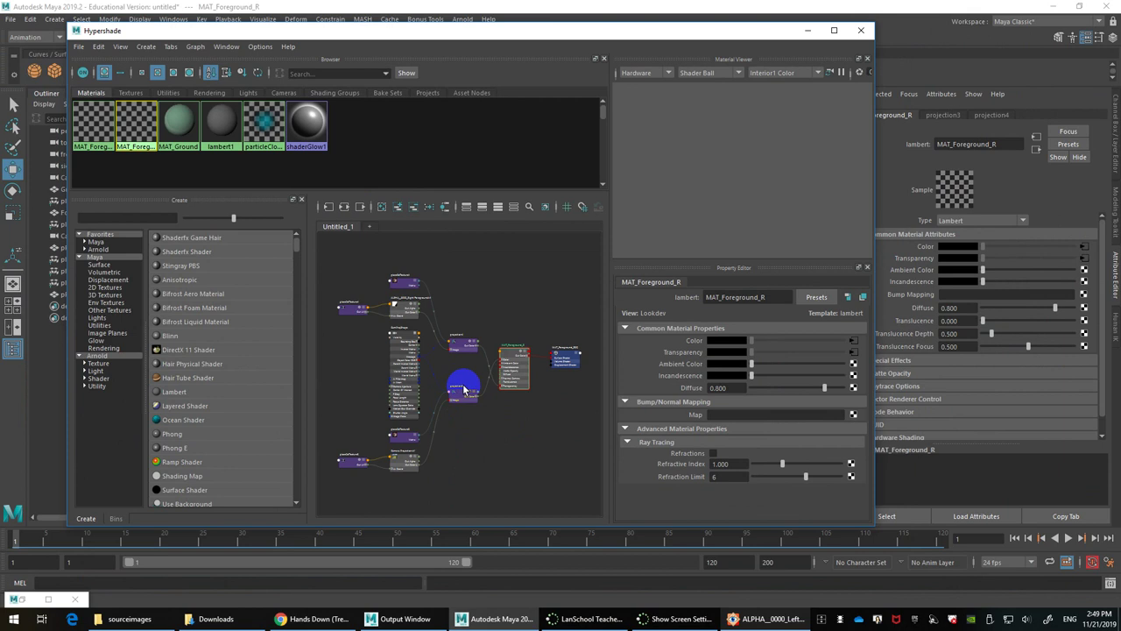
Step: Examine the MAT_Foreground_R network, following the color and transparency projections back to their file textures and camera
{"action": "scroll", "coordinate": [533, 377], "scroll_direction": "up", "scroll_amount": 5}
{"action": "scroll", "coordinate": [538, 379], "scroll_direction": "down", "scroll_amount": 3}
{"action": "middle_click_drag", "start_coordinate": [538, 380], "coordinate": [403, 357]}
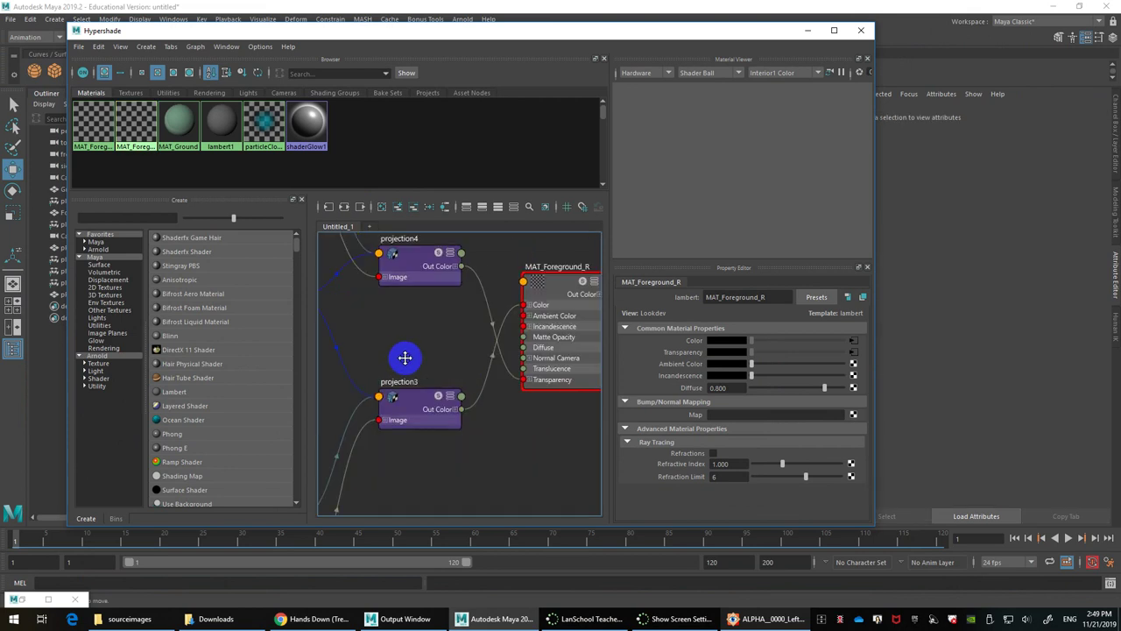
{"action": "left_click_drag", "start_coordinate": [461, 347], "coordinate": [473, 333]}
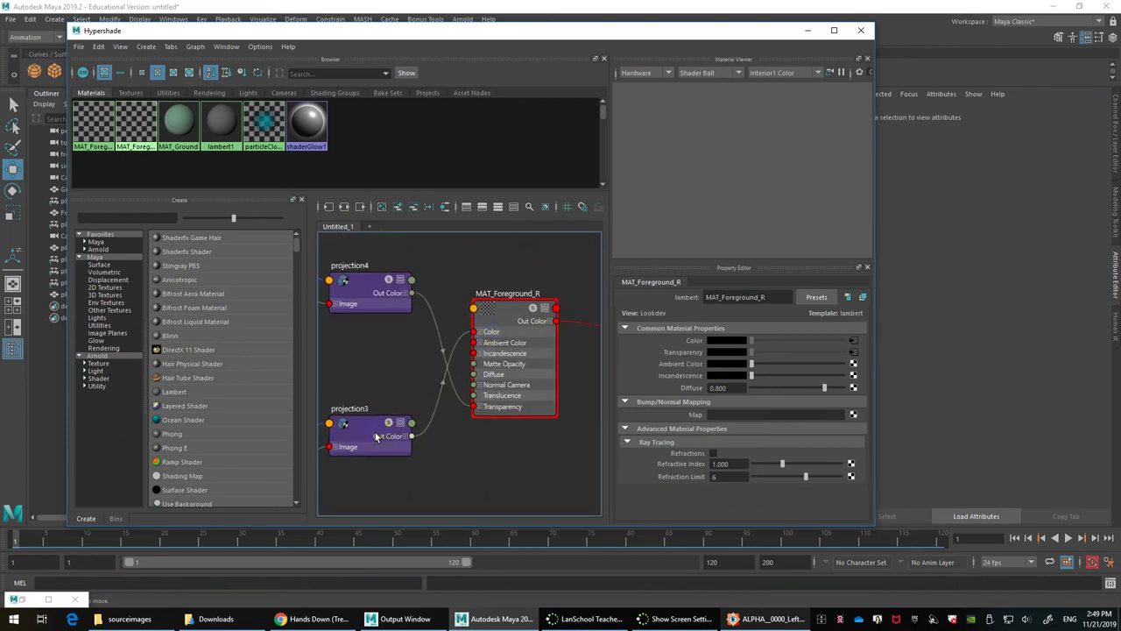
{"action": "middle_click_drag", "start_coordinate": [367, 377], "coordinate": [521, 236]}
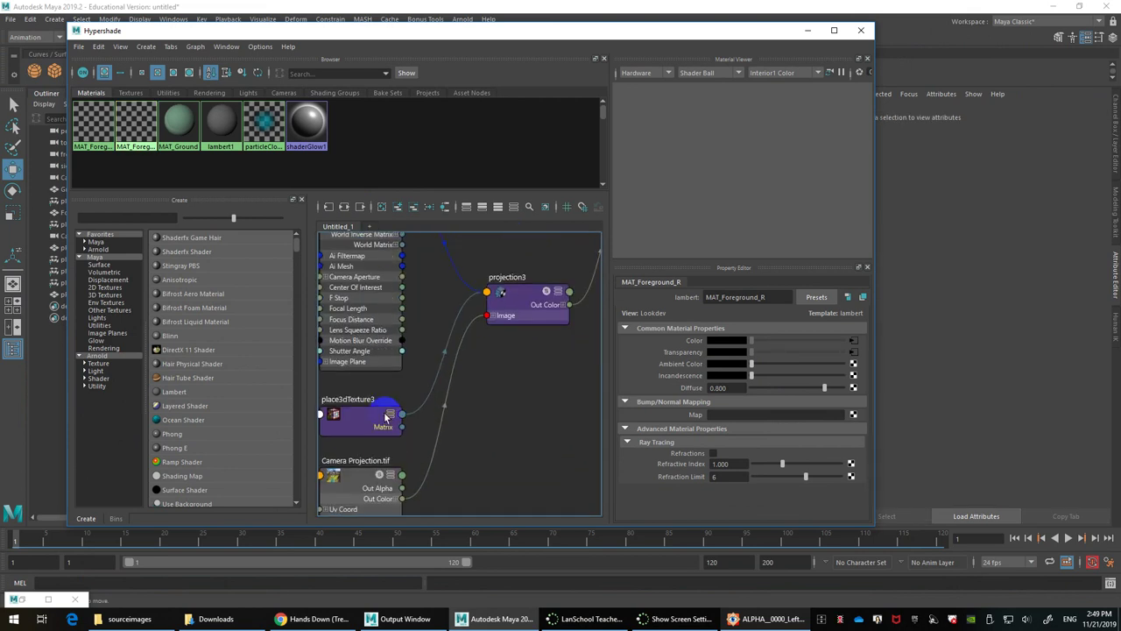
{"action": "middle_click_drag", "start_coordinate": [409, 447], "coordinate": [388, 426]}
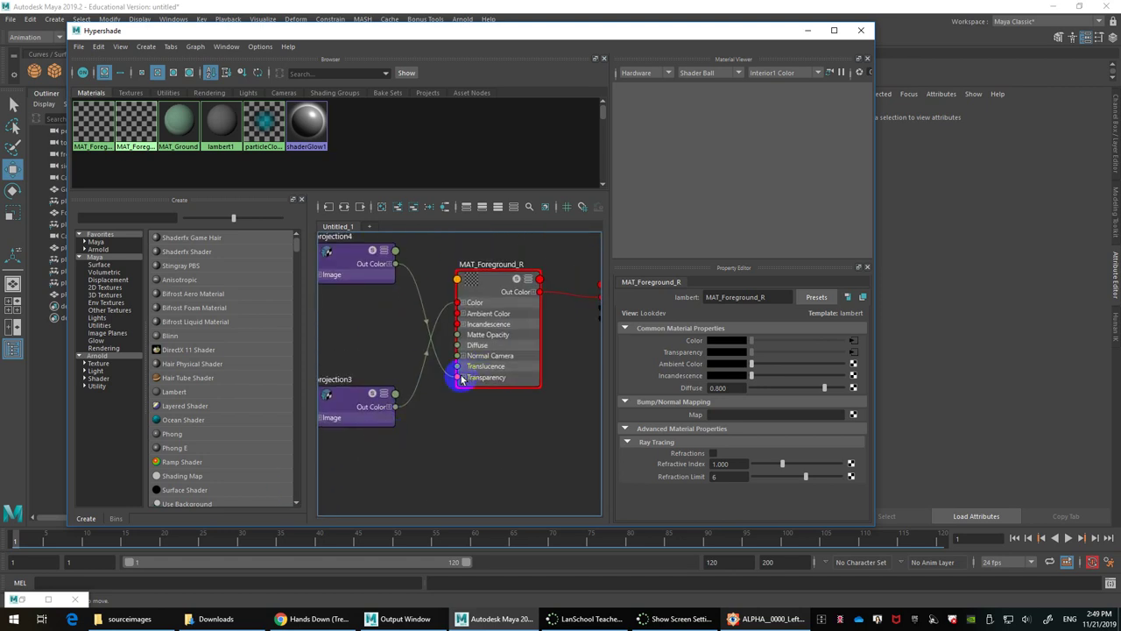
{"action": "mouse_move", "coordinate": [461, 379]}
{"action": "middle_mouse_down"}
{"action": "mouse_move", "coordinate": [450, 393]}
{"action": "mouse_move", "coordinate": [432, 334]}
{"action": "mouse_move", "coordinate": [468, 413]}
{"action": "mouse_move", "coordinate": [457, 312]}
{"action": "mouse_move", "coordinate": [477, 340]}
{"action": "middle_mouse_up"}
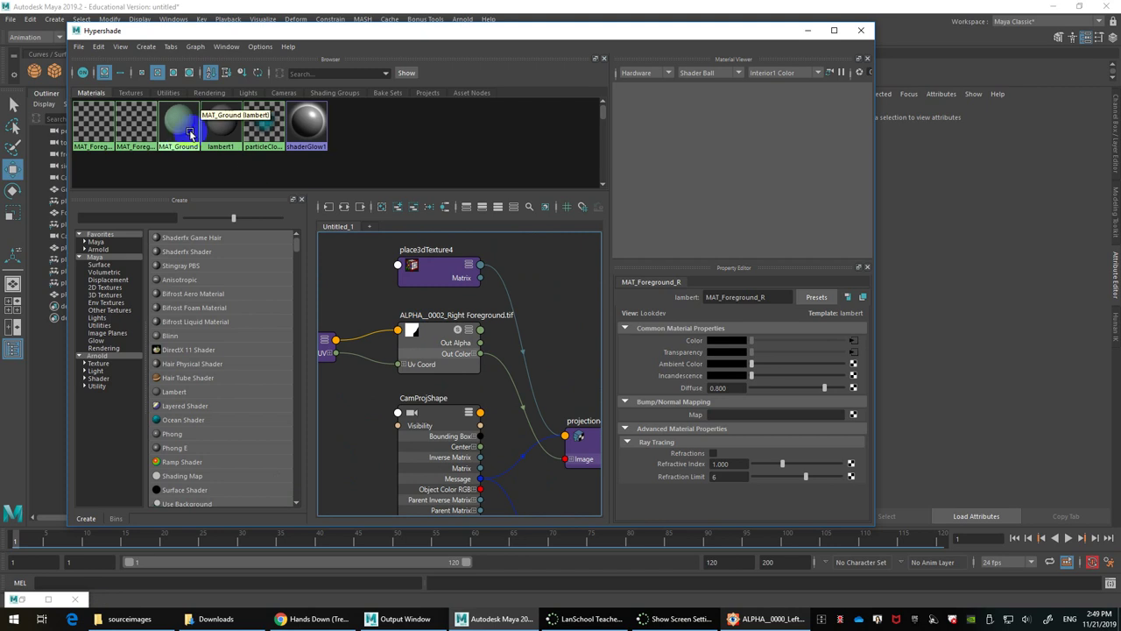
Step: Duplicate the MAT_Foreground_R material with its shading network and rename the copy MAT_Midground_R
{"action": "left_click", "coordinate": [132, 123]}
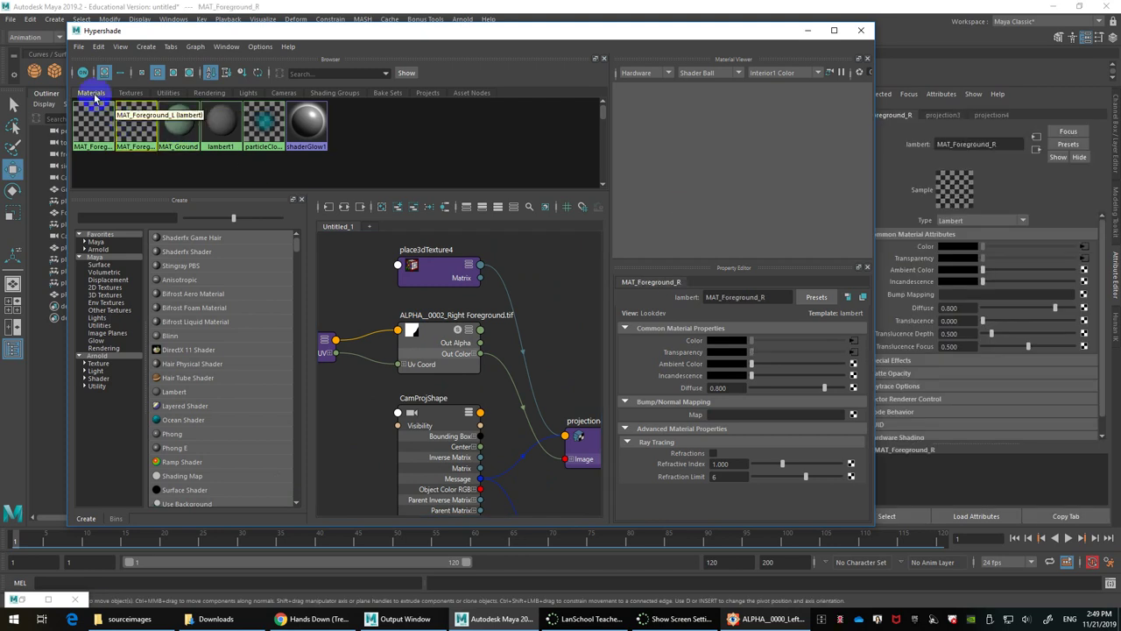
{"action": "left_click", "coordinate": [99, 46]}
{"action": "mouse_move", "coordinate": [131, 171]}
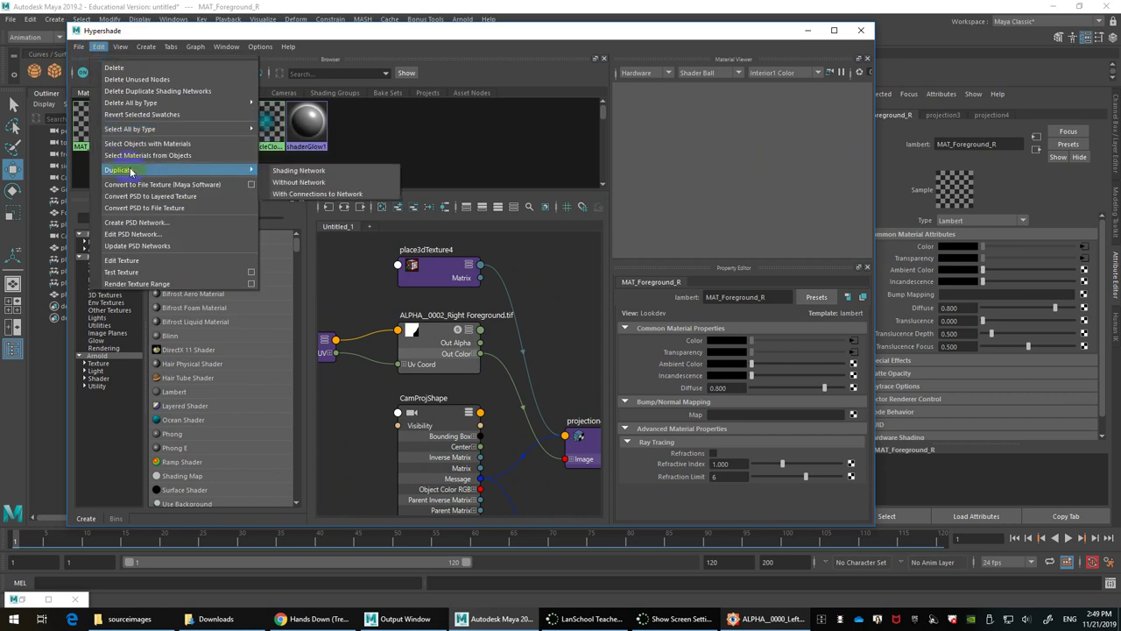
{"action": "left_click", "coordinate": [311, 170]}
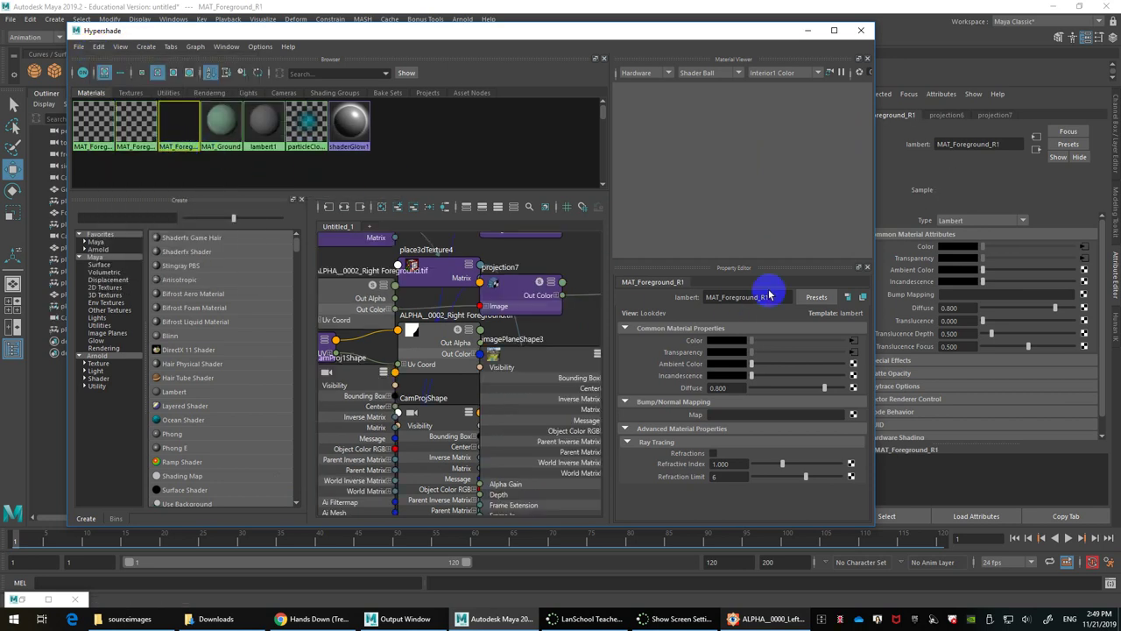
{"action": "left_click", "coordinate": [733, 298]}
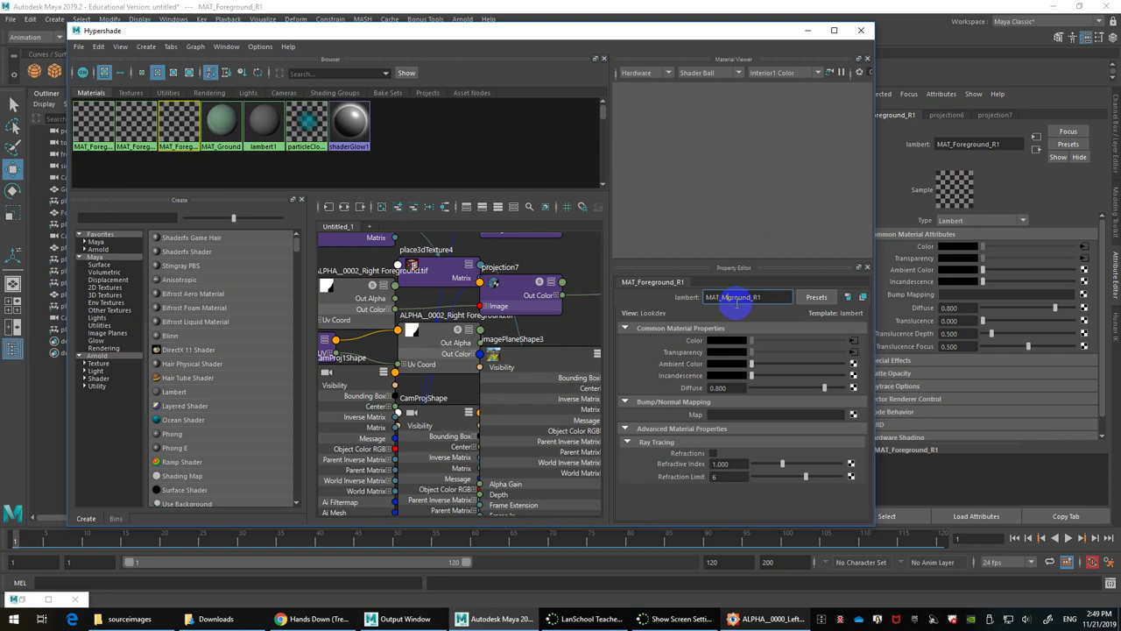
{"action": "type", "text": "d"}
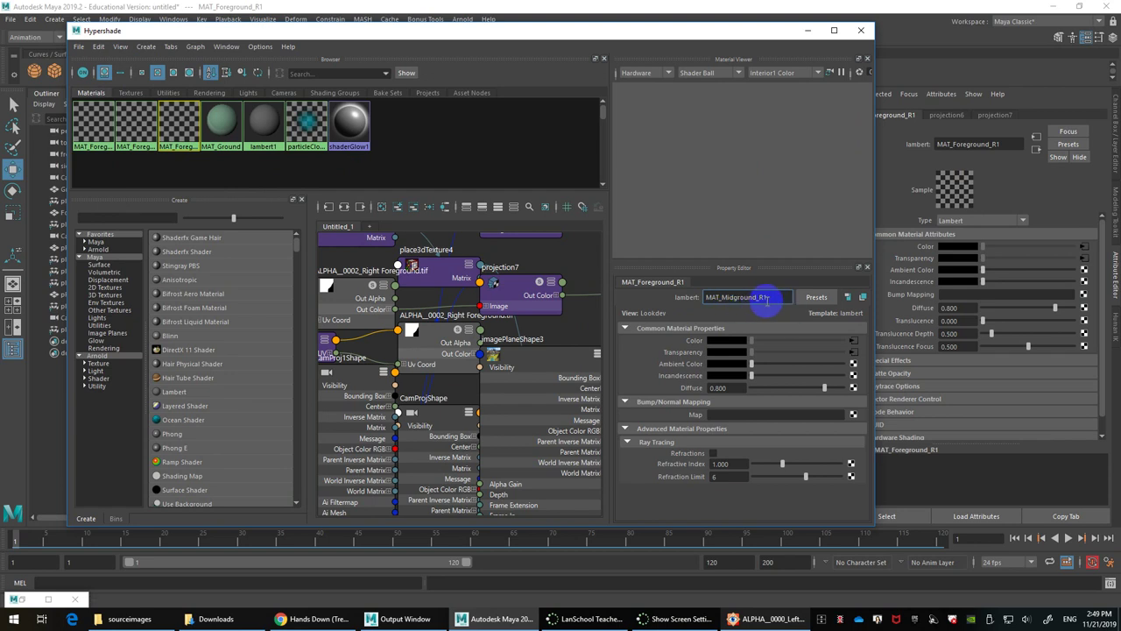
{"action": "key", "text": "Return"}
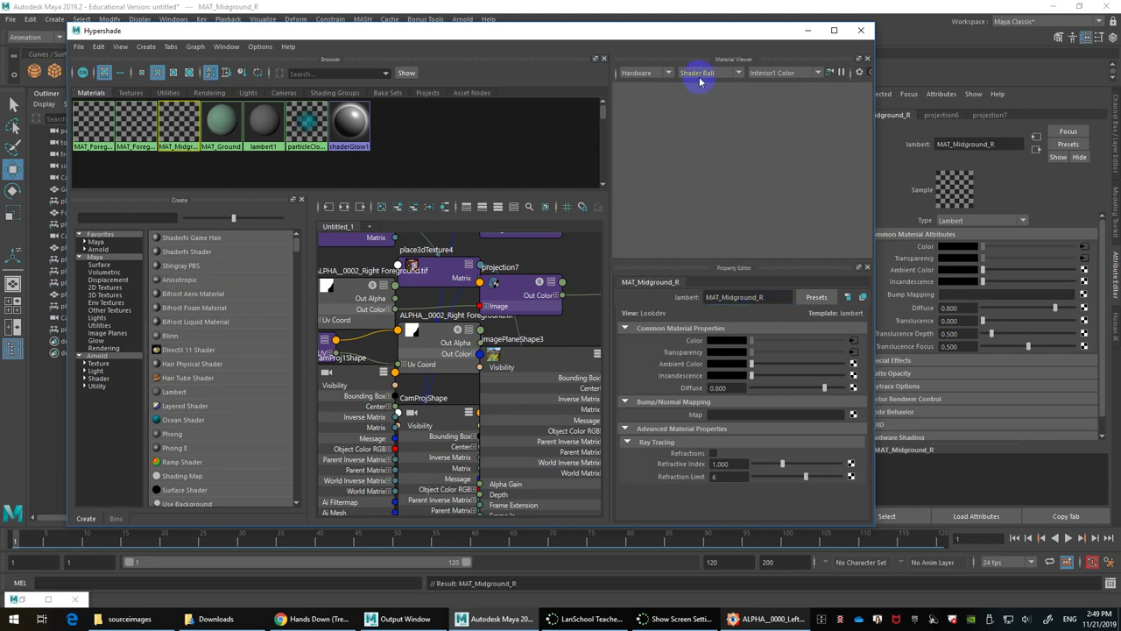
Step: Try to rename the shape node of the gray upright plane pPlane2 using the name part of MAT_Midground_R
{"action": "left_click_drag", "start_coordinate": [671, 29], "coordinate": [593, 170]}
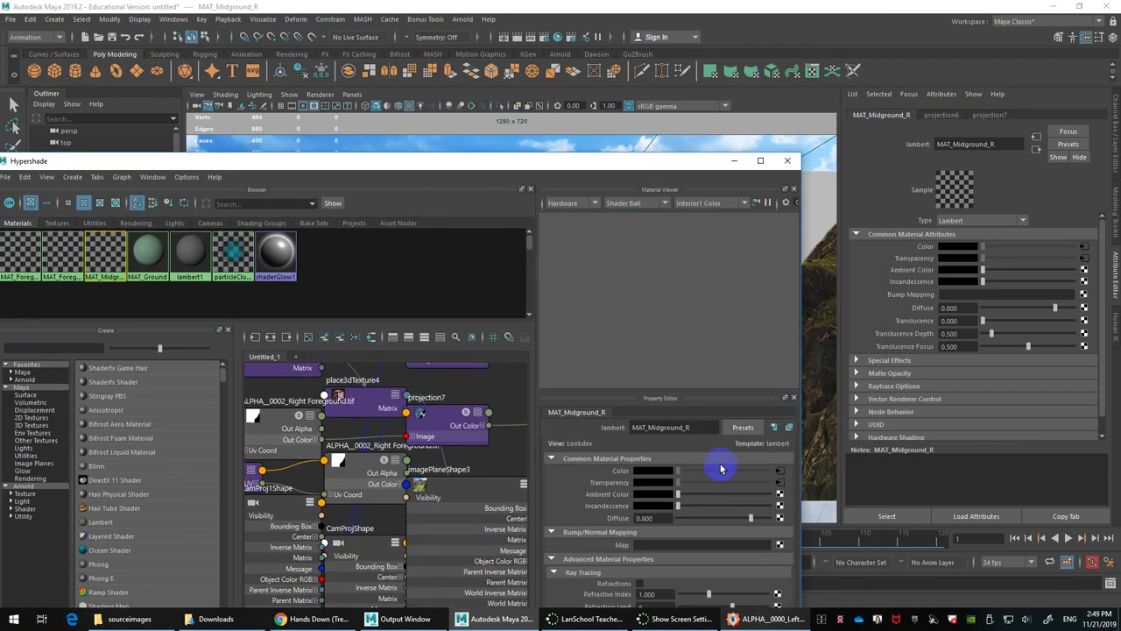
{"action": "double_click", "coordinate": [652, 428]}
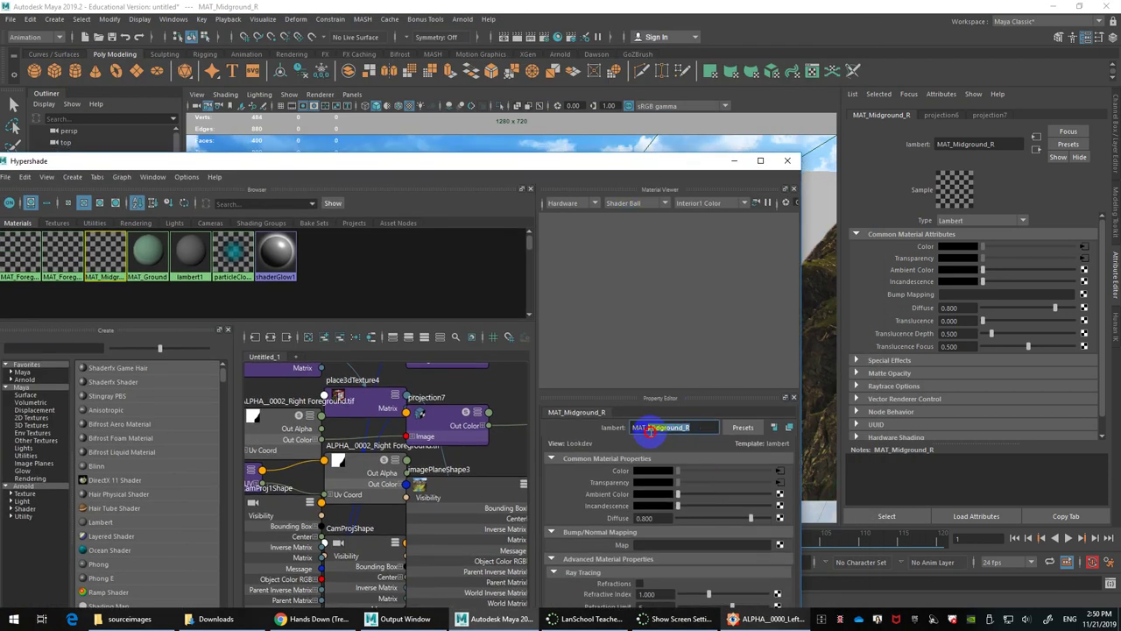
{"action": "left_click_drag", "start_coordinate": [681, 163], "coordinate": [681, 358]}
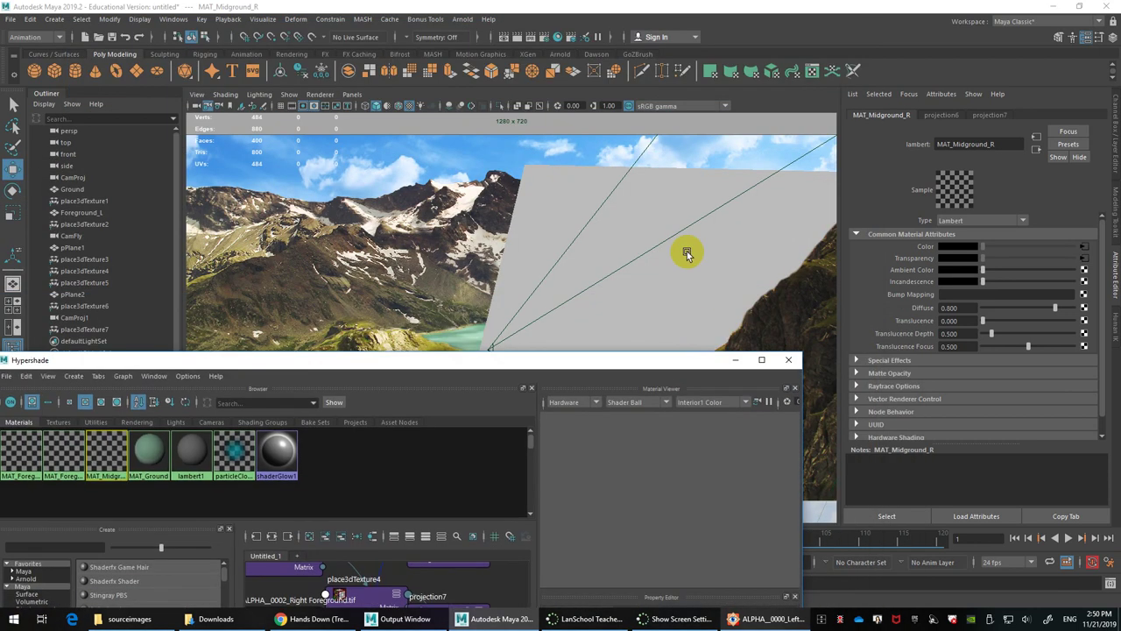
{"action": "left_click", "coordinate": [681, 248]}
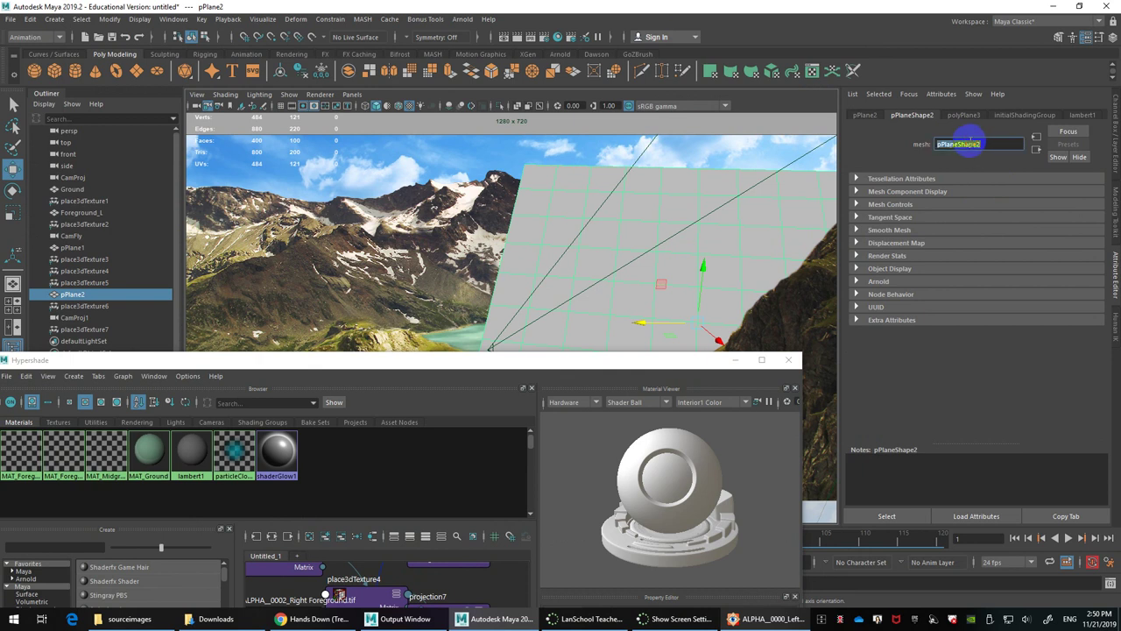
{"action": "type", "text": "Midground_R"}
{"action": "left_click", "coordinate": [873, 114]}
{"action": "left_click", "coordinate": [912, 115]}
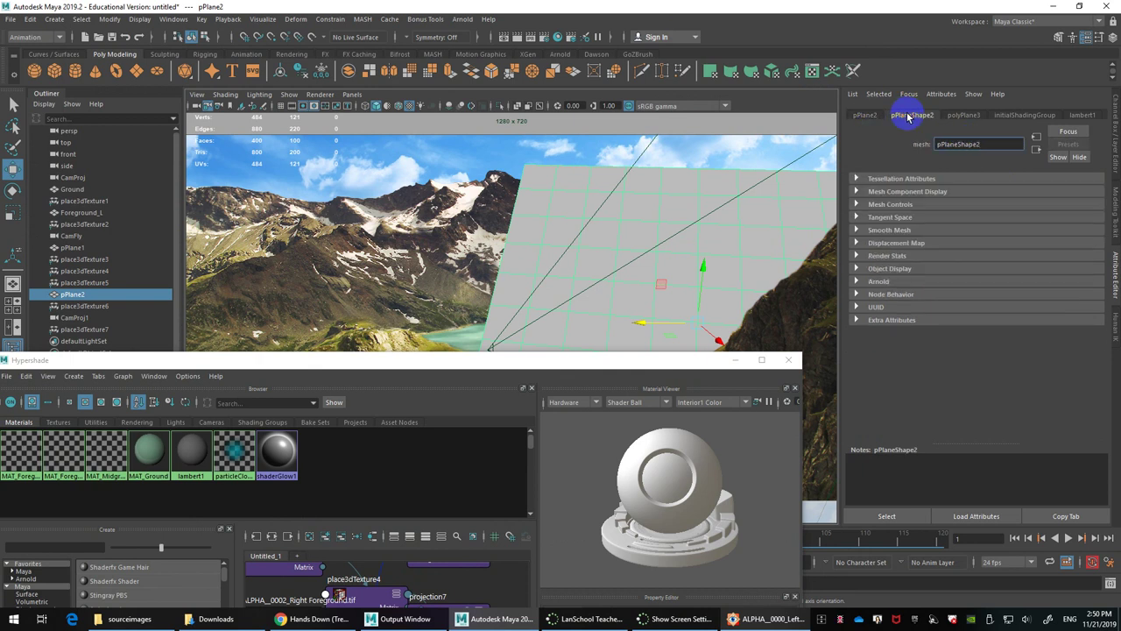
{"action": "left_click", "coordinate": [973, 143]}
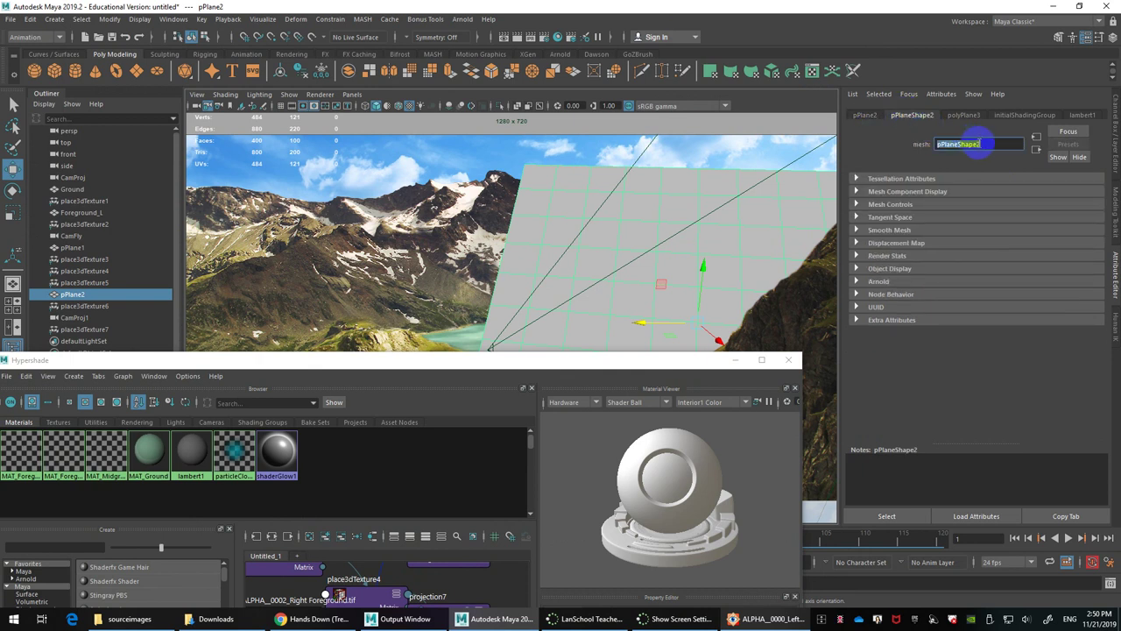
{"action": "left_click_drag", "start_coordinate": [601, 358], "coordinate": [596, 152]}
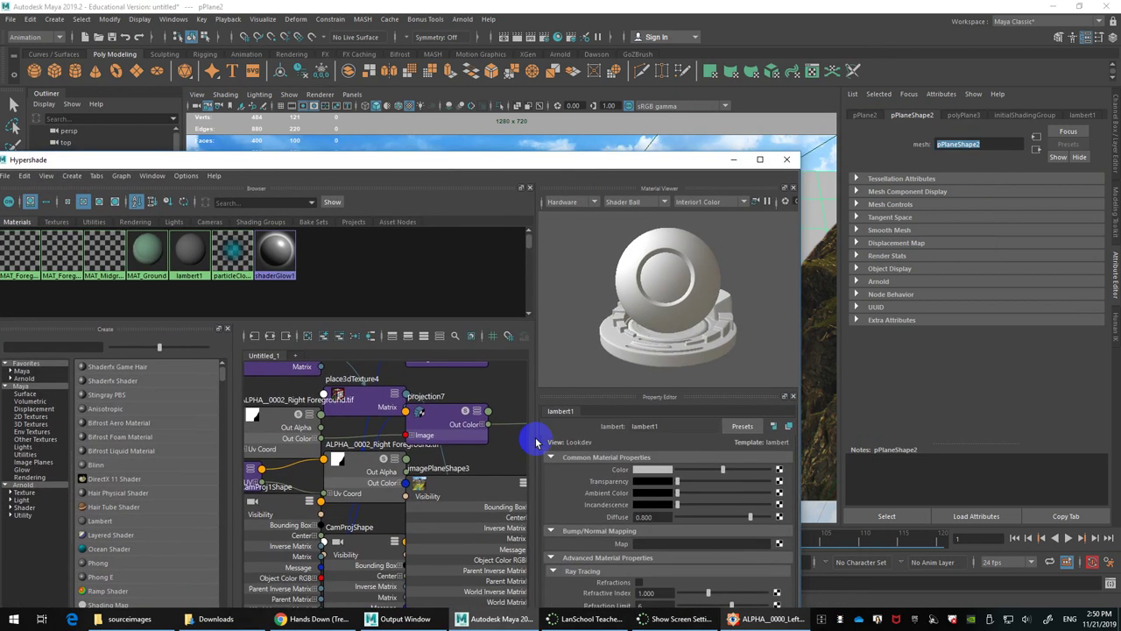
Step: Graph the MAT_Midground_R network and rename the shape node of pPlane2 to Midground_R
{"action": "left_click", "coordinate": [123, 259]}
{"action": "left_click", "coordinate": [269, 336]}
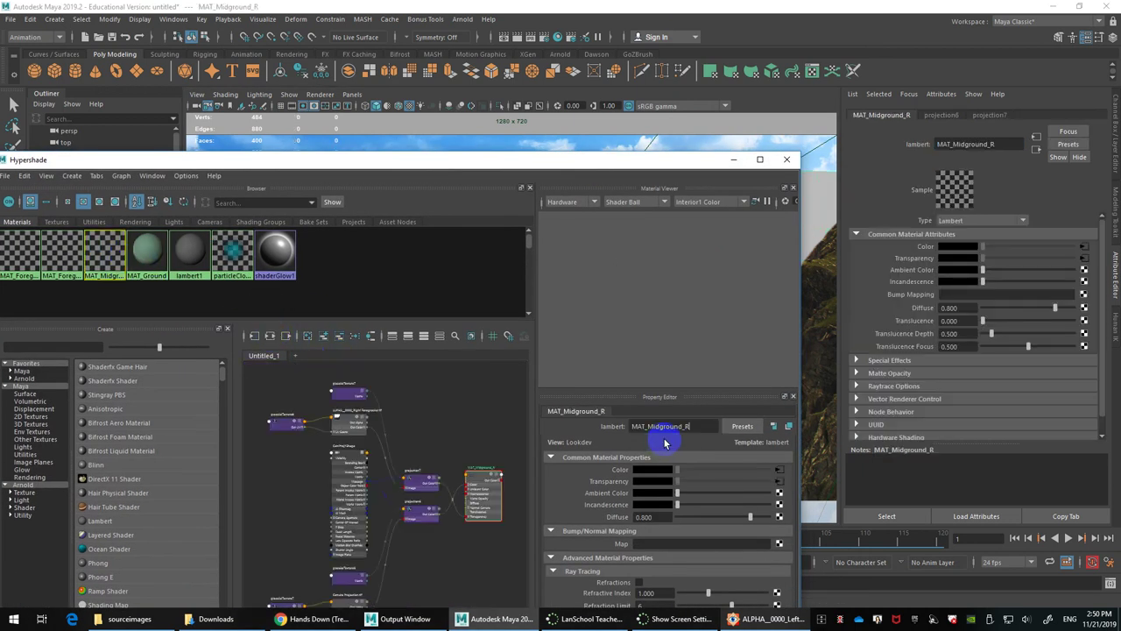
{"action": "left_click", "coordinate": [687, 427]}
{"action": "left_click_drag", "start_coordinate": [688, 426], "coordinate": [655, 429]}
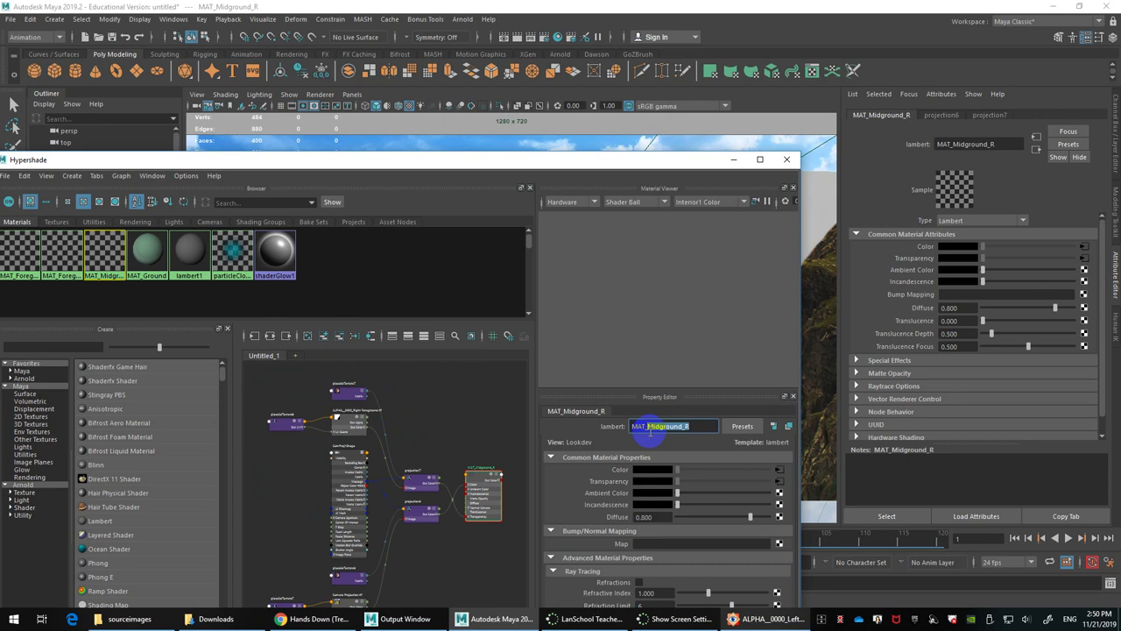
{"action": "left_click", "coordinate": [984, 340]}
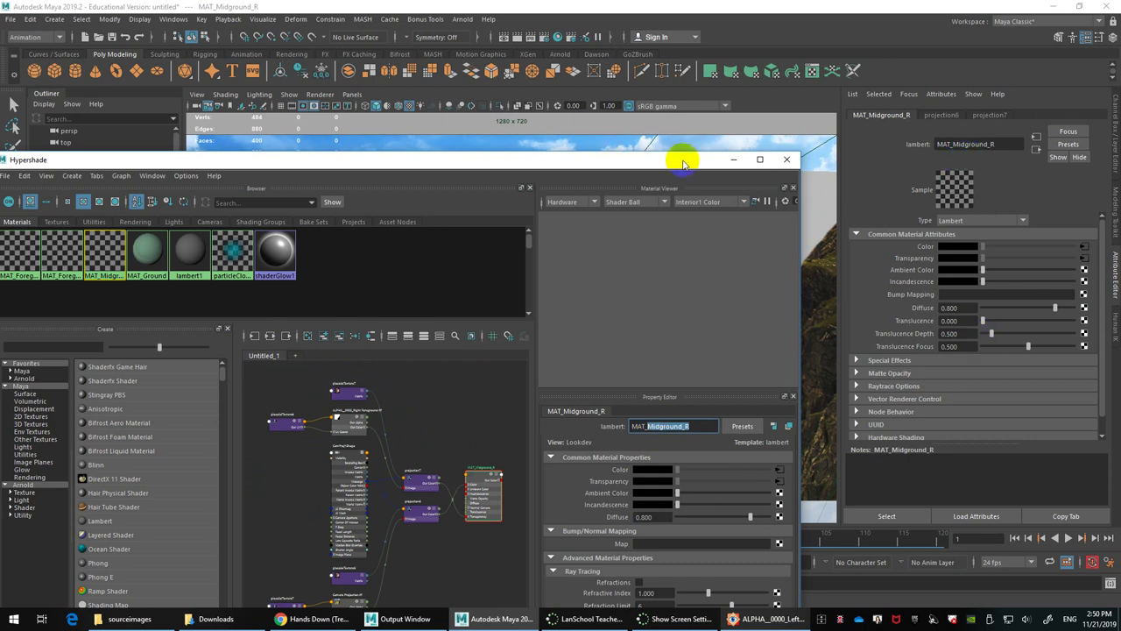
{"action": "left_click", "coordinate": [823, 191]}
{"action": "left_click", "coordinate": [994, 144]}
{"action": "type", "text": "Midground_R"}
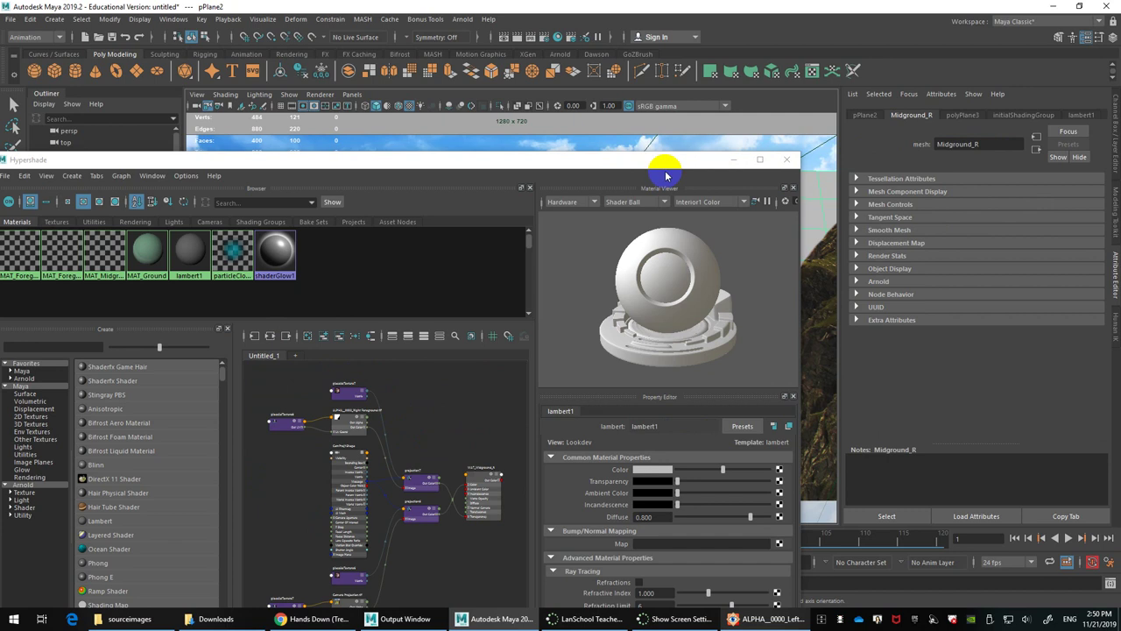
Step: Try to assign MAT_Midground_R to the gray upright plane in the viewport
{"action": "left_click_drag", "start_coordinate": [637, 161], "coordinate": [460, 194]}
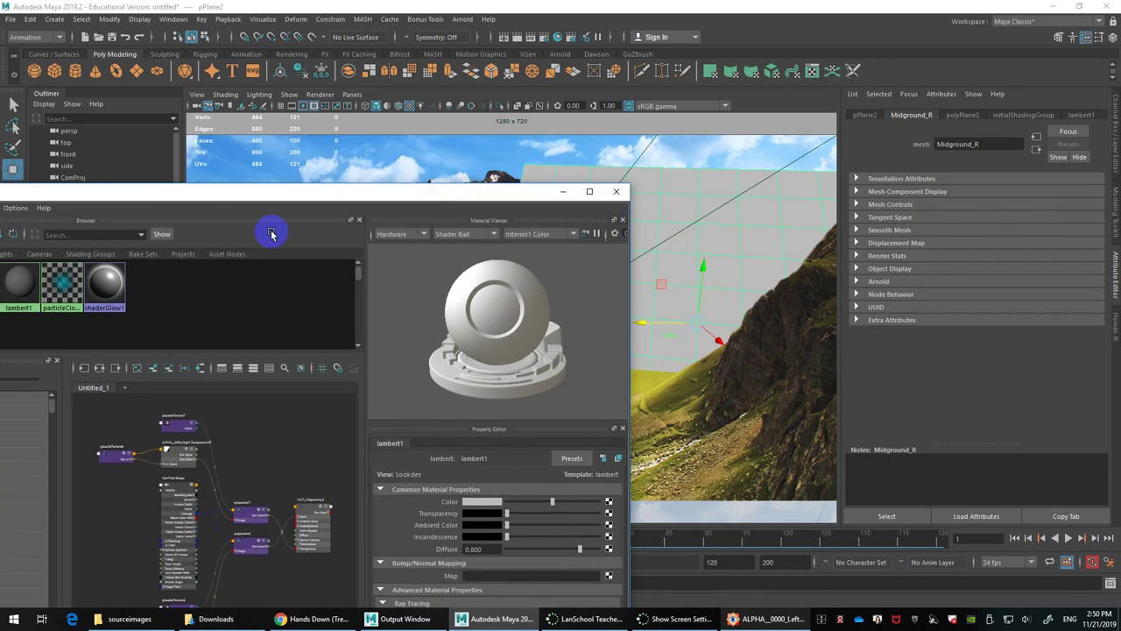
{"action": "left_click_drag", "start_coordinate": [198, 191], "coordinate": [537, 388]}
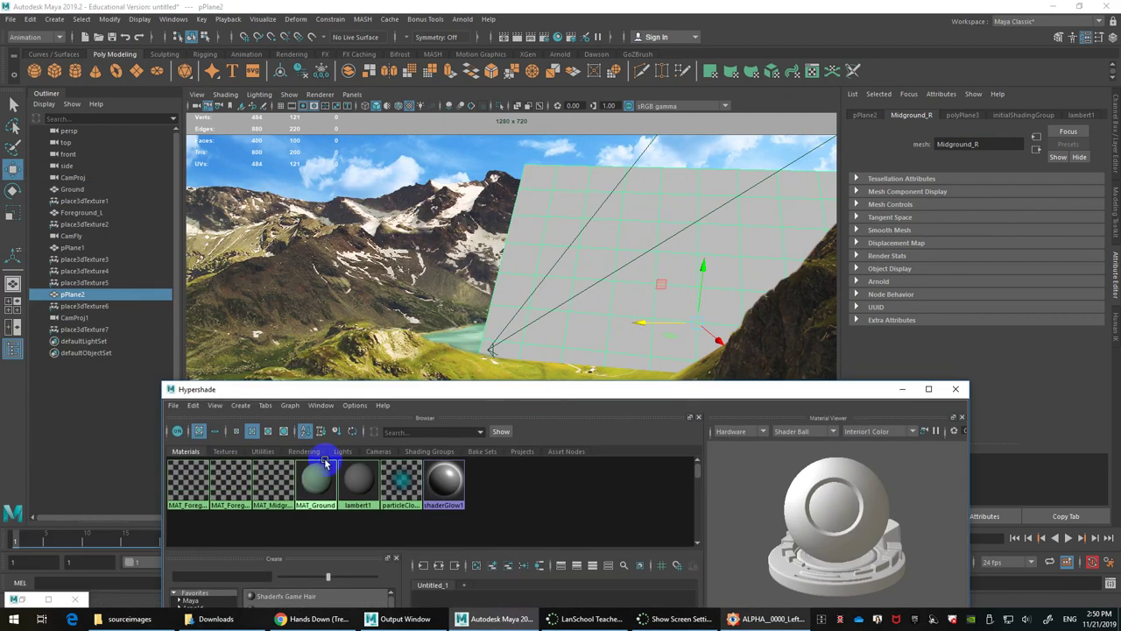
{"action": "middle_click_drag", "start_coordinate": [598, 348], "coordinate": [697, 253]}
{"action": "left_click", "coordinate": [697, 253]}
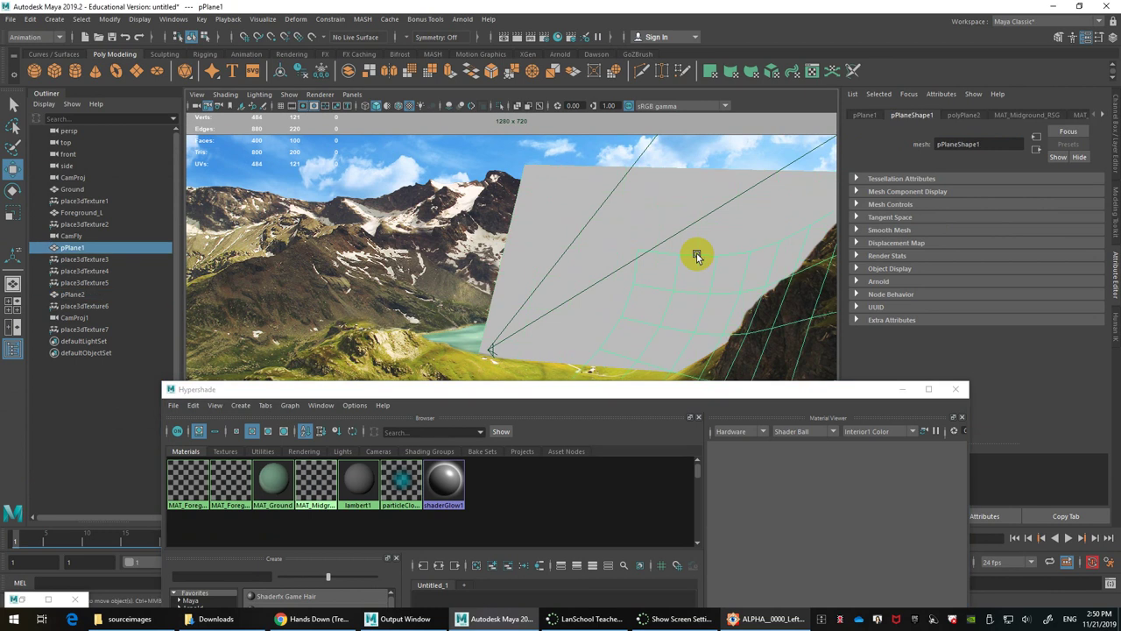
Step: Select the gray plane pPlane2, assign MAT_Midground_R to it and close the Hypershade
{"action": "left_click", "coordinate": [701, 208]}
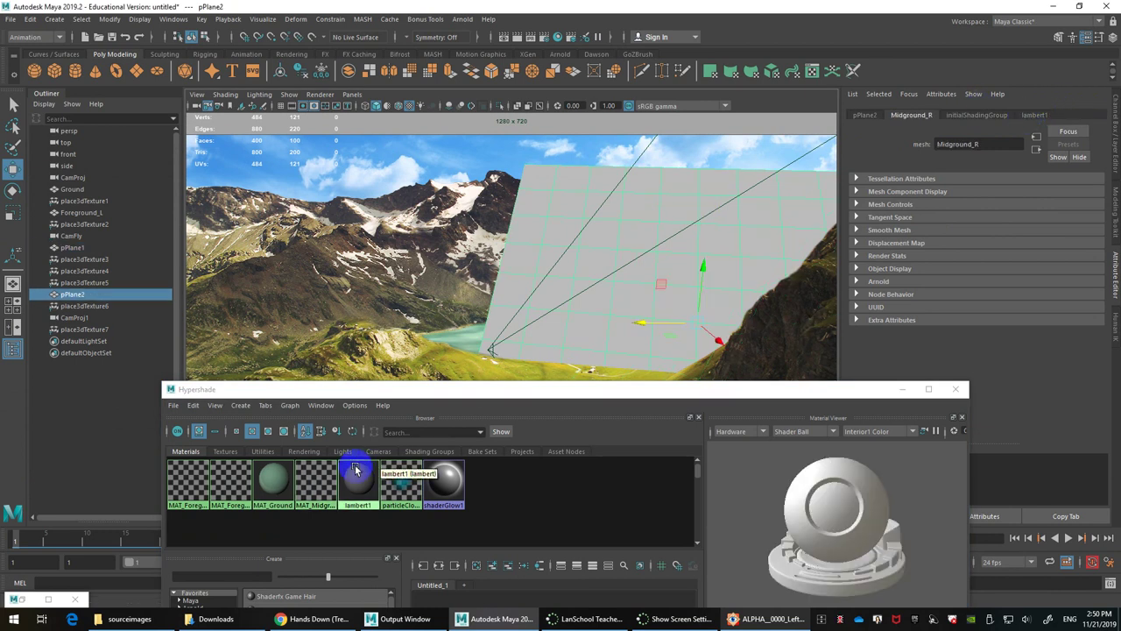
{"action": "middle_click_drag", "start_coordinate": [355, 465], "coordinate": [671, 284]}
{"action": "right_click_drag", "start_coordinate": [769, 237], "coordinate": [870, 594]}
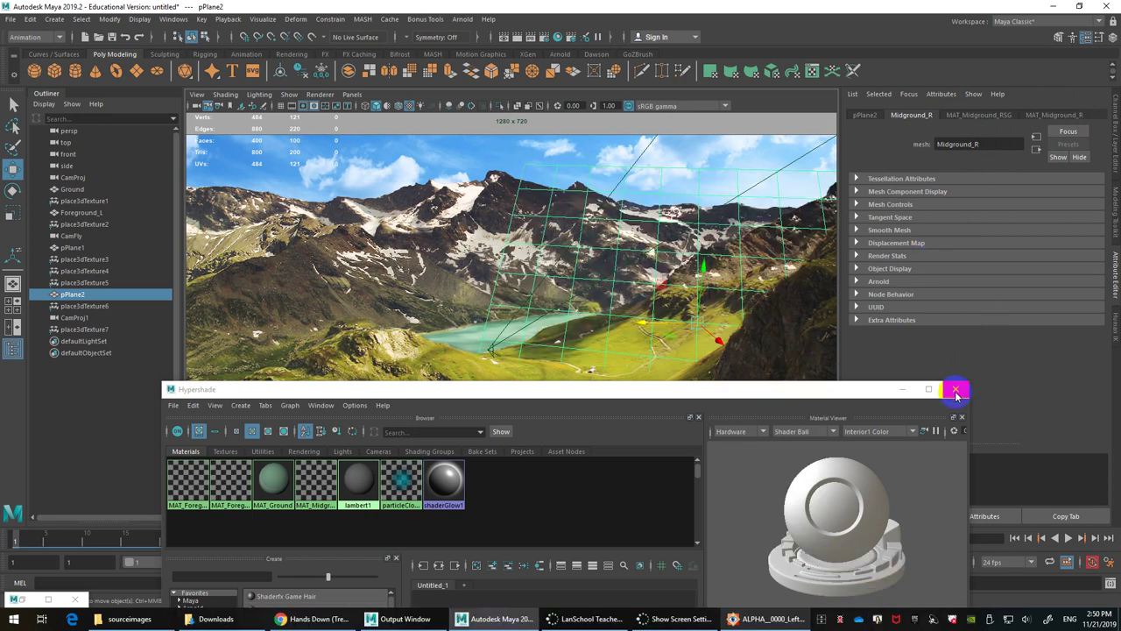
{"action": "left_click", "coordinate": [956, 393]}
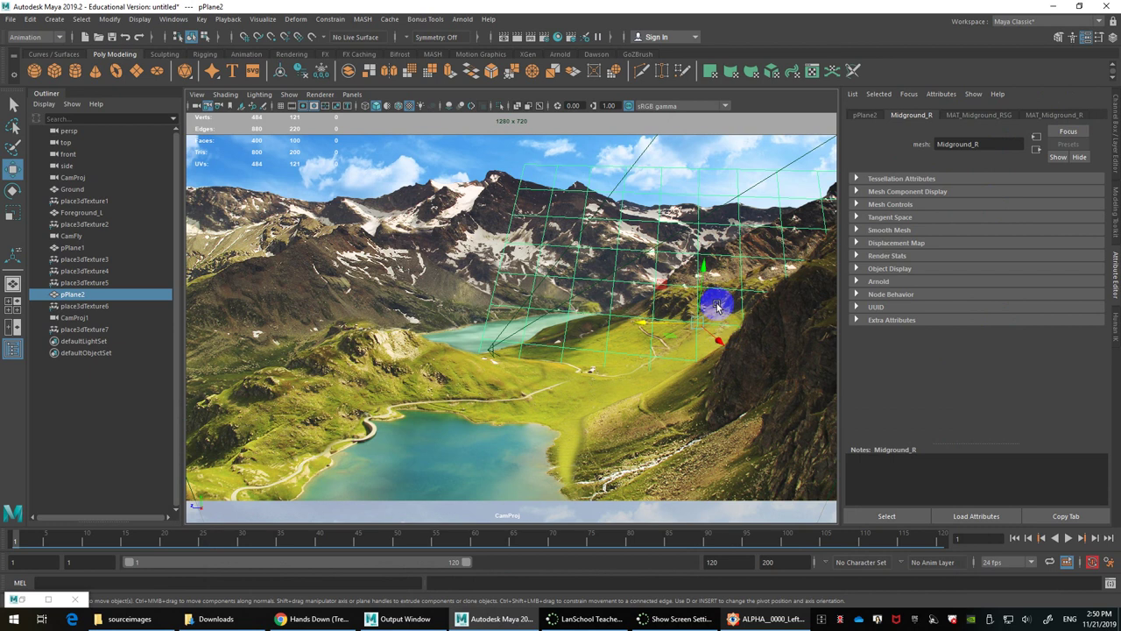
Step: Isolate the Midground_R plane in the camera view
{"action": "key", "text": "ctrl+1"}
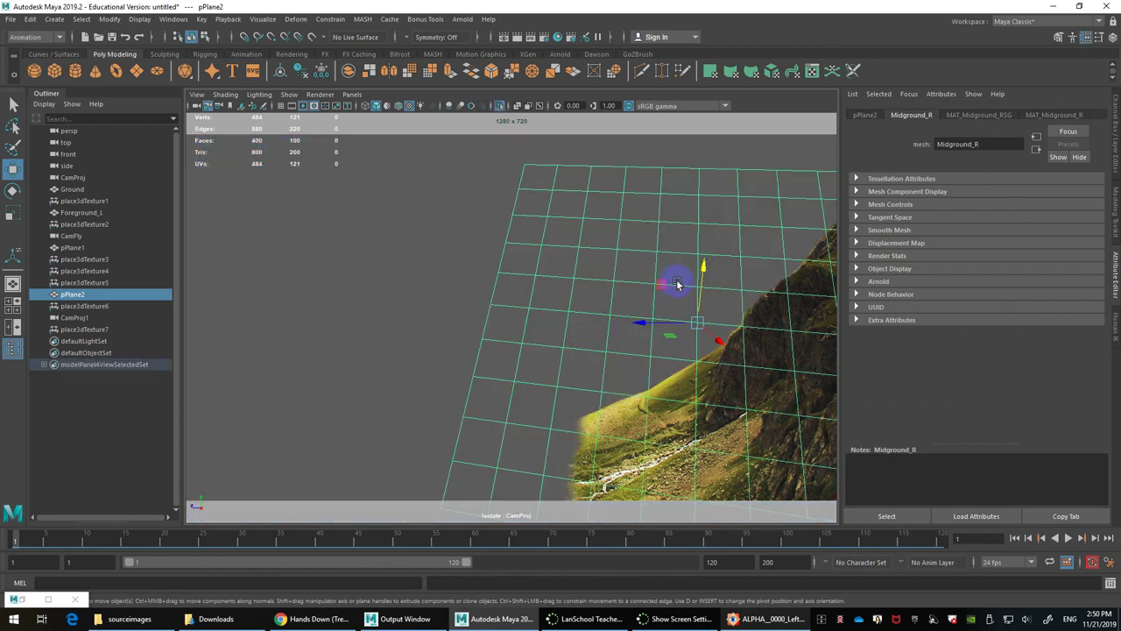
{"action": "key", "text": "ctrl+z"}
{"action": "key", "text": "ctrl+1"}
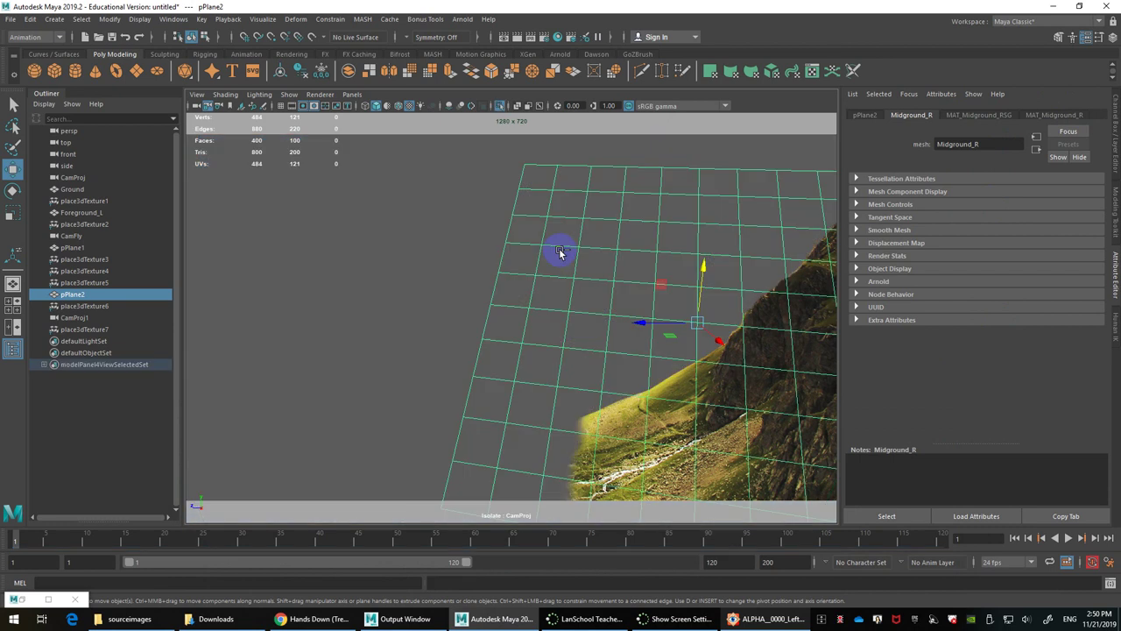
Step: Replace the file image in MAT_Midground_R's transparency projection with ALPHA__0003_Right Midground.tif
{"action": "left_click", "coordinate": [1054, 115]}
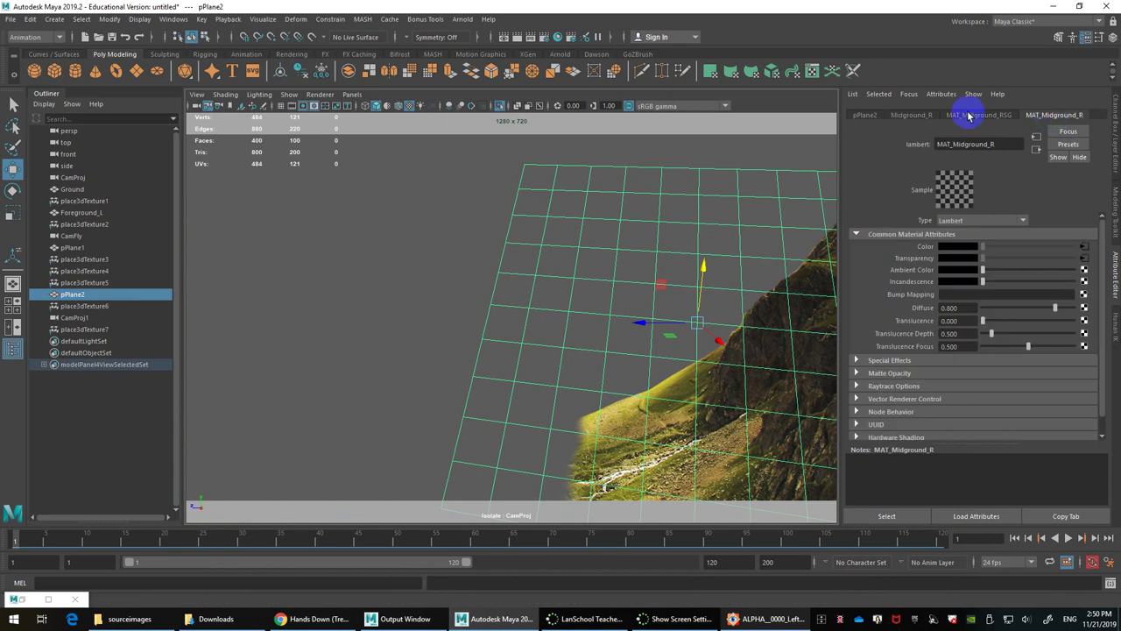
{"action": "left_click", "coordinate": [1084, 255]}
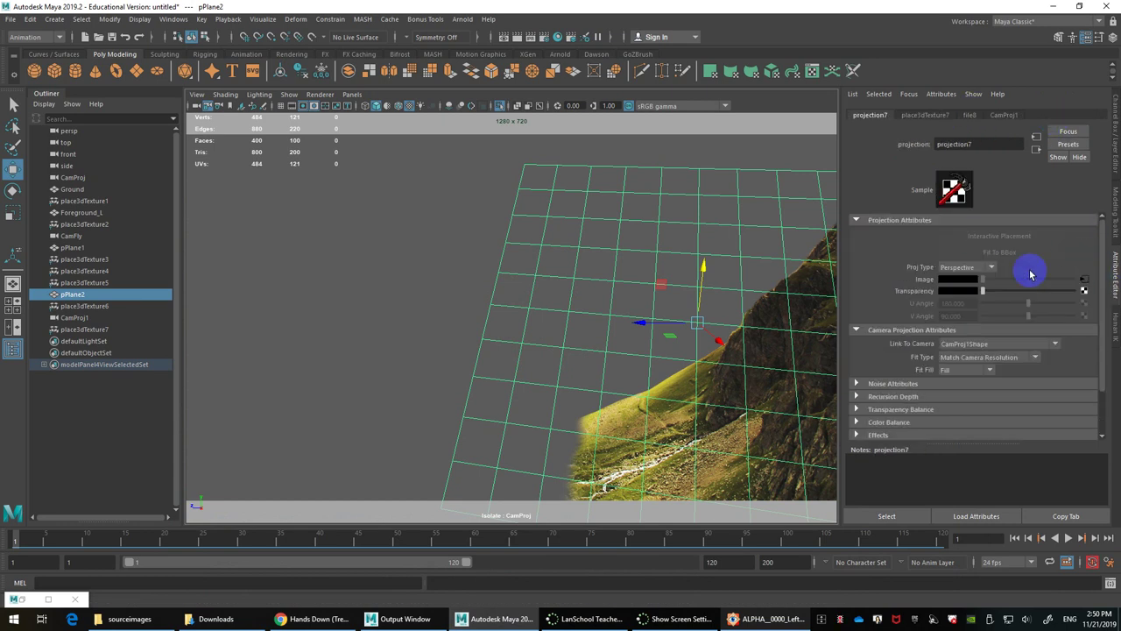
{"action": "left_click", "coordinate": [1087, 274]}
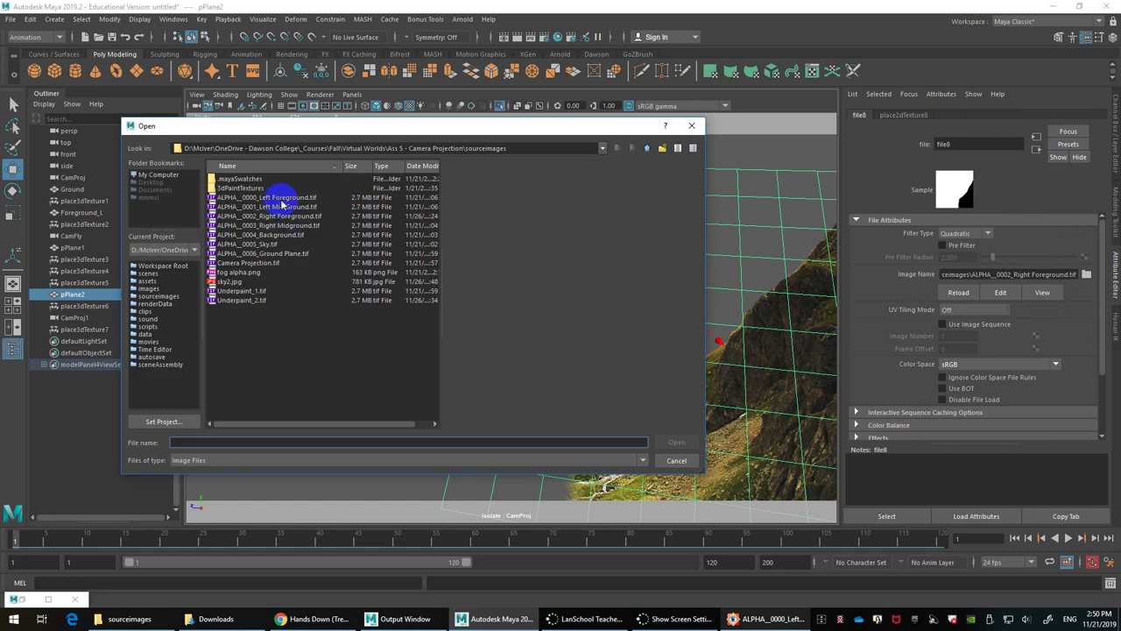
{"action": "left_click", "coordinate": [282, 207]}
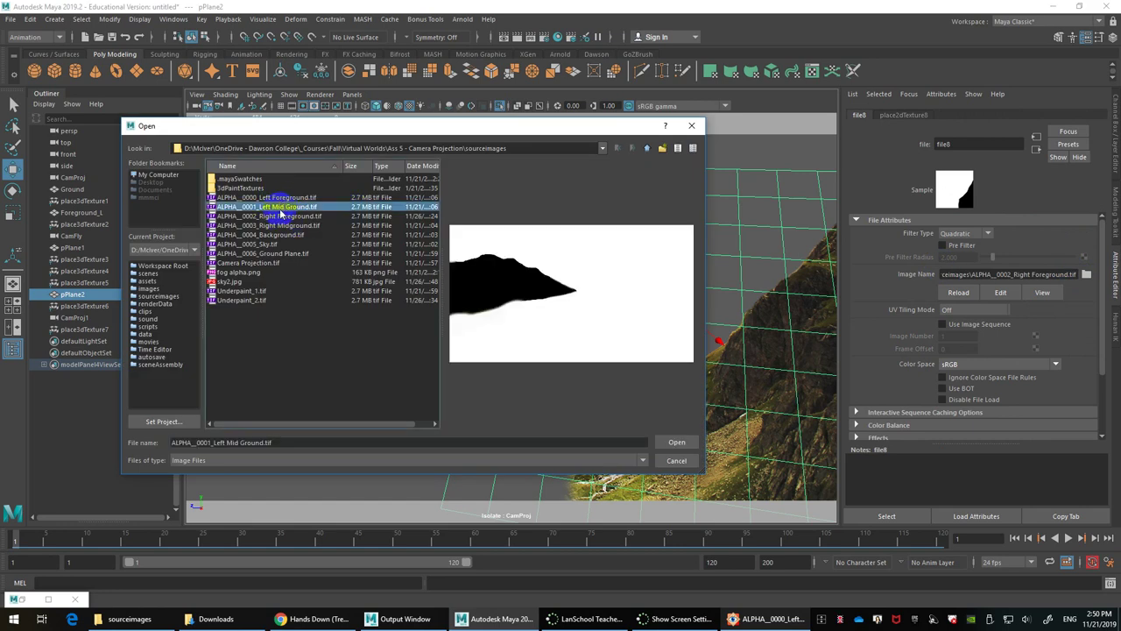
{"action": "left_click", "coordinate": [280, 216]}
{"action": "left_click", "coordinate": [282, 226]}
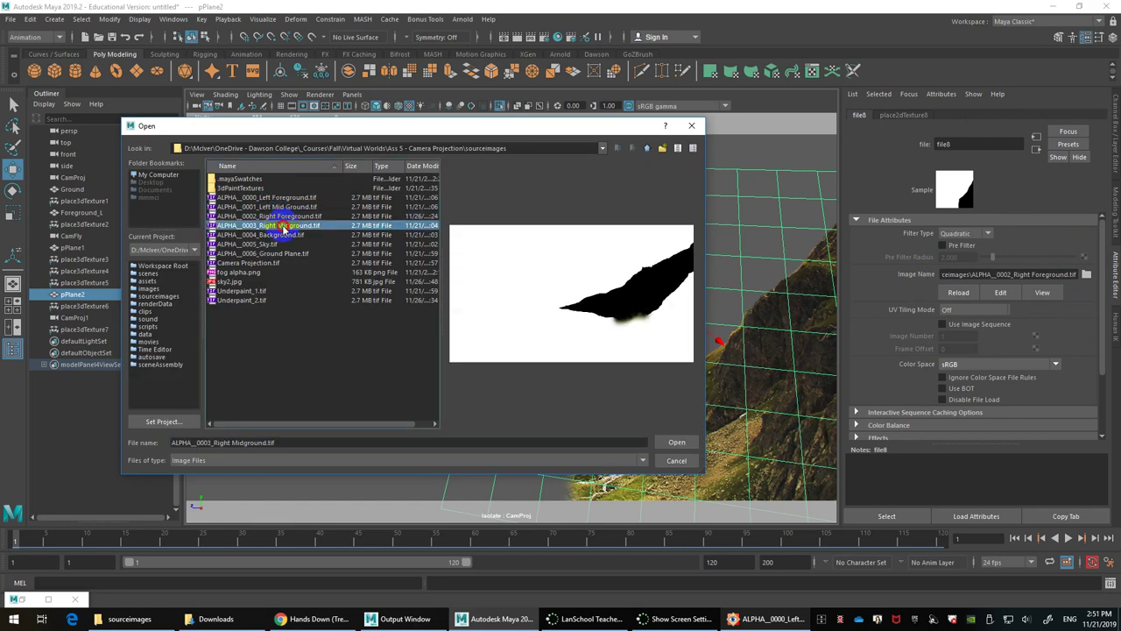
{"action": "double_click", "coordinate": [283, 226]}
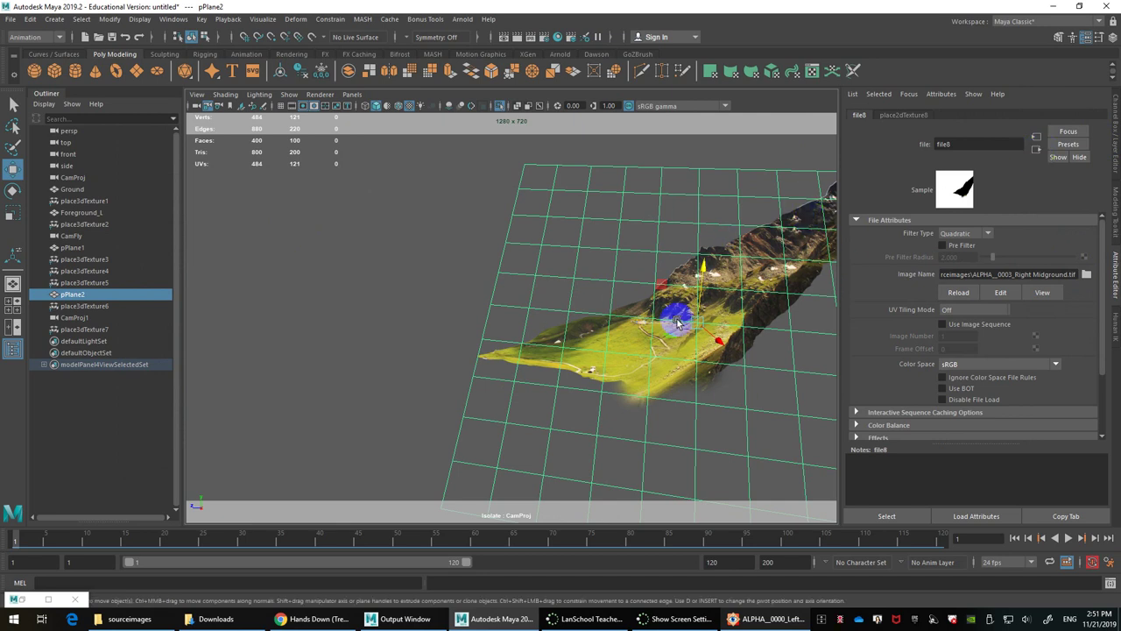
Step: Go back to the MAT_Midground_R attributes, show the whole scene again and check which material pPlane1 uses
{"action": "left_click", "coordinate": [1036, 154]}
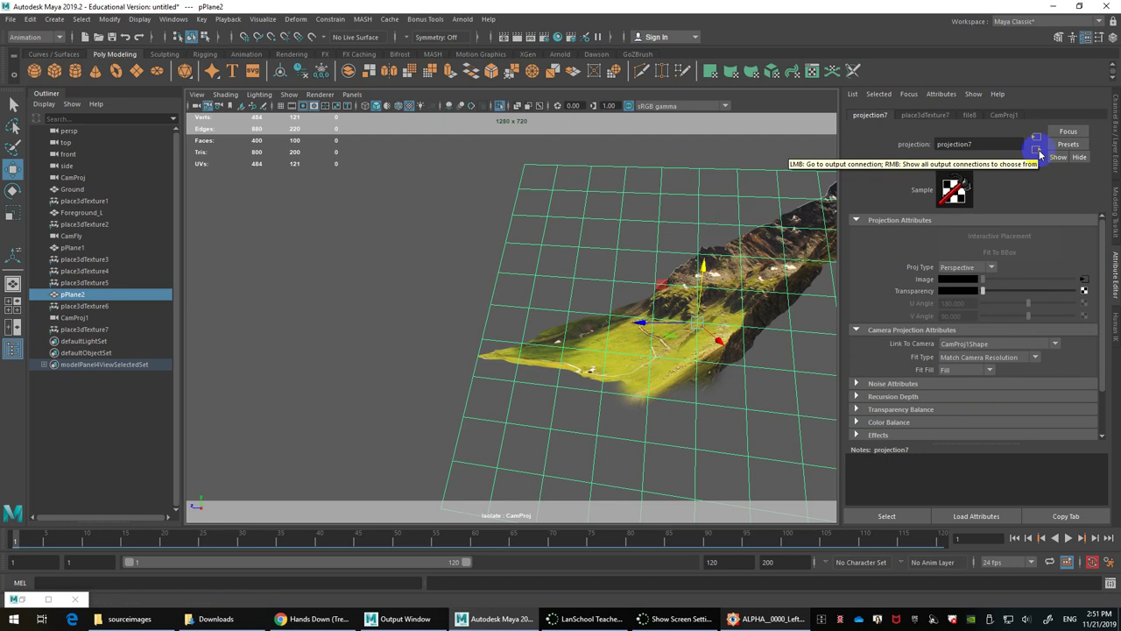
{"action": "left_click", "coordinate": [1037, 149]}
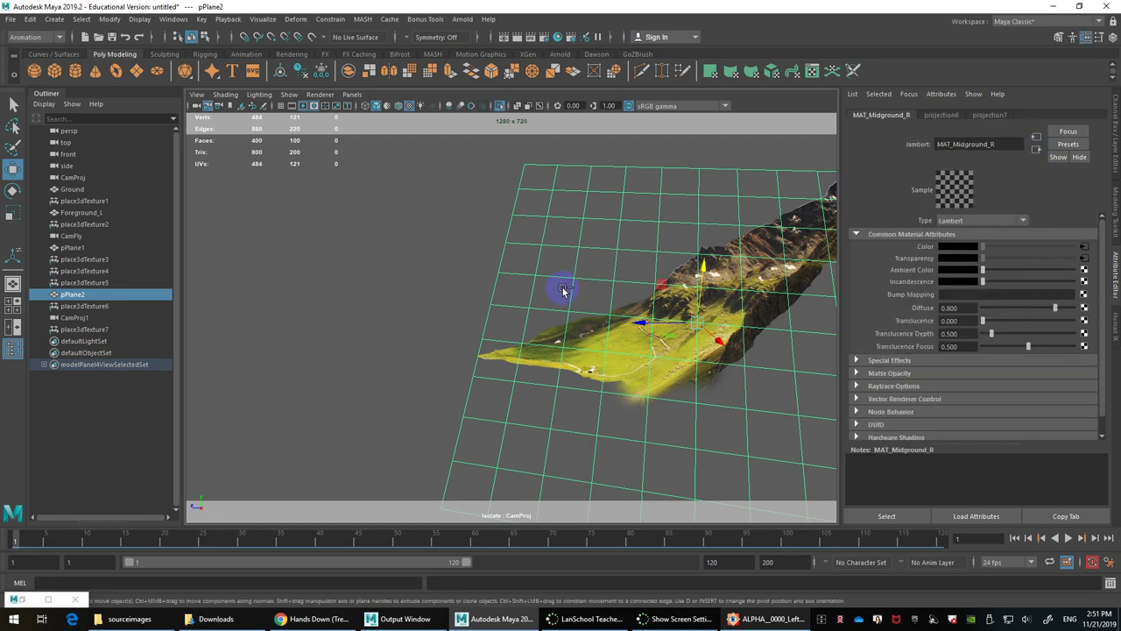
{"action": "key", "text": "ctrl+1"}
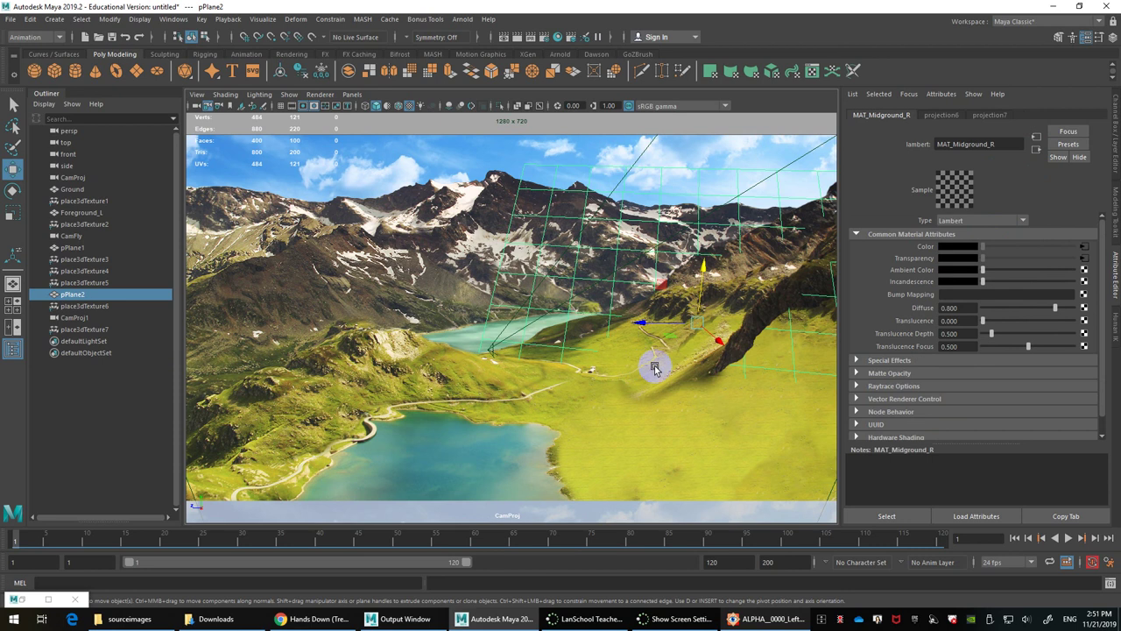
{"action": "left_click", "coordinate": [770, 309]}
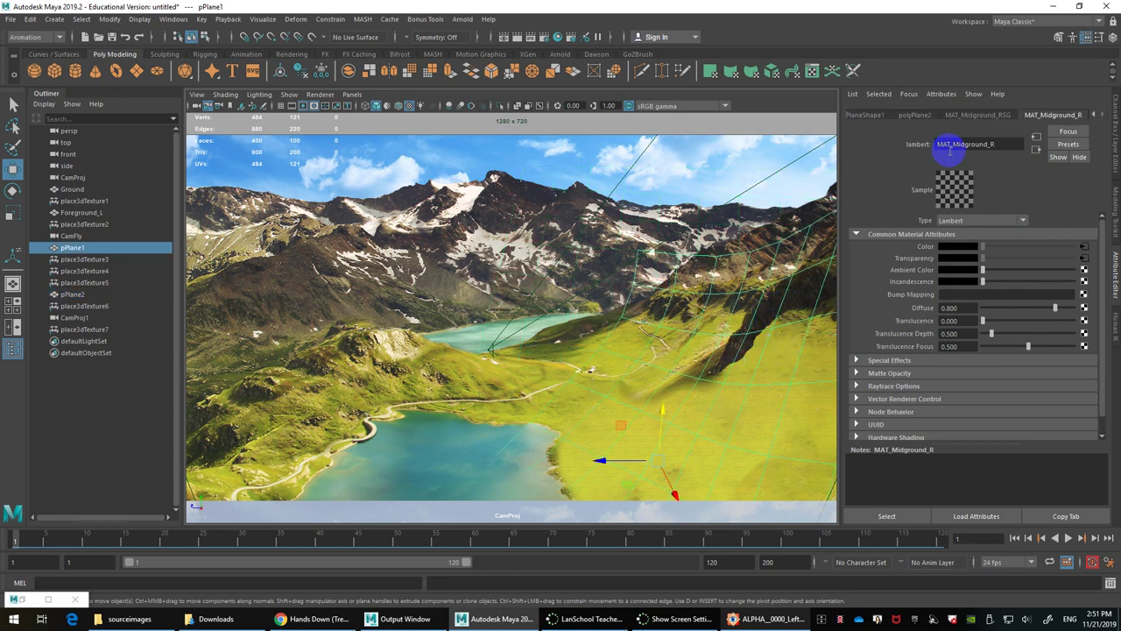
Step: Replace the file image in MAT_Midground_R's transparency projection with ALPHA__0002_Right Foreground.tif
{"action": "left_click", "coordinate": [1084, 259]}
{"action": "left_click", "coordinate": [1084, 280]}
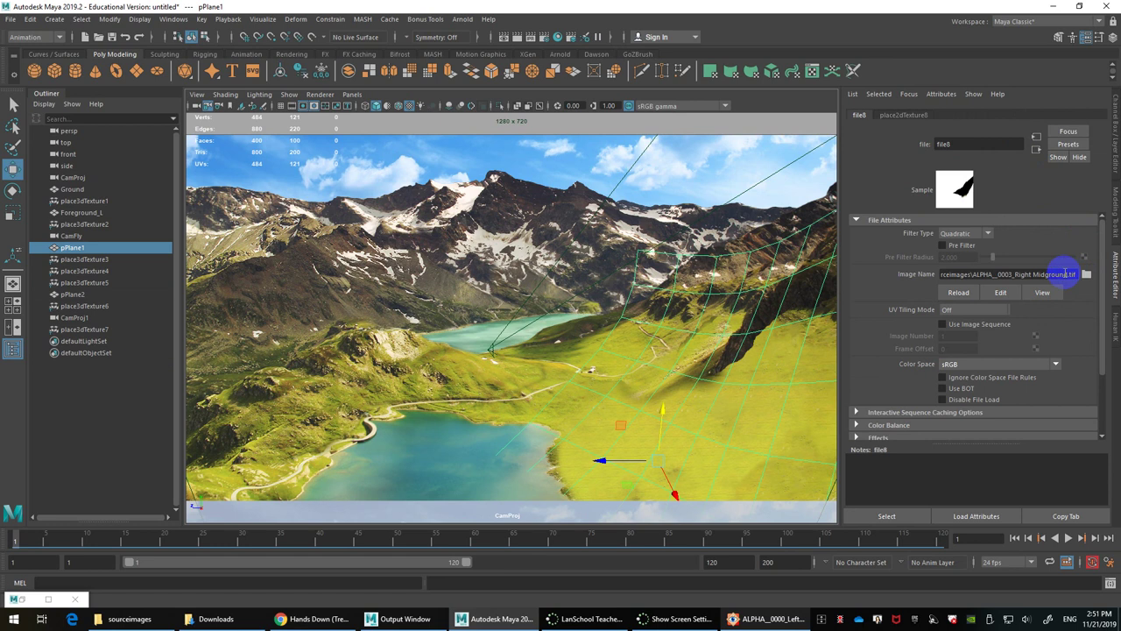
{"action": "left_click", "coordinate": [1087, 275]}
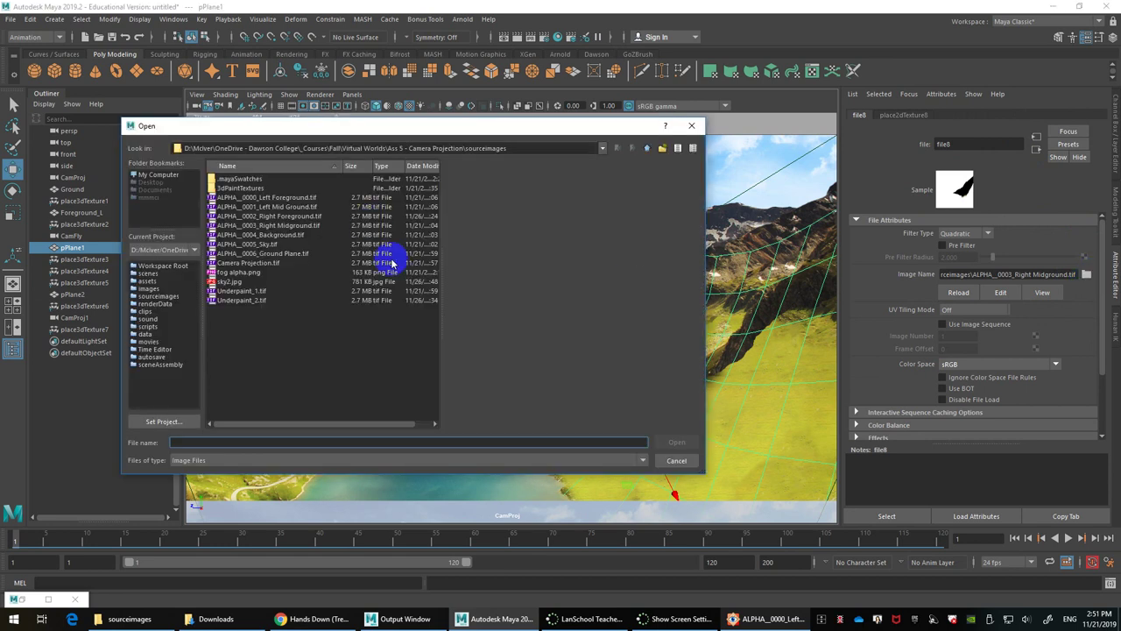
{"action": "left_click", "coordinate": [293, 227]}
{"action": "left_click", "coordinate": [283, 236]}
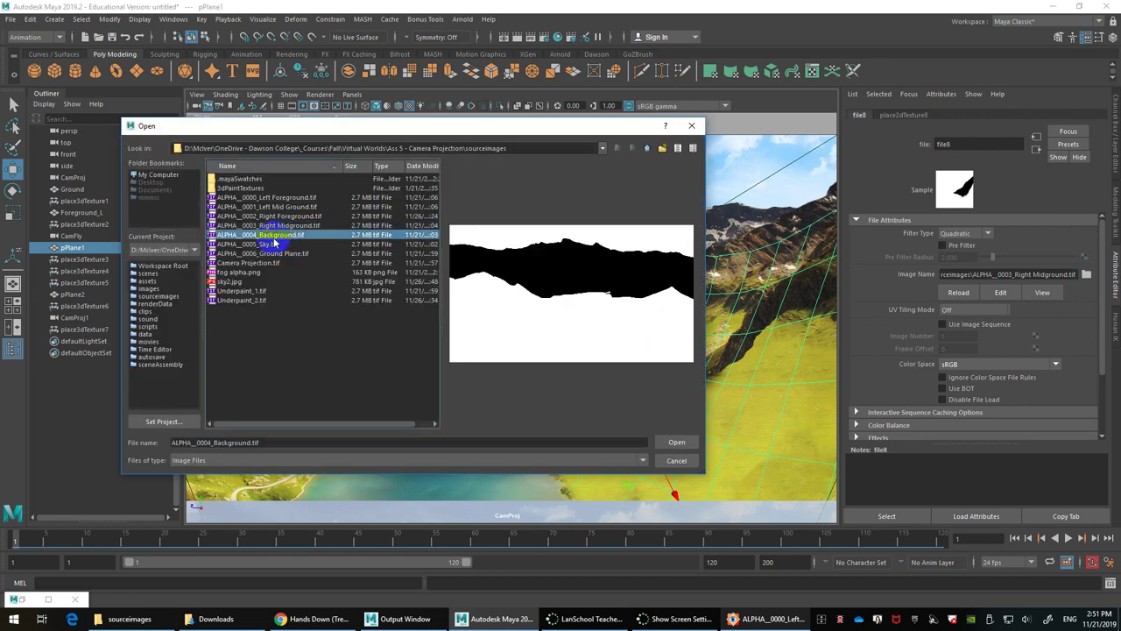
{"action": "left_click", "coordinate": [274, 243]}
{"action": "left_click", "coordinate": [274, 254]}
{"action": "left_click", "coordinate": [278, 235]}
{"action": "left_click", "coordinate": [280, 255]}
{"action": "left_click", "coordinate": [282, 216]}
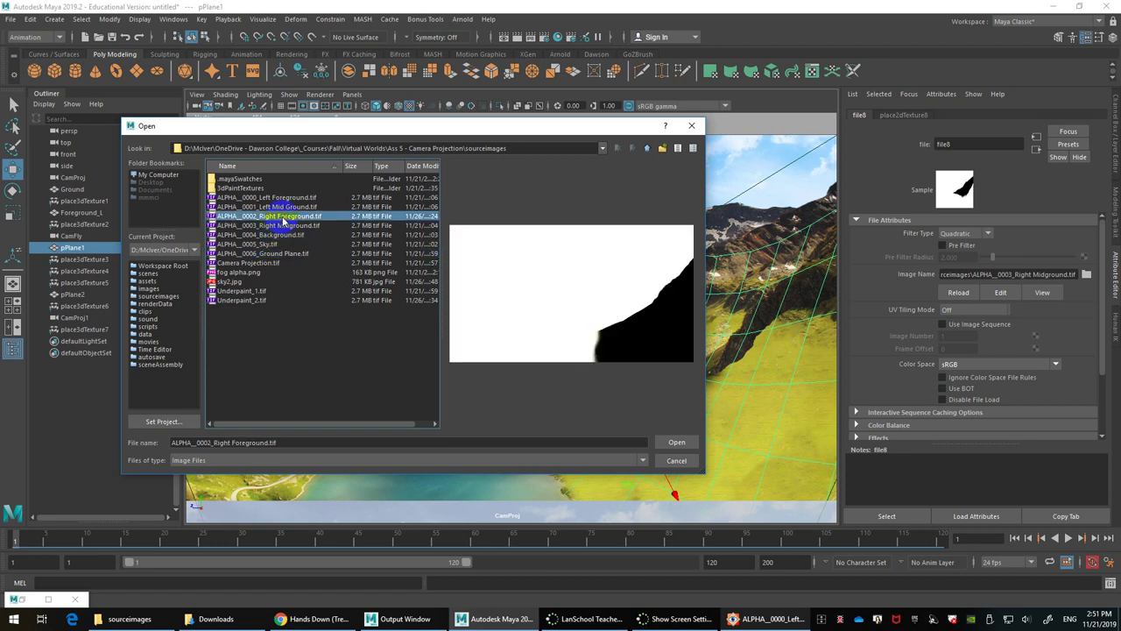
{"action": "double_click", "coordinate": [284, 219]}
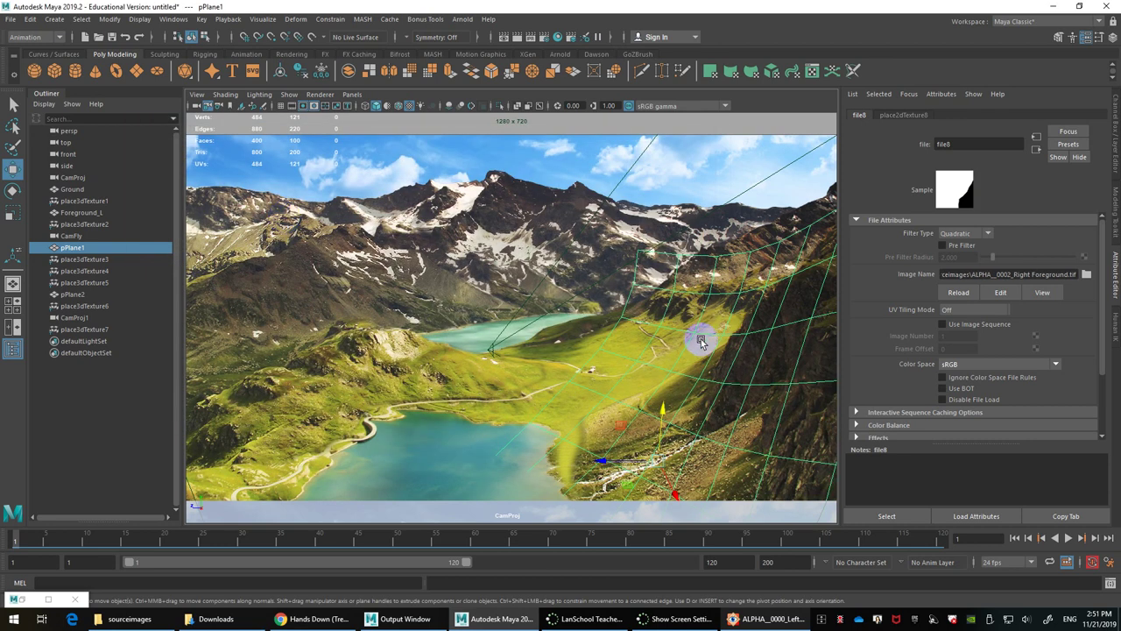
Step: Check which alpha image masks pPlane2's material and open the Hypershade
{"action": "left_click", "coordinate": [740, 237]}
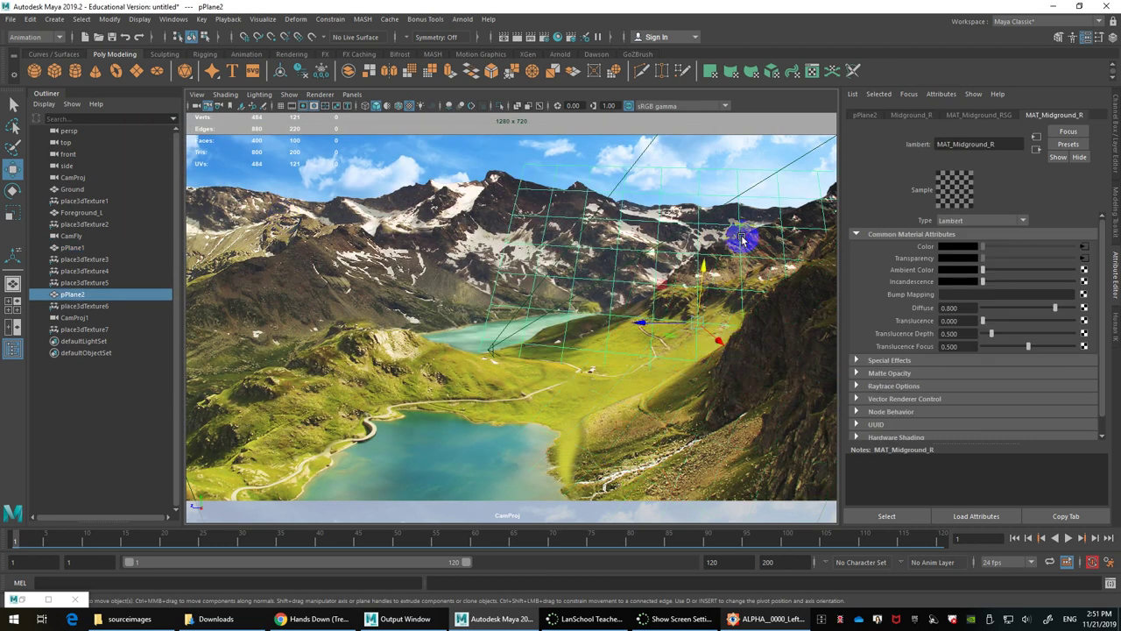
{"action": "left_click", "coordinate": [1083, 263]}
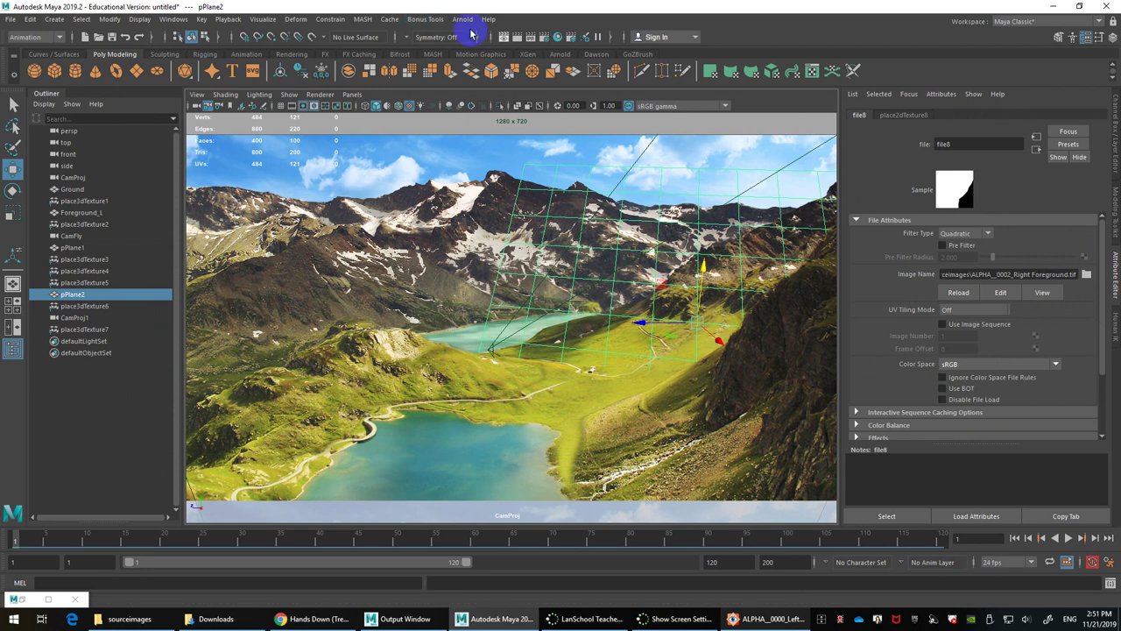
{"action": "left_click", "coordinate": [558, 37]}
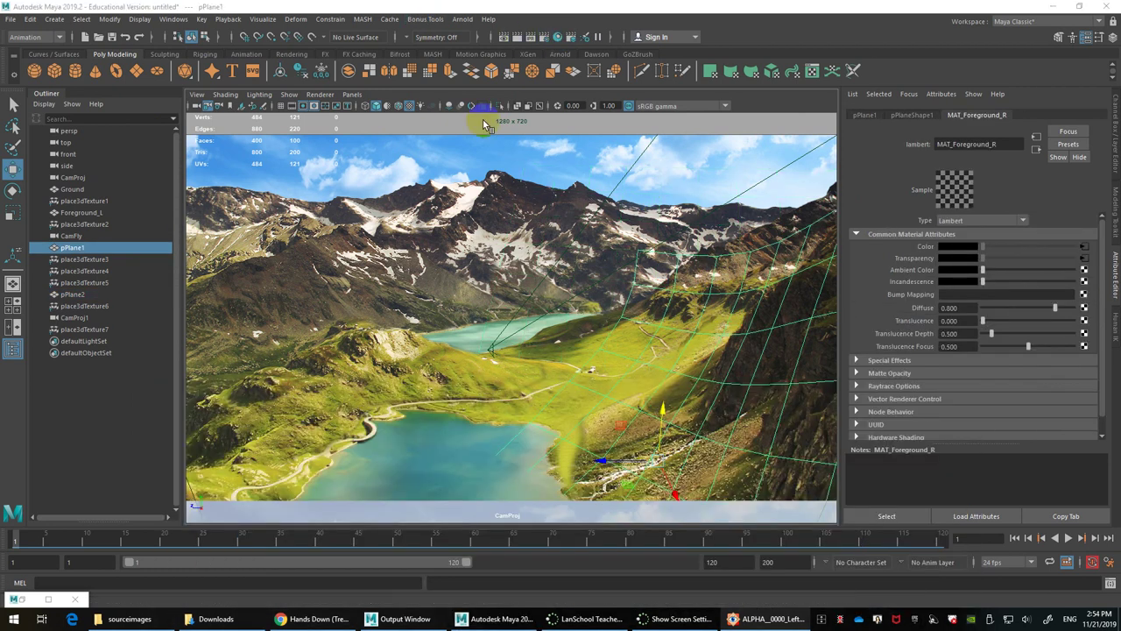
Step: Look through the CamFly camera, then play and scrub its animation to preview the projected planes
{"action": "left_click", "coordinate": [352, 94]}
{"action": "mouse_move", "coordinate": [412, 106]}
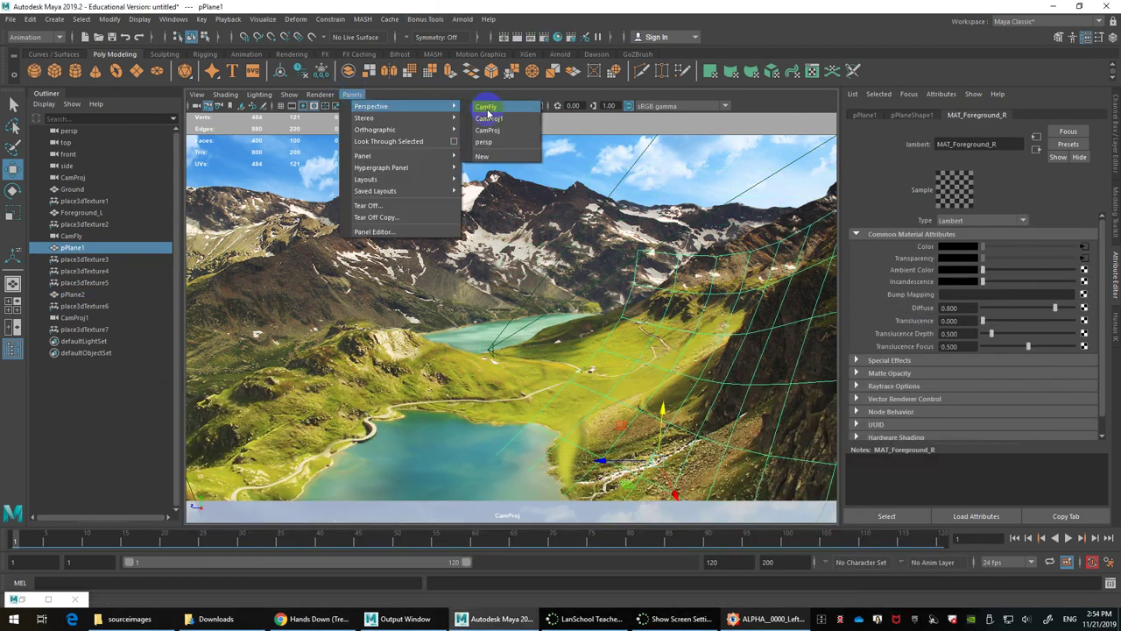
{"action": "left_click", "coordinate": [486, 107]}
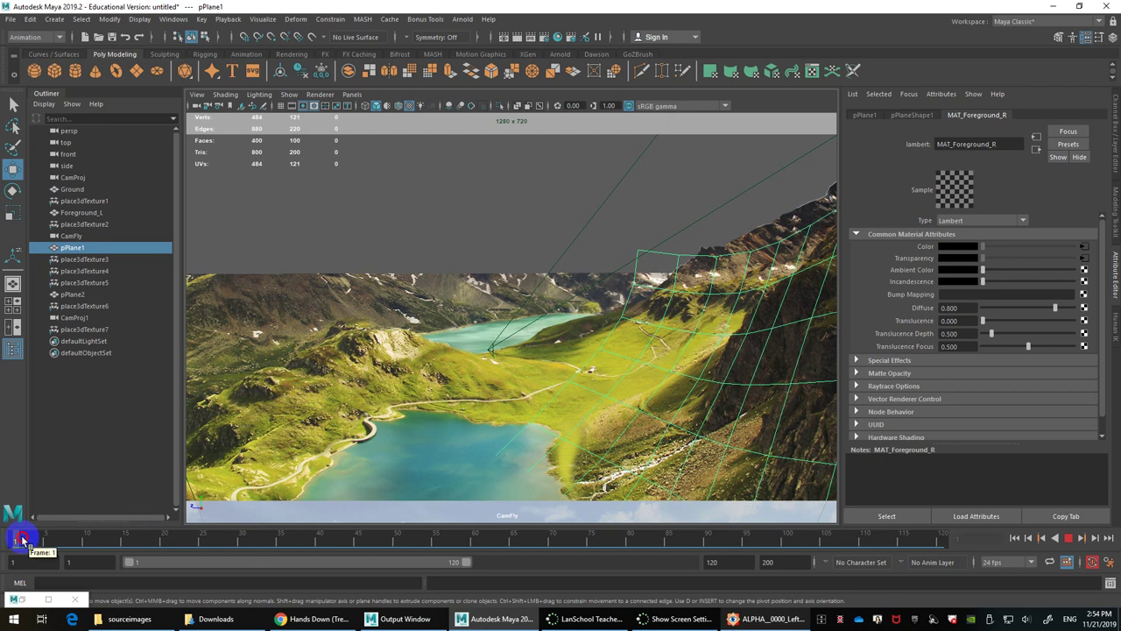
{"action": "left_click_drag", "start_coordinate": [22, 538], "coordinate": [631, 526]}
{"action": "left_click", "coordinate": [418, 200]}
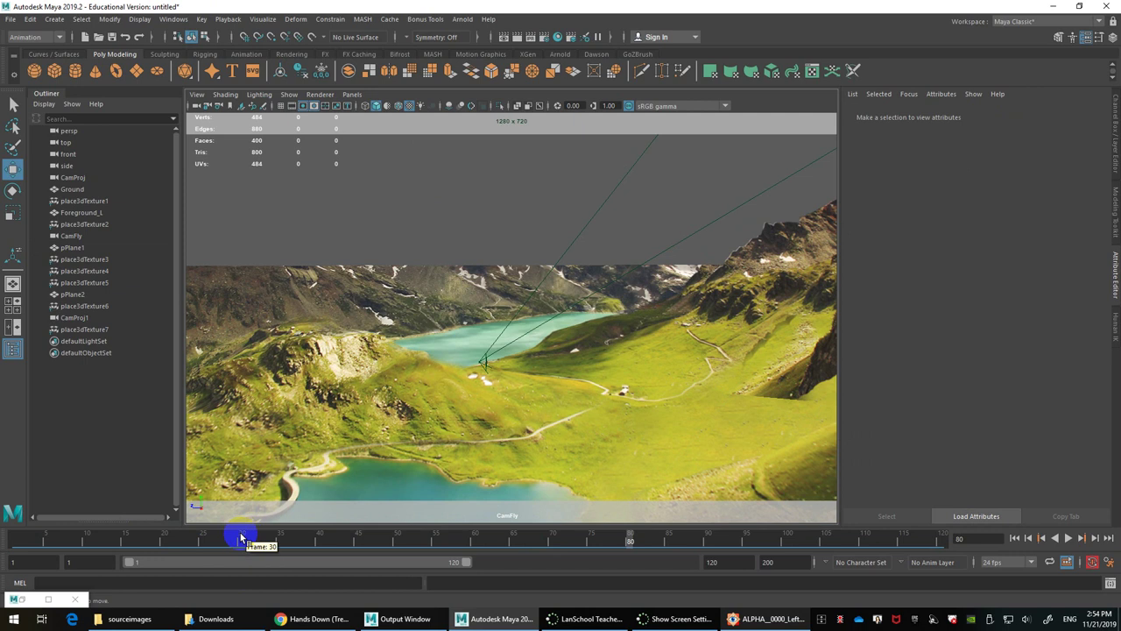
{"action": "key", "text": "alt+v"}
{"action": "left_click_drag", "start_coordinate": [793, 582], "coordinate": [426, 590]}
Step: Compare pPlane2 isolated and within the whole scene in the CamFly view, and scrub the animation to frame 42
{"action": "left_click", "coordinate": [790, 334]}
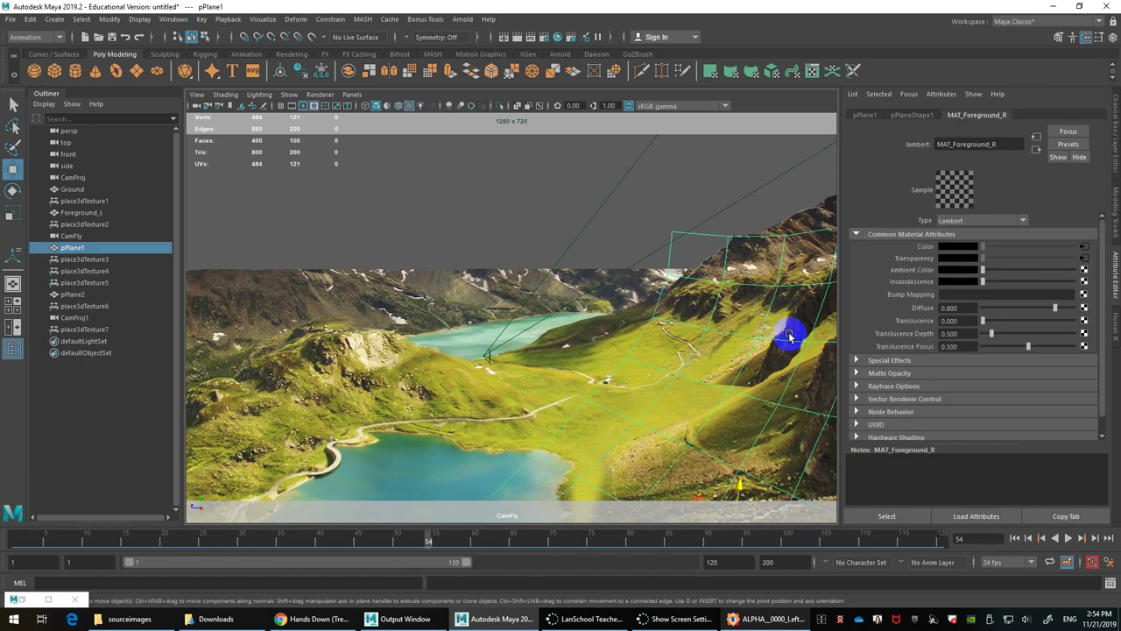
{"action": "left_click", "coordinate": [800, 213]}
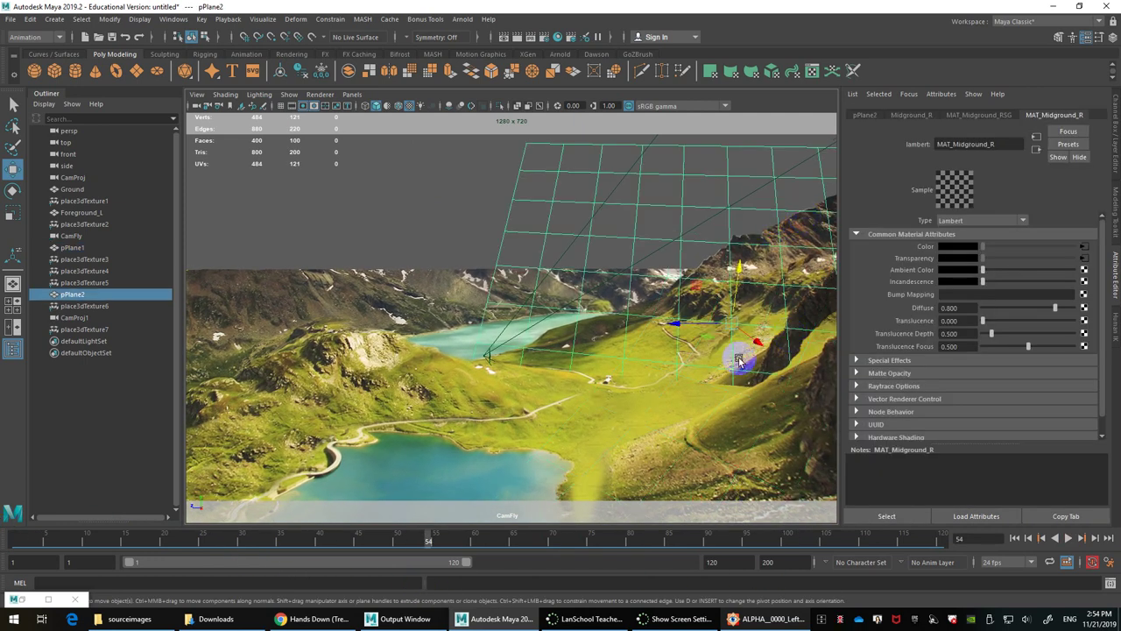
{"action": "key", "text": "ctrl+1"}
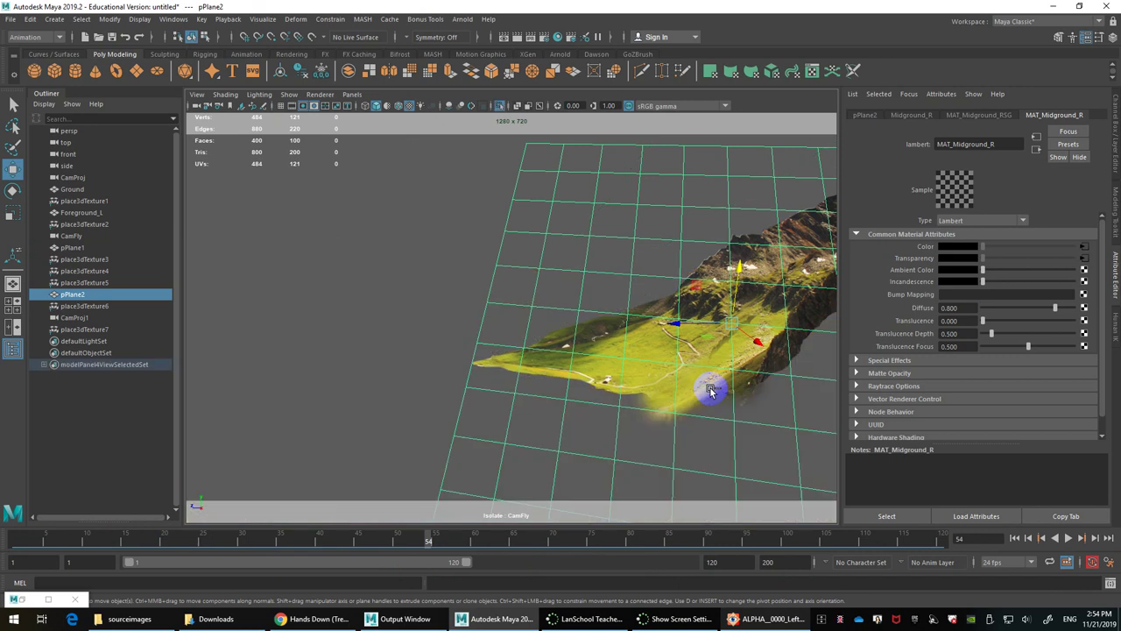
{"action": "key", "text": "ctrl+1"}
{"action": "key", "text": "ctrl+1"}
{"action": "key", "text": "ctrl+1"}
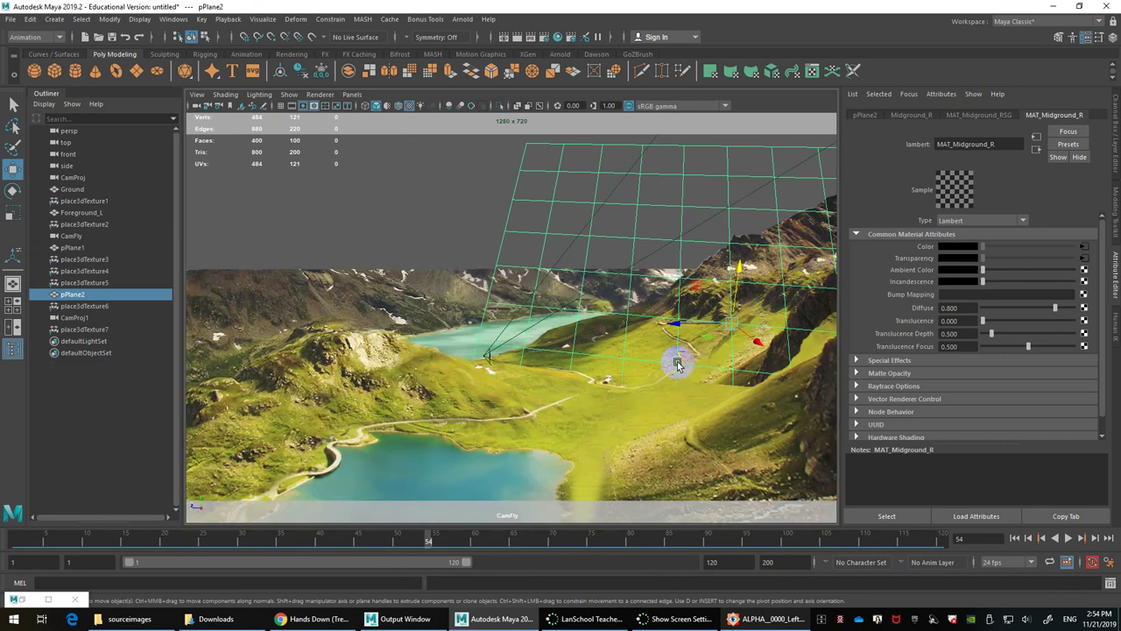
{"action": "left_click", "coordinate": [506, 544]}
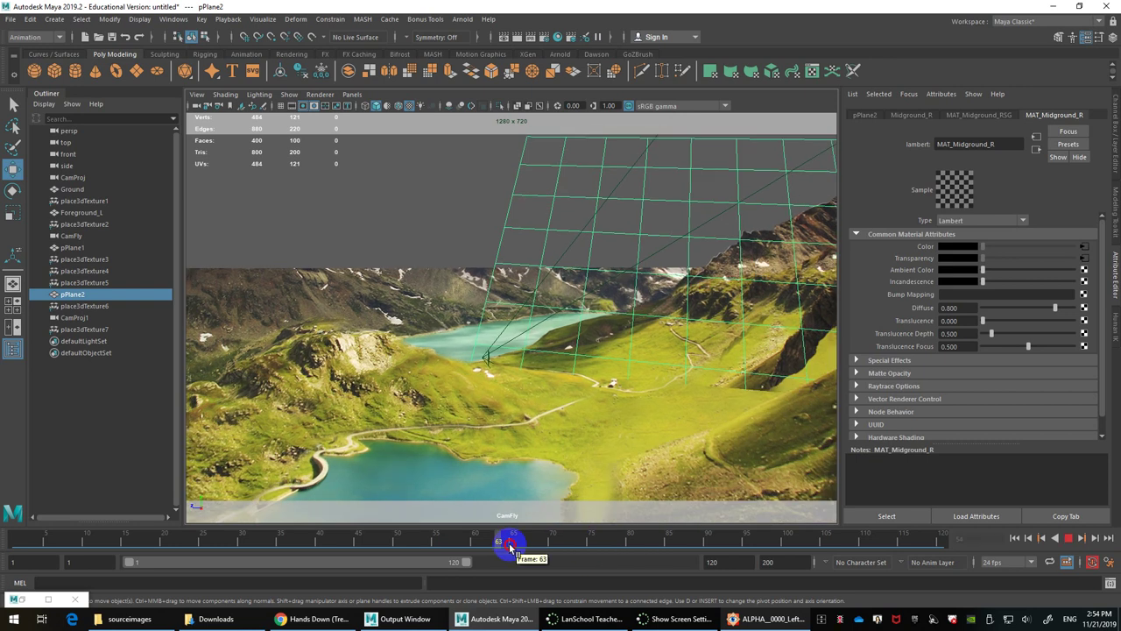
{"action": "left_click_drag", "start_coordinate": [510, 547], "coordinate": [334, 543]}
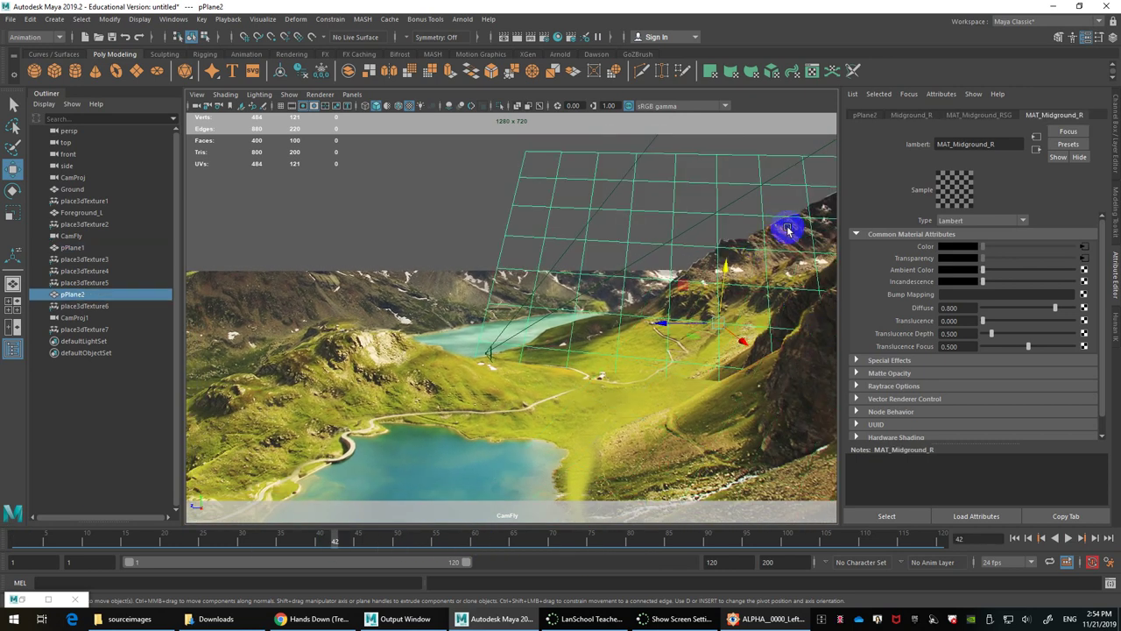
Step: Replace the file image in MAT_Midground_R's color projection with Underpaint_2.tif and return to the projection attributes
{"action": "left_click", "coordinate": [1086, 251]}
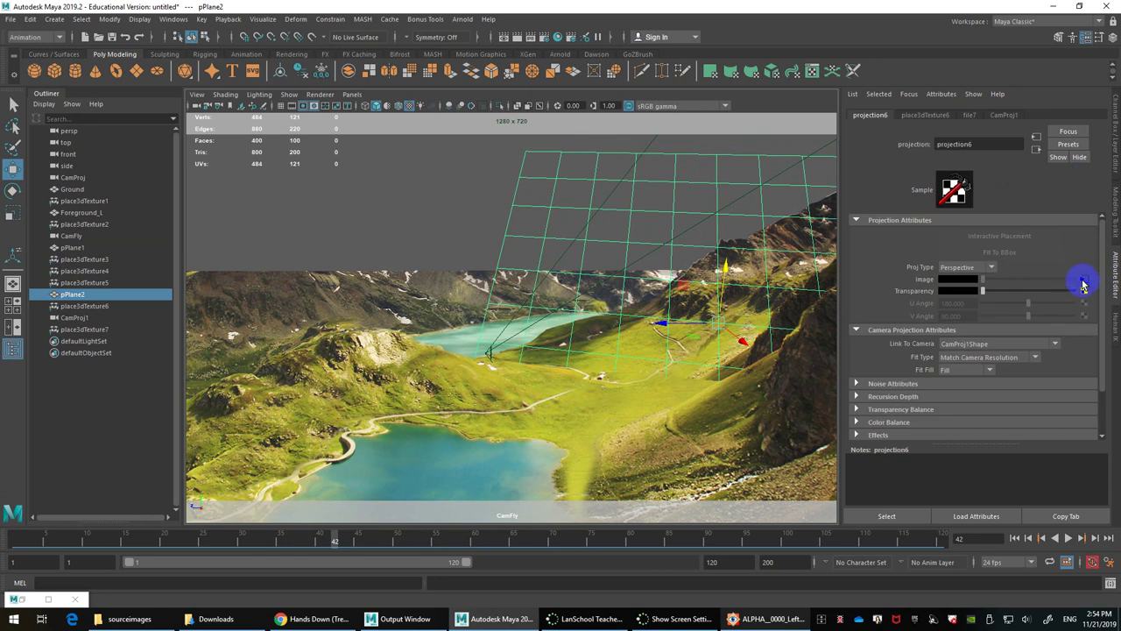
{"action": "left_click", "coordinate": [1084, 281]}
{"action": "left_click", "coordinate": [1086, 275]}
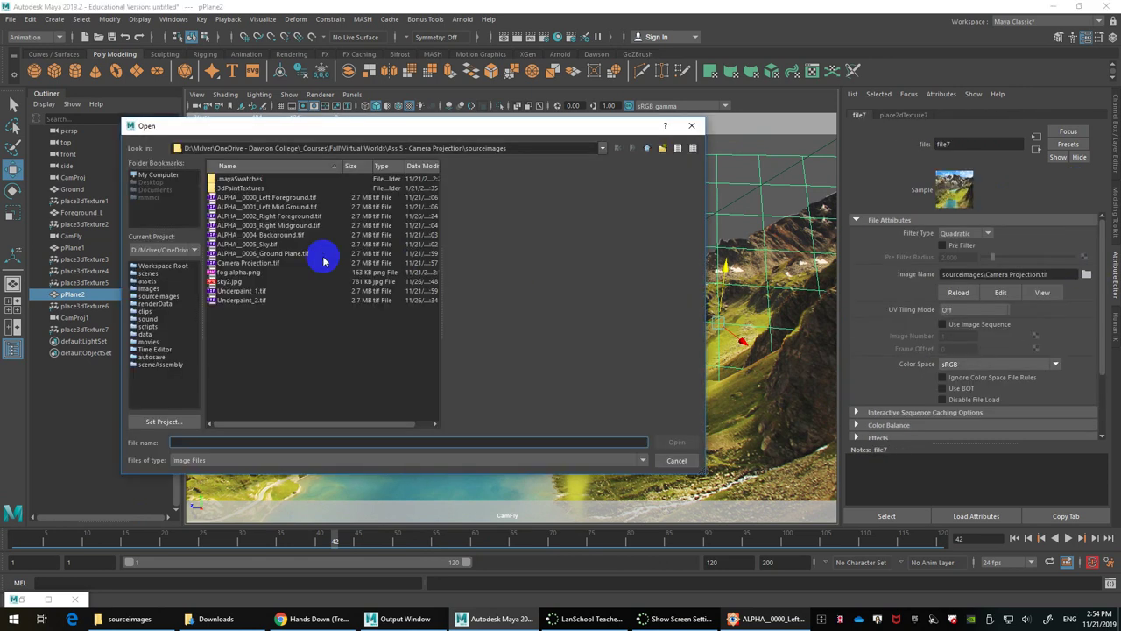
{"action": "left_click", "coordinate": [248, 292]}
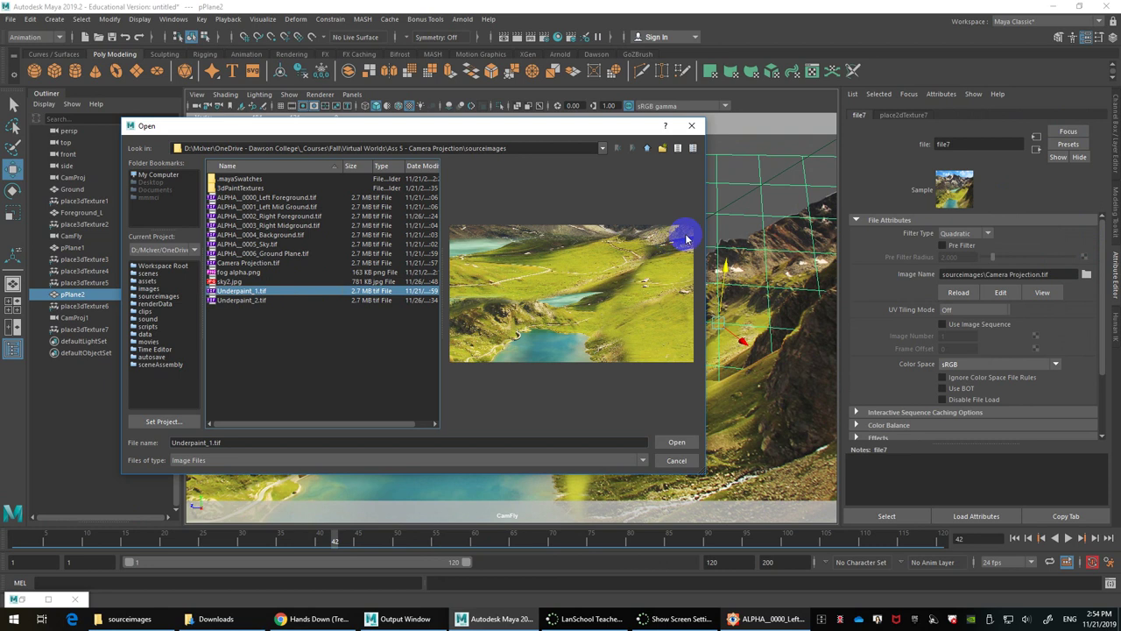
{"action": "left_click", "coordinate": [258, 300]}
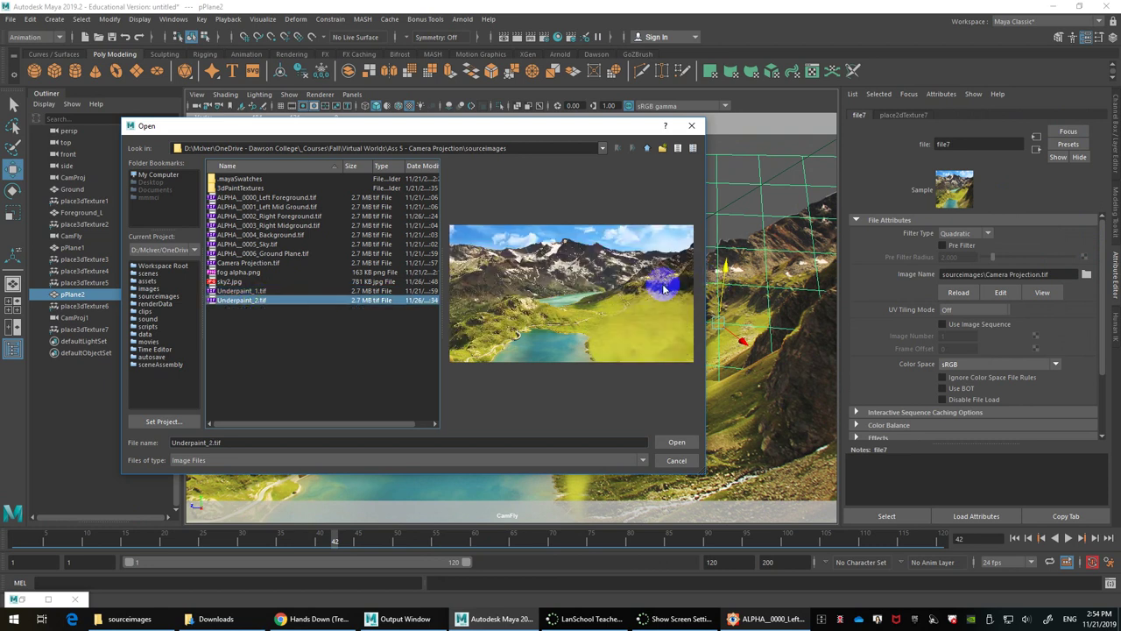
{"action": "left_click", "coordinate": [261, 263]}
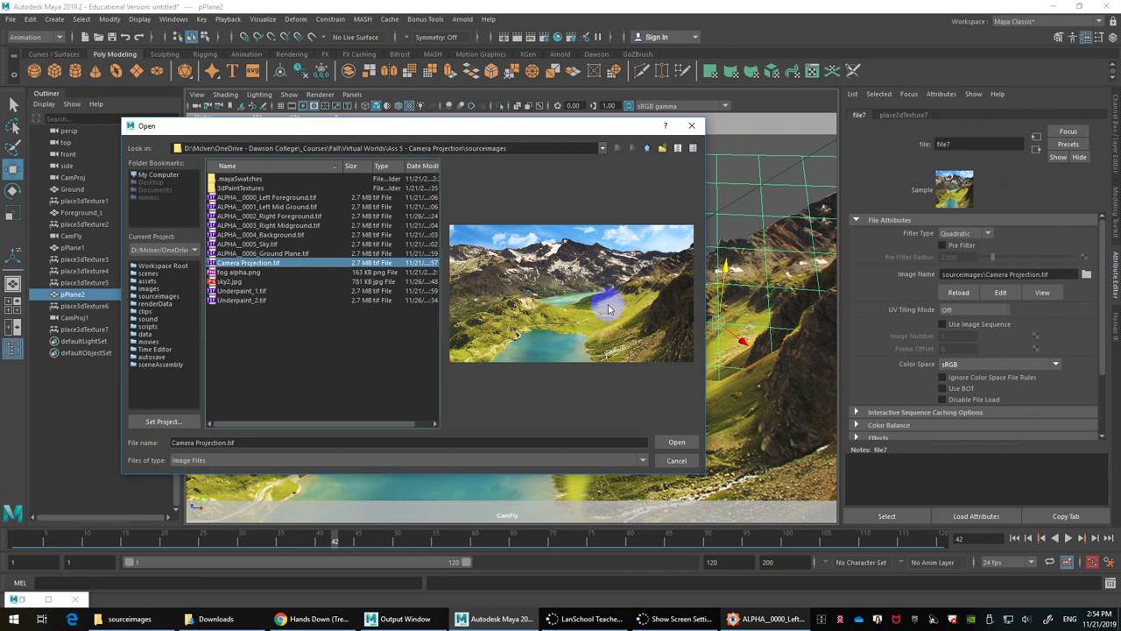
{"action": "left_click", "coordinate": [248, 301]}
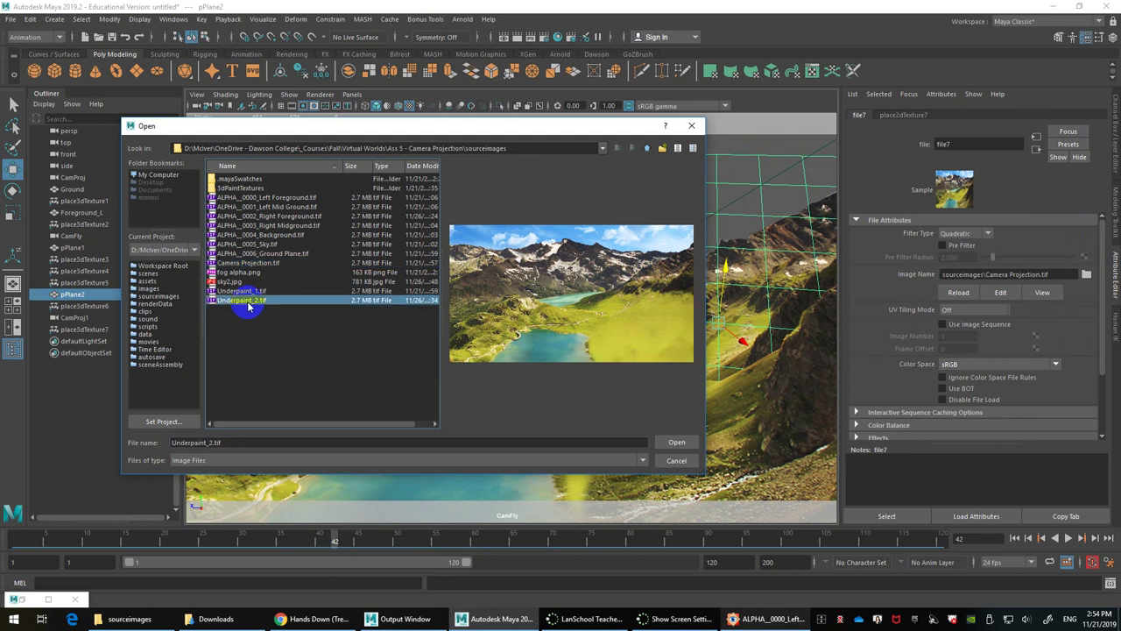
{"action": "double_click", "coordinate": [248, 301]}
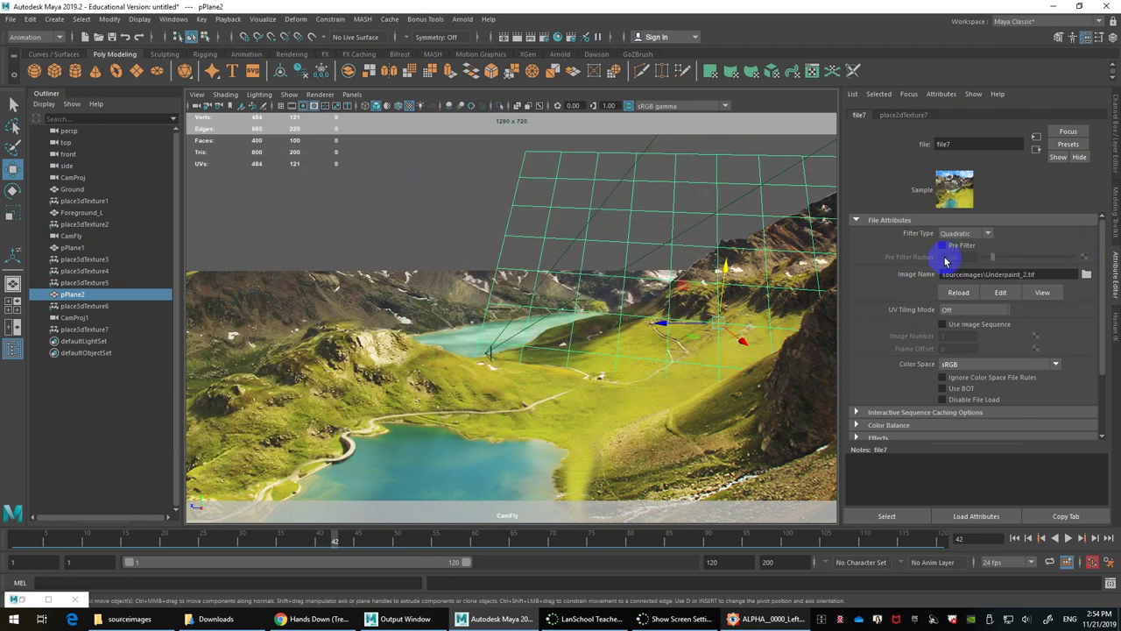
{"action": "left_click", "coordinate": [1036, 152]}
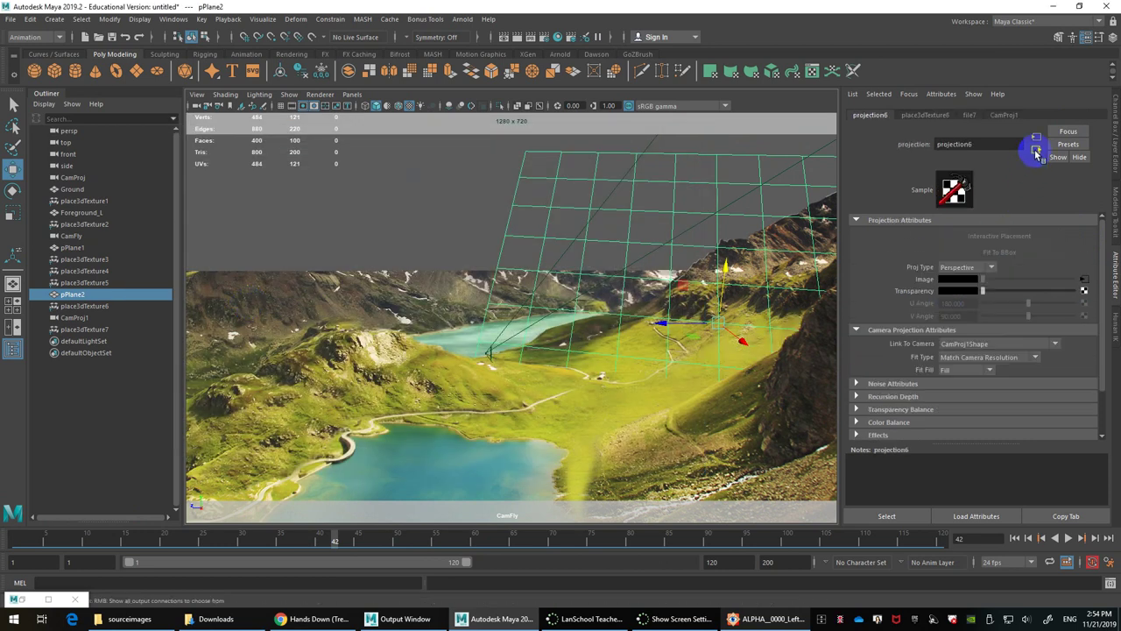
Step: Scrub the CamFly animation to examine the underpaint on pPlane2 and recheck the image file in its color projection
{"action": "left_click_drag", "start_coordinate": [188, 538], "coordinate": [289, 536]}
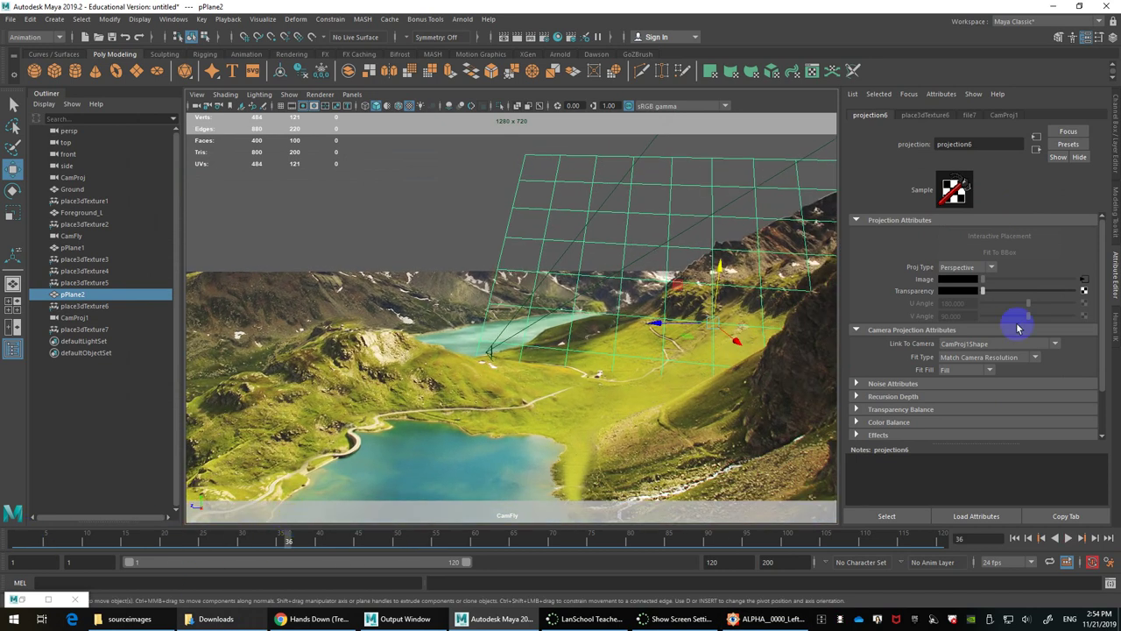
{"action": "left_click", "coordinate": [1036, 152]}
{"action": "left_click", "coordinate": [1082, 247]}
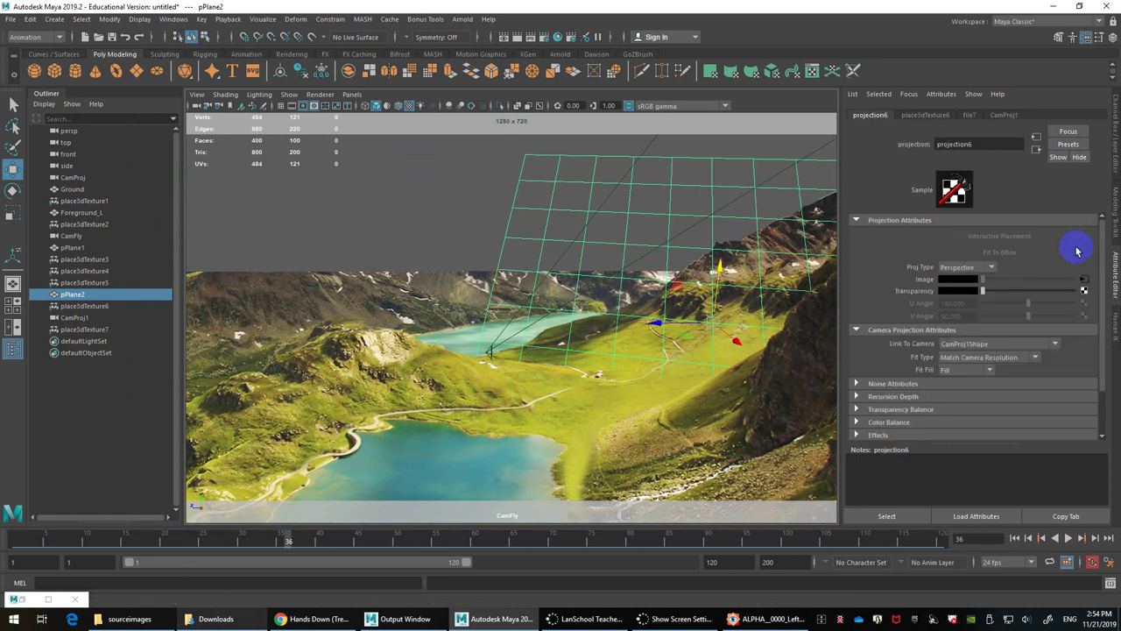
{"action": "left_click", "coordinate": [1086, 280]}
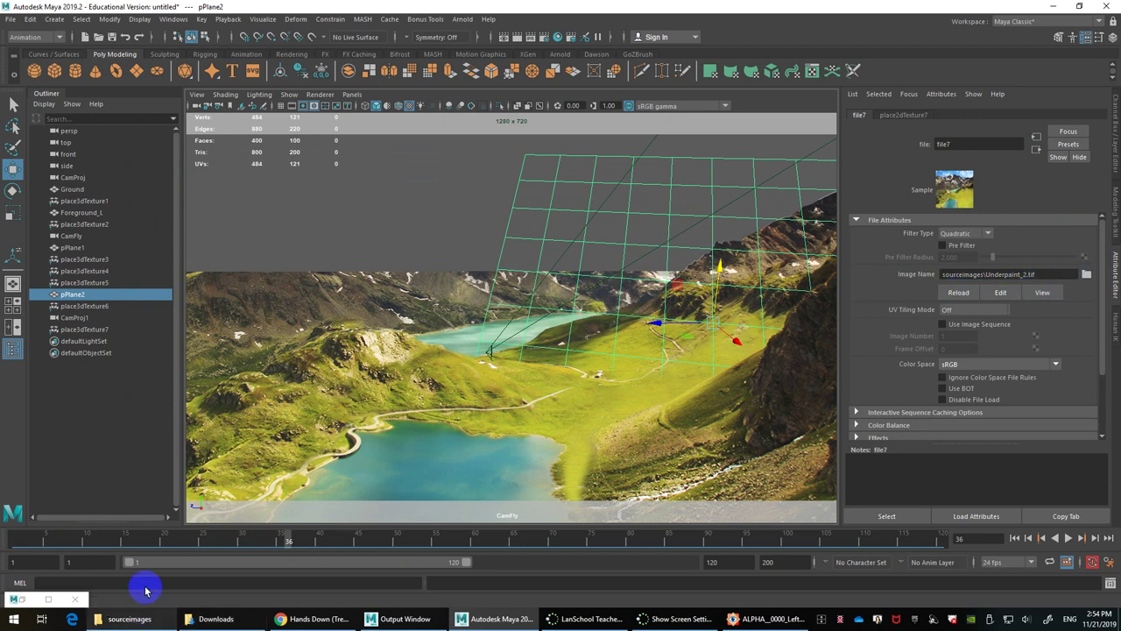
{"action": "left_click", "coordinate": [171, 540]}
{"action": "left_click_drag", "start_coordinate": [171, 541], "coordinate": [323, 547]}
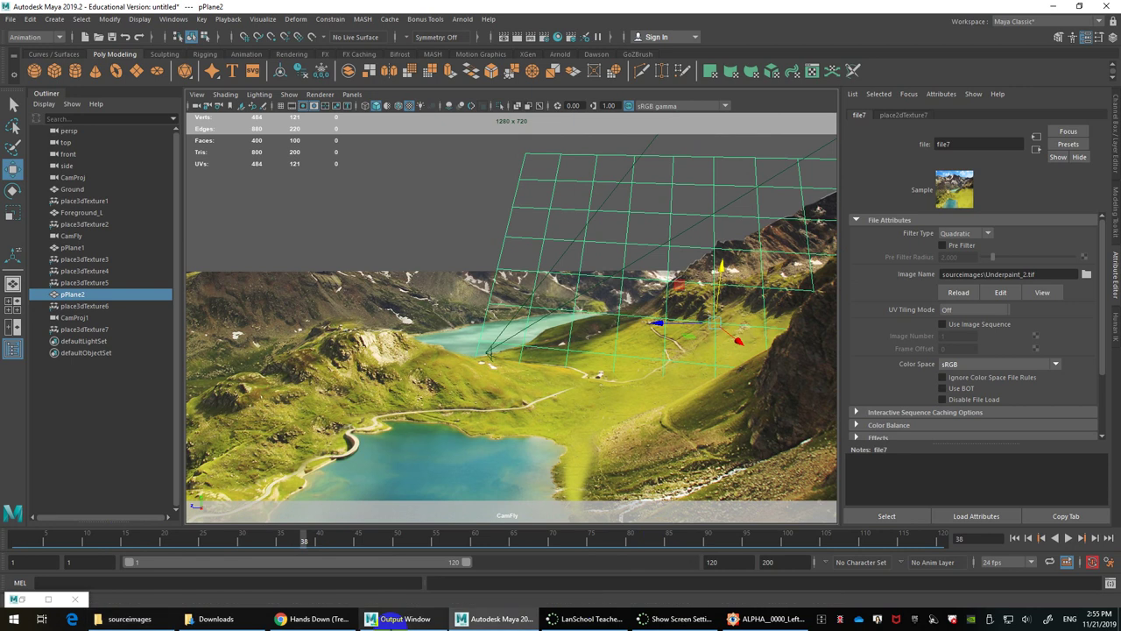
Step: Switch to FastStone Image Viewer, maximize it and browse through the source images to Underpaint_2.tif
{"action": "left_click", "coordinate": [768, 618]}
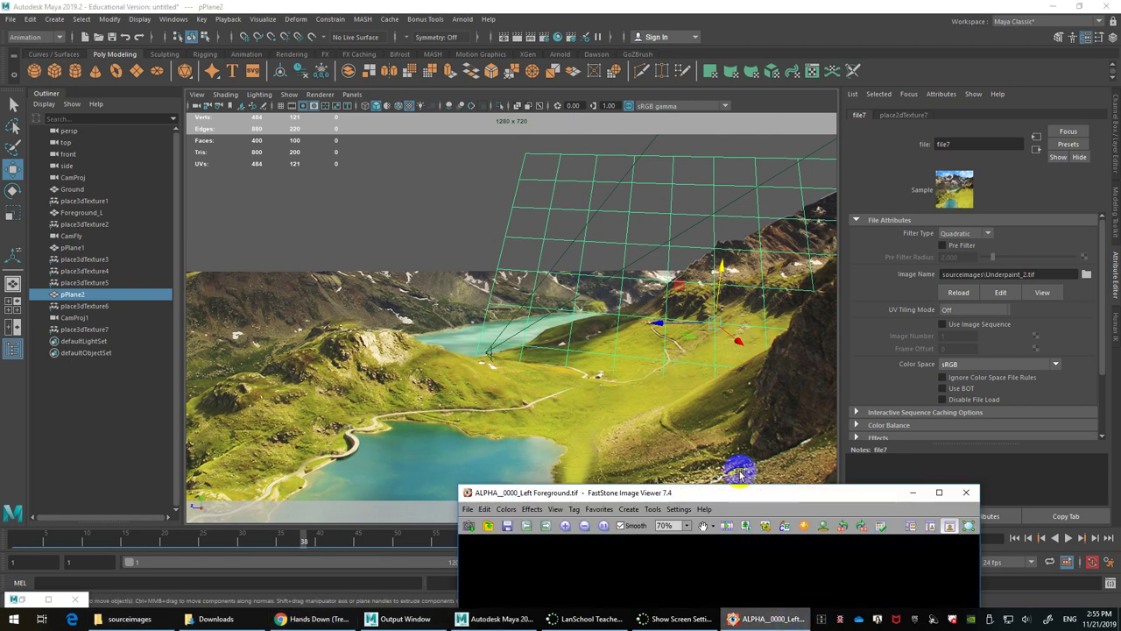
{"action": "double_click", "coordinate": [719, 492]}
{"action": "scroll", "coordinate": [687, 293], "scroll_direction": "down", "scroll_amount": 2}
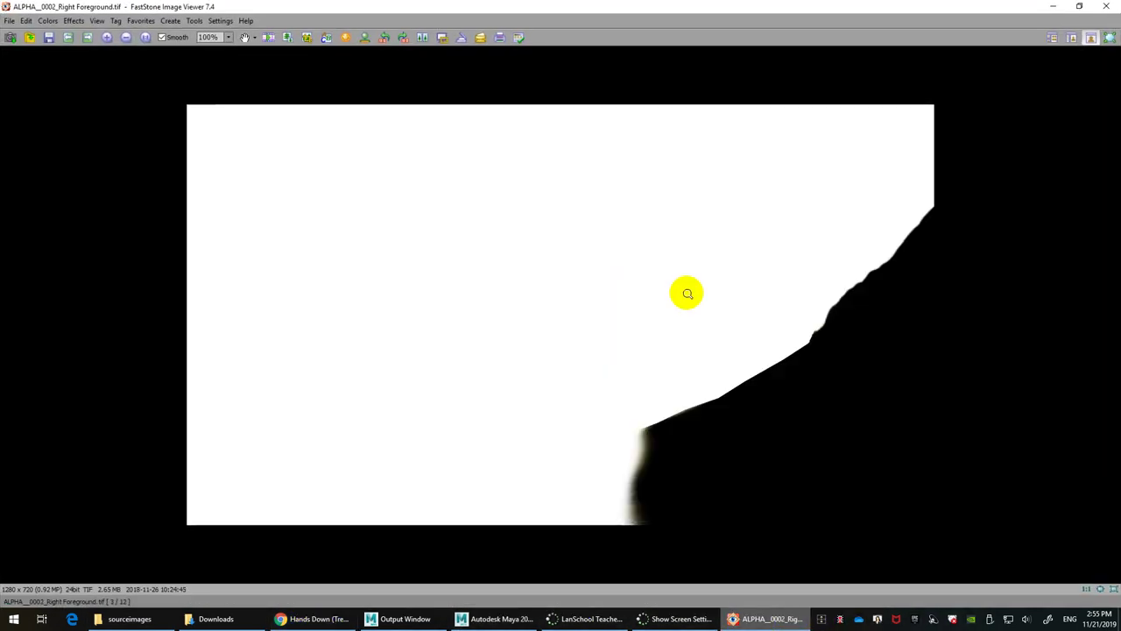
{"action": "scroll", "coordinate": [688, 293], "scroll_direction": "down", "scroll_amount": 9}
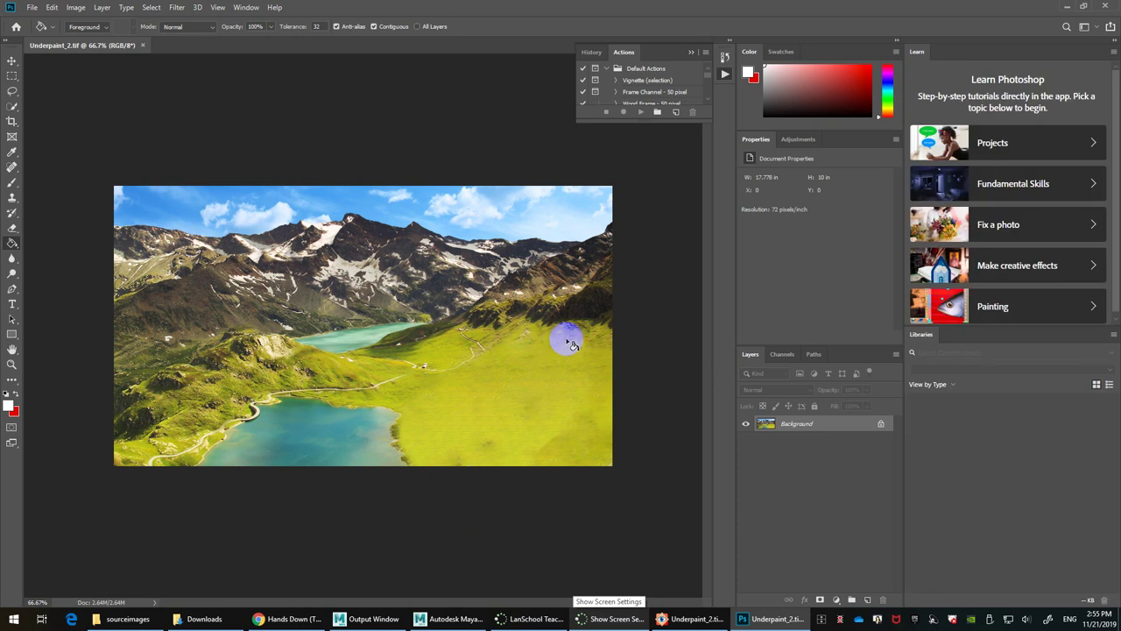
Step: Paint over the dark rock above the meadow in Underpaint_2.tif with the Spot Healing Brush
{"action": "scroll", "coordinate": [569, 344], "scroll_direction": "up", "scroll_amount": 2, "text": "alt"}
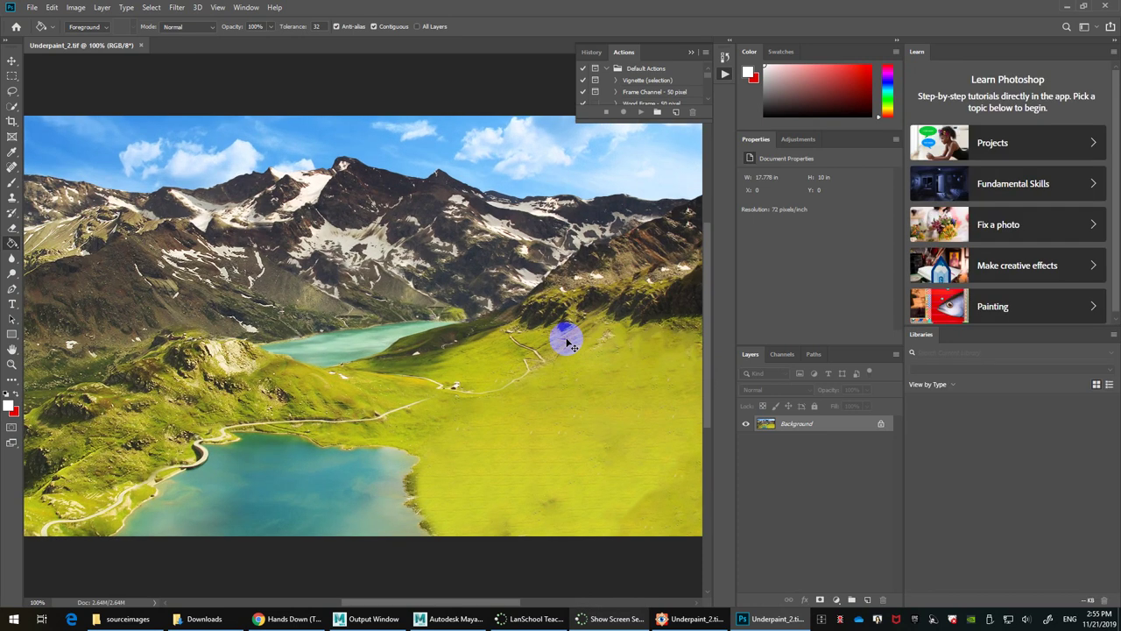
{"action": "left_click_drag", "start_coordinate": [628, 325], "coordinate": [11, 401]}
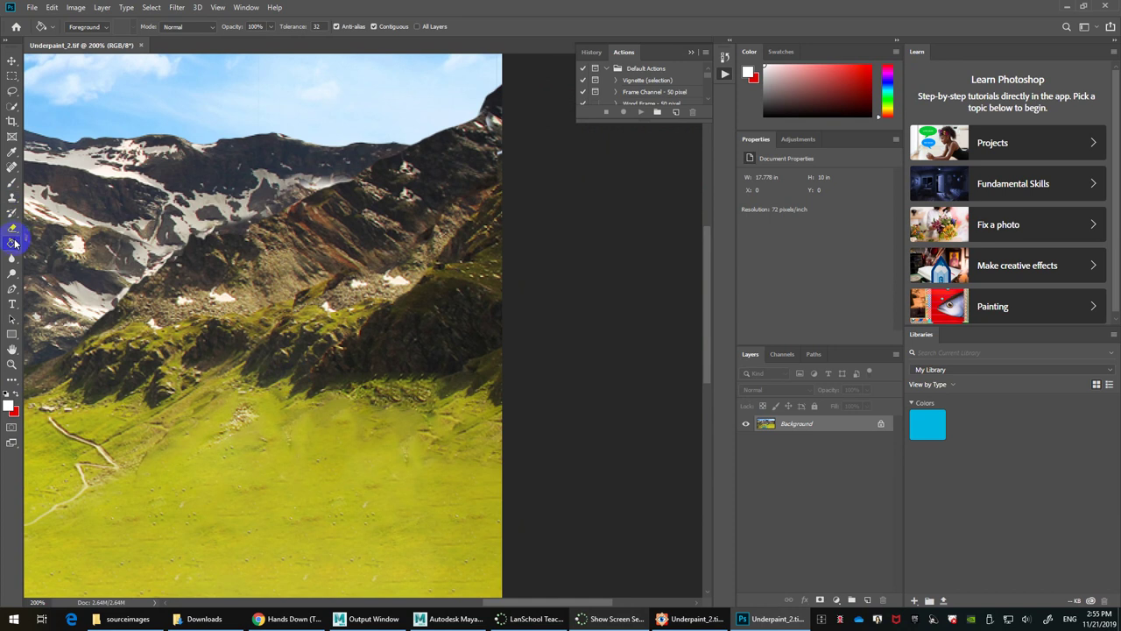
{"action": "key", "text": "j"}
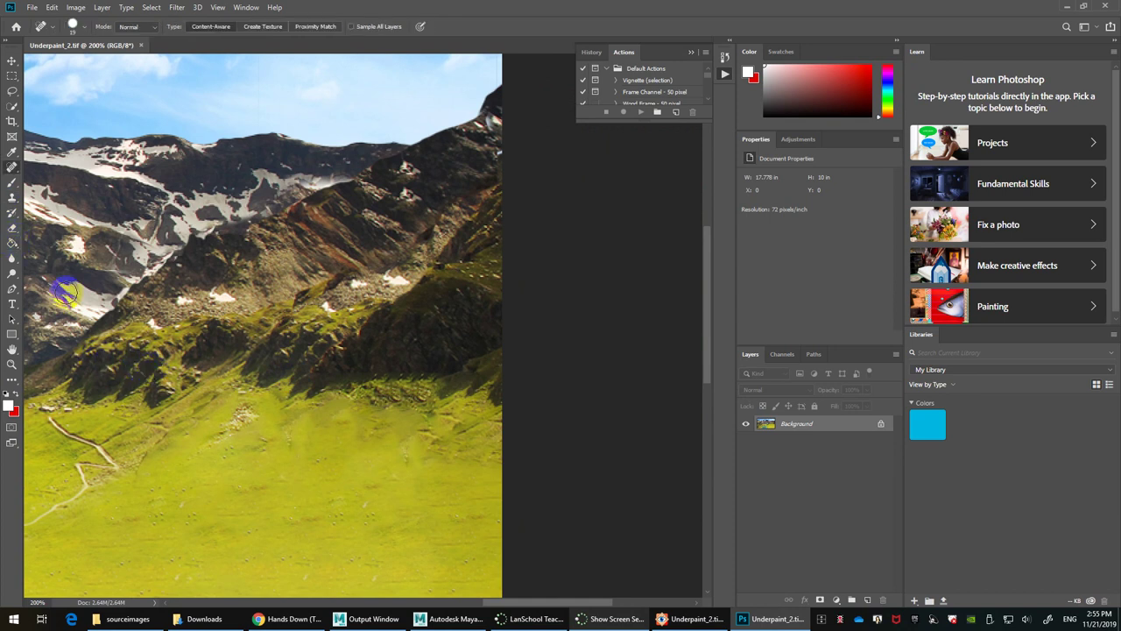
{"action": "right_click", "coordinate": [15, 168]}
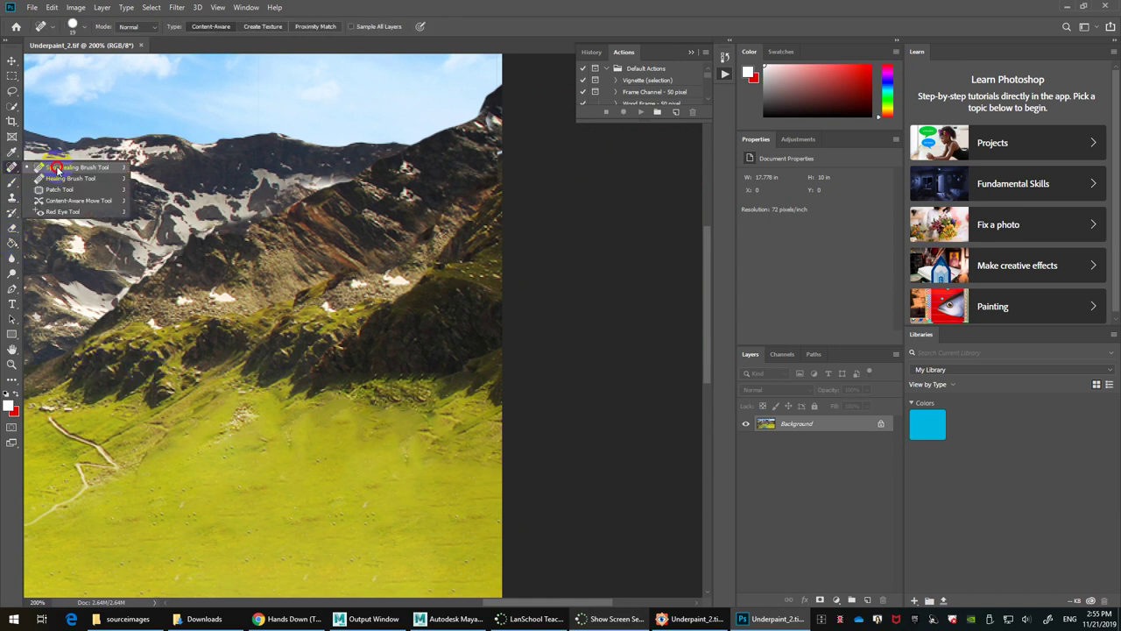
{"action": "left_click", "coordinate": [57, 168]}
{"action": "mouse_move", "coordinate": [350, 342]}
{"action": "left_mouse_down"}
{"action": "mouse_move", "coordinate": [306, 367]}
{"action": "mouse_move", "coordinate": [307, 393]}
{"action": "mouse_move", "coordinate": [347, 352]}
{"action": "mouse_move", "coordinate": [385, 342]}
{"action": "mouse_move", "coordinate": [383, 362]}
{"action": "mouse_move", "coordinate": [389, 346]}
{"action": "mouse_move", "coordinate": [350, 349]}
{"action": "mouse_move", "coordinate": [362, 322]}
{"action": "mouse_move", "coordinate": [331, 347]}
{"action": "mouse_move", "coordinate": [311, 390]}
{"action": "mouse_move", "coordinate": [383, 357]}
{"action": "mouse_move", "coordinate": [341, 356]}
{"action": "mouse_move", "coordinate": [371, 326]}
{"action": "mouse_move", "coordinate": [380, 355]}
{"action": "mouse_move", "coordinate": [393, 331]}
{"action": "mouse_move", "coordinate": [389, 358]}
{"action": "mouse_move", "coordinate": [351, 381]}
{"action": "mouse_move", "coordinate": [380, 407]}
{"action": "left_mouse_up"}
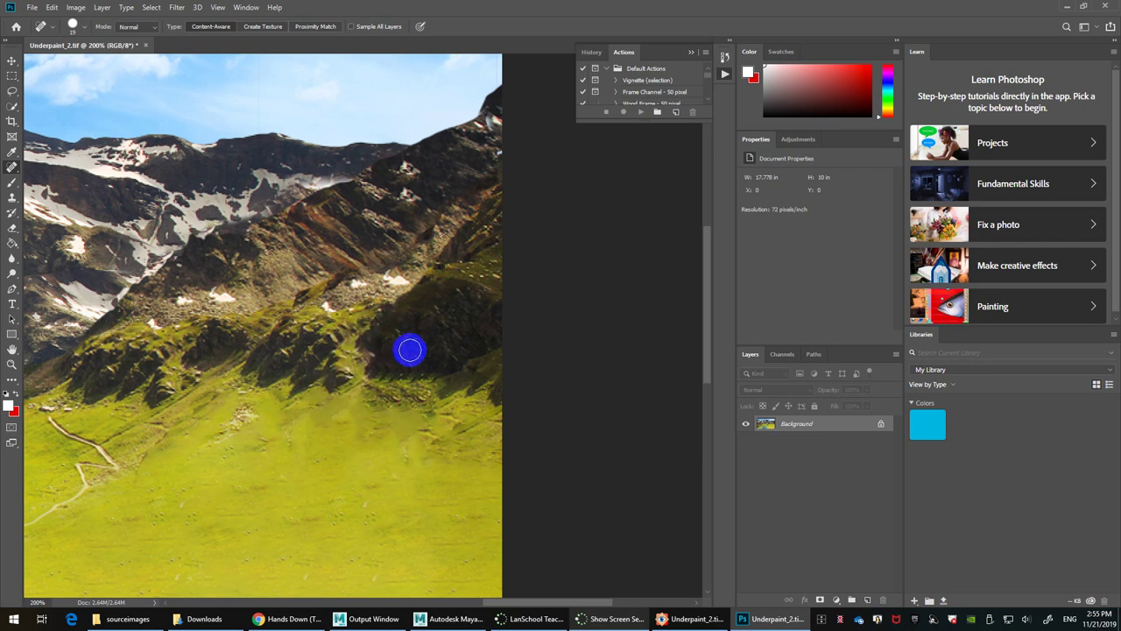
{"action": "mouse_move", "coordinate": [408, 348]}
{"action": "left_mouse_down"}
{"action": "mouse_move", "coordinate": [388, 346]}
{"action": "mouse_move", "coordinate": [402, 357]}
{"action": "left_mouse_up"}
Step: Try to patch an outlined oval of the dark rock from the neighbouring slope with the Patch tool
{"action": "right_click", "coordinate": [13, 171]}
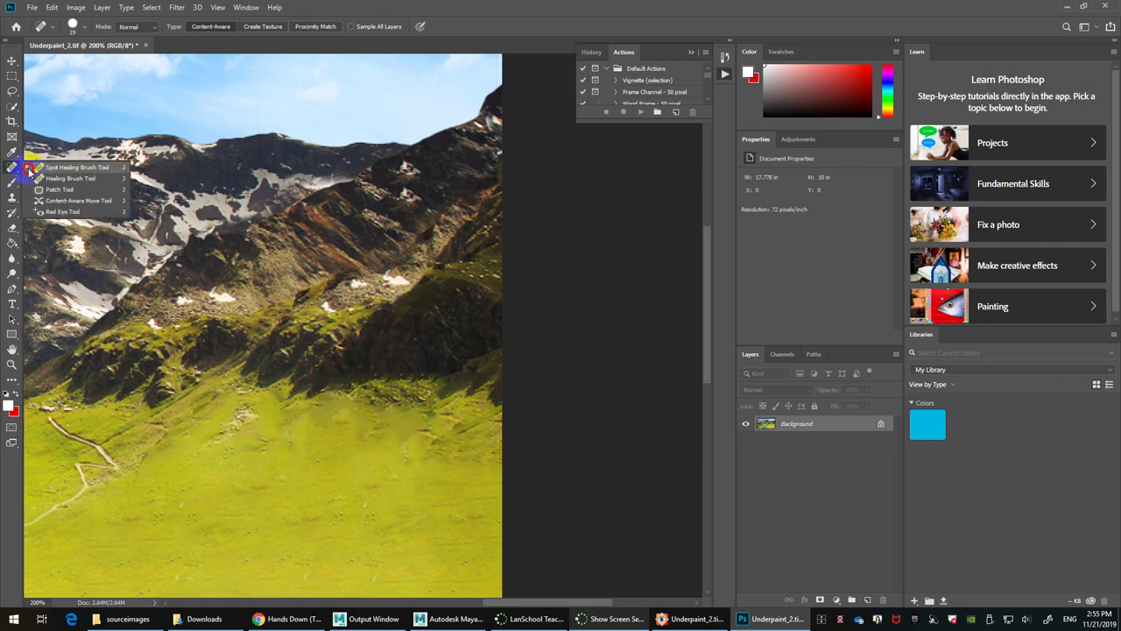
{"action": "left_click", "coordinate": [12, 168]}
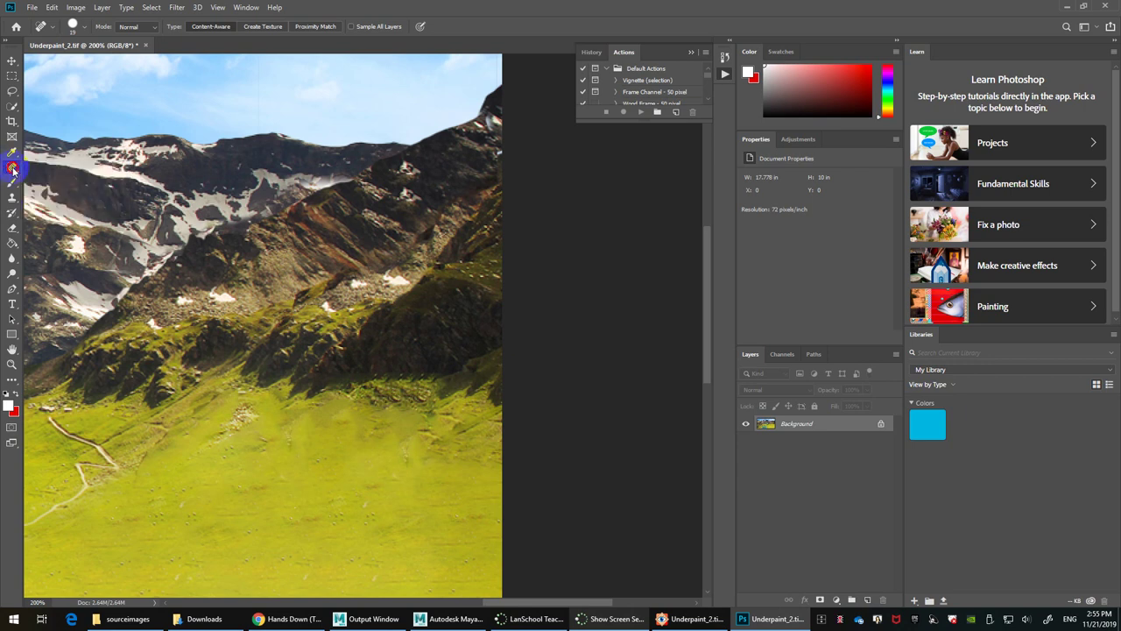
{"action": "right_click", "coordinate": [13, 171]}
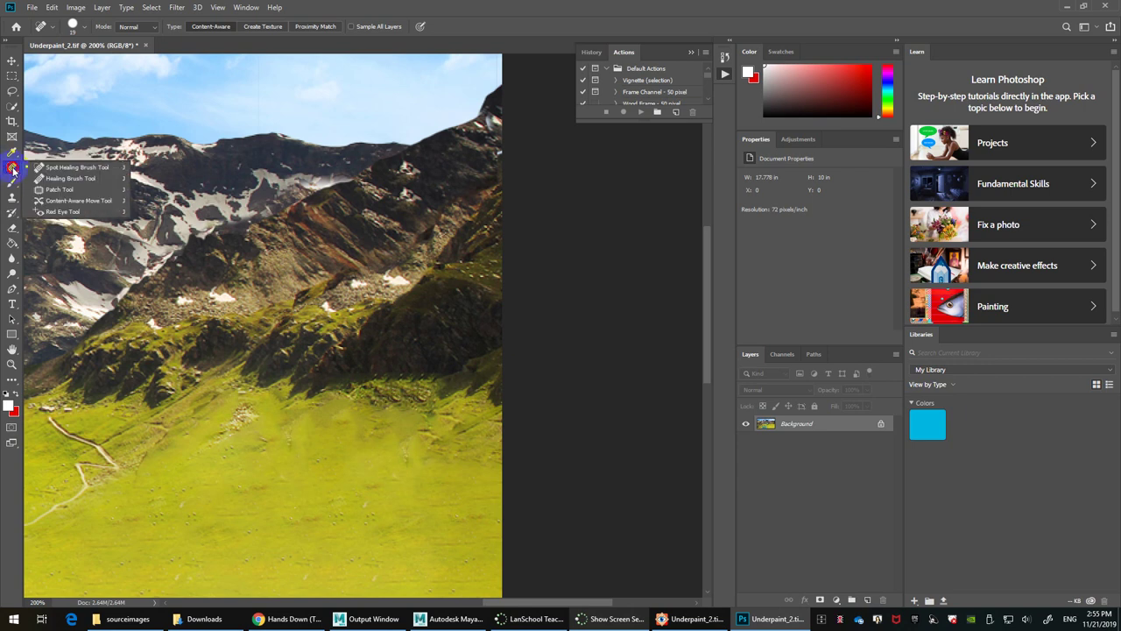
{"action": "left_click", "coordinate": [58, 190]}
{"action": "mouse_move", "coordinate": [372, 330]}
{"action": "left_mouse_down"}
{"action": "mouse_move", "coordinate": [317, 356]}
{"action": "mouse_move", "coordinate": [303, 391]}
{"action": "mouse_move", "coordinate": [322, 400]}
{"action": "mouse_move", "coordinate": [372, 362]}
{"action": "mouse_move", "coordinate": [375, 337]}
{"action": "mouse_move", "coordinate": [353, 330]}
{"action": "mouse_move", "coordinate": [323, 364]}
{"action": "left_mouse_up"}
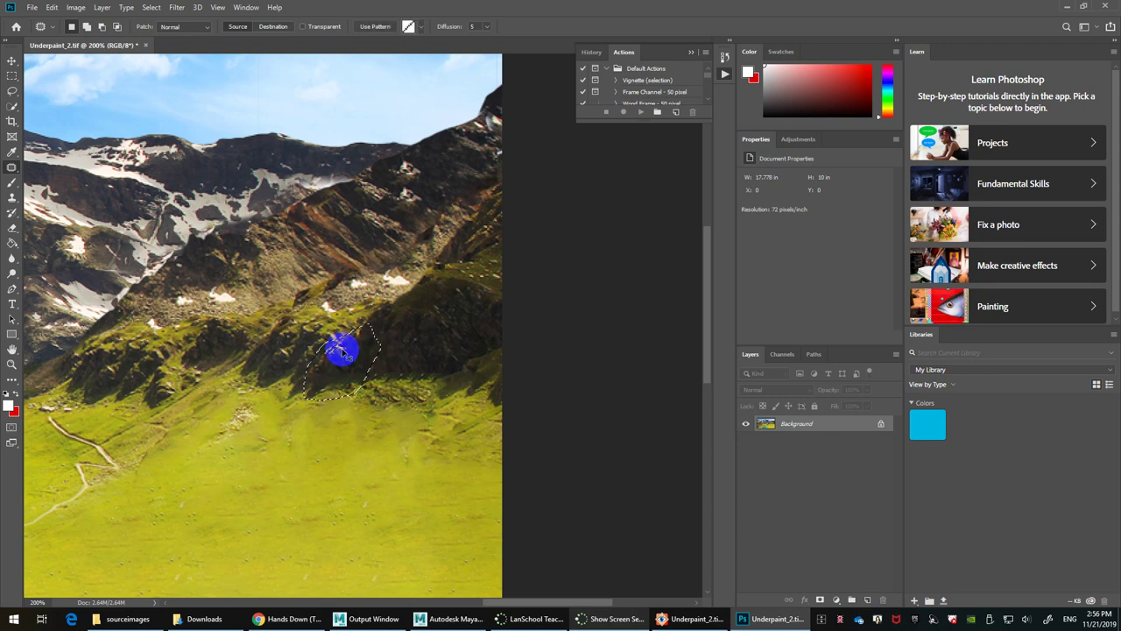
{"action": "mouse_move", "coordinate": [355, 331]}
{"action": "left_mouse_down"}
{"action": "mouse_move", "coordinate": [311, 366]}
{"action": "mouse_move", "coordinate": [314, 401]}
{"action": "mouse_move", "coordinate": [371, 383]}
{"action": "mouse_move", "coordinate": [389, 348]}
{"action": "mouse_move", "coordinate": [359, 329]}
{"action": "mouse_move", "coordinate": [325, 354]}
{"action": "mouse_move", "coordinate": [288, 342]}
{"action": "mouse_move", "coordinate": [127, 362]}
{"action": "mouse_move", "coordinate": [165, 387]}
{"action": "left_mouse_up"}
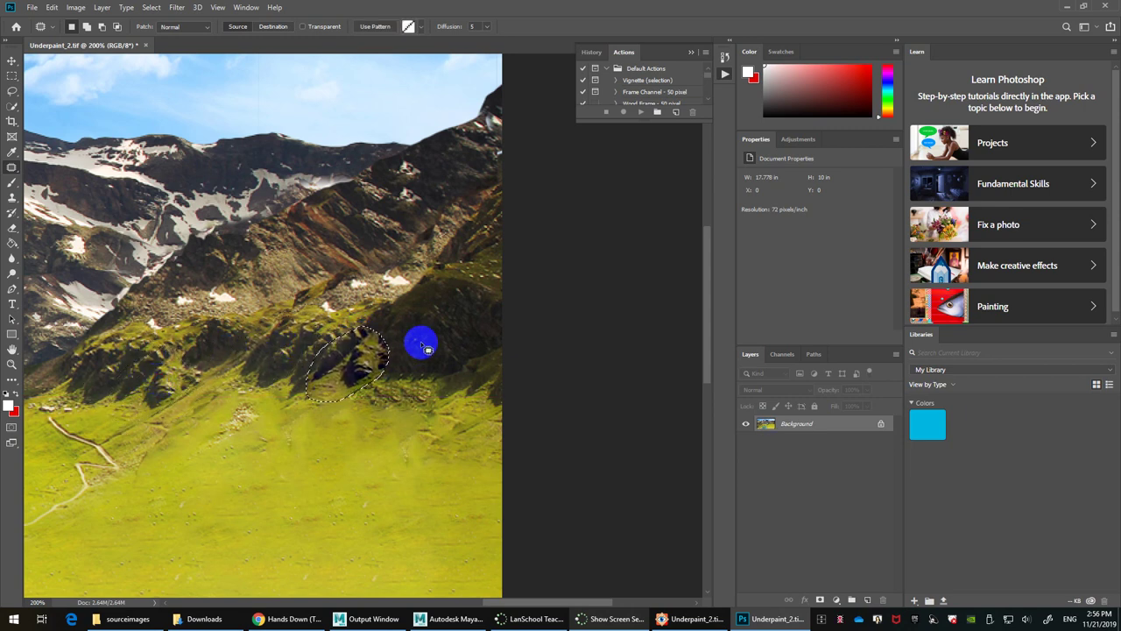
{"action": "key", "text": "ctrl+d"}
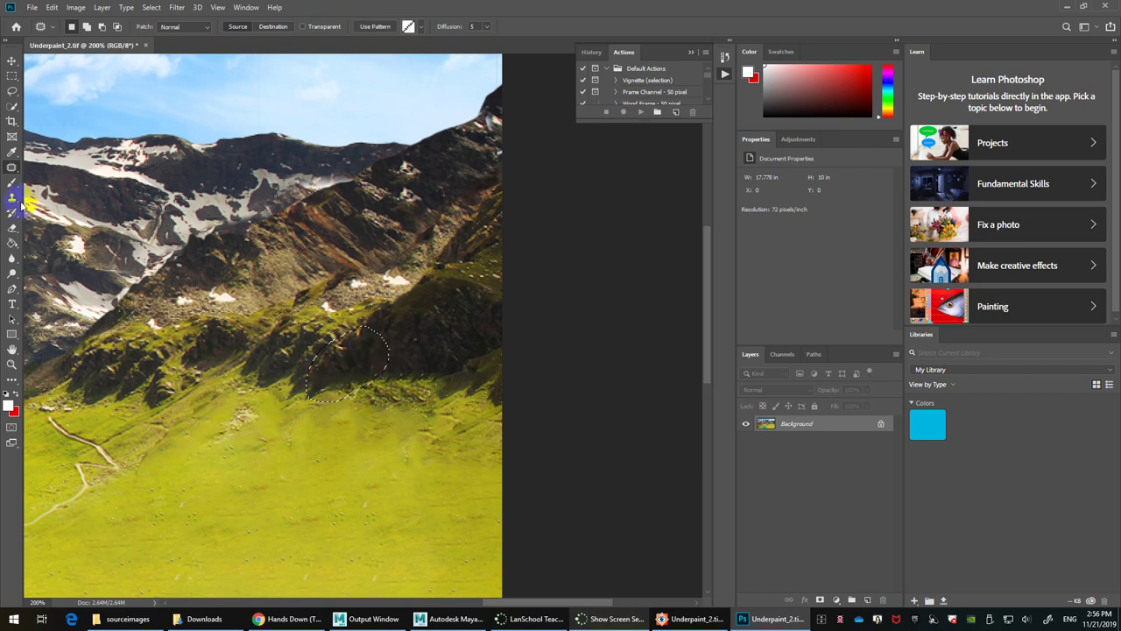
{"action": "left_click_drag", "start_coordinate": [400, 377], "coordinate": [309, 351]}
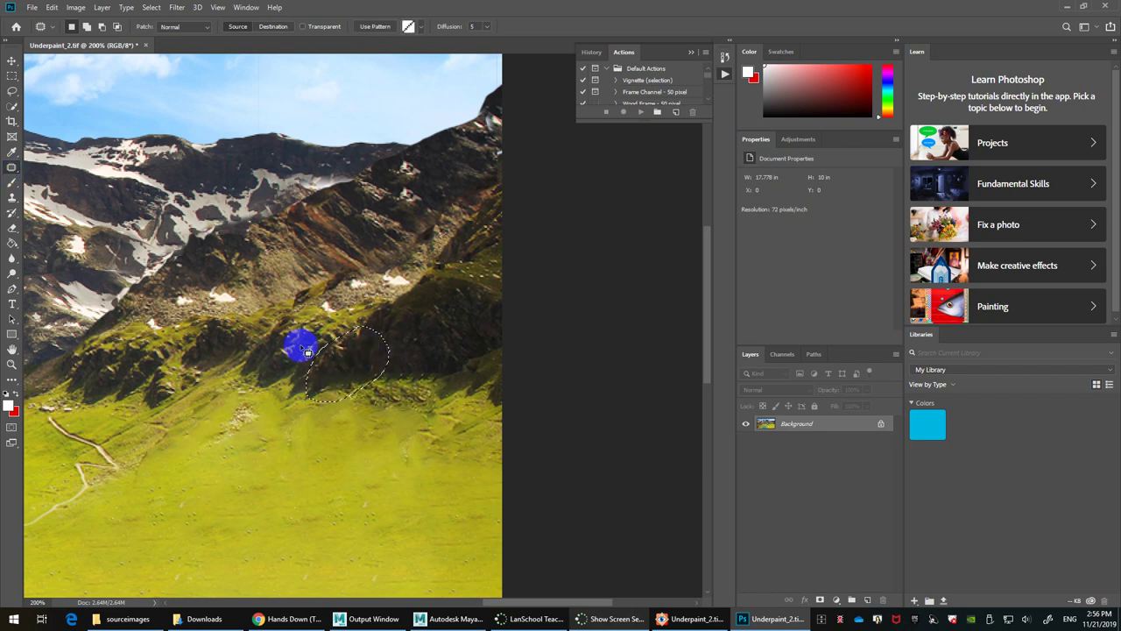
Step: Try moving the selected rock patch onto the meadow with the Content-Aware Move tool and undo the move
{"action": "right_click", "coordinate": [6, 169]}
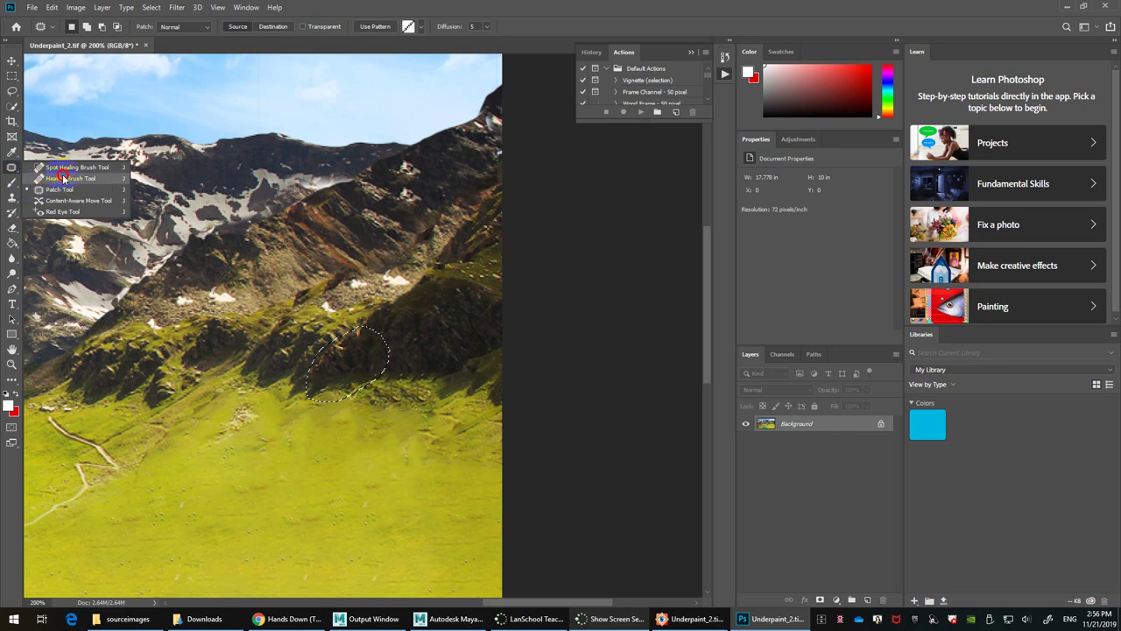
{"action": "left_click", "coordinate": [79, 200]}
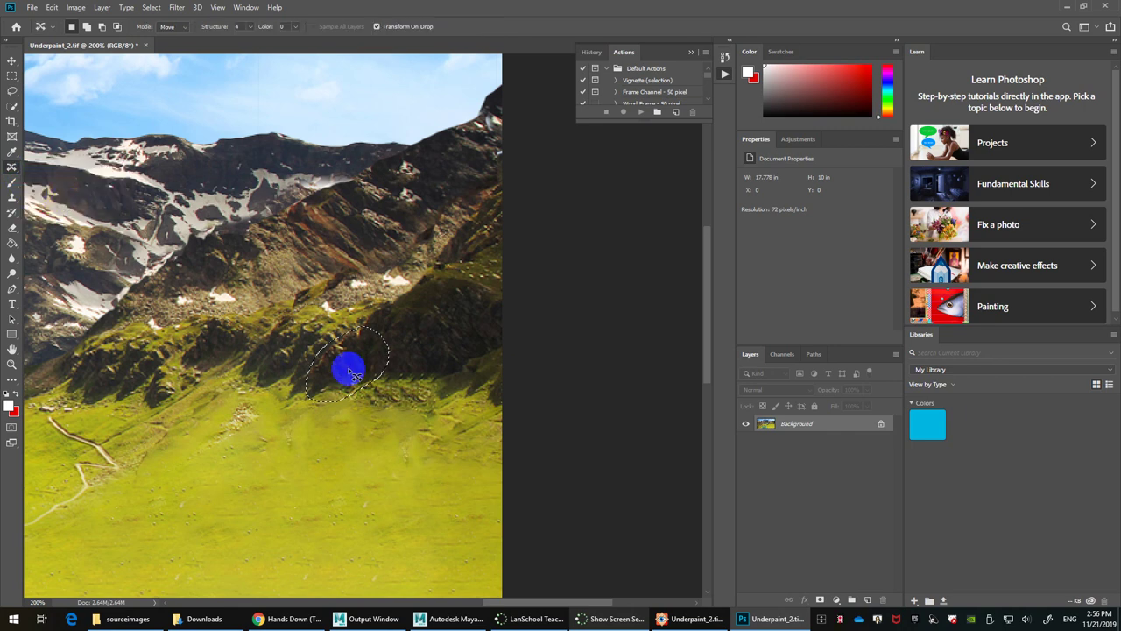
{"action": "mouse_move", "coordinate": [360, 370]}
{"action": "left_mouse_down"}
{"action": "mouse_move", "coordinate": [360, 405]}
{"action": "mouse_move", "coordinate": [250, 457]}
{"action": "mouse_move", "coordinate": [216, 432]}
{"action": "mouse_move", "coordinate": [217, 442]}
{"action": "left_mouse_up"}
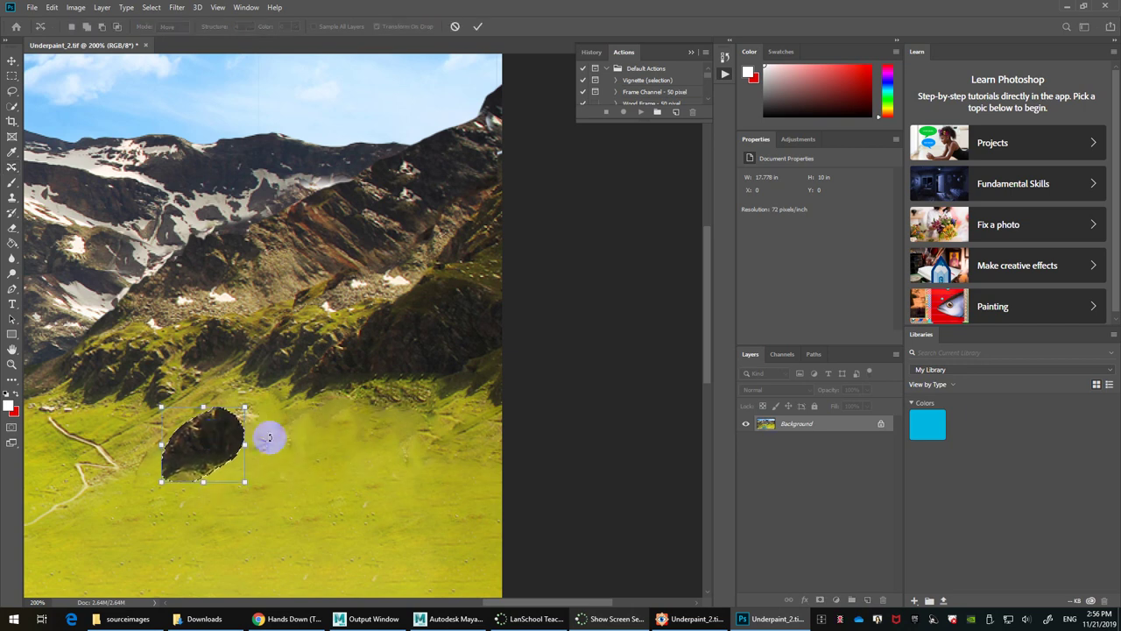
{"action": "key", "text": "Return"}
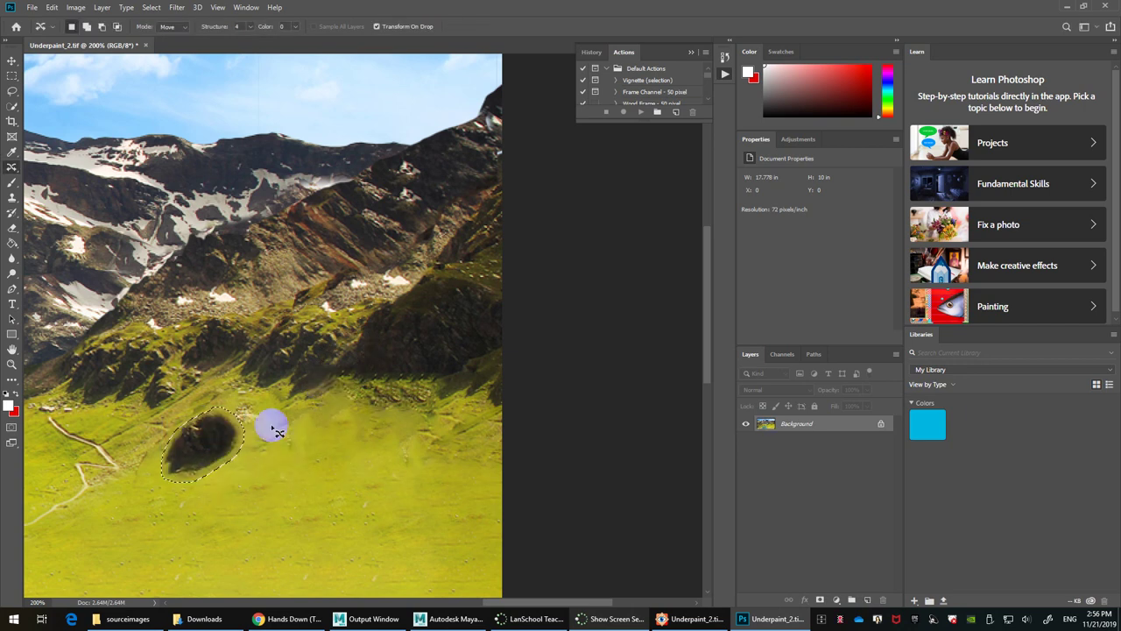
{"action": "key", "text": "ctrl+z"}
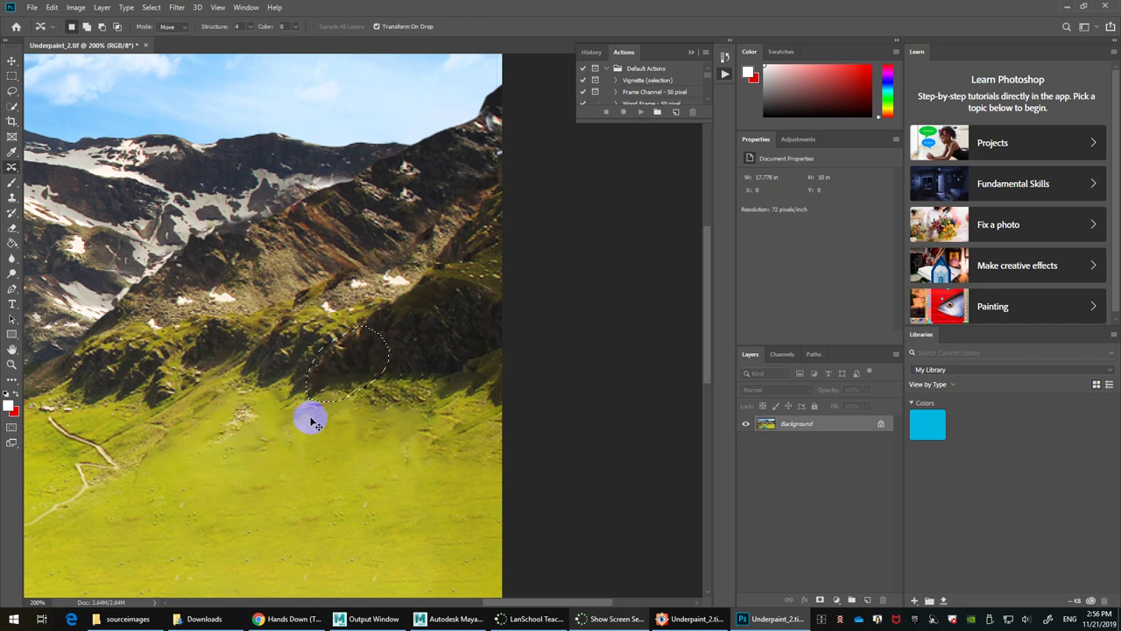
Step: Retouch the edge of the dark rock outcrop with the Spot Healing Brush and save Underpaint_2.tif
{"action": "right_click", "coordinate": [11, 171]}
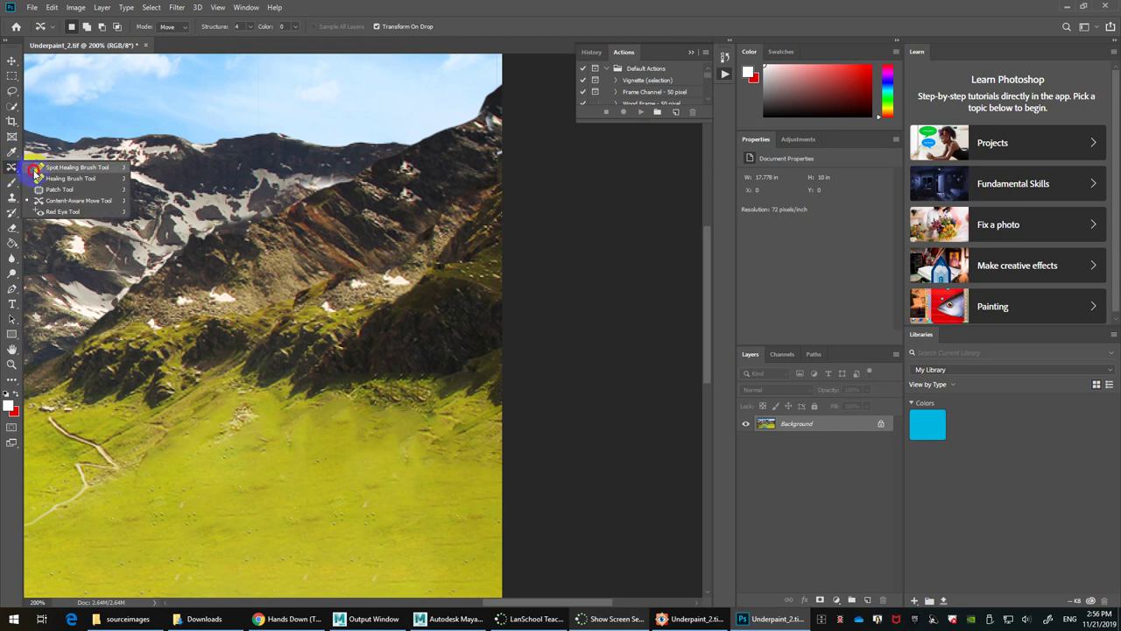
{"action": "left_click", "coordinate": [61, 163]}
{"action": "mouse_move", "coordinate": [357, 335]}
{"action": "left_mouse_down"}
{"action": "mouse_move", "coordinate": [304, 397]}
{"action": "mouse_move", "coordinate": [294, 390]}
{"action": "mouse_move", "coordinate": [369, 348]}
{"action": "mouse_move", "coordinate": [339, 375]}
{"action": "mouse_move", "coordinate": [351, 389]}
{"action": "mouse_move", "coordinate": [374, 355]}
{"action": "left_mouse_up"}
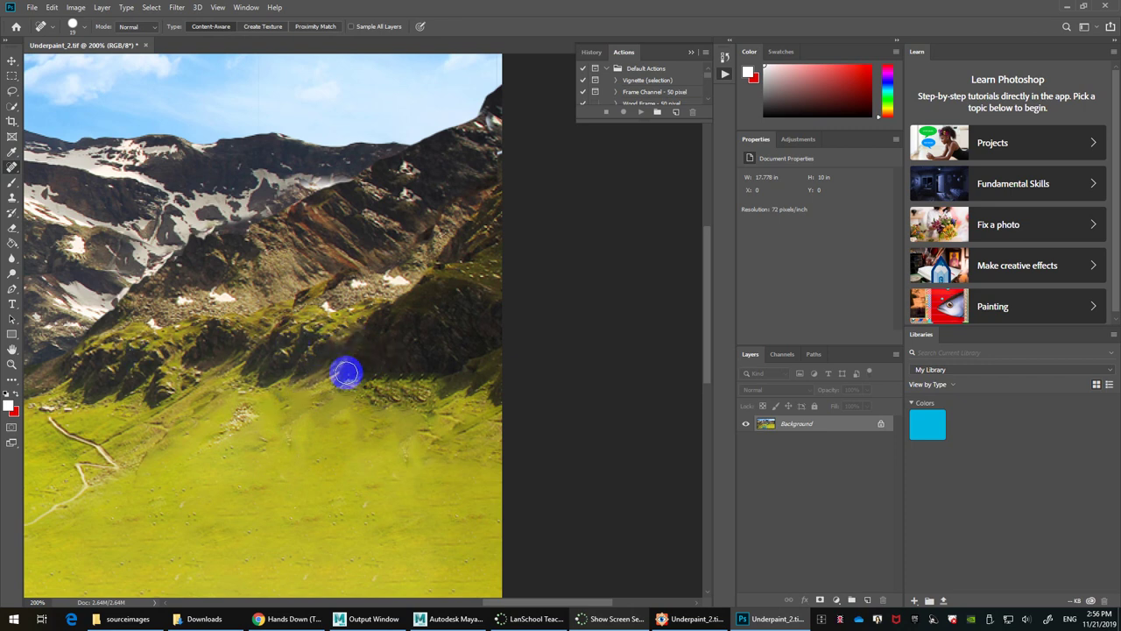
{"action": "mouse_move", "coordinate": [377, 313]}
{"action": "left_mouse_down"}
{"action": "mouse_move", "coordinate": [341, 384]}
{"action": "mouse_move", "coordinate": [374, 366]}
{"action": "mouse_move", "coordinate": [382, 334]}
{"action": "mouse_move", "coordinate": [361, 362]}
{"action": "mouse_move", "coordinate": [391, 307]}
{"action": "mouse_move", "coordinate": [379, 336]}
{"action": "mouse_move", "coordinate": [388, 370]}
{"action": "mouse_move", "coordinate": [398, 299]}
{"action": "mouse_move", "coordinate": [408, 304]}
{"action": "mouse_move", "coordinate": [350, 387]}
{"action": "mouse_move", "coordinate": [380, 358]}
{"action": "mouse_move", "coordinate": [385, 328]}
{"action": "mouse_move", "coordinate": [391, 386]}
{"action": "left_mouse_up"}
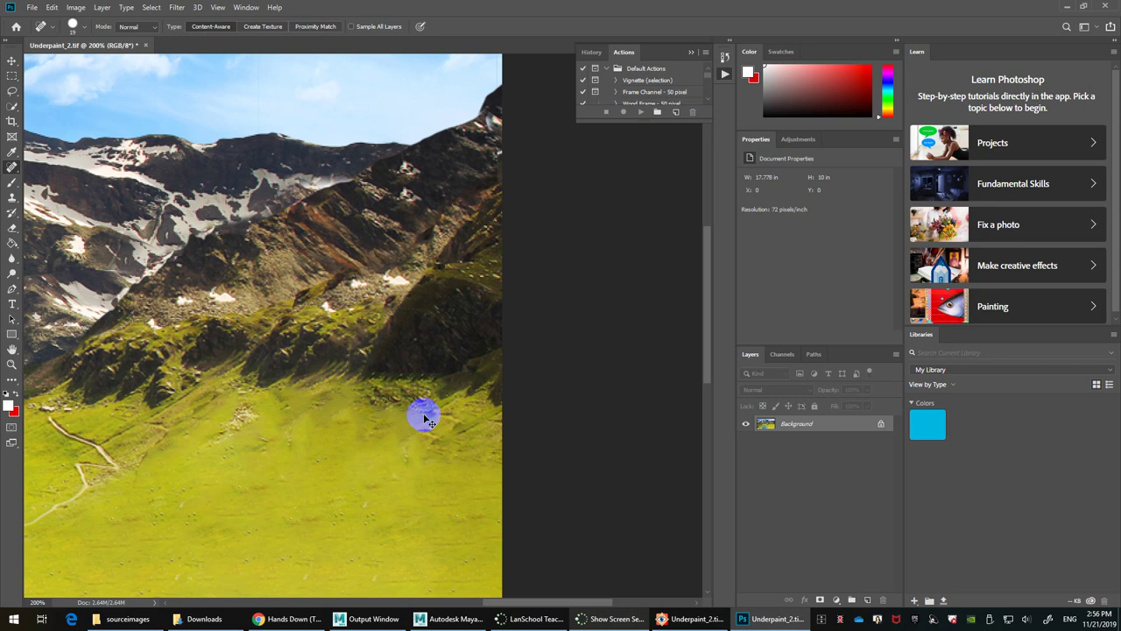
{"action": "left_click", "coordinate": [190, 149]}
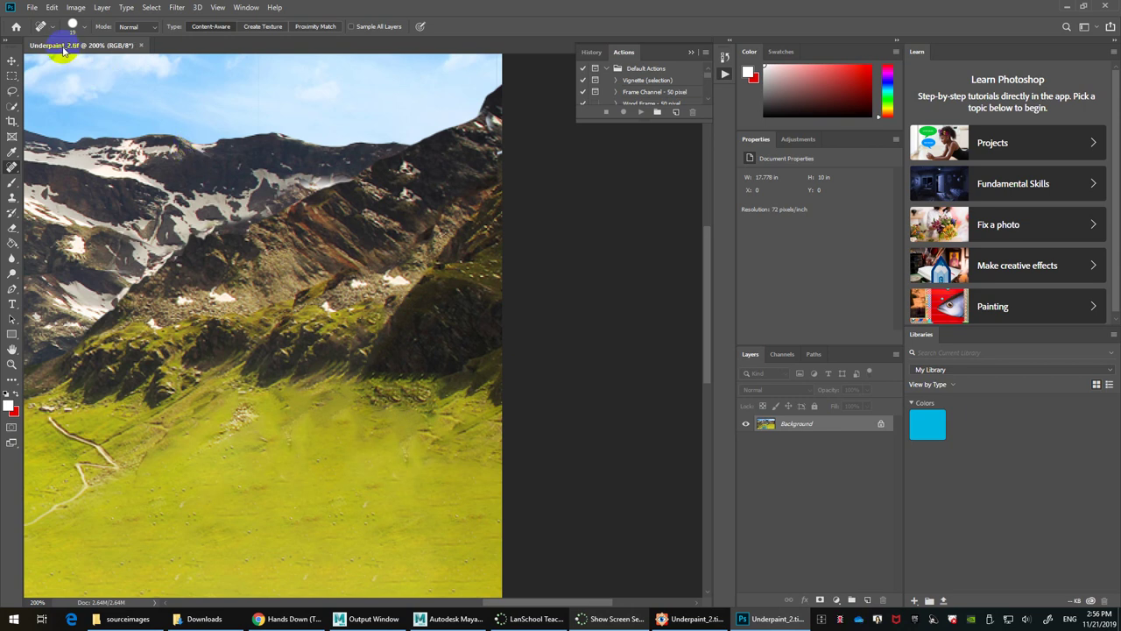
Step: Switch to Maya and reload the Underpaint_2.tif image in the file7 texture
{"action": "left_click", "coordinate": [448, 620]}
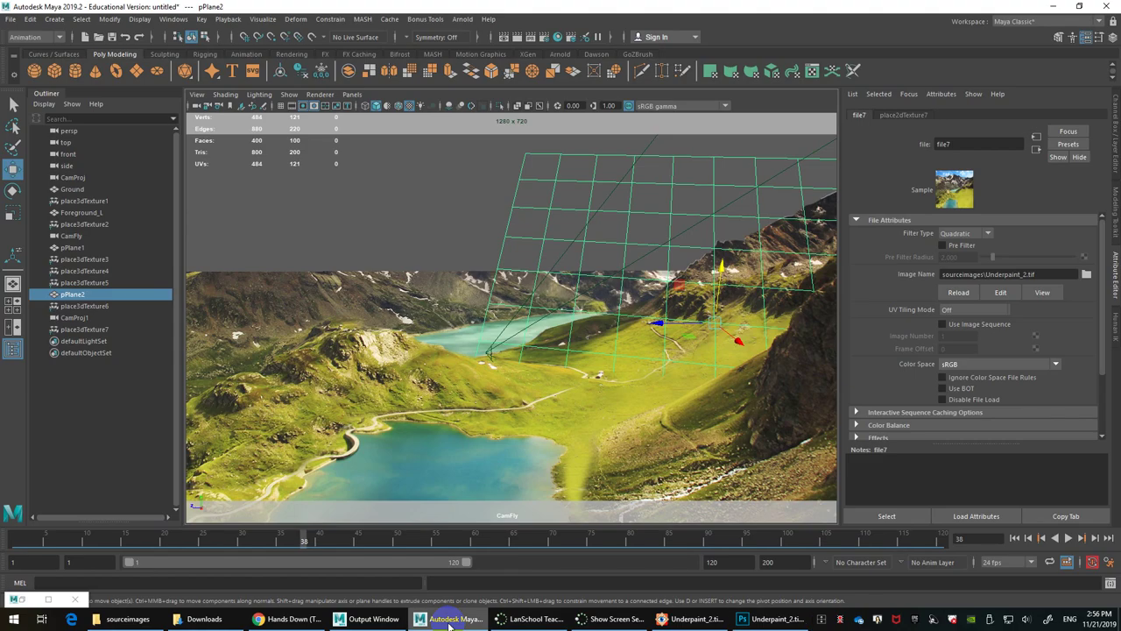
{"action": "left_click", "coordinate": [959, 292]}
{"action": "left_click", "coordinate": [827, 304]}
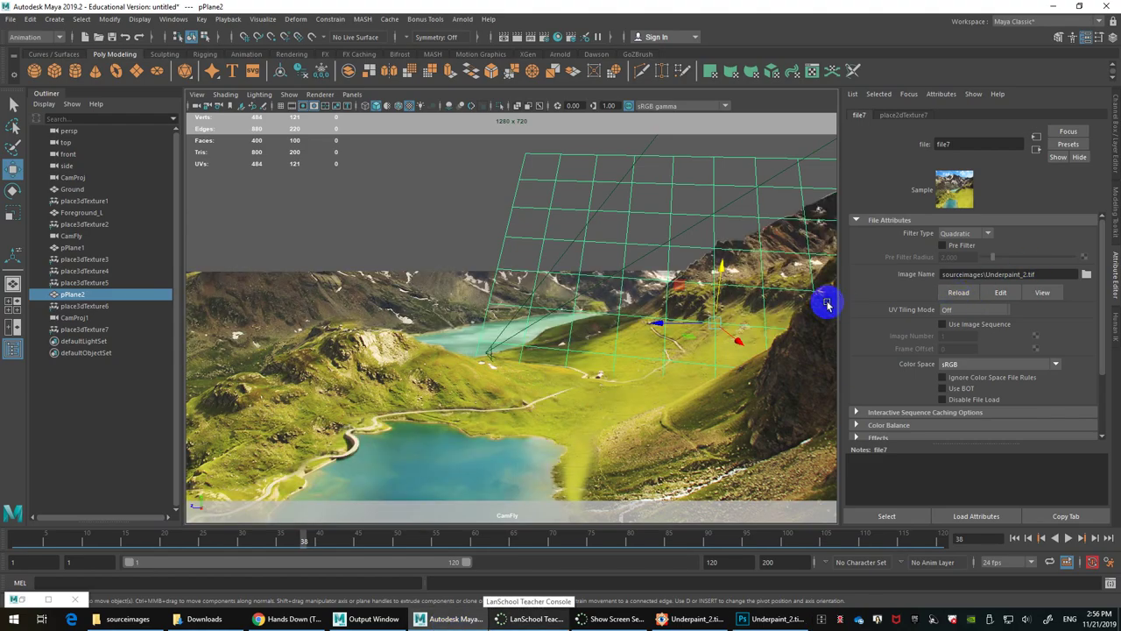
Step: Scrub the CamFly animation back towards its start to inspect the retouched slope behind the right foreground
{"action": "left_click_drag", "start_coordinate": [624, 534], "coordinate": [218, 498]}
{"action": "left_click", "coordinate": [761, 618]}
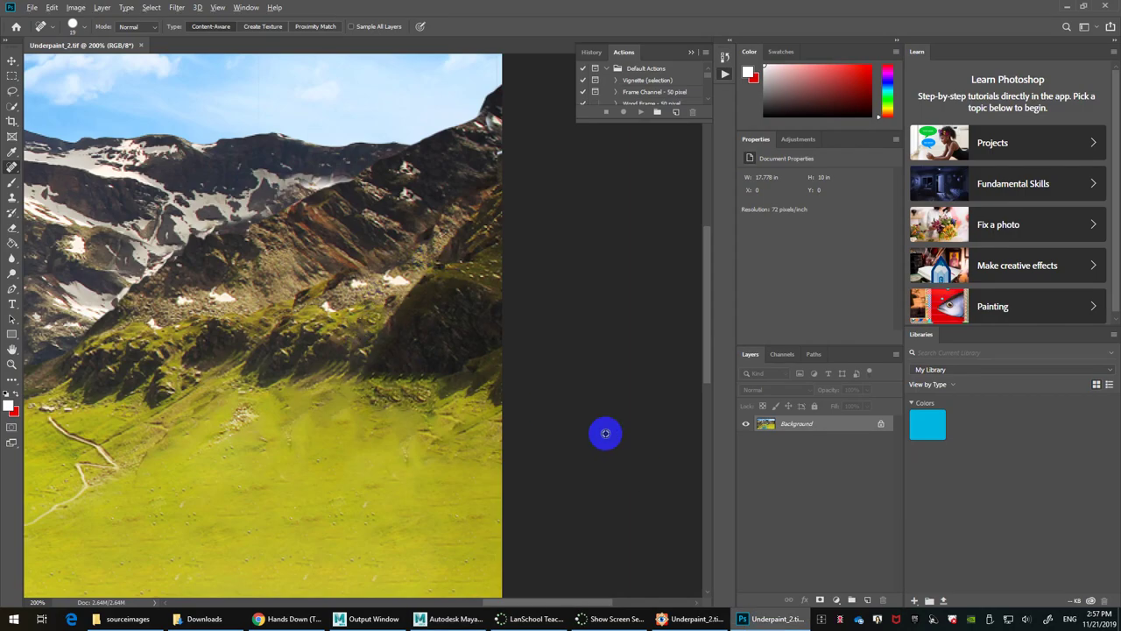
{"action": "key", "text": "alt+Tab"}
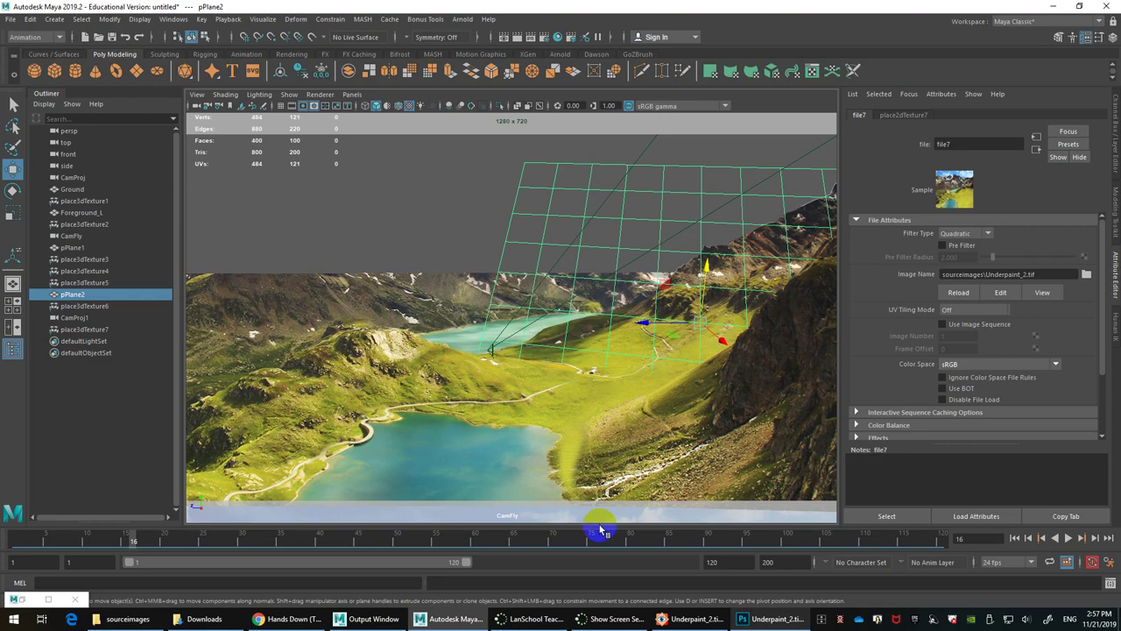
{"action": "left_click_drag", "start_coordinate": [538, 535], "coordinate": [24, 427]}
{"action": "left_click", "coordinate": [773, 277]}
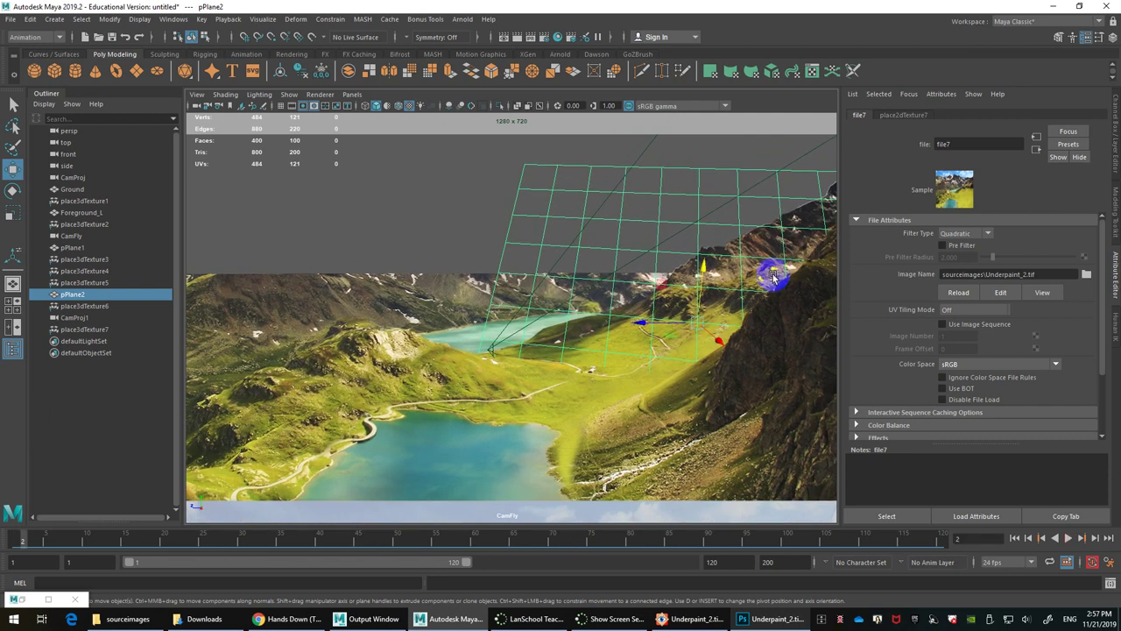
Step: Return to Photoshop and retouch the upper edge of the dark rock outcrop with the Spot Healing Brush
{"action": "left_click", "coordinate": [780, 619]}
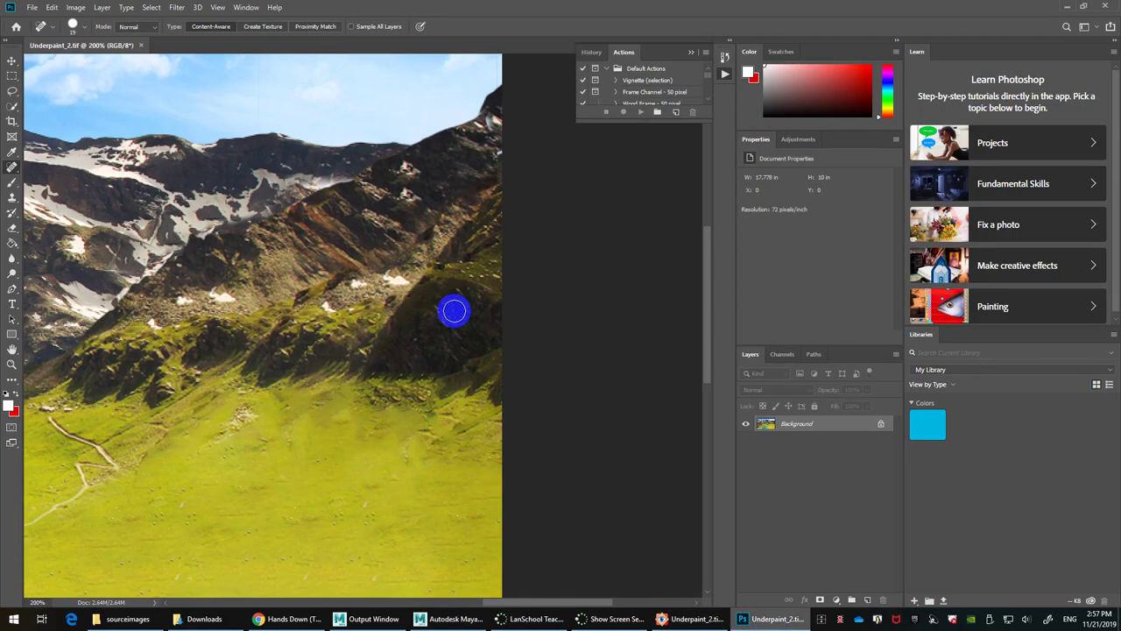
{"action": "mouse_move", "coordinate": [434, 274]}
{"action": "left_mouse_down"}
{"action": "mouse_move", "coordinate": [478, 277]}
{"action": "mouse_move", "coordinate": [450, 259]}
{"action": "mouse_move", "coordinate": [433, 265]}
{"action": "mouse_move", "coordinate": [386, 348]}
{"action": "left_mouse_up"}
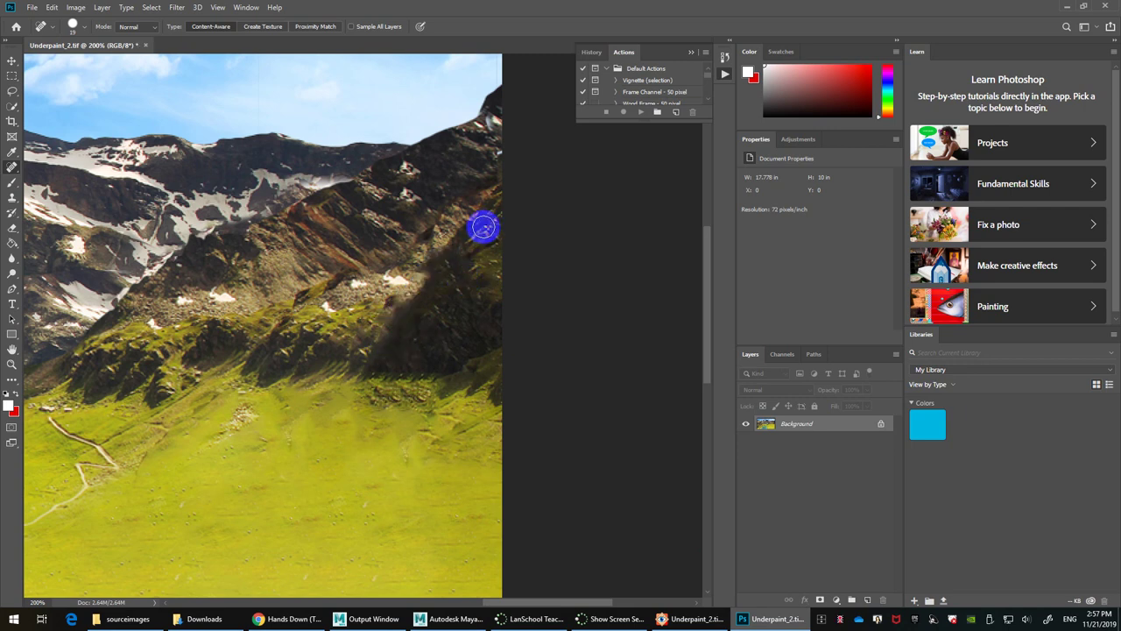
{"action": "key", "text": "l"}
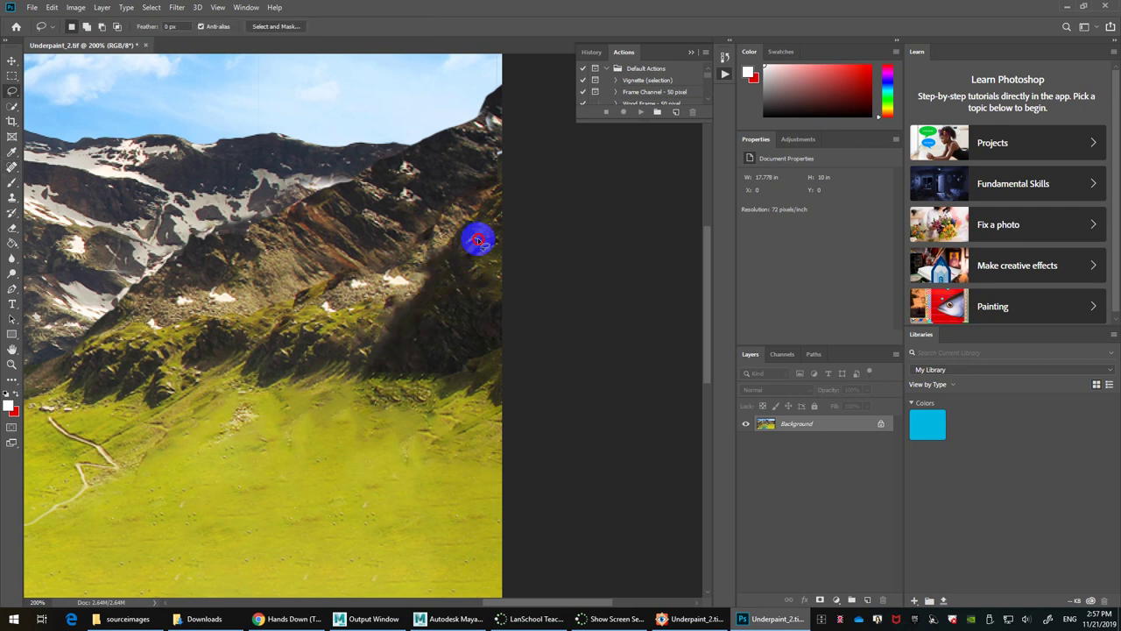
{"action": "left_click", "coordinate": [474, 238]}
{"action": "left_click", "coordinate": [549, 231]}
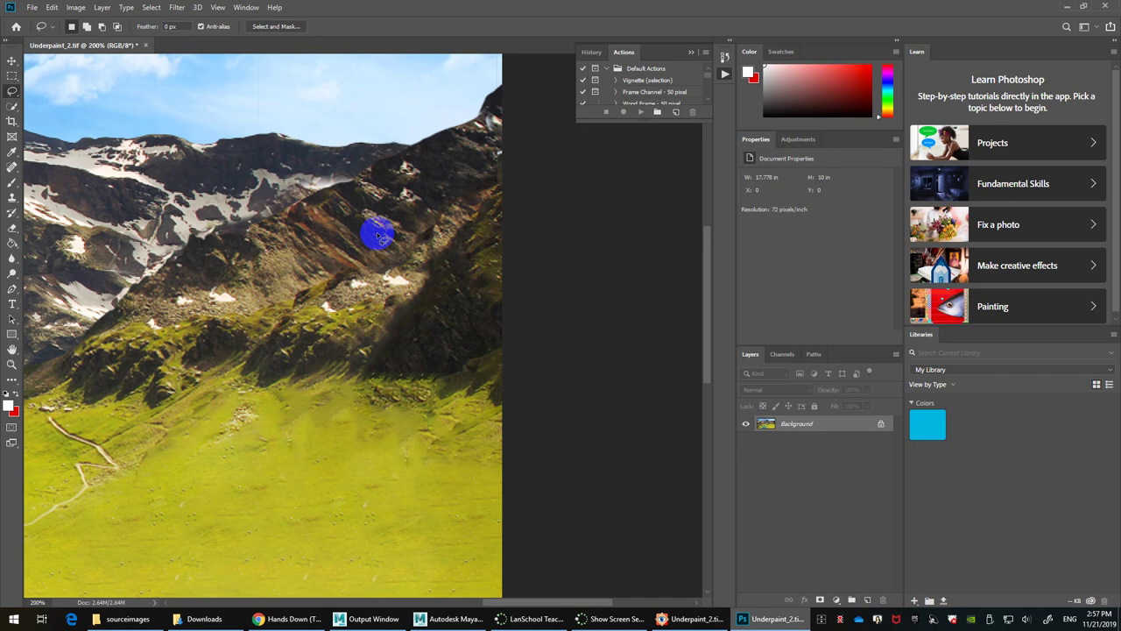
{"action": "key", "text": "j"}
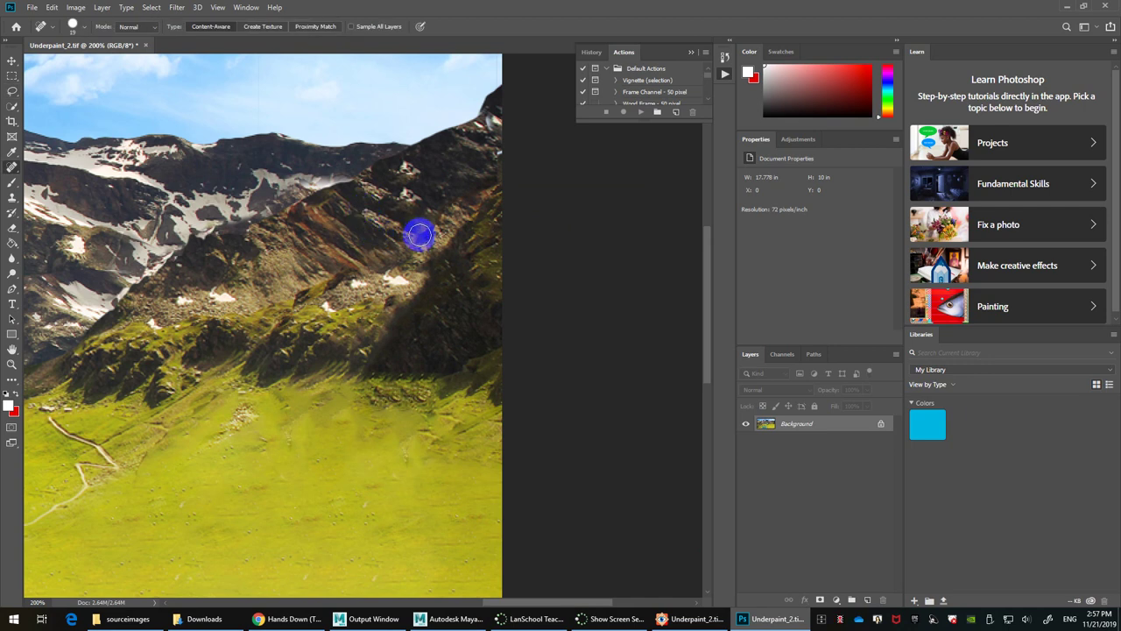
{"action": "mouse_move", "coordinate": [441, 235]}
{"action": "left_mouse_down"}
{"action": "mouse_move", "coordinate": [461, 255]}
{"action": "mouse_move", "coordinate": [430, 273]}
{"action": "mouse_move", "coordinate": [461, 261]}
{"action": "mouse_move", "coordinate": [431, 292]}
{"action": "mouse_move", "coordinate": [453, 267]}
{"action": "left_mouse_up"}
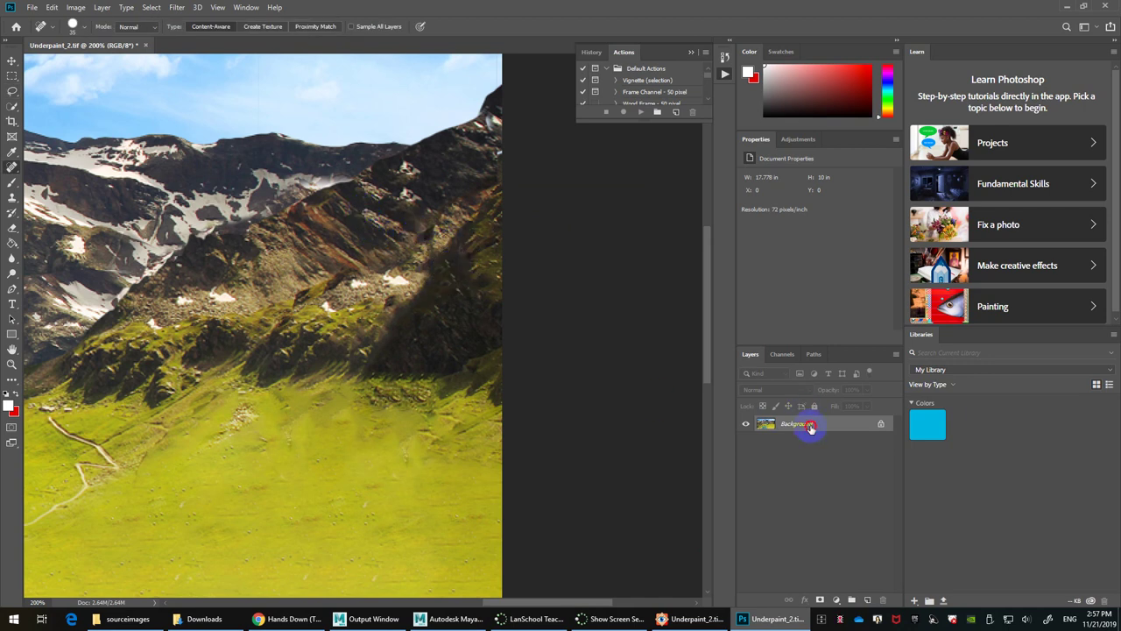
Step: Sample a source on the rocky slope with the Healing Brush and try to retouch the upper edge of the dark rock outcrop
{"action": "right_click_drag", "start_coordinate": [15, 167], "coordinate": [39, 181]}
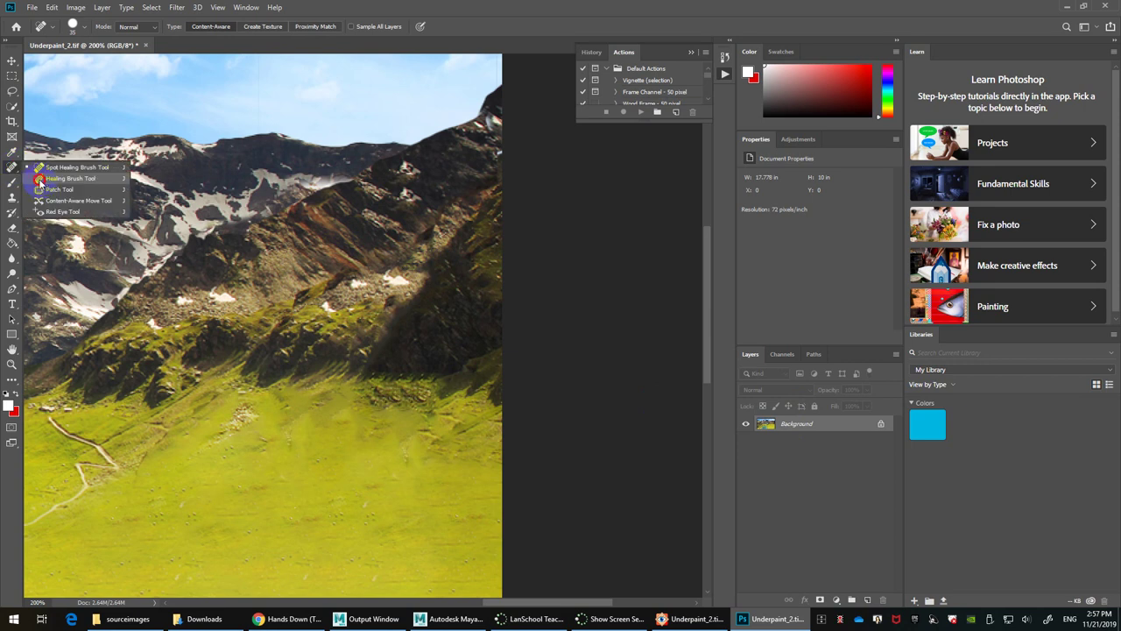
{"action": "left_click", "coordinate": [41, 184]}
{"action": "left_click", "coordinate": [439, 275]}
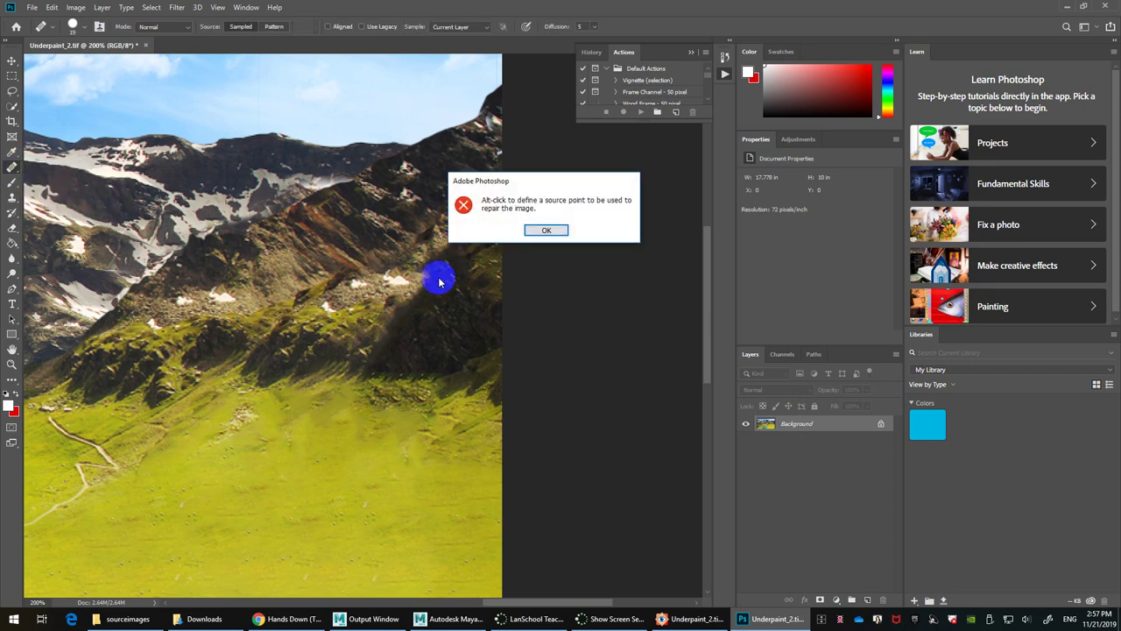
{"action": "left_click", "coordinate": [543, 231]}
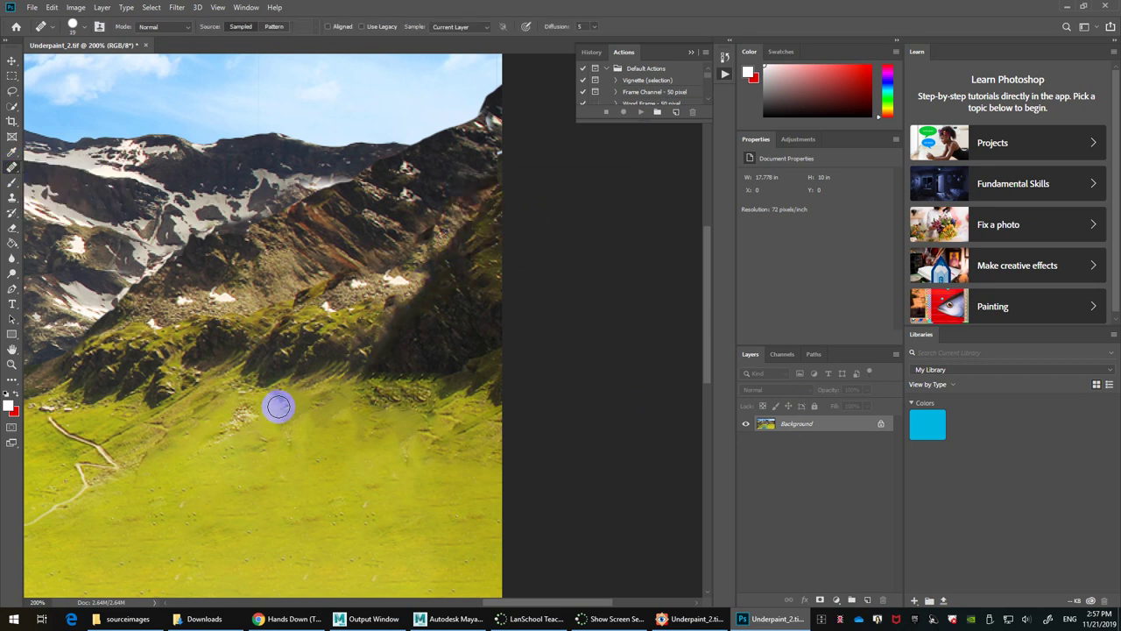
{"action": "right_click", "coordinate": [13, 167]}
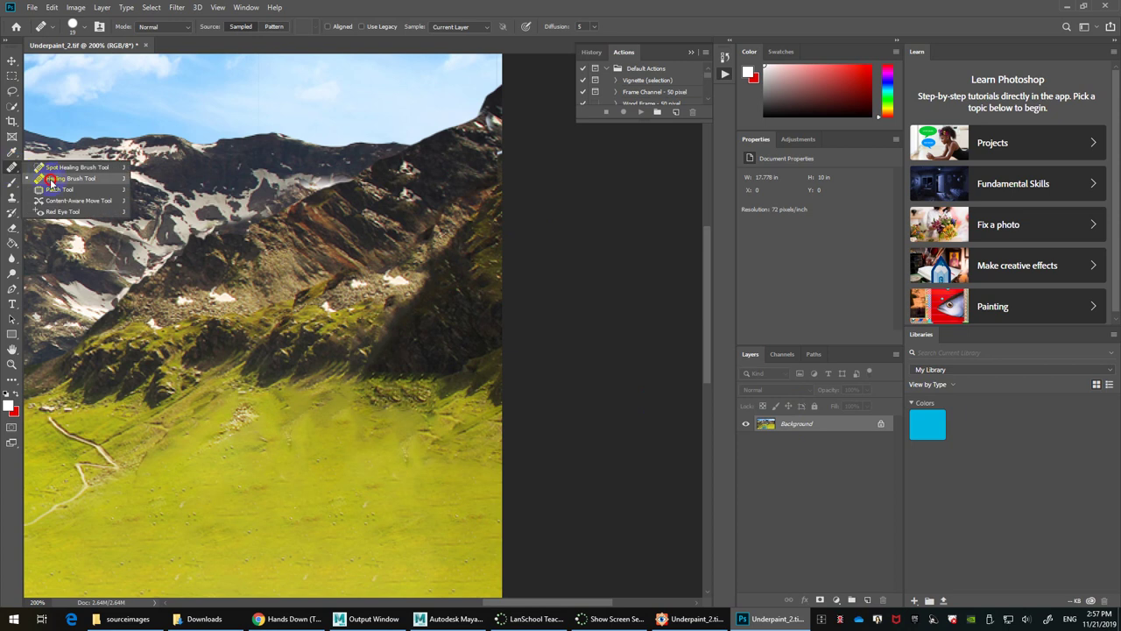
{"action": "left_click", "coordinate": [75, 180]}
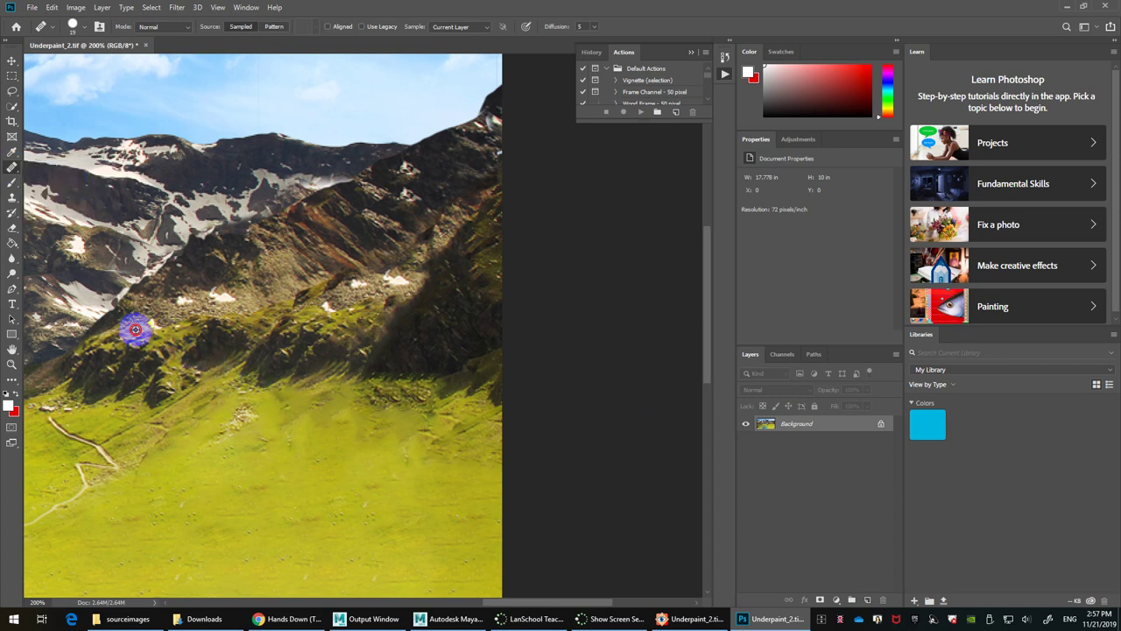
{"action": "left_click", "coordinate": [470, 253], "text": "alt"}
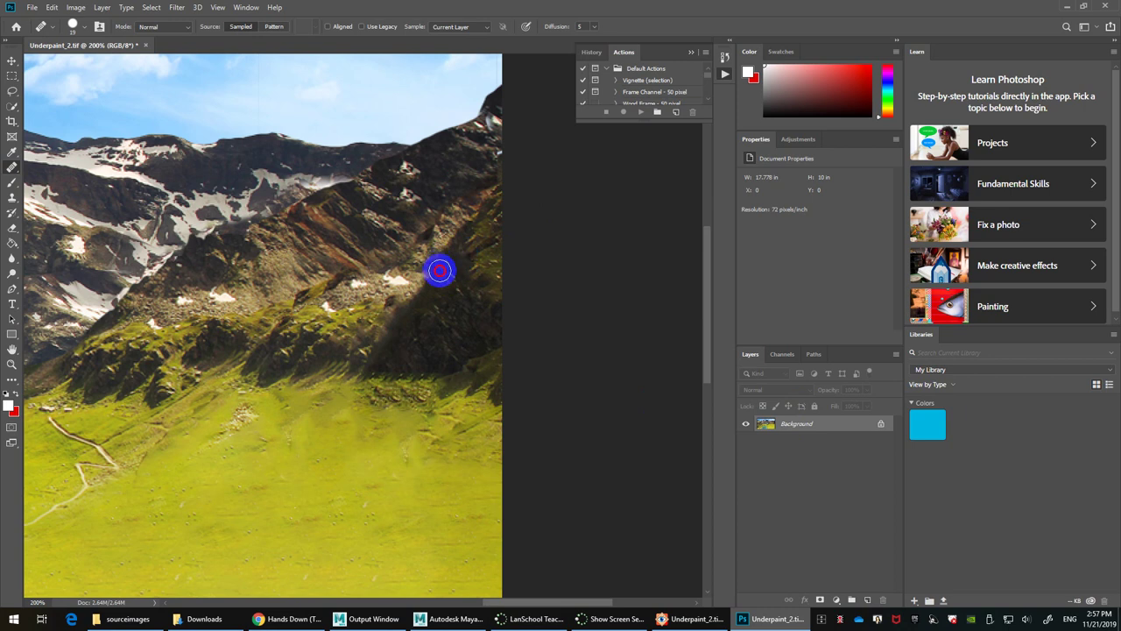
{"action": "mouse_move", "coordinate": [440, 271]}
{"action": "left_mouse_down"}
{"action": "mouse_move", "coordinate": [466, 252]}
{"action": "mouse_move", "coordinate": [444, 257]}
{"action": "mouse_move", "coordinate": [430, 285]}
{"action": "mouse_move", "coordinate": [468, 291]}
{"action": "left_mouse_up"}
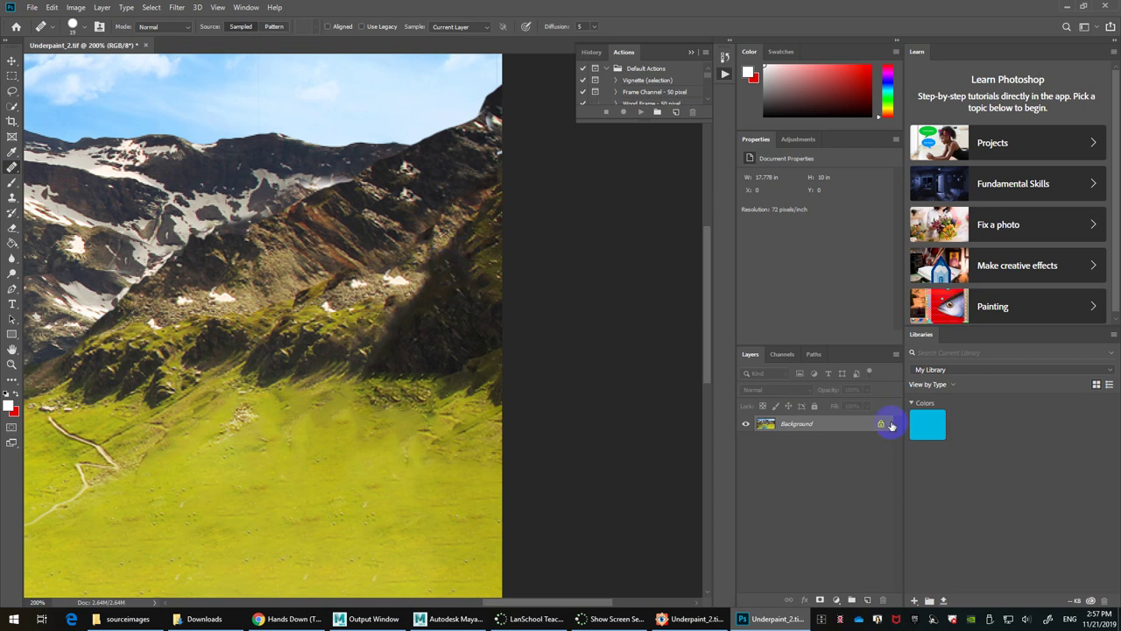
Step: Unlock the Background layer and retouch the dark outcrop's edge with the Healing Brush and the Spot Healing Brush
{"action": "left_click", "coordinate": [880, 425]}
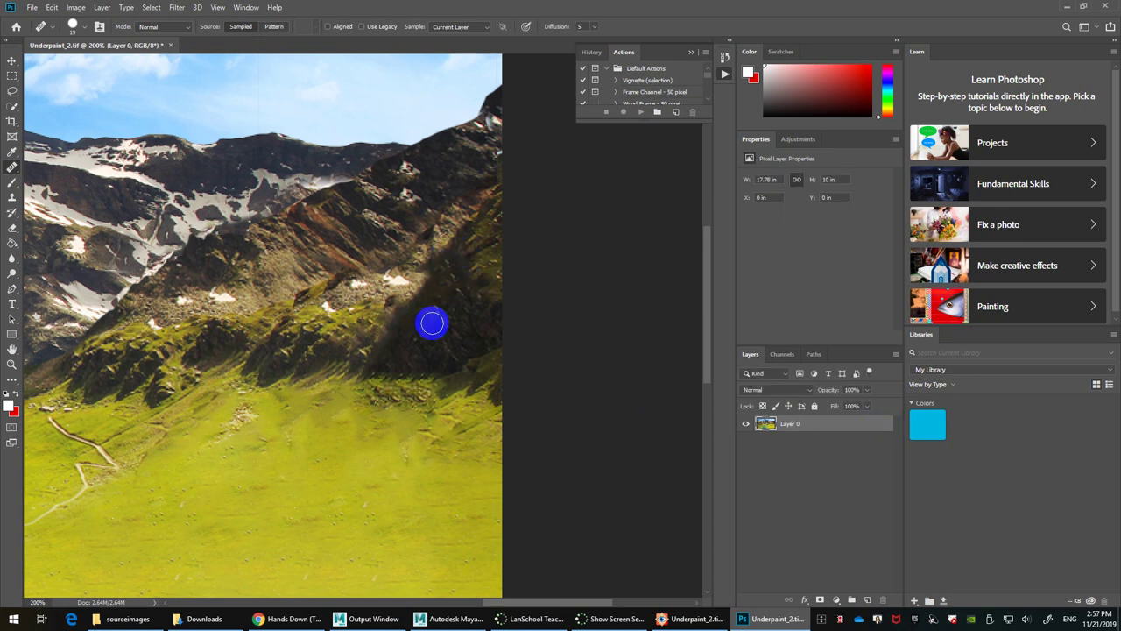
{"action": "left_click", "coordinate": [154, 341], "text": "alt"}
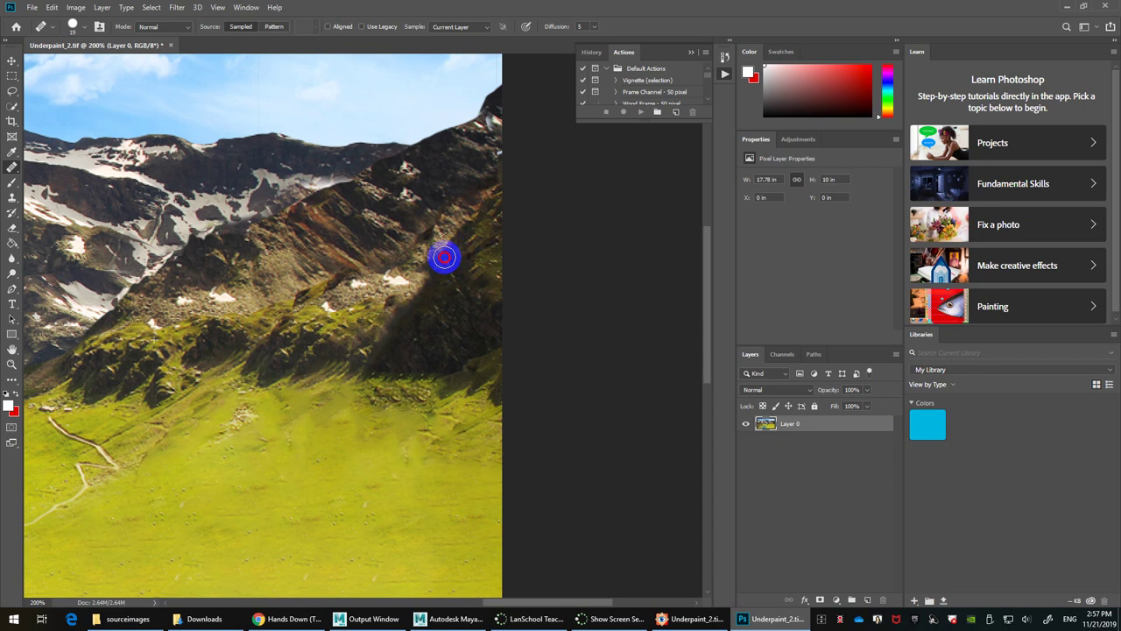
{"action": "left_click_drag", "start_coordinate": [444, 257], "coordinate": [458, 263]}
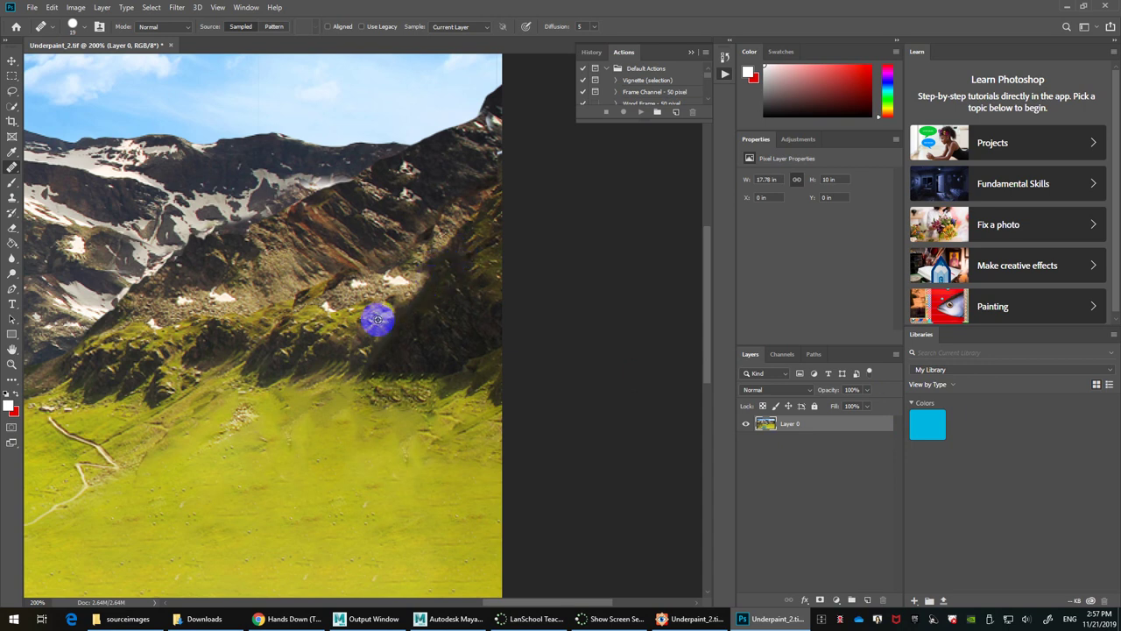
{"action": "left_click", "coordinate": [327, 325], "text": "alt"}
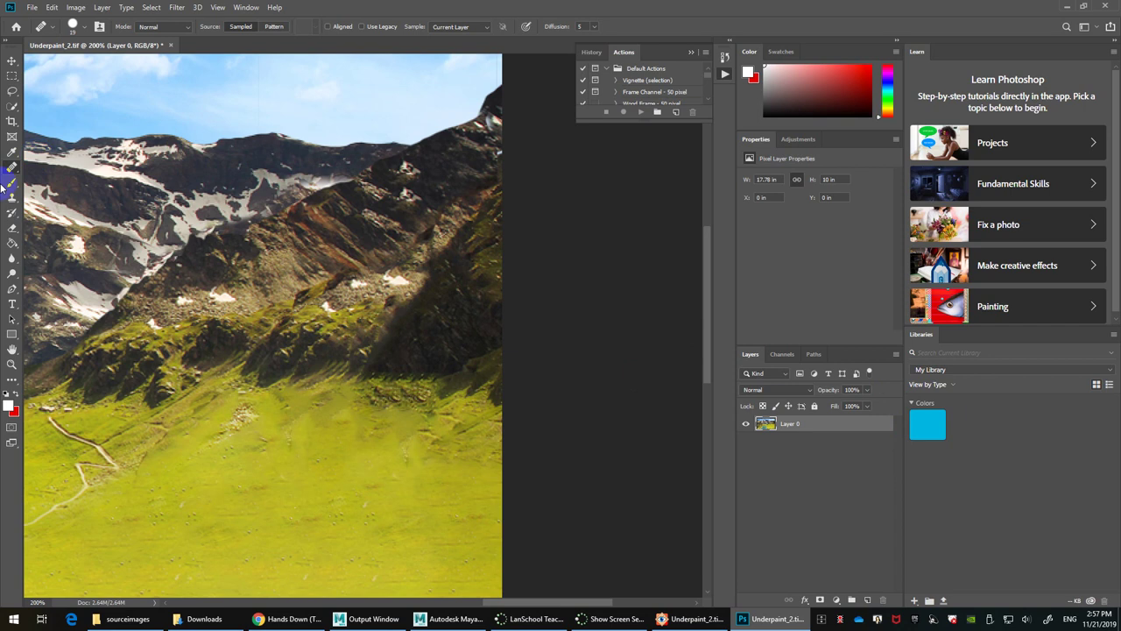
{"action": "left_click_drag", "start_coordinate": [13, 174], "coordinate": [33, 188]}
{"action": "left_click", "coordinate": [415, 304]}
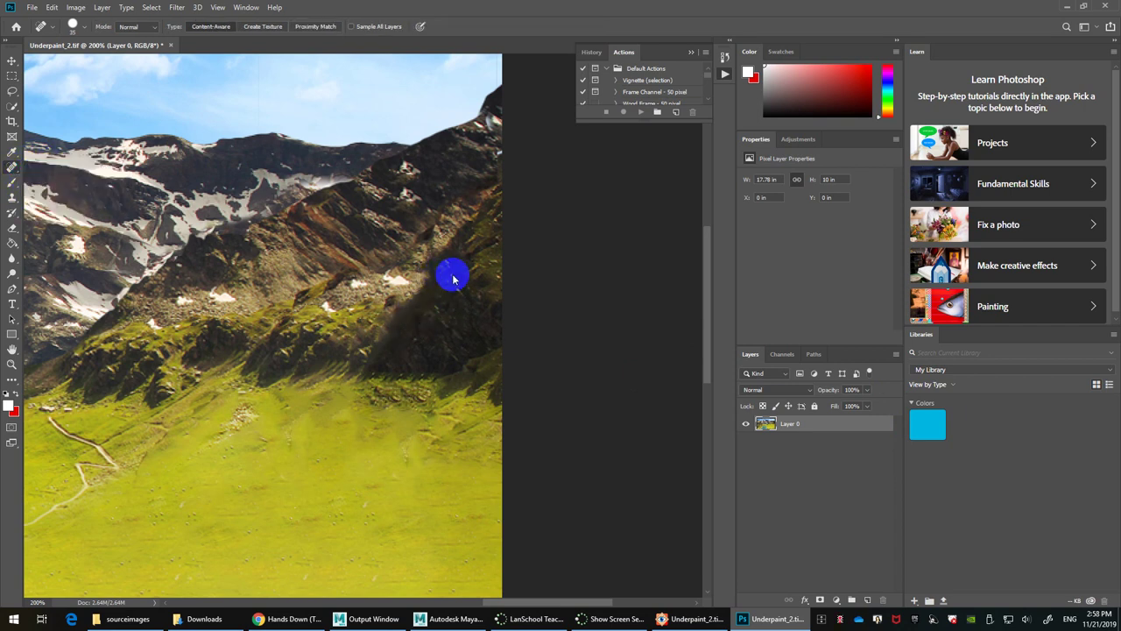
Step: Start closing Underpaint_2.tif and save it with no image compression and the Discard Layers and Save a Copy option
{"action": "key", "text": "ctrl+w"}
{"action": "left_click", "coordinate": [507, 231]}
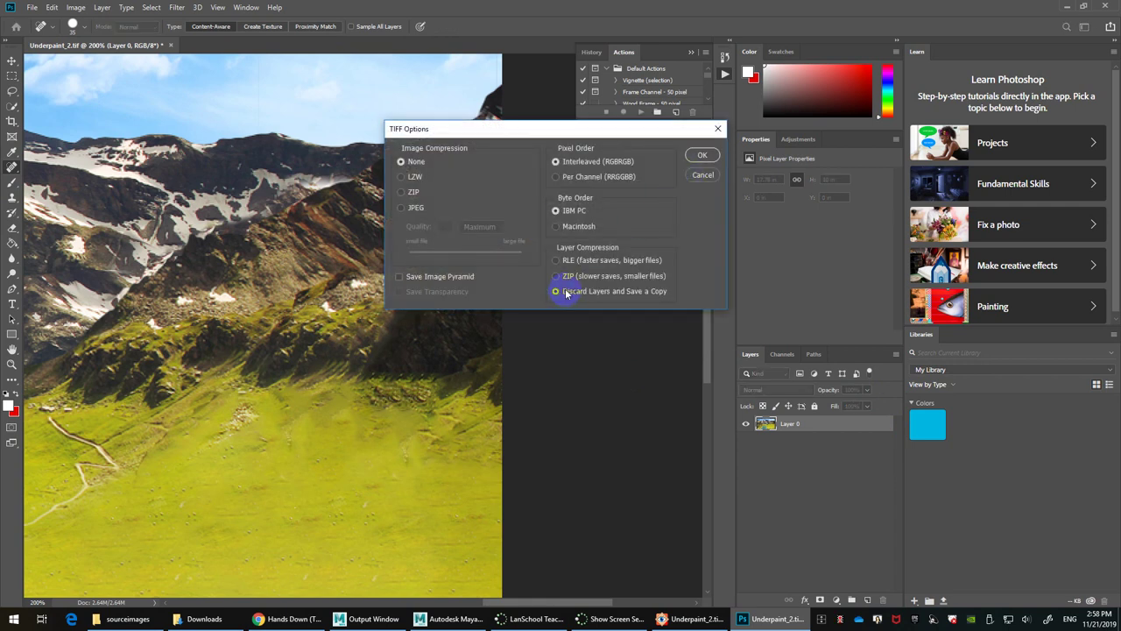
{"action": "left_click", "coordinate": [704, 158]}
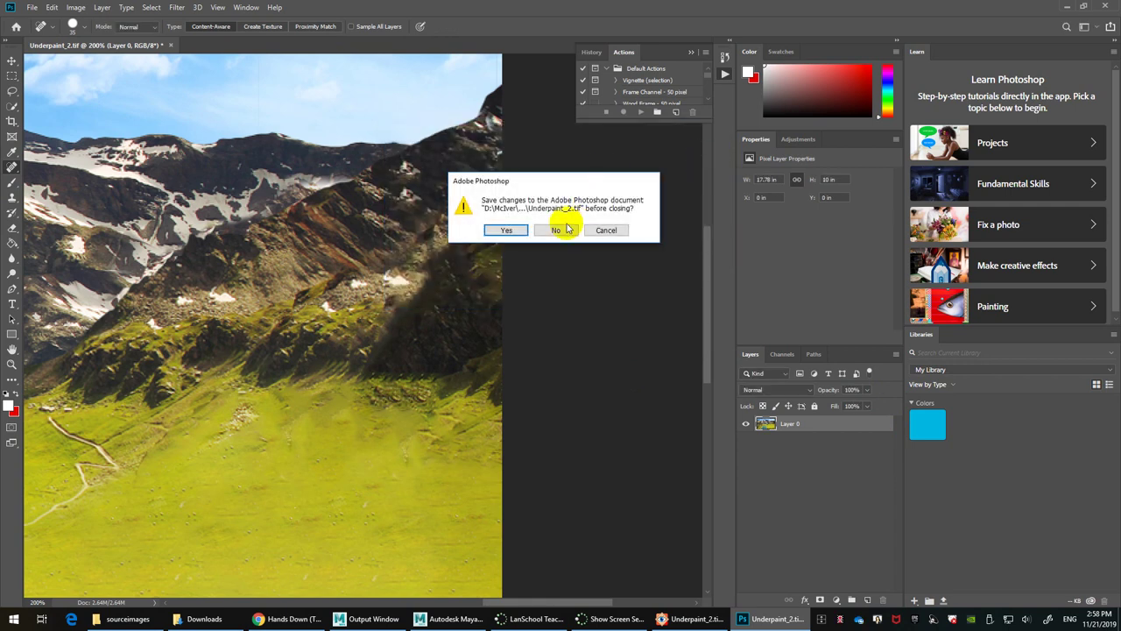
Step: Save Underpaint_2.tif over the existing TIFF with no image compression and RLE layer compression, and close the document
{"action": "left_click", "coordinate": [507, 230]}
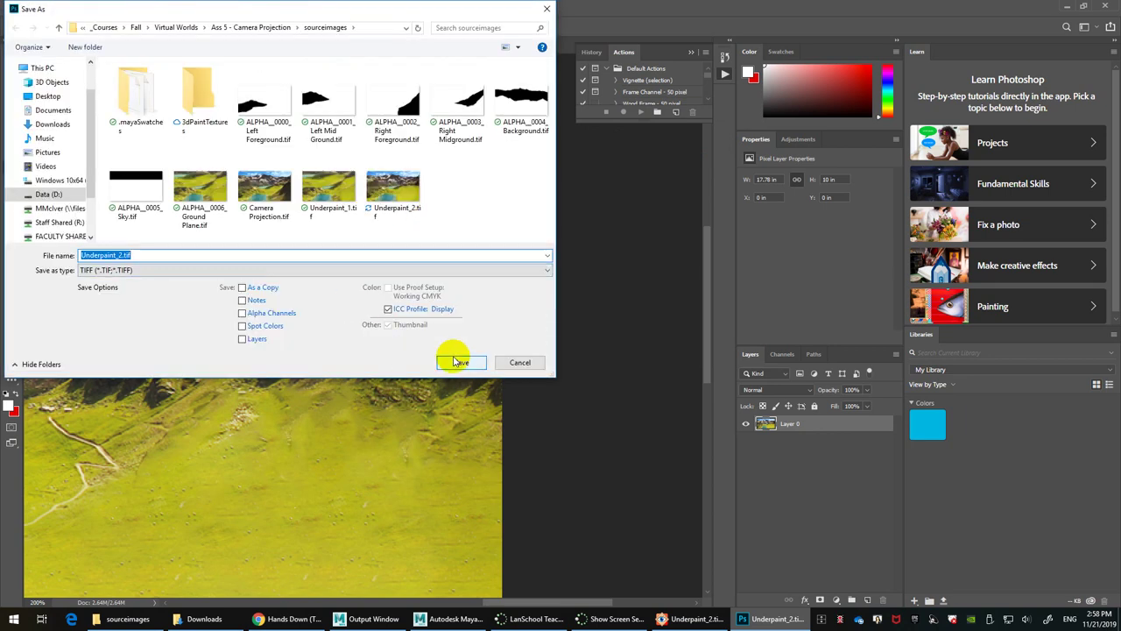
{"action": "left_click", "coordinate": [460, 361]}
{"action": "left_click", "coordinate": [575, 309]}
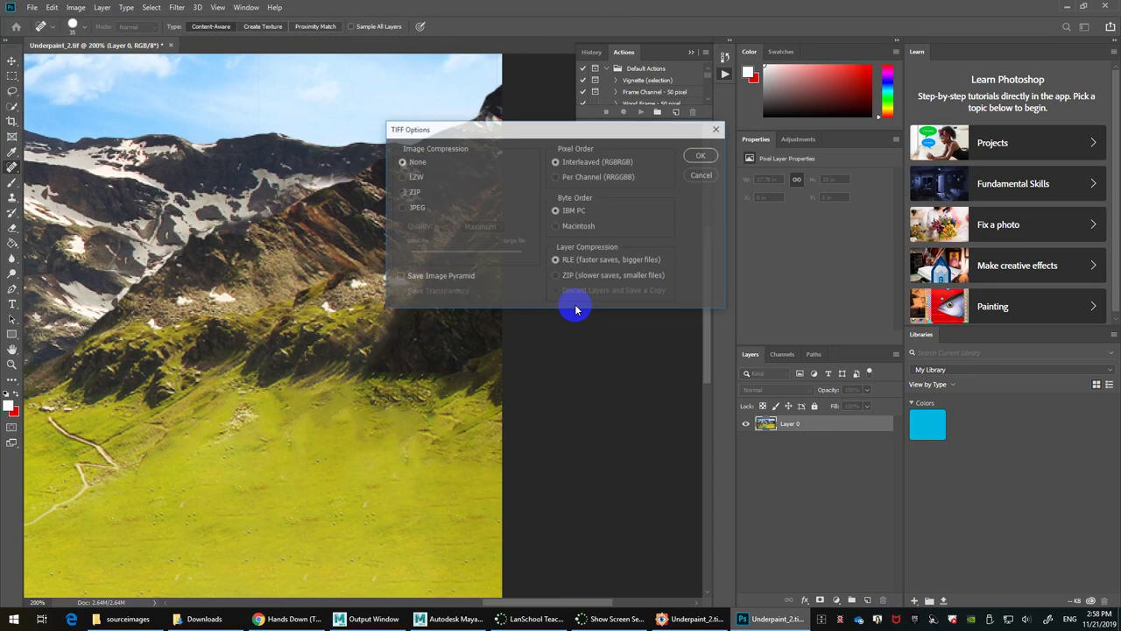
{"action": "left_click", "coordinate": [702, 156]}
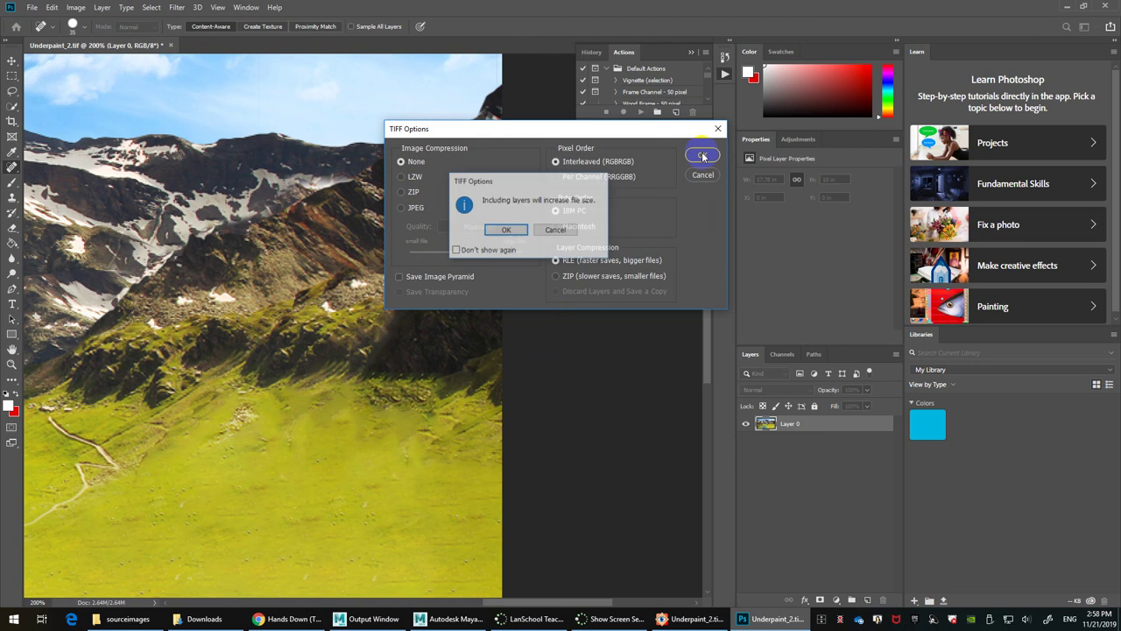
{"action": "left_click", "coordinate": [501, 231]}
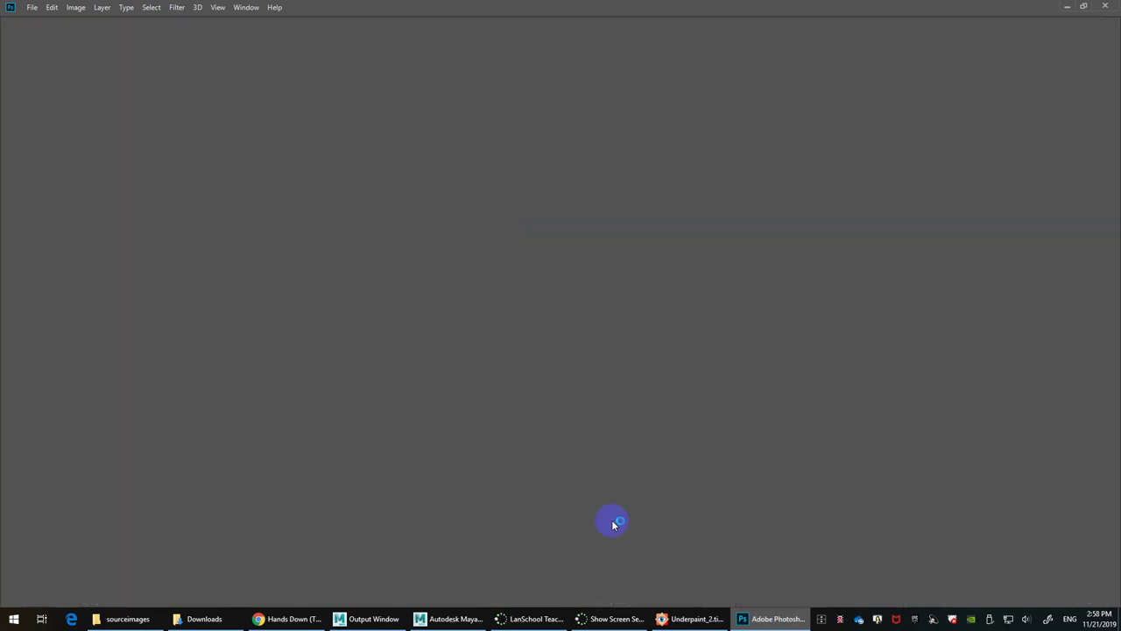
Step: Switch to FastStone Image Viewer, check the saved Underpaint_2.tif and reopen it in Photoshop
{"action": "left_click", "coordinate": [251, 620]}
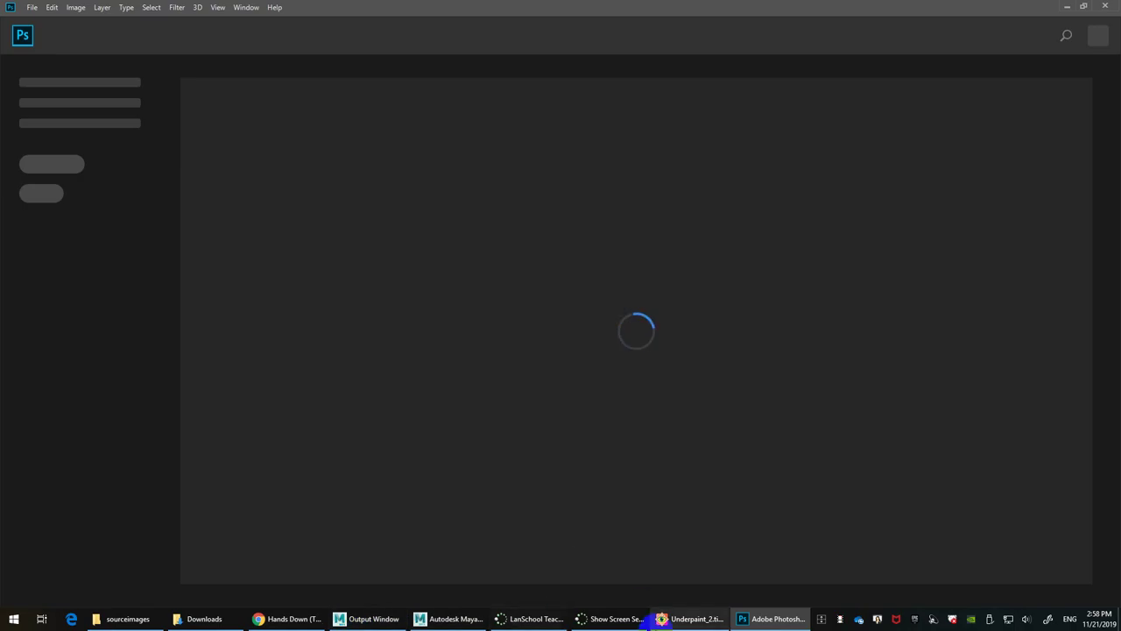
{"action": "left_click", "coordinate": [687, 619]}
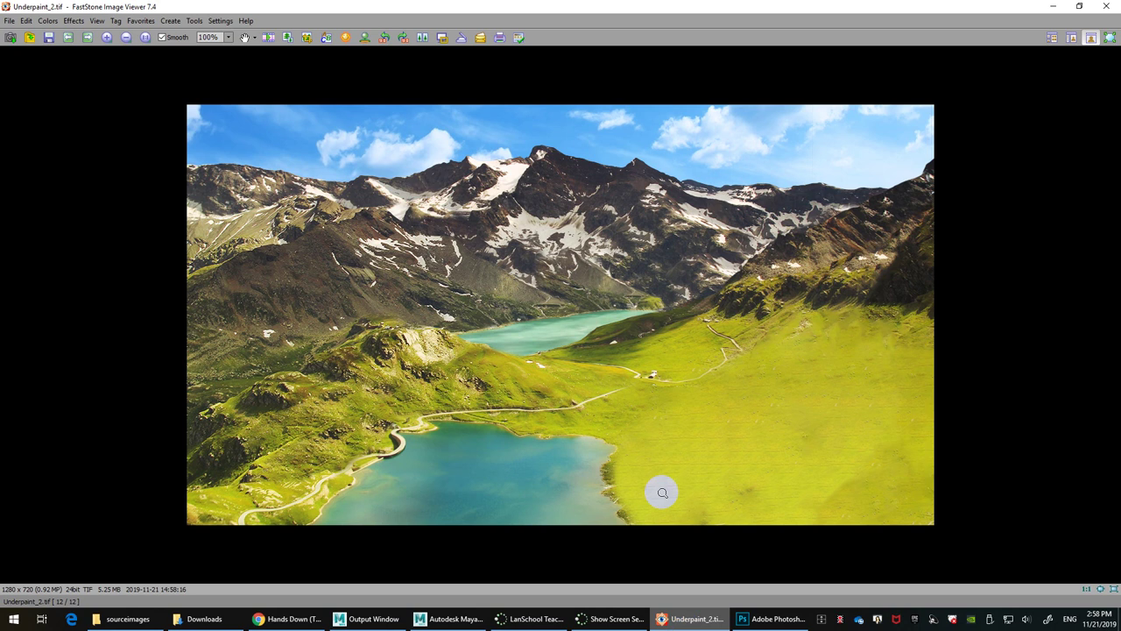
{"action": "left_click", "coordinate": [665, 380]}
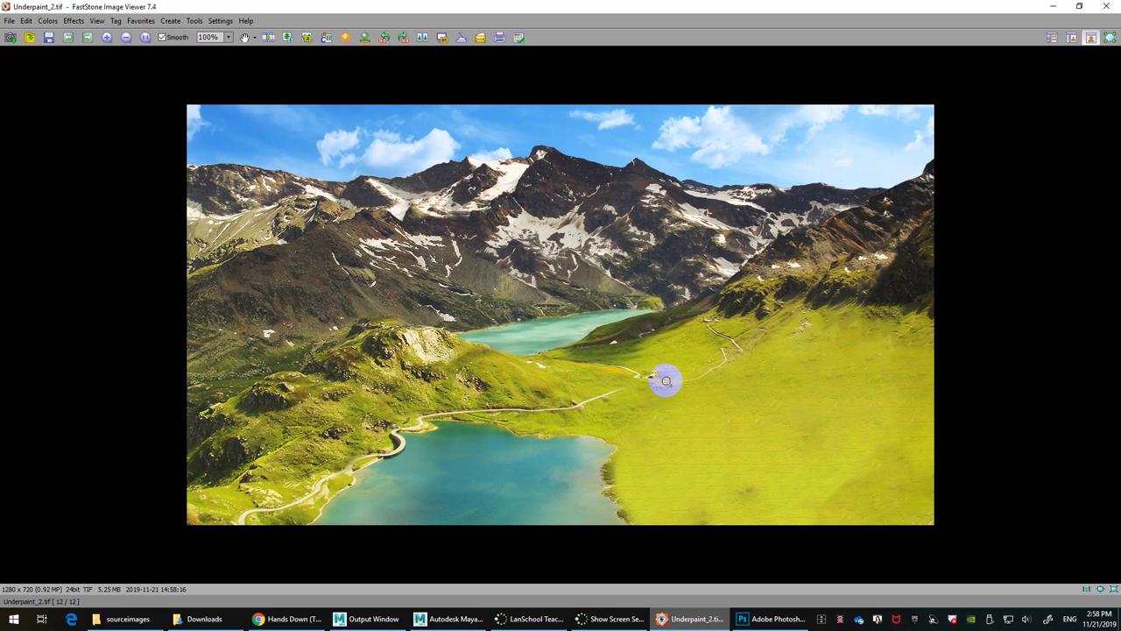
{"action": "key", "text": "e"}
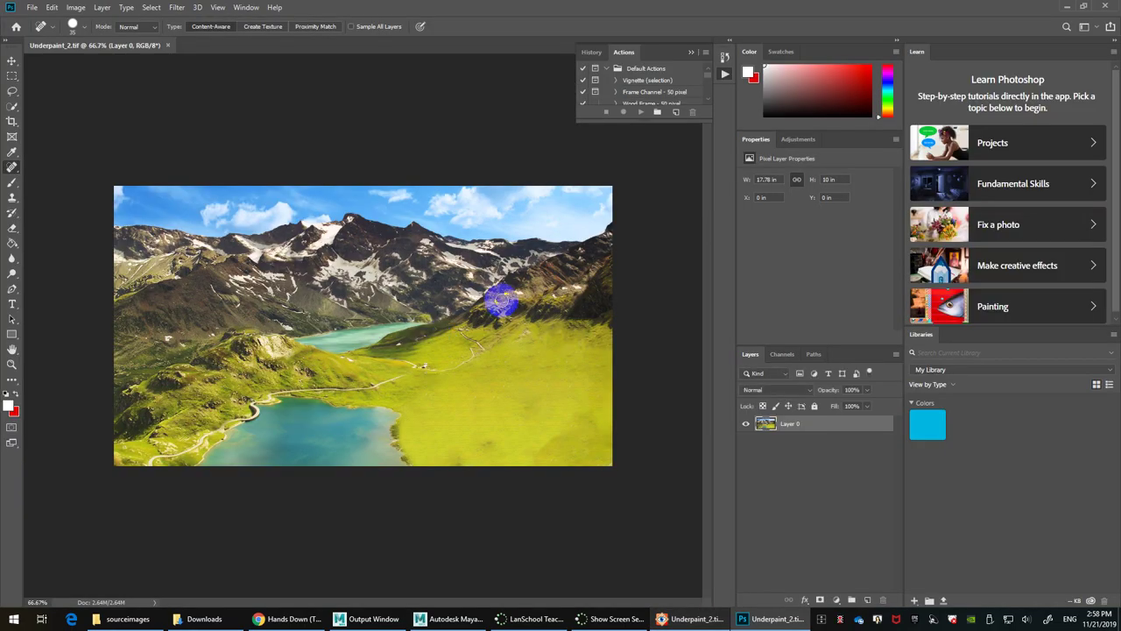
Step: Paint over the dark rock outcrop at the slope's outer end with the Spot Healing Brush, blending it into the surrounding slope
{"action": "left_click_drag", "start_coordinate": [541, 287], "coordinate": [144, 398]}
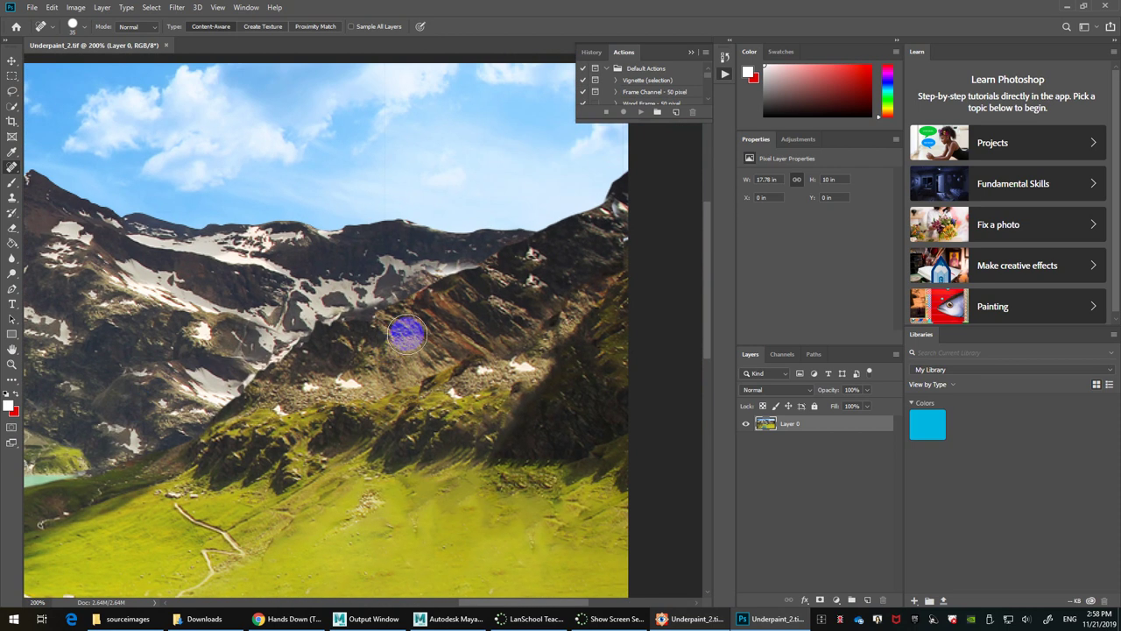
{"action": "mouse_move", "coordinate": [585, 327]}
{"action": "left_mouse_down"}
{"action": "mouse_move", "coordinate": [594, 355]}
{"action": "mouse_move", "coordinate": [607, 382]}
{"action": "left_mouse_up"}
{"action": "mouse_move", "coordinate": [611, 339]}
{"action": "left_mouse_down"}
{"action": "mouse_move", "coordinate": [586, 338]}
{"action": "mouse_move", "coordinate": [546, 362]}
{"action": "mouse_move", "coordinate": [501, 457]}
{"action": "left_mouse_up"}
{"action": "mouse_move", "coordinate": [605, 321]}
{"action": "left_mouse_down"}
{"action": "mouse_move", "coordinate": [557, 373]}
{"action": "mouse_move", "coordinate": [575, 371]}
{"action": "mouse_move", "coordinate": [591, 404]}
{"action": "mouse_move", "coordinate": [570, 373]}
{"action": "mouse_move", "coordinate": [492, 468]}
{"action": "left_mouse_up"}
{"action": "mouse_move", "coordinate": [581, 377]}
{"action": "left_mouse_down"}
{"action": "mouse_move", "coordinate": [553, 386]}
{"action": "mouse_move", "coordinate": [554, 446]}
{"action": "left_mouse_up"}
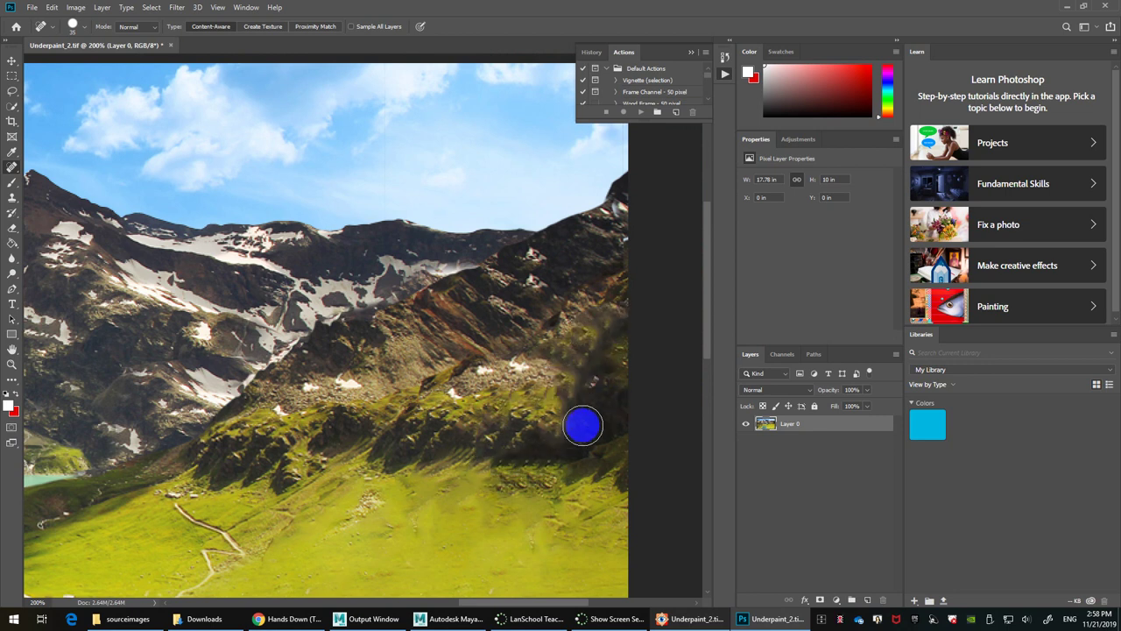
{"action": "mouse_move", "coordinate": [579, 350]}
{"action": "left_mouse_down"}
{"action": "mouse_move", "coordinate": [596, 446]}
{"action": "mouse_move", "coordinate": [533, 461]}
{"action": "mouse_move", "coordinate": [530, 440]}
{"action": "left_mouse_up"}
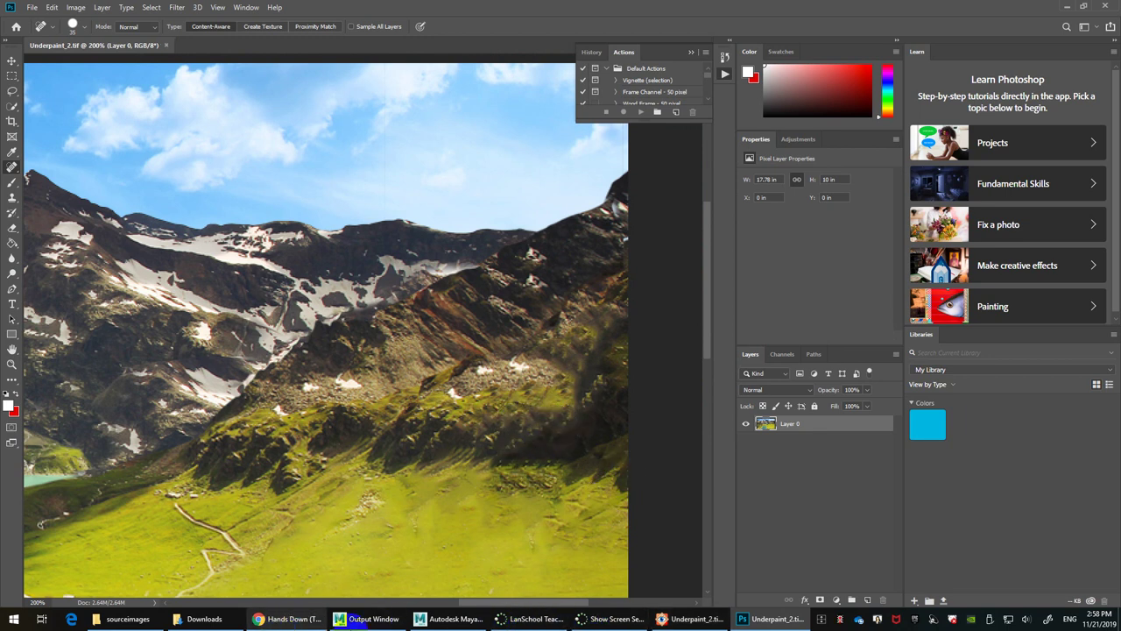
Step: Switch to Maya, reload Underpaint_2.tif in the file7 texture and scrub the CamFly animation back to frame 1
{"action": "left_click", "coordinate": [451, 618]}
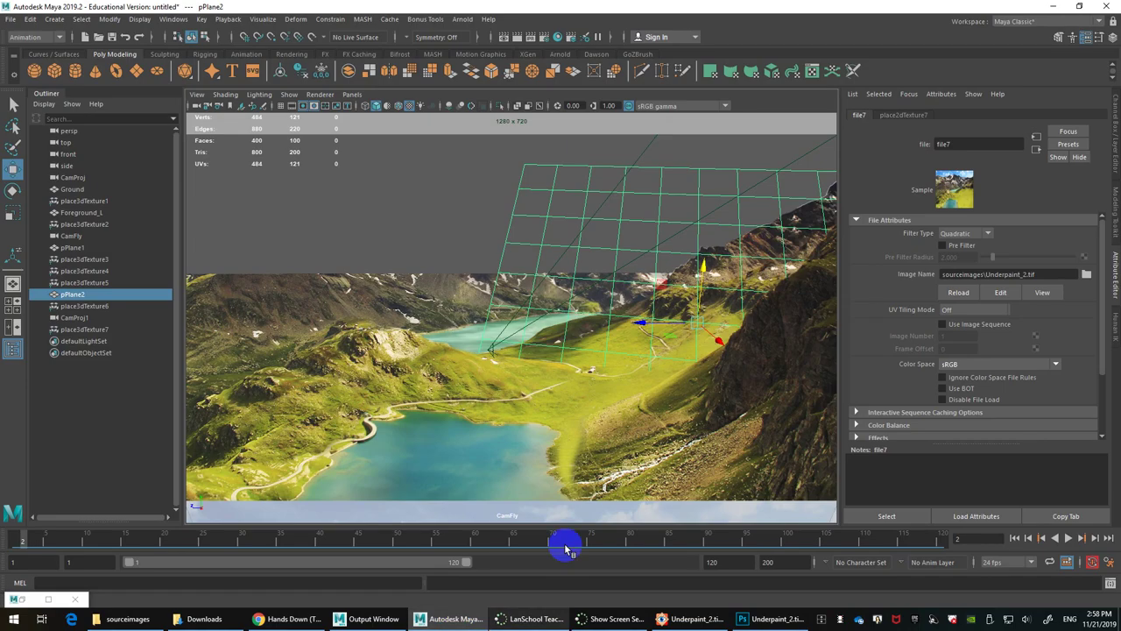
{"action": "left_click", "coordinate": [959, 293]}
{"action": "left_click", "coordinate": [445, 221]}
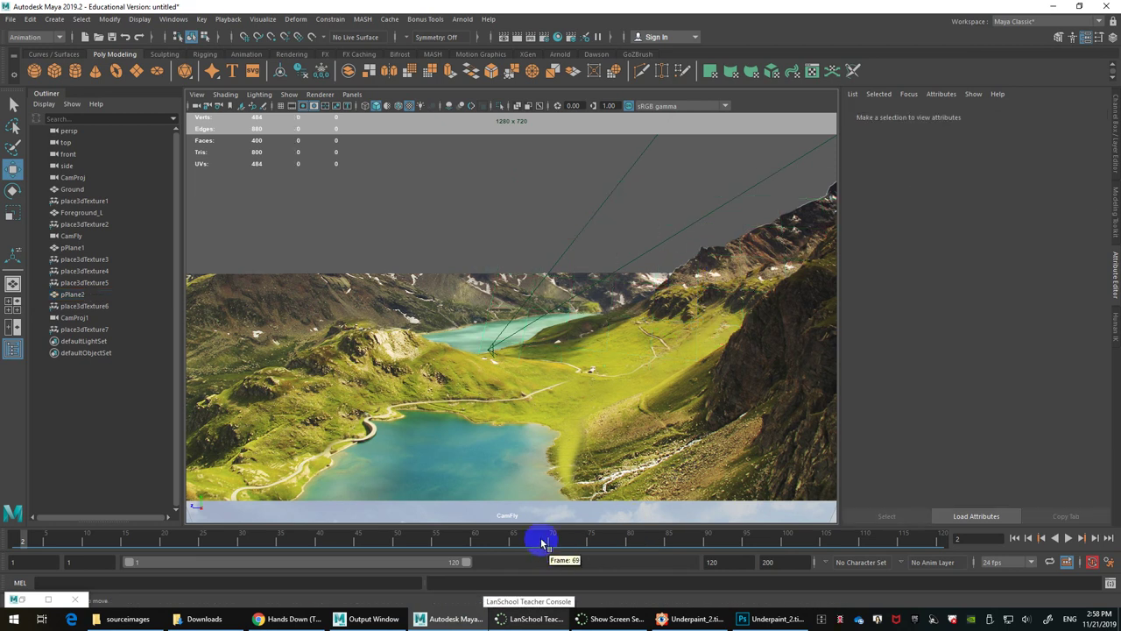
{"action": "left_click_drag", "start_coordinate": [542, 543], "coordinate": [218, 555]}
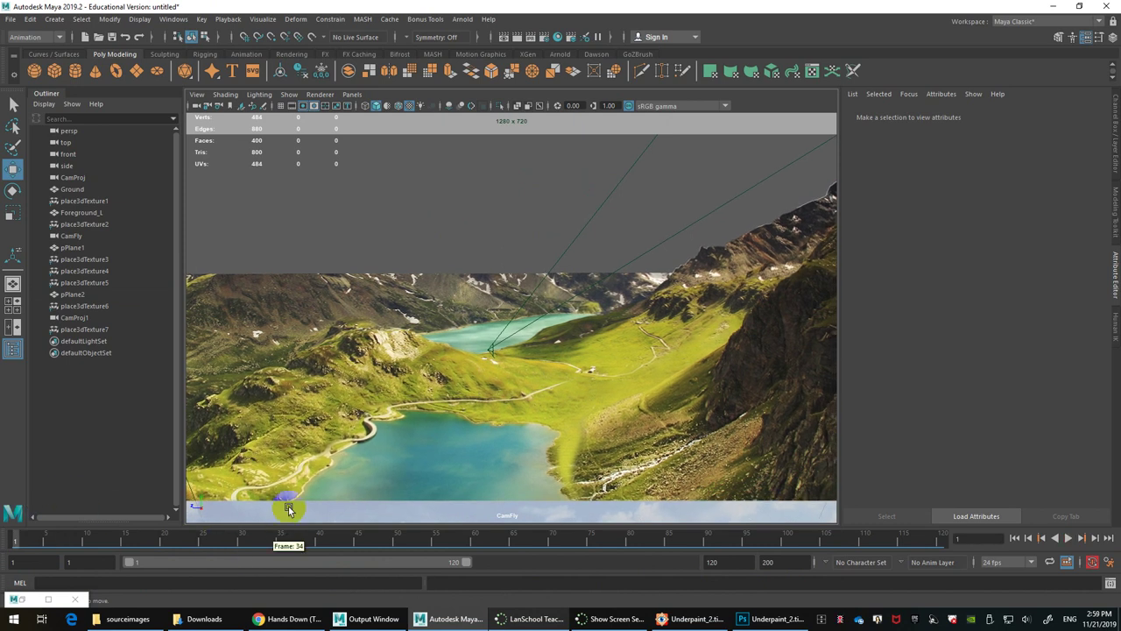
Step: Look through the CamProj camera in the viewport and delete the duplicate camera CamProj1
{"action": "left_click", "coordinate": [290, 358]}
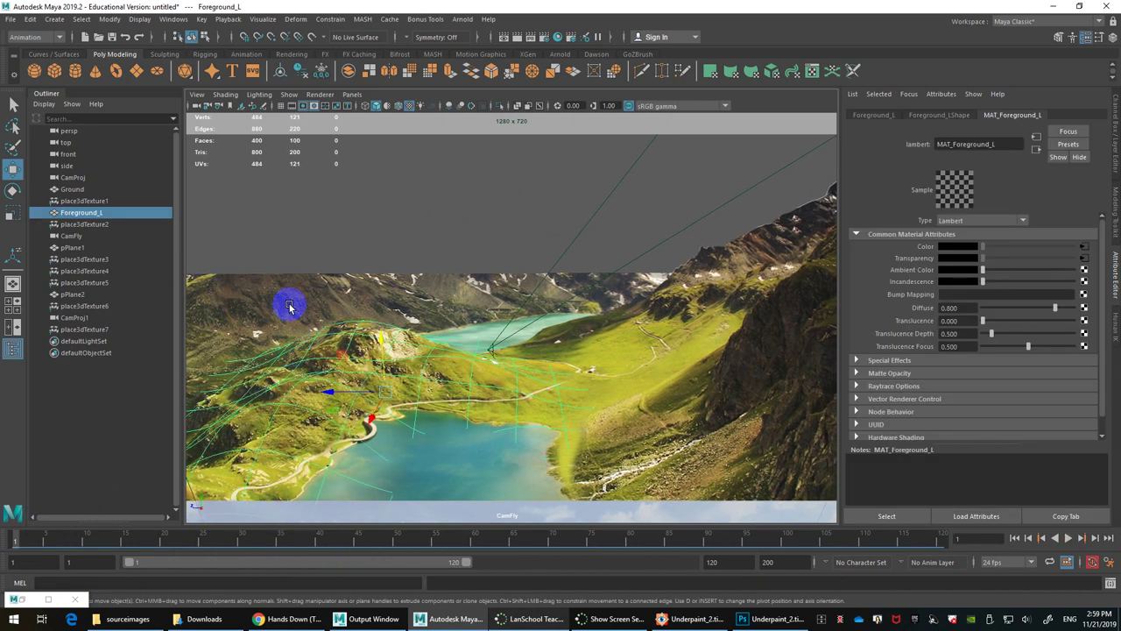
{"action": "left_click", "coordinate": [467, 459]}
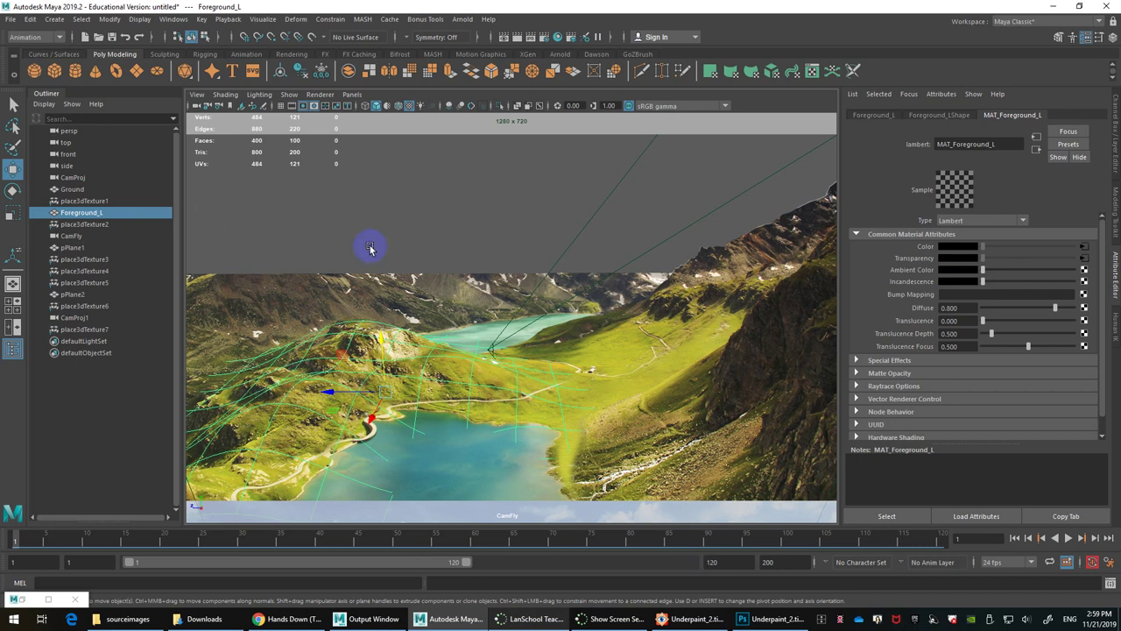
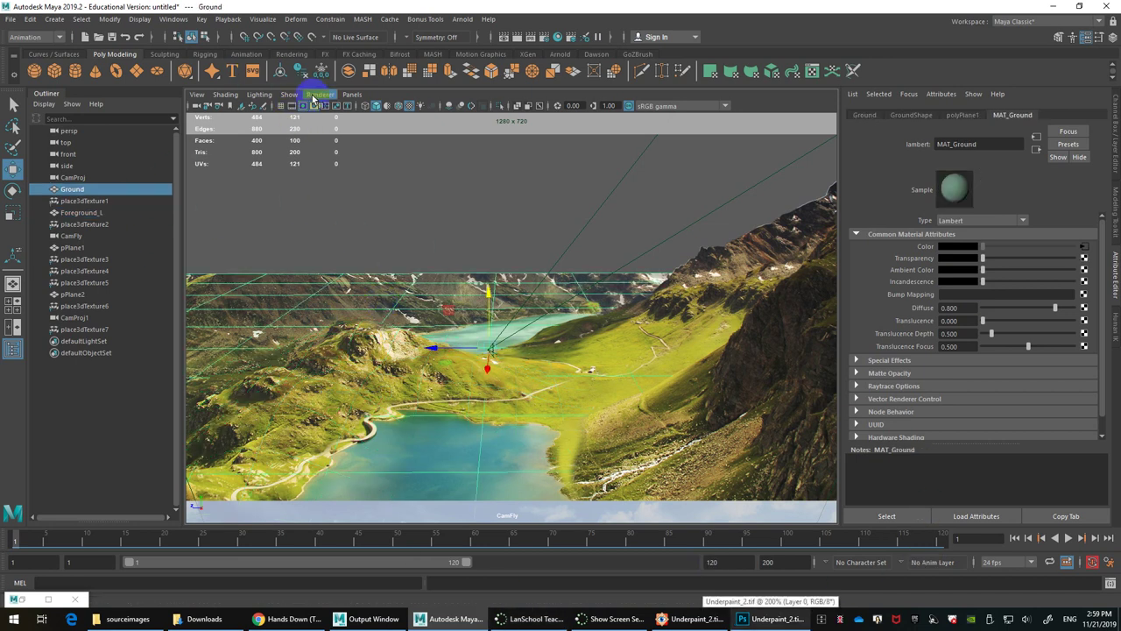
{"action": "left_click", "coordinate": [351, 93]}
{"action": "mouse_move", "coordinate": [370, 106]}
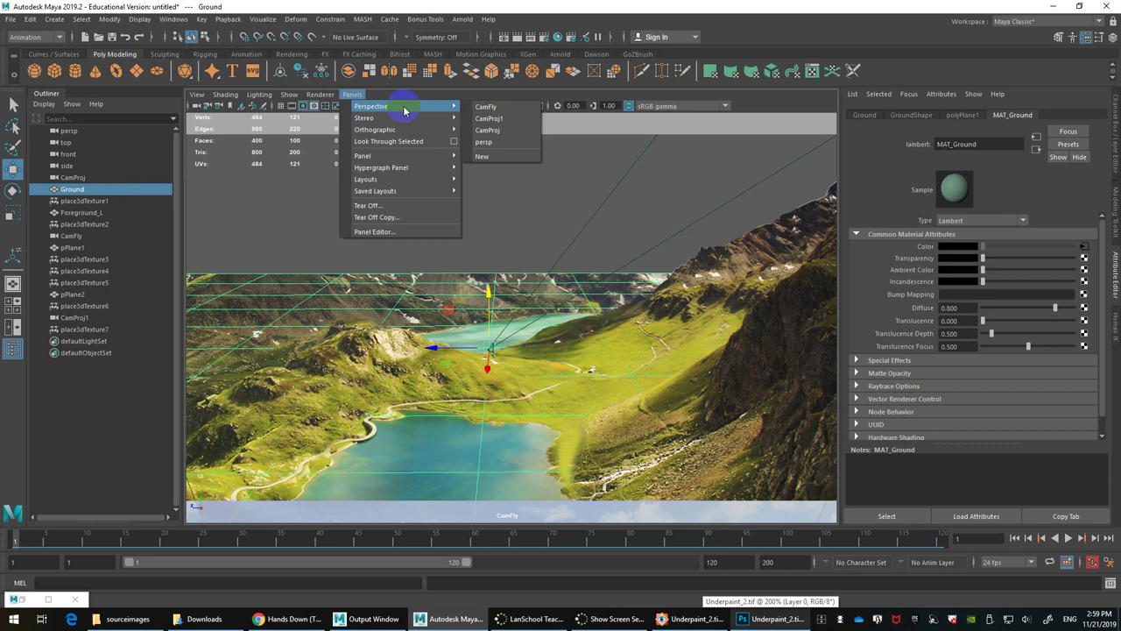
{"action": "left_click", "coordinate": [512, 129]}
{"action": "left_click", "coordinate": [74, 318]}
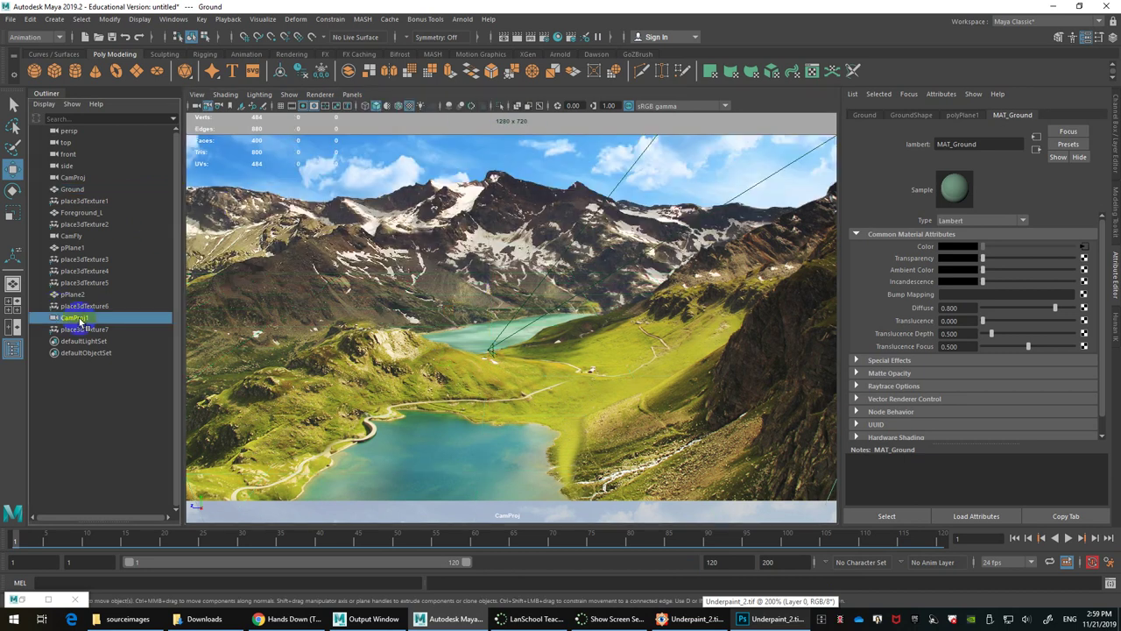
{"action": "key", "text": "Delete"}
Step: Create a new 1 by 1 polygon plane with 10 subdivisions in width and height
{"action": "left_click", "coordinate": [385, 251]}
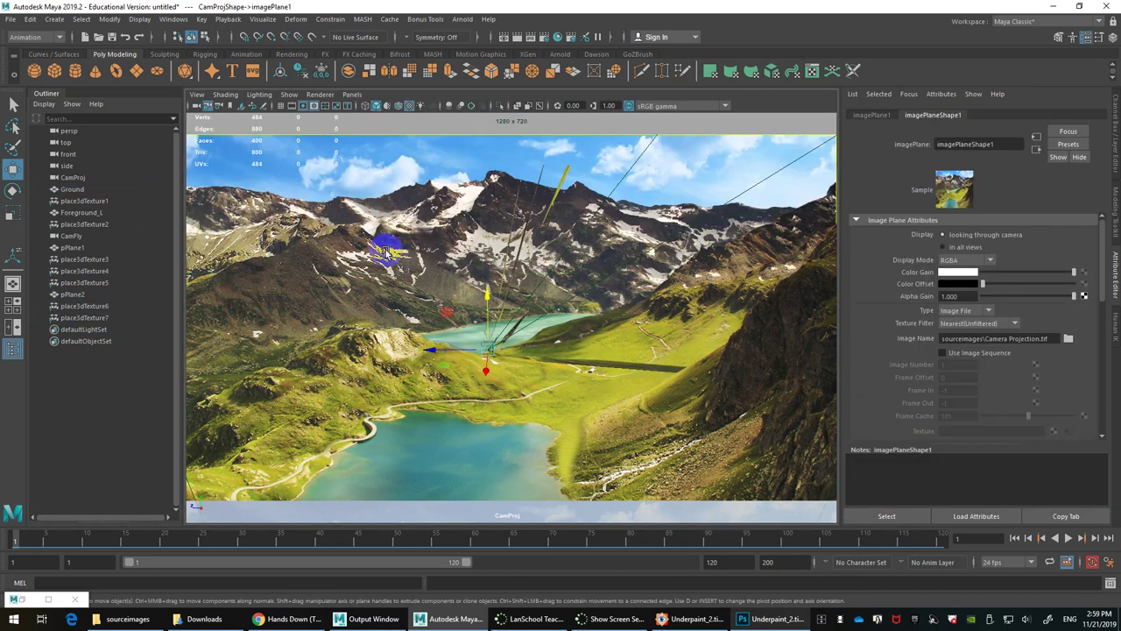
{"action": "left_click", "coordinate": [140, 71]}
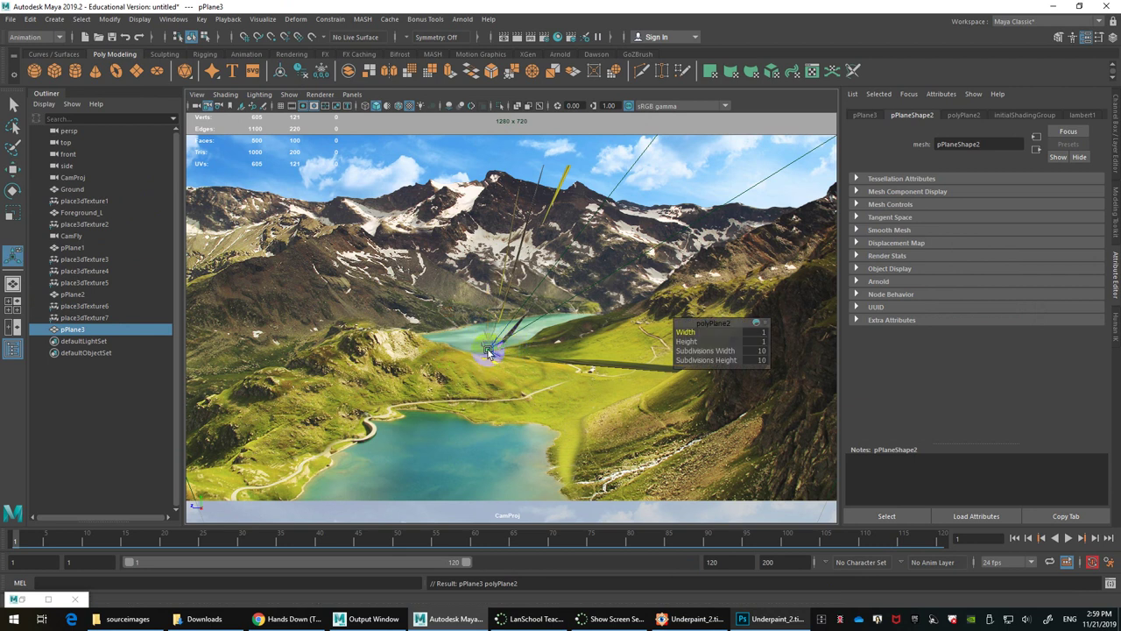
Step: Scale up the new plane, rotate it upright to face the camera, enlarge it further and widen it across the view
{"action": "left_click_drag", "start_coordinate": [491, 353], "coordinate": [596, 401]}
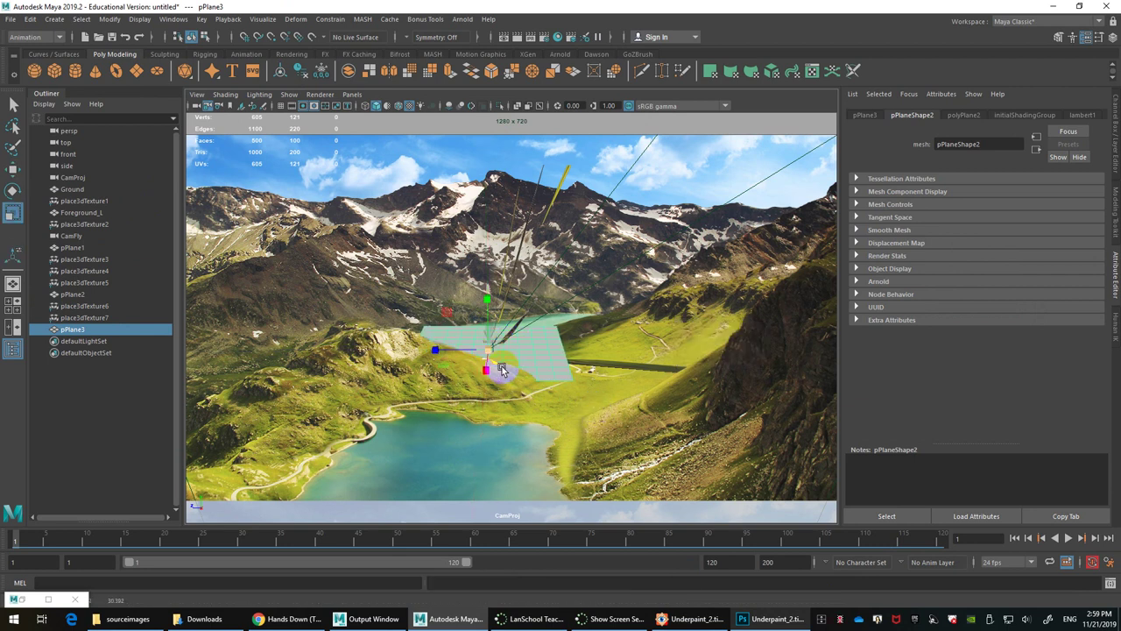
{"action": "key", "text": "e"}
{"action": "left_click_drag", "start_coordinate": [482, 317], "coordinate": [400, 247]}
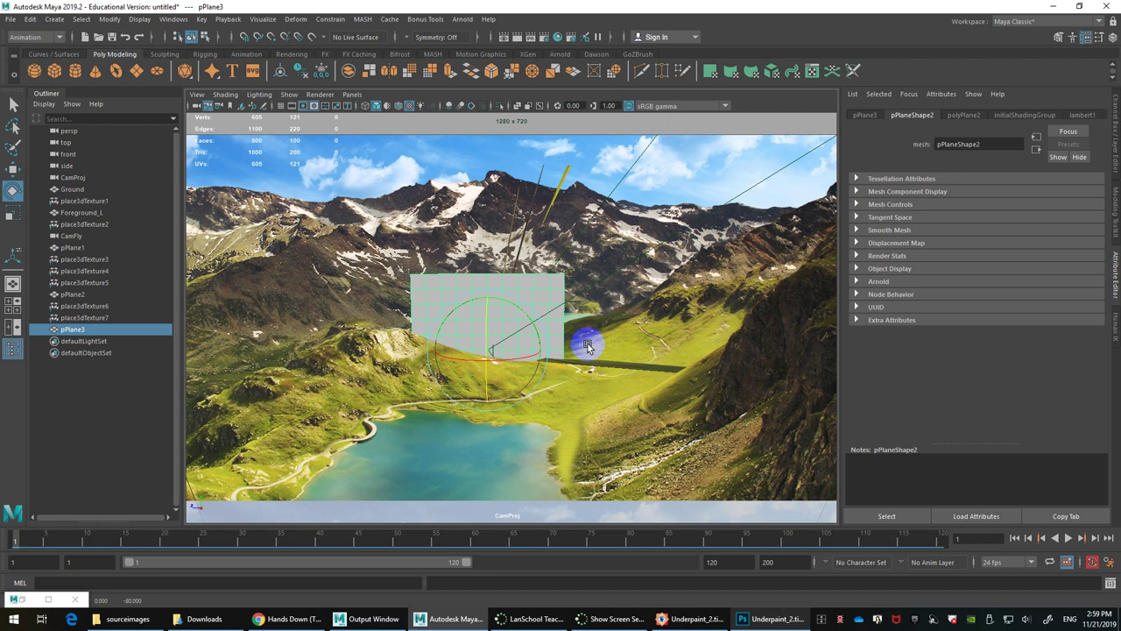
{"action": "key", "text": "r"}
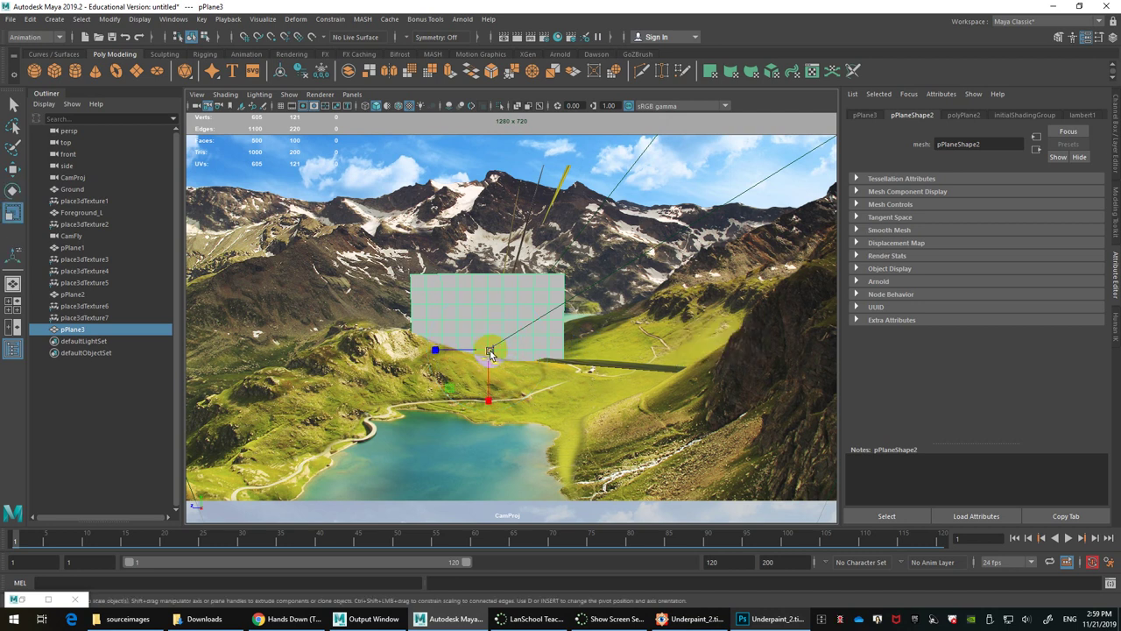
{"action": "left_click_drag", "start_coordinate": [491, 349], "coordinate": [636, 416]}
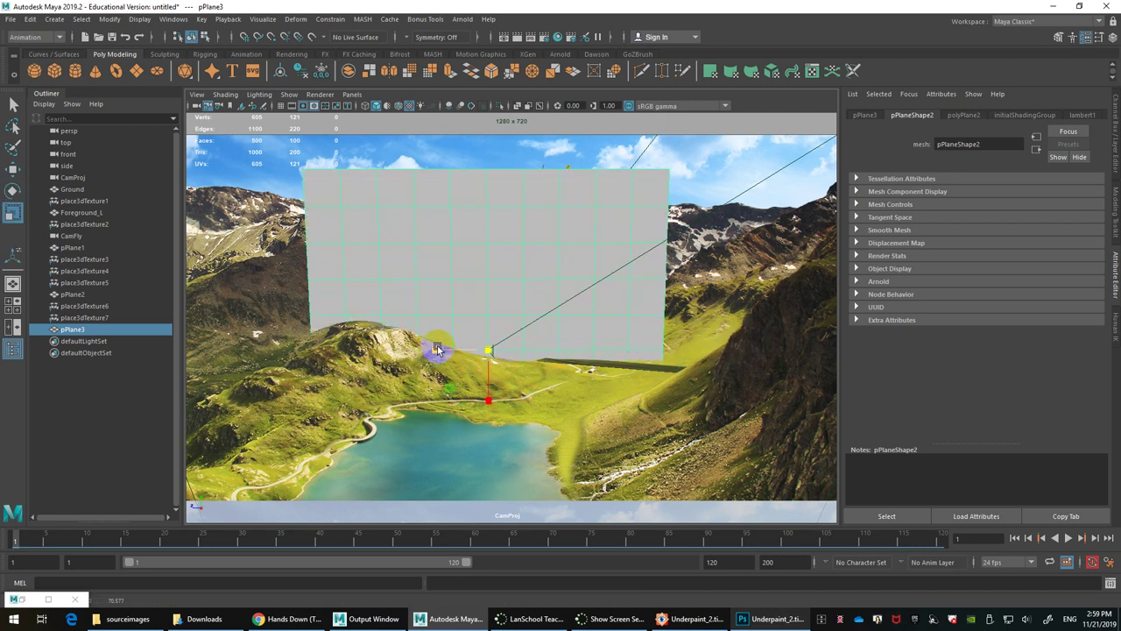
{"action": "left_click_drag", "start_coordinate": [435, 350], "coordinate": [325, 355]}
Step: Move the upright plane back into the distance behind the left foreground hill and shift it toward the left midground
{"action": "key", "text": "w"}
{"action": "left_click_drag", "start_coordinate": [488, 338], "coordinate": [516, 474]}
{"action": "left_click_drag", "start_coordinate": [467, 430], "coordinate": [432, 349]}
{"action": "key", "text": "5"}
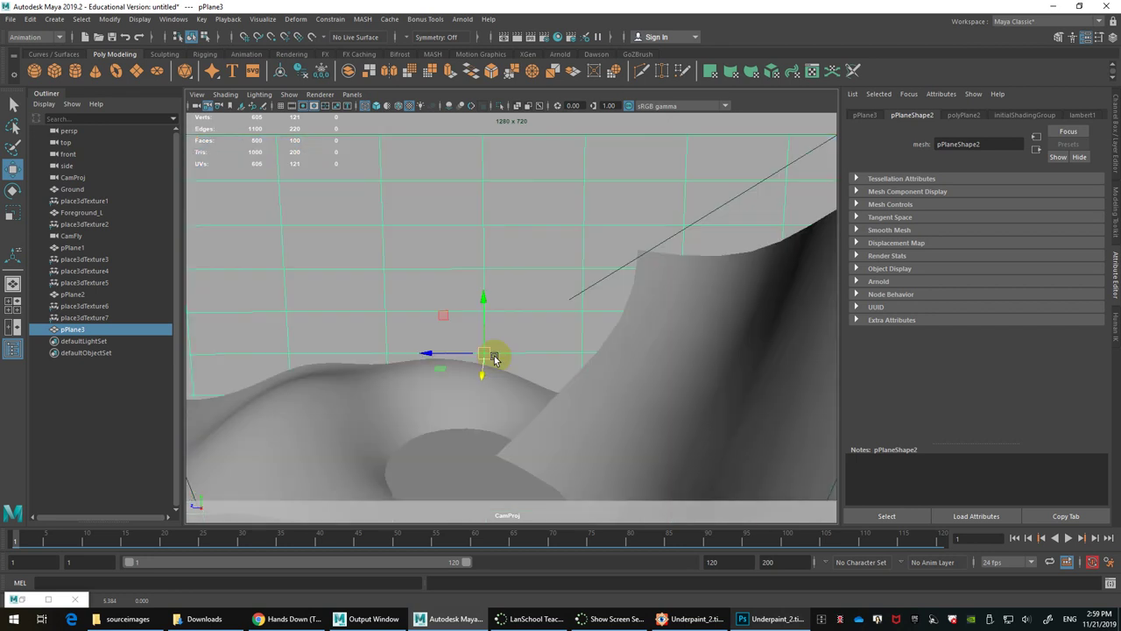
{"action": "left_click_drag", "start_coordinate": [487, 378], "coordinate": [435, 257]}
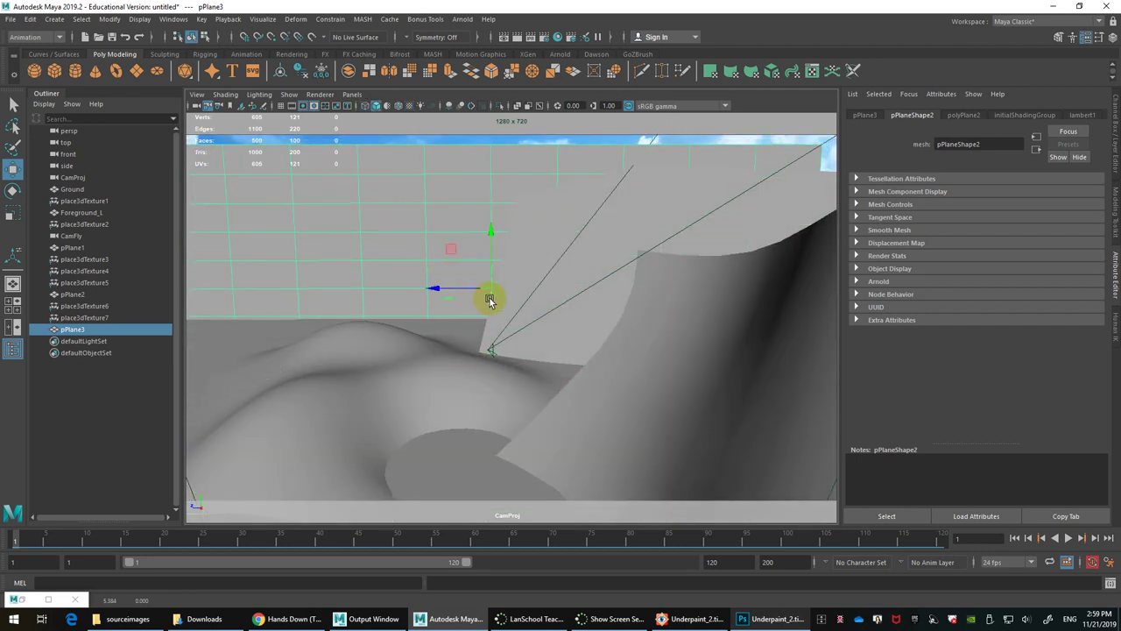
{"action": "left_click_drag", "start_coordinate": [490, 300], "coordinate": [445, 241]}
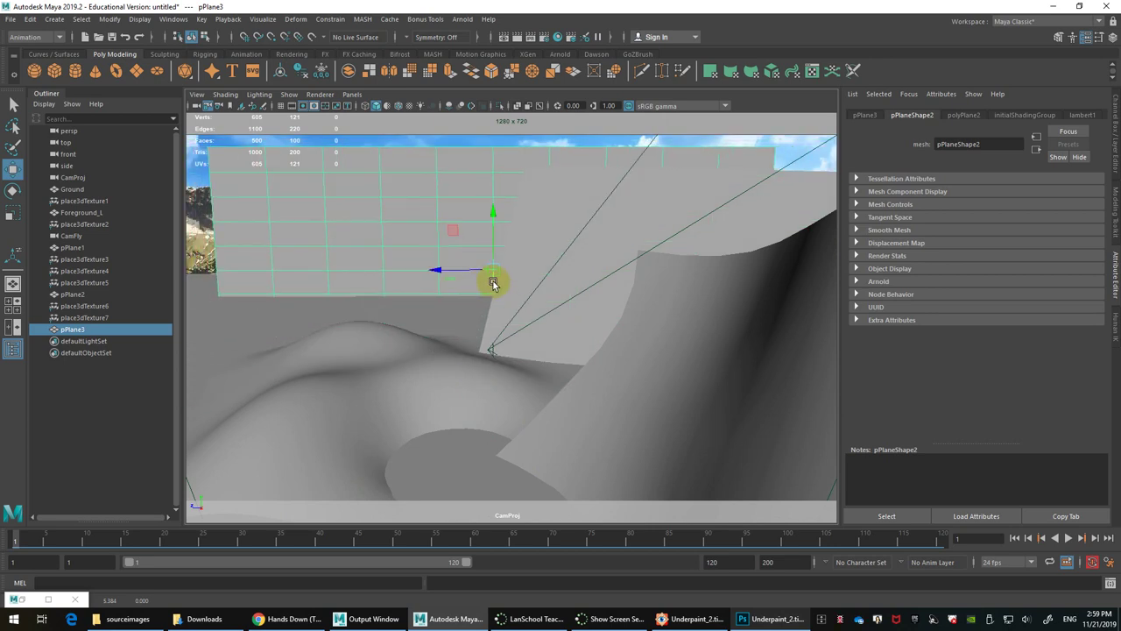
{"action": "mouse_move", "coordinate": [493, 283]}
{"action": "left_mouse_down"}
{"action": "mouse_move", "coordinate": [461, 250]}
{"action": "mouse_move", "coordinate": [316, 258]}
{"action": "mouse_move", "coordinate": [350, 271]}
{"action": "mouse_move", "coordinate": [363, 250]}
{"action": "mouse_move", "coordinate": [325, 254]}
{"action": "left_mouse_up"}
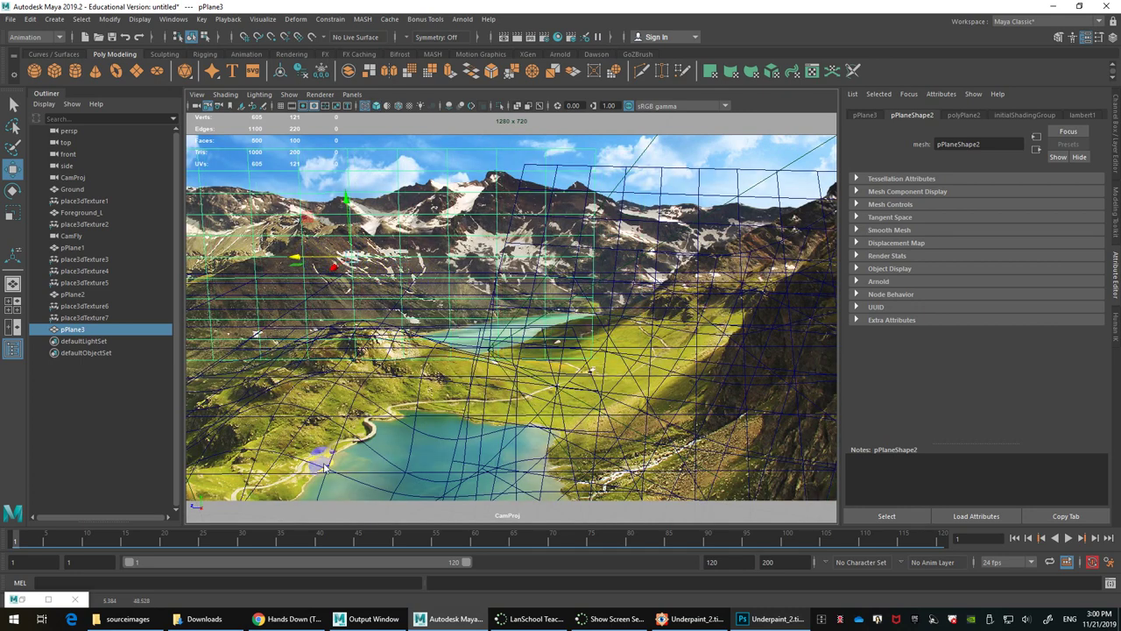
Step: Switch to FastStone Image Viewer, browse the alpha masks to ALPHA__0001_Left Mid Ground.tif, and return to Maya
{"action": "left_click", "coordinate": [651, 626]}
{"action": "scroll", "coordinate": [639, 251], "scroll_direction": "up", "scroll_amount": 3}
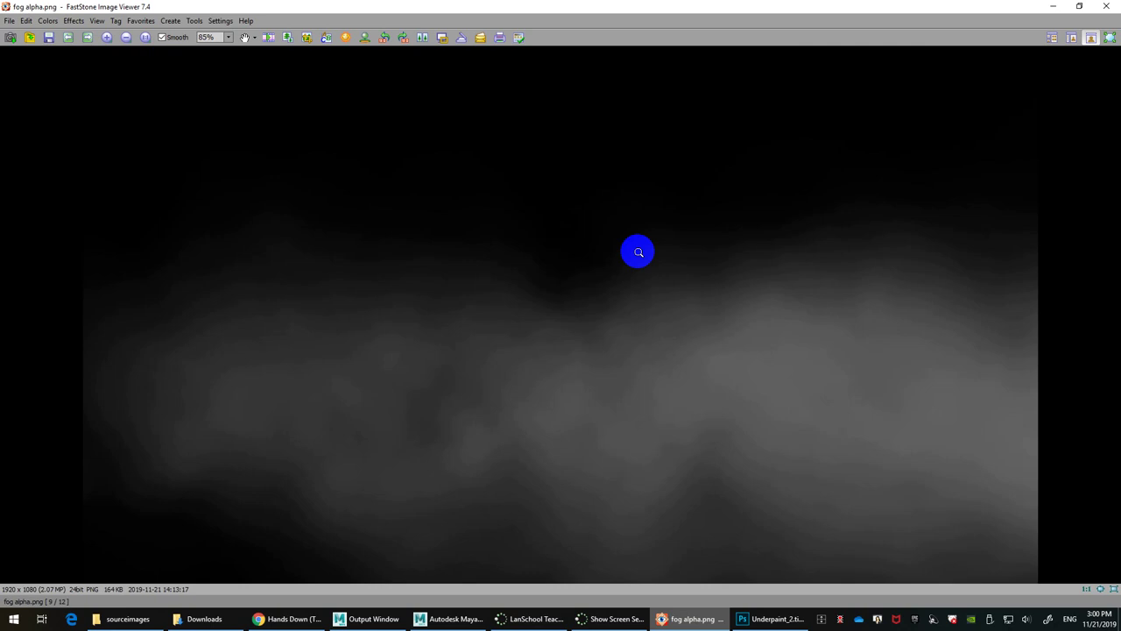
{"action": "scroll", "coordinate": [628, 252], "scroll_direction": "up", "scroll_amount": 4}
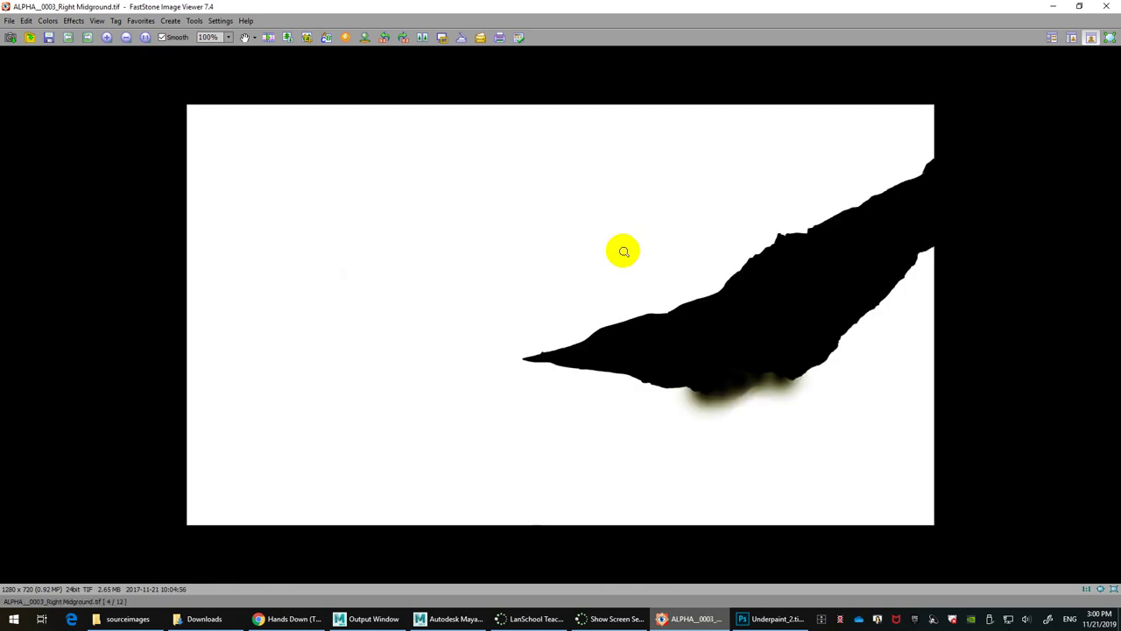
{"action": "scroll", "coordinate": [622, 251], "scroll_direction": "up", "scroll_amount": 1}
{"action": "scroll", "coordinate": [338, 275], "scroll_direction": "down", "scroll_amount": 1}
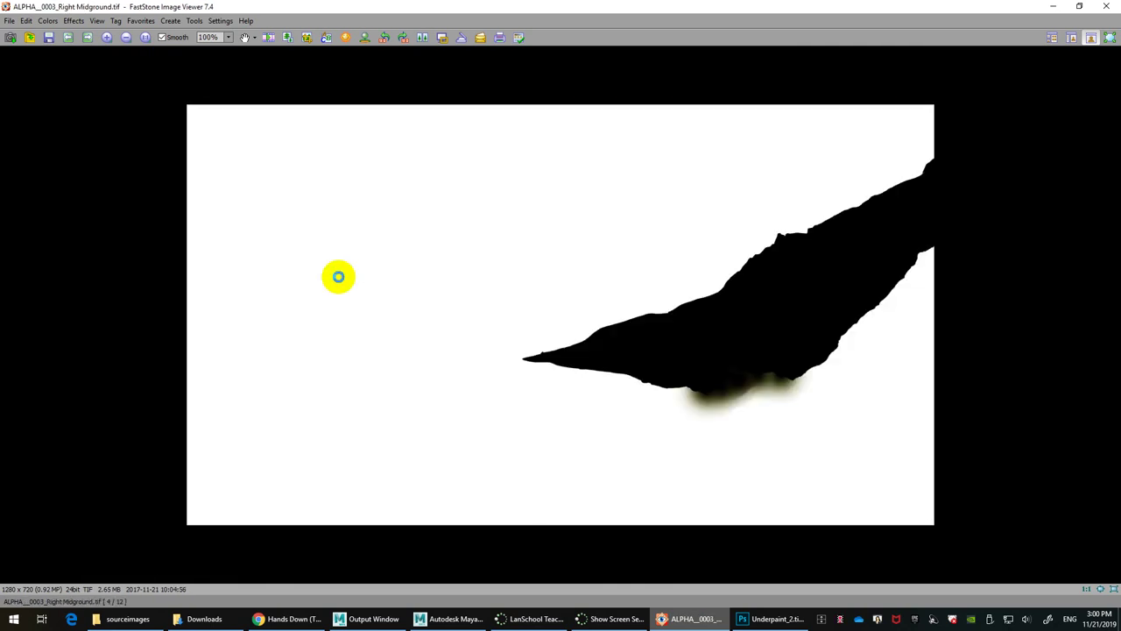
{"action": "scroll", "coordinate": [340, 278], "scroll_direction": "up", "scroll_amount": 2}
{"action": "scroll", "coordinate": [339, 276], "scroll_direction": "down", "scroll_amount": 1}
{"action": "scroll", "coordinate": [339, 276], "scroll_direction": "up", "scroll_amount": 1}
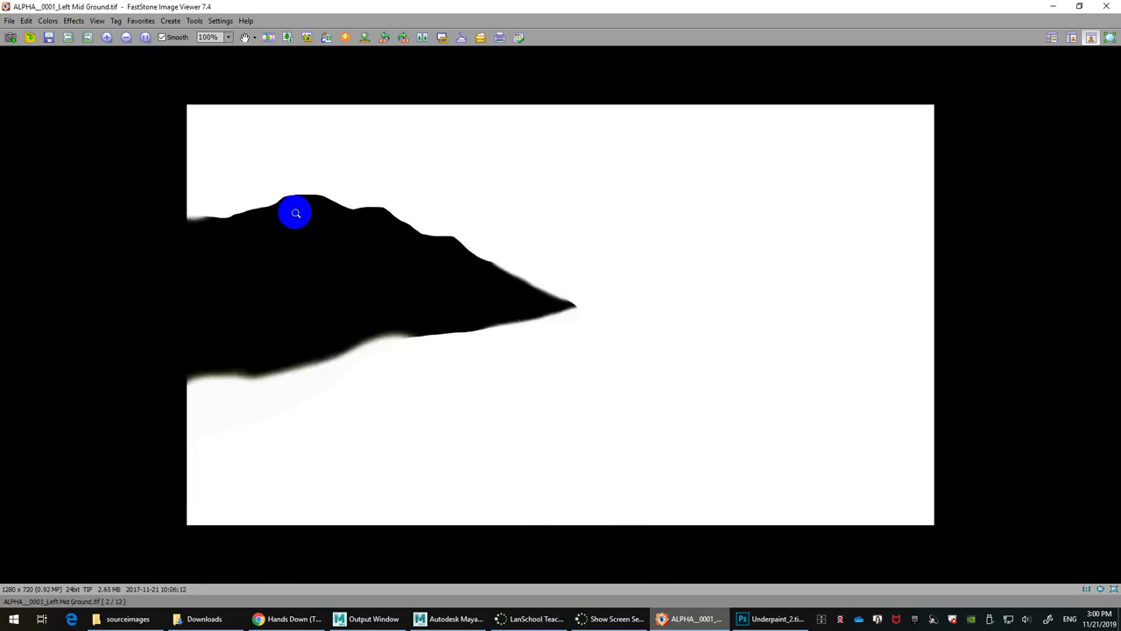
{"action": "left_click", "coordinate": [1045, 8]}
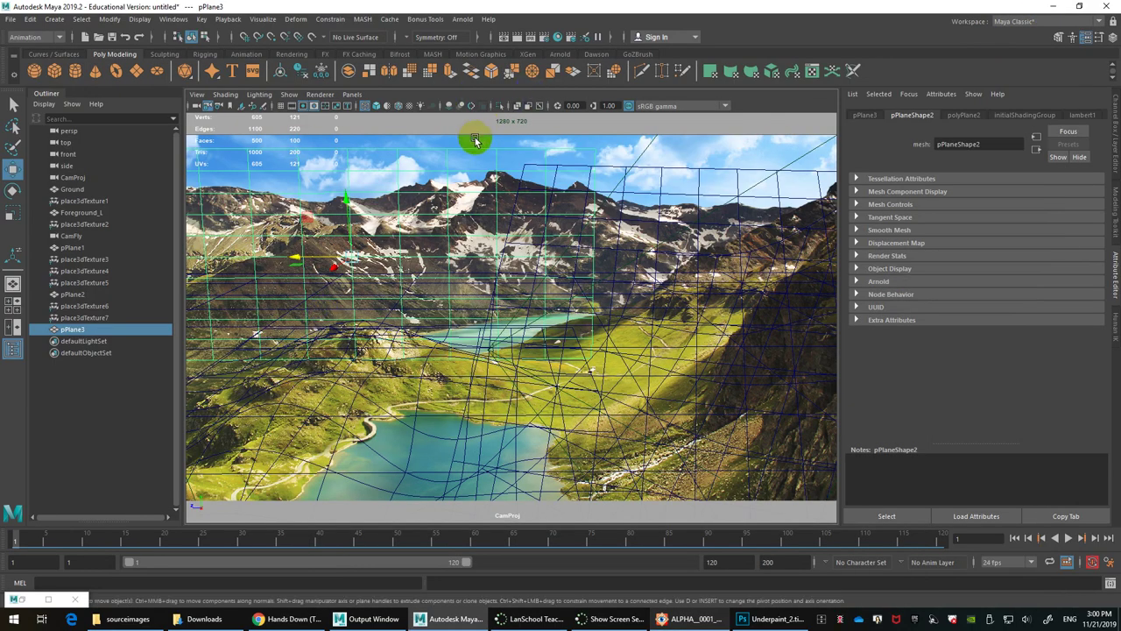
Step: Open Hypershade and duplicate the MAT_Midground_R material together with its shading network
{"action": "left_click", "coordinate": [557, 37]}
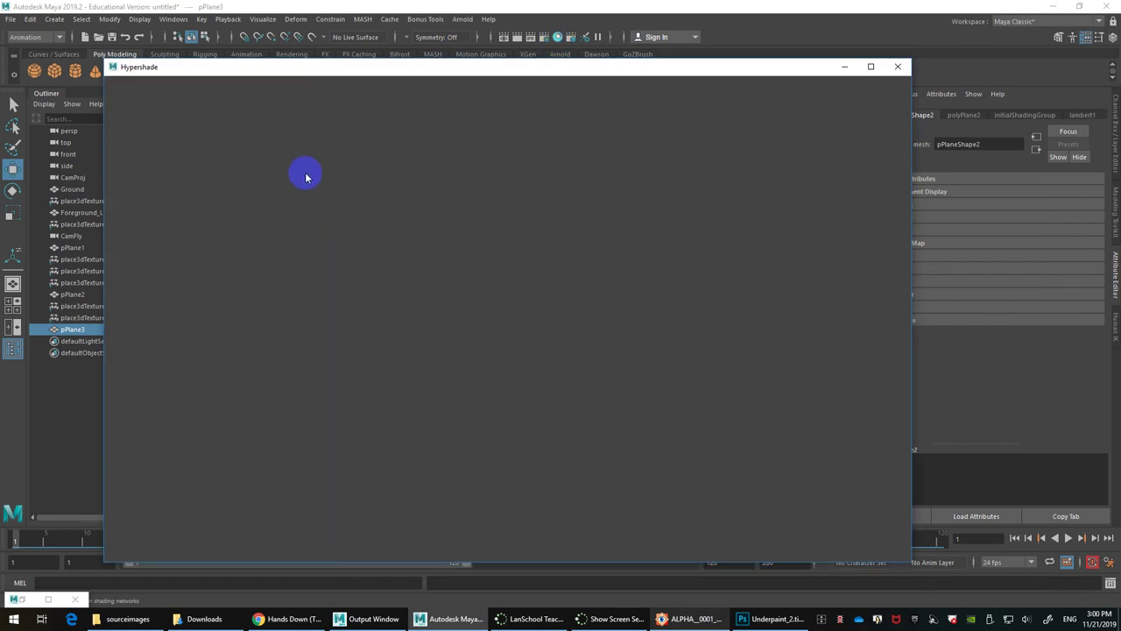
{"action": "left_click", "coordinate": [175, 165]}
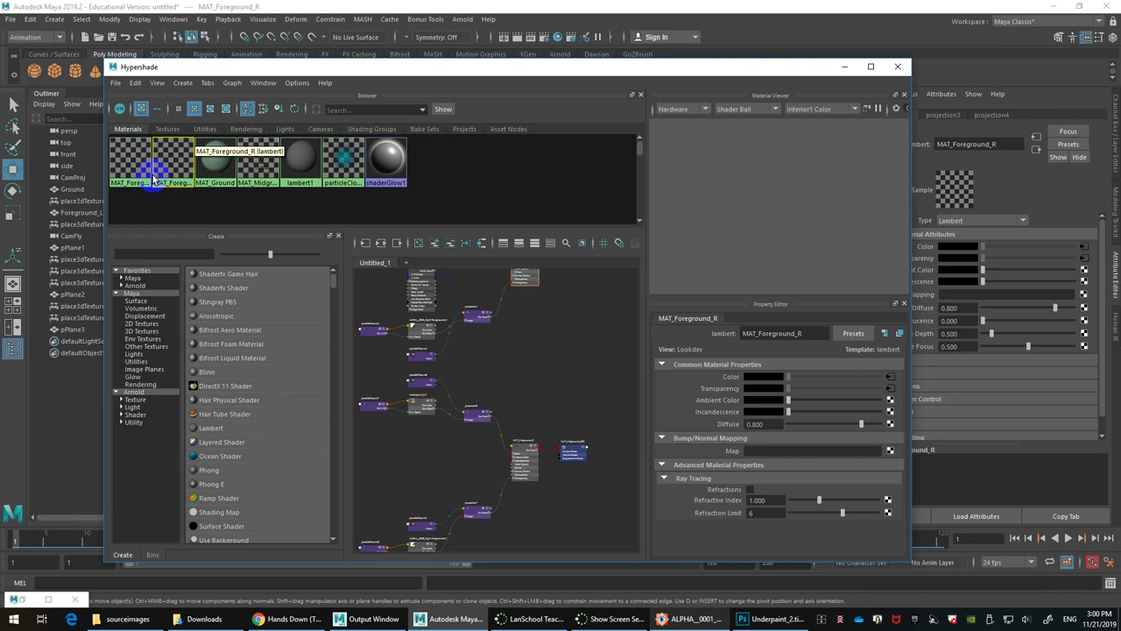
{"action": "left_click", "coordinate": [257, 166]}
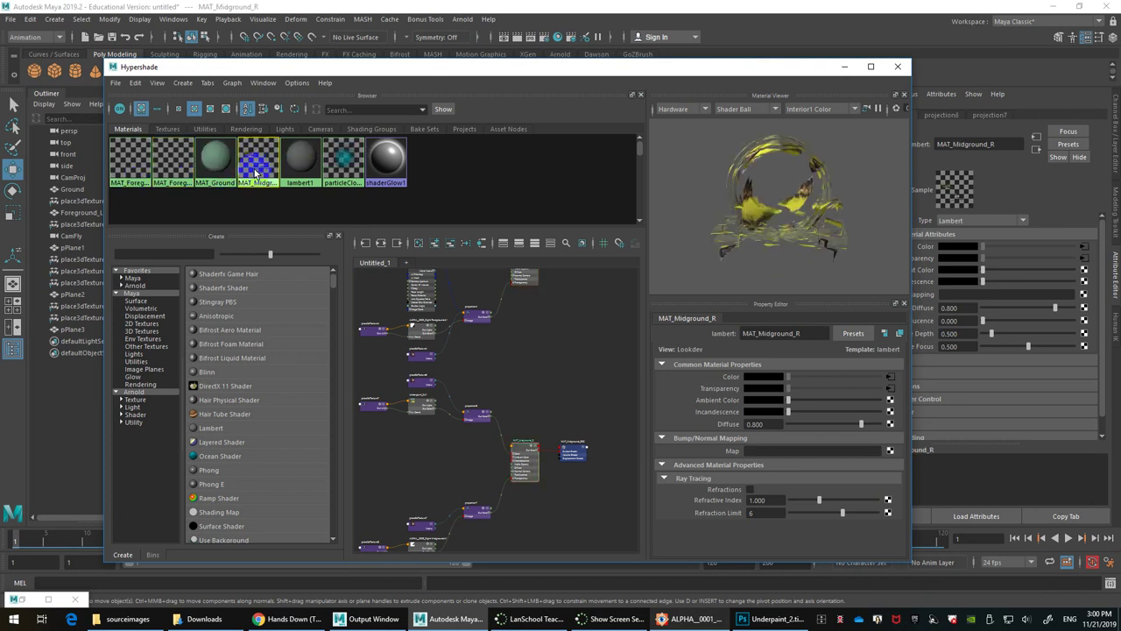
{"action": "left_click", "coordinate": [143, 85]}
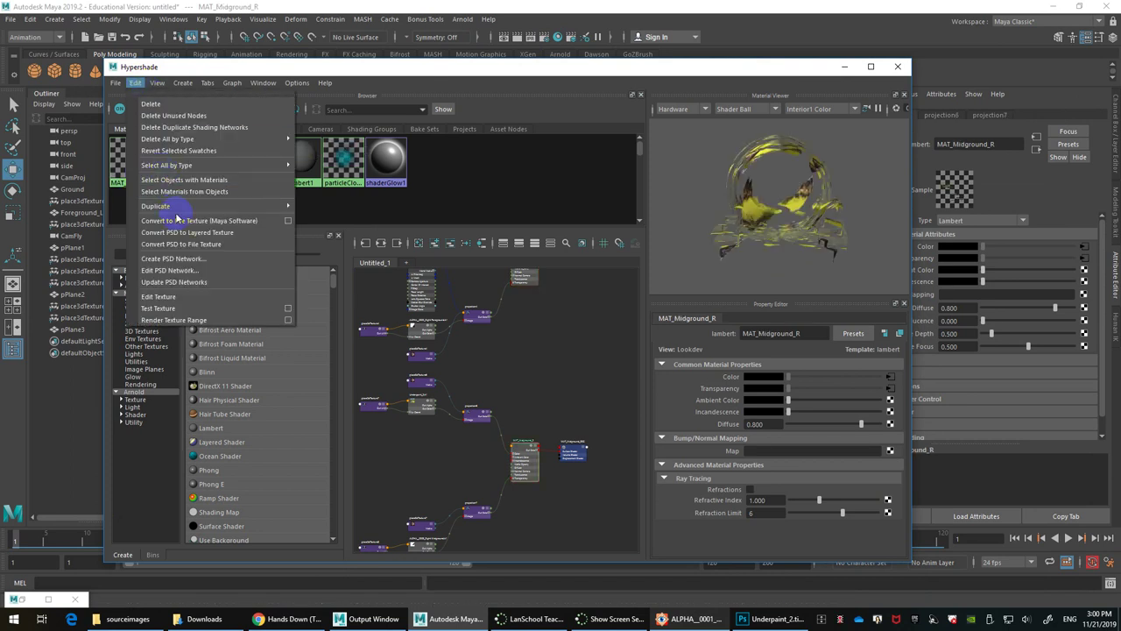
{"action": "mouse_move", "coordinate": [216, 207]}
{"action": "left_click", "coordinate": [339, 210]}
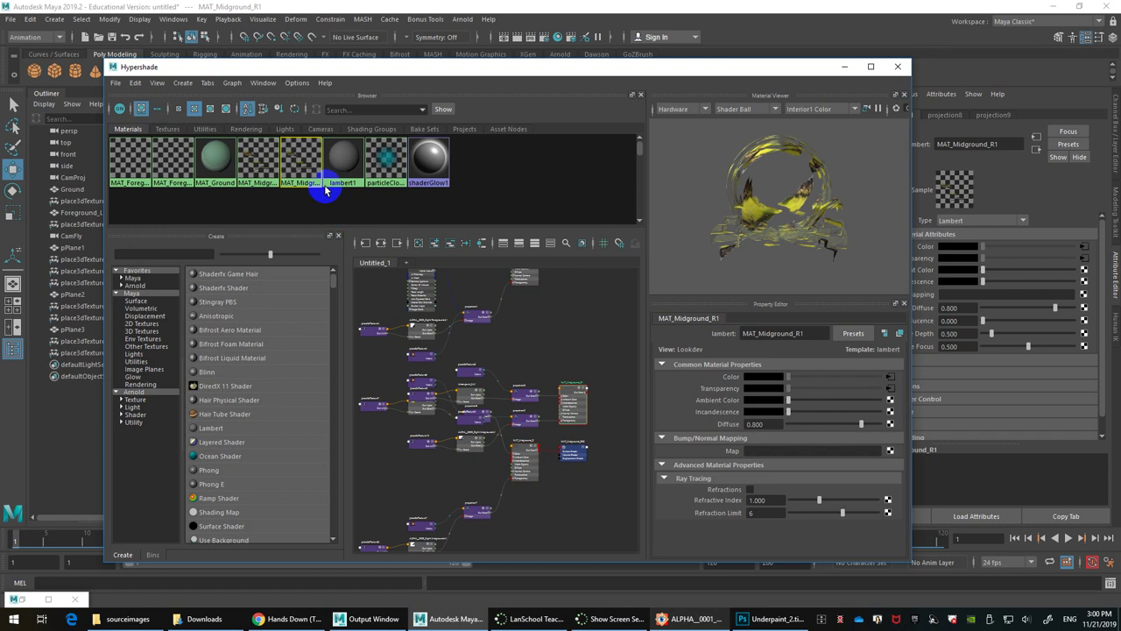
Step: Graph the duplicated material's network on its own and rename the material MAT_Midground_L
{"action": "left_click", "coordinate": [381, 245]}
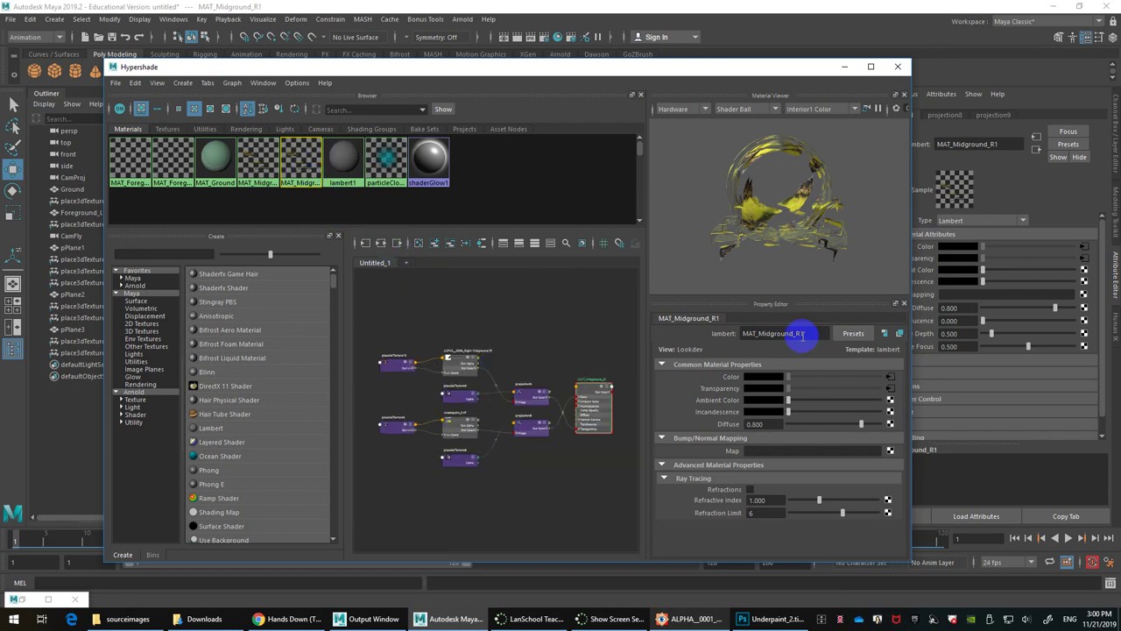
{"action": "left_click_drag", "start_coordinate": [797, 334], "coordinate": [823, 334]}
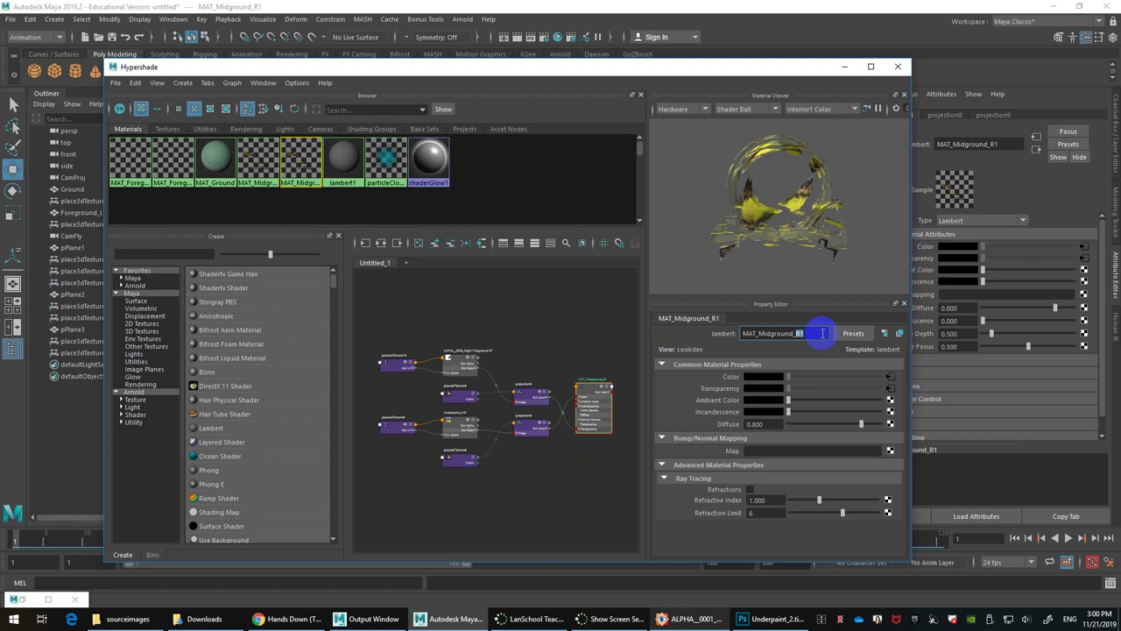
{"action": "type", "text": "L"}
{"action": "key", "text": "Return"}
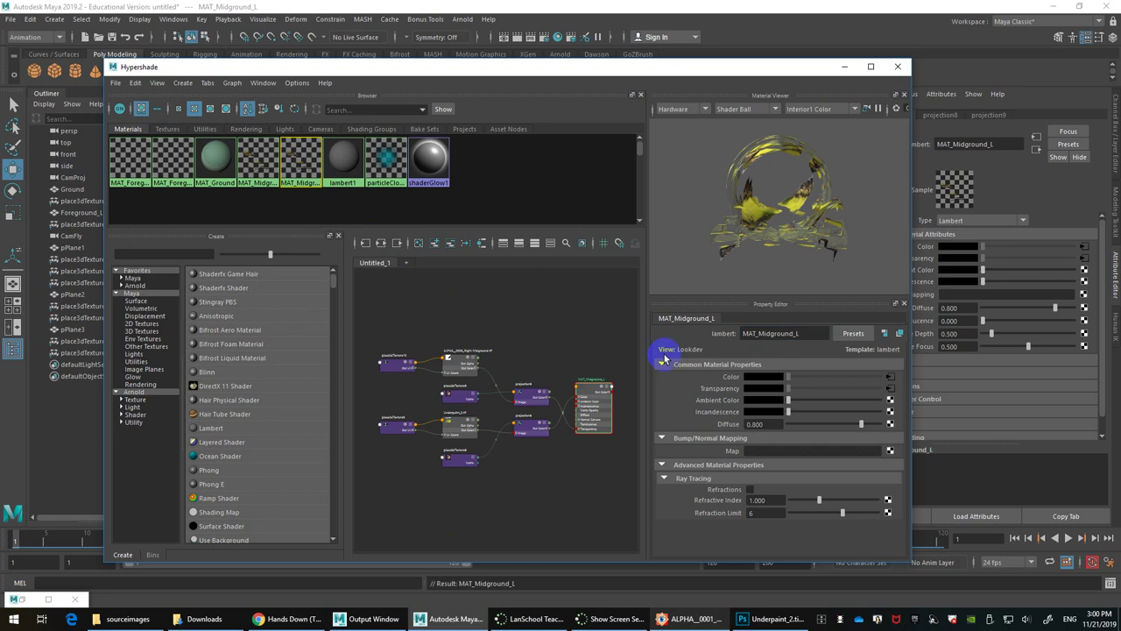
Step: Replace the alpha image of MAT_Midground_L's network with ALPHA__0001_Left Mid Ground.tif and close Hypershade
{"action": "left_click", "coordinate": [526, 427]}
{"action": "left_click", "coordinate": [883, 455]}
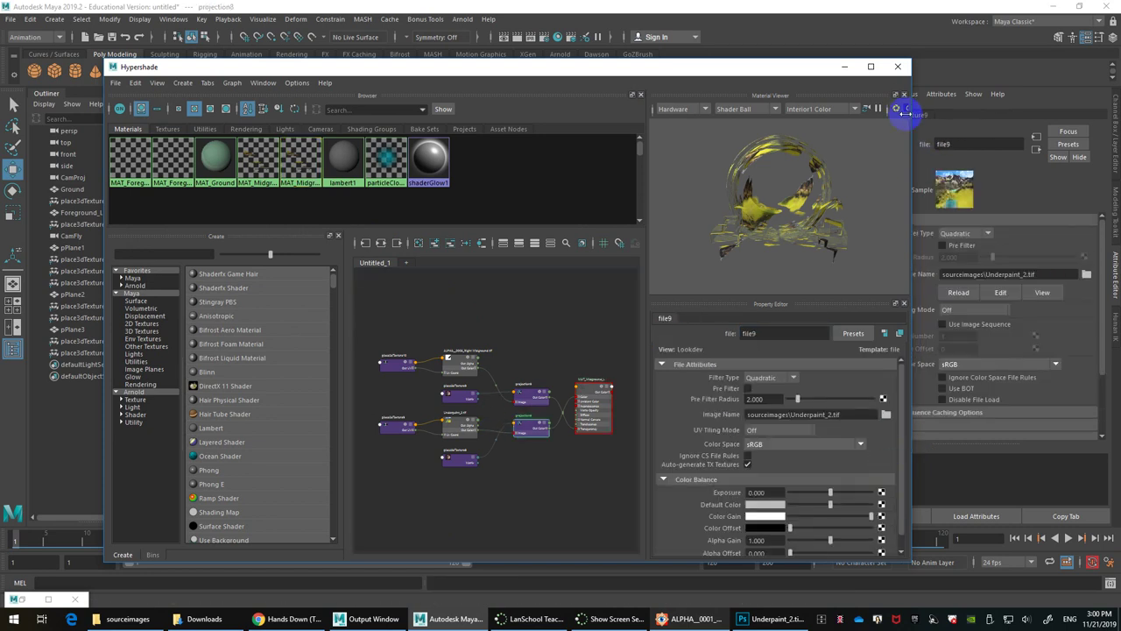
{"action": "left_click", "coordinate": [456, 353]}
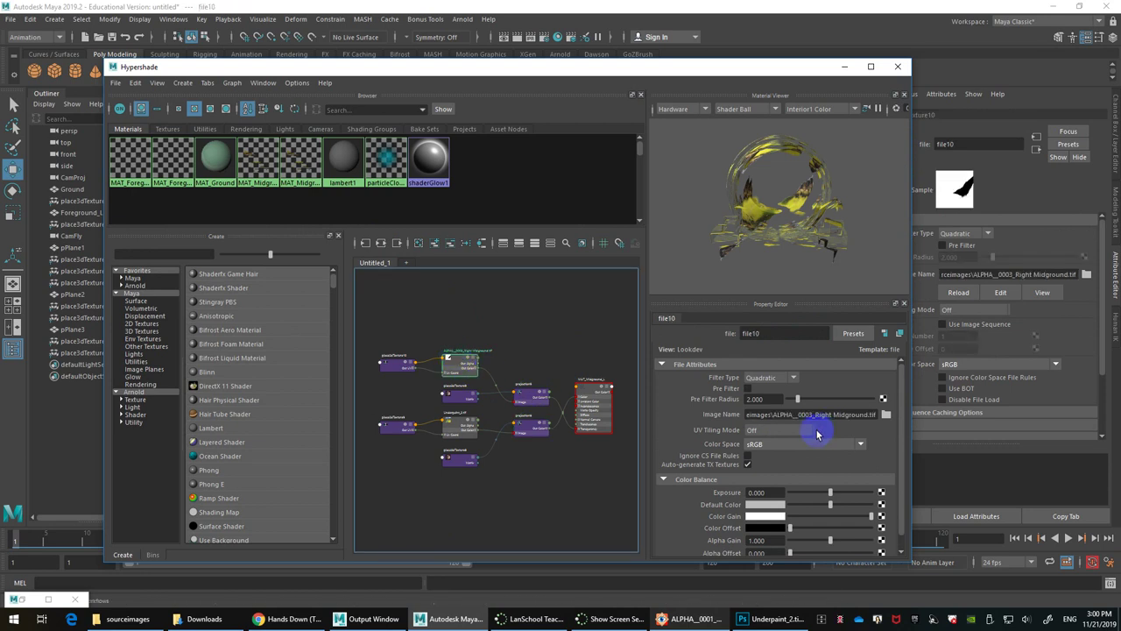
{"action": "left_click", "coordinate": [885, 414]}
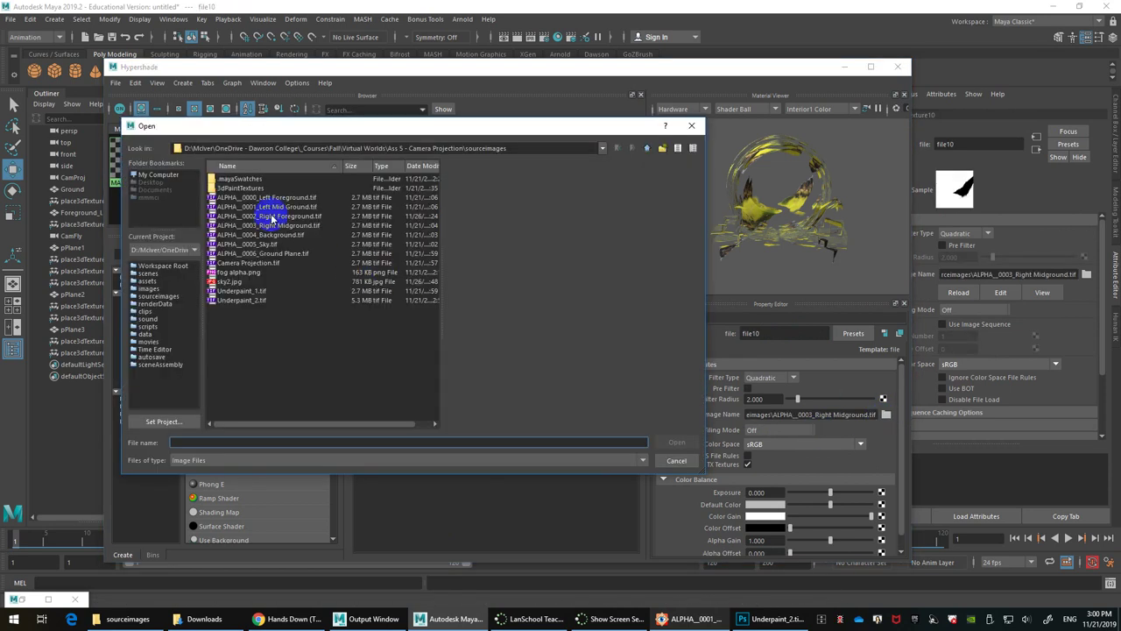
{"action": "left_click", "coordinate": [280, 209]}
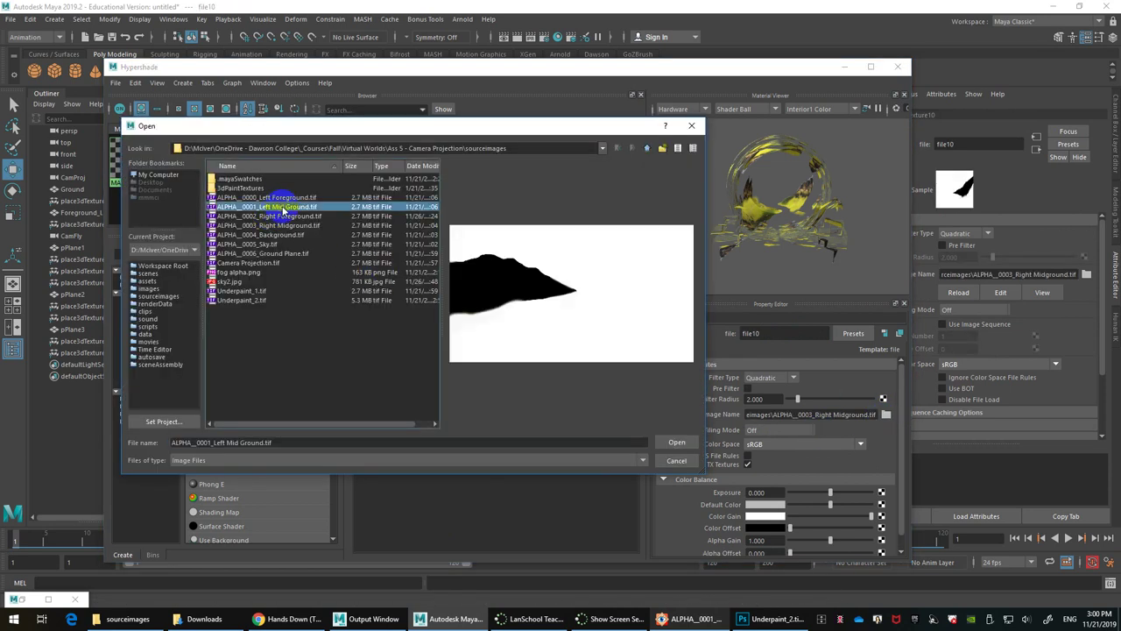
{"action": "double_click", "coordinate": [280, 209]}
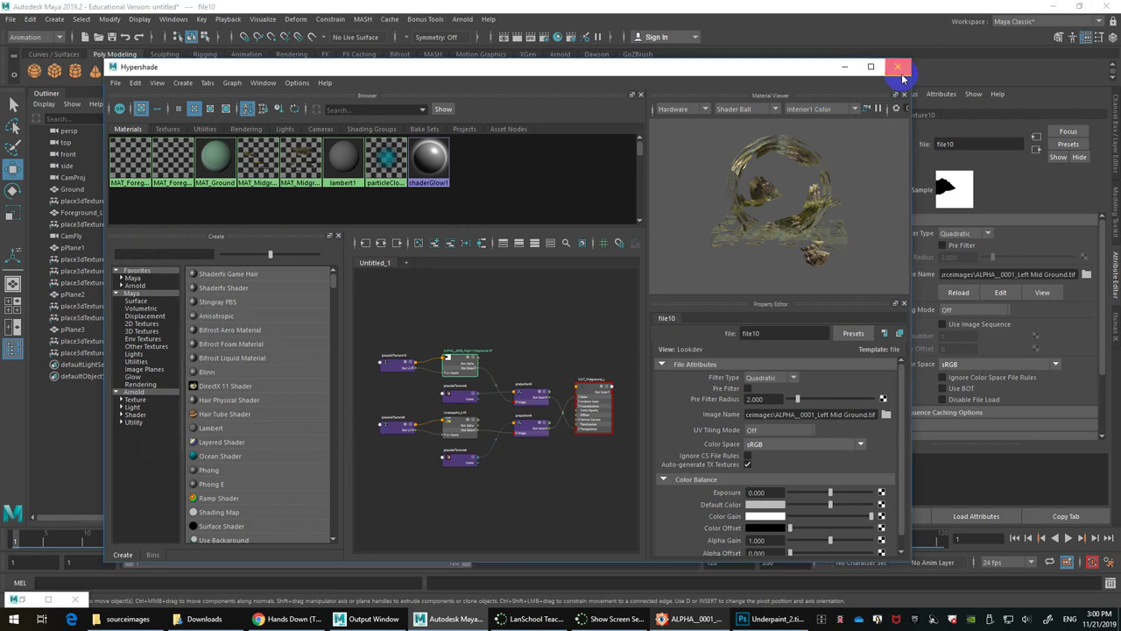
{"action": "left_click", "coordinate": [899, 67]}
Step: Select the grey upright plane in textured display and try to assign the MAT_Midground_L material to it
{"action": "left_click", "coordinate": [374, 201]}
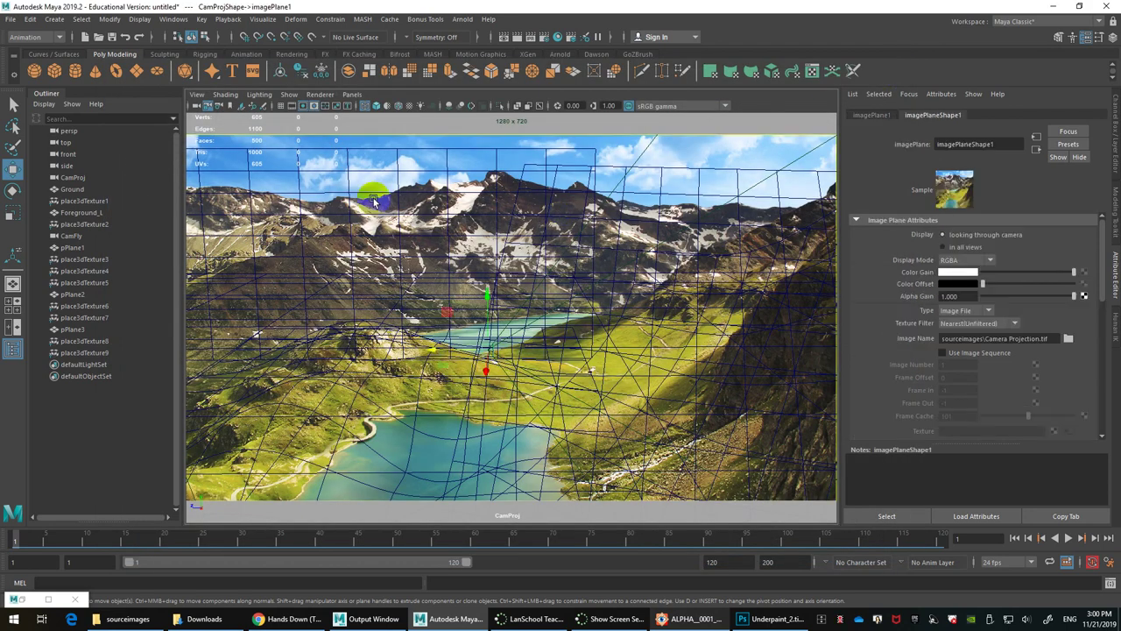
{"action": "key", "text": "5"}
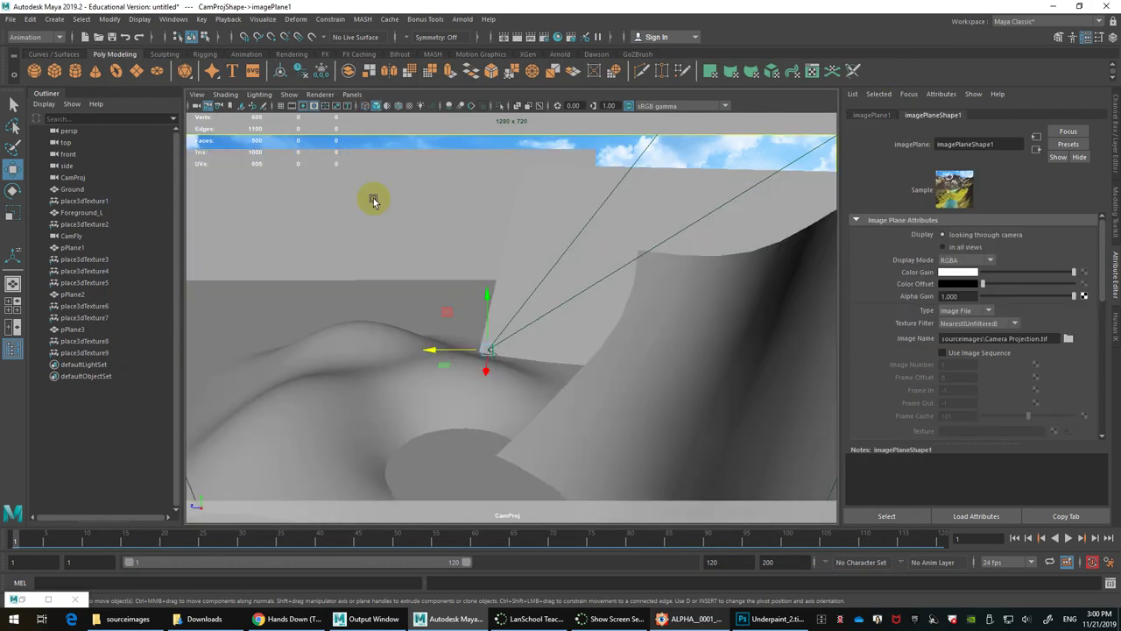
{"action": "key", "text": "6"}
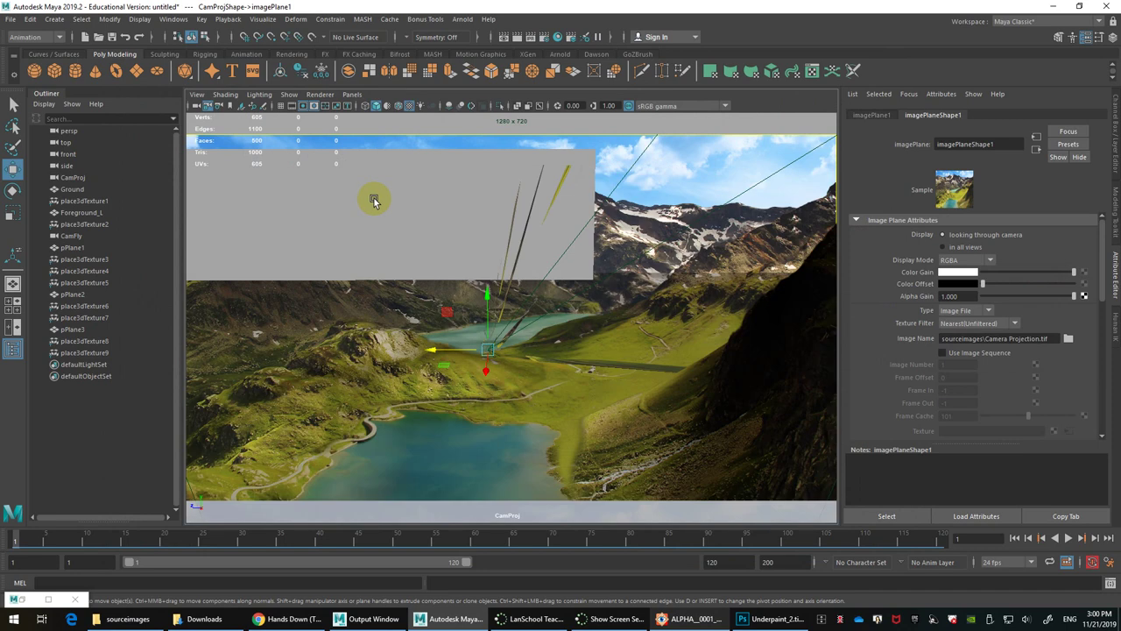
{"action": "left_click", "coordinate": [374, 198]}
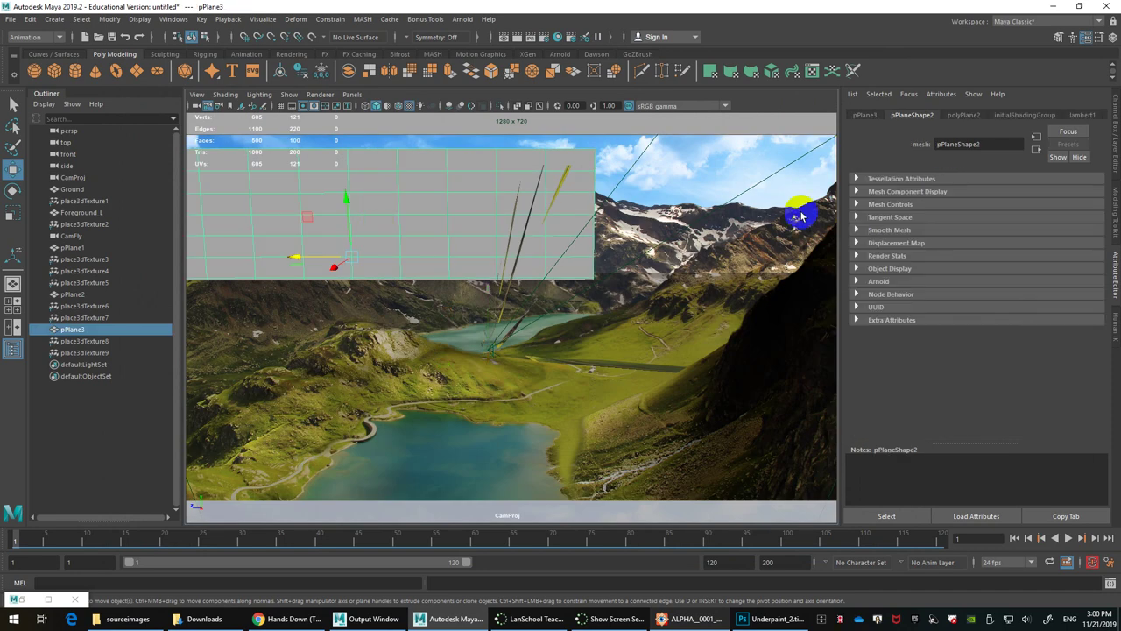
{"action": "right_click_drag", "start_coordinate": [358, 219], "coordinate": [464, 561]}
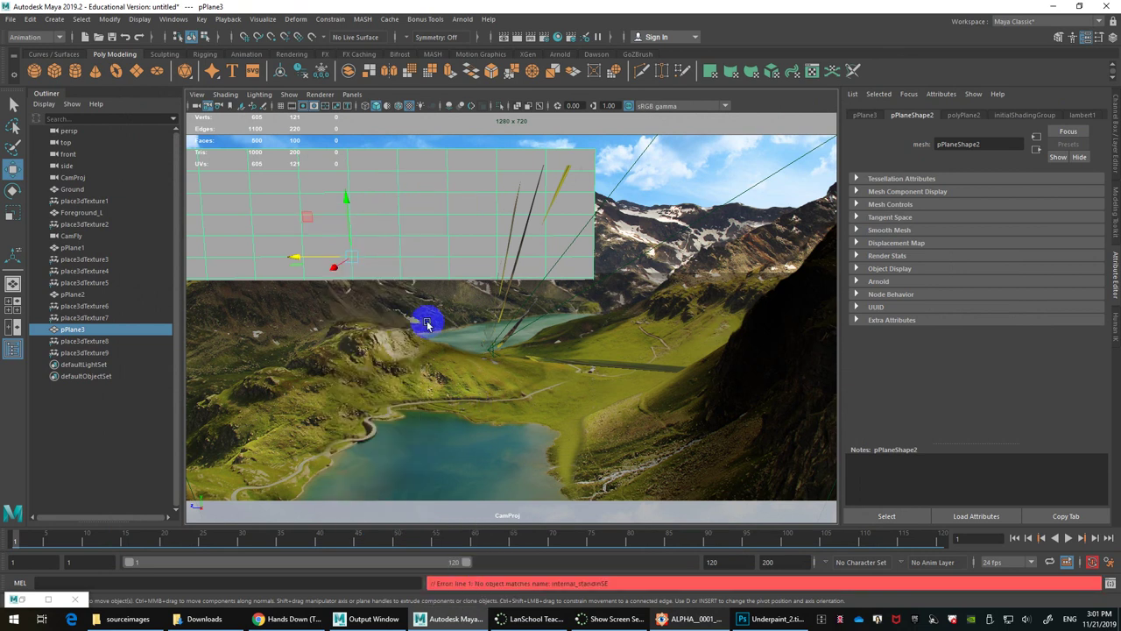
{"action": "left_click", "coordinate": [418, 246]}
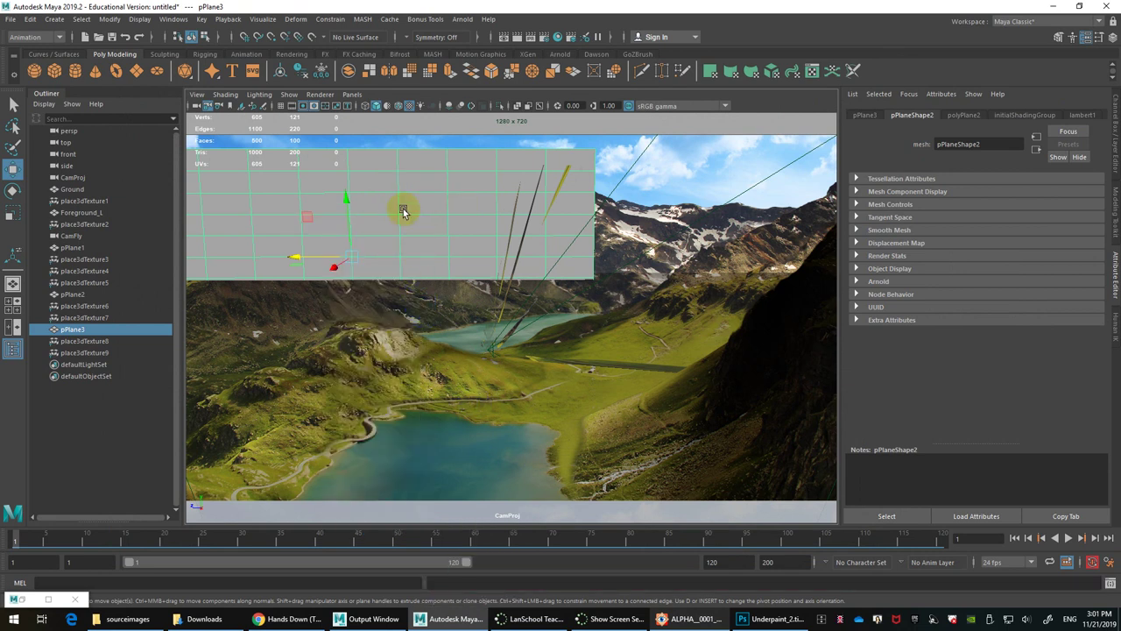
{"action": "right_click_drag", "start_coordinate": [361, 233], "coordinate": [438, 593]}
{"action": "left_click", "coordinate": [433, 253]}
{"action": "mouse_move", "coordinate": [355, 209]}
{"action": "right_mouse_down"}
{"action": "mouse_move", "coordinate": [376, 425]}
{"action": "mouse_move", "coordinate": [371, 500]}
{"action": "mouse_move", "coordinate": [388, 220]}
{"action": "mouse_move", "coordinate": [372, 183]}
{"action": "mouse_move", "coordinate": [359, 208]}
{"action": "right_mouse_up"}
Step: Select the ground, foreground and right midground planes together with the grey plane and inspect their meshes in the camera and four-view layouts
{"action": "left_click", "coordinate": [682, 214], "text": "shift"}
{"action": "left_click", "coordinate": [358, 327], "text": "shift"}
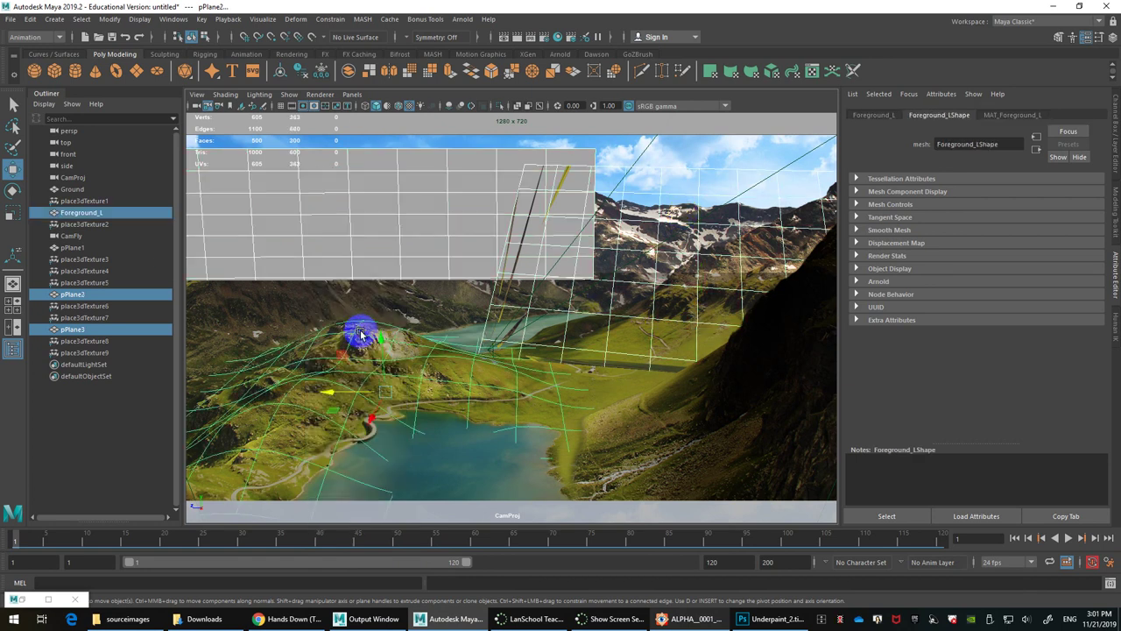
{"action": "left_click", "coordinate": [405, 303], "text": "shift"}
{"action": "left_click", "coordinate": [722, 424], "text": "shift"}
{"action": "key", "text": "space"}
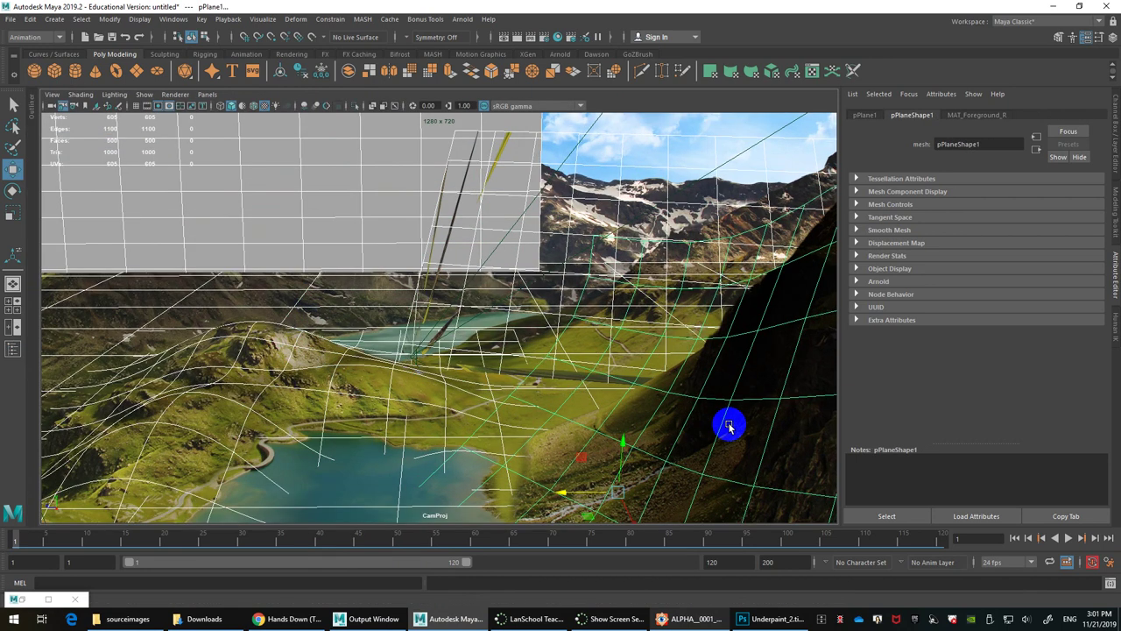
{"action": "key", "text": "space"}
{"action": "left_click", "coordinate": [533, 347]}
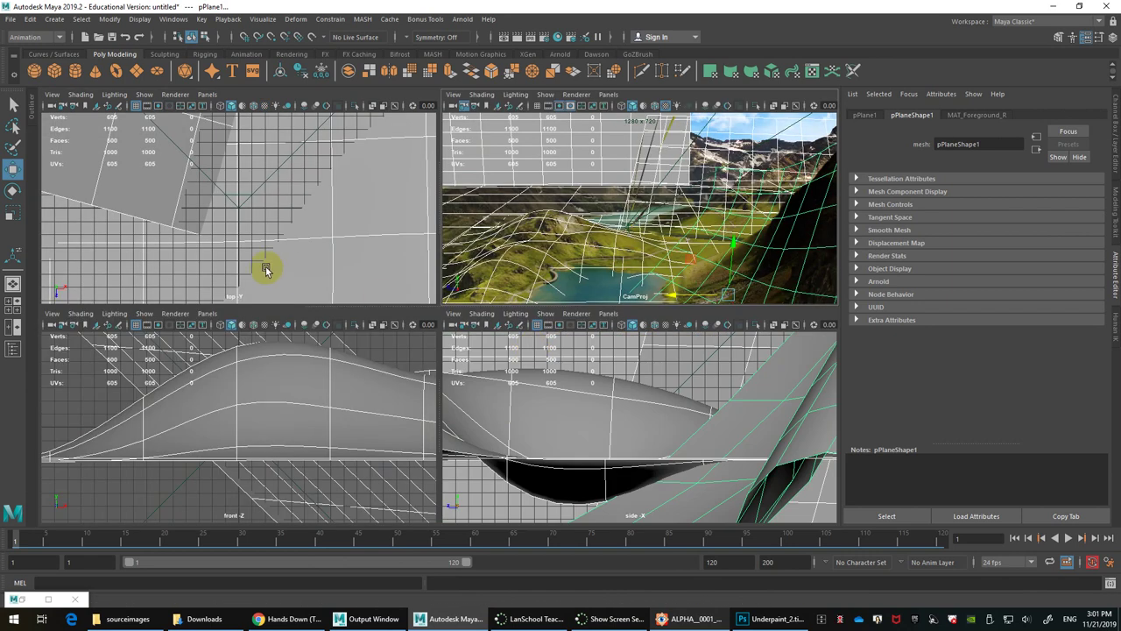
{"action": "key", "text": "space"}
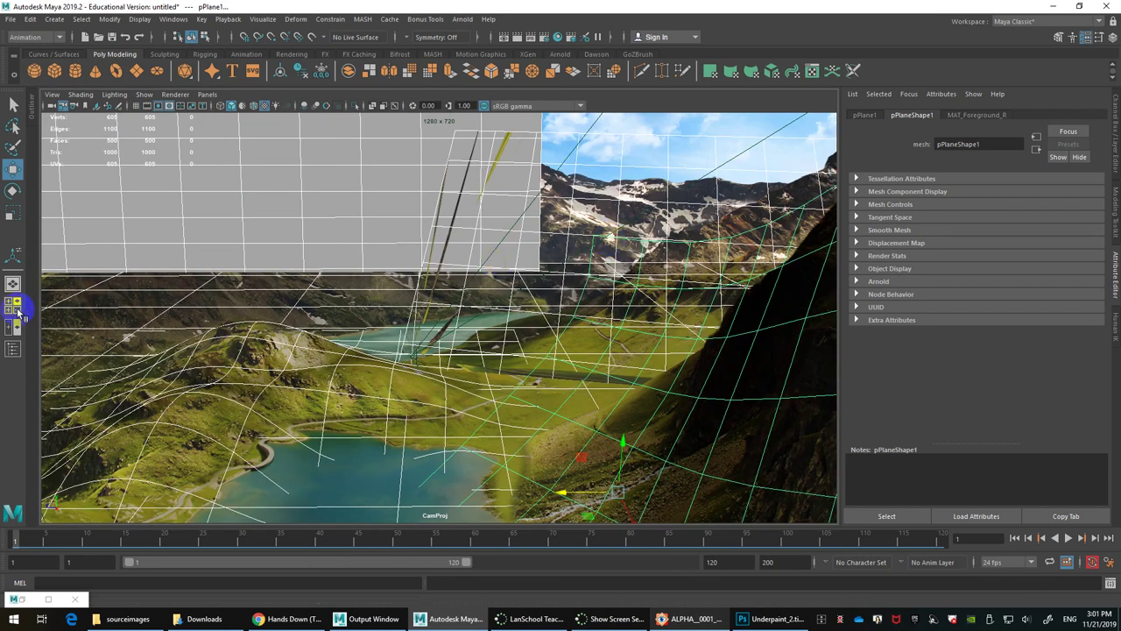
{"action": "left_click", "coordinate": [12, 348]}
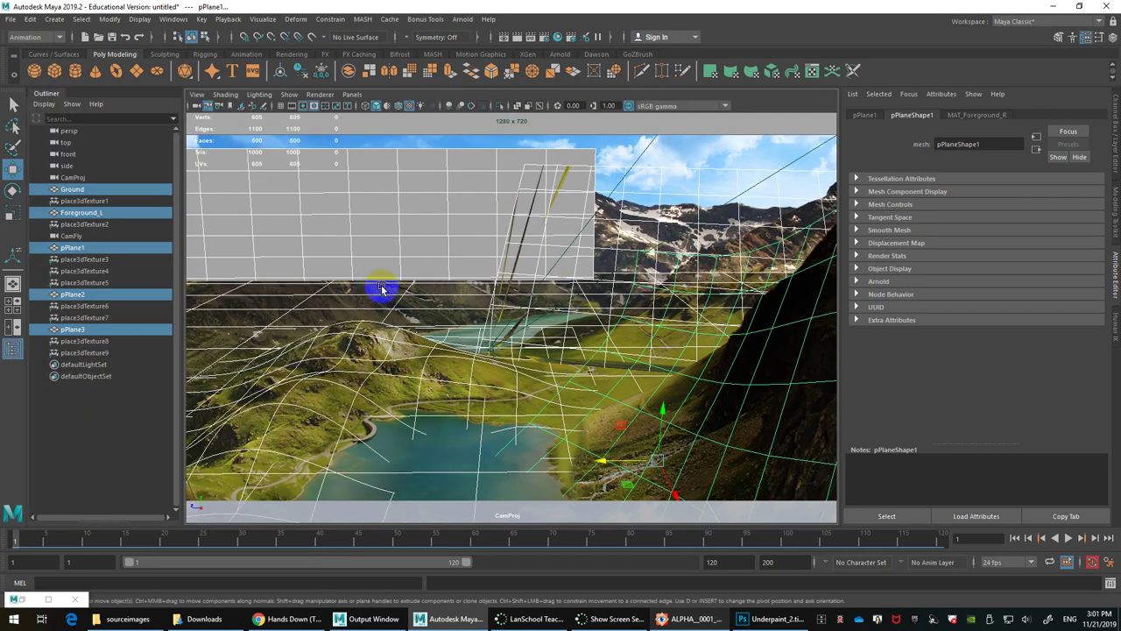
Step: Rename the grey upright plane Midground_L and show its material attributes
{"action": "left_click", "coordinate": [370, 199]}
{"action": "right_click_drag", "start_coordinate": [369, 201], "coordinate": [459, 555]}
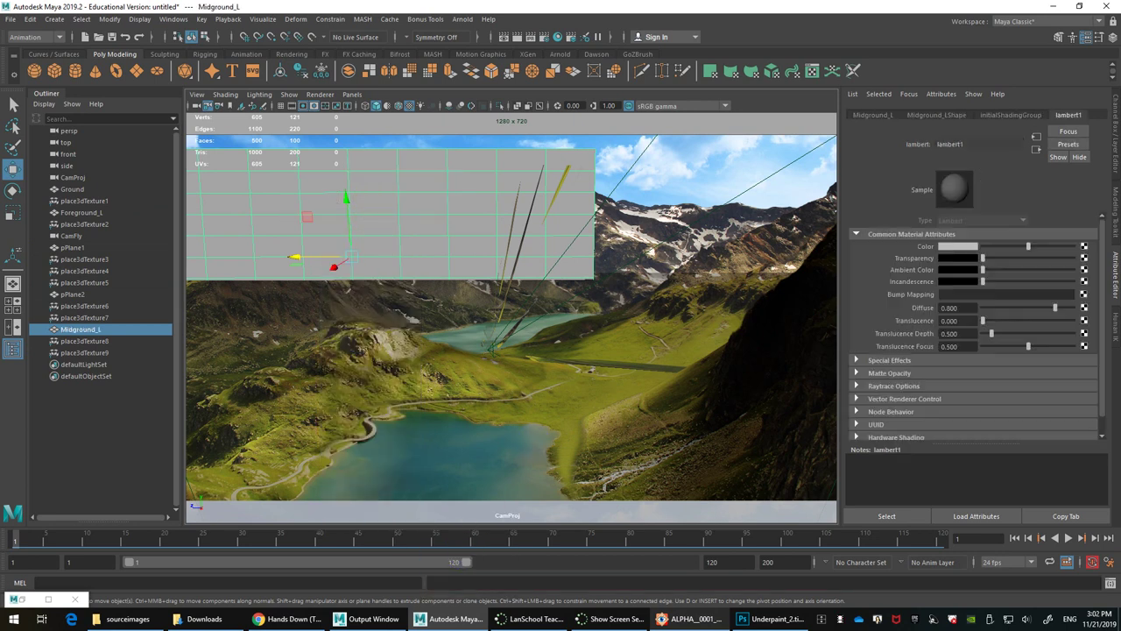
Step: Link the transparency projection of the right midground plane's MAT_Midground_R material to the CamProjShape camera
{"action": "left_click", "coordinate": [524, 247]}
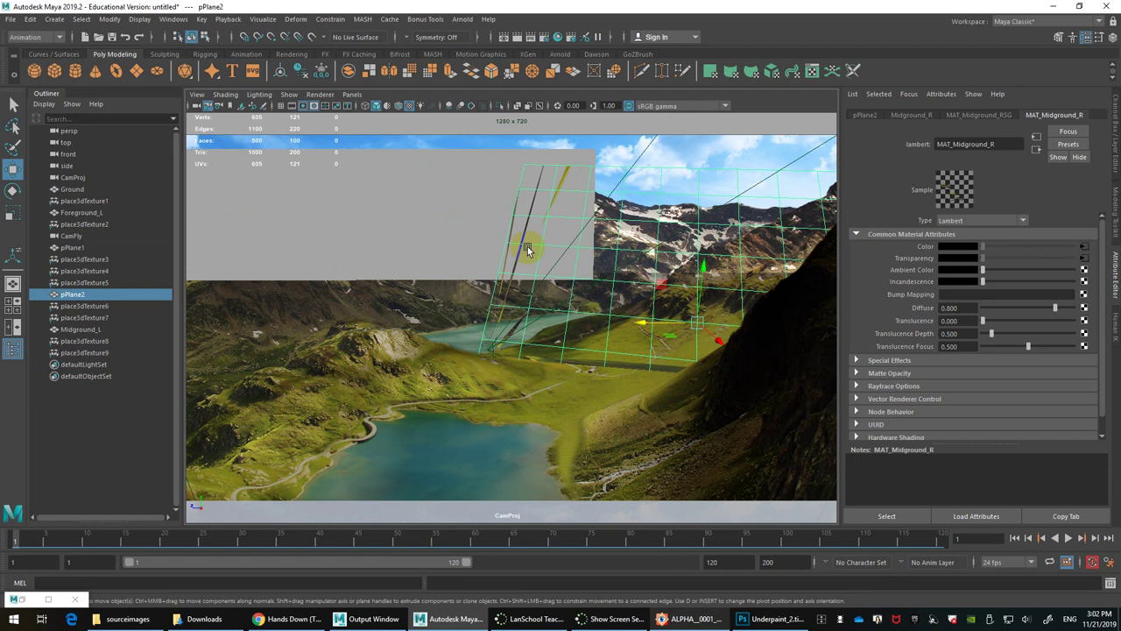
{"action": "left_click", "coordinate": [1085, 258]}
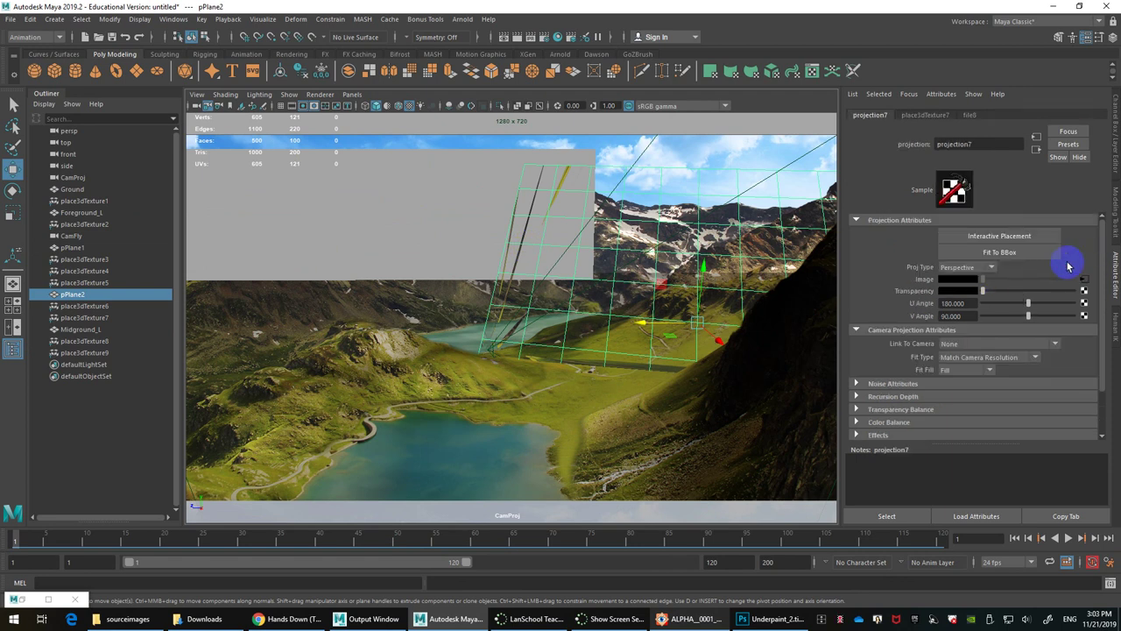
{"action": "left_click", "coordinate": [972, 347]}
{"action": "left_click", "coordinate": [971, 380]}
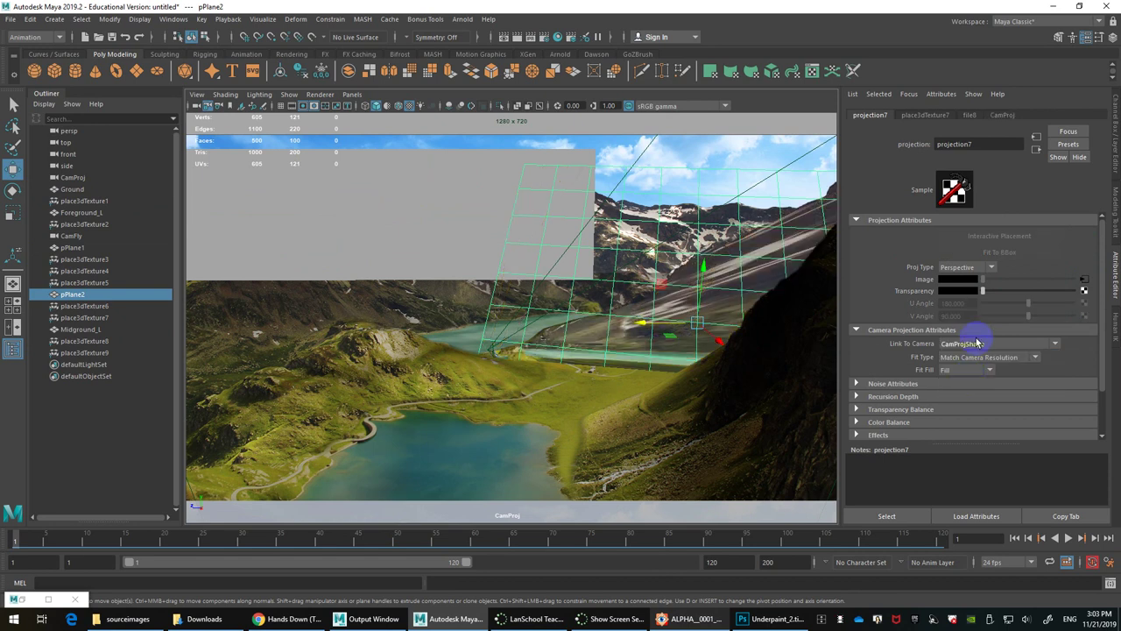
Step: Delete the duplicated MAT_Midground_L material in Hypershade and close the window
{"action": "left_click", "coordinate": [446, 194]}
{"action": "right_click", "coordinate": [446, 193]}
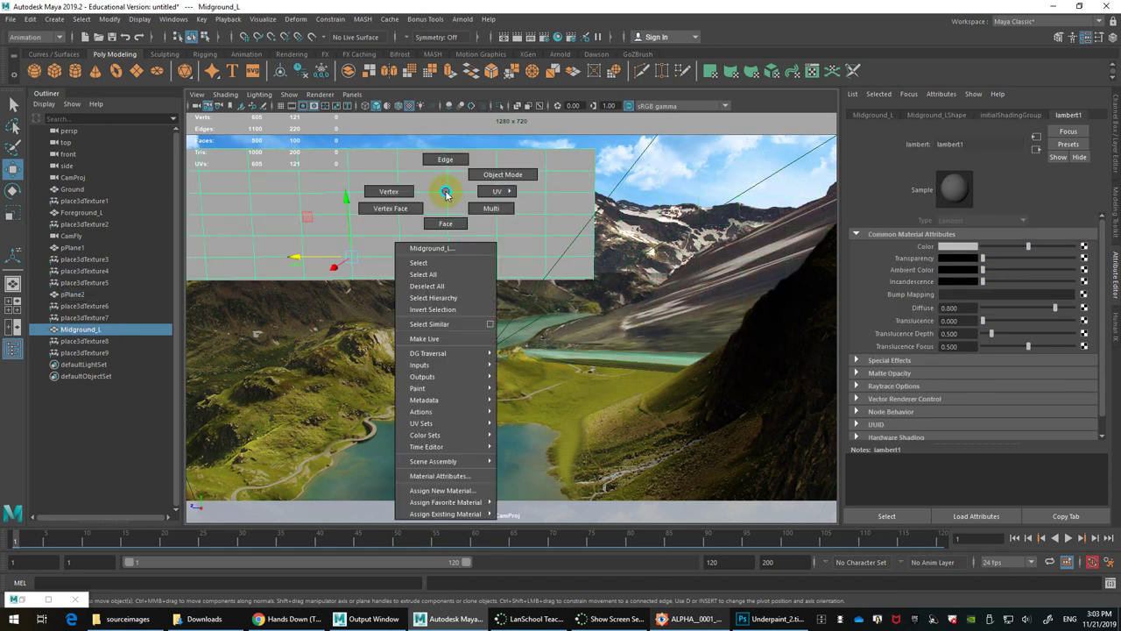
{"action": "left_click", "coordinate": [557, 37]}
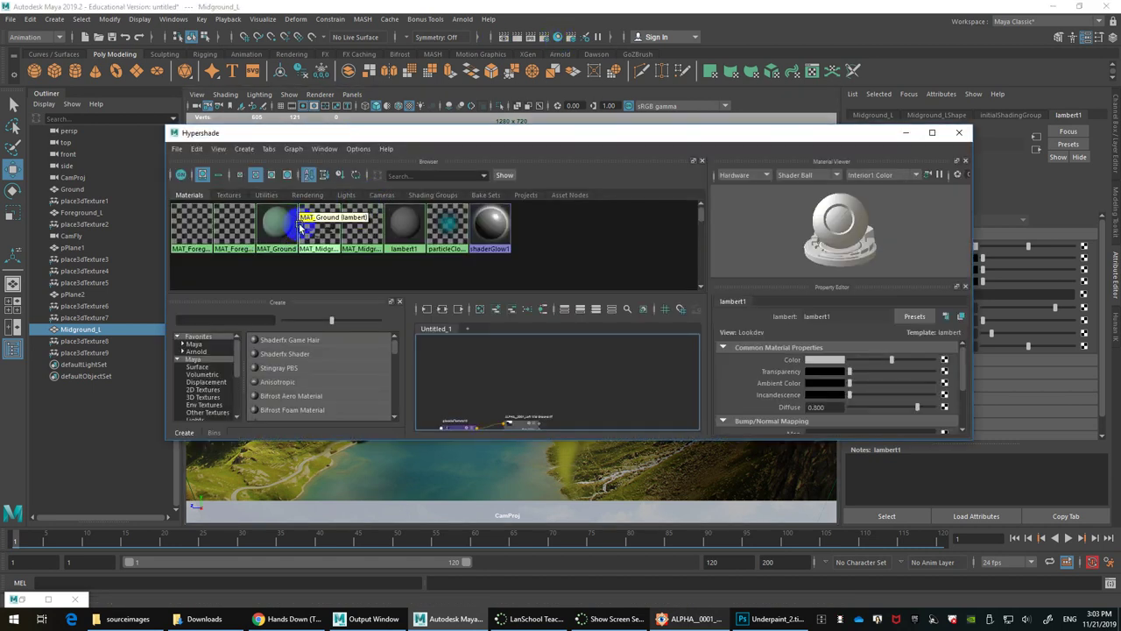
{"action": "middle_click_drag", "start_coordinate": [301, 228], "coordinate": [319, 228]}
{"action": "left_click", "coordinate": [323, 226]}
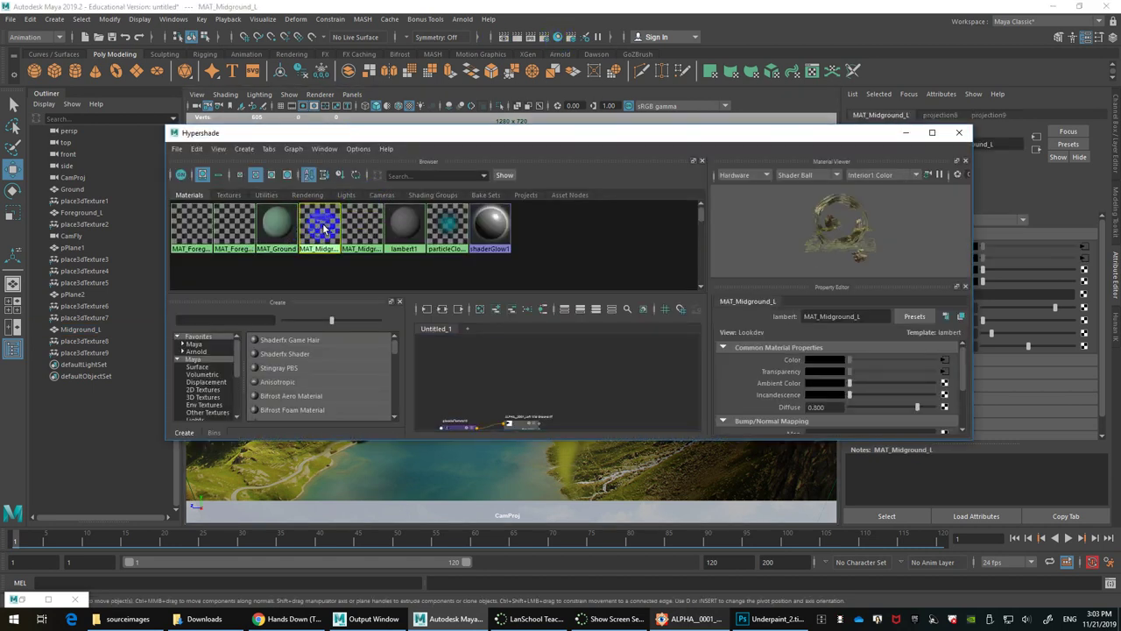
{"action": "left_click", "coordinate": [455, 231]}
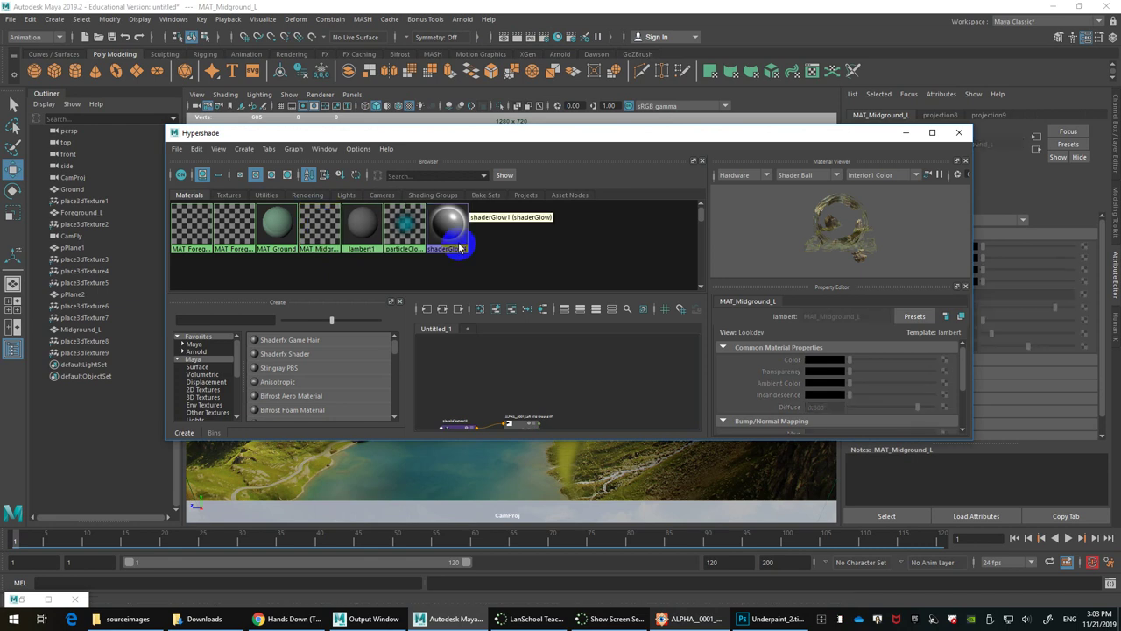
{"action": "left_click", "coordinate": [960, 133]}
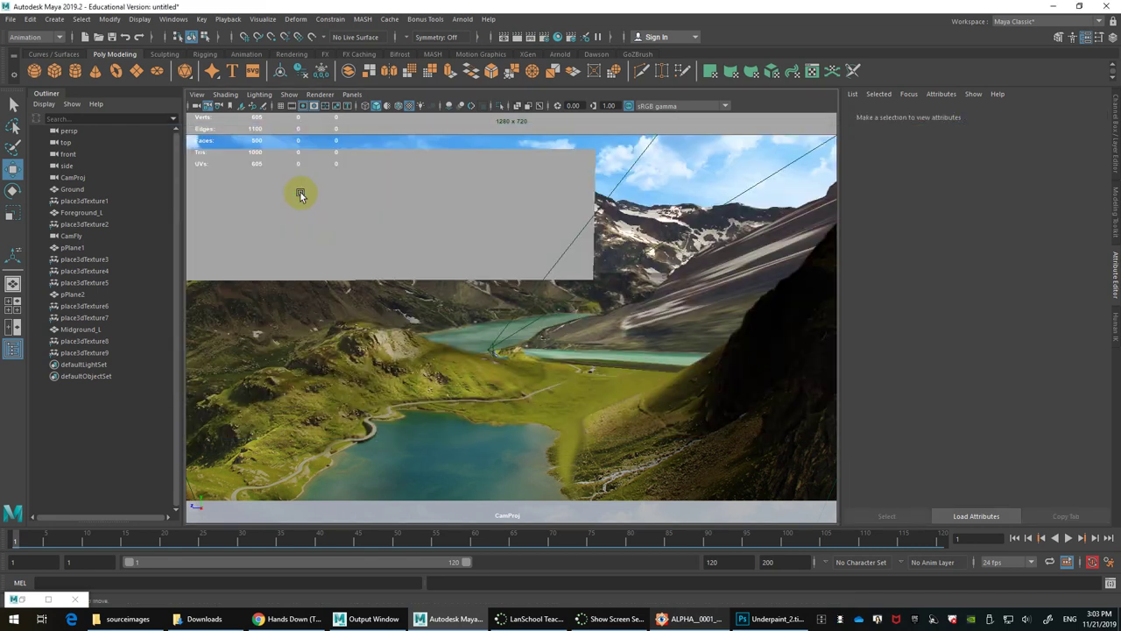
Step: Assign a new Lambert material to the Midground_L plane and name it MAT_Midground_L
{"action": "right_click_drag", "start_coordinate": [301, 194], "coordinate": [250, 185]}
{"action": "left_click", "coordinate": [341, 198]}
{"action": "right_click_drag", "start_coordinate": [342, 198], "coordinate": [344, 497]}
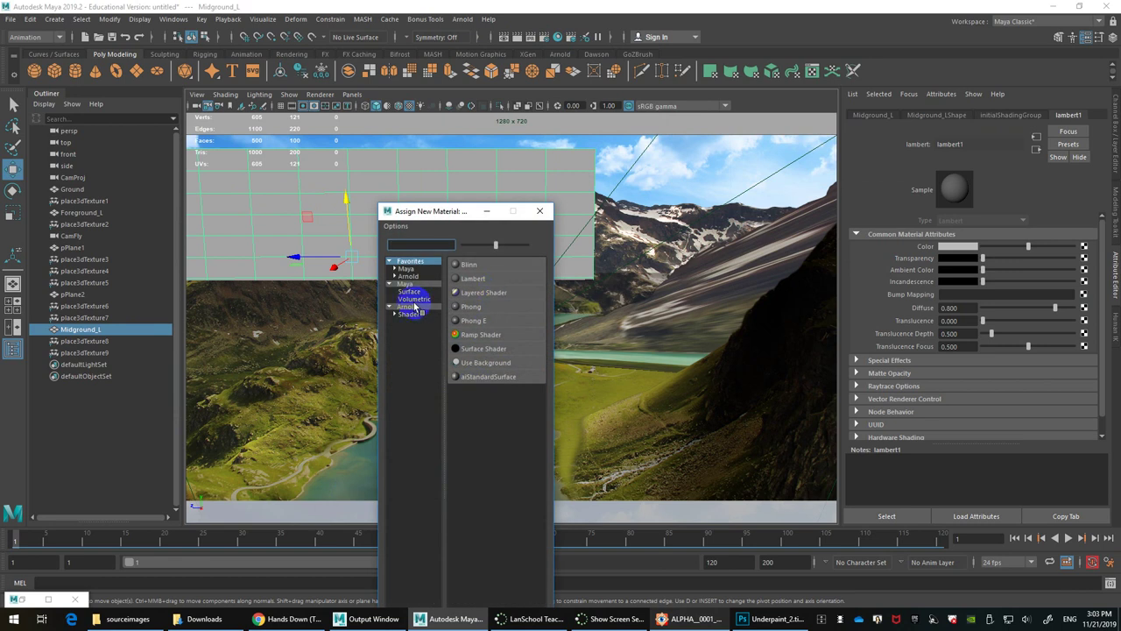
{"action": "left_click", "coordinate": [471, 279]}
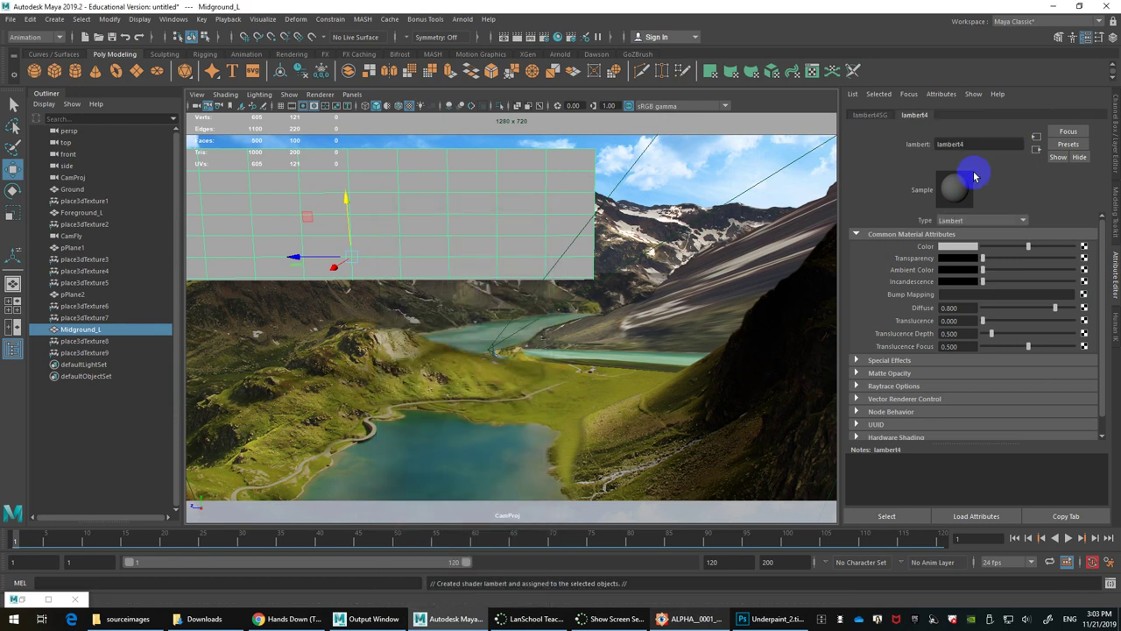
{"action": "left_click_drag", "start_coordinate": [973, 140], "coordinate": [897, 140]}
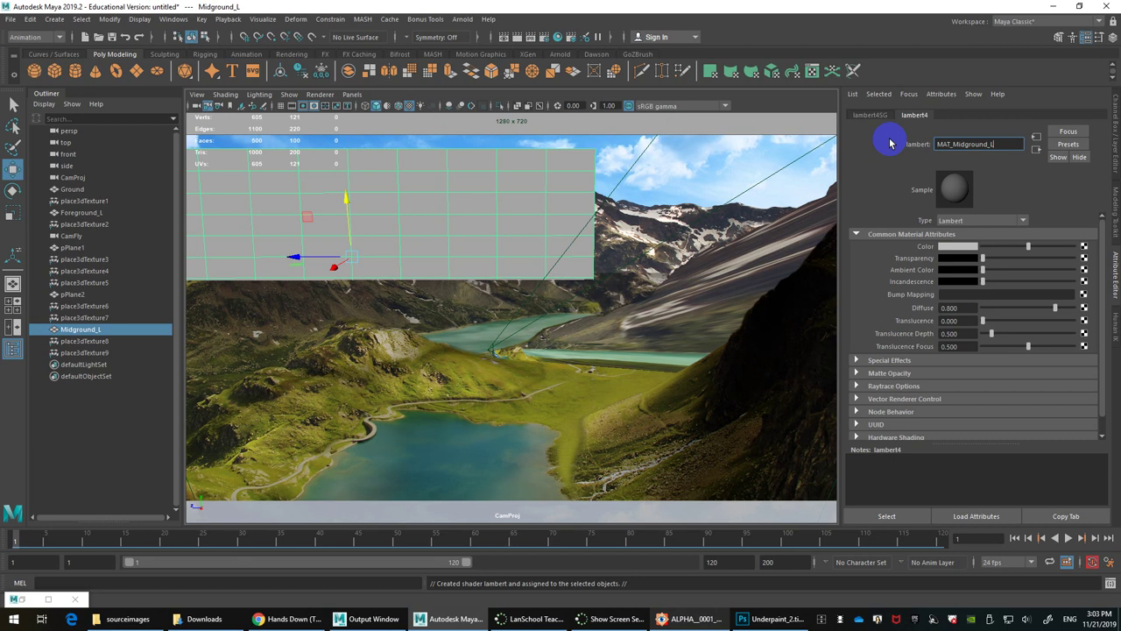
{"action": "key", "text": "Return"}
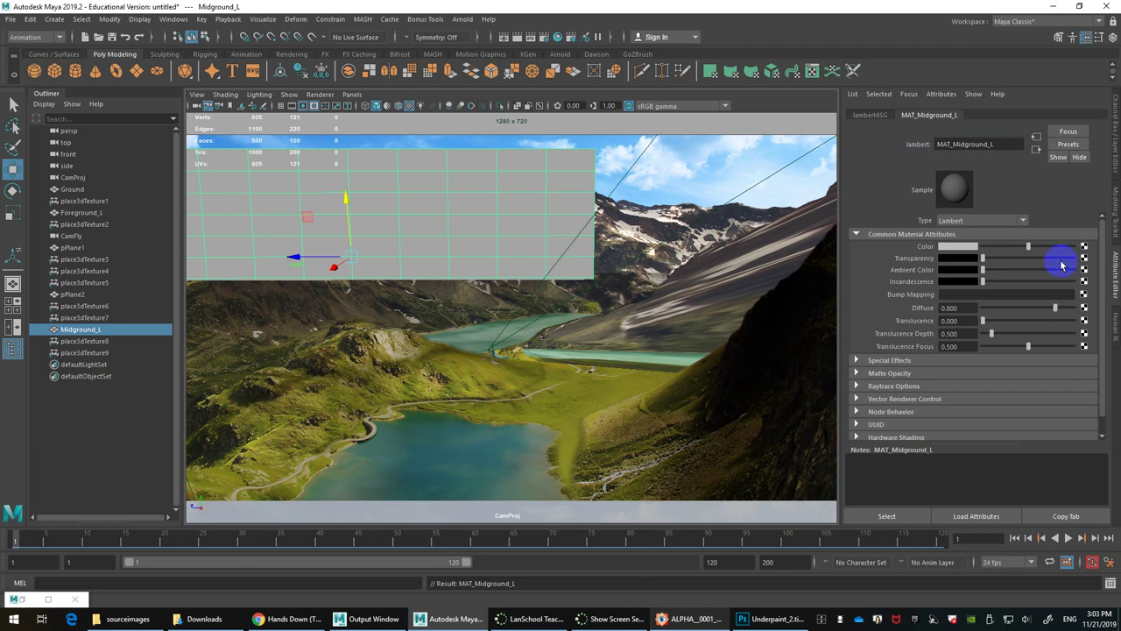
Step: Connect a file texture as a projection to the color of MAT_Midground_L and load Camera Projection.tif into it
{"action": "left_click", "coordinate": [1085, 248]}
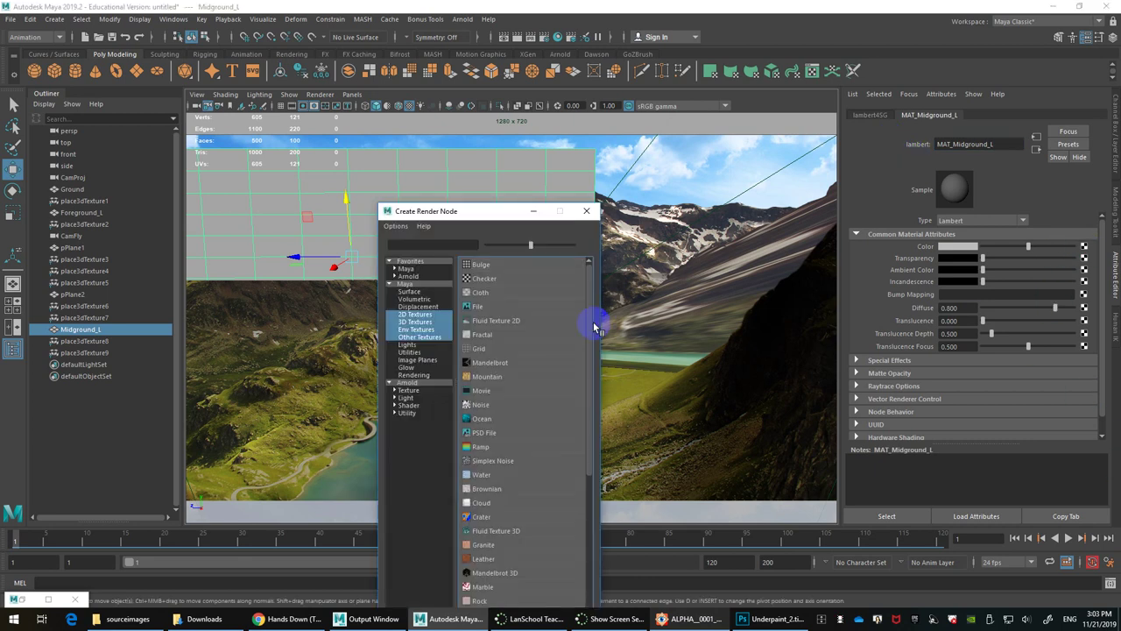
{"action": "right_click", "coordinate": [479, 307]}
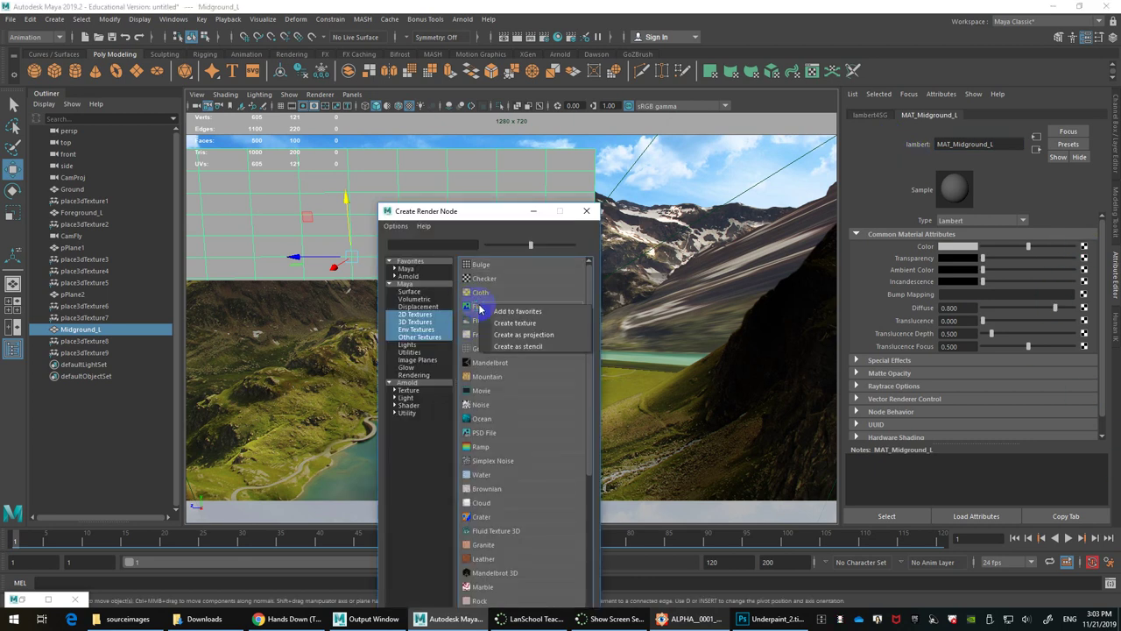
{"action": "left_click", "coordinate": [515, 335]}
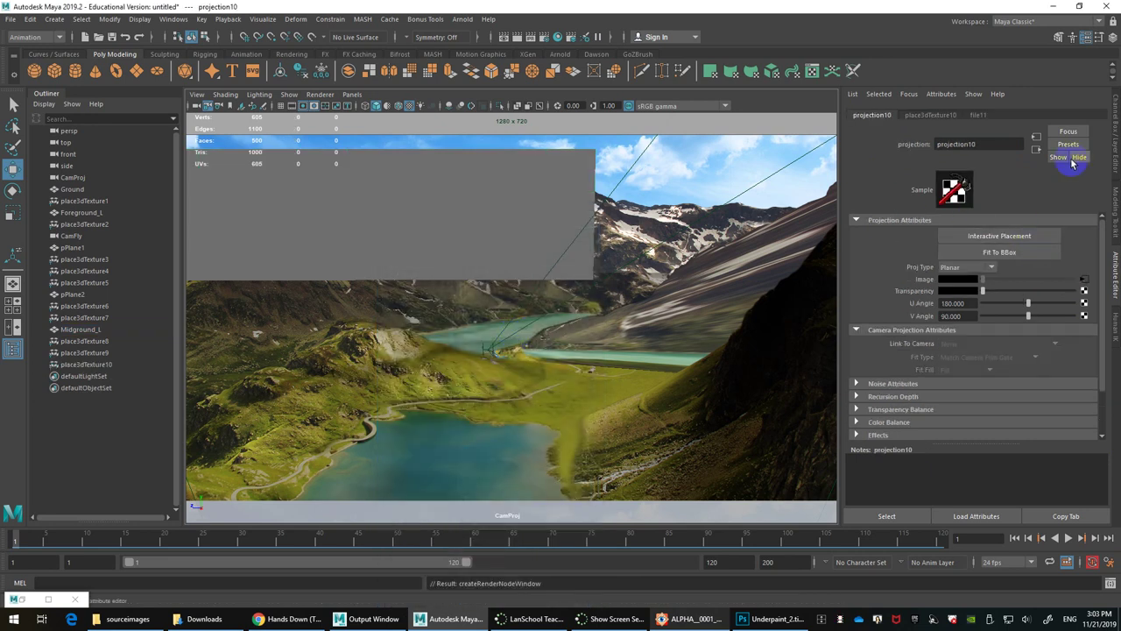
{"action": "left_click", "coordinate": [1084, 279]}
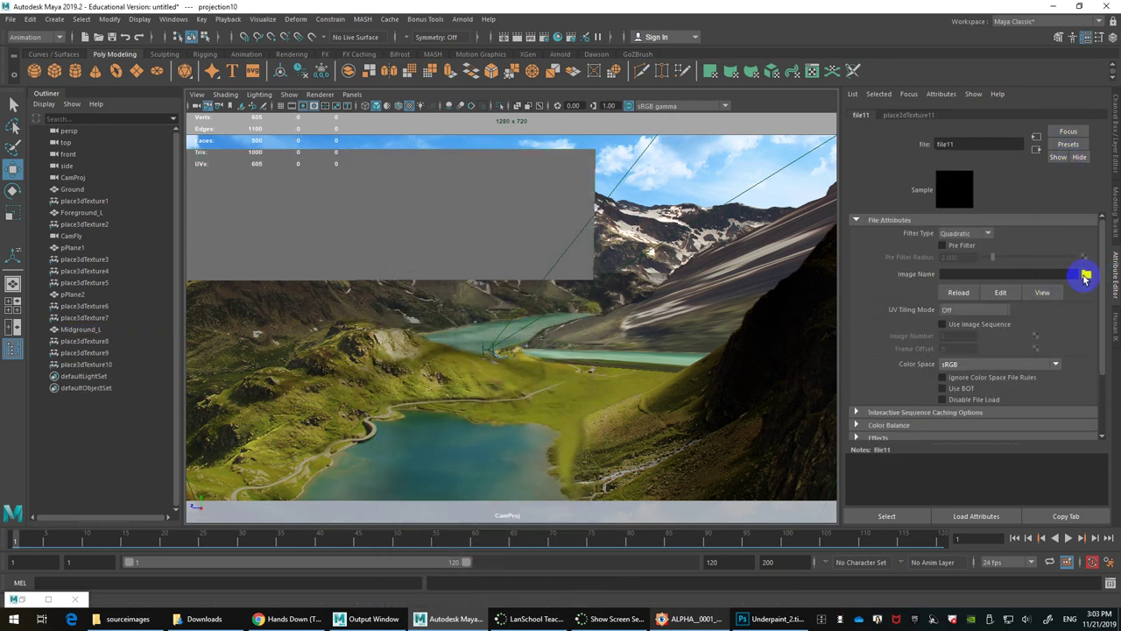
{"action": "left_click", "coordinate": [1085, 275]}
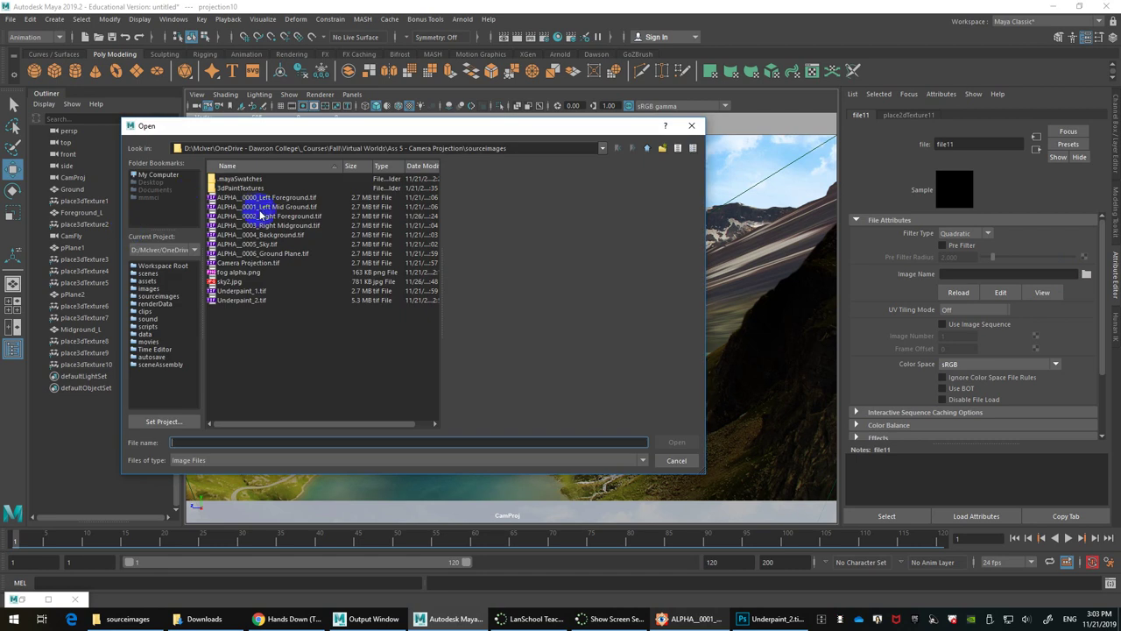
{"action": "left_click", "coordinate": [249, 263]}
{"action": "double_click", "coordinate": [249, 263]}
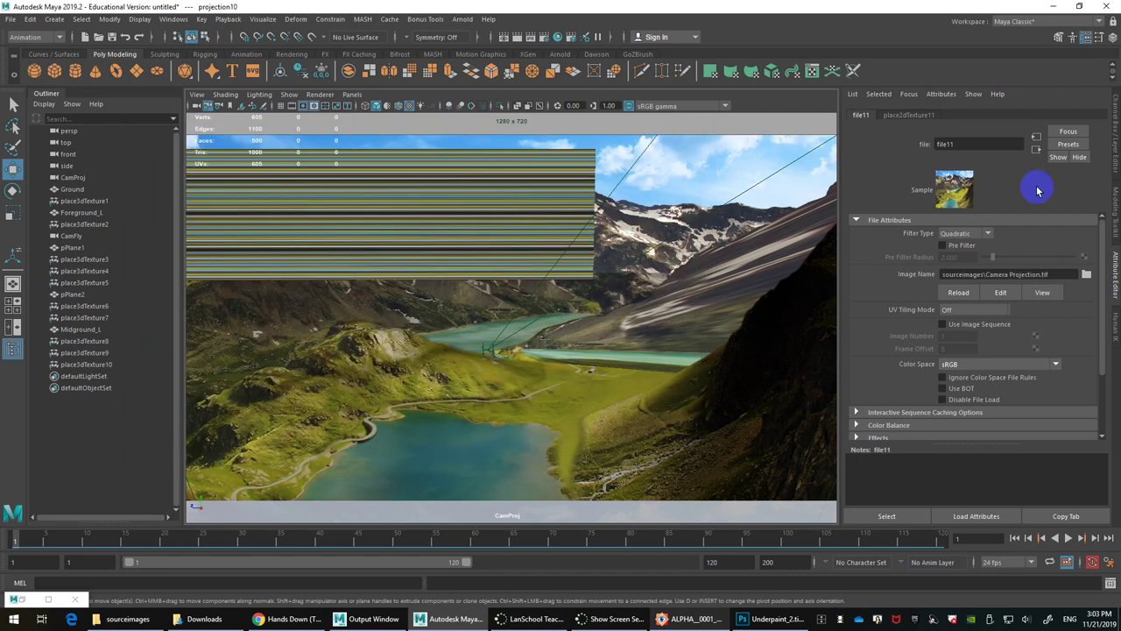
Step: Set the color projection to Perspective, linked to CamProjShape, with the fit type Match Camera Resolution
{"action": "left_click", "coordinate": [967, 315]}
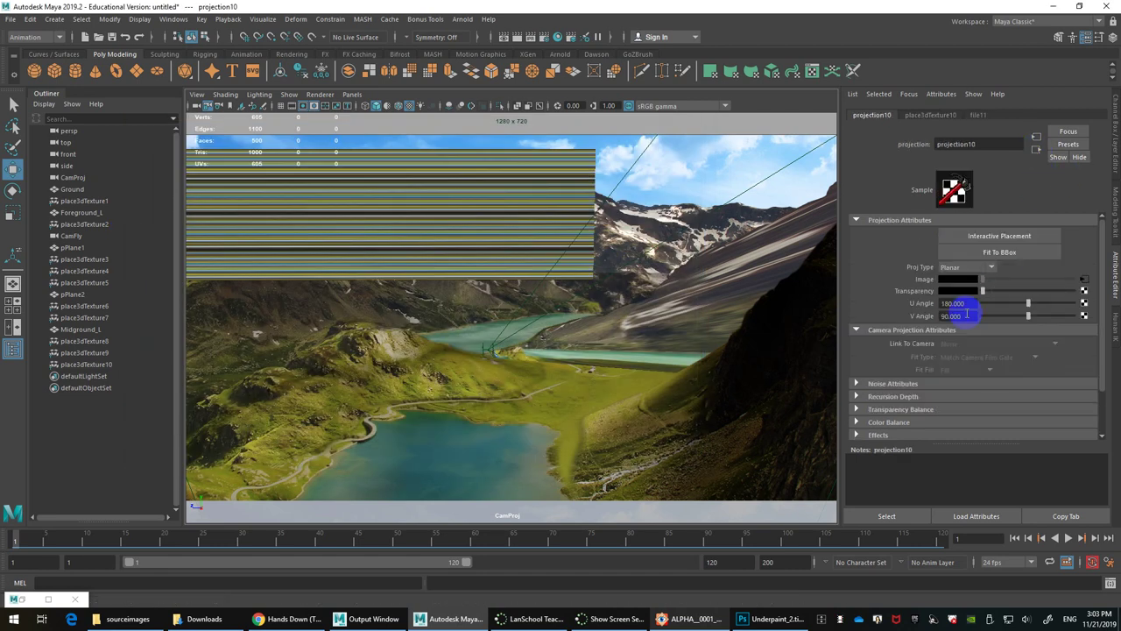
{"action": "left_click", "coordinate": [955, 272]}
{"action": "left_click", "coordinate": [953, 374]}
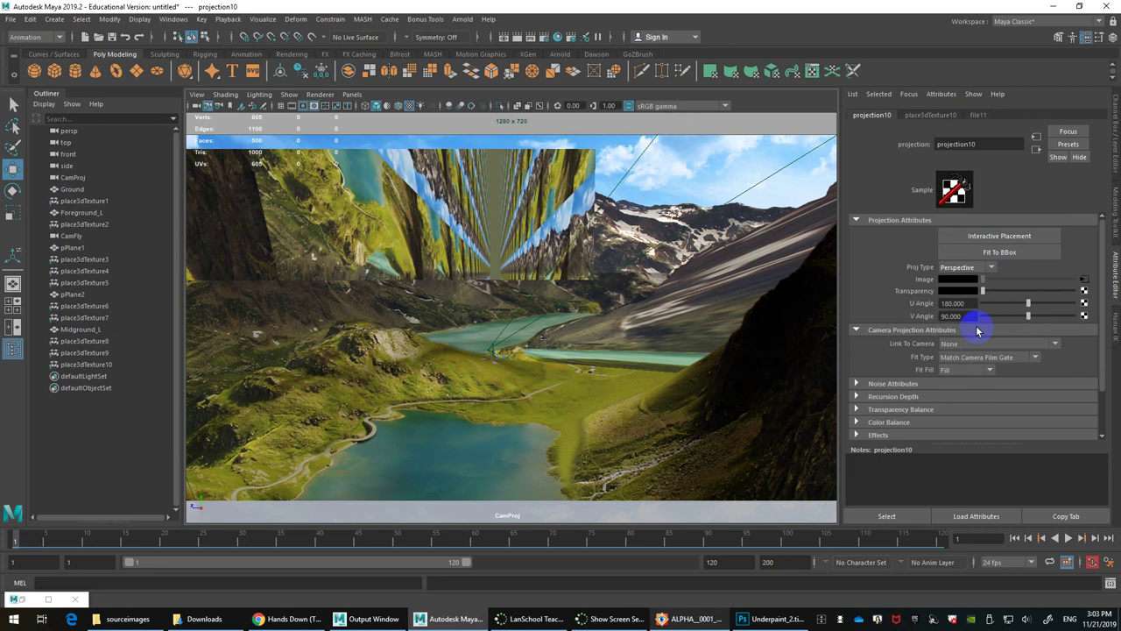
{"action": "left_click", "coordinate": [997, 347]}
{"action": "left_click", "coordinate": [990, 383]}
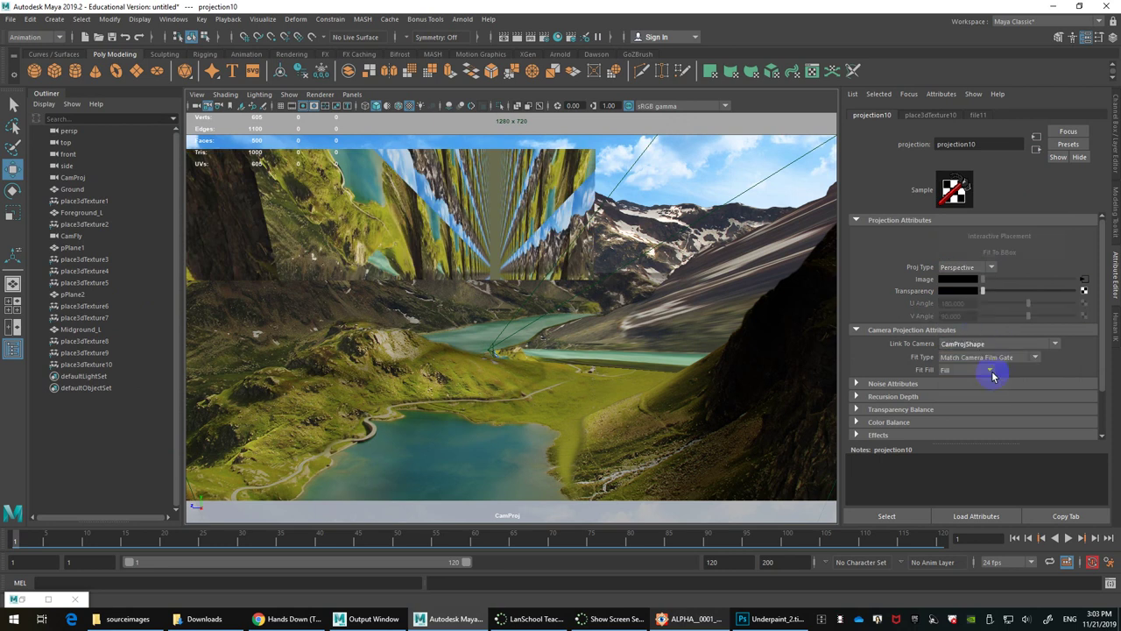
{"action": "left_click", "coordinate": [999, 359]}
{"action": "left_click", "coordinate": [996, 393]}
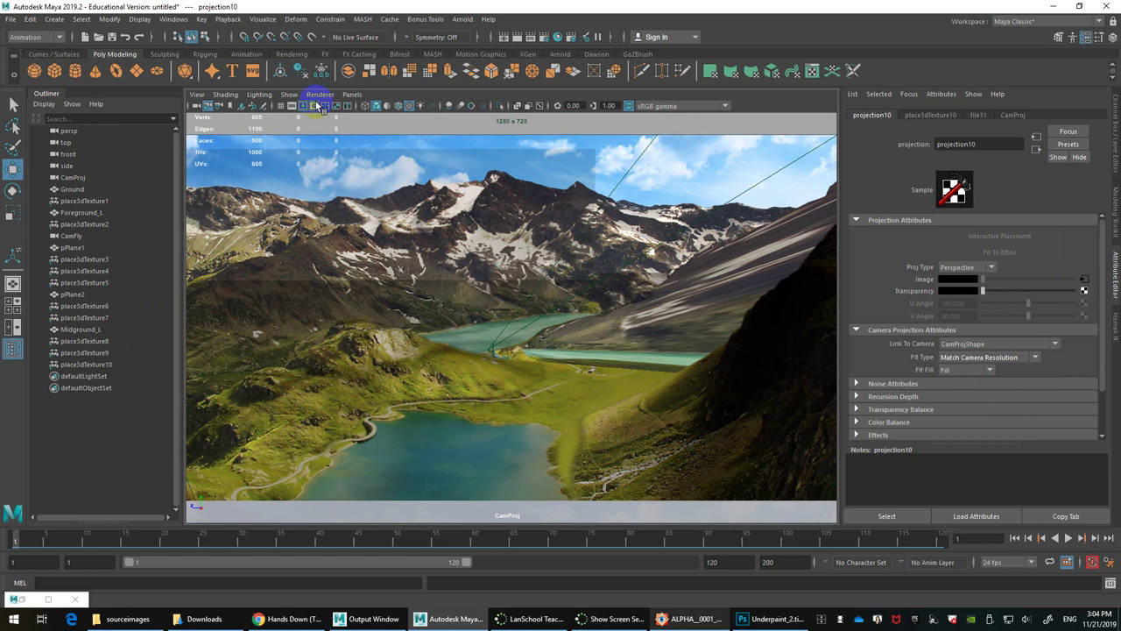
Step: Switch the CamProj viewport to flat lighting
{"action": "left_click", "coordinate": [259, 94]}
{"action": "left_click", "coordinate": [273, 151]}
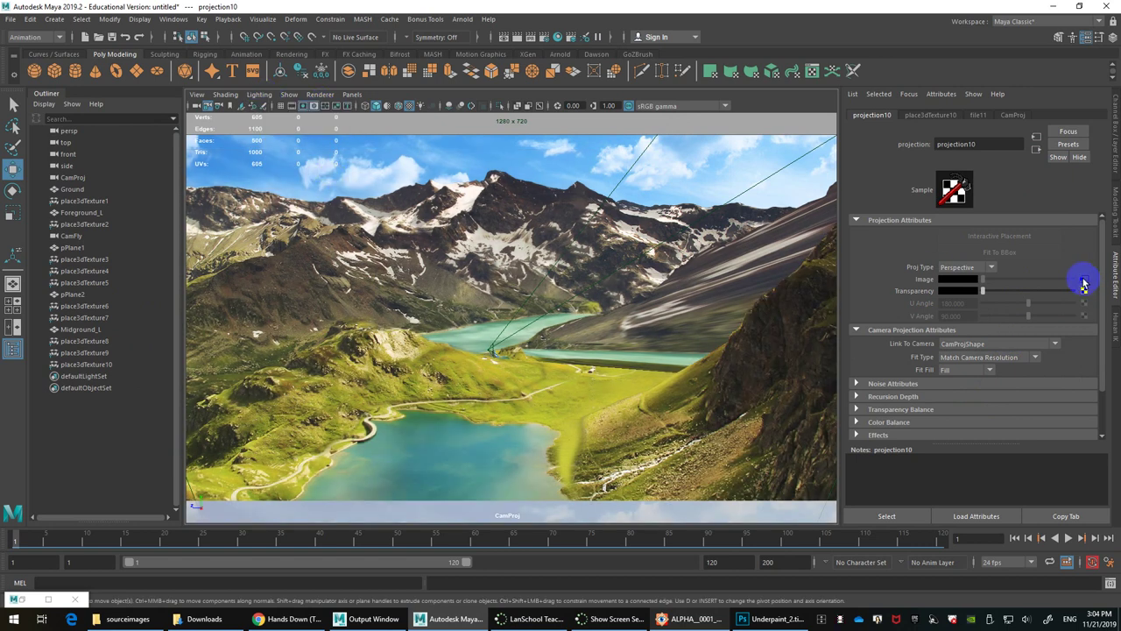
Step: Connect a file texture as a projection to the transparency of MAT_Midground_L
{"action": "left_click", "coordinate": [1036, 149]}
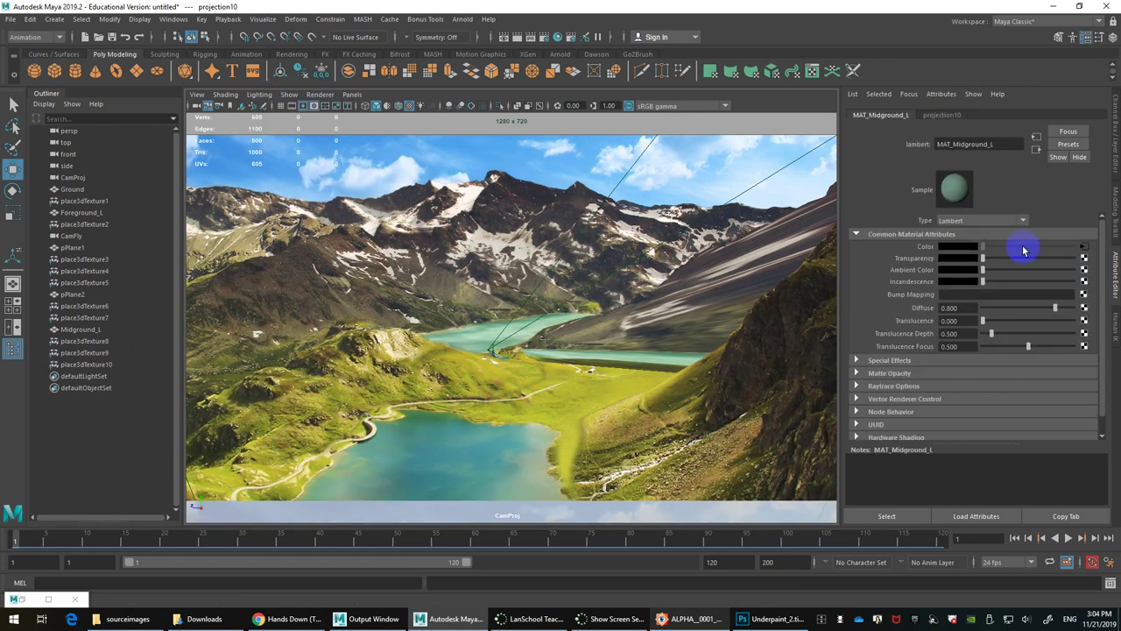
{"action": "left_click", "coordinate": [1084, 250]}
{"action": "right_click", "coordinate": [483, 311]}
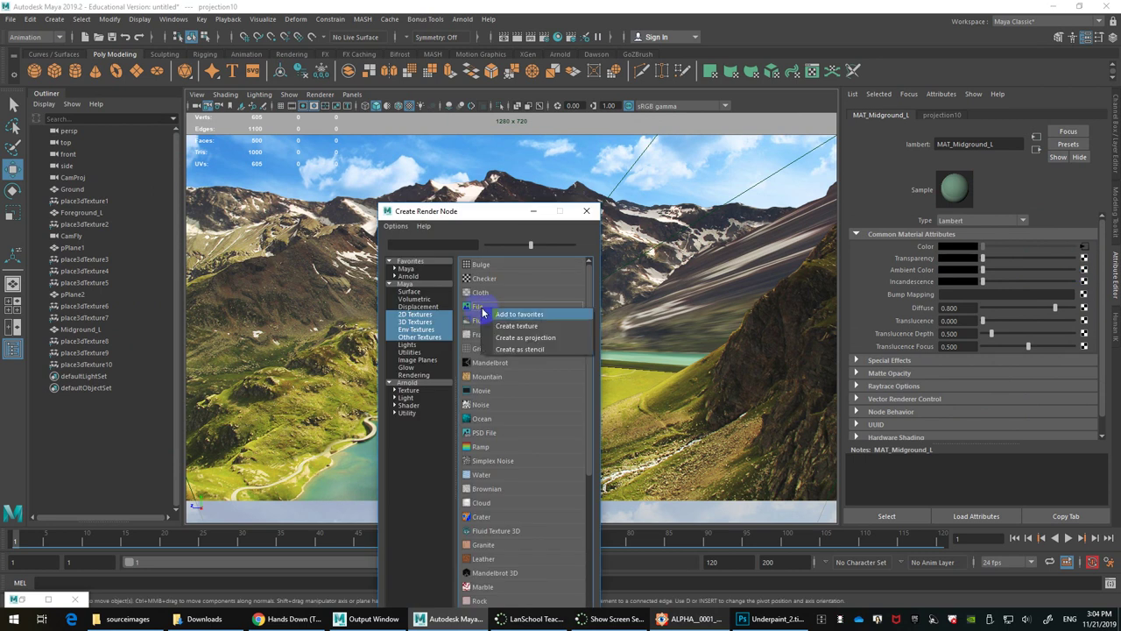
{"action": "left_click", "coordinate": [510, 349]}
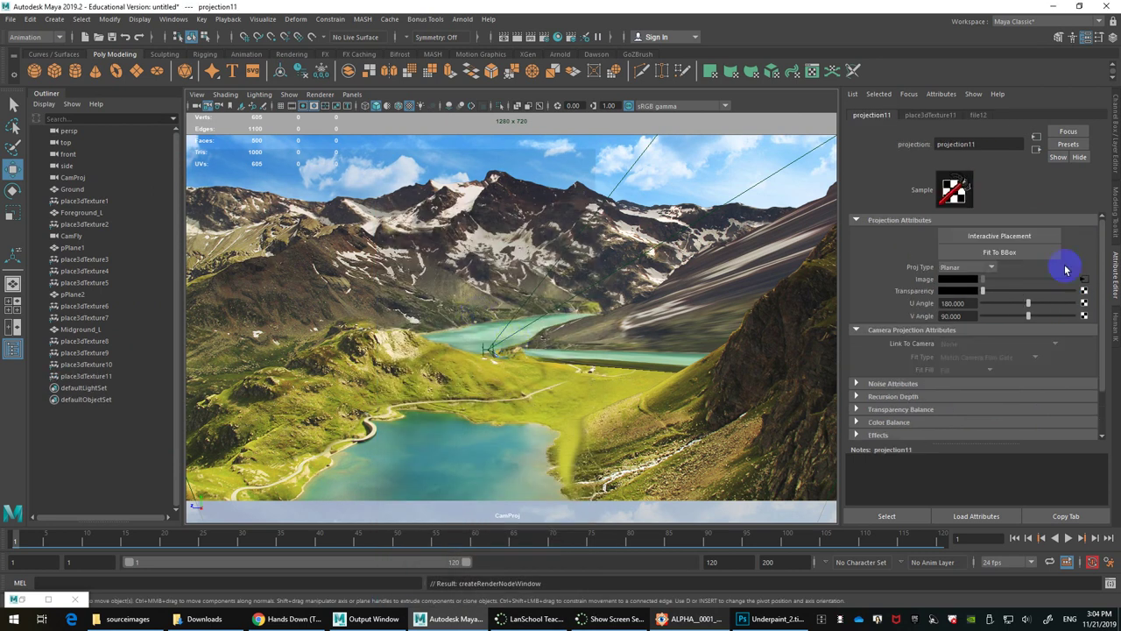
Step: Set the transparency projection to Perspective, linked to CamProjShape with fit type Match Camera Resolution, and open its file texture's attributes
{"action": "left_click", "coordinate": [968, 266]}
{"action": "left_click", "coordinate": [968, 372]}
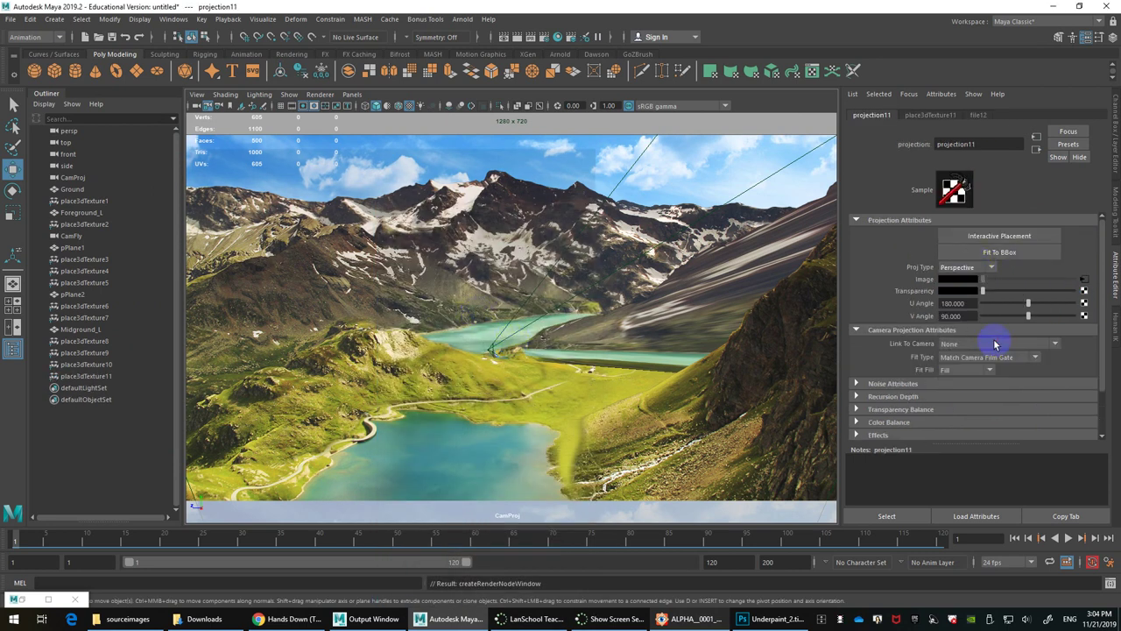
{"action": "left_click", "coordinate": [995, 343]}
{"action": "left_click", "coordinate": [981, 379]}
{"action": "left_click", "coordinate": [993, 357]}
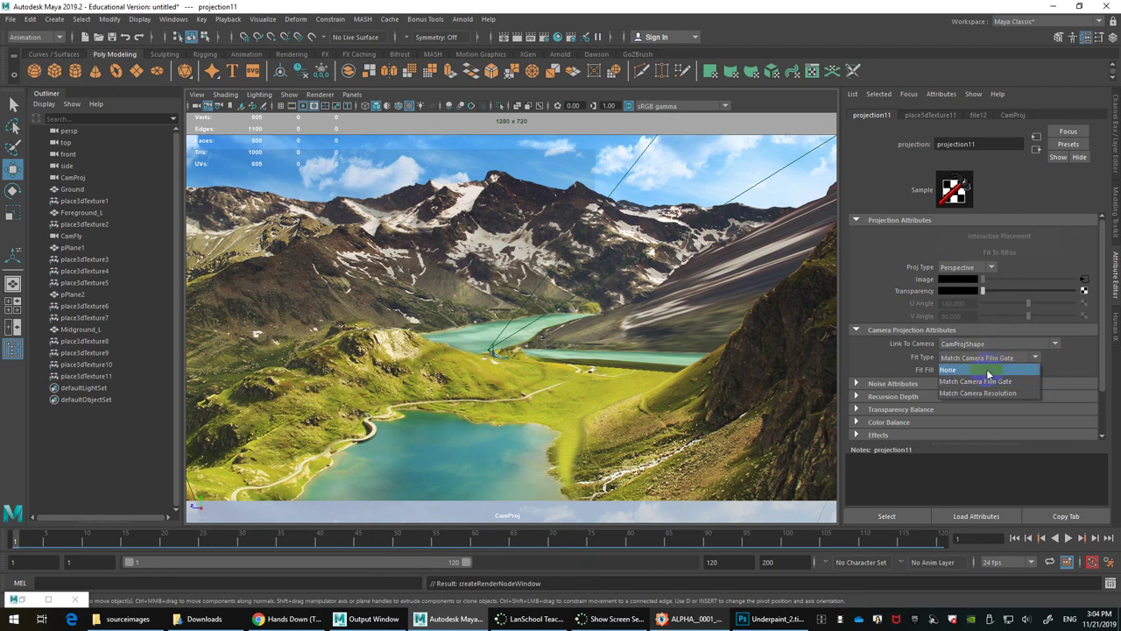
{"action": "left_click", "coordinate": [978, 393]}
{"action": "left_click", "coordinate": [1085, 283]}
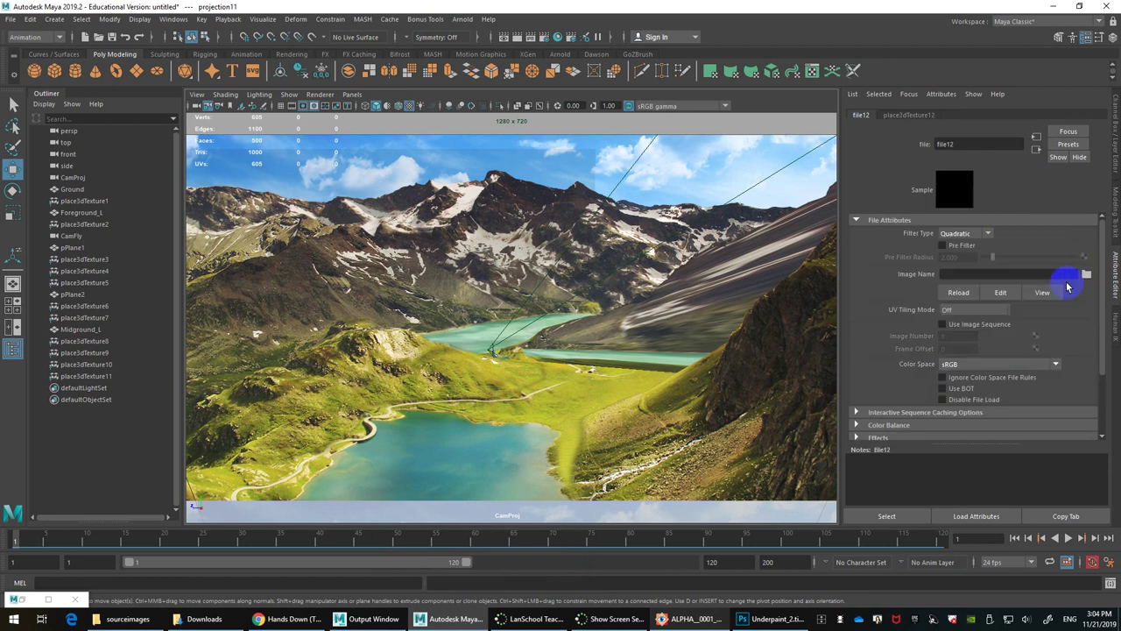
Step: Load ALPHA__0001_Left Mid Ground.tif as the file texture for the transparency projection of MAT_Midground_L
{"action": "left_click", "coordinate": [1084, 275]}
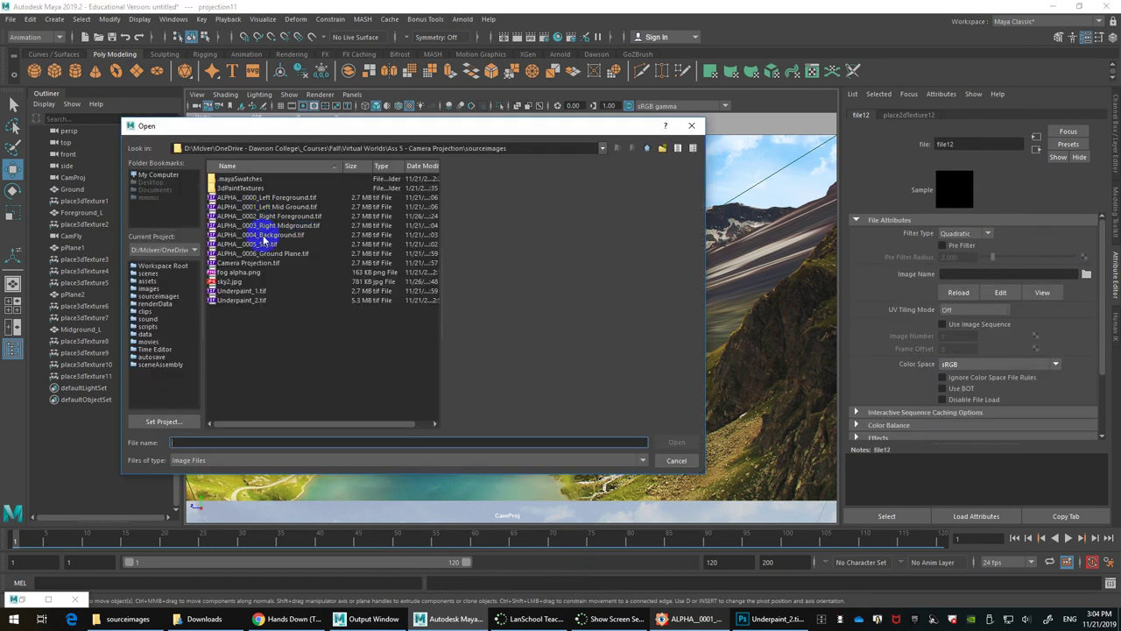
{"action": "left_click", "coordinate": [267, 206]}
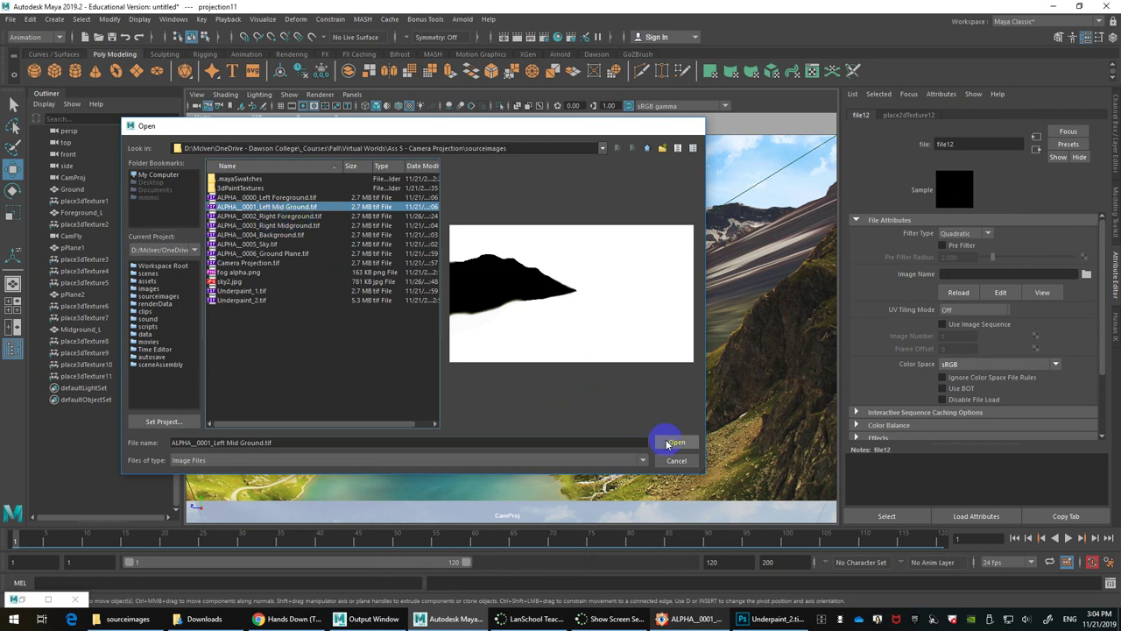
{"action": "left_click", "coordinate": [674, 443]}
Step: Select the Midground_L plane and toggle its isolation to examine the masked projection alone and within the full scene
{"action": "left_click", "coordinate": [428, 294]}
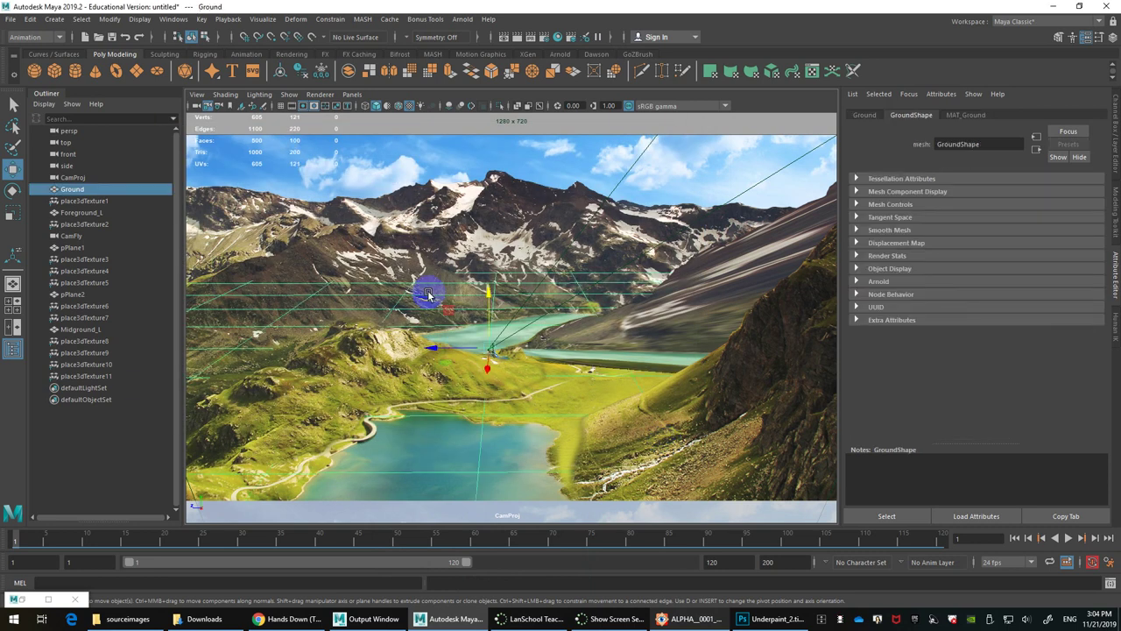
{"action": "left_click", "coordinate": [346, 256]}
{"action": "left_click", "coordinate": [338, 287]}
{"action": "left_click", "coordinate": [367, 235]}
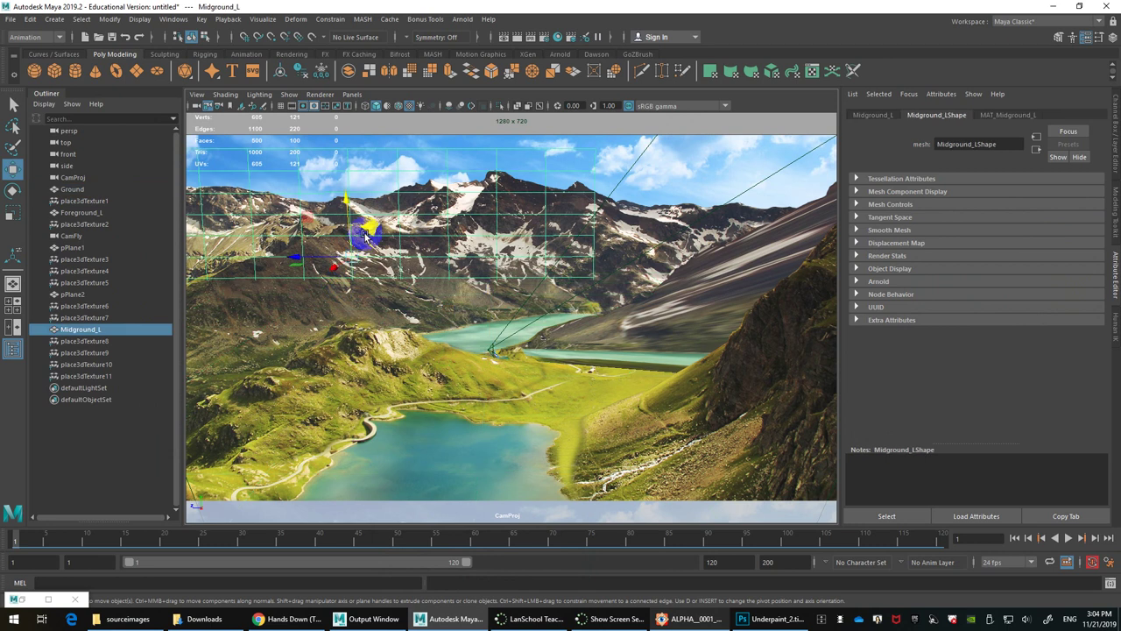
{"action": "key", "text": "ctrl+1"}
{"action": "key", "text": "ctrl+1"}
{"action": "key", "text": "ctrl+1"}
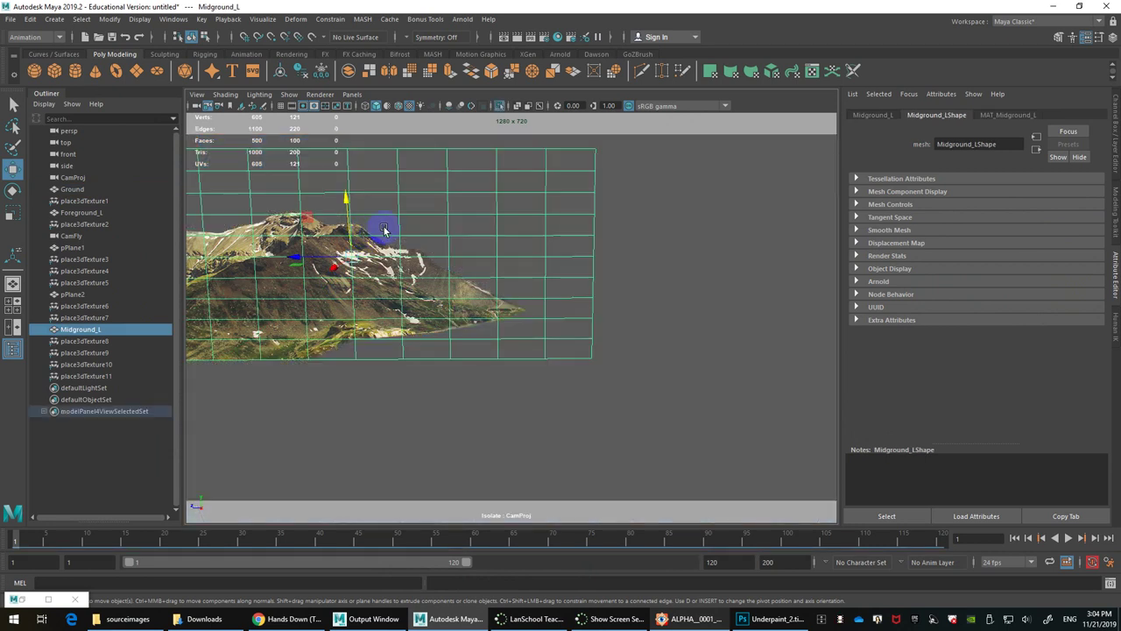
{"action": "key", "text": "ctrl+1"}
{"action": "key", "text": "ctrl+1"}
{"action": "key", "text": "ctrl+1"}
{"action": "key", "text": "ctrl+1"}
{"action": "key", "text": "ctrl+1"}
{"action": "key", "text": "ctrl+1"}
{"action": "key", "text": "ctrl+1"}
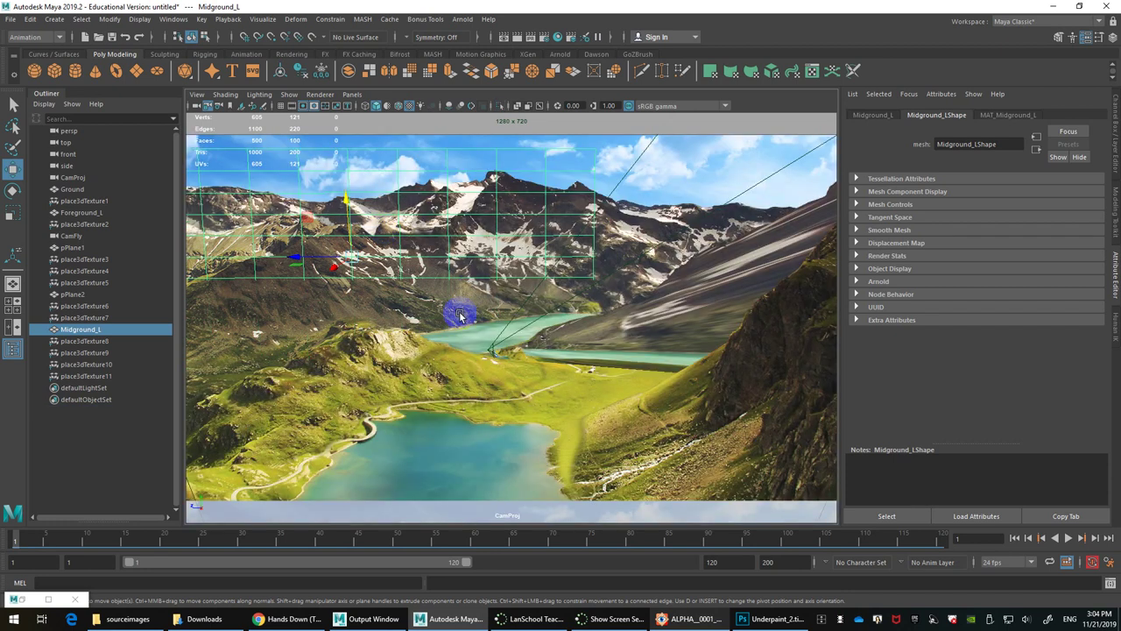
{"action": "key", "text": "ctrl+1"}
{"action": "key", "text": "ctrl+1"}
Step: Rotate the Midground_L plane so that it tilts back from upright
{"action": "key", "text": "e"}
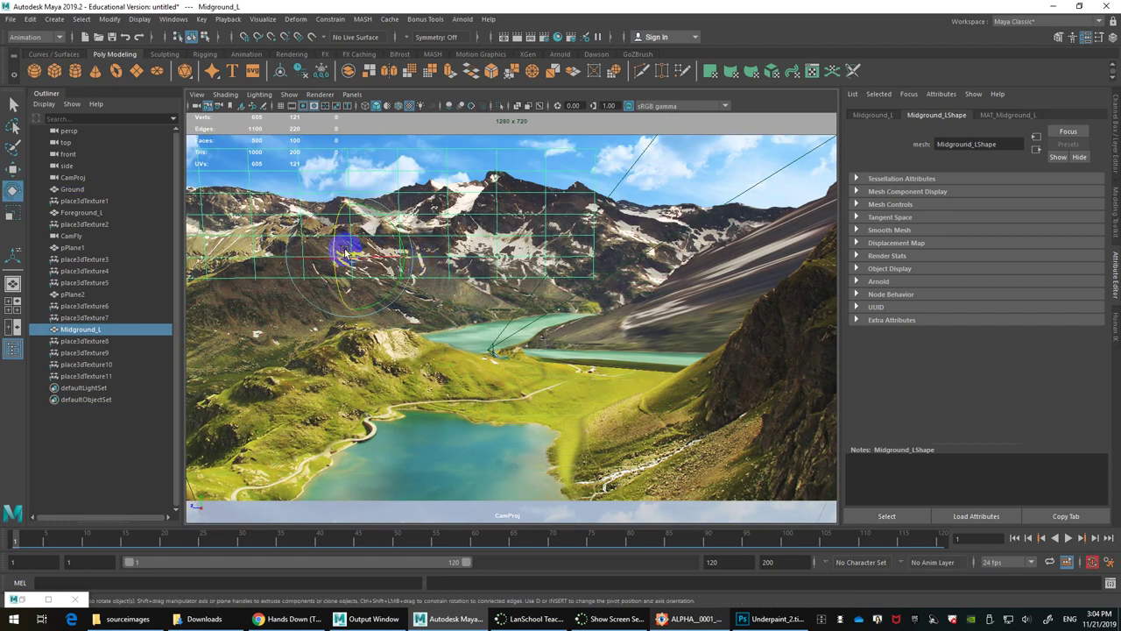
{"action": "left_click_drag", "start_coordinate": [325, 243], "coordinate": [329, 296]}
{"action": "key", "text": "w"}
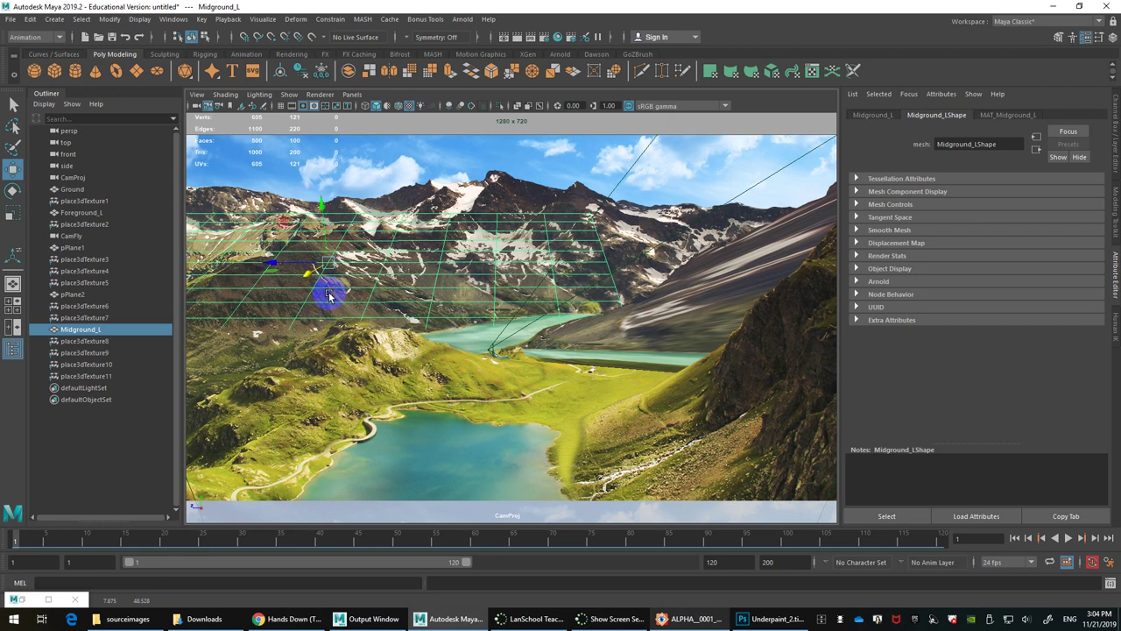
Step: Switch the viewport to the persp camera and view the tilted Midground_L plane from the side
{"action": "left_click", "coordinate": [352, 94]}
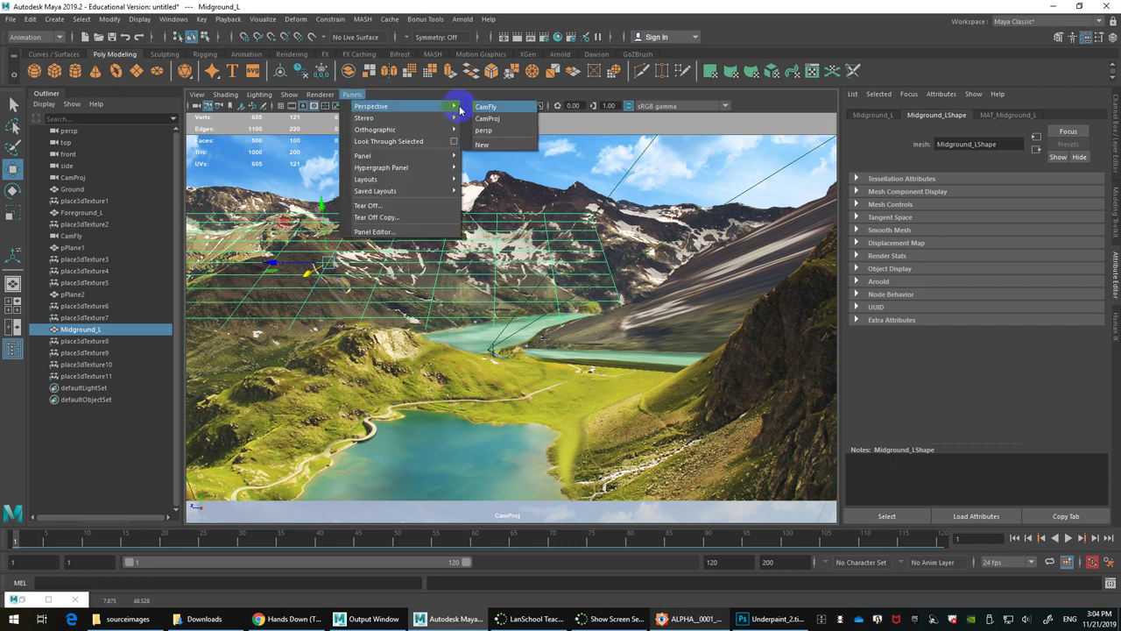
{"action": "left_click", "coordinate": [491, 128]}
{"action": "mouse_move", "coordinate": [484, 358]}
{"action": "left_mouse_down", "text": "alt"}
{"action": "mouse_move", "coordinate": [531, 353]}
{"action": "mouse_move", "coordinate": [588, 325]}
{"action": "mouse_move", "coordinate": [572, 325]}
{"action": "left_mouse_up", "text": "alt"}
{"action": "left_click_drag", "start_coordinate": [458, 286], "coordinate": [426, 258], "text": "alt"}
{"action": "right_click", "coordinate": [389, 267]}
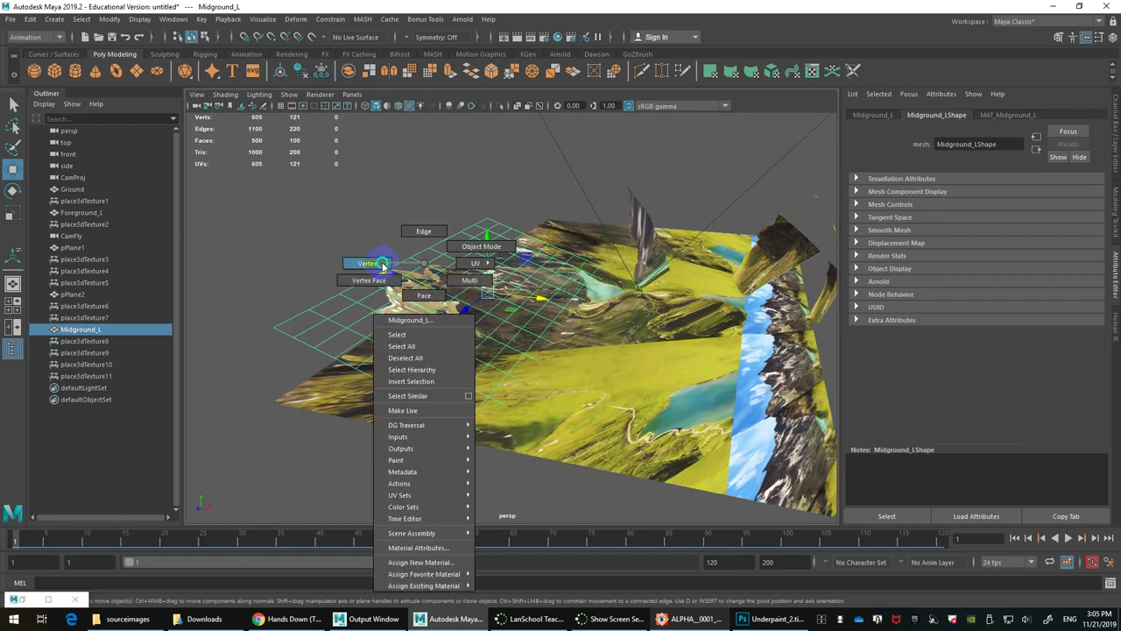
{"action": "left_click", "coordinate": [379, 273]}
{"action": "left_click", "coordinate": [388, 267]}
{"action": "key", "text": "q"}
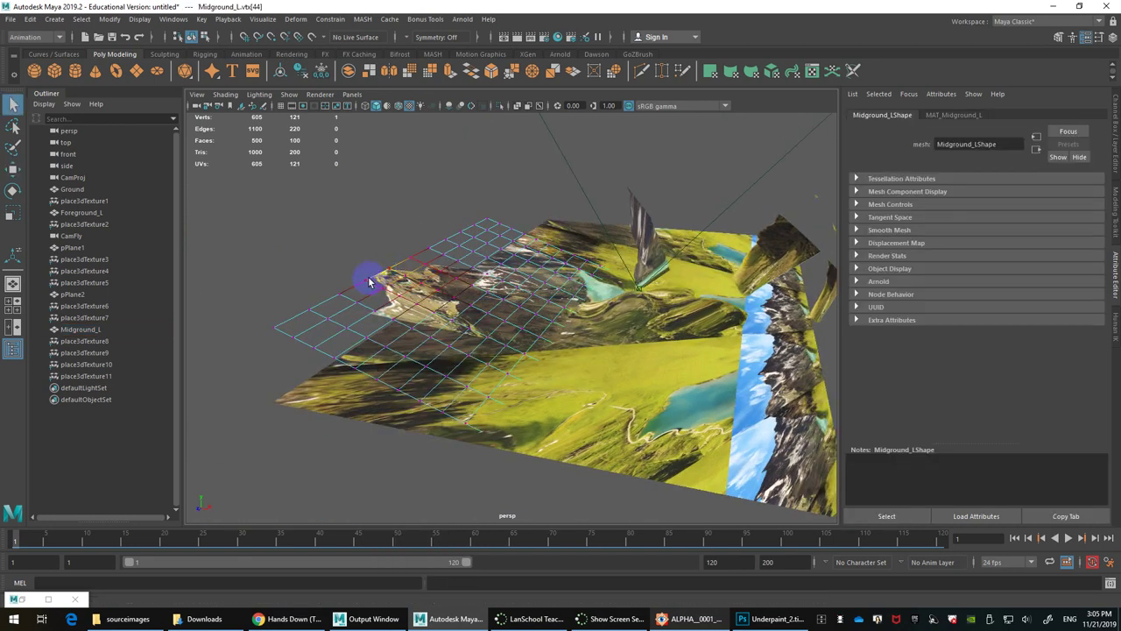
{"action": "double_click", "coordinate": [473, 229]}
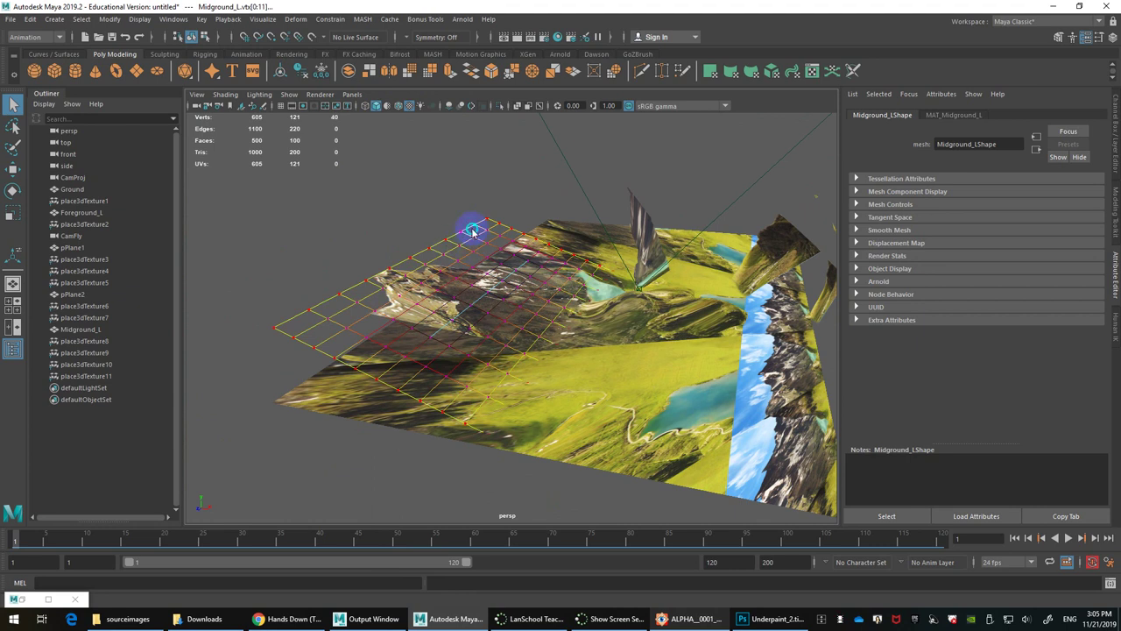
Step: Select the outermost edge row of faces on Midground_L and move it upward and inward with a soft falloff
{"action": "mouse_move", "coordinate": [473, 230]}
{"action": "right_mouse_down"}
{"action": "mouse_move", "coordinate": [463, 237]}
{"action": "mouse_move", "coordinate": [493, 219]}
{"action": "right_mouse_up"}
{"action": "double_click", "coordinate": [290, 332]}
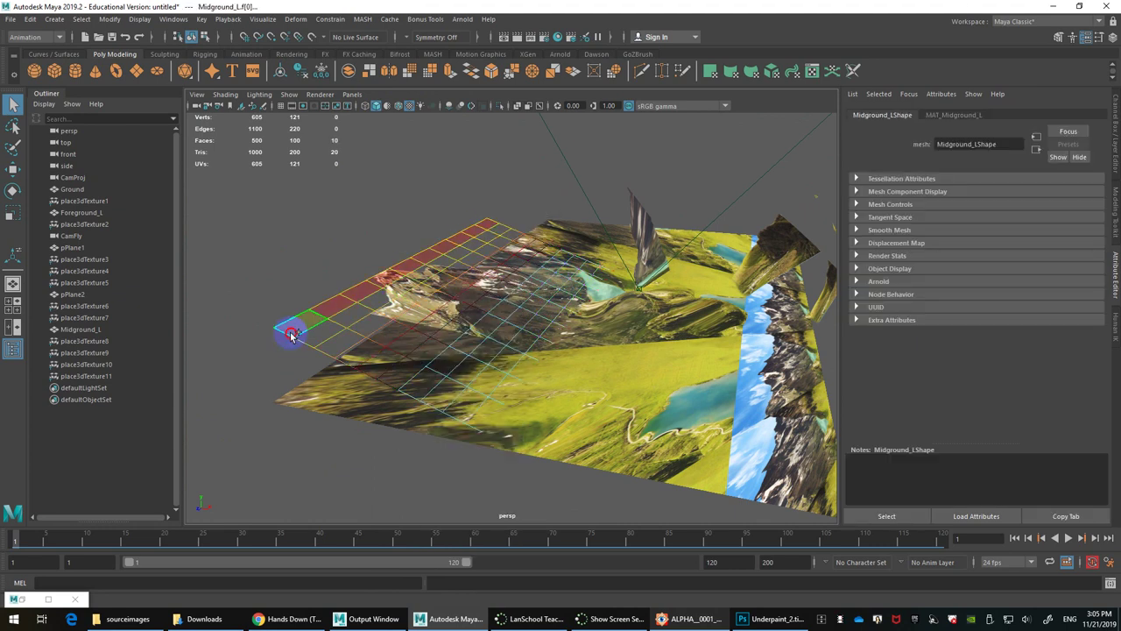
{"action": "key", "text": "w"}
{"action": "left_click_drag", "start_coordinate": [416, 235], "coordinate": [475, 215]}
{"action": "key", "text": "r"}
{"action": "key", "text": "e"}
{"action": "key", "text": "w"}
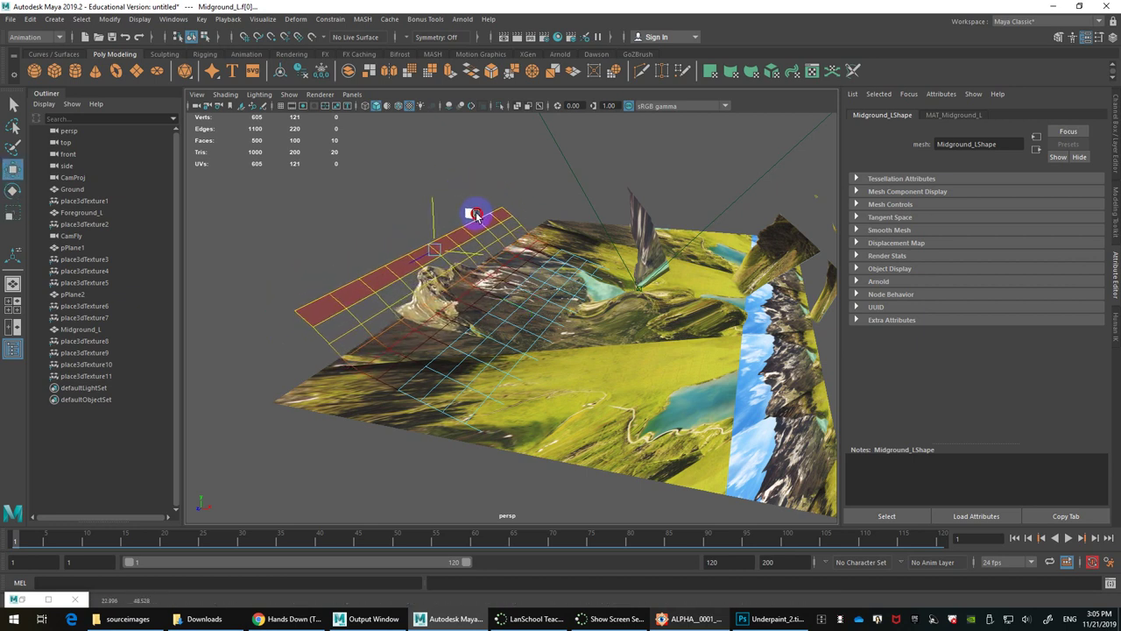
{"action": "left_click", "coordinate": [454, 282]}
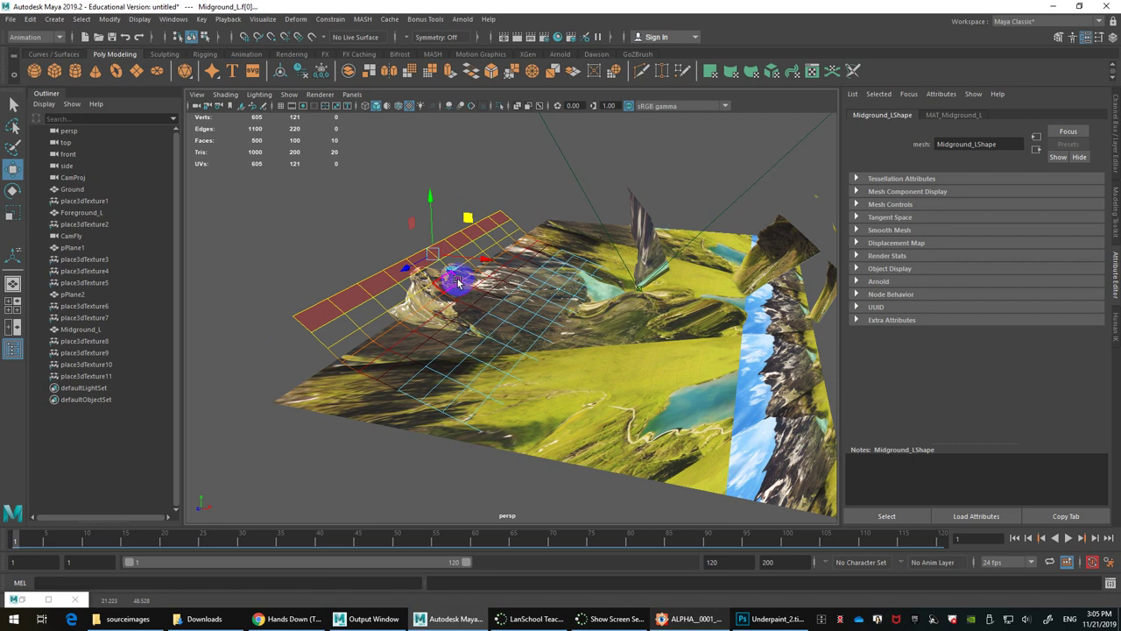
Step: Adjust the third row of faces on Midground_L to shape its slope, and return to object mode
{"action": "double_click", "coordinate": [349, 346]}
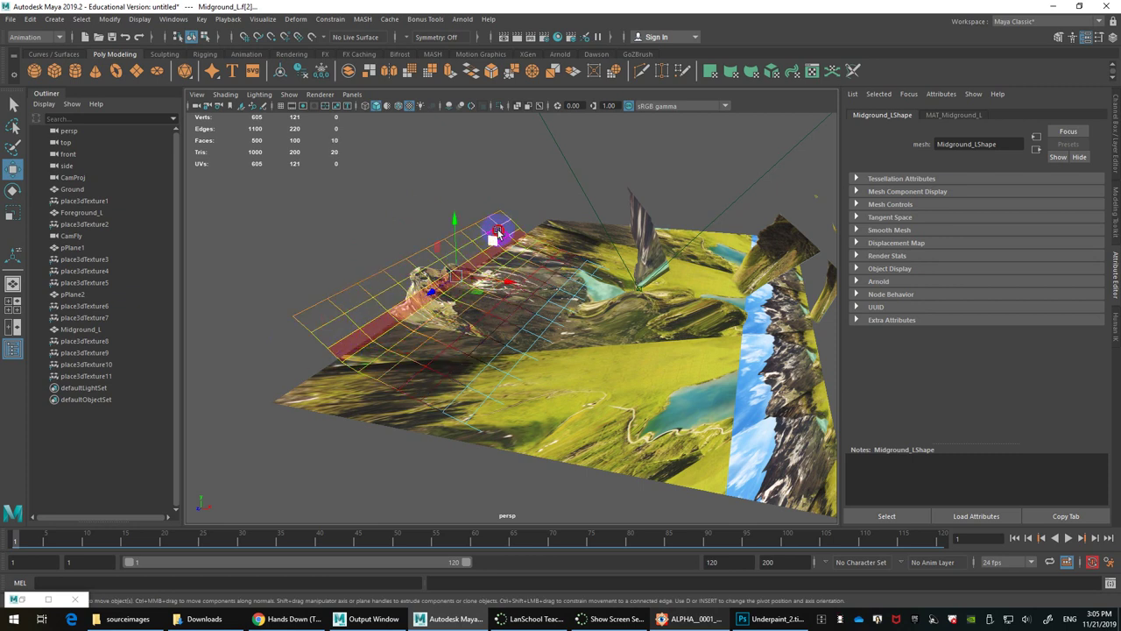
{"action": "mouse_move", "coordinate": [500, 243]}
{"action": "left_mouse_down", "text": "alt"}
{"action": "mouse_move", "coordinate": [518, 234]}
{"action": "mouse_move", "coordinate": [528, 293]}
{"action": "mouse_move", "coordinate": [517, 254]}
{"action": "left_mouse_up", "text": "alt"}
{"action": "right_click_drag", "start_coordinate": [517, 254], "coordinate": [533, 219]}
Step: Show the scene through the CamFly camera with nothing selected
{"action": "left_click", "coordinate": [352, 94]}
{"action": "mouse_move", "coordinate": [371, 106]}
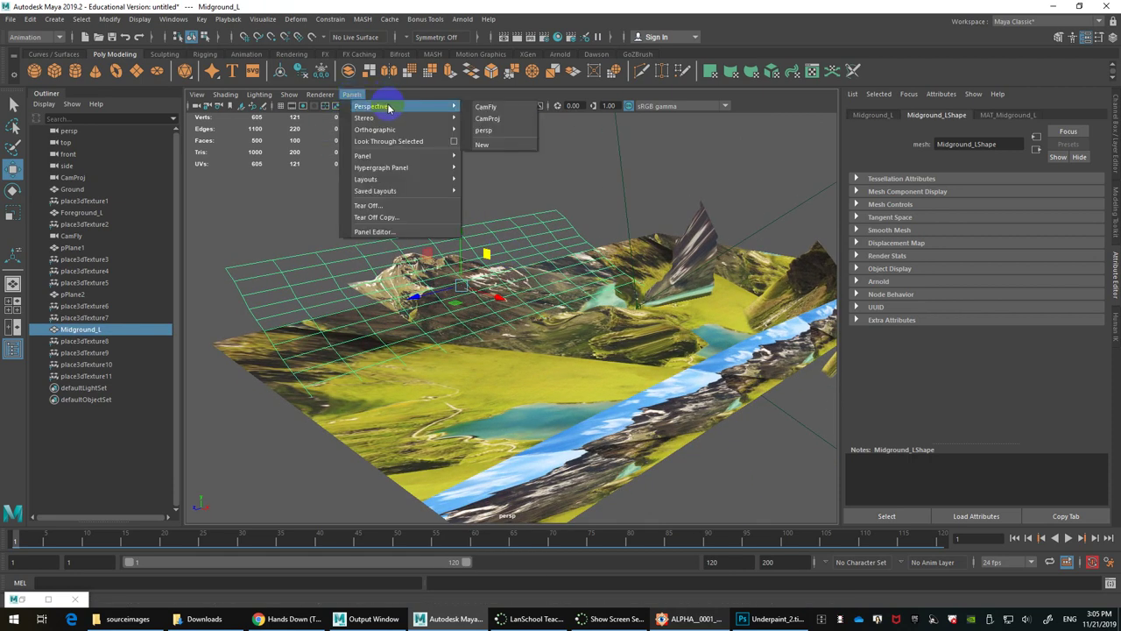
{"action": "left_click", "coordinate": [484, 107]}
{"action": "left_click", "coordinate": [436, 179]}
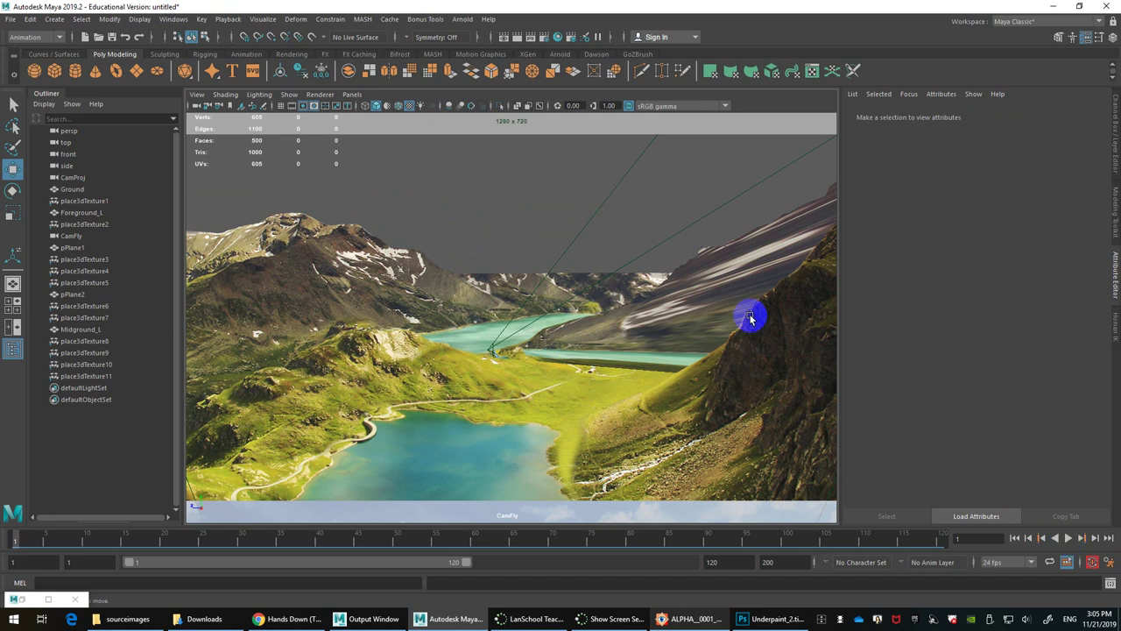
Step: Link the color projection of MAT_Midground_R on the Midground_R plane to CamProjShape
{"action": "left_click", "coordinate": [734, 274]}
{"action": "left_click", "coordinate": [799, 213]}
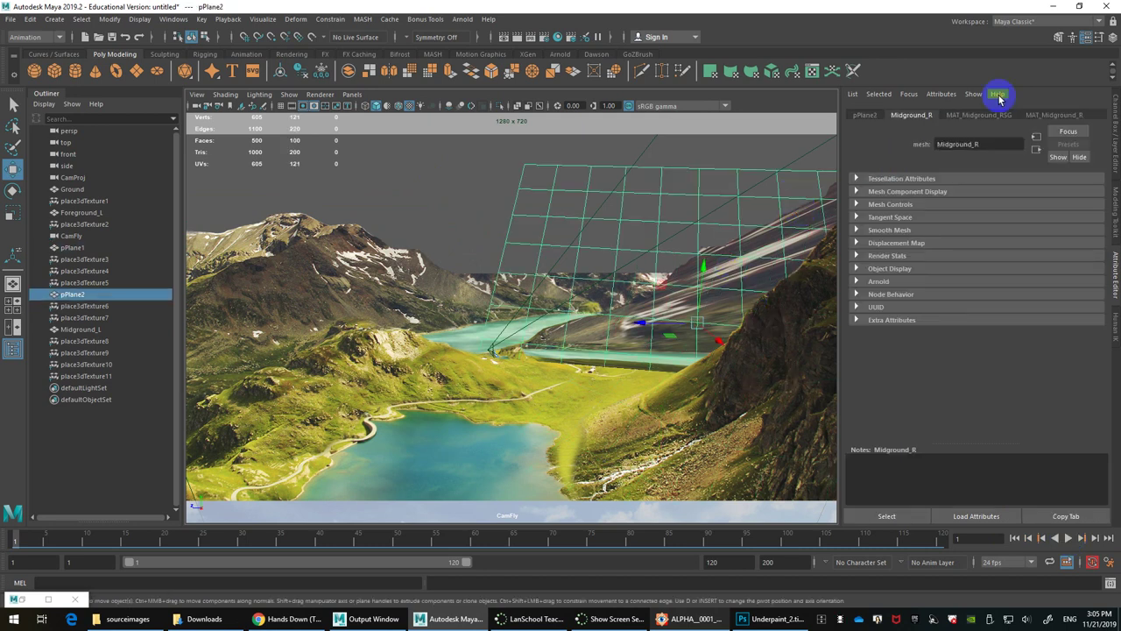
{"action": "left_click", "coordinate": [1056, 117]}
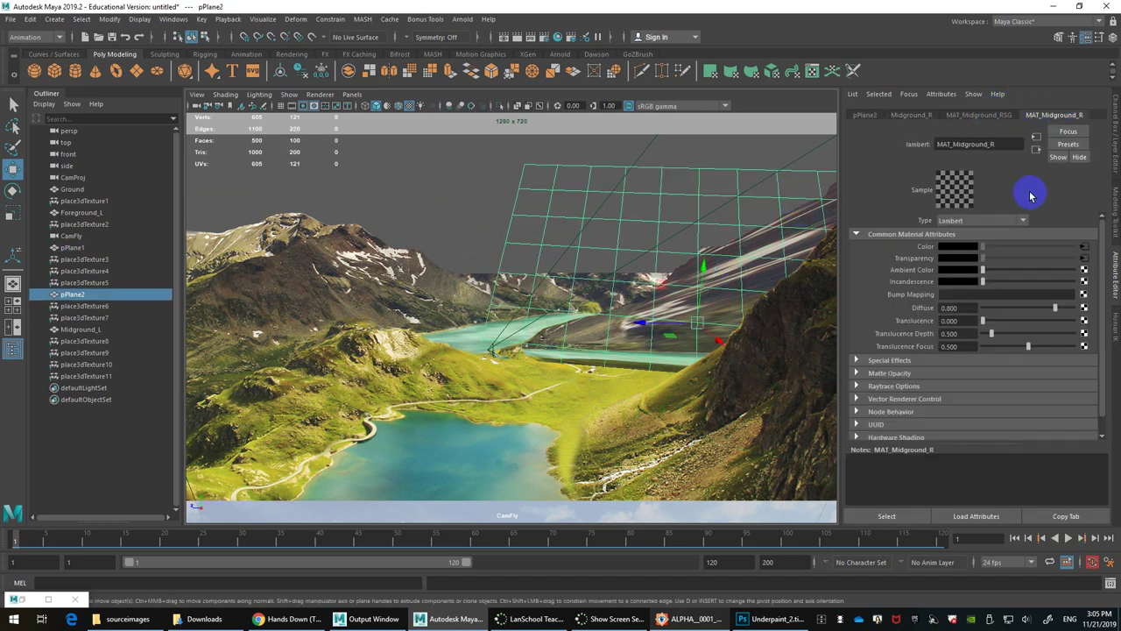
{"action": "left_click", "coordinate": [1083, 248]}
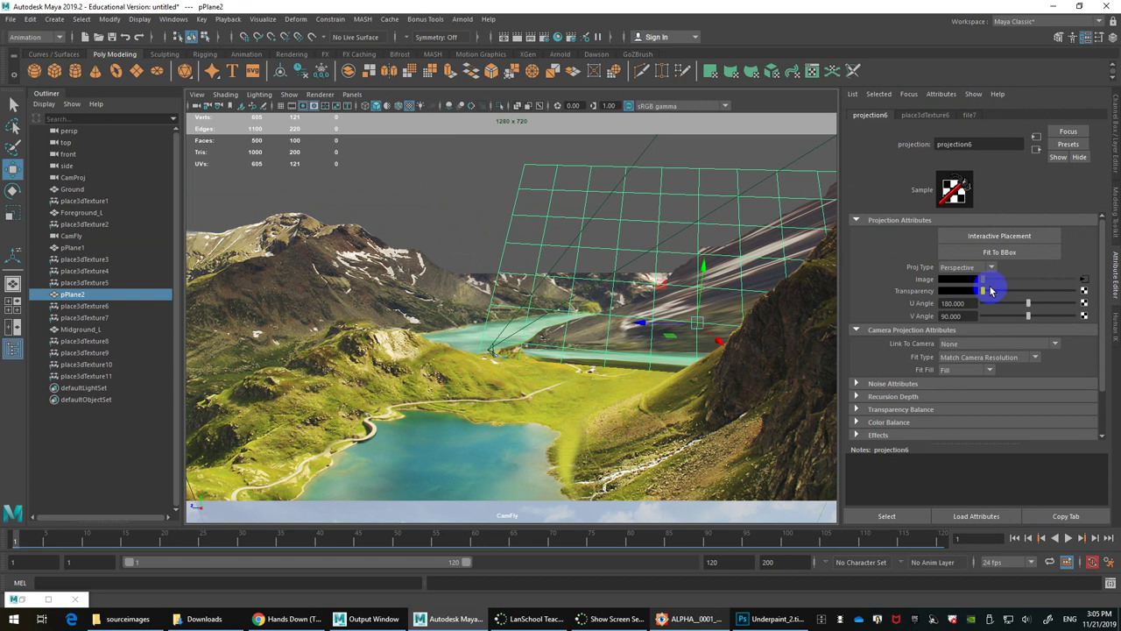
{"action": "left_click", "coordinate": [977, 343]}
{"action": "left_click", "coordinate": [971, 380]}
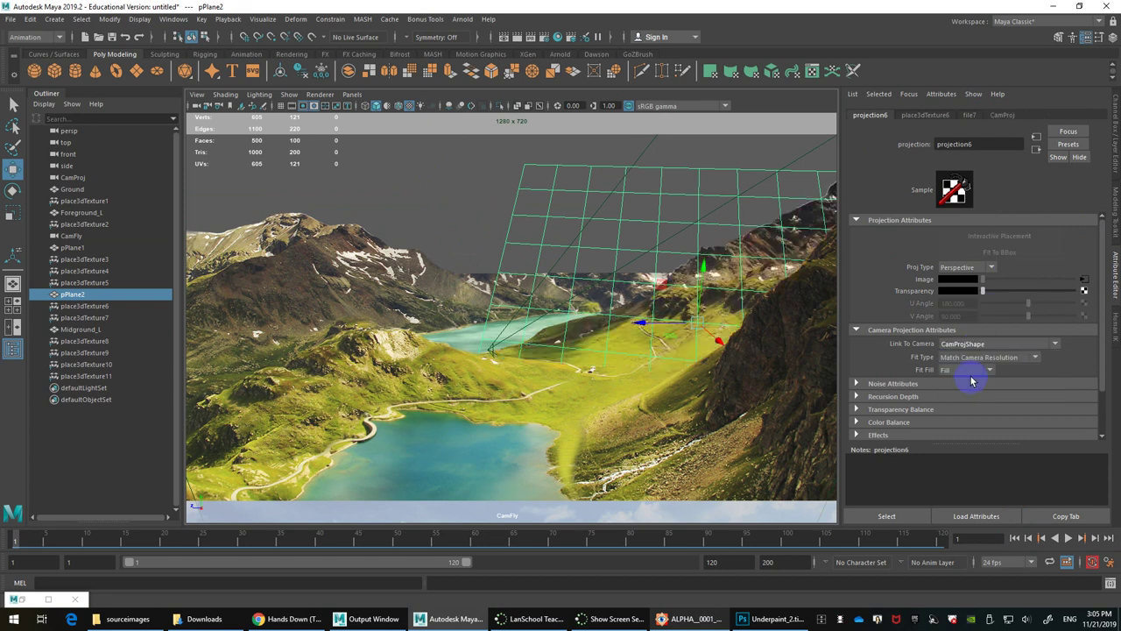
Step: Select the Midground_L plane, play the CamFly animation to check the parallax, and return to frame 1
{"action": "left_click", "coordinate": [440, 231]}
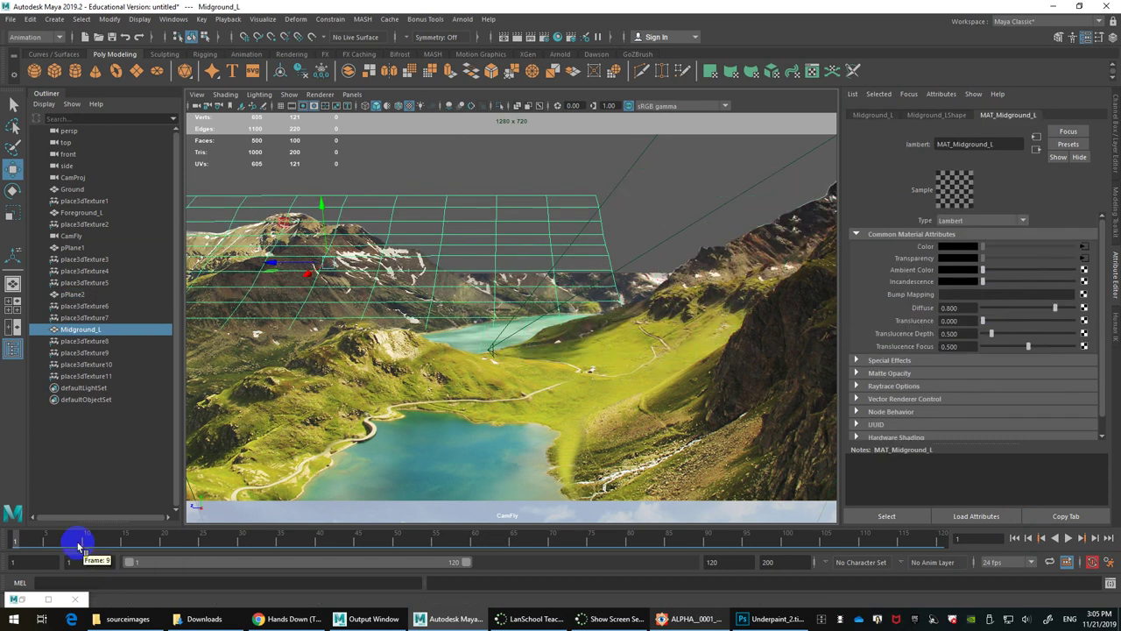
{"action": "key", "text": "alt+v"}
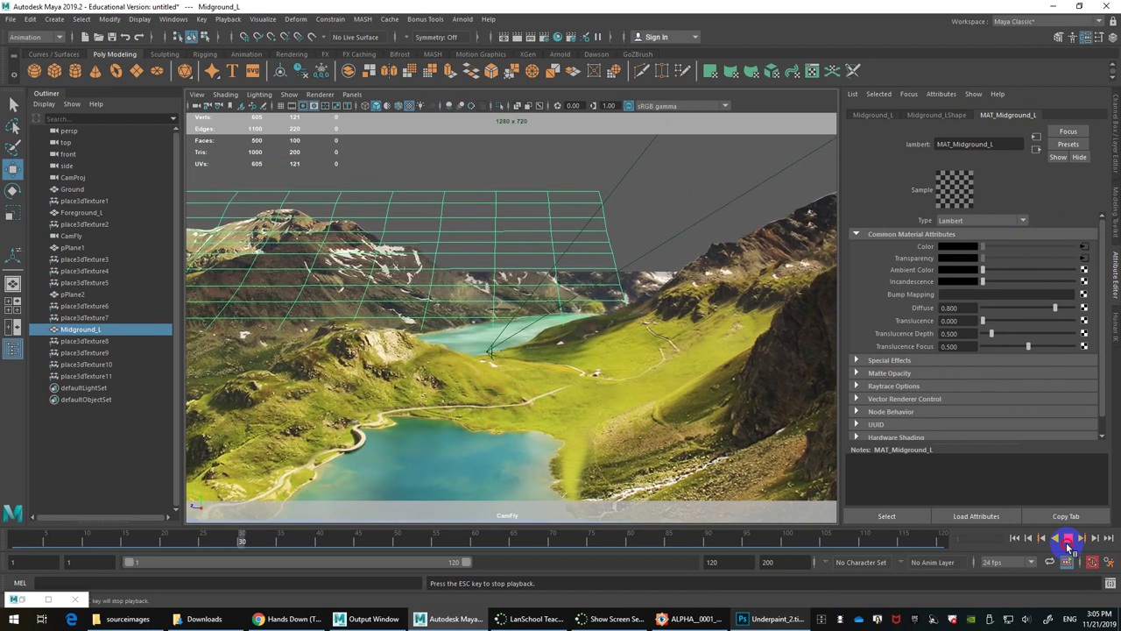
{"action": "left_click", "coordinate": [1069, 539]}
{"action": "left_click_drag", "start_coordinate": [384, 527], "coordinate": [15, 533]}
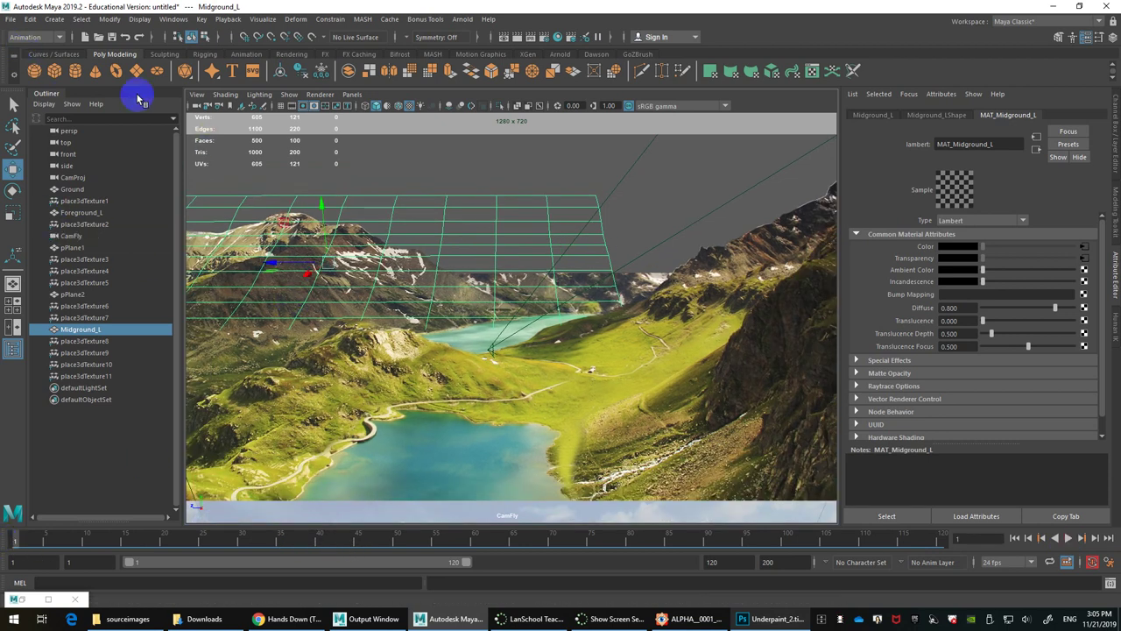
Step: Open the recent scene Matte_Painting_06.ma without saving the untitled scene
{"action": "left_click", "coordinate": [11, 18]}
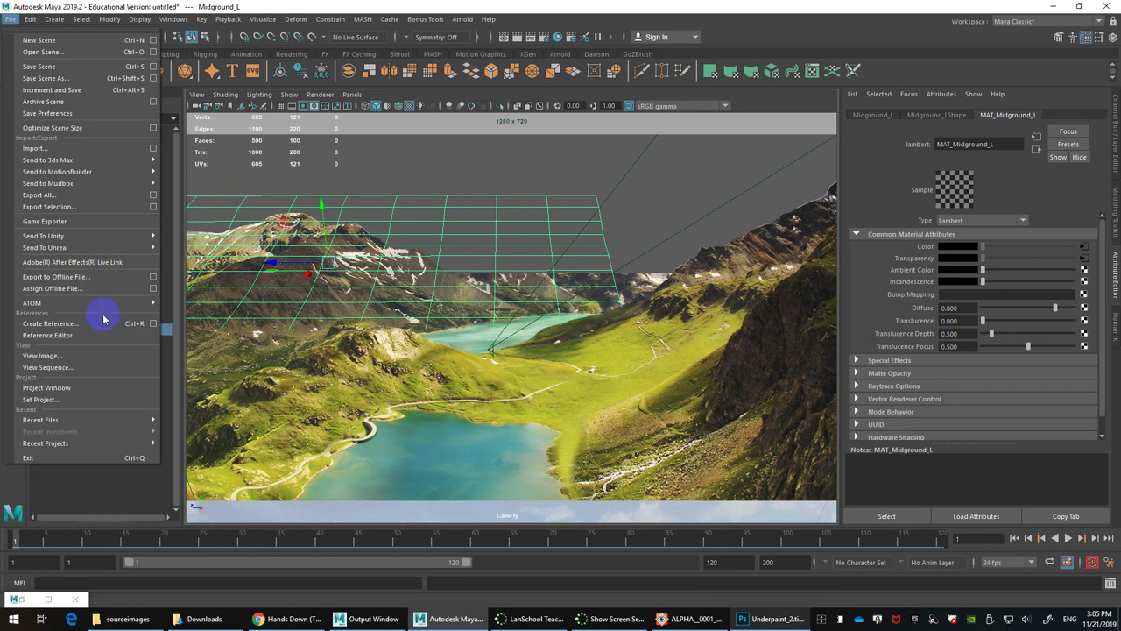
{"action": "mouse_move", "coordinate": [128, 425]}
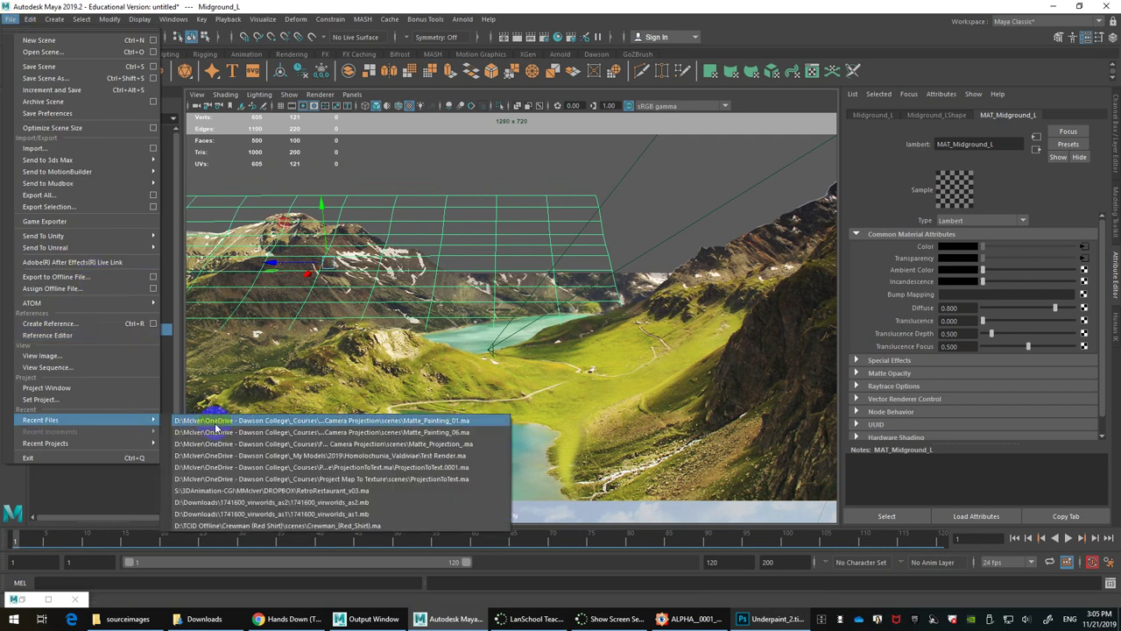
{"action": "left_click", "coordinate": [221, 443]}
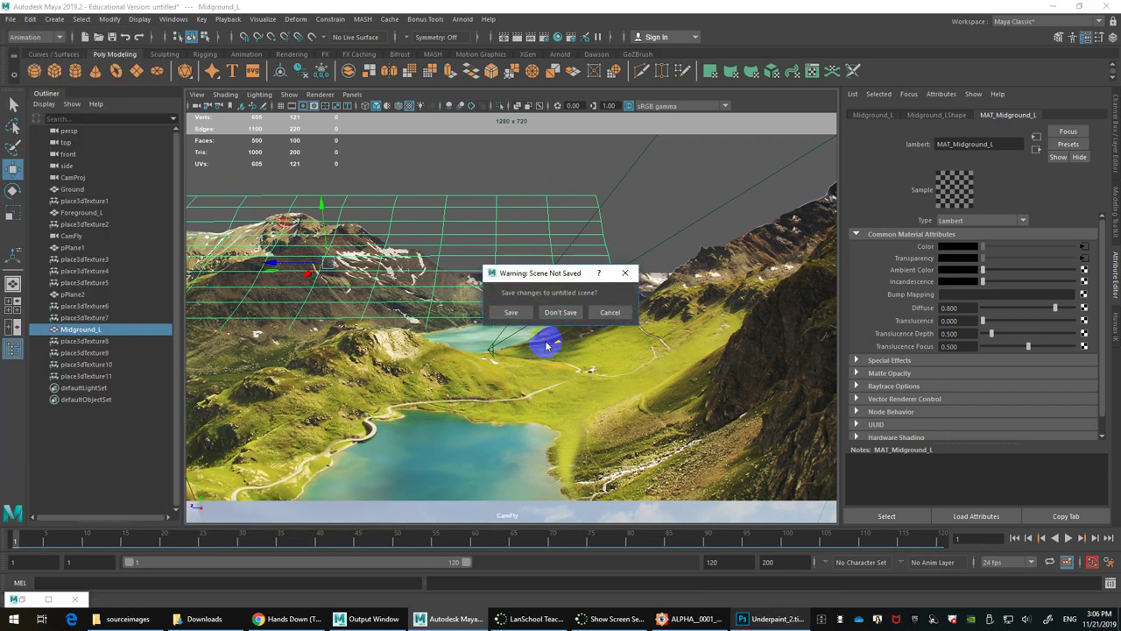
{"action": "left_click", "coordinate": [559, 312]}
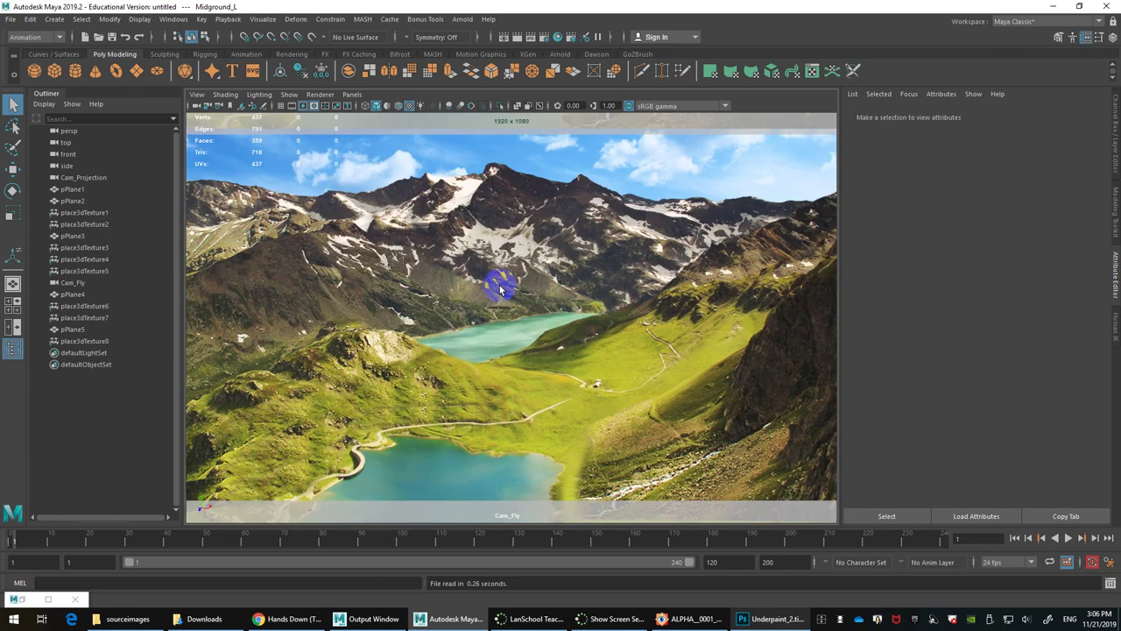
Step: Select the background mountains plane and examine the layout of the planes from the persp camera
{"action": "left_click", "coordinate": [488, 255]}
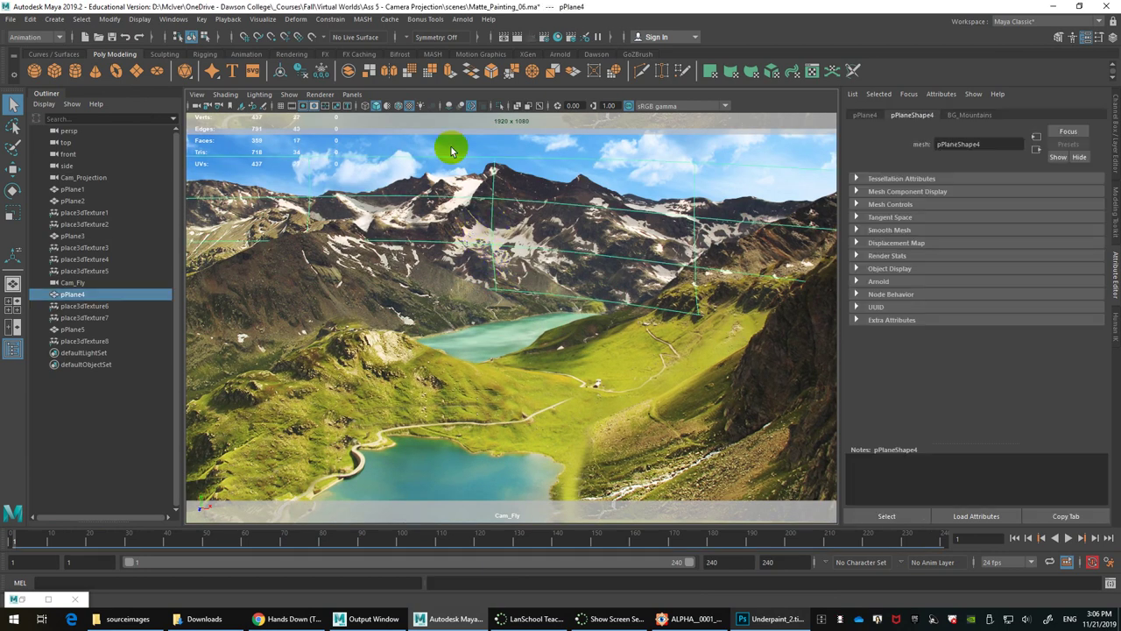
{"action": "left_click", "coordinate": [350, 95]}
{"action": "mouse_move", "coordinate": [409, 108]}
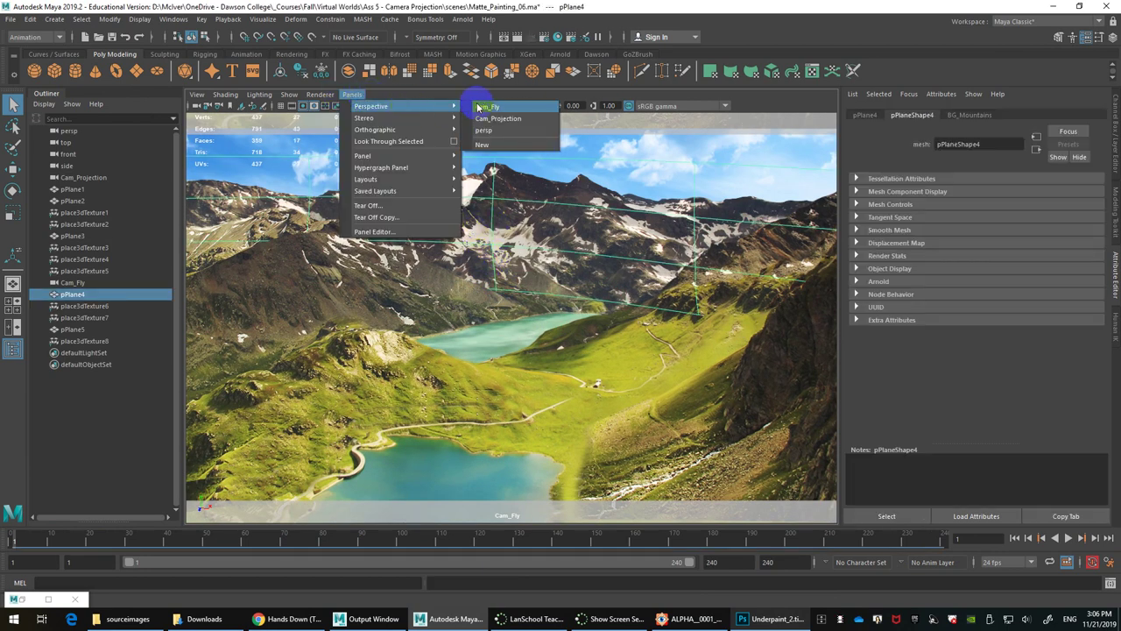
{"action": "left_click", "coordinate": [487, 107]}
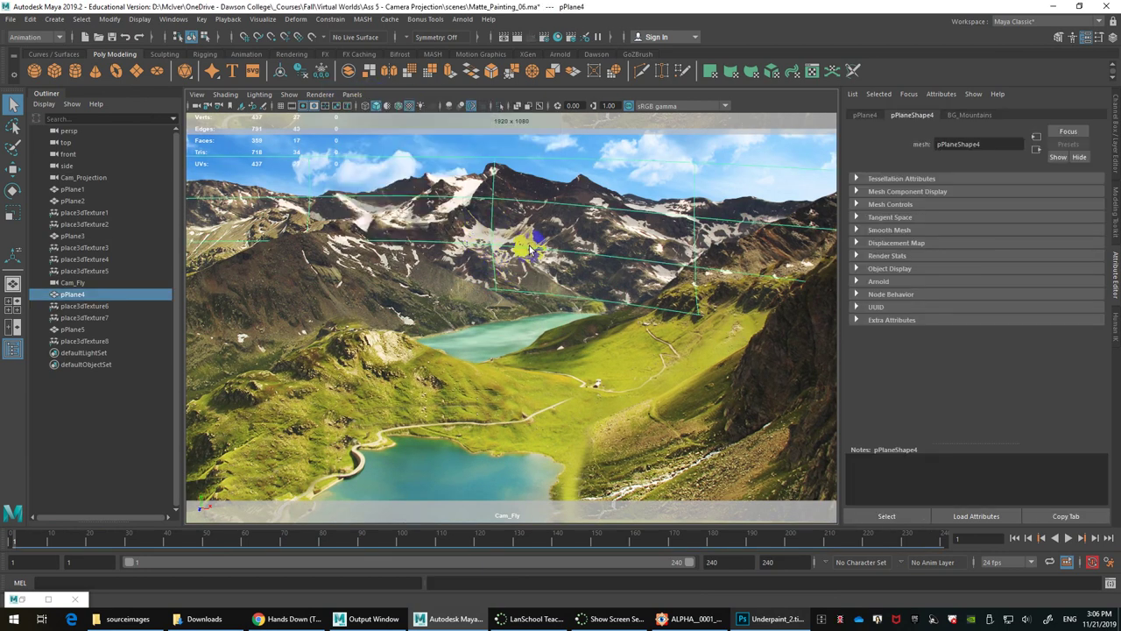
{"action": "left_click", "coordinate": [351, 94]}
{"action": "mouse_move", "coordinate": [408, 109]}
{"action": "left_click", "coordinate": [489, 131]}
{"action": "mouse_move", "coordinate": [525, 261]}
{"action": "left_mouse_down", "text": "alt"}
{"action": "mouse_move", "coordinate": [637, 263]}
{"action": "mouse_move", "coordinate": [526, 279]}
{"action": "left_mouse_up", "text": "alt"}
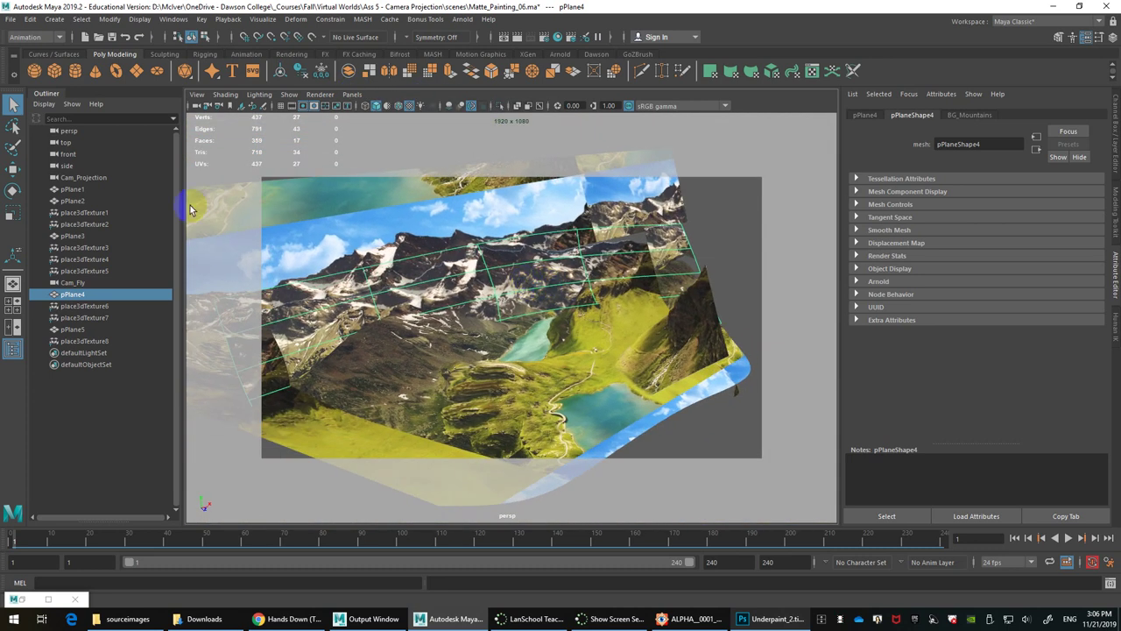
Step: Return to the Cam_Fly camera and play back the finished matte painting's camera move
{"action": "left_click", "coordinate": [351, 95]}
{"action": "mouse_move", "coordinate": [386, 107]}
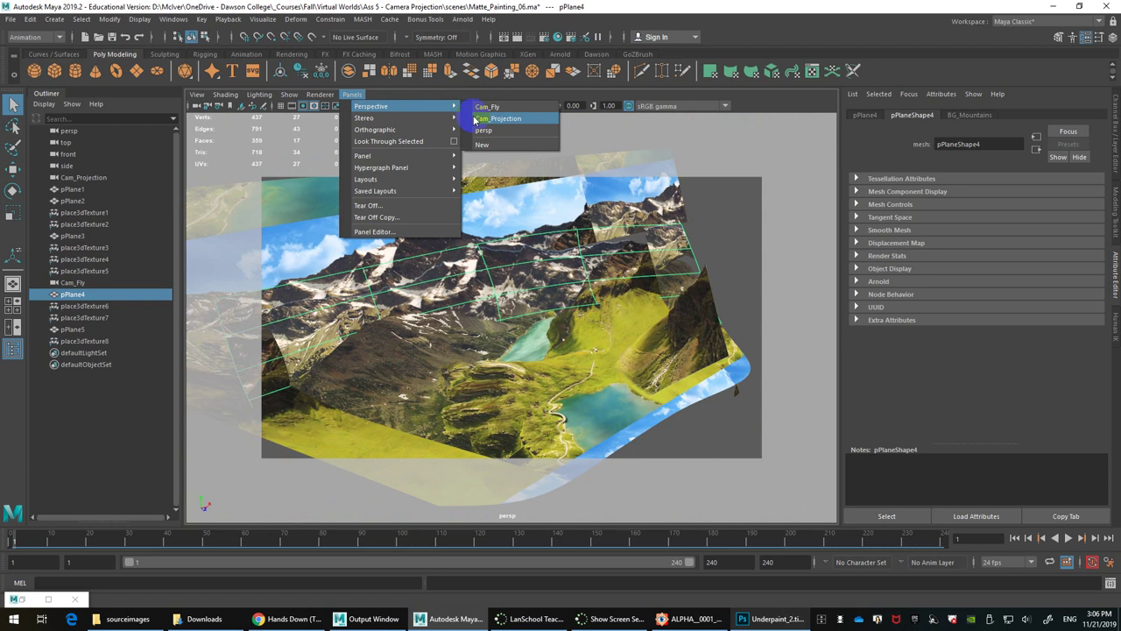
{"action": "left_click", "coordinate": [500, 108]}
{"action": "left_click_drag", "start_coordinate": [116, 549], "coordinate": [10, 566]}
{"action": "key", "text": "alt+v"}
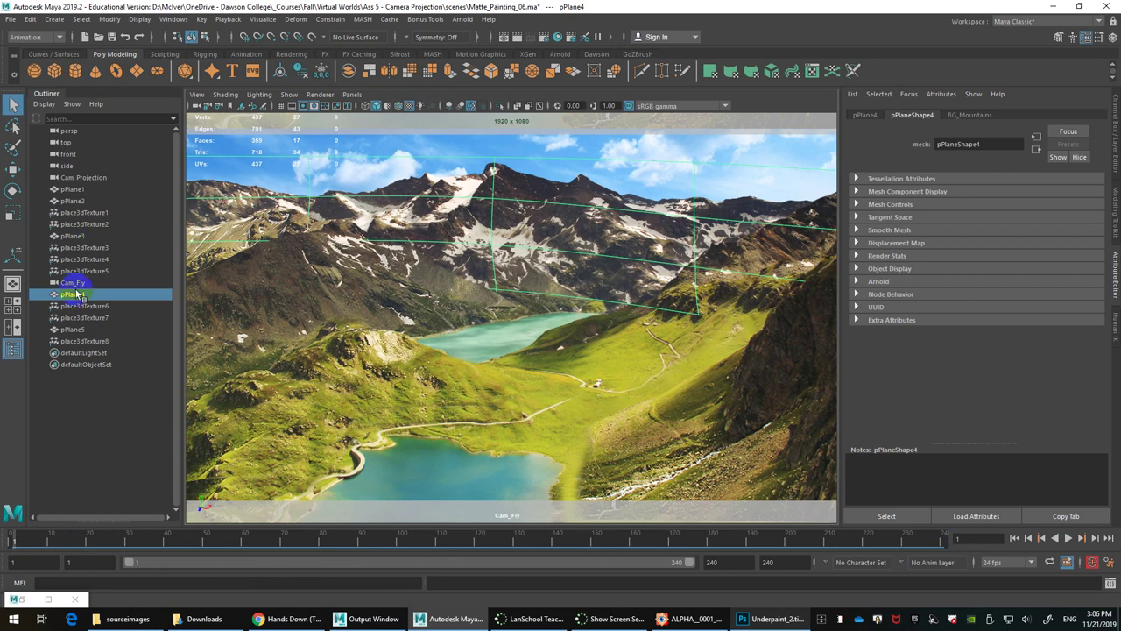
Step: Select the Cam_Fly camera, set a key at frame 140, and return to frame 1
{"action": "left_click", "coordinate": [73, 283]}
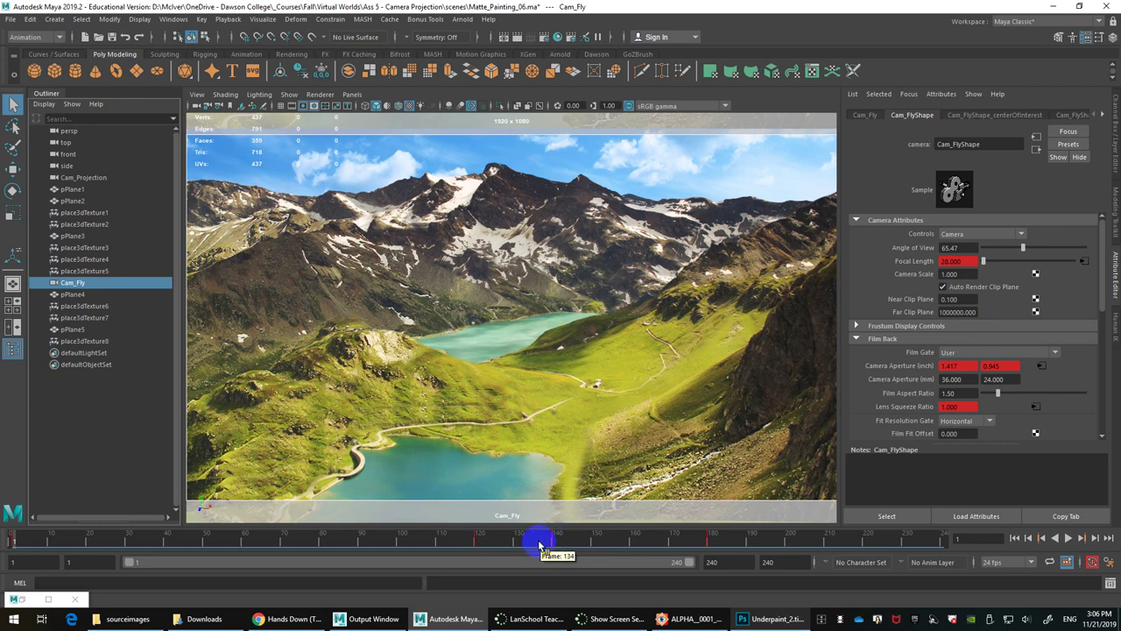
{"action": "left_click", "coordinate": [513, 543]}
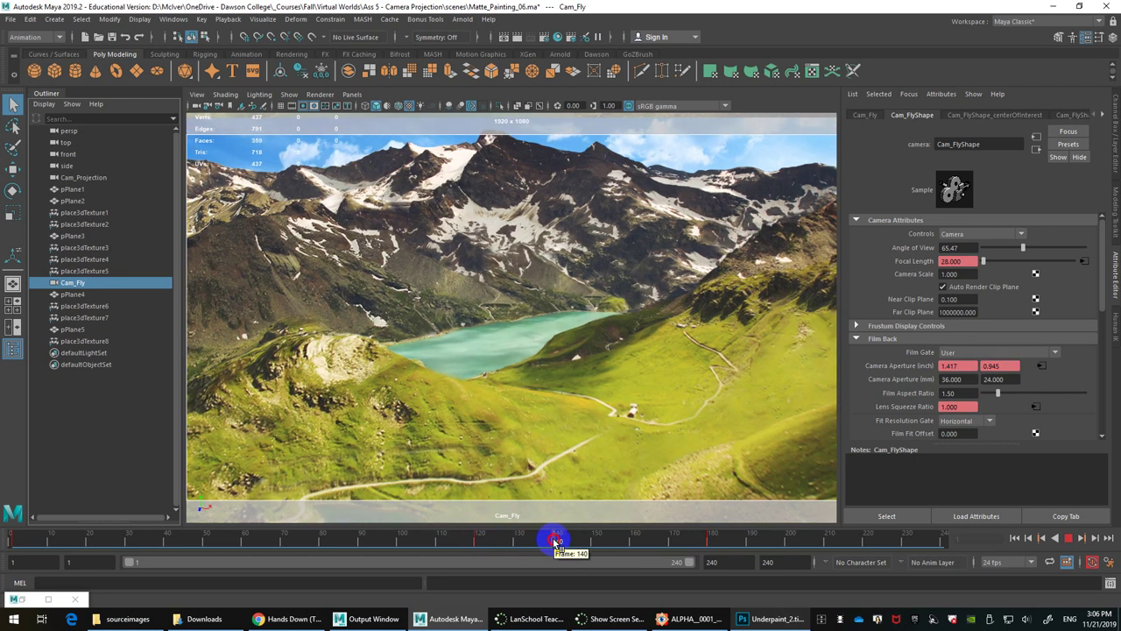
{"action": "mouse_move", "coordinate": [549, 543]}
{"action": "left_mouse_down"}
{"action": "mouse_move", "coordinate": [713, 546]}
{"action": "mouse_move", "coordinate": [633, 556]}
{"action": "mouse_move", "coordinate": [564, 546]}
{"action": "mouse_move", "coordinate": [709, 546]}
{"action": "mouse_move", "coordinate": [714, 559]}
{"action": "mouse_move", "coordinate": [873, 546]}
{"action": "mouse_move", "coordinate": [333, 538]}
{"action": "mouse_move", "coordinate": [938, 546]}
{"action": "mouse_move", "coordinate": [744, 552]}
{"action": "mouse_move", "coordinate": [713, 549]}
{"action": "mouse_move", "coordinate": [815, 548]}
{"action": "mouse_move", "coordinate": [696, 543]}
{"action": "mouse_move", "coordinate": [844, 544]}
{"action": "mouse_move", "coordinate": [5, 530]}
{"action": "left_mouse_up"}
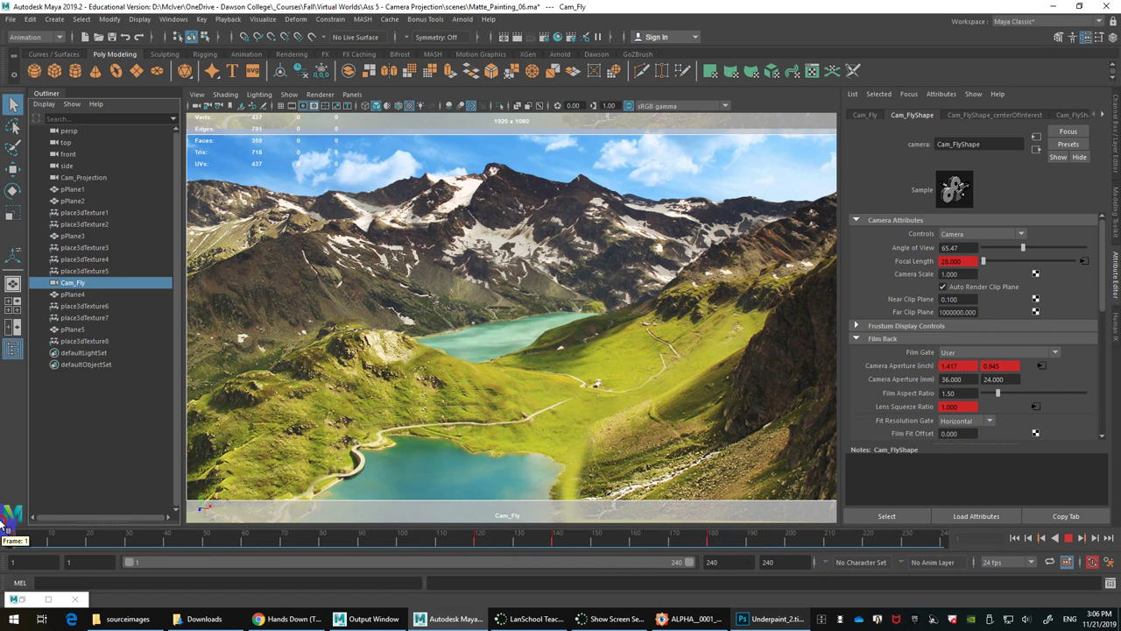
Step: Play the camera move past the end of the fly-through, stop it, and go back to frame 1
{"action": "left_click", "coordinate": [1067, 538]}
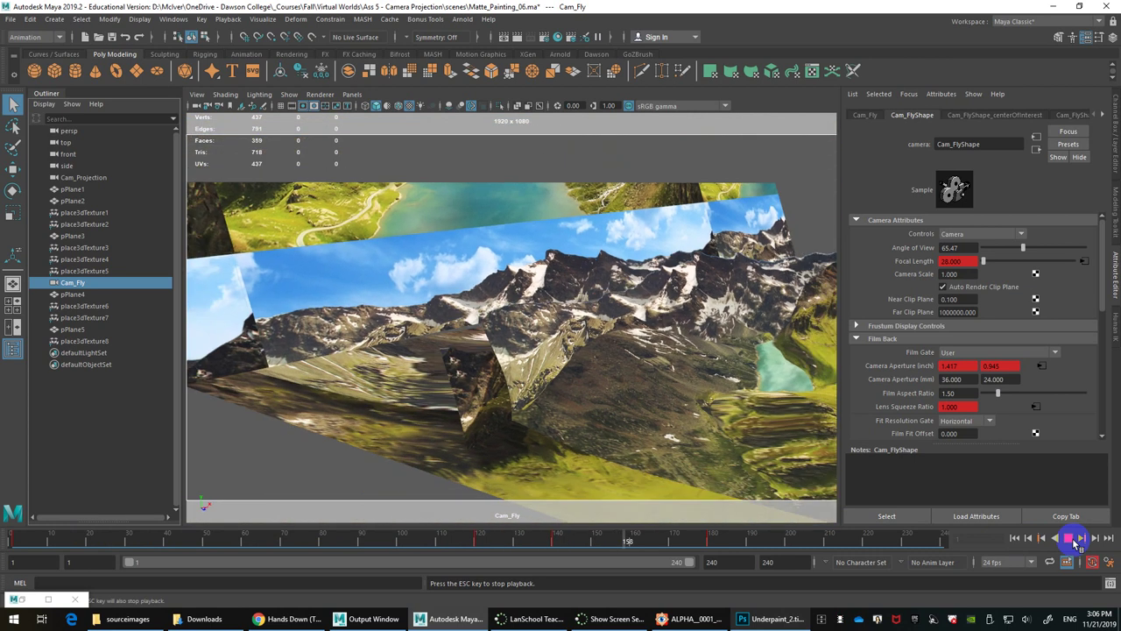
{"action": "left_click", "coordinate": [1074, 540]}
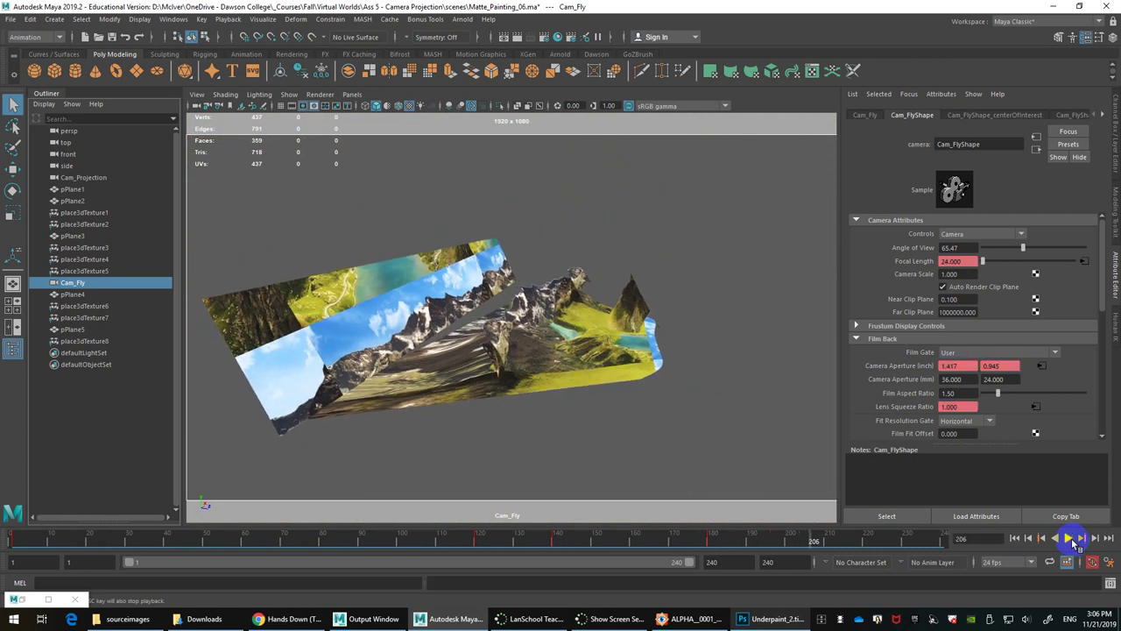
{"action": "left_click_drag", "start_coordinate": [539, 539], "coordinate": [5, 540]}
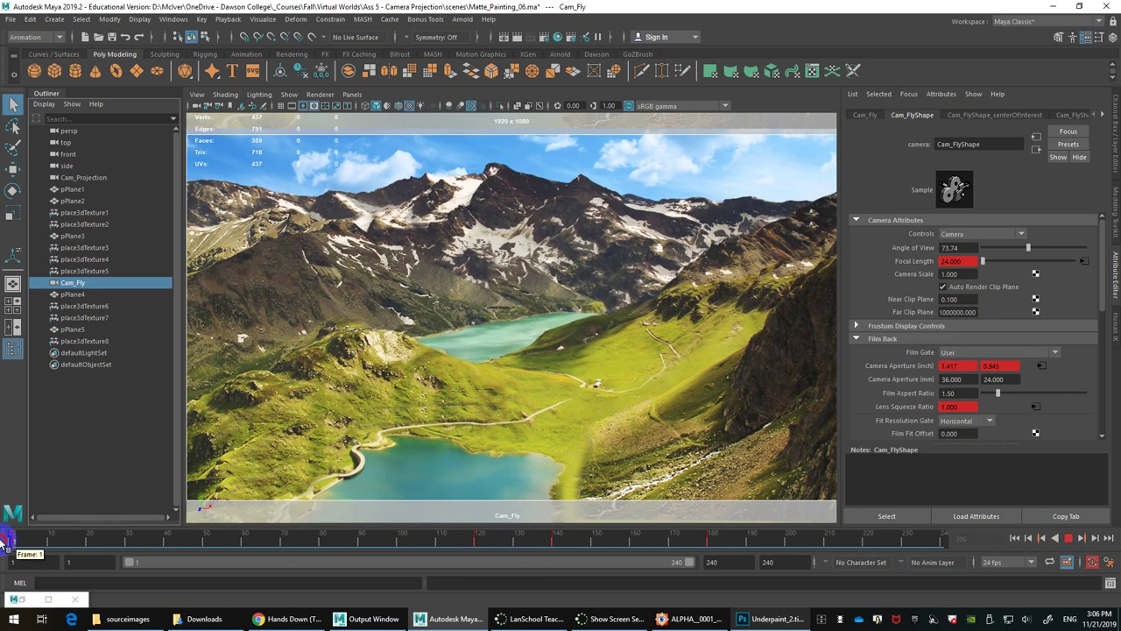
Step: In the Viewport 2.0 settings, set the maximum texture resolution to Custom at 1920 and reload all textures
{"action": "left_click", "coordinate": [313, 95]}
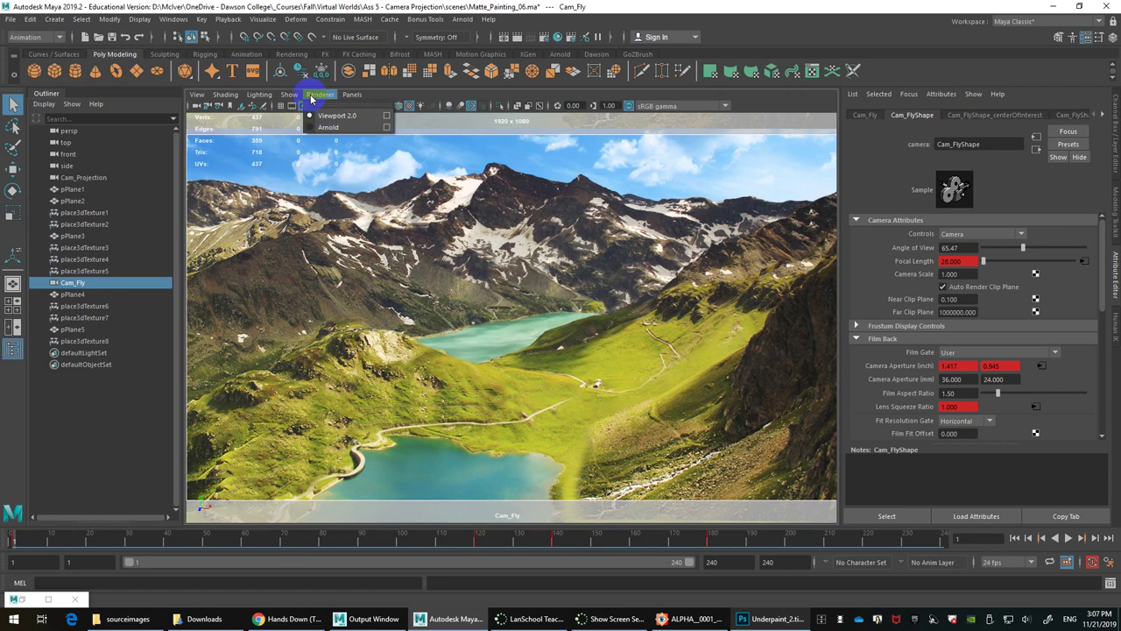
{"action": "left_click", "coordinate": [389, 115]}
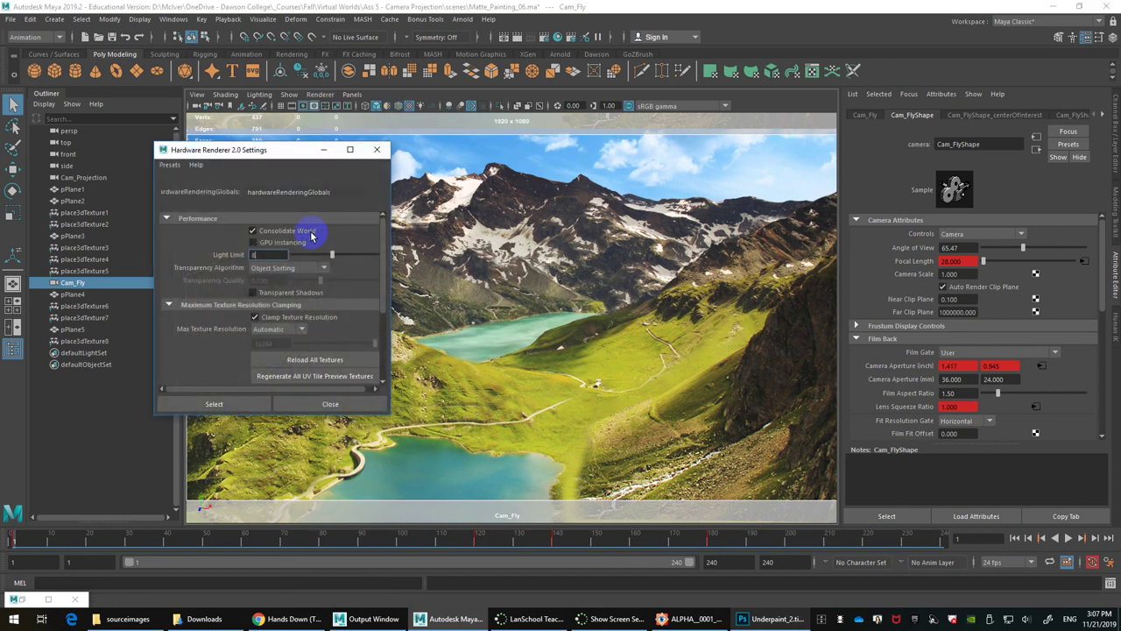
{"action": "scroll", "coordinate": [288, 320], "scroll_direction": "down", "scroll_amount": 2}
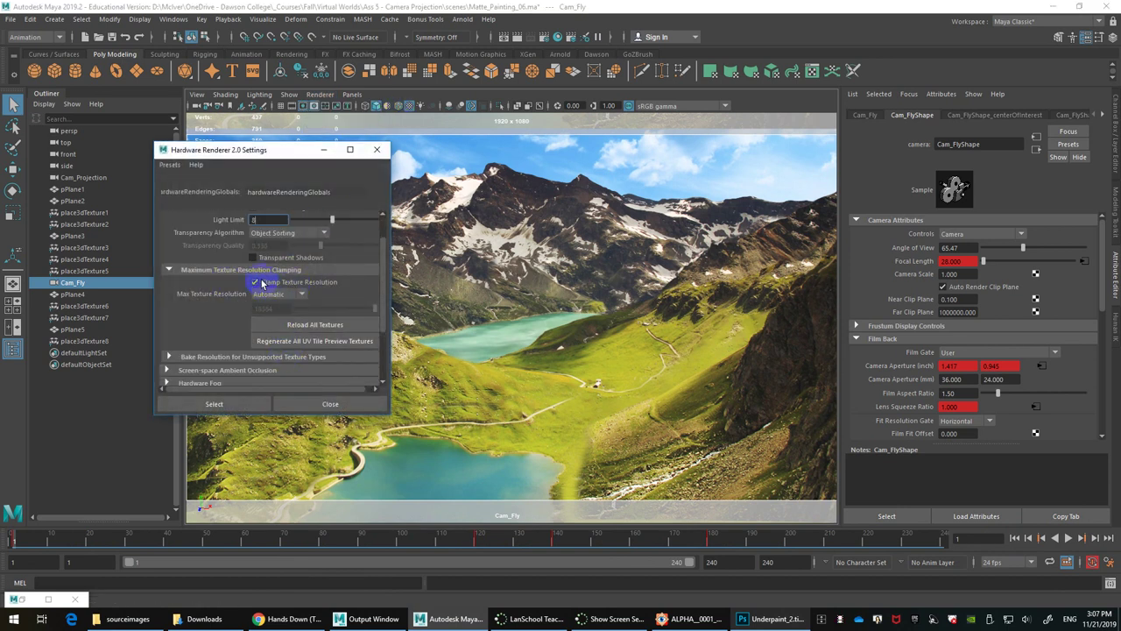
{"action": "left_click", "coordinate": [275, 296]}
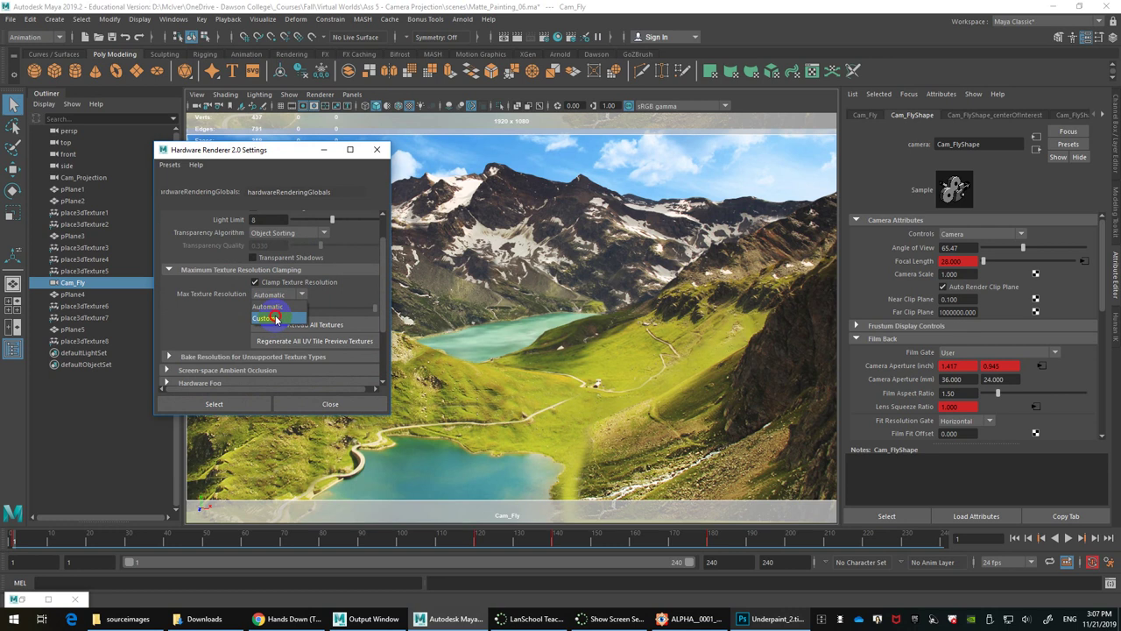
{"action": "left_click", "coordinate": [274, 319]}
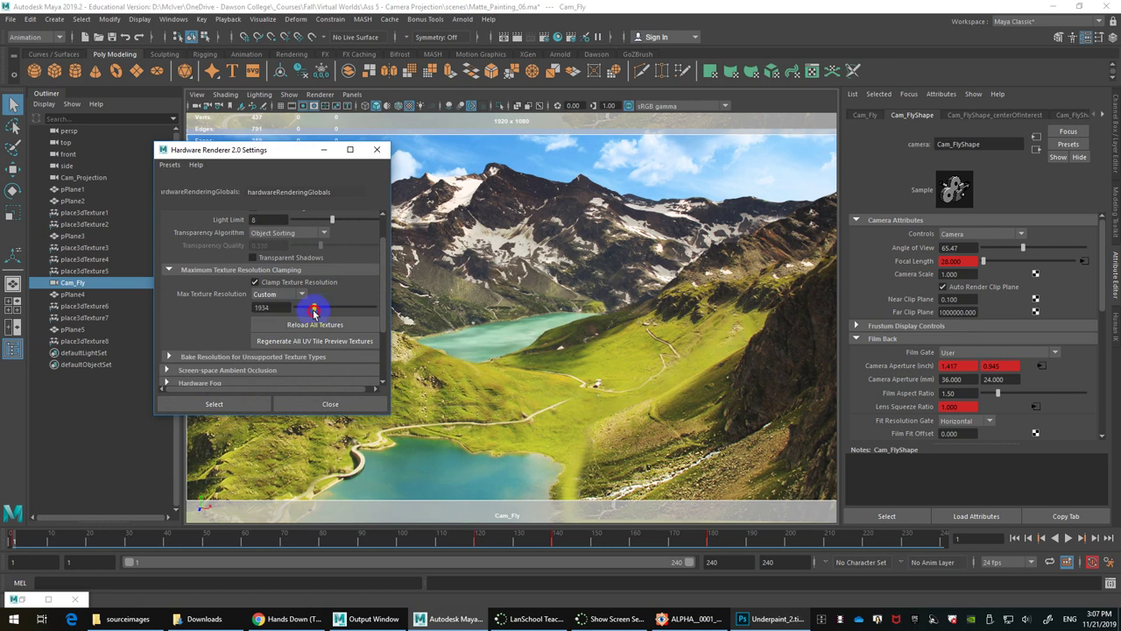
{"action": "double_click", "coordinate": [267, 306]}
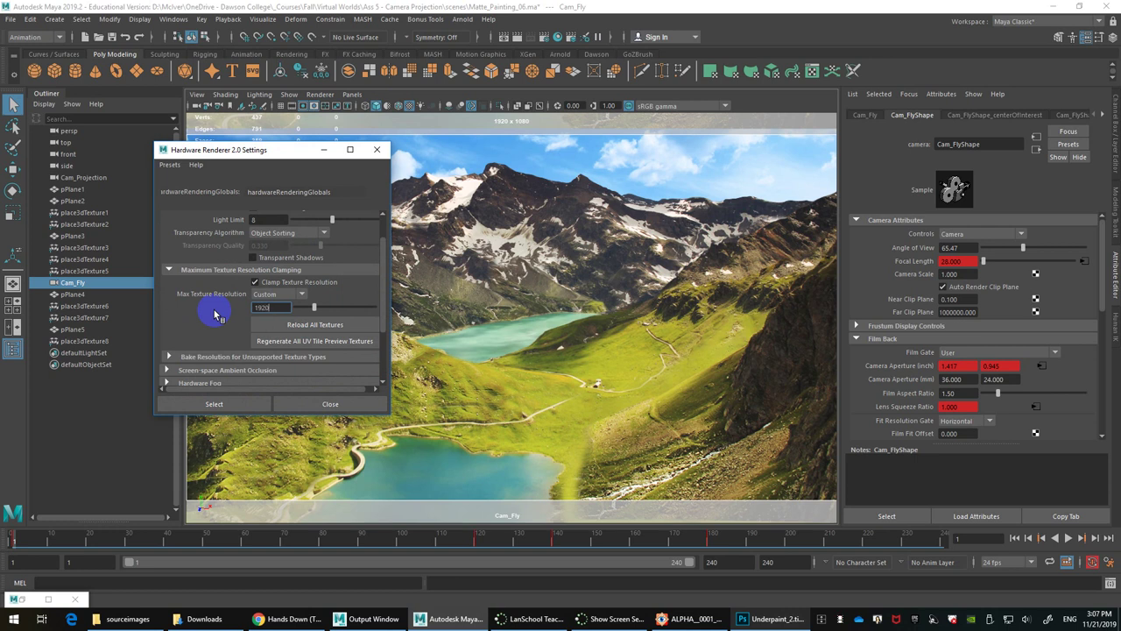
{"action": "left_click", "coordinate": [316, 324]}
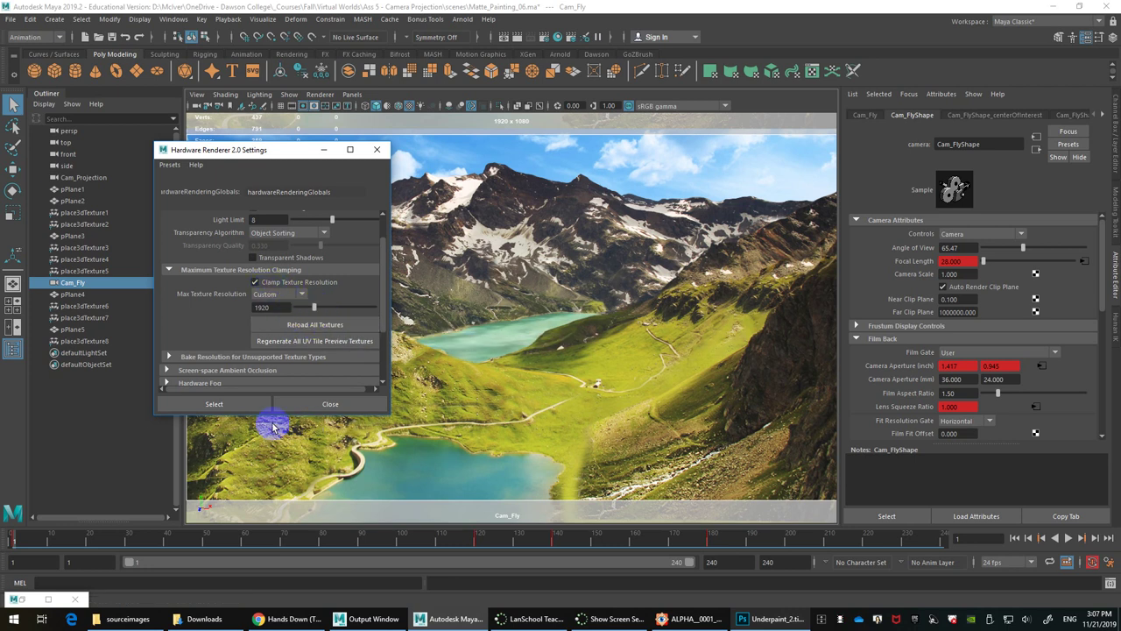
{"action": "left_click", "coordinate": [302, 404]}
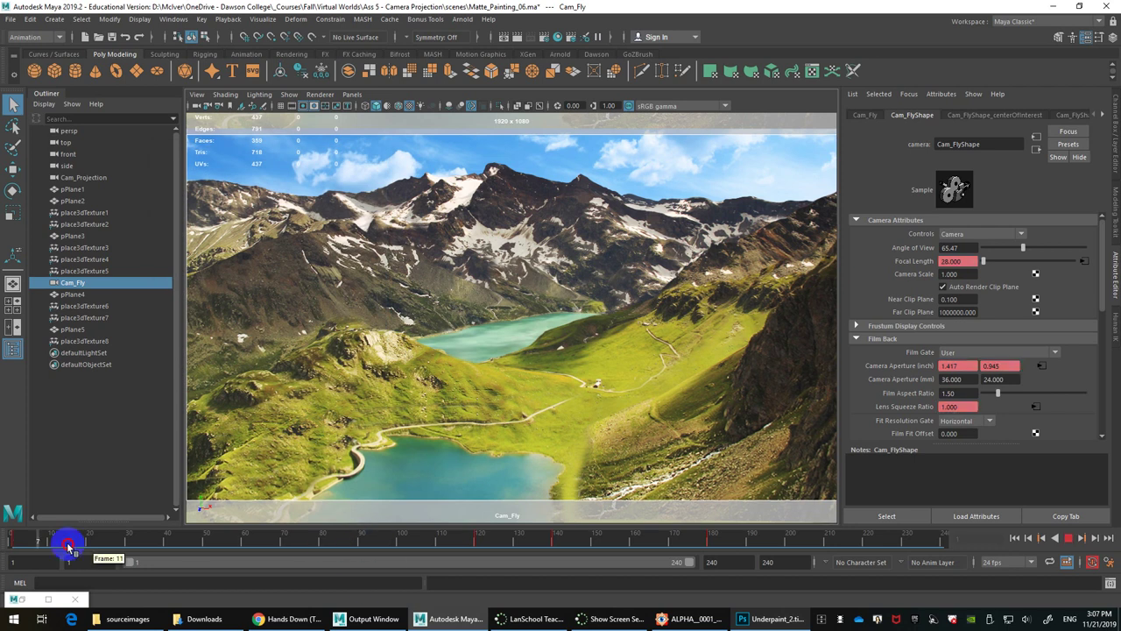
Step: Open the Playblast options for the animation, keeping viewport ornaments switched off
{"action": "left_click", "coordinate": [14, 545]}
{"action": "right_click", "coordinate": [206, 545]}
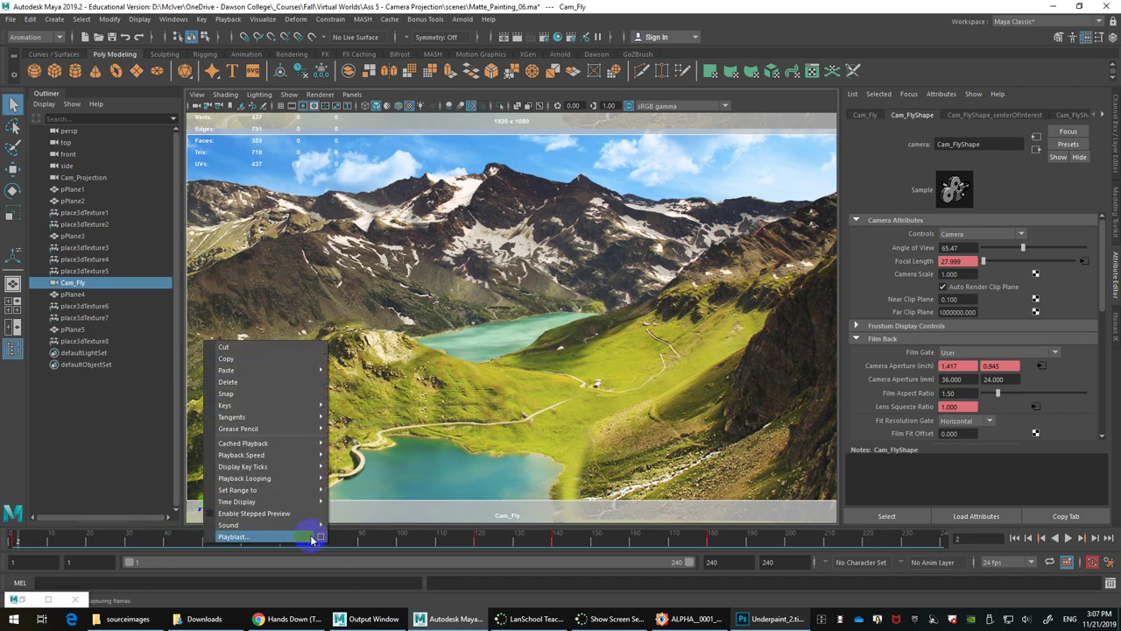
{"action": "left_click", "coordinate": [318, 537]}
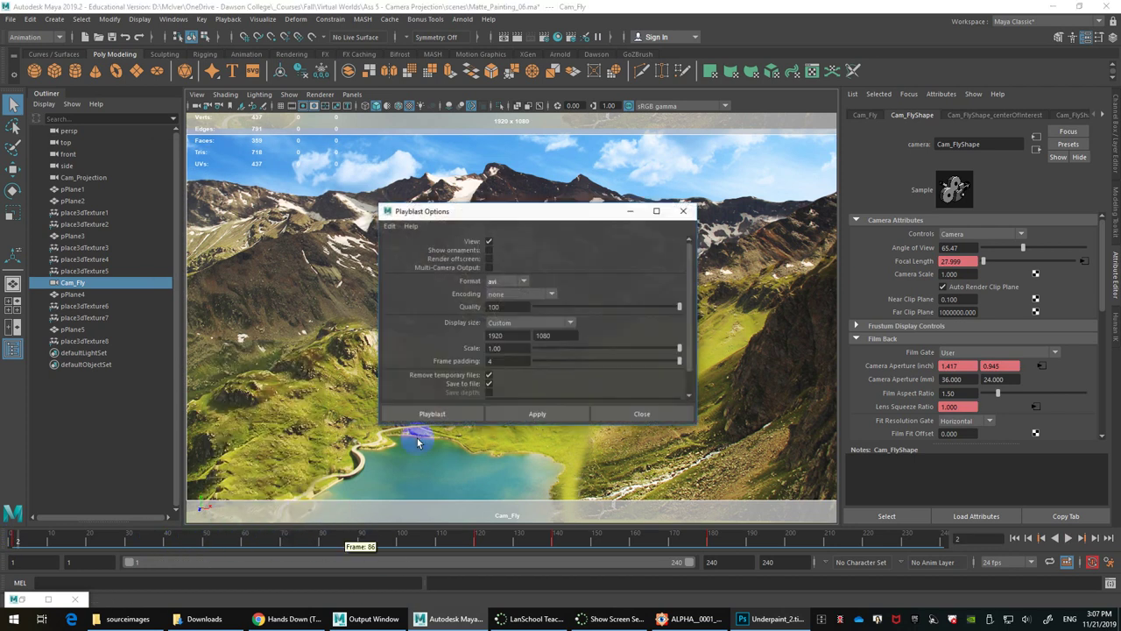
{"action": "left_click", "coordinate": [488, 243]}
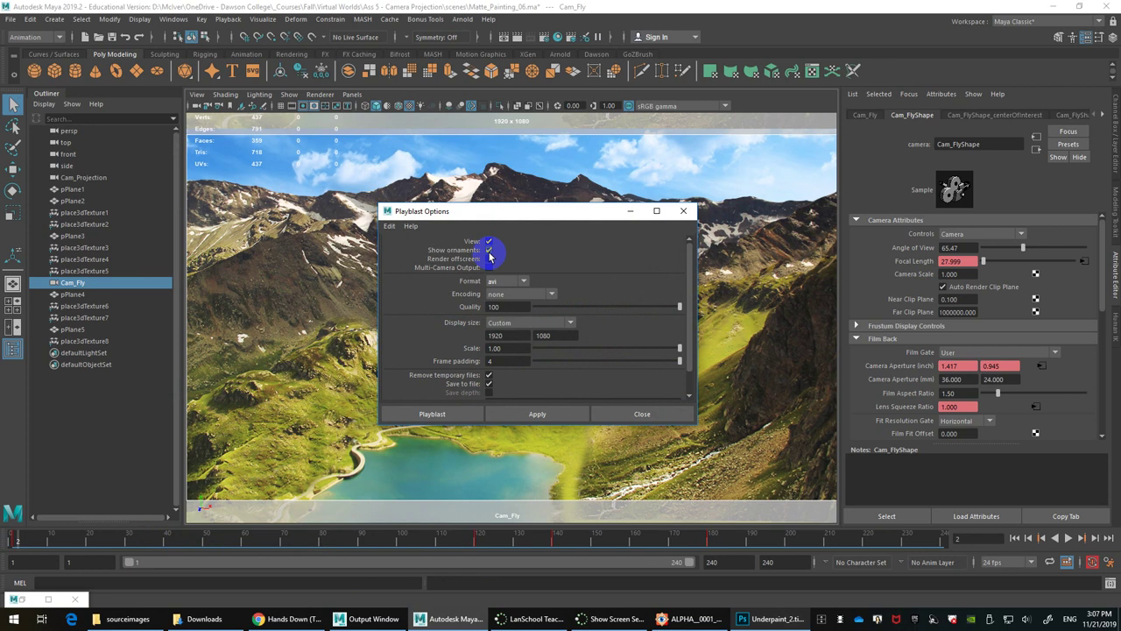
{"action": "left_click", "coordinate": [519, 284]}
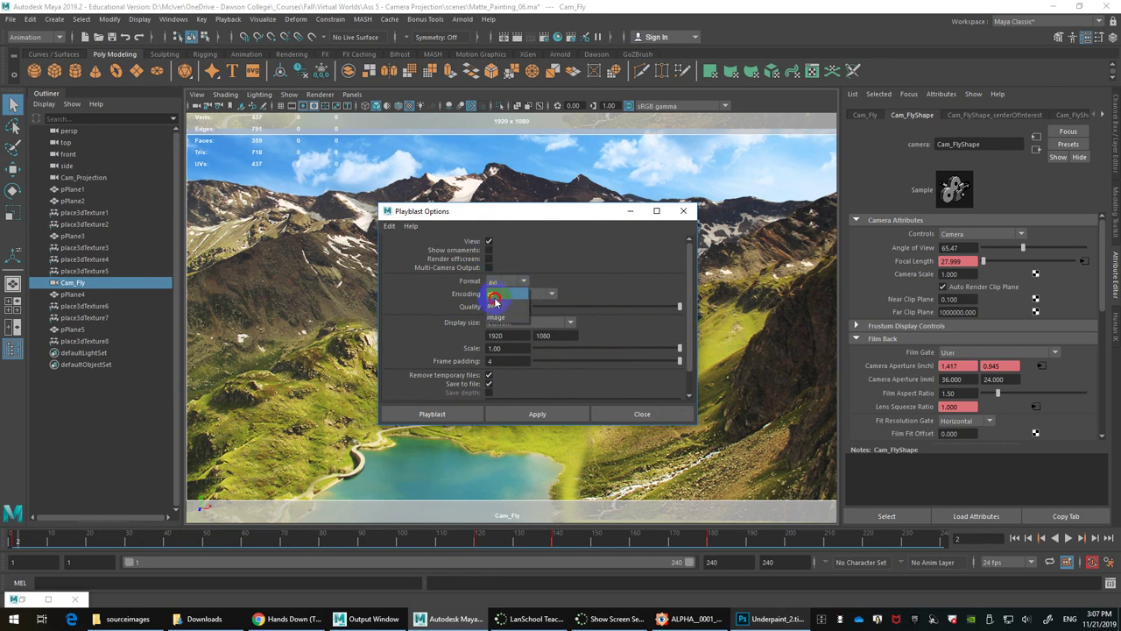
{"action": "left_click", "coordinate": [494, 299]}
{"action": "left_click", "coordinate": [501, 282]}
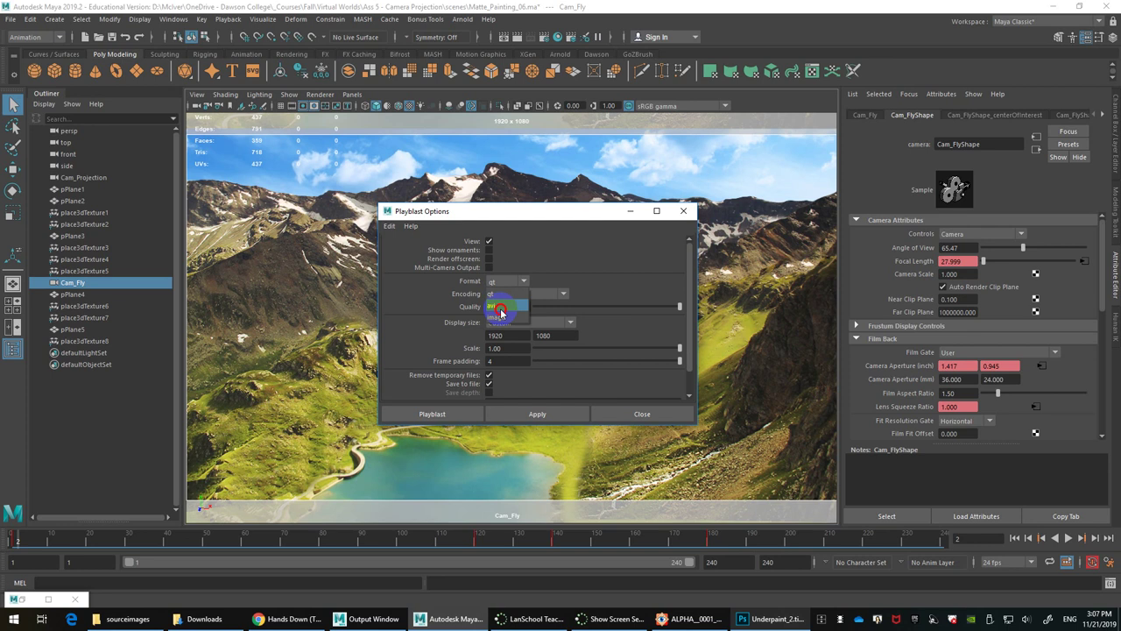
{"action": "left_click", "coordinate": [500, 309]}
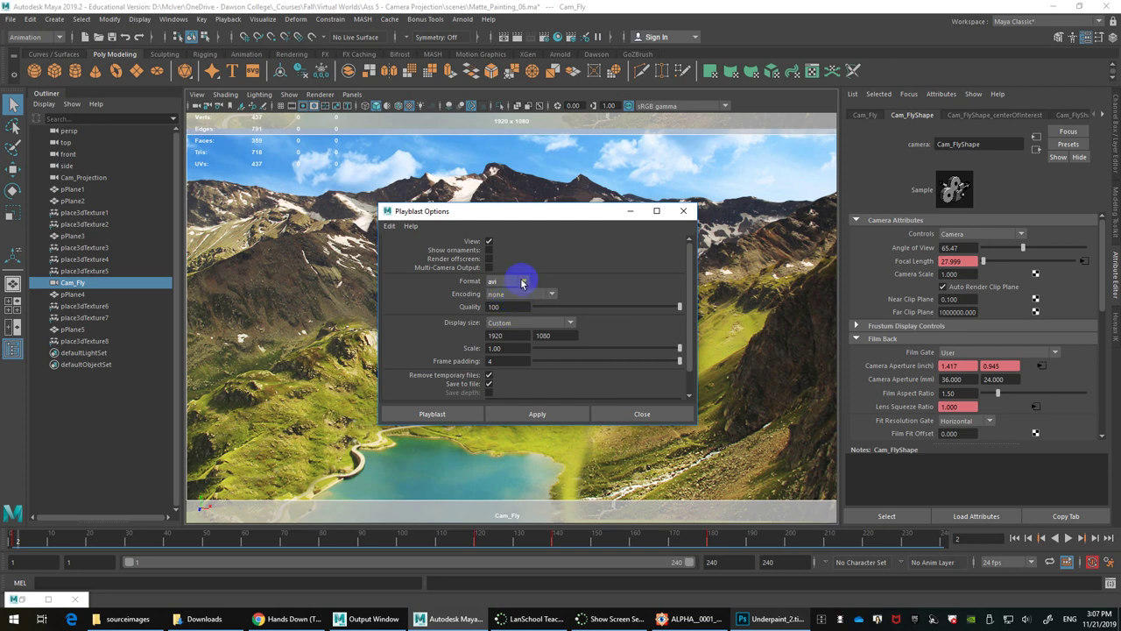
Step: Set the playblast format to qt with H.264 encoding
{"action": "left_click", "coordinate": [519, 282]}
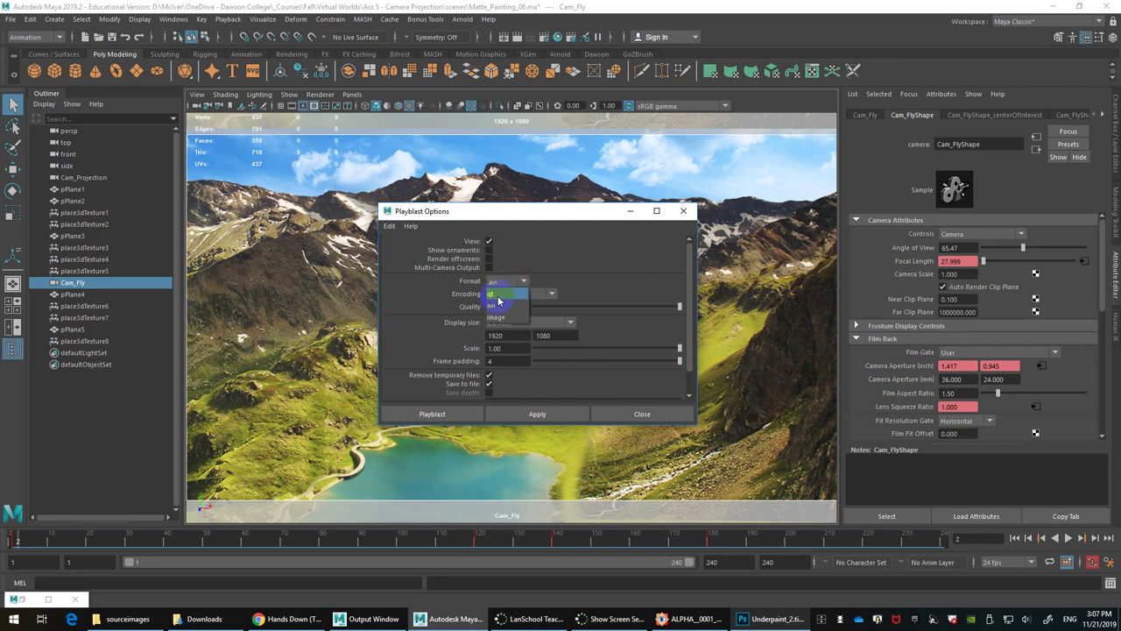
{"action": "left_click", "coordinate": [496, 296]}
{"action": "left_click", "coordinate": [506, 293]}
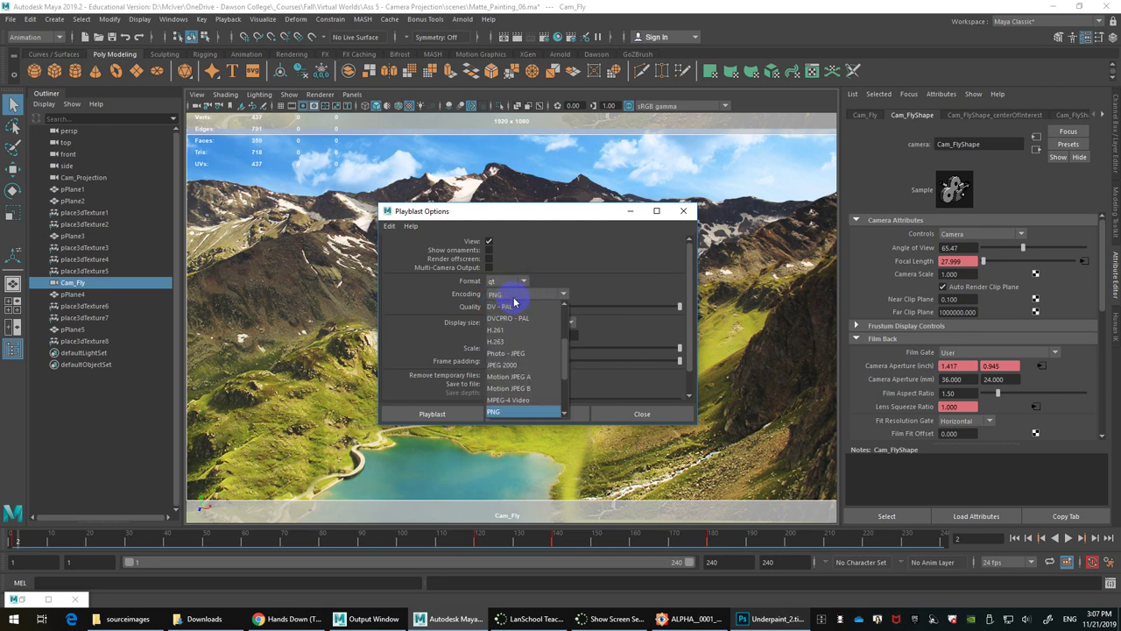
{"action": "left_click", "coordinate": [514, 352]}
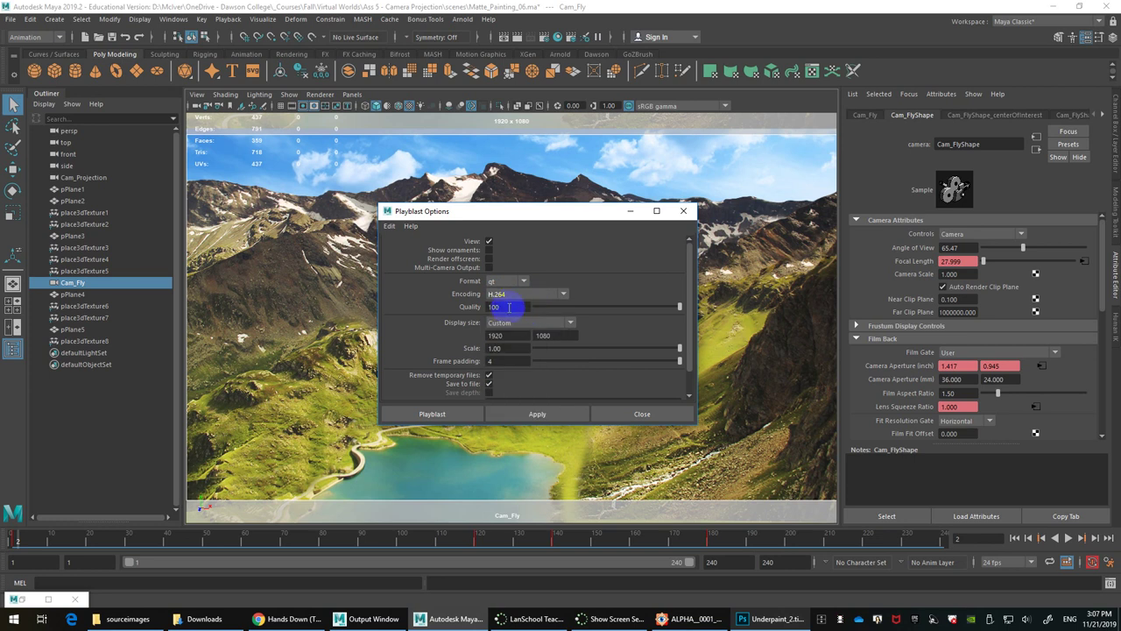
Step: Set the playblast display size to From Render Settings and run the playblast to the movie file Matte_Painting_06
{"action": "left_click", "coordinate": [528, 326]}
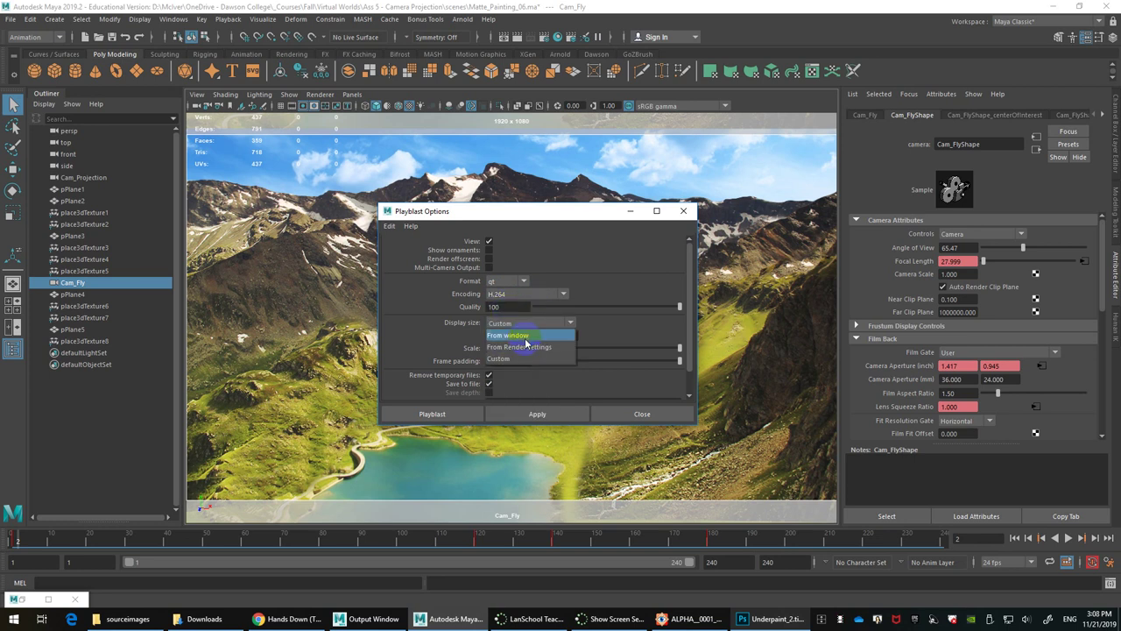
{"action": "left_click", "coordinate": [519, 348]}
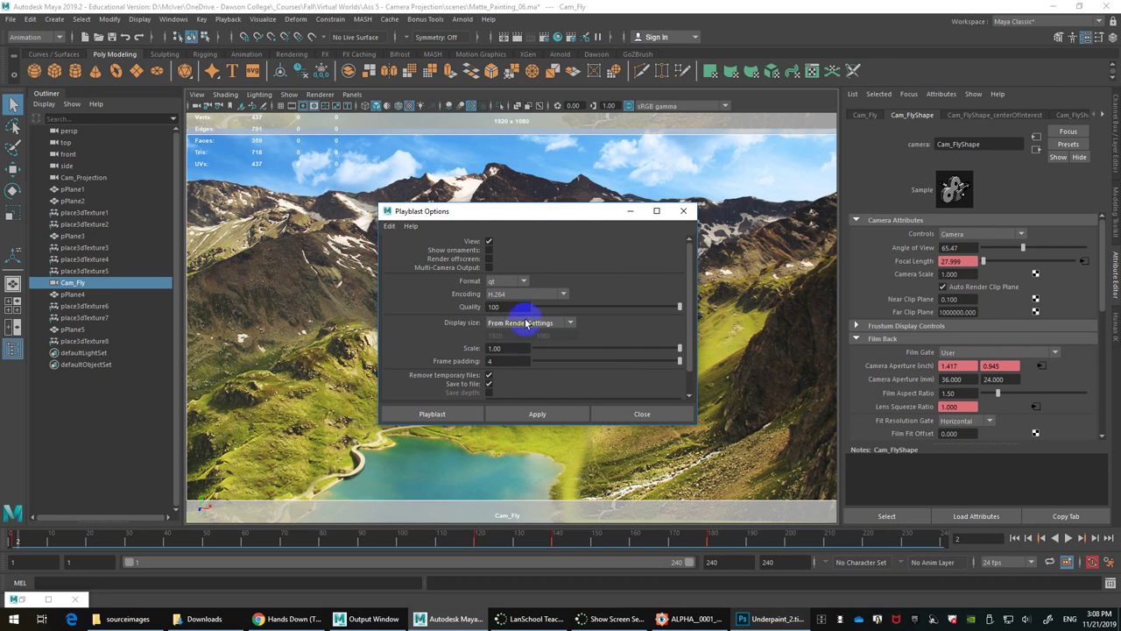
{"action": "left_click", "coordinate": [525, 323]}
{"action": "left_click", "coordinate": [530, 322]}
{"action": "scroll", "coordinate": [508, 341], "scroll_direction": "down", "scroll_amount": 1}
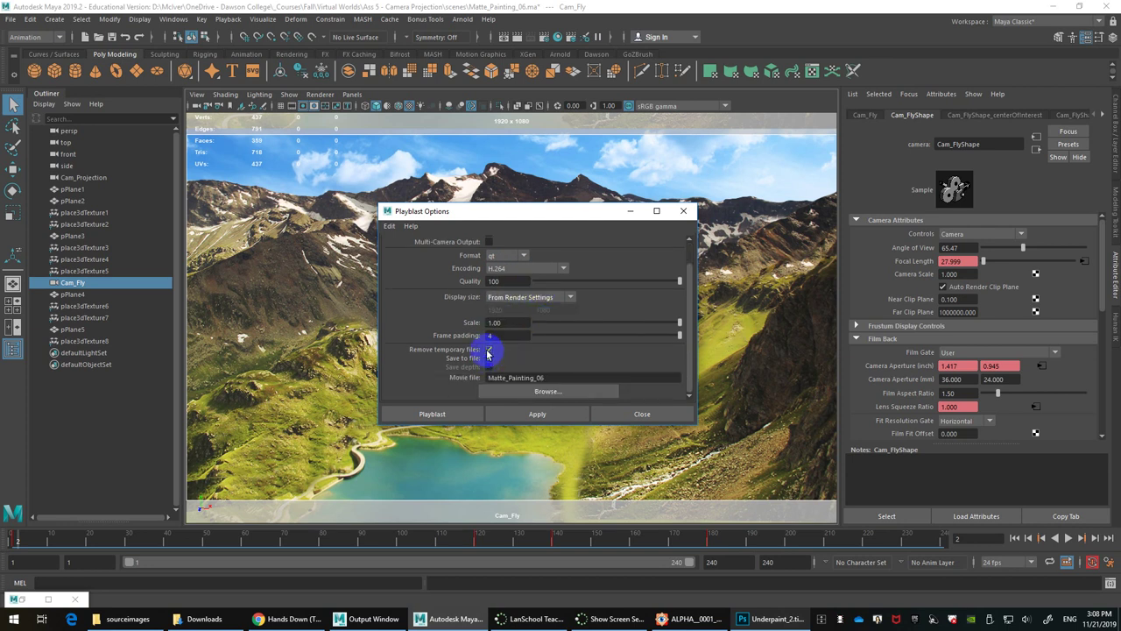
{"action": "left_click", "coordinate": [435, 415]}
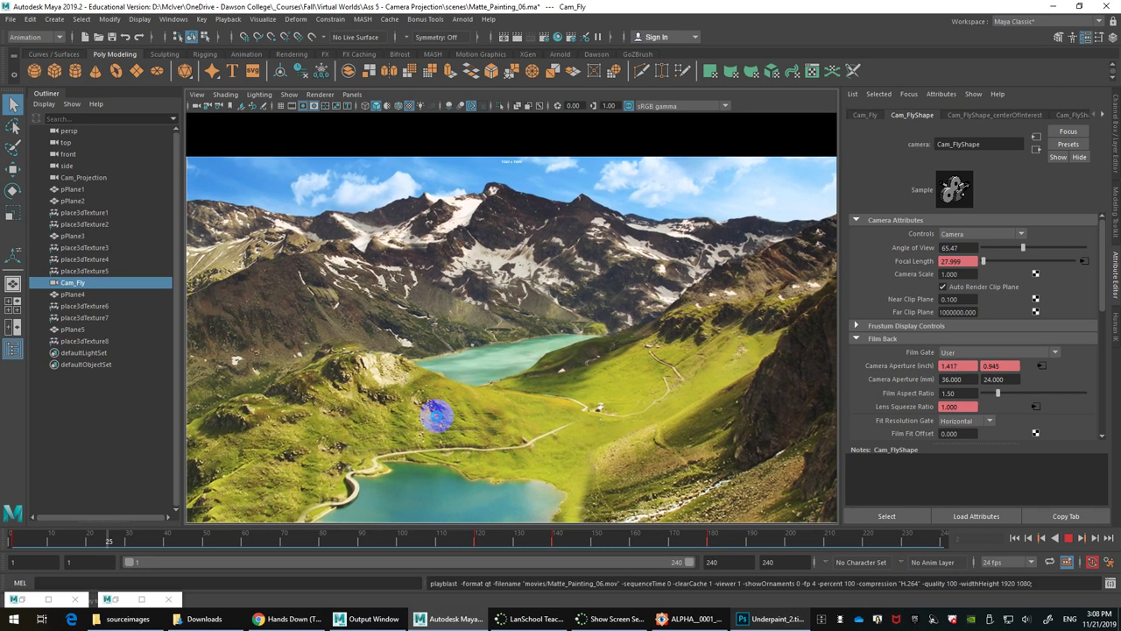
Step: Switch to File Explorer, open the movies folder of Ass 5 - Camera Projection, and move its window clear of the viewport
{"action": "left_click", "coordinate": [122, 618]}
{"action": "left_click", "coordinate": [530, 299]}
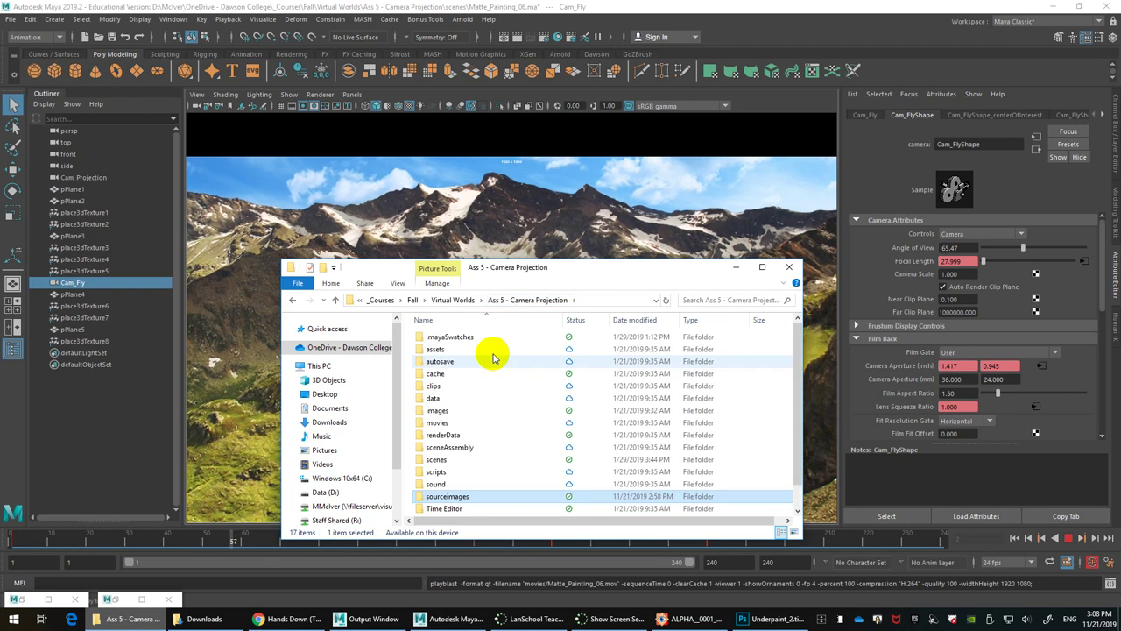
{"action": "double_click", "coordinate": [436, 422]}
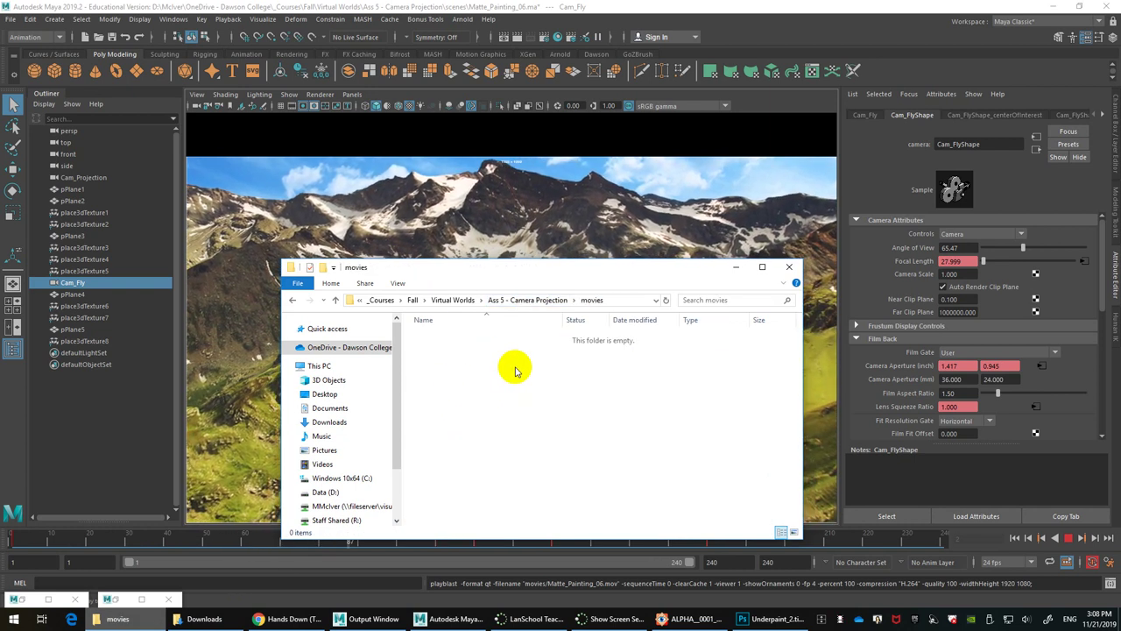
{"action": "left_click_drag", "start_coordinate": [534, 275], "coordinate": [782, 41]}
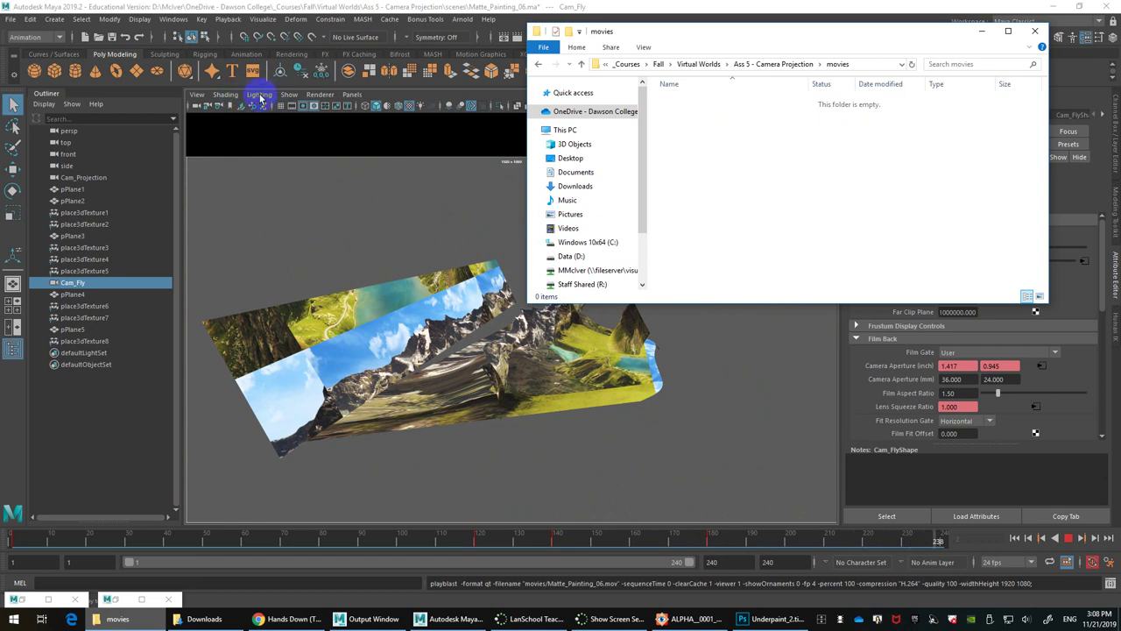
Step: Switch to the media player, watch Matte_Painting_06.mov full screen, and exit the player
{"action": "left_click", "coordinate": [259, 94]}
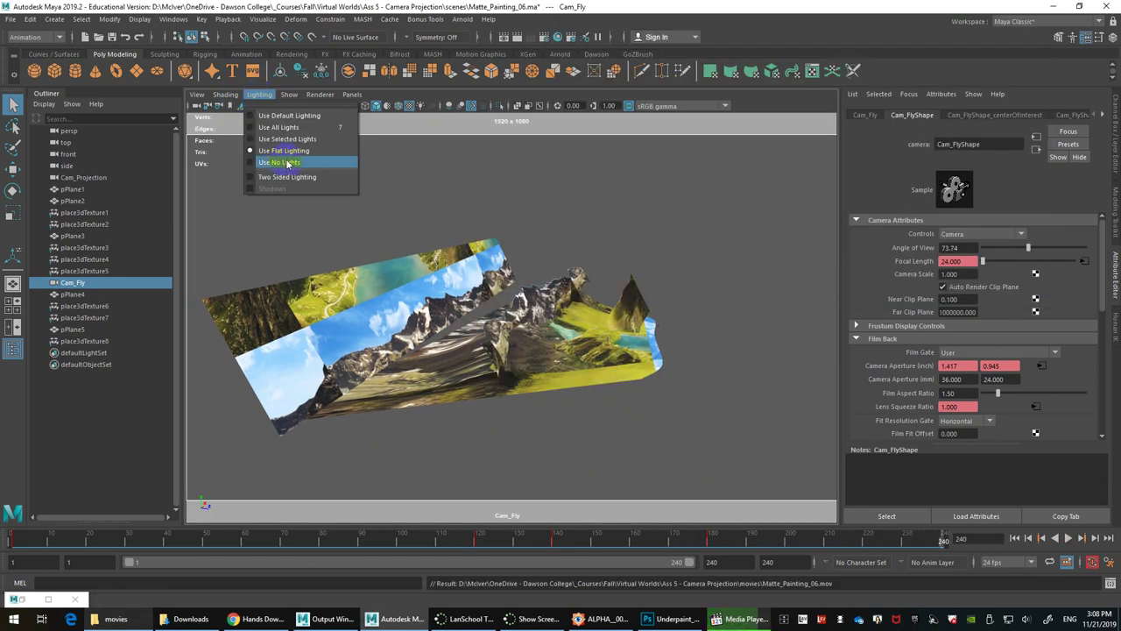
{"action": "left_click", "coordinate": [762, 612]}
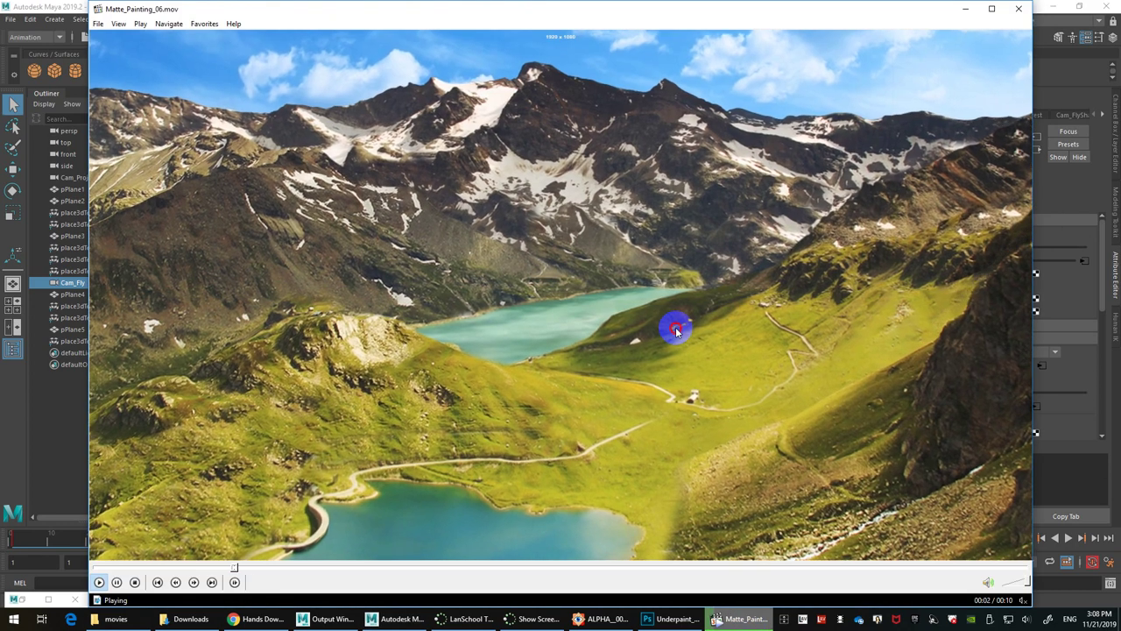
{"action": "double_click", "coordinate": [674, 326]}
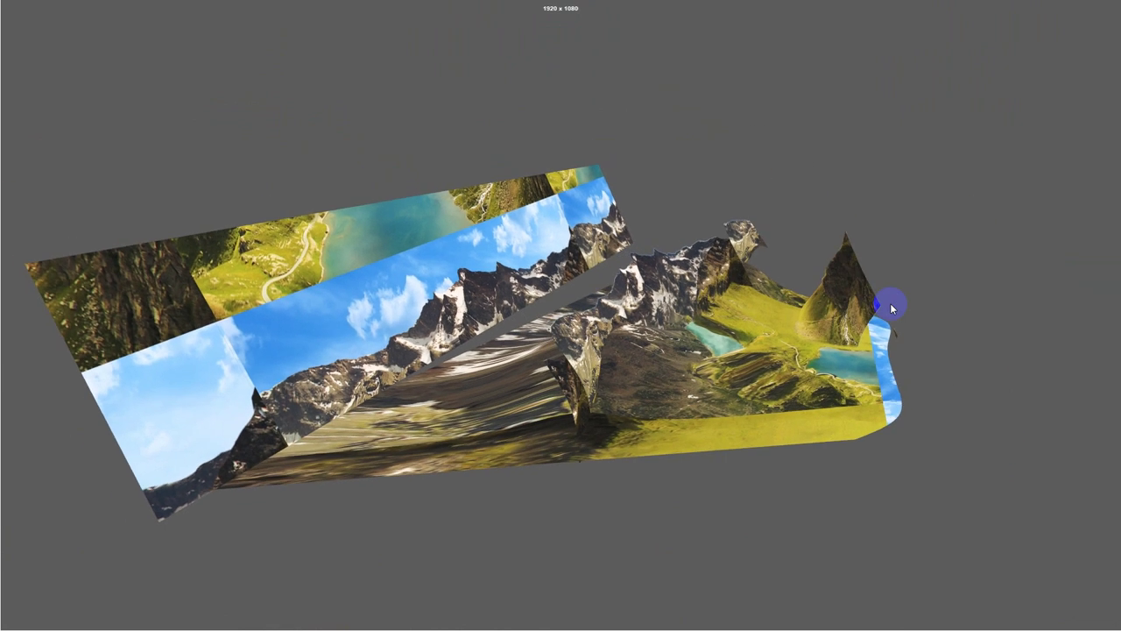
{"action": "right_click", "coordinate": [867, 292]}
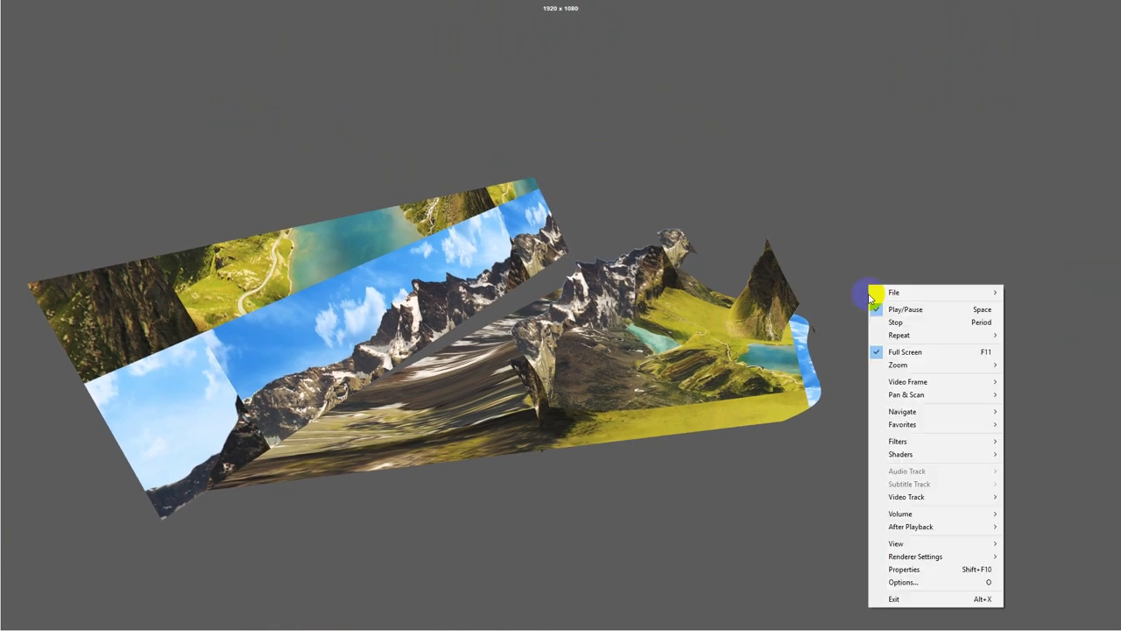
{"action": "left_click", "coordinate": [981, 595]}
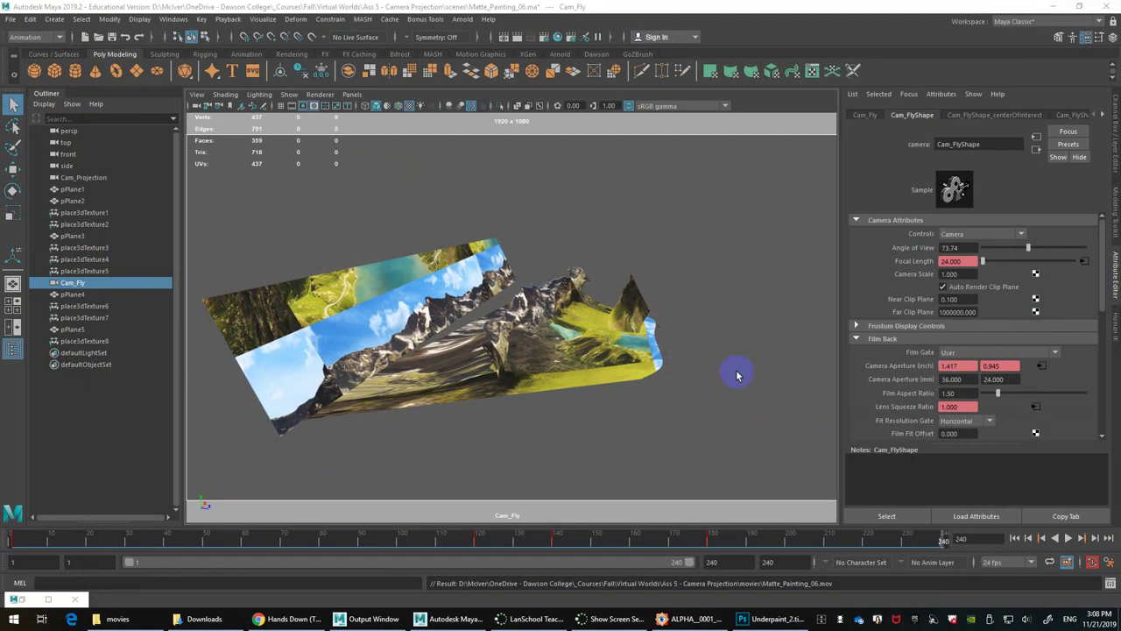